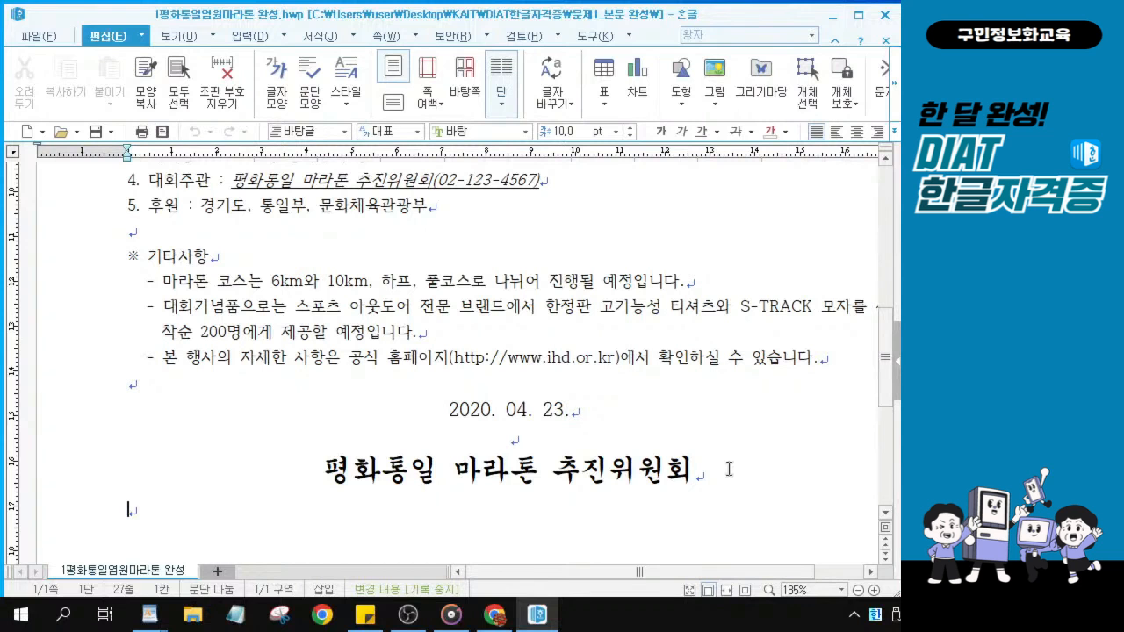
Review the finished marathon notice from the header and title down through the event details to the page number.
scroll(729, 469, up, 10)
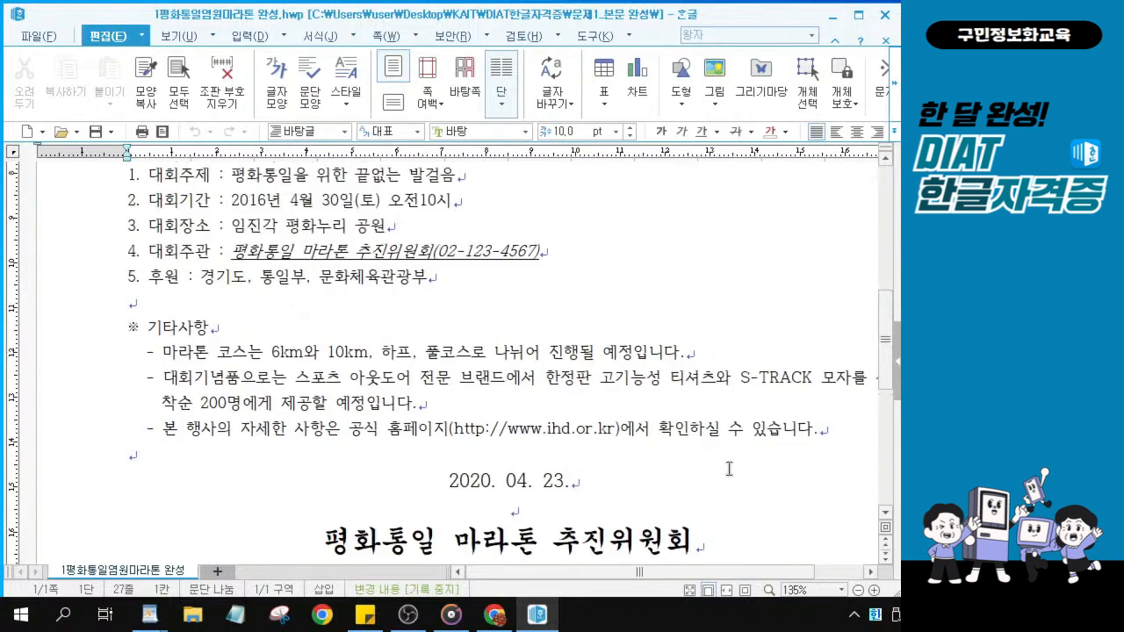
scroll(488, 305, down, 5)
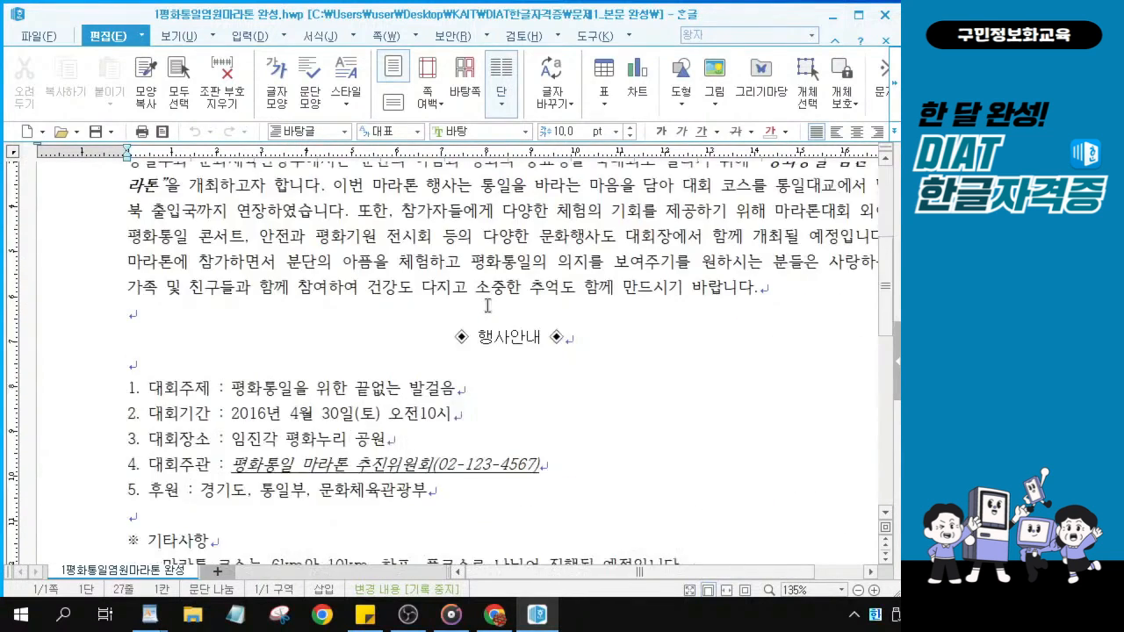
scroll(489, 346, up, 6)
drag(667, 572, 715, 573)
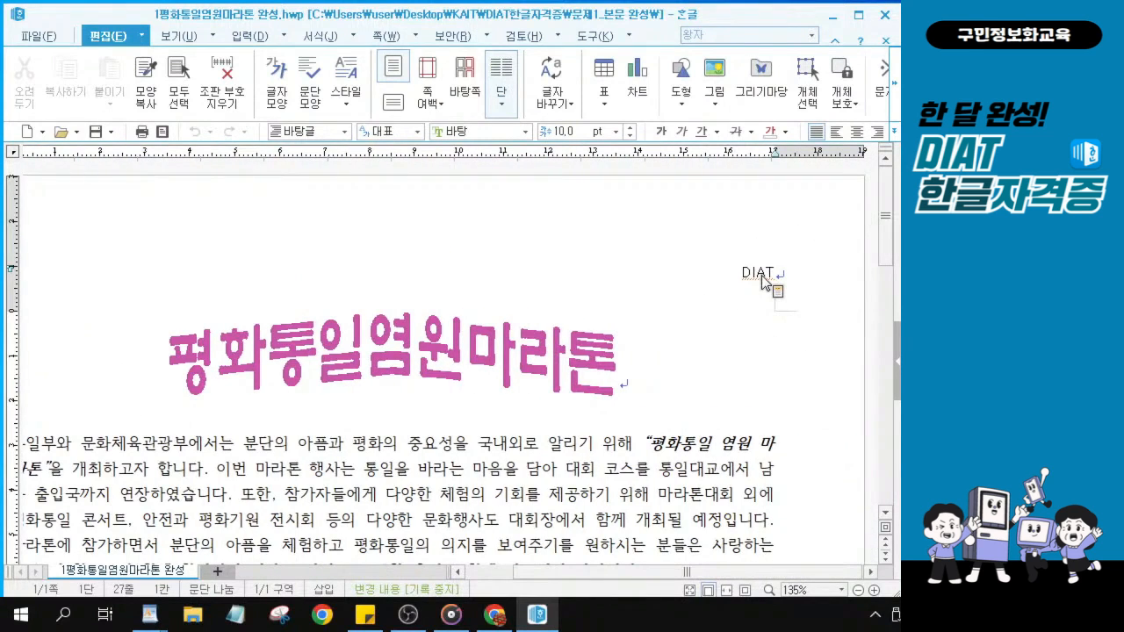
scroll(743, 347, down, 8)
scroll(744, 347, down, 10)
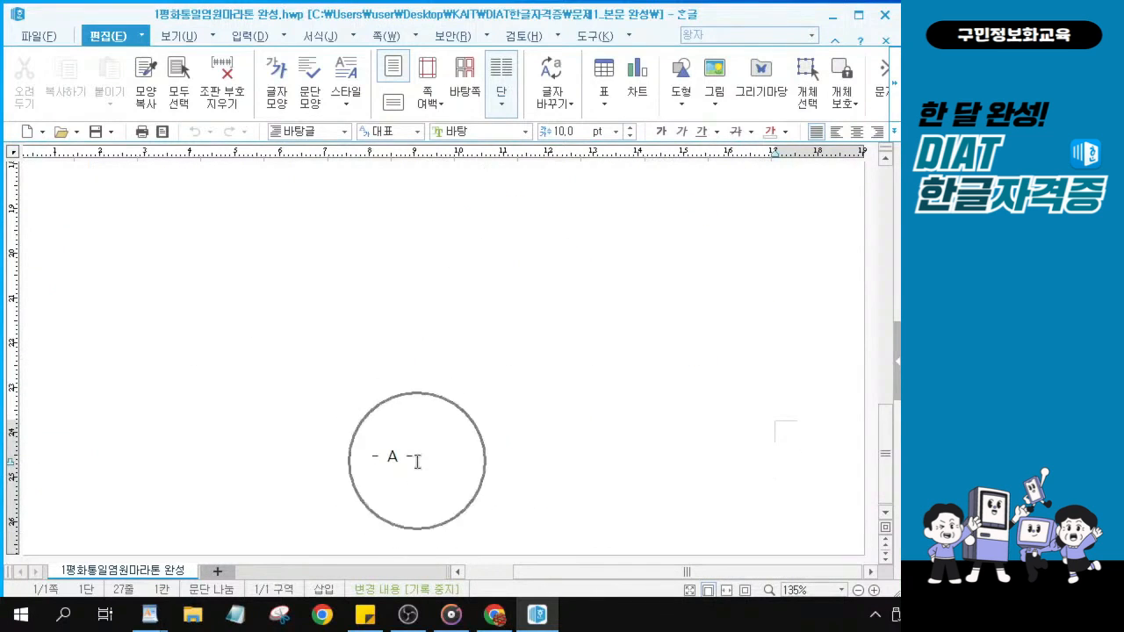
scroll(507, 406, up, 5)
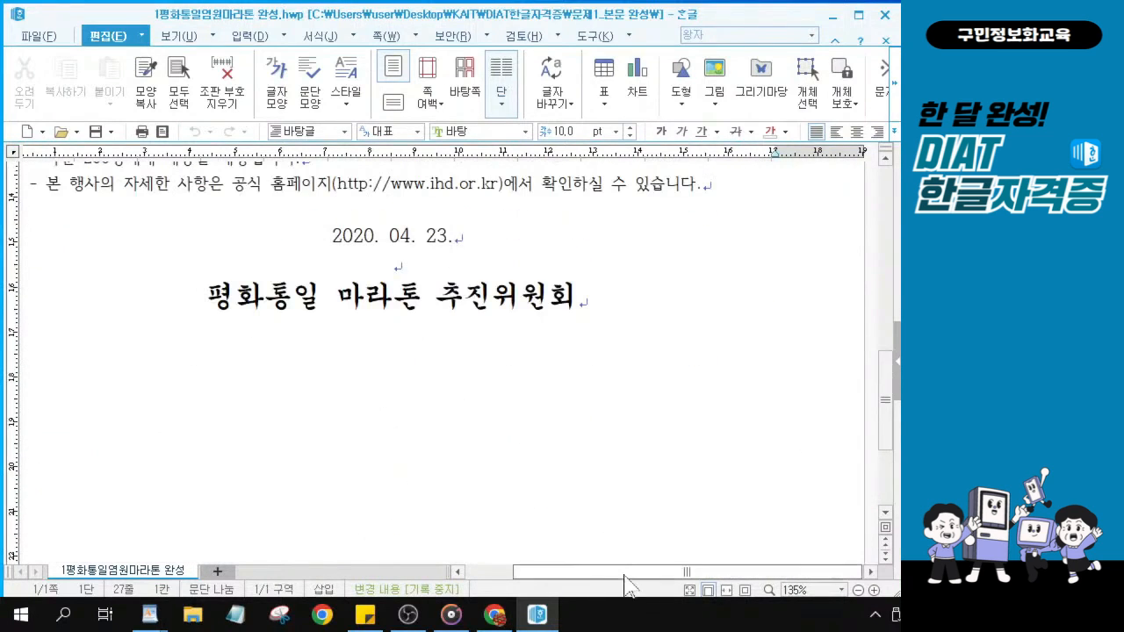
drag(626, 574, 587, 574)
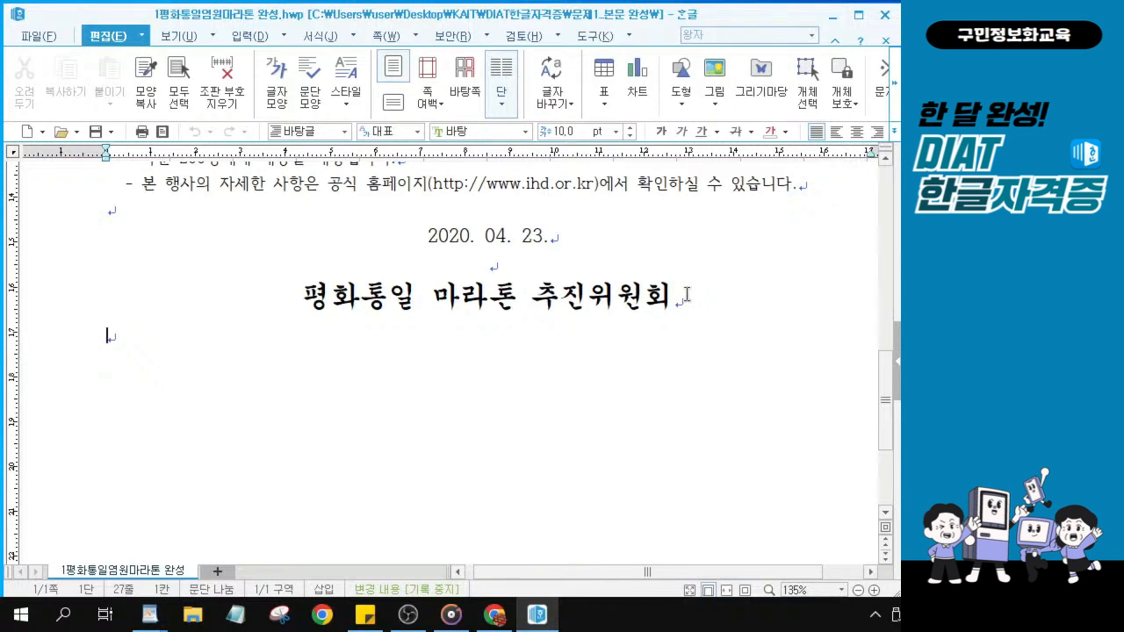
scroll(687, 295, up, 8)
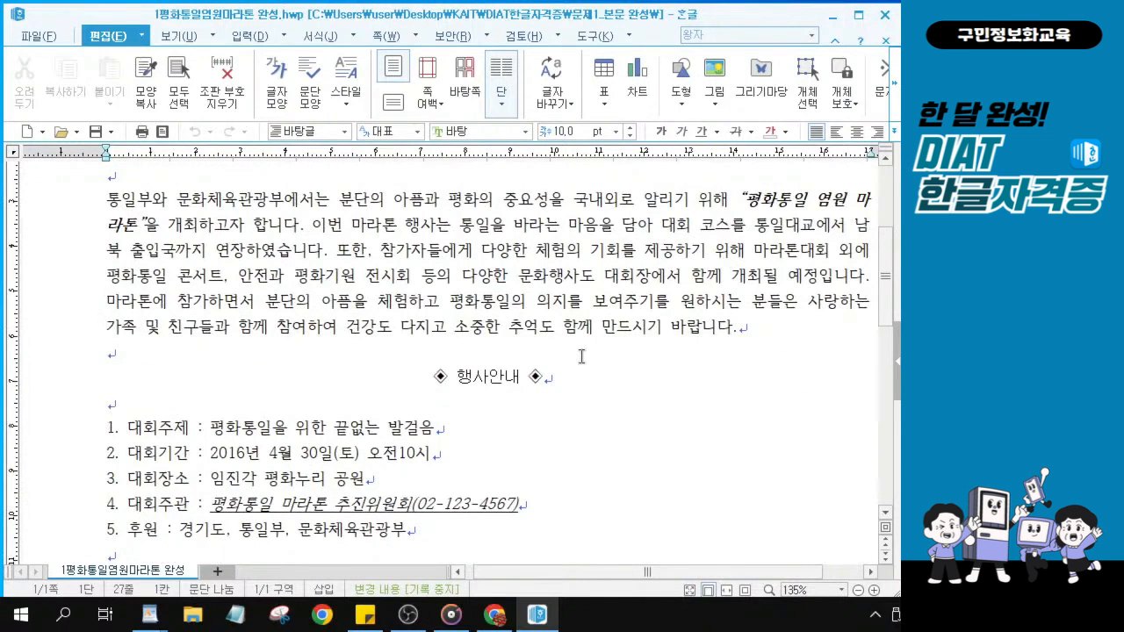
scroll(581, 356, down, 3)
scroll(518, 363, down, 3)
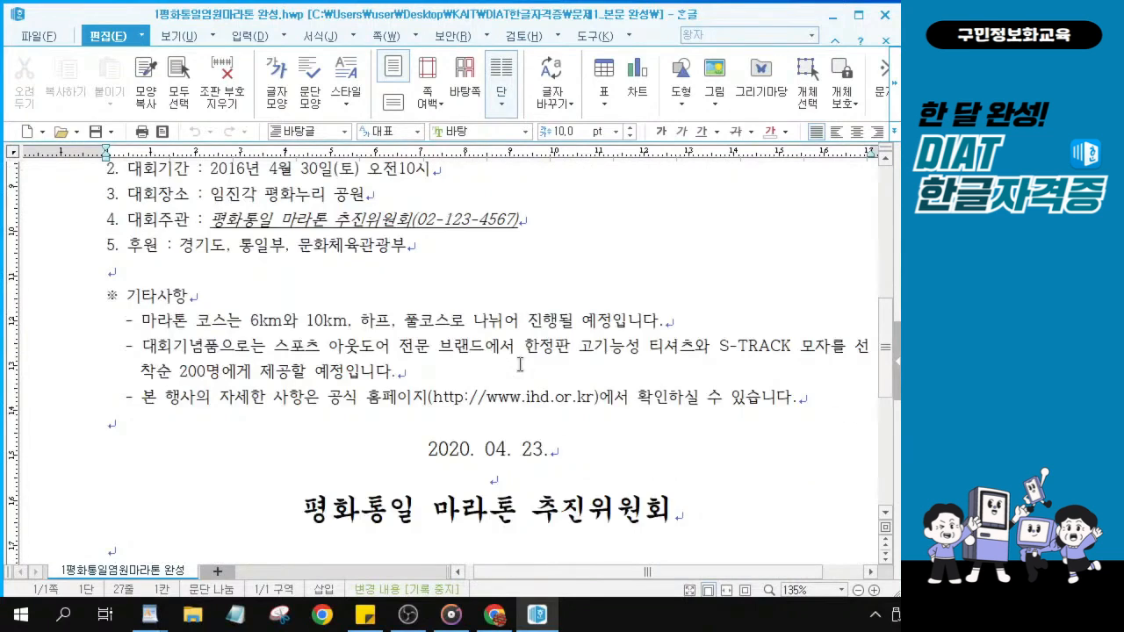
scroll(520, 363, up, 5)
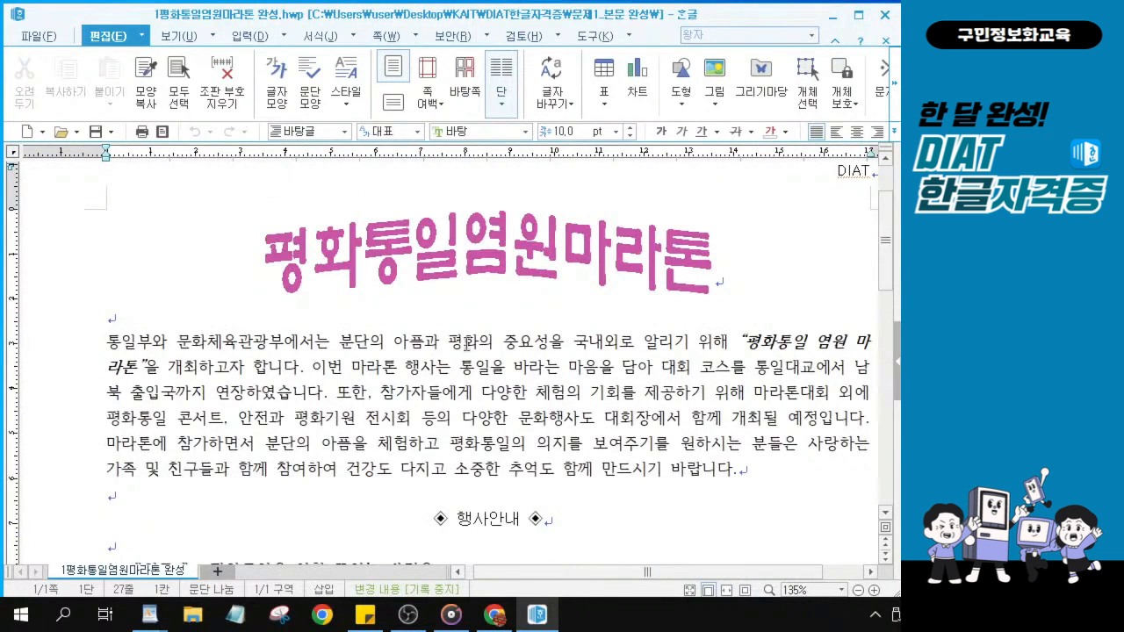
scroll(630, 451, down, 5)
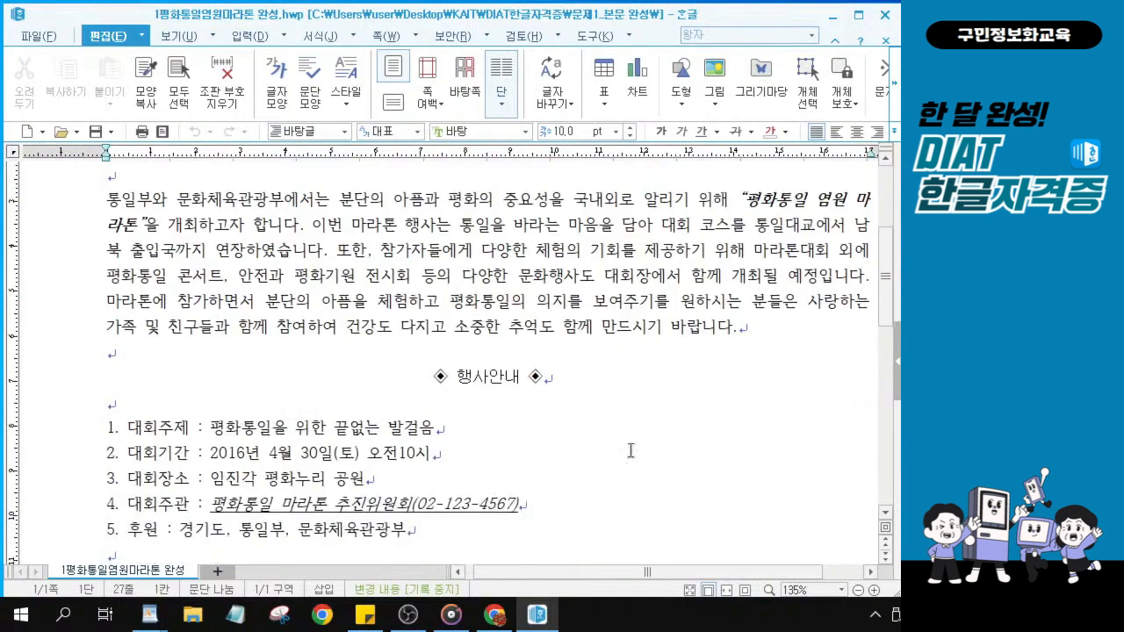
scroll(631, 450, down, 1)
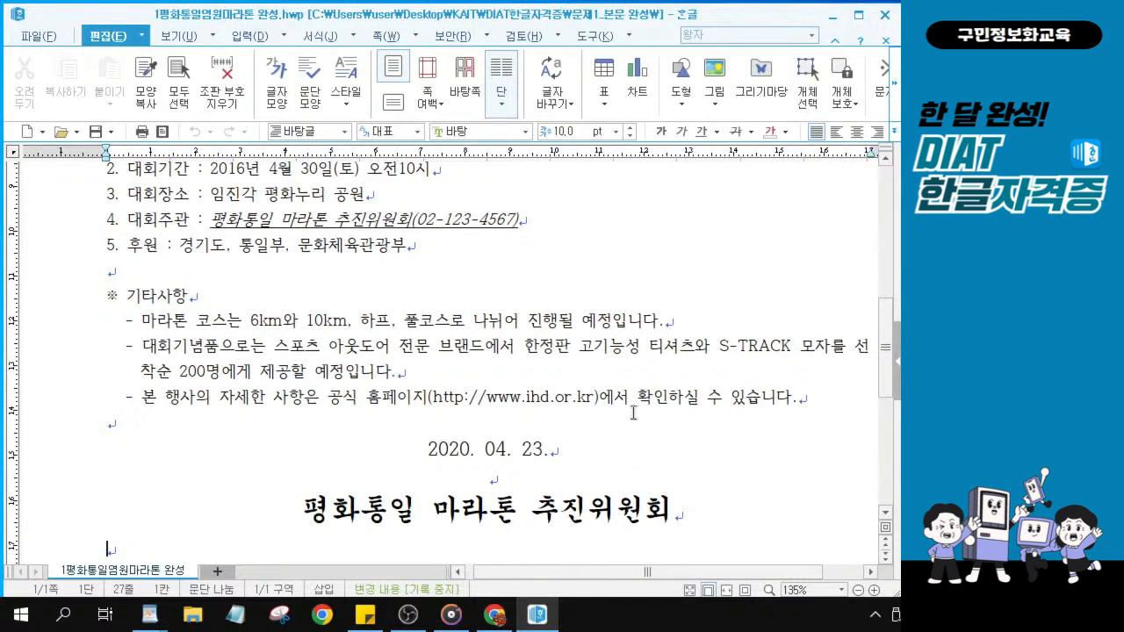
scroll(662, 448, down, 1)
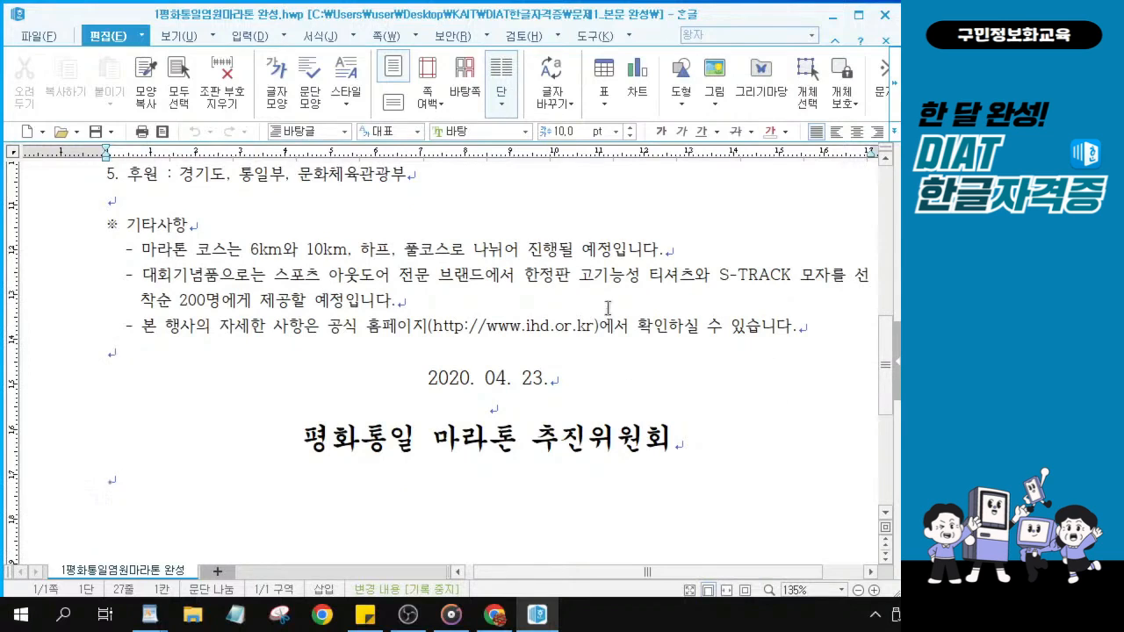
Insert a section break at the end of the closing line "평화통일 마라톤 추진위원회".
click(696, 439)
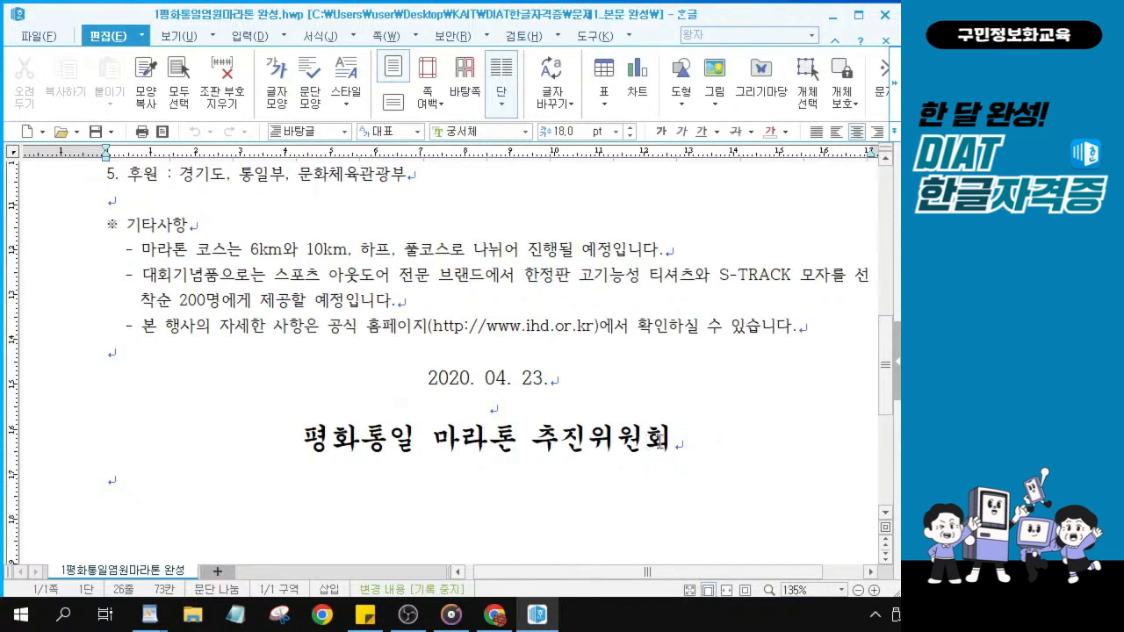
click(695, 441)
click(682, 439)
click(149, 615)
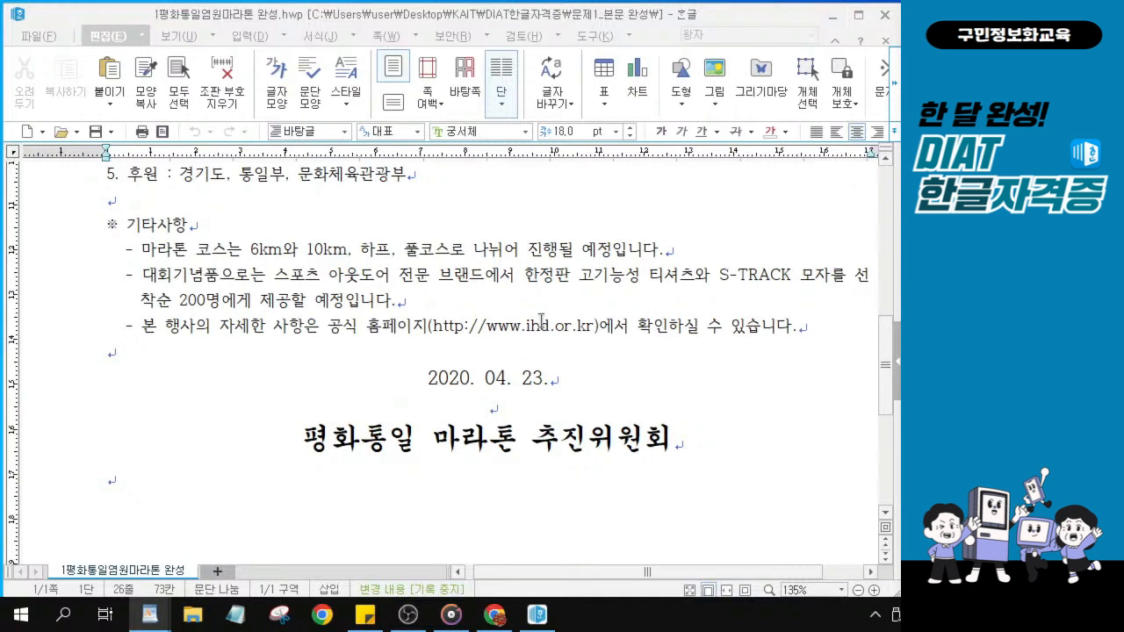
click(682, 440)
key(ctrl)
key(ctrl)
key(ctrl)
key(ctrl)
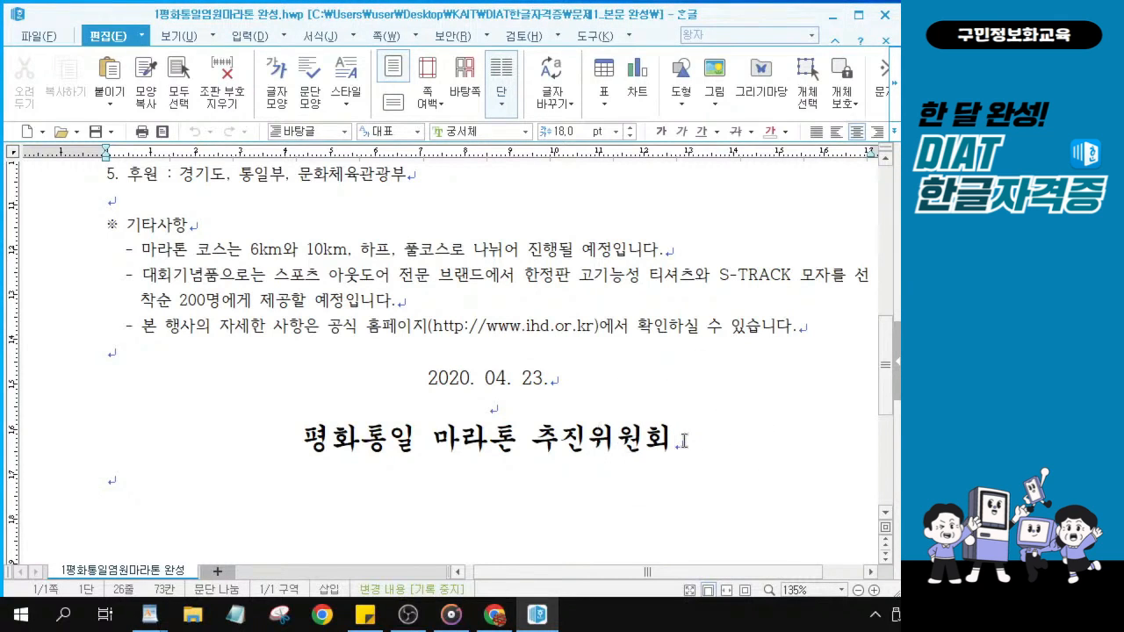
key(ctrl)
key(ctrl)
key(ctrl)
click(383, 36)
key(ctrl)
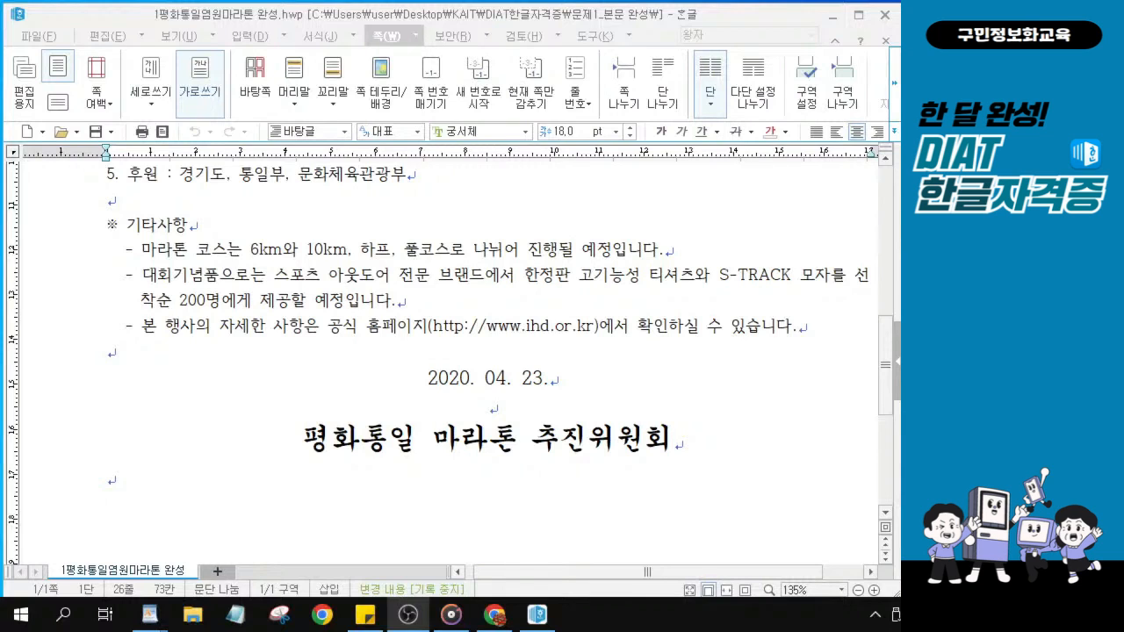
click(388, 35)
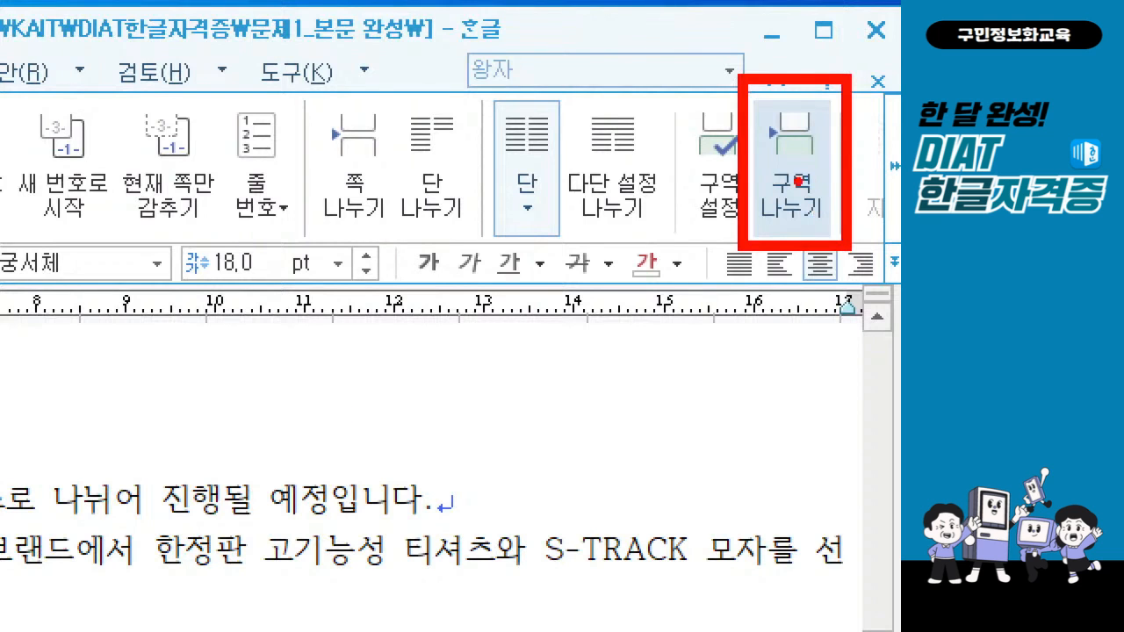
click(794, 203)
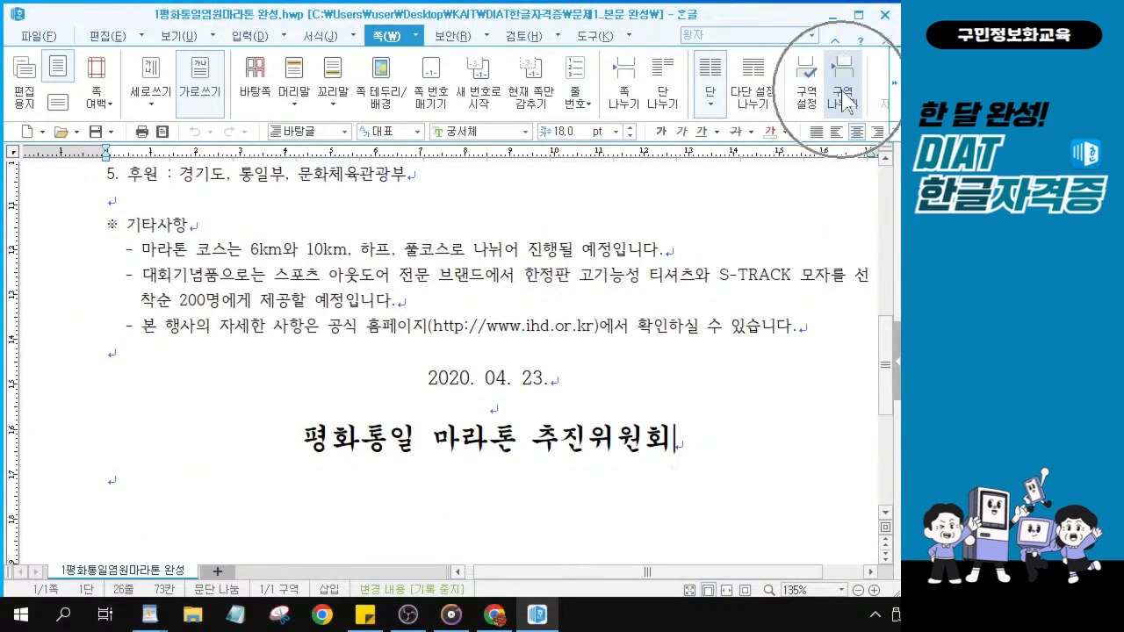
click(844, 101)
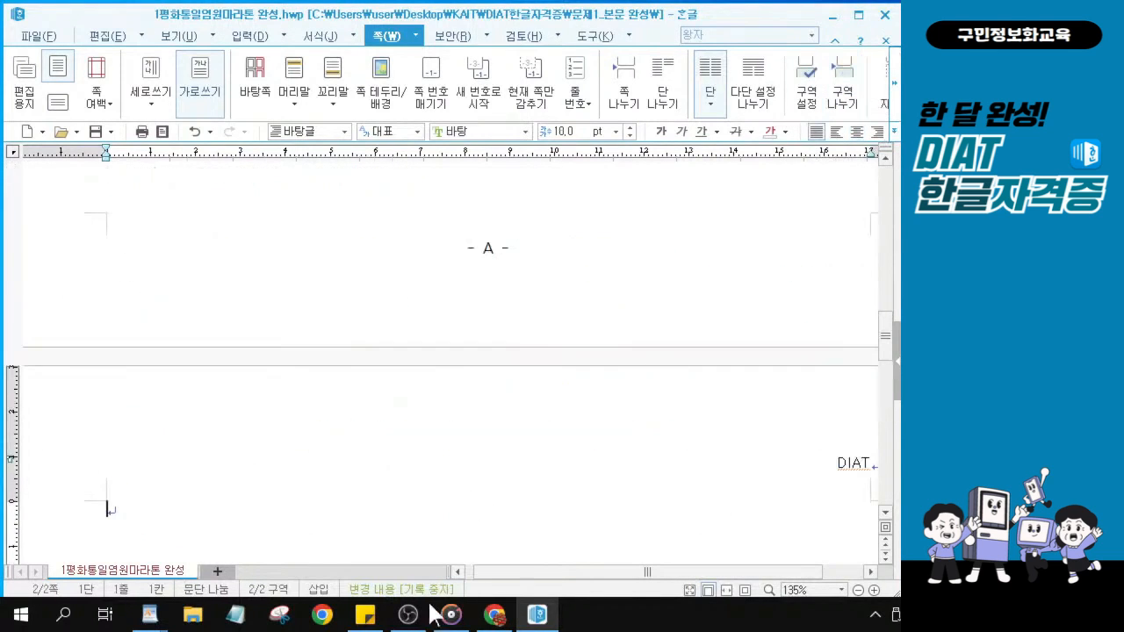
Insert a multi-column settings break on the first line of the second page and save the document.
click(133, 498)
scroll(594, 506, down, 1)
click(136, 460)
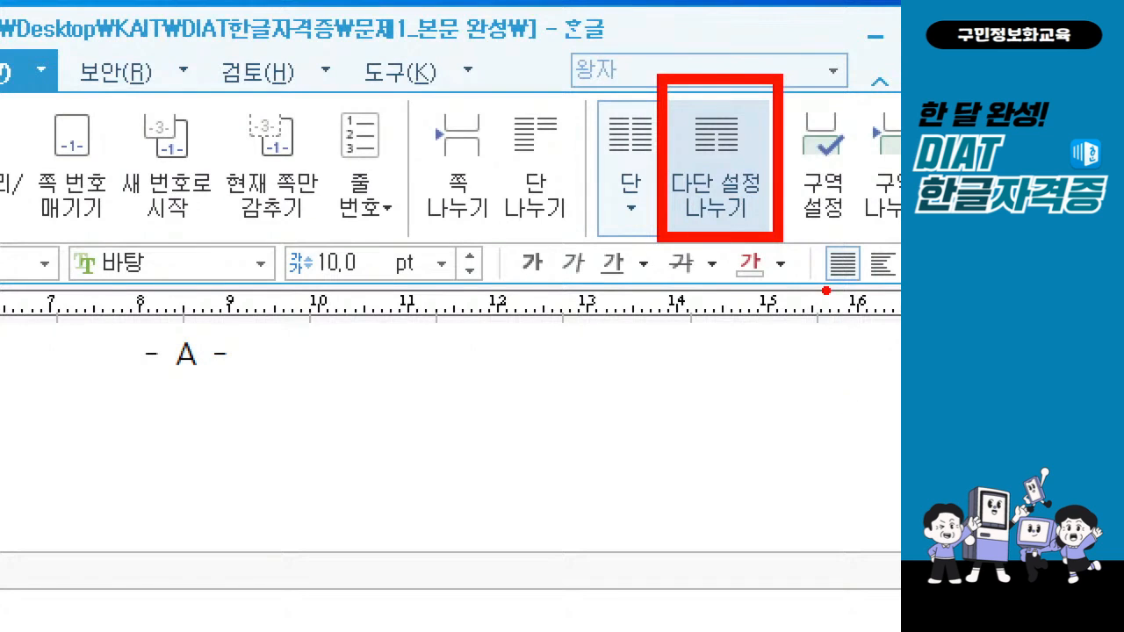
mouse_move(695, 86)
mouse_down()
mouse_move(707, 111)
mouse_move(732, 86)
mouse_up()
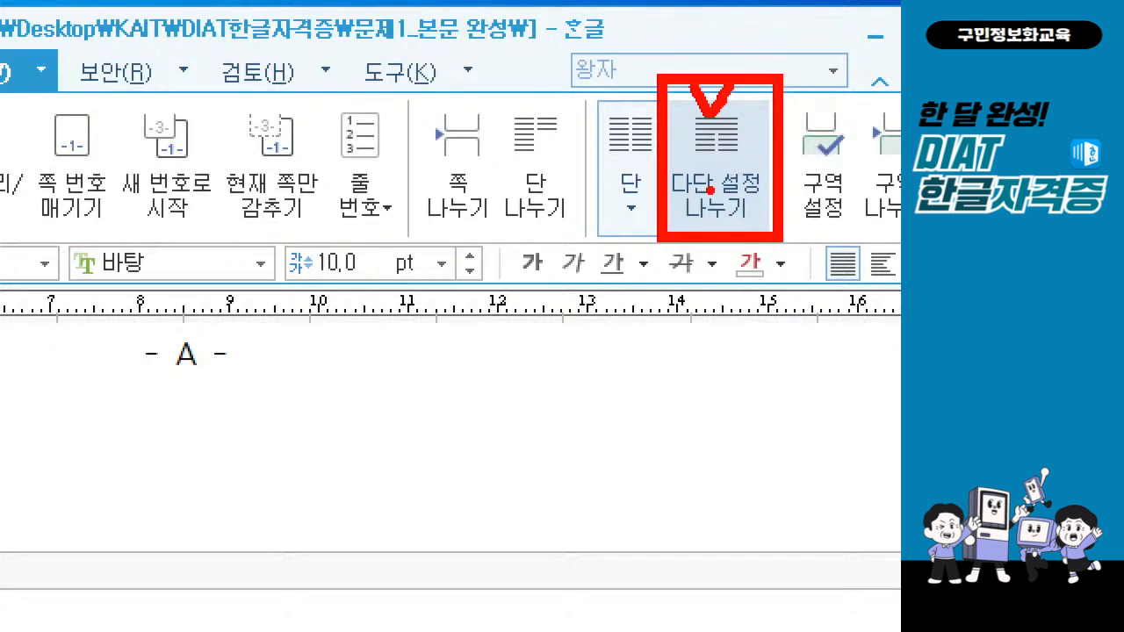
key(Escape)
key(ctrl)
key(ctrl)
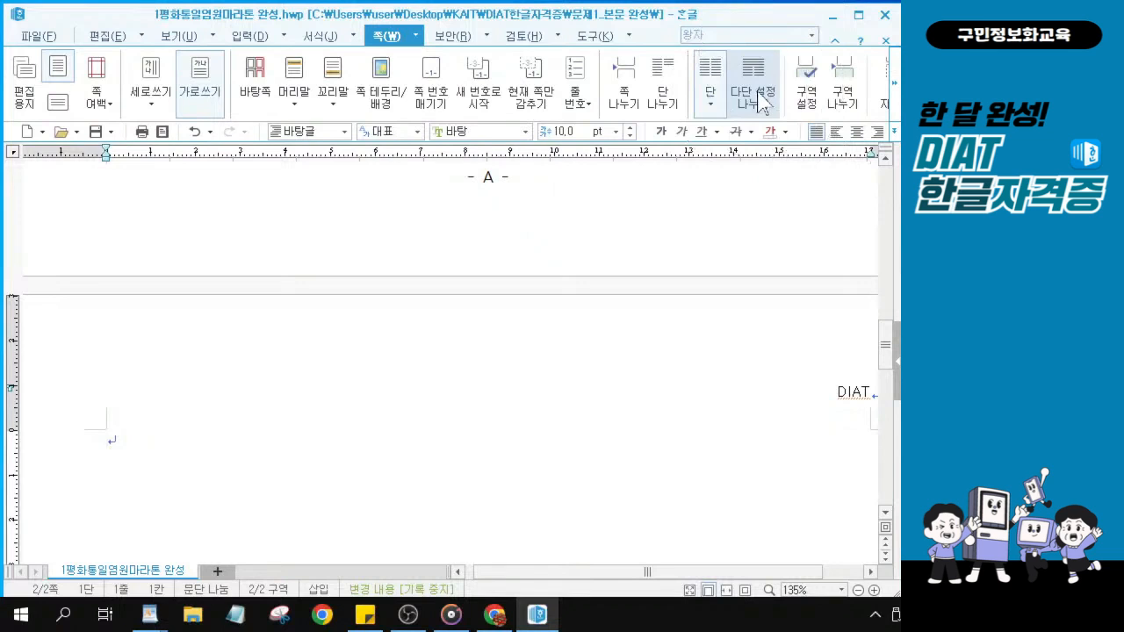
click(757, 91)
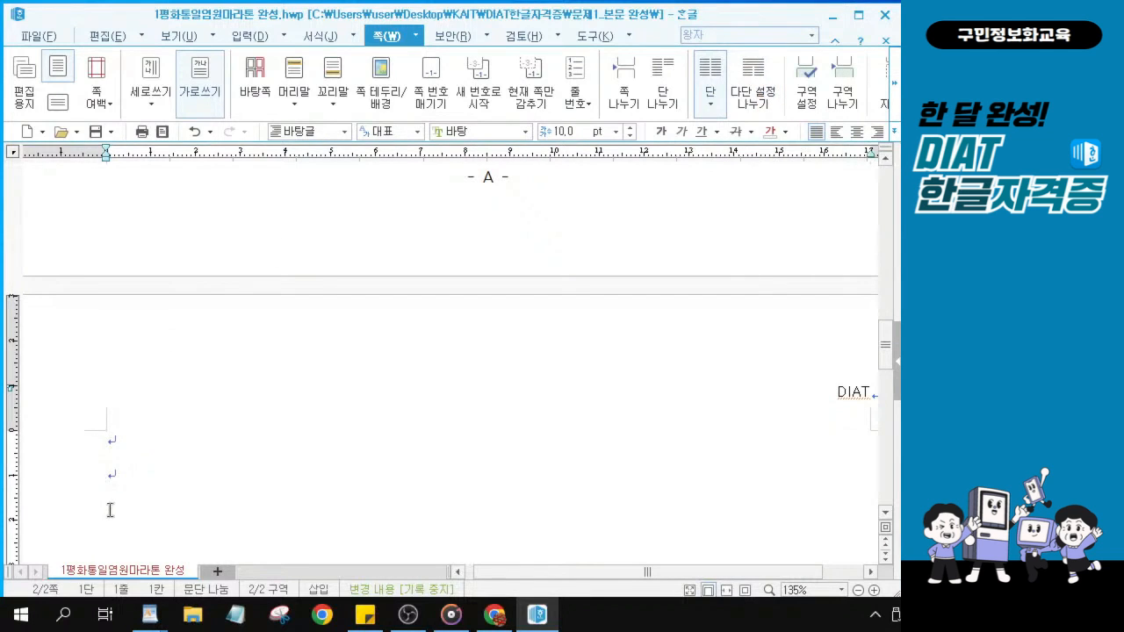
key(ctrl)
key(ctrl)
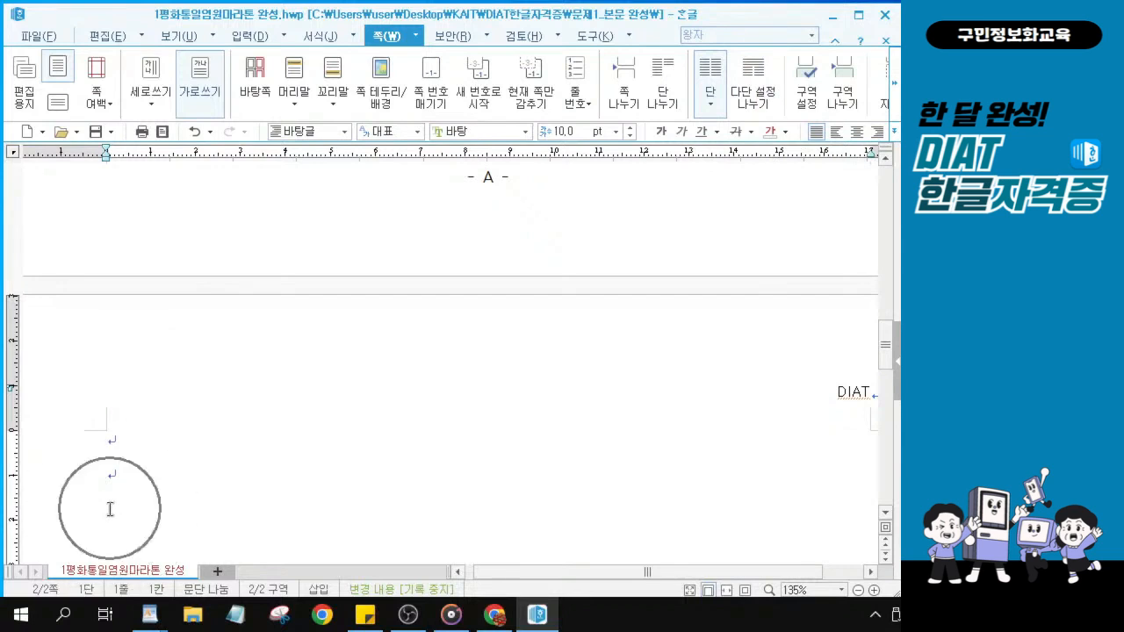
key(ctrl+s)
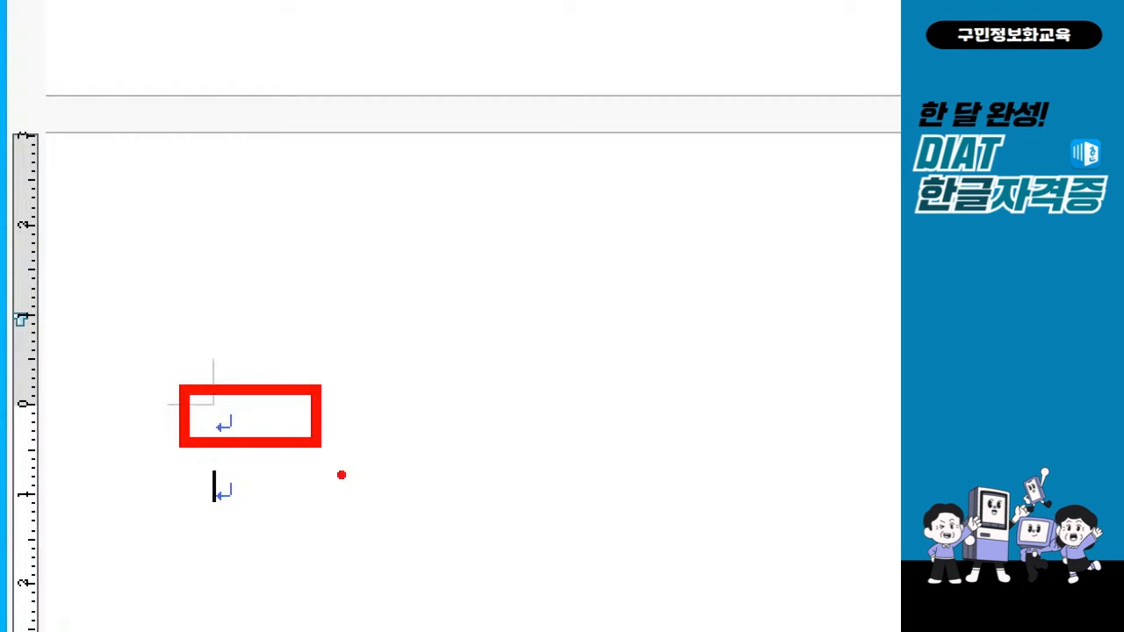
Set the second line of page 2, below the multi-column break, to a two-column layout.
mouse_move(195, 460)
mouse_down()
mouse_move(202, 477)
mouse_move(299, 532)
mouse_up()
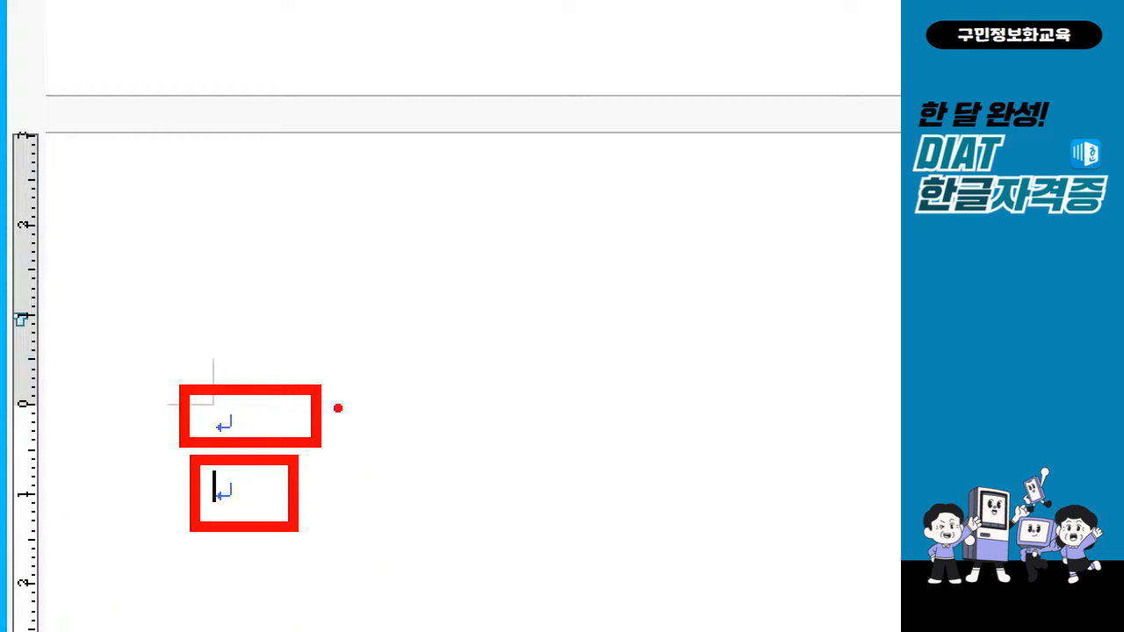
mouse_move(263, 376)
mouse_down()
mouse_move(276, 399)
mouse_move(356, 327)
mouse_up()
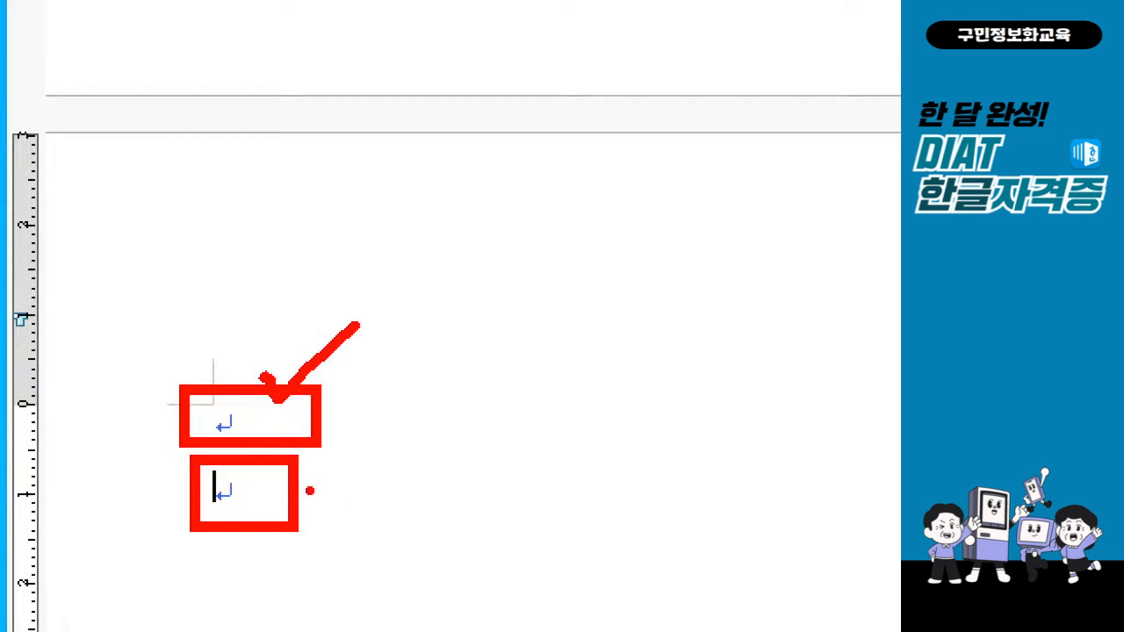
click(110, 471)
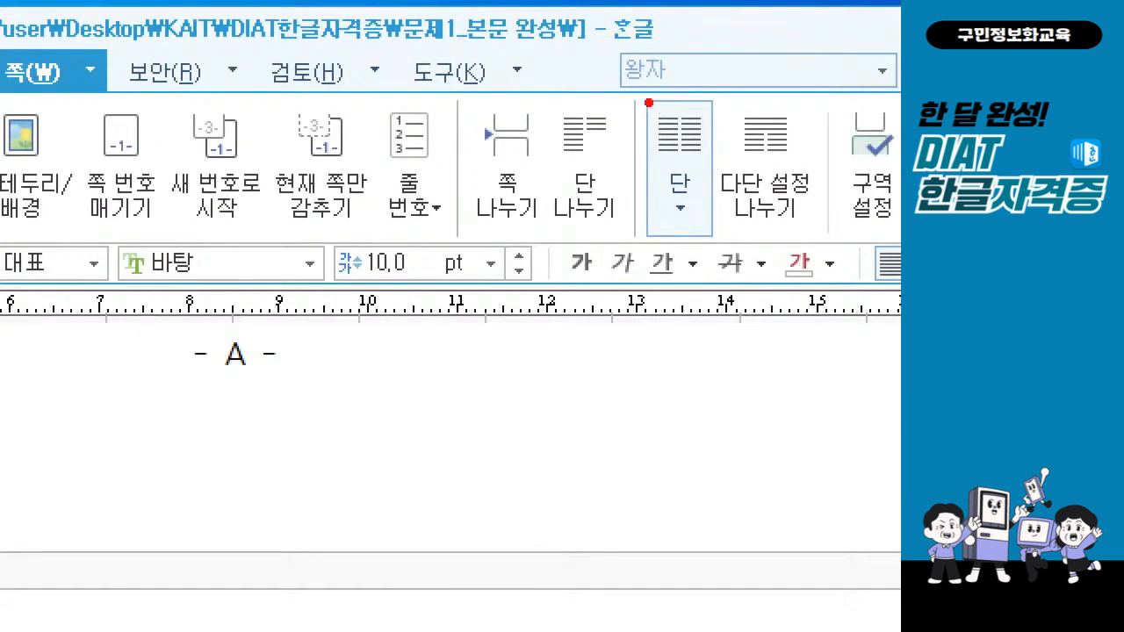
drag(631, 82, 739, 169)
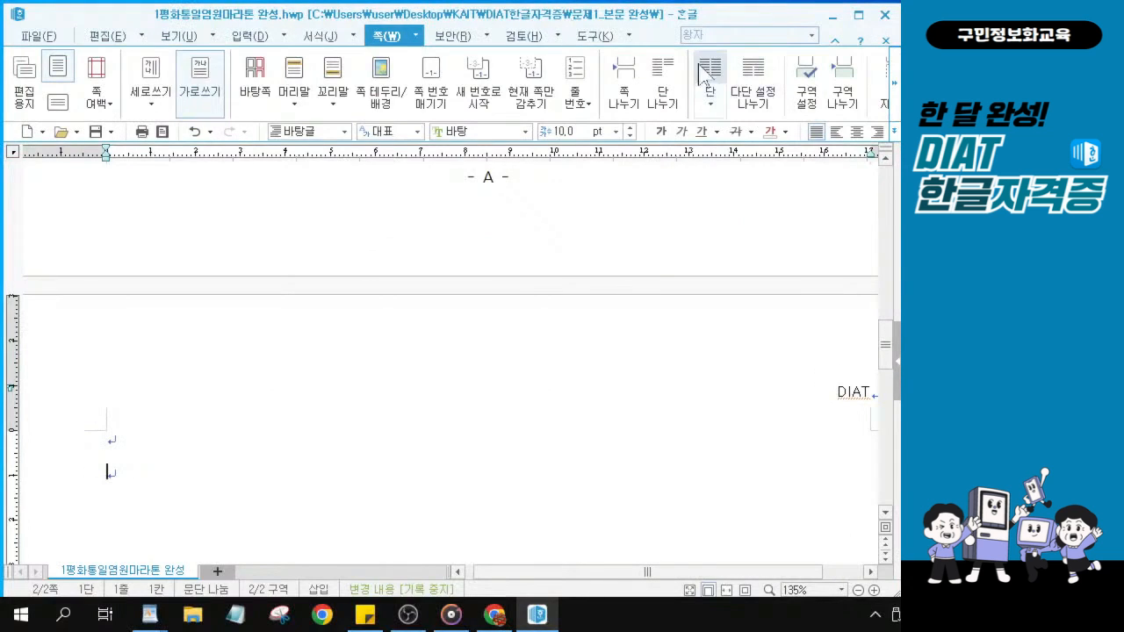
click(706, 68)
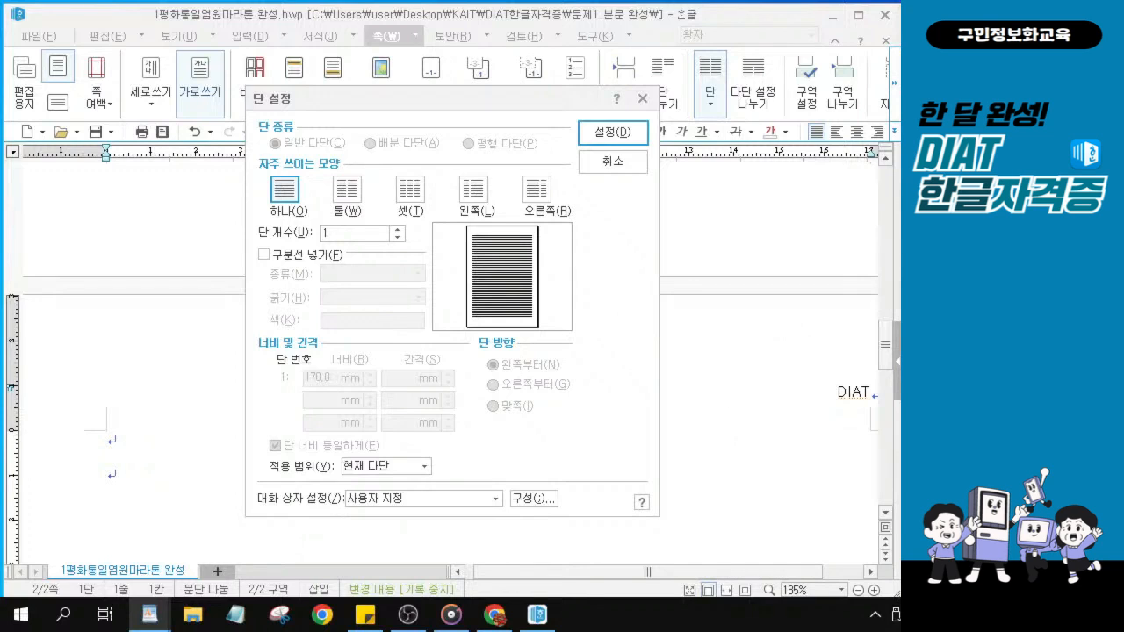
click(346, 198)
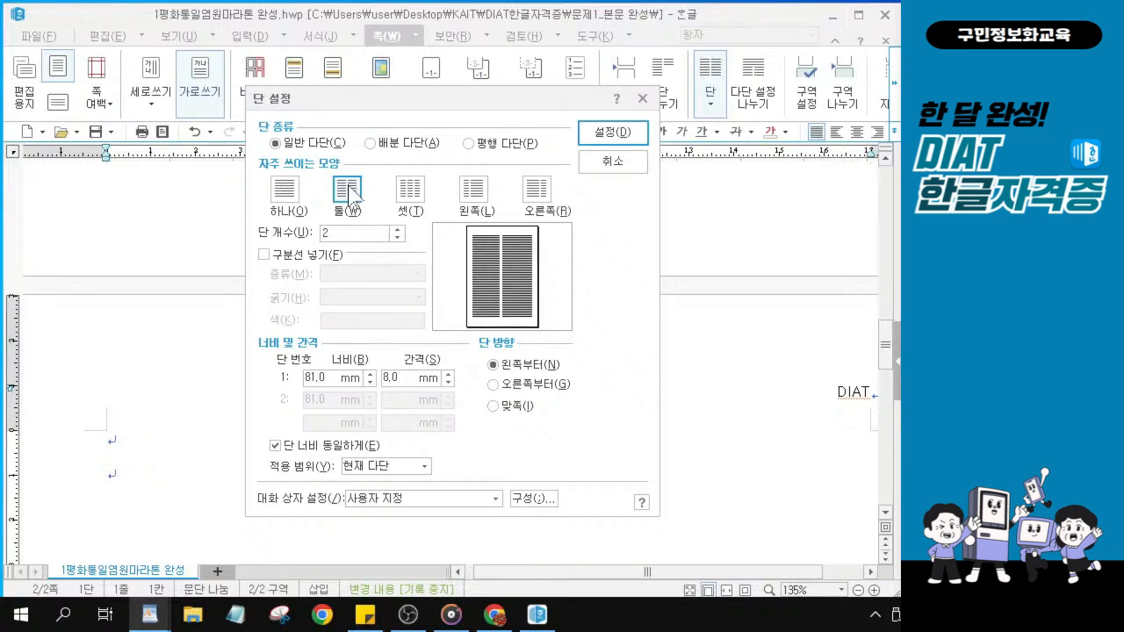
click(610, 133)
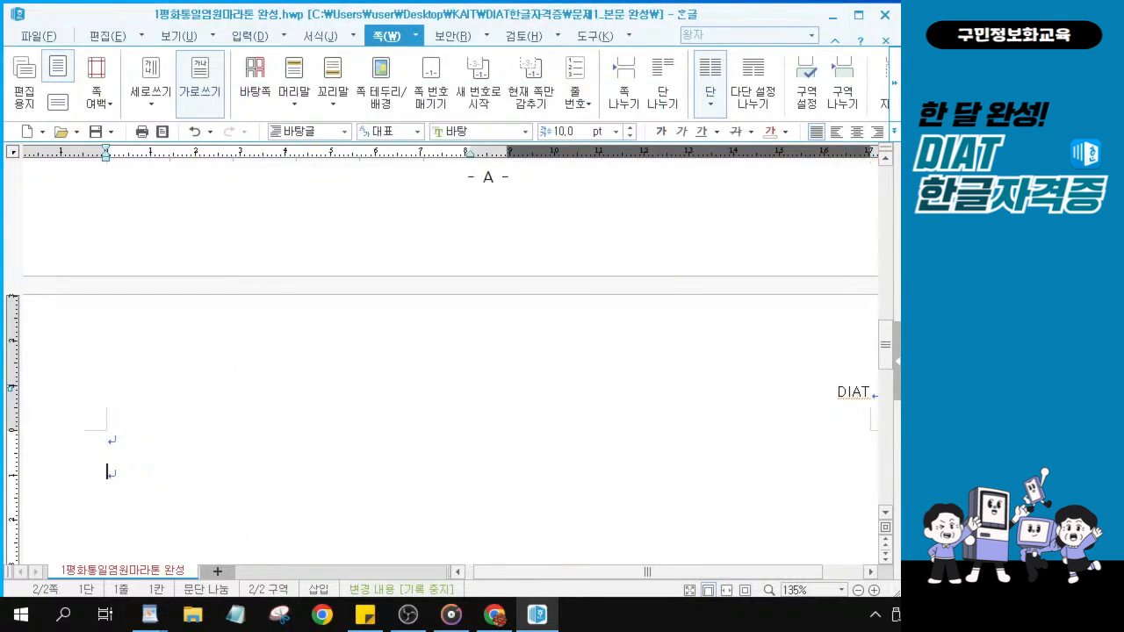
key(alt+Tab)
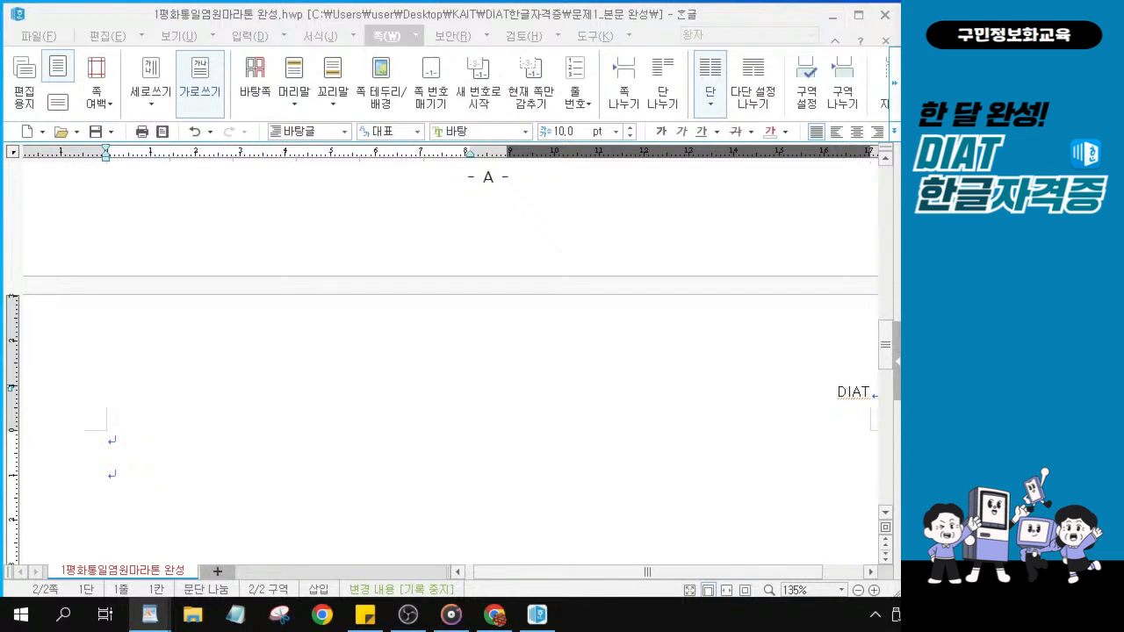
click(114, 476)
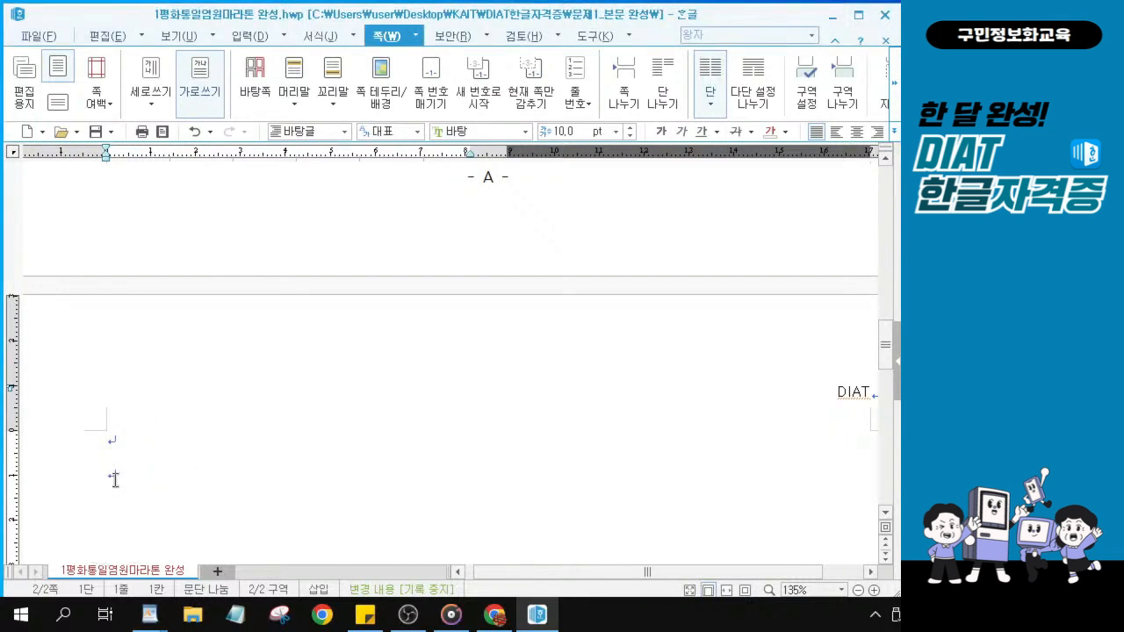
scroll(114, 477, down, 3)
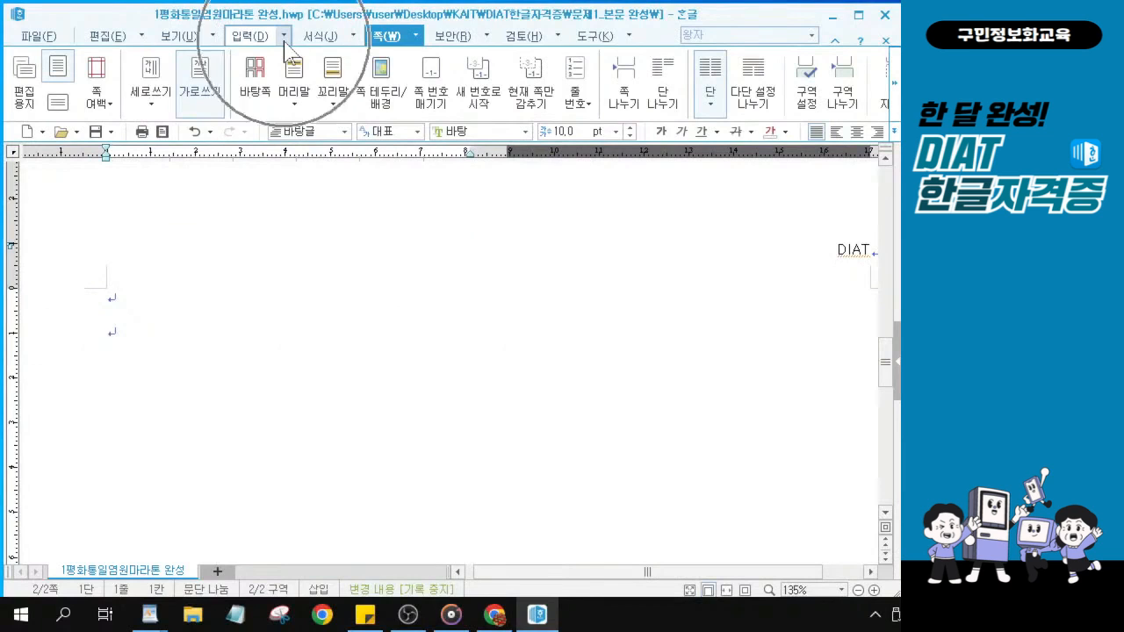
Insert the document 마라톤_문제2입력 from the Desktop folder KAIT > DIAT한글자격증 > 문제2_본문 입력 into the two-column area of page 2.
click(283, 39)
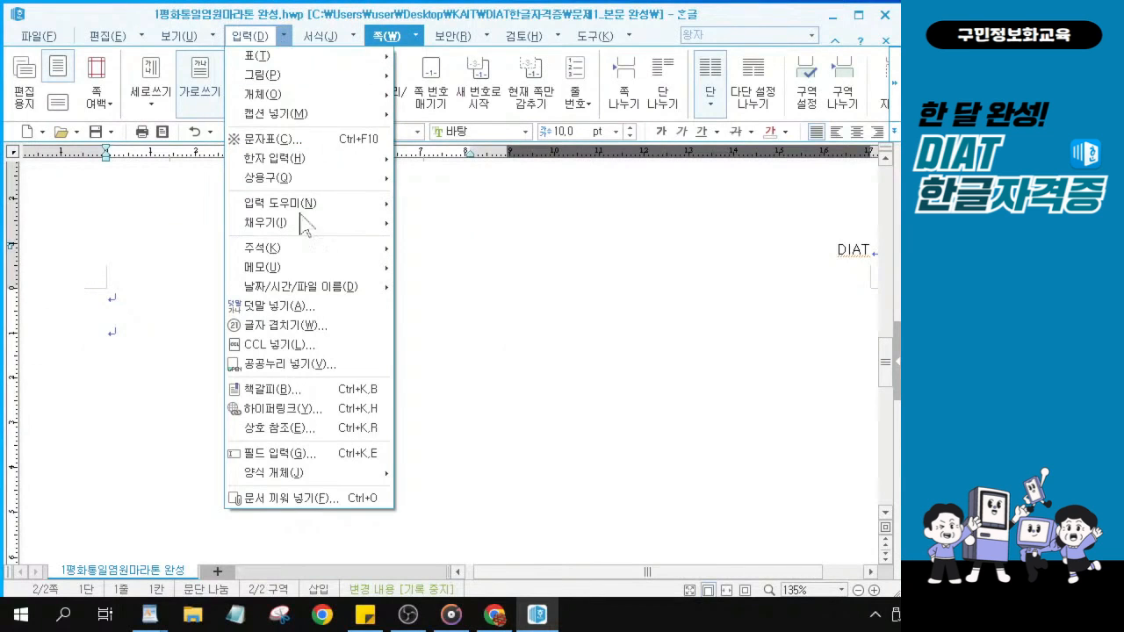
click(293, 498)
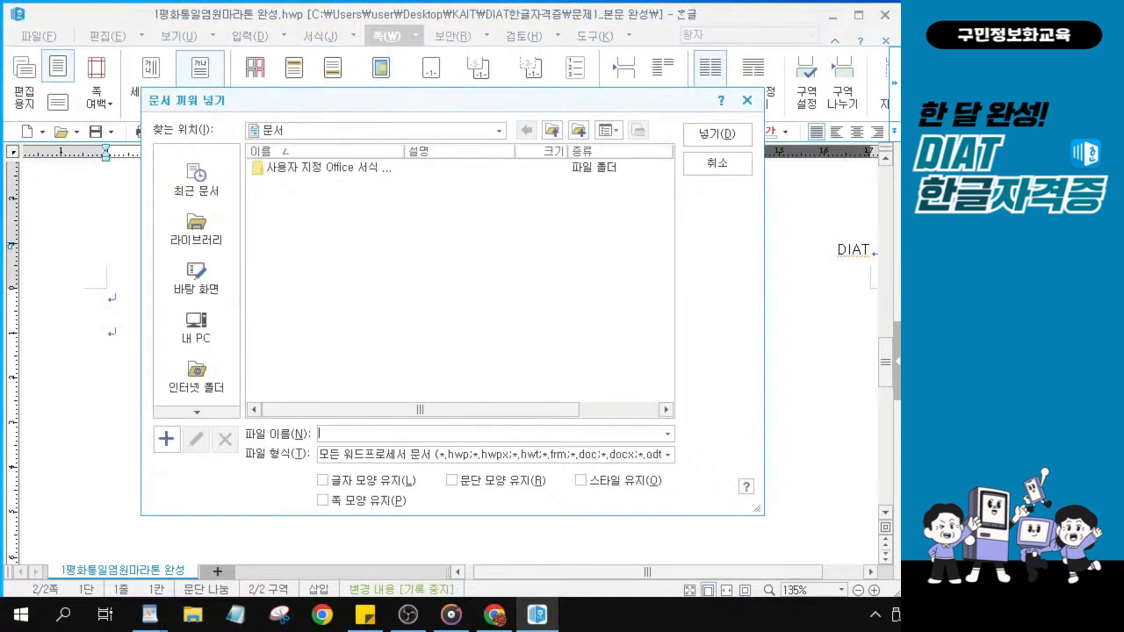
click(193, 279)
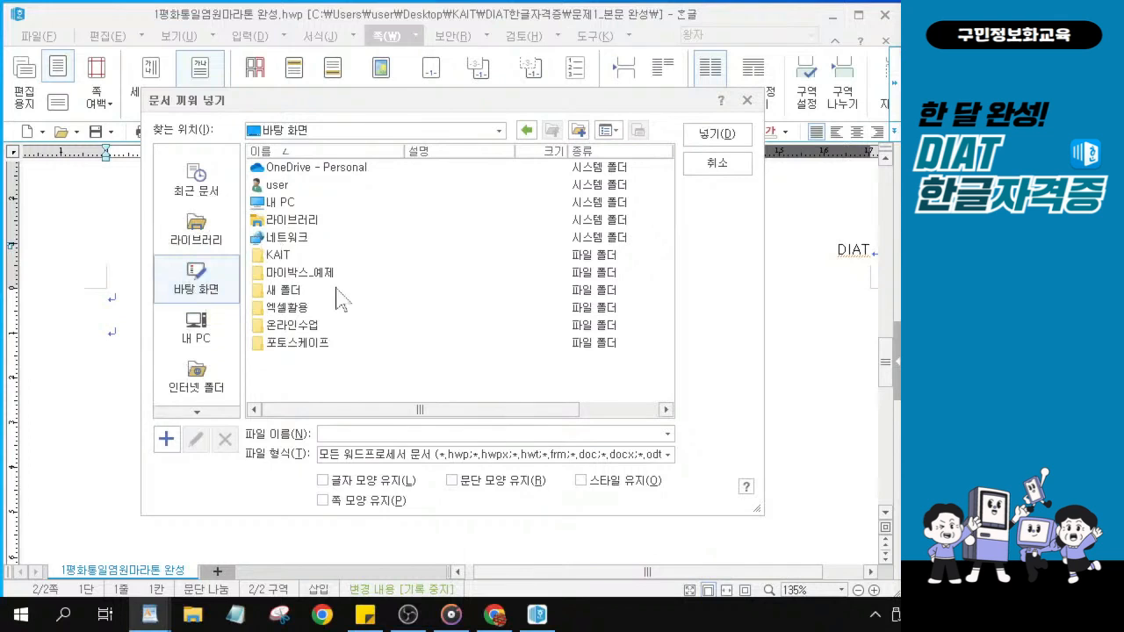
click(280, 263)
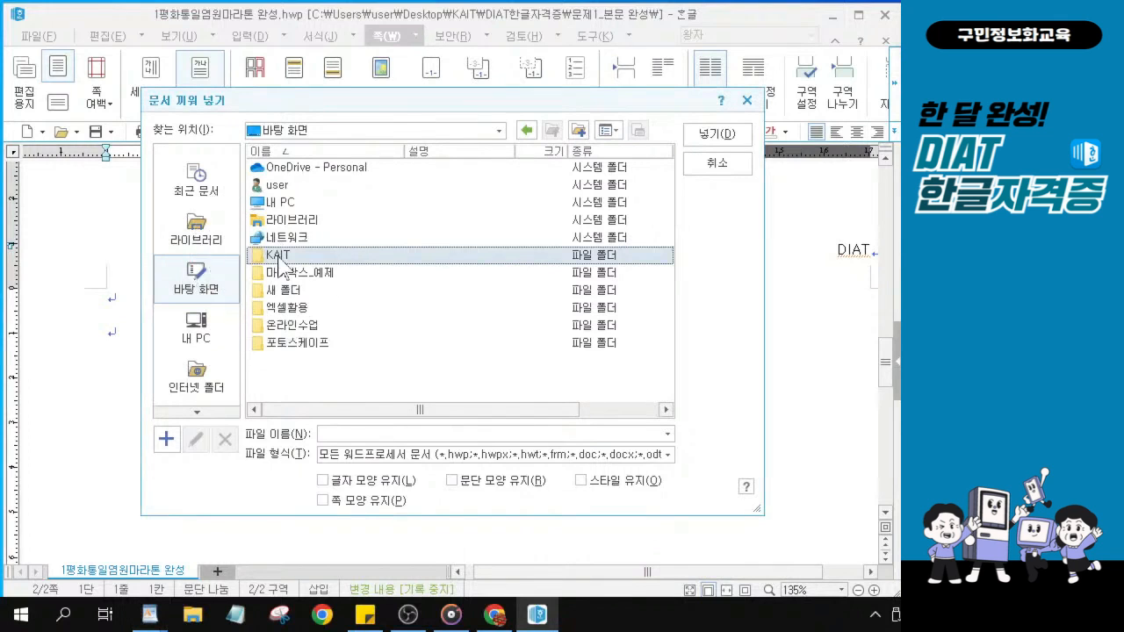
double_click(280, 257)
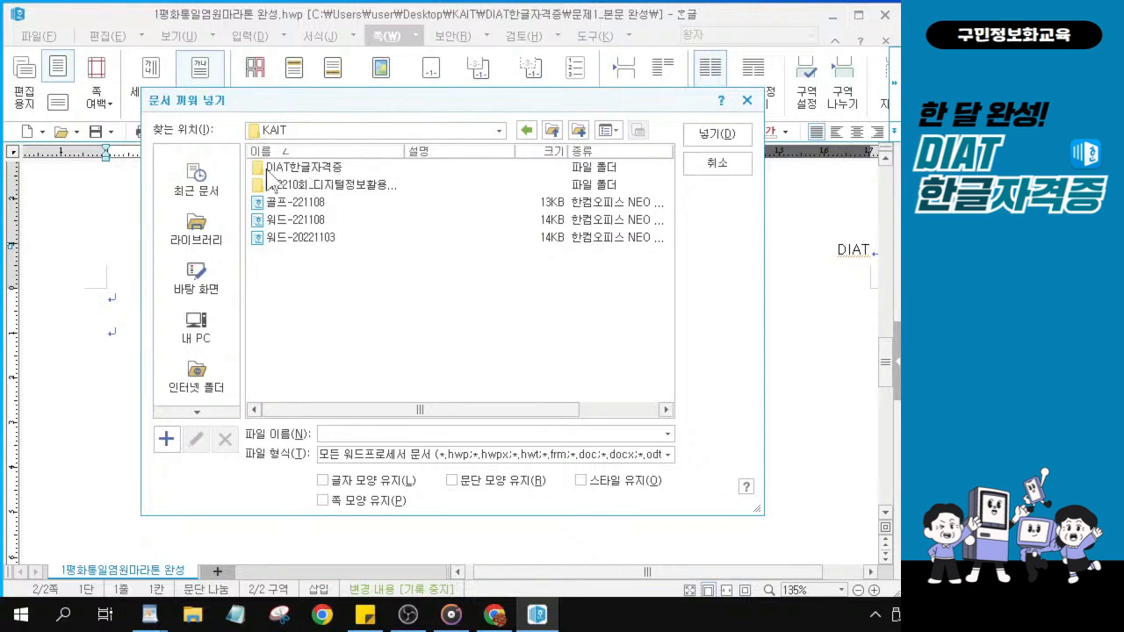
click(302, 173)
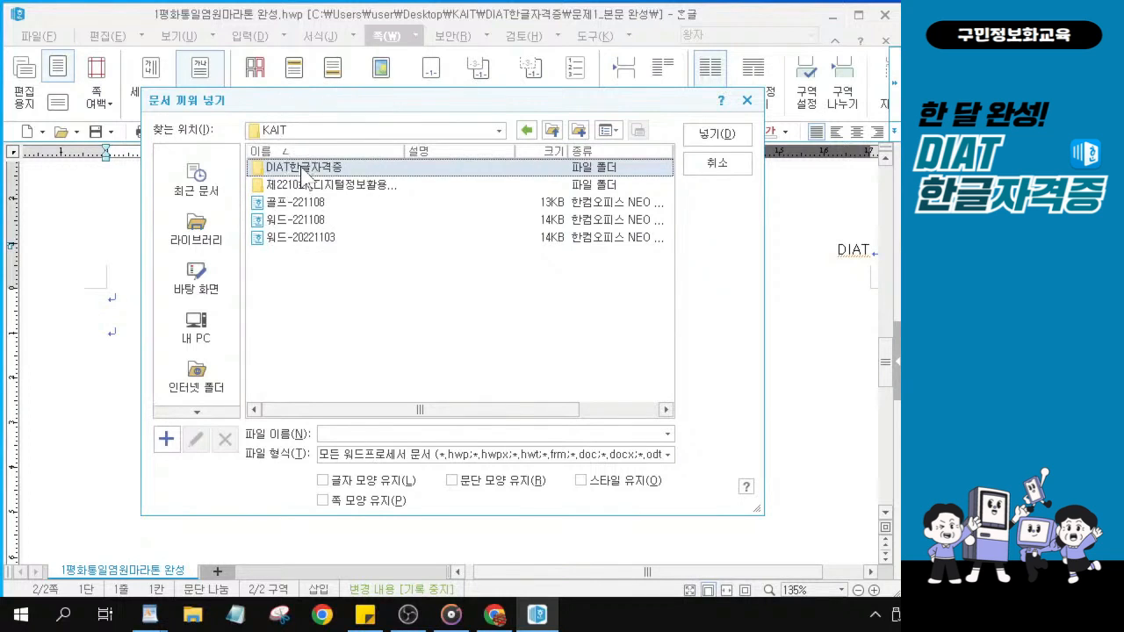
double_click(302, 167)
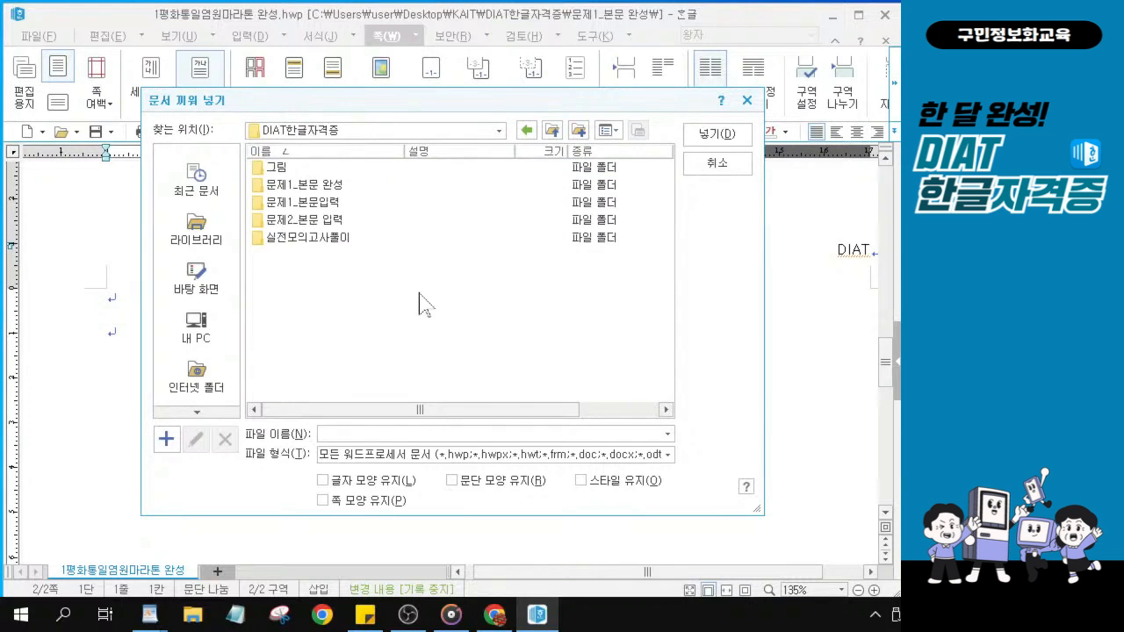
click(307, 225)
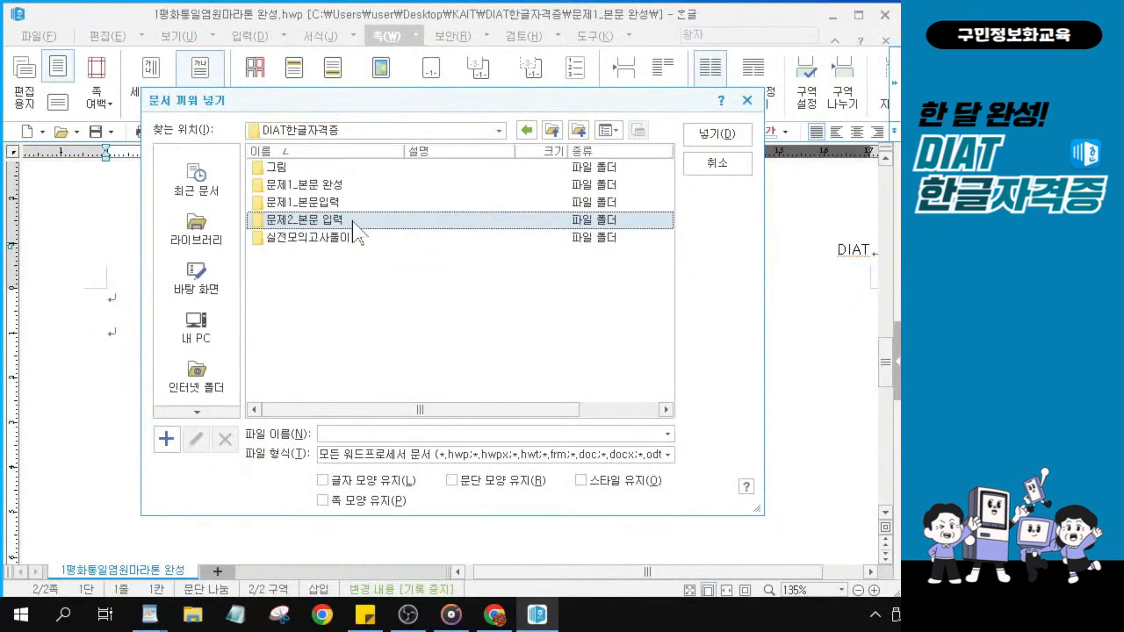
double_click(407, 293)
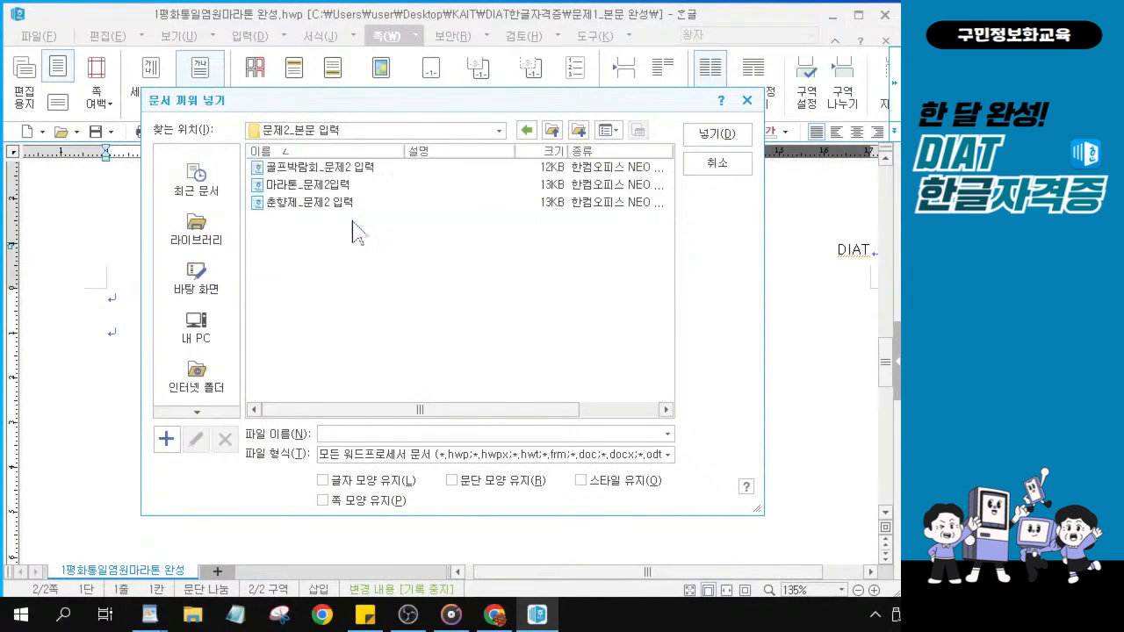
click(306, 186)
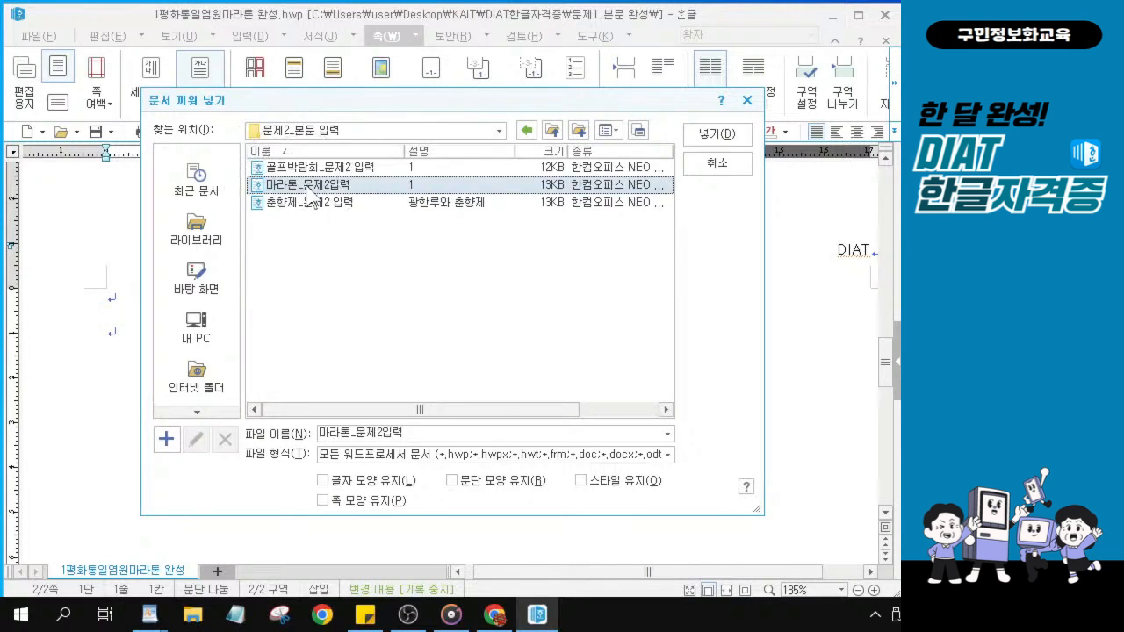
click(720, 140)
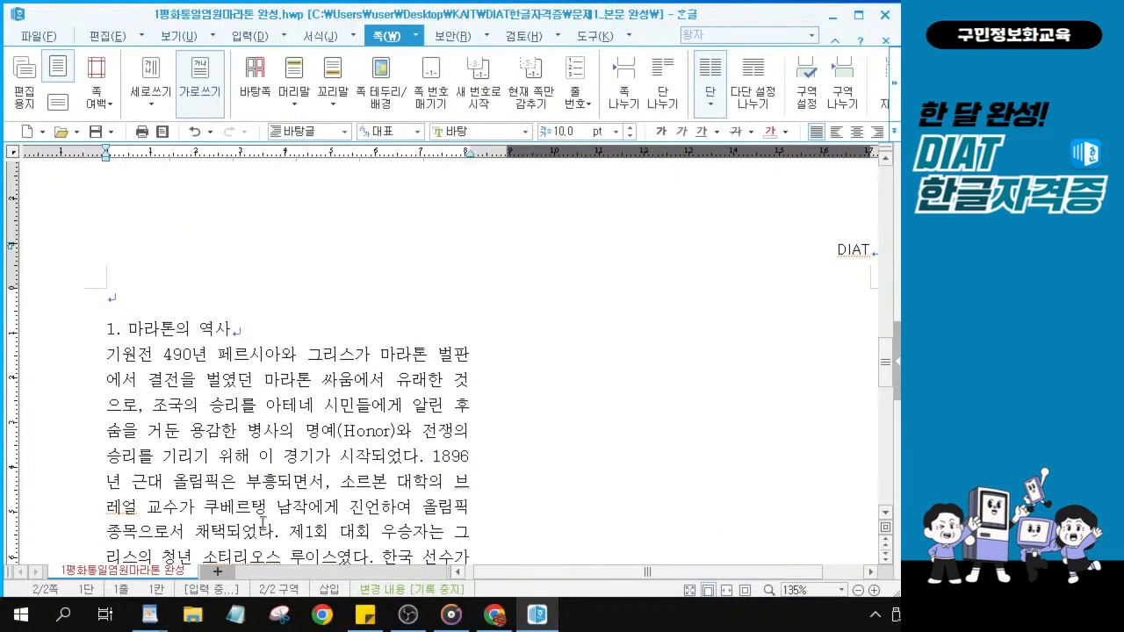
Examine the first paragraph under "1. 마라톤의 역사", highlighting the passage "1896년 근대 올림픽은 부흥되면".
scroll(283, 445, down, 1)
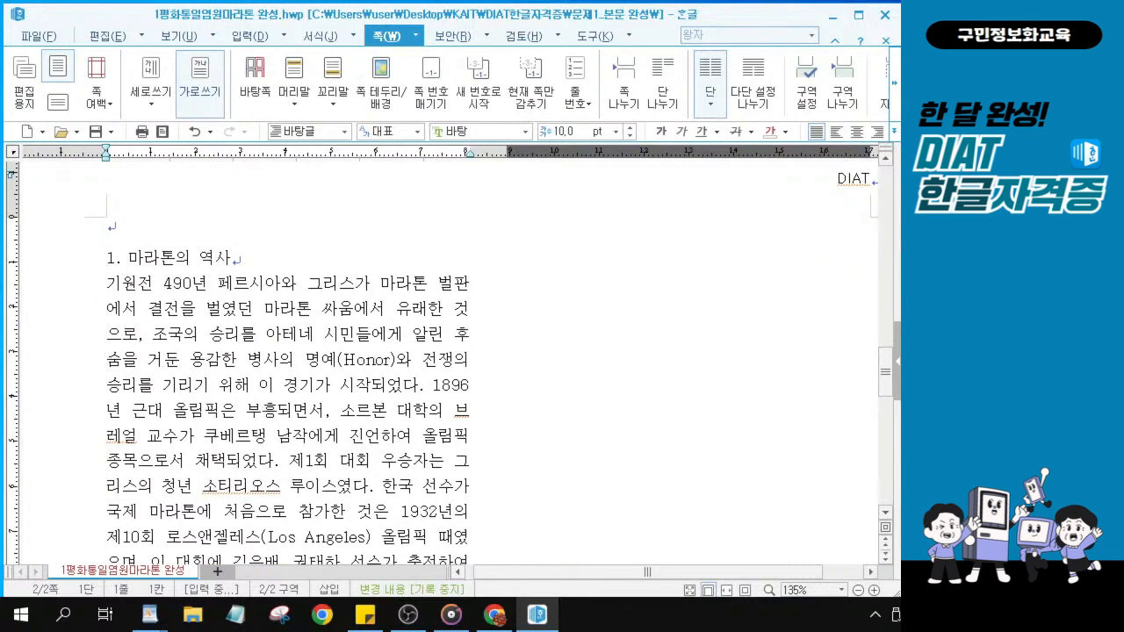
key(alt+Tab)
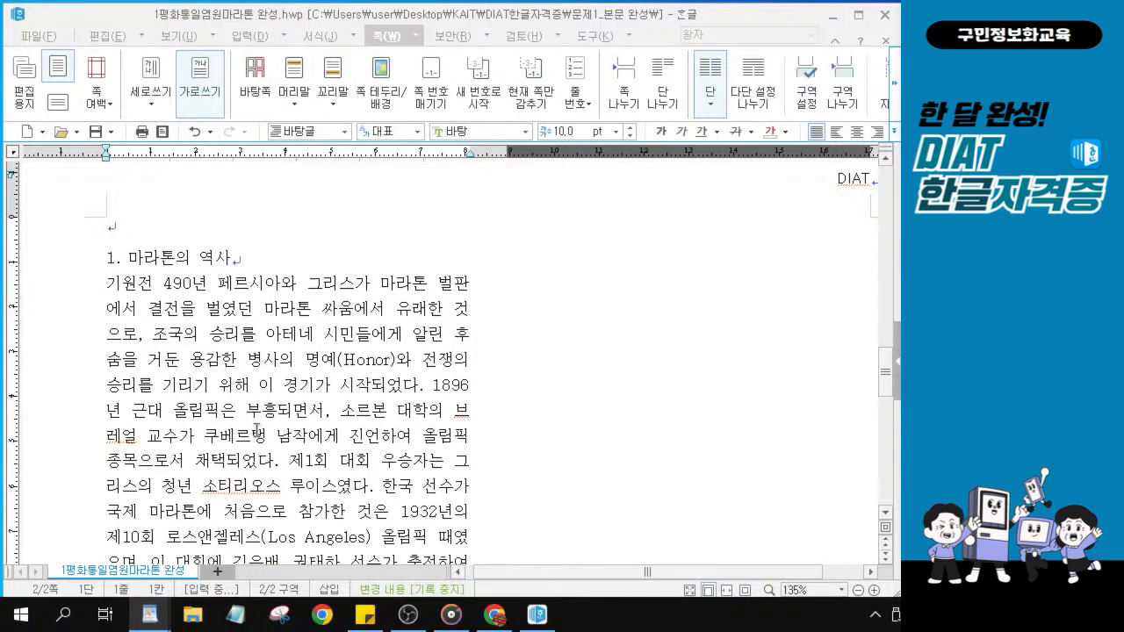
scroll(255, 422, up, 4)
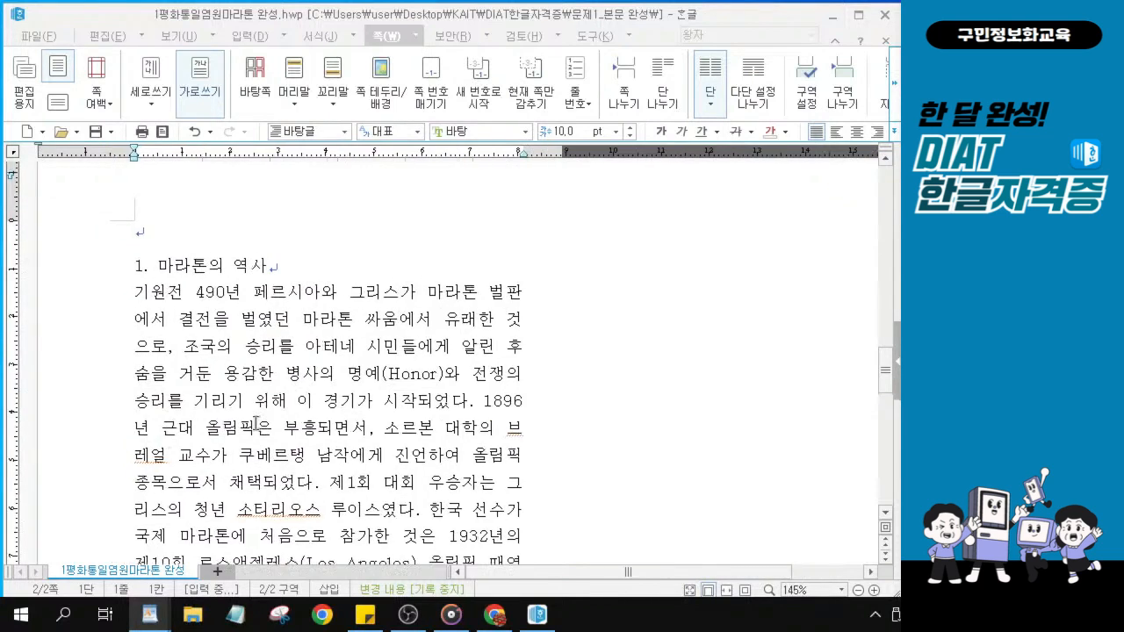
scroll(334, 429, down, 3)
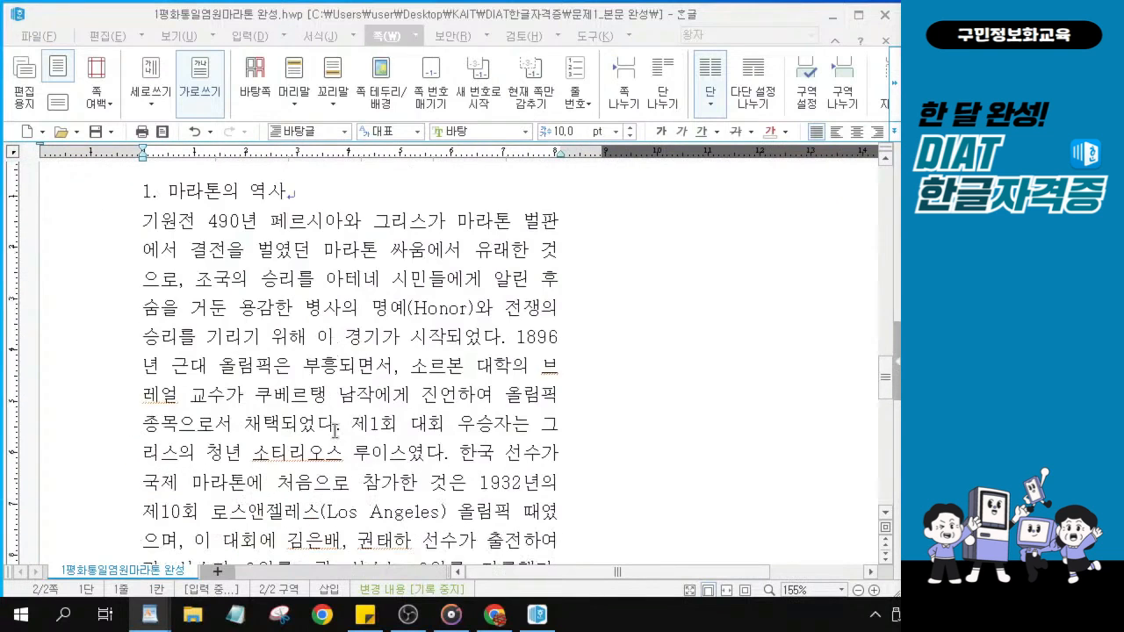
click(207, 191)
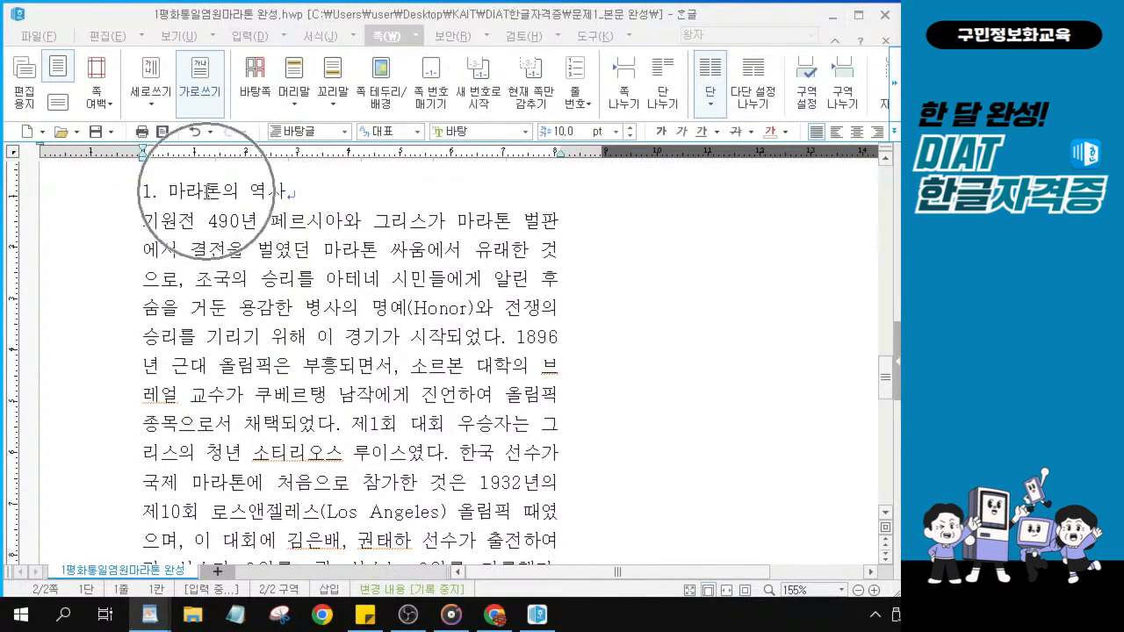
click(307, 365)
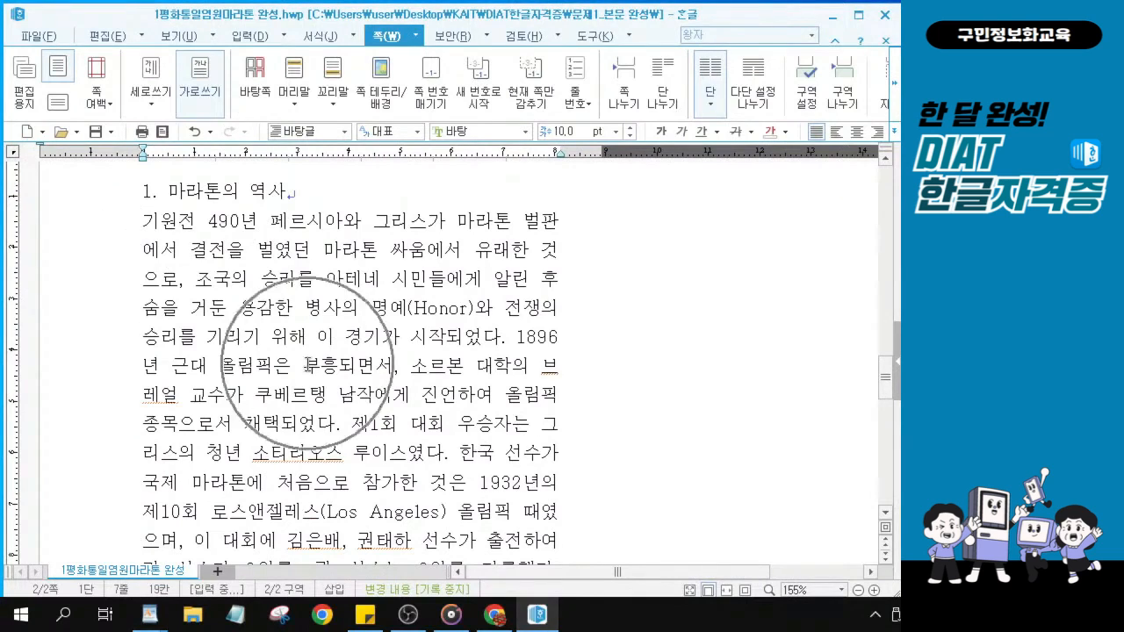
drag(178, 368, 413, 368)
drag(511, 343, 384, 379)
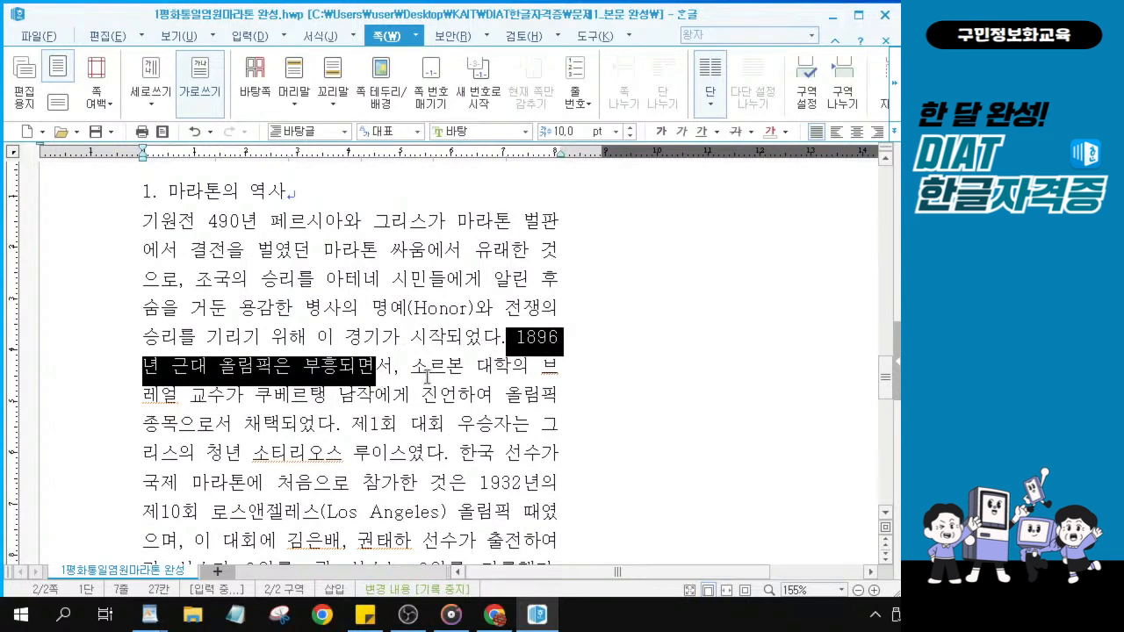
scroll(422, 376, up, 3)
scroll(422, 375, up, 3)
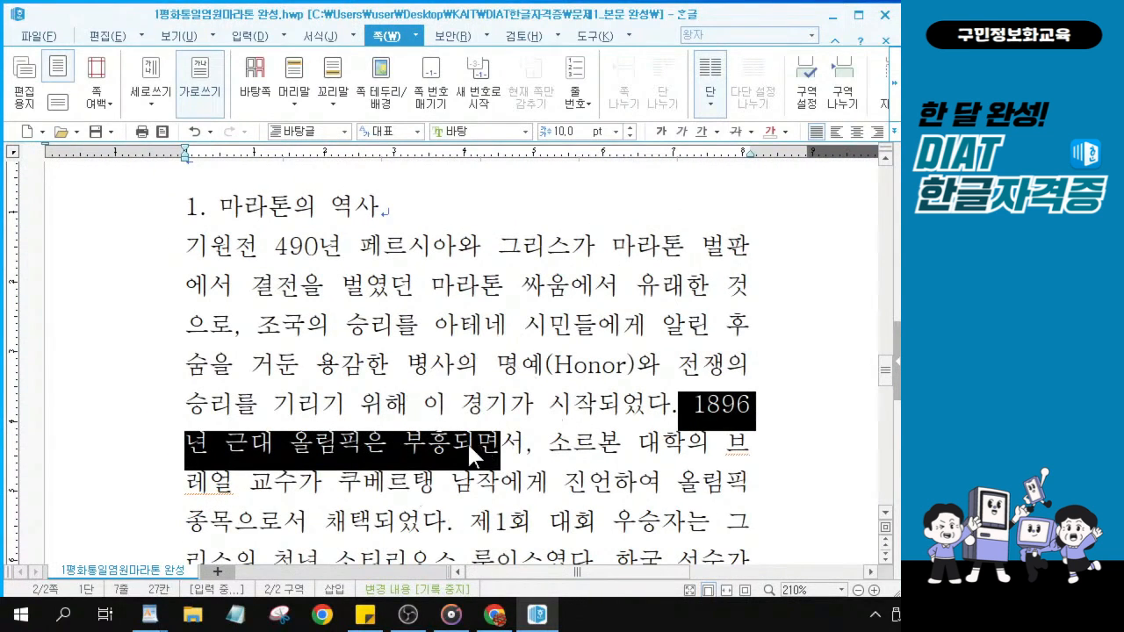
click(467, 443)
drag(448, 445, 410, 446)
key(F9)
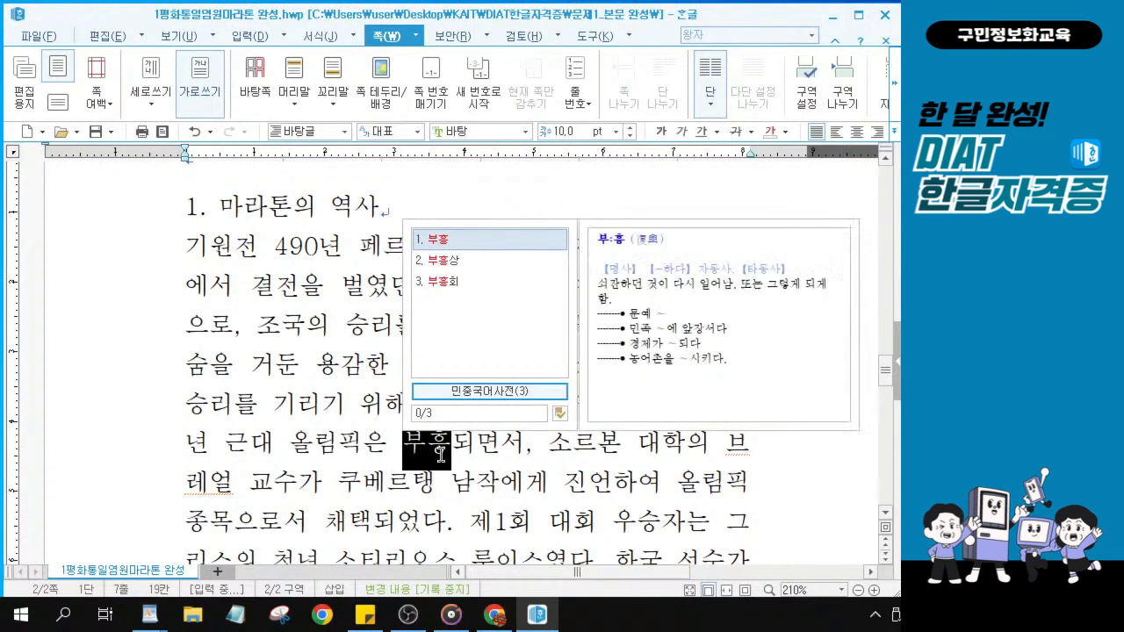
key(Escape)
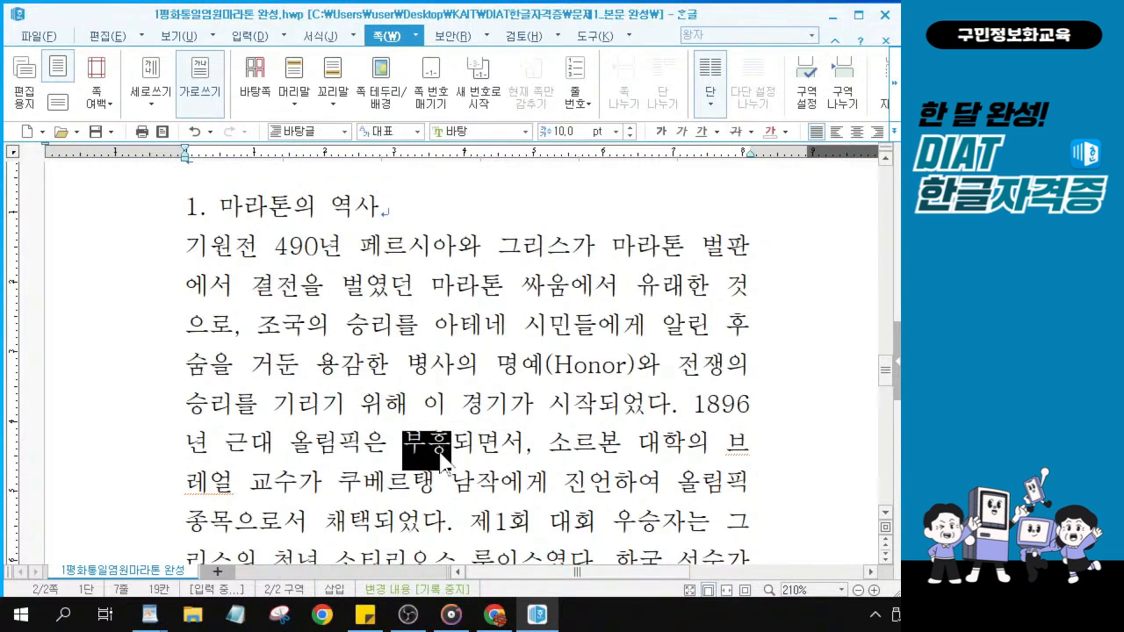
Convert the word 부흥 in "근대 올림픽은 부흥되면서" to the Hanja 復興, using the 한글(漢字) input format.
click(442, 454)
click(448, 444)
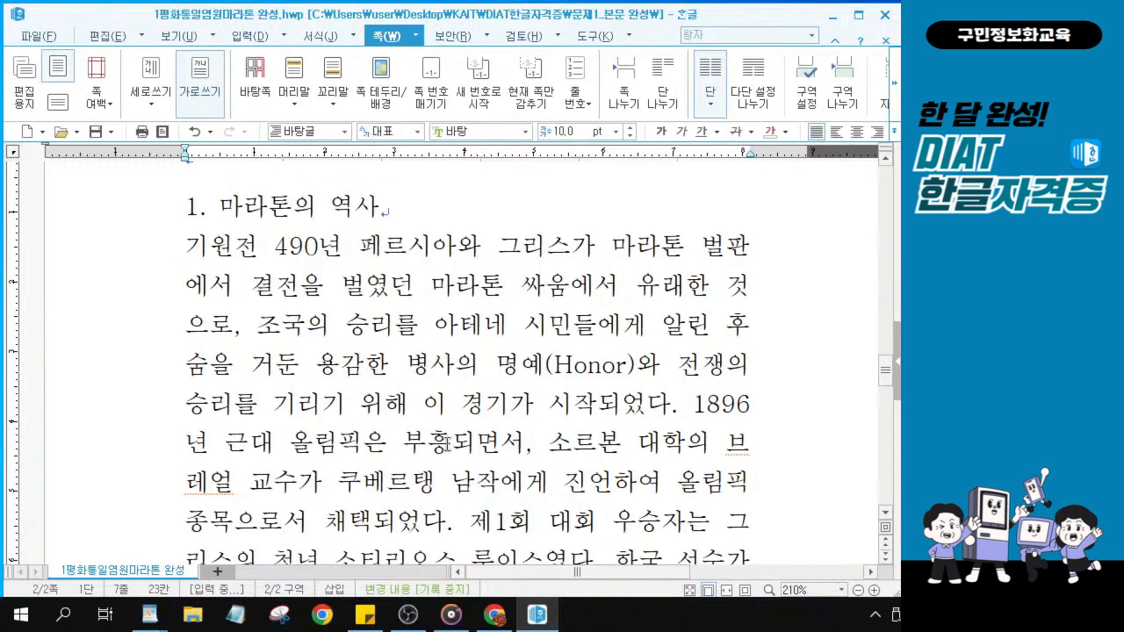
scroll(448, 444, up, 1)
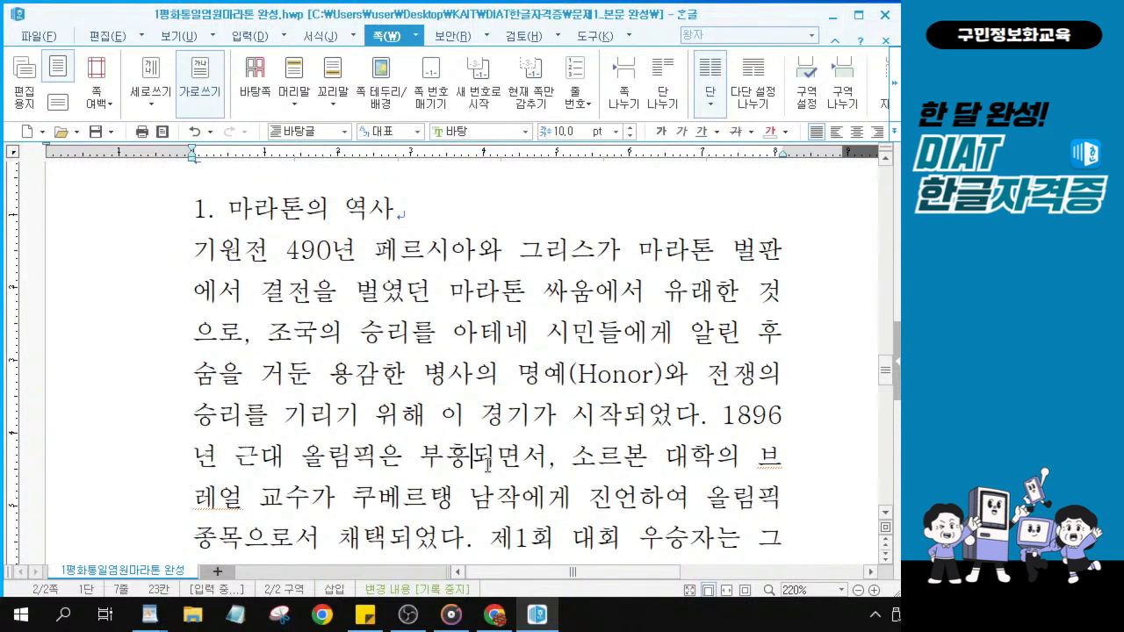
scroll(594, 575, up, 1)
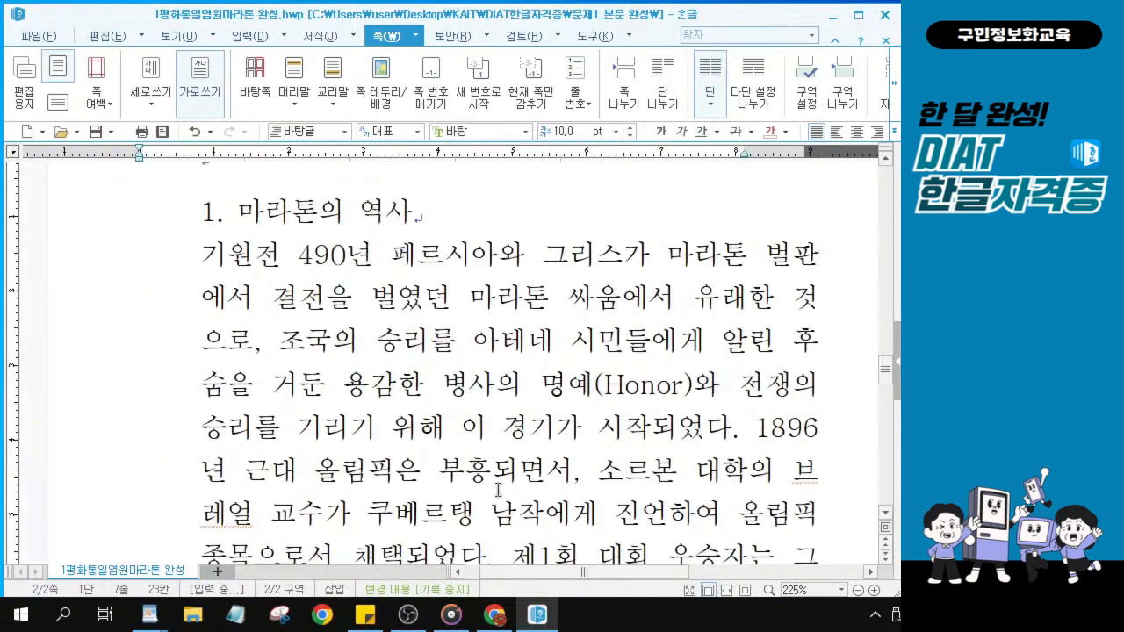
scroll(498, 489, up, 1)
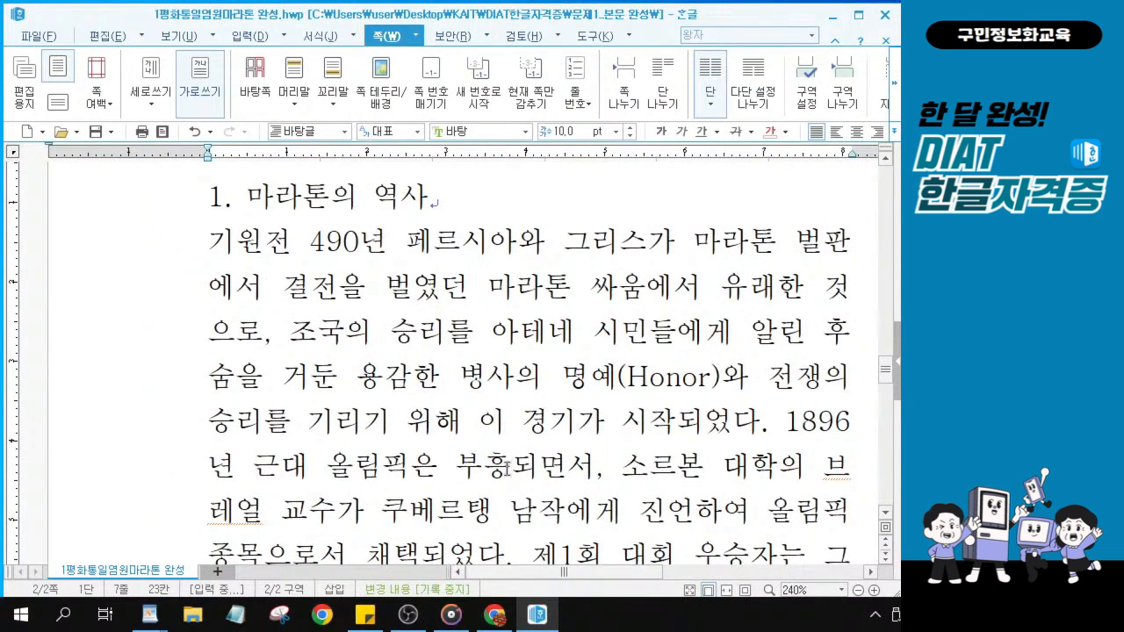
scroll(509, 466, down, 2)
scroll(511, 430, up, 2)
click(510, 465)
key(F9)
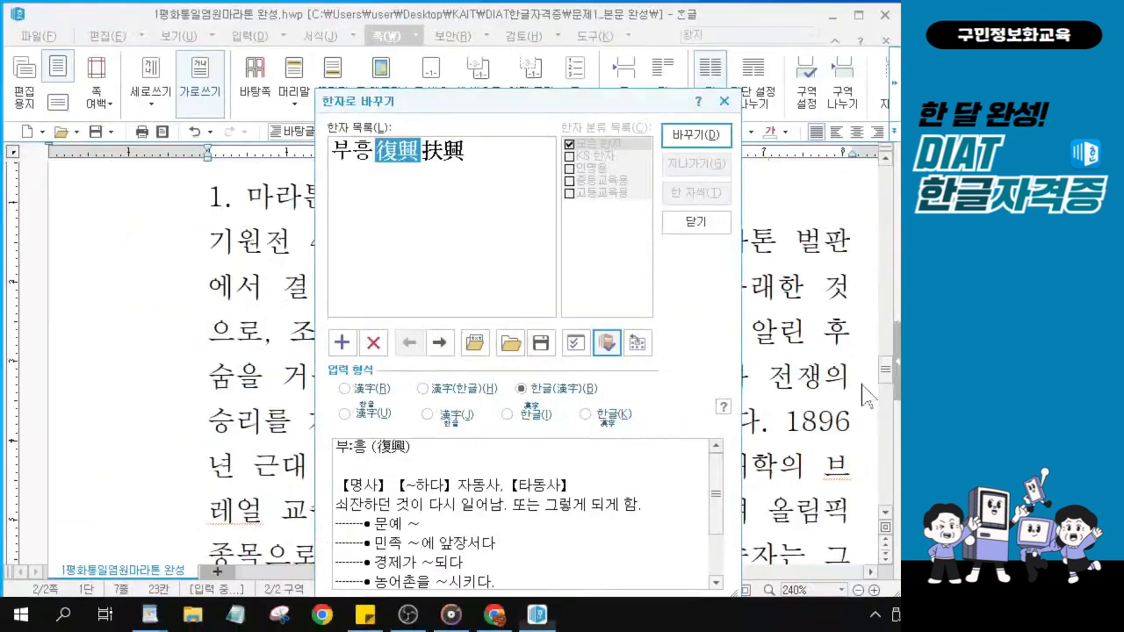
click(538, 616)
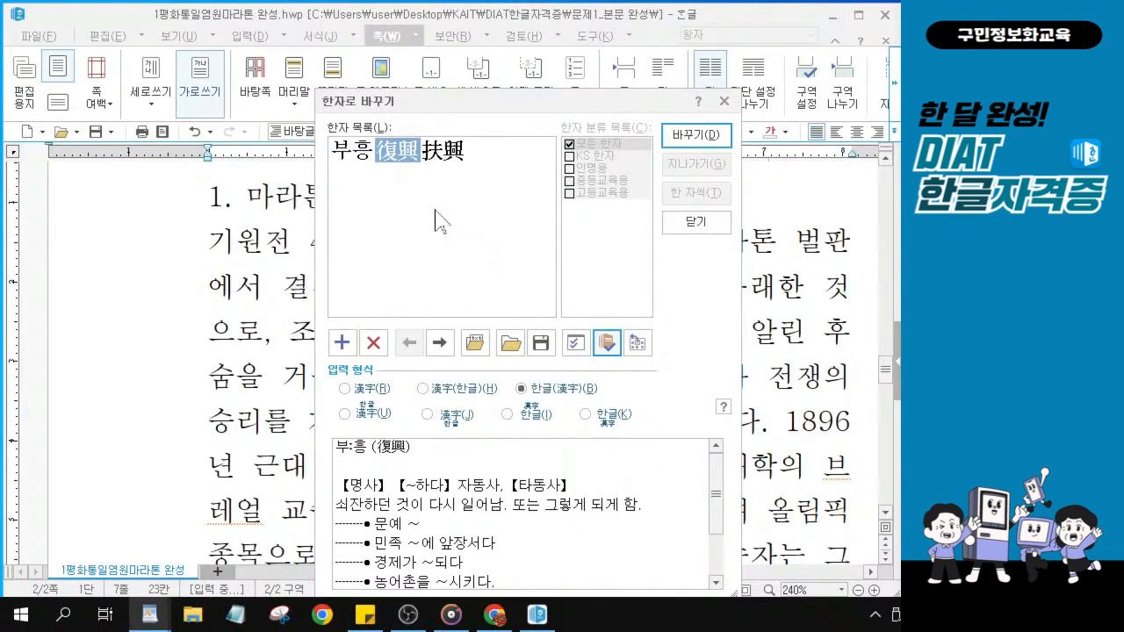
click(397, 166)
click(397, 166)
click(541, 394)
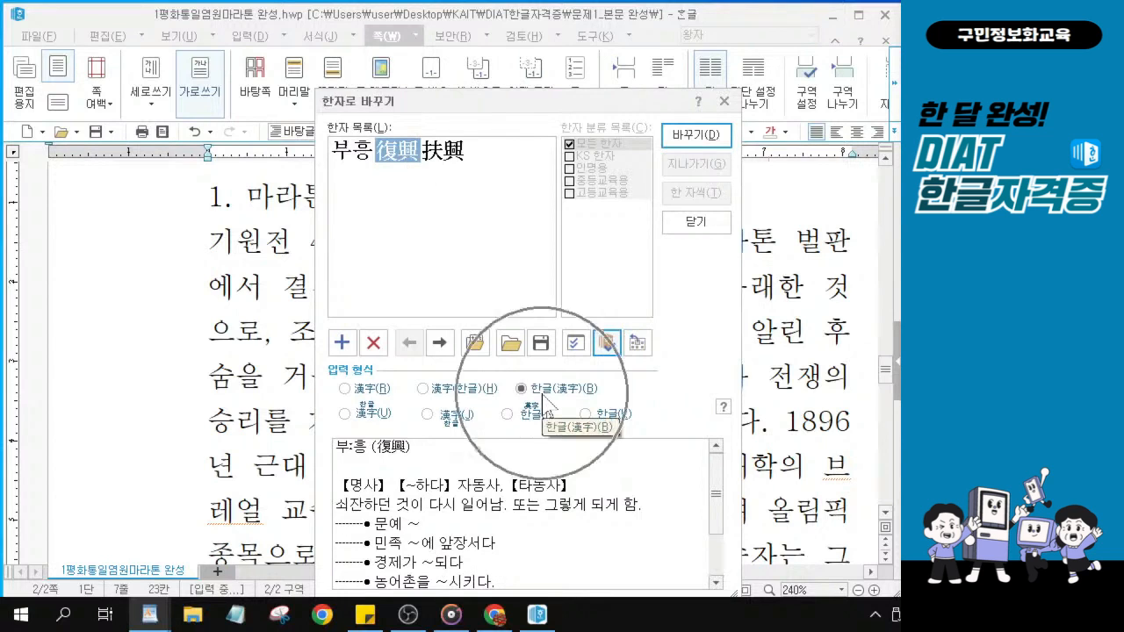
click(541, 393)
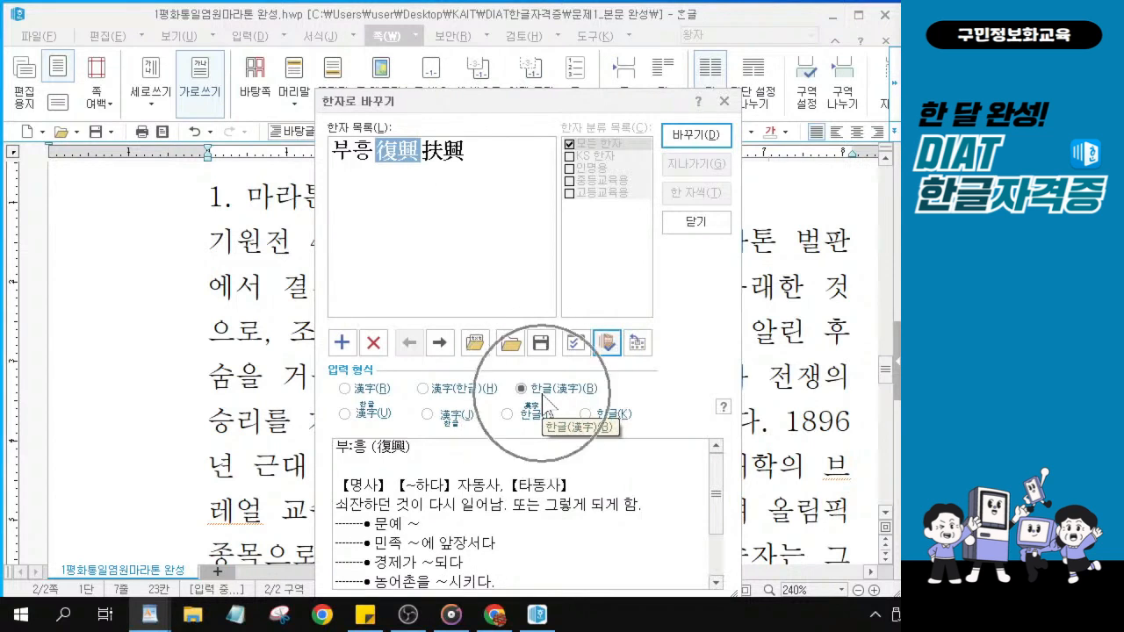
click(709, 140)
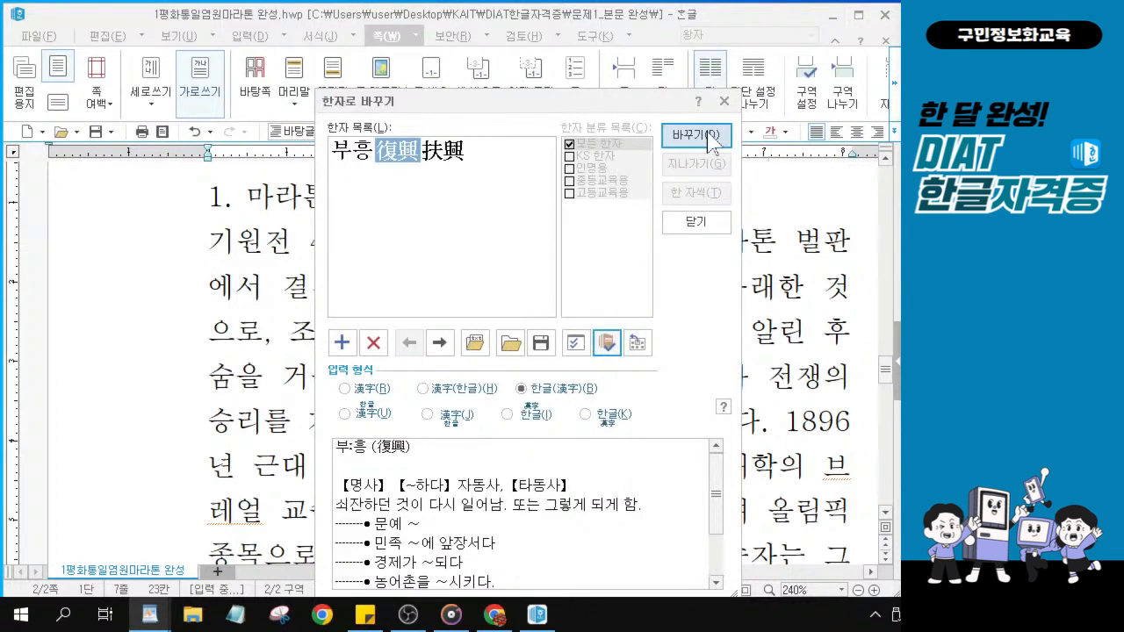
click(709, 140)
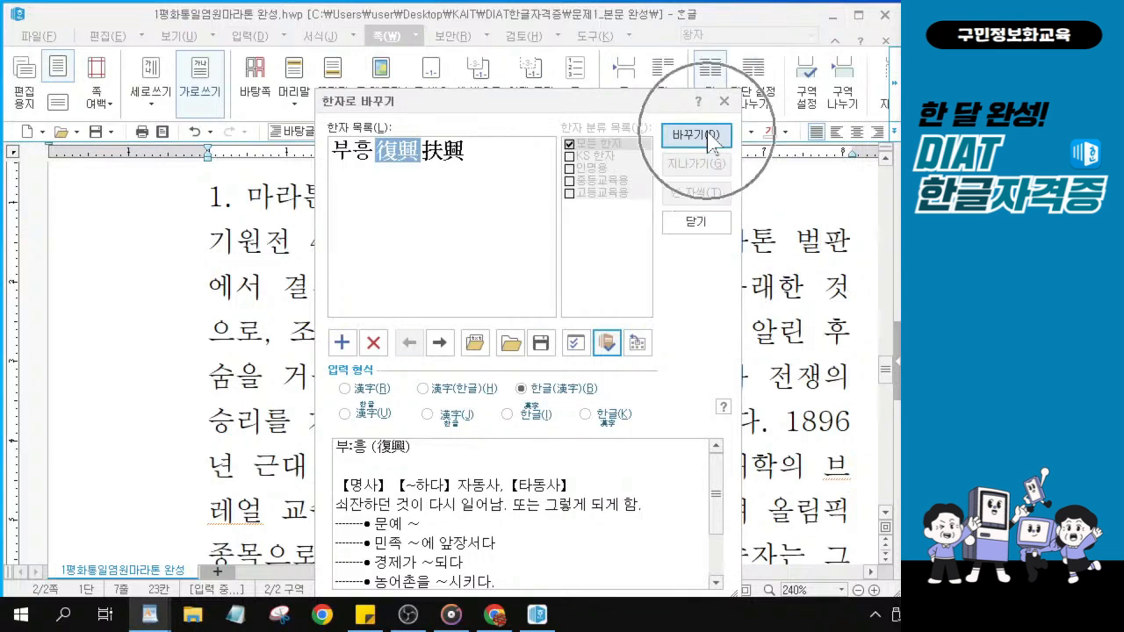
click(708, 140)
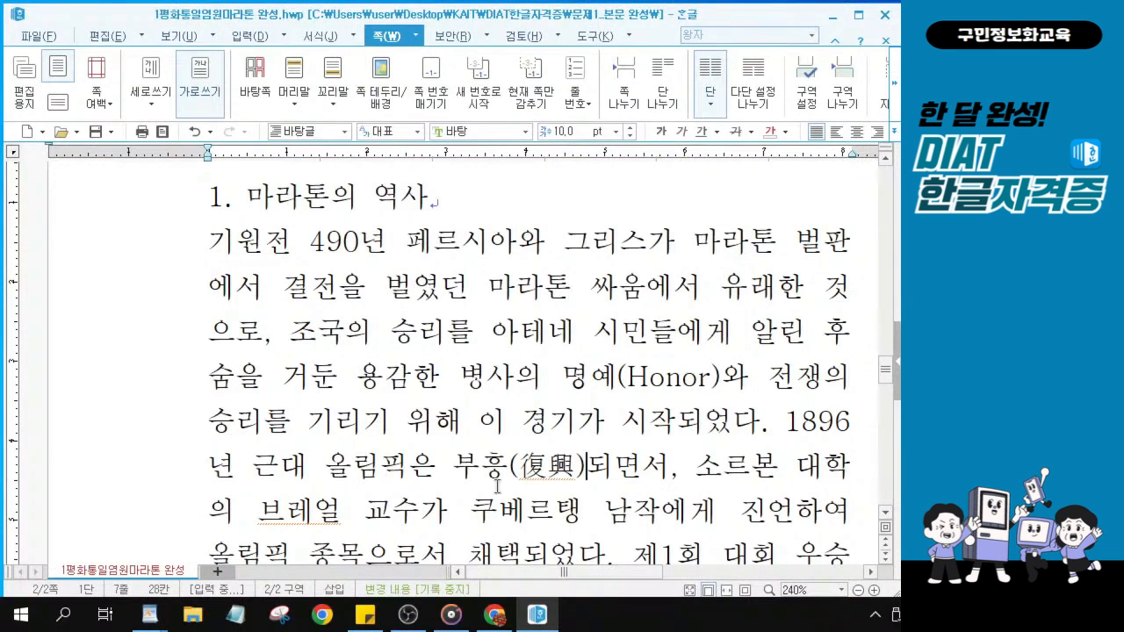
drag(454, 468, 590, 466)
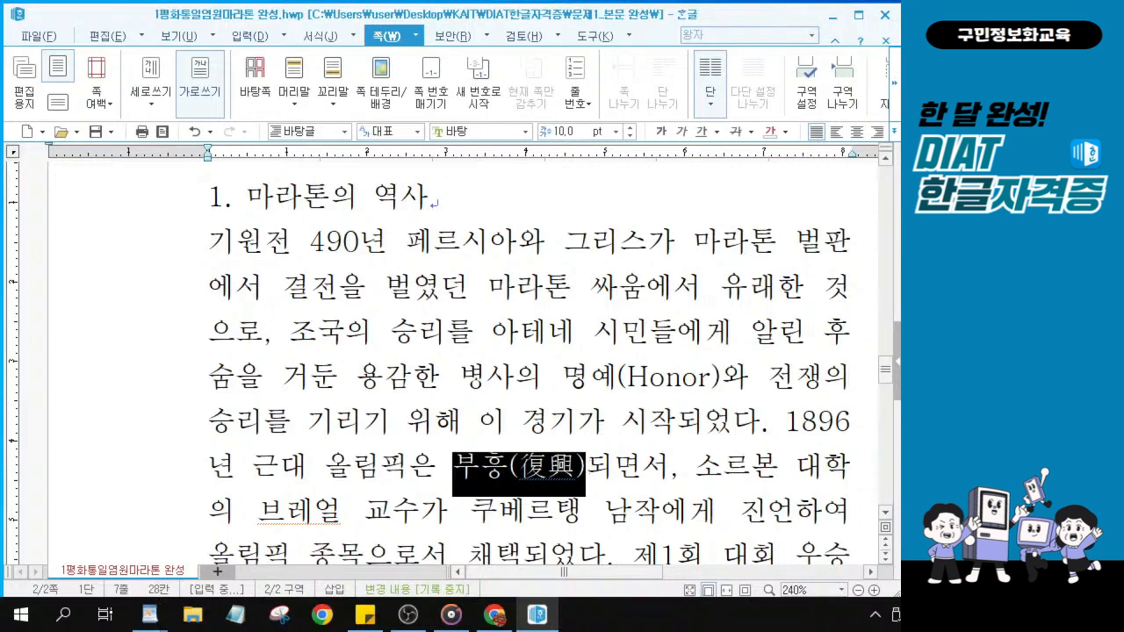
key(alt+Tab)
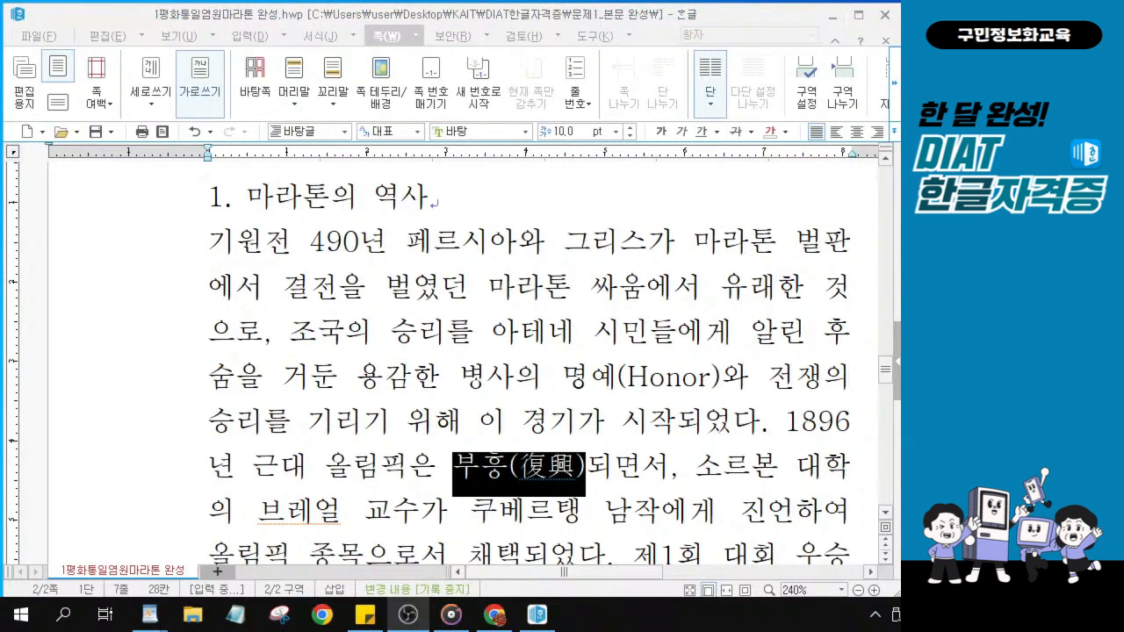
click(520, 474)
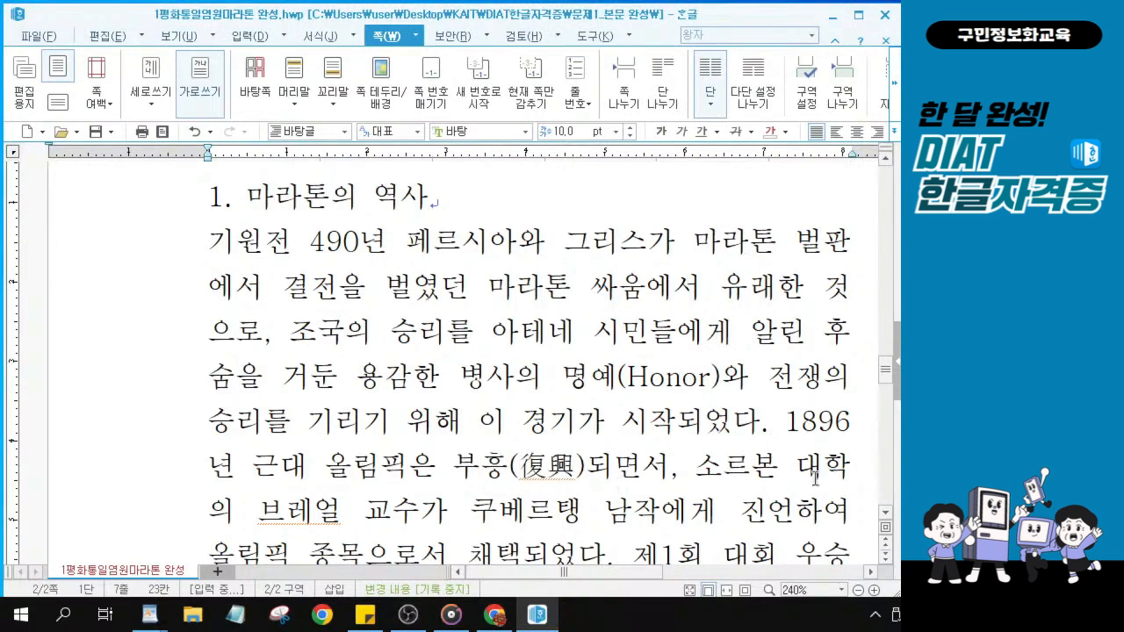
key(ctrl)
drag(475, 507, 668, 518)
drag(740, 520, 804, 525)
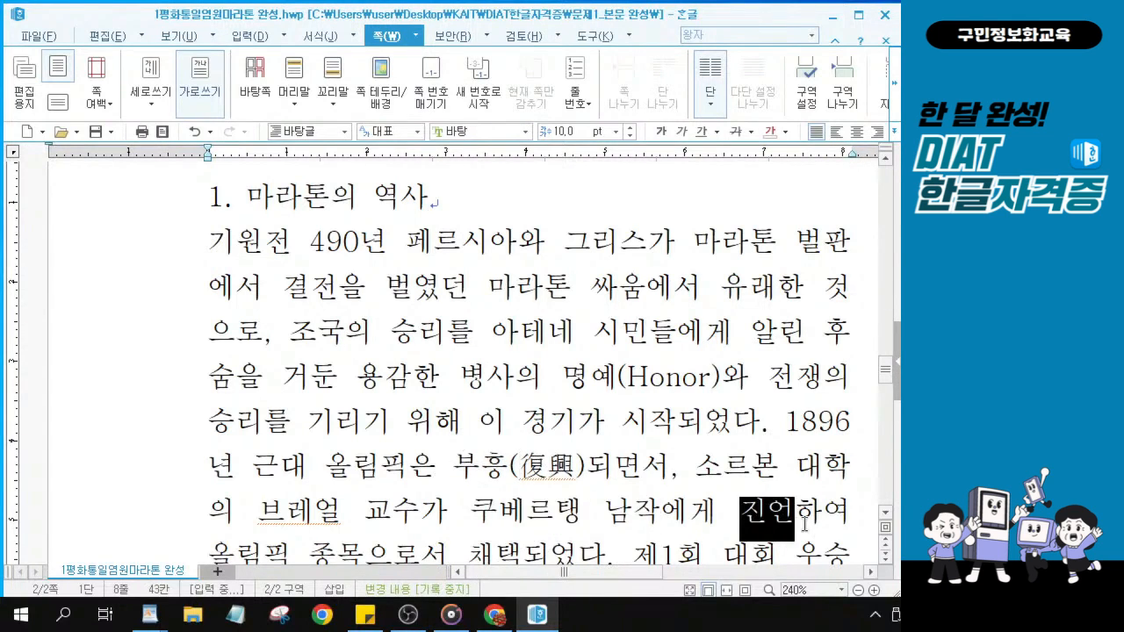
key(F9)
key(Escape)
click(795, 516)
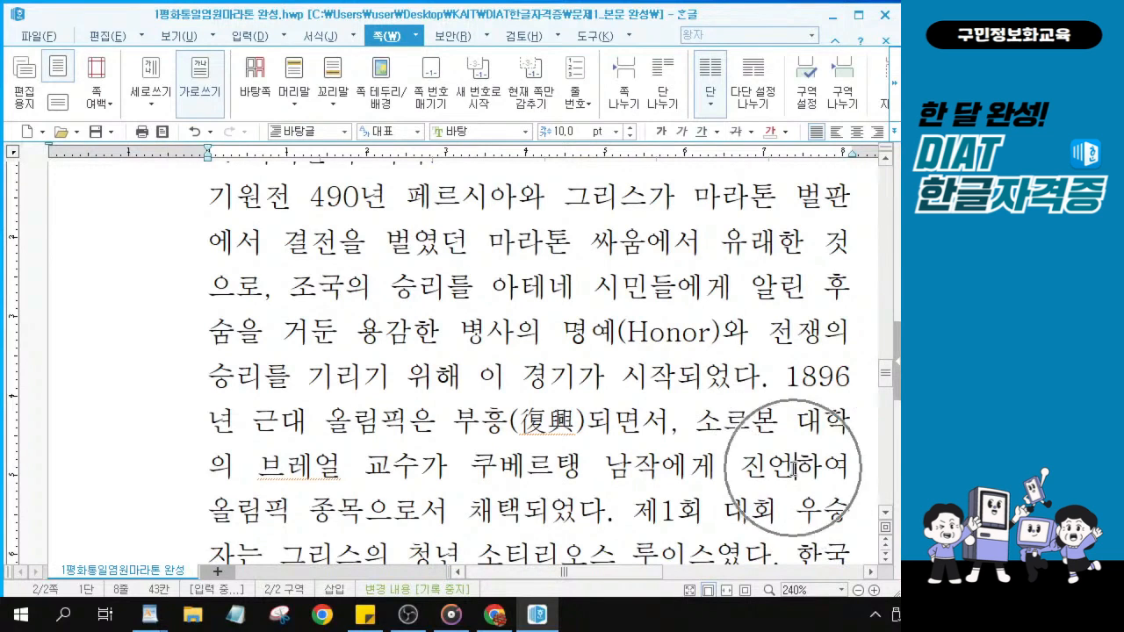
Convert the word 진언 in "남작에게 진언하여" to the Hanja 盡言, using the 한글(漢字) input format.
drag(890, 389, 892, 400)
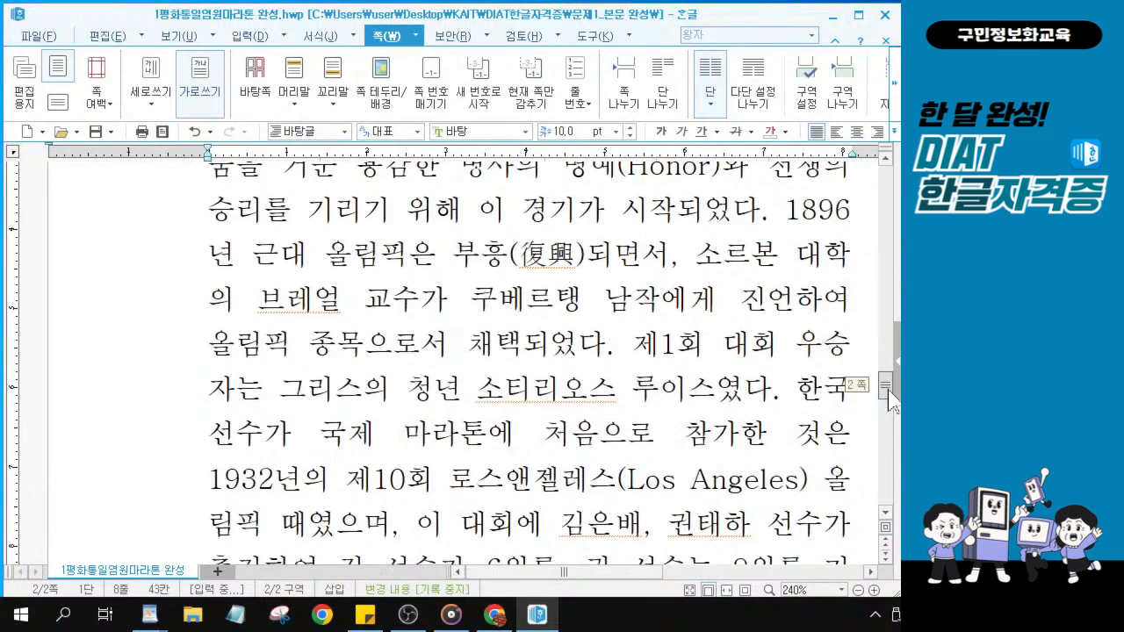
drag(739, 299, 799, 299)
click(797, 303)
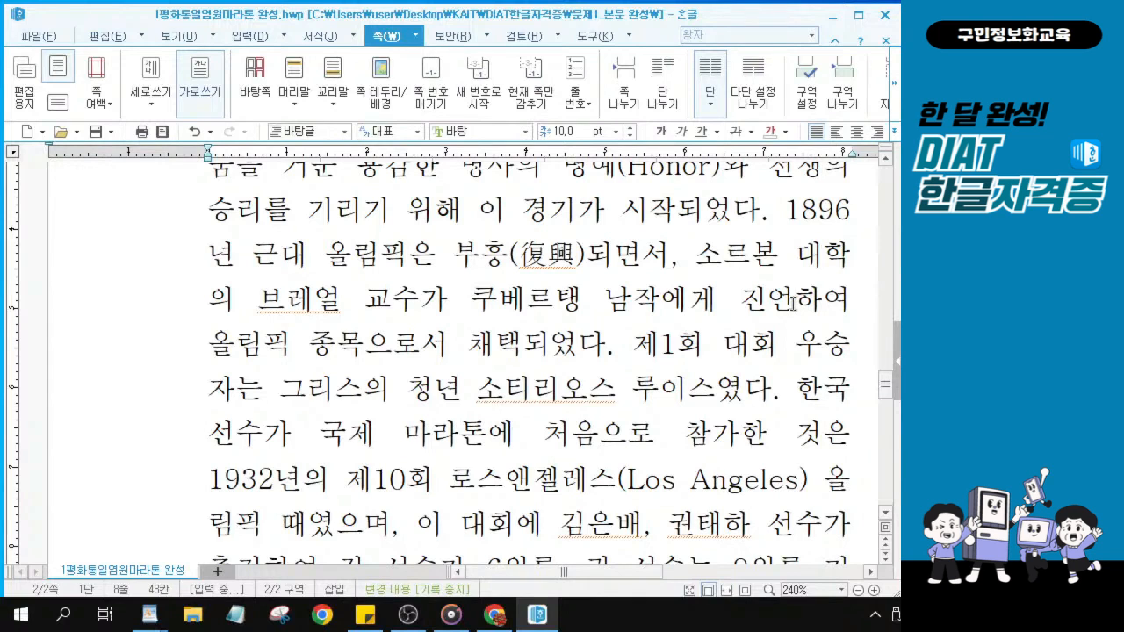
click(793, 303)
key(F9)
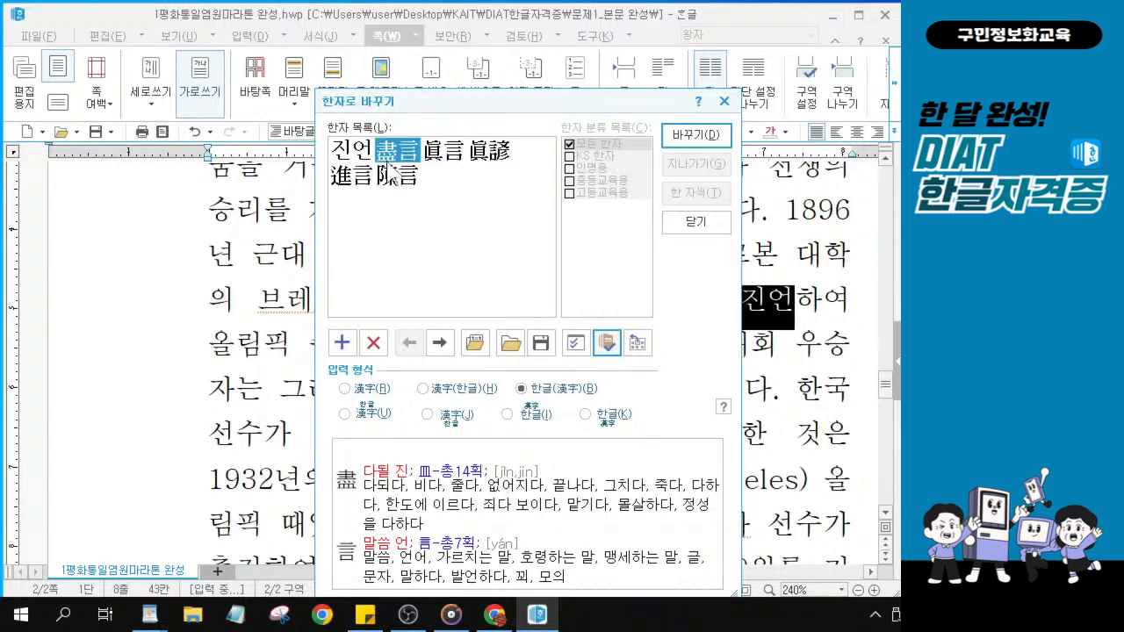
click(420, 161)
click(558, 390)
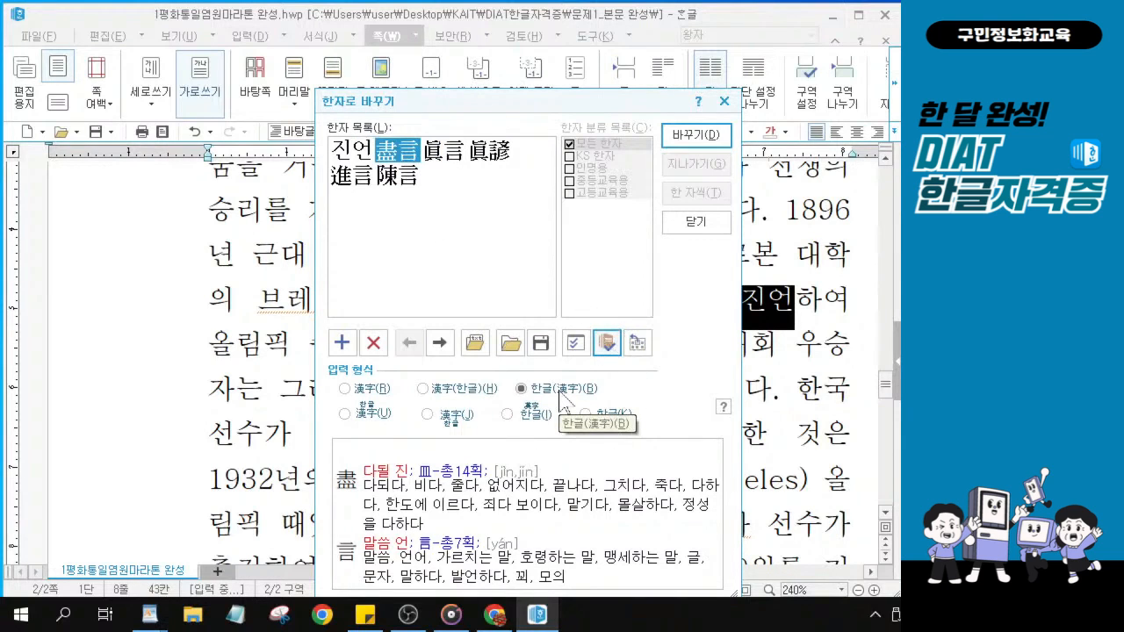
click(709, 137)
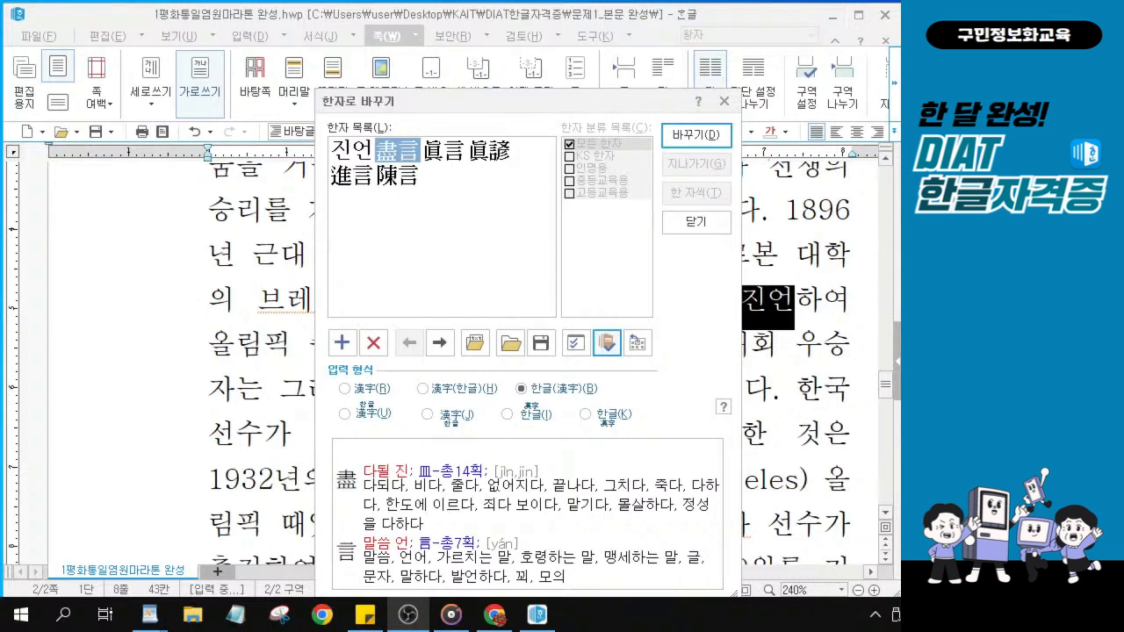
click(535, 394)
click(691, 145)
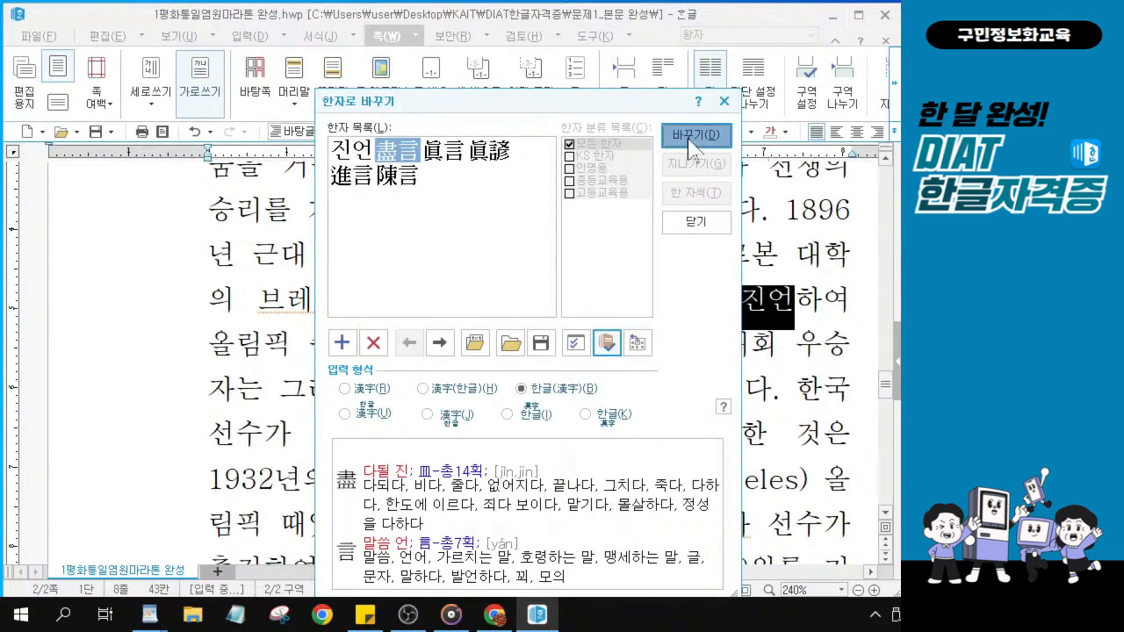
click(691, 144)
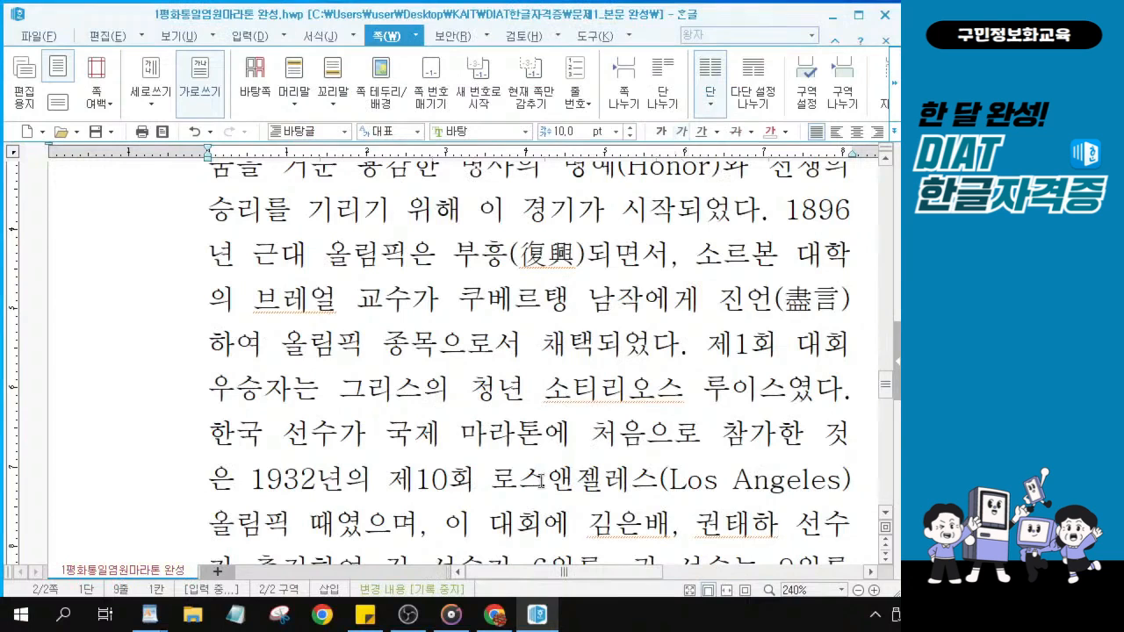
drag(725, 301, 840, 301)
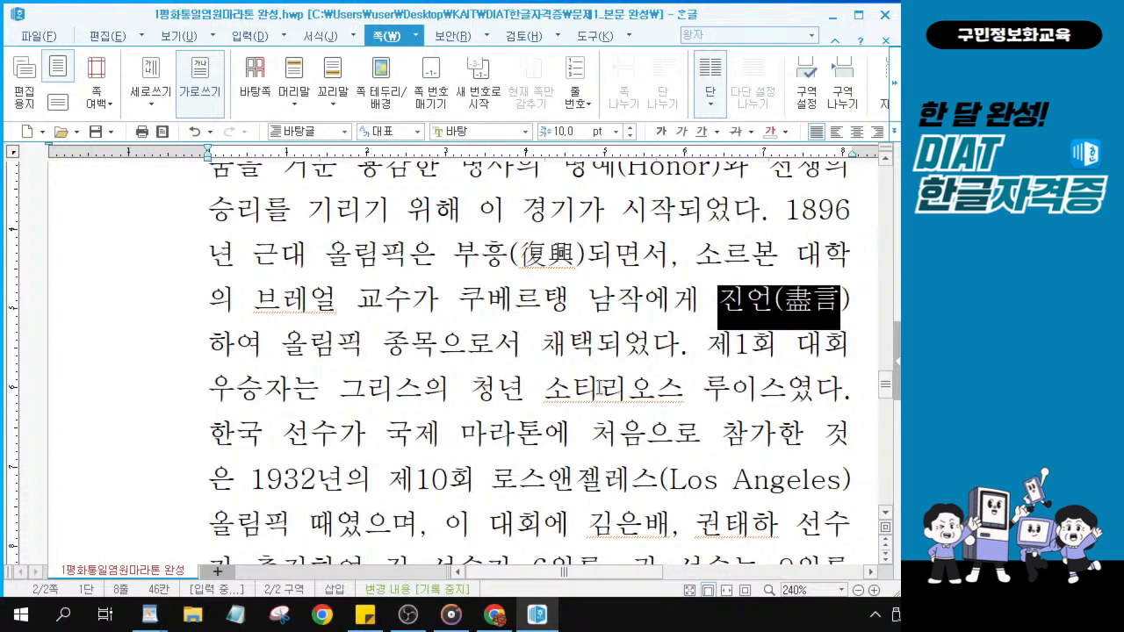
click(594, 348)
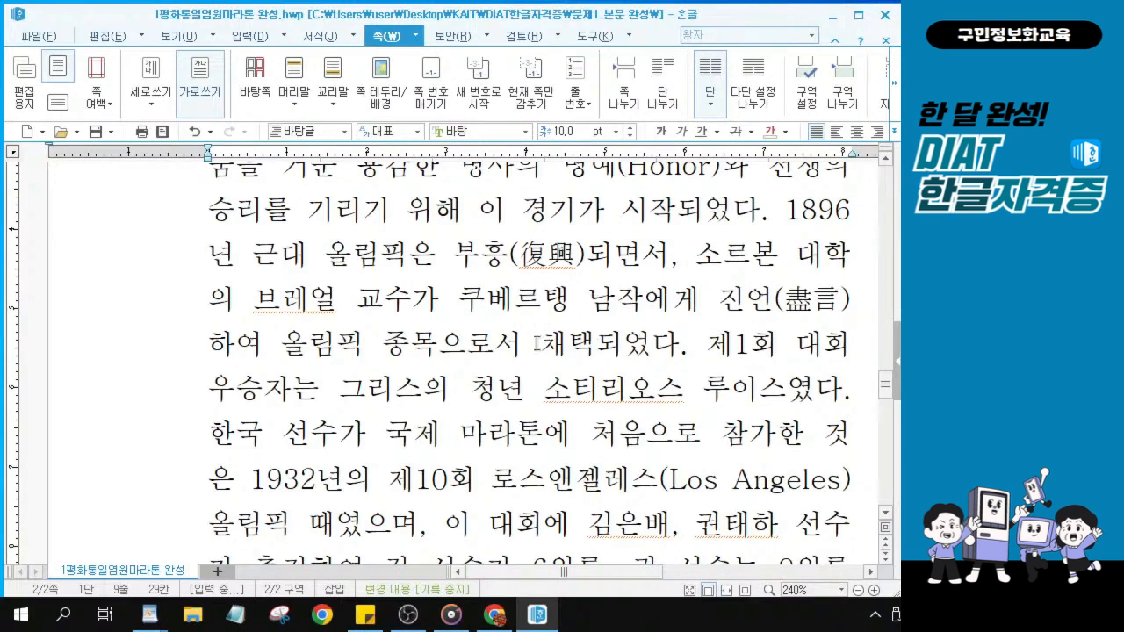
drag(538, 347, 595, 345)
key(F12)
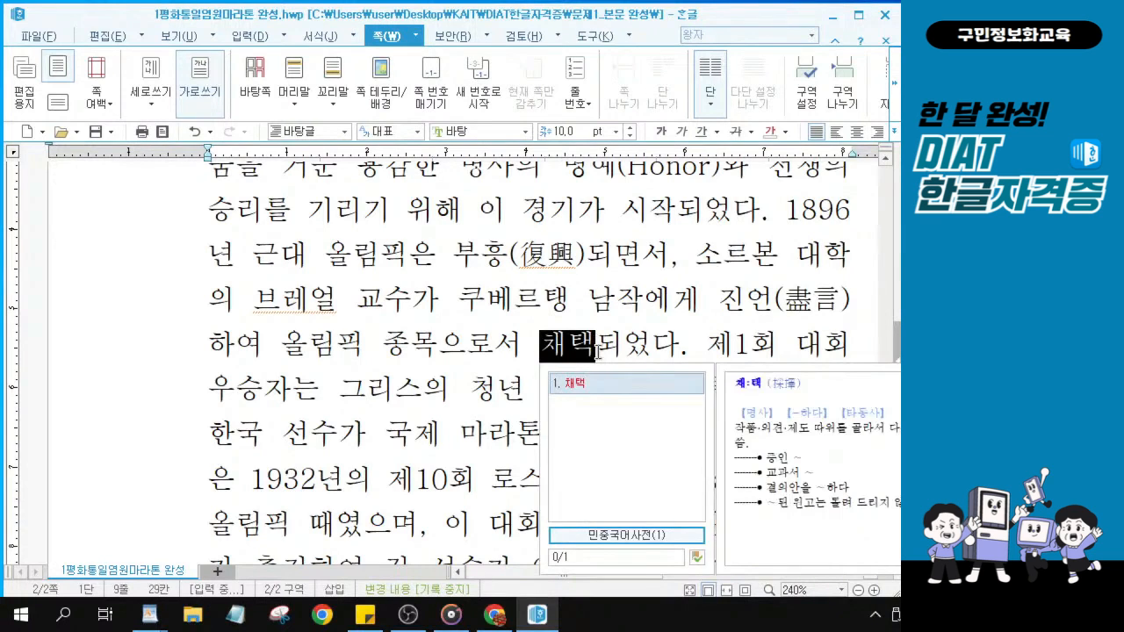
Convert the word 채택 in "종목으로서 채택되었다" to the Hanja 採擇, using the 한글(漢字) input format.
click(600, 348)
key(ctrl)
key(ctrl)
key(ctrl)
key(ctrl)
key(ctrl)
key(ctrl)
key(ctrl)
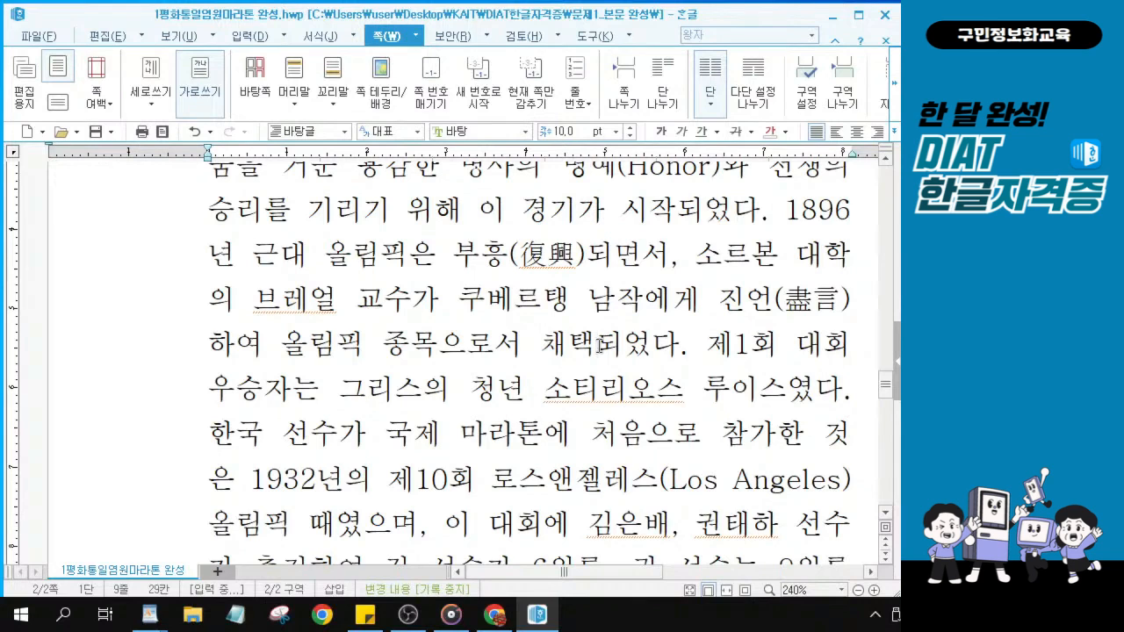
key(ctrl)
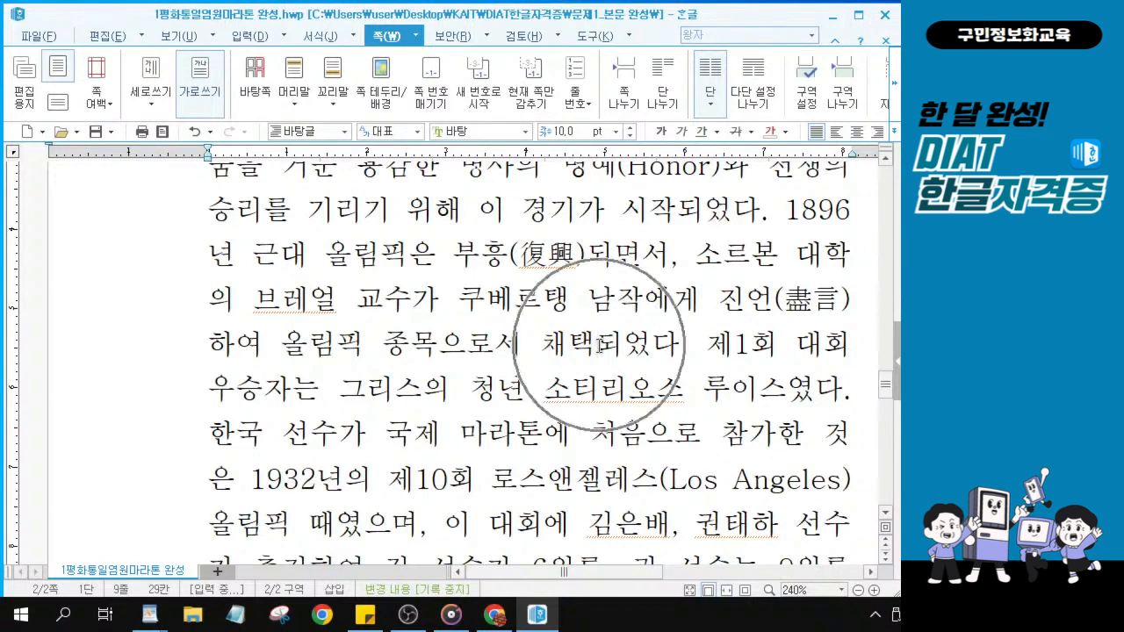
key(ctrl)
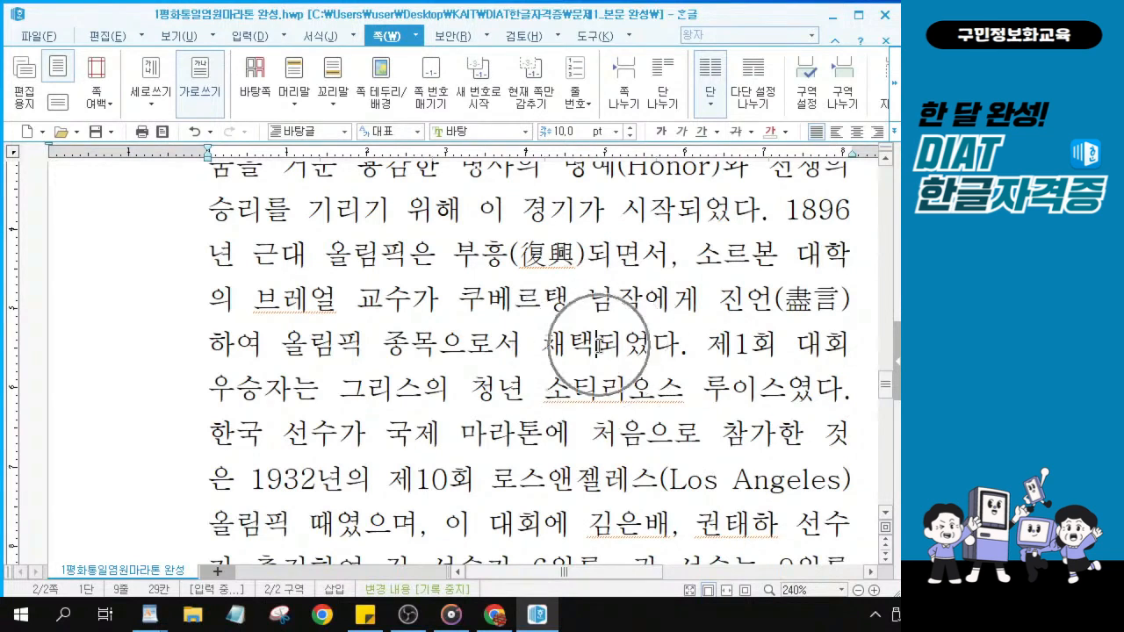
key(ctrl)
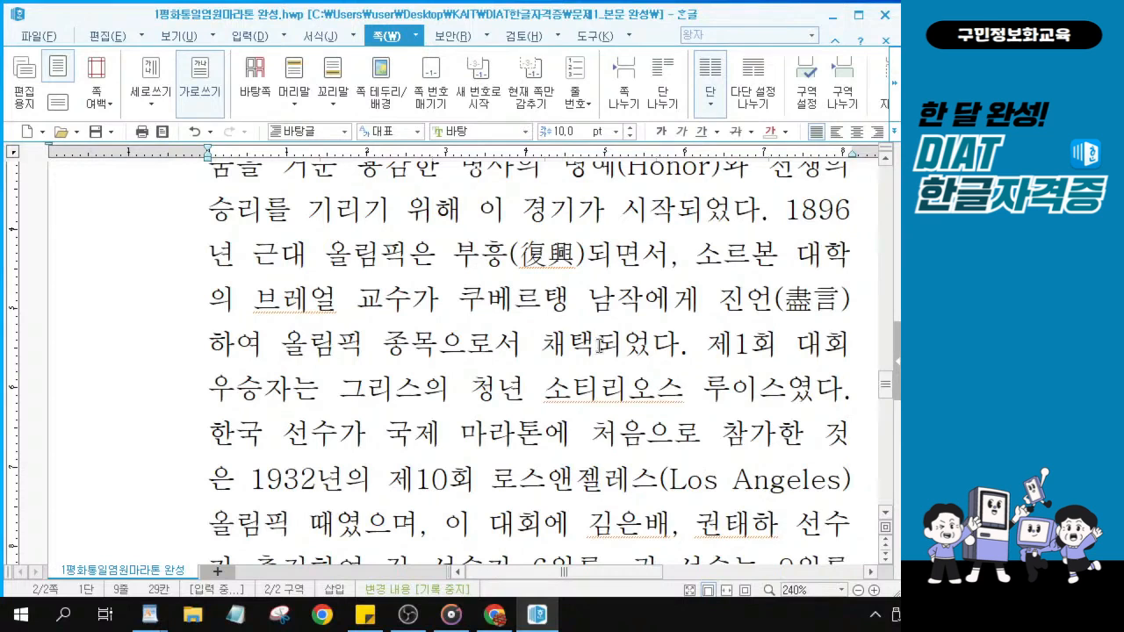
key(F9)
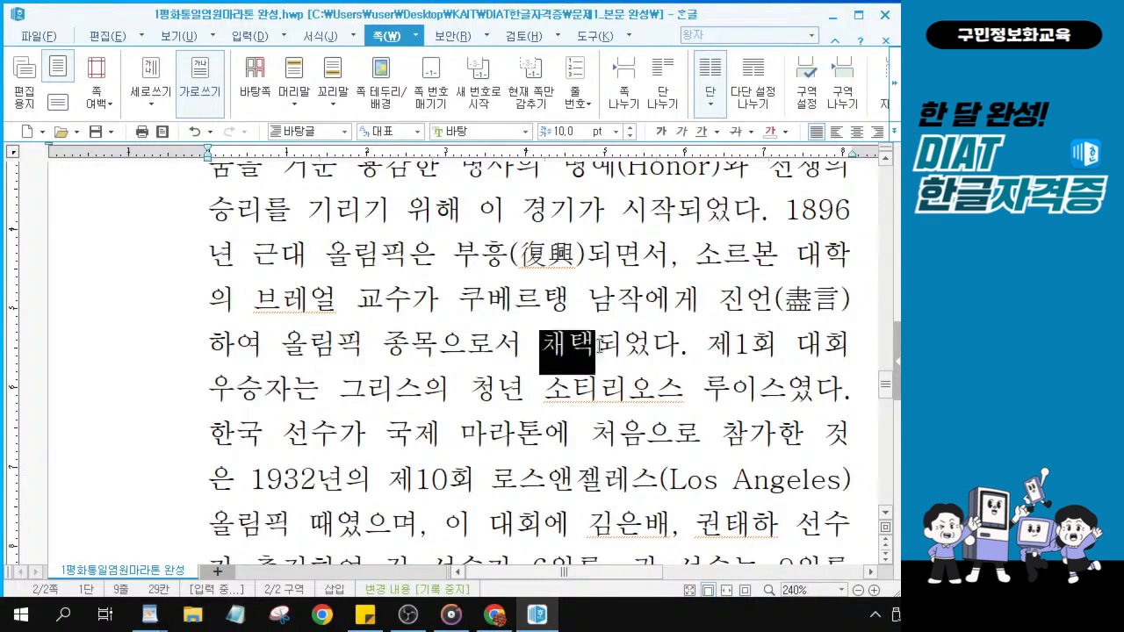
mouse_move(404, 166)
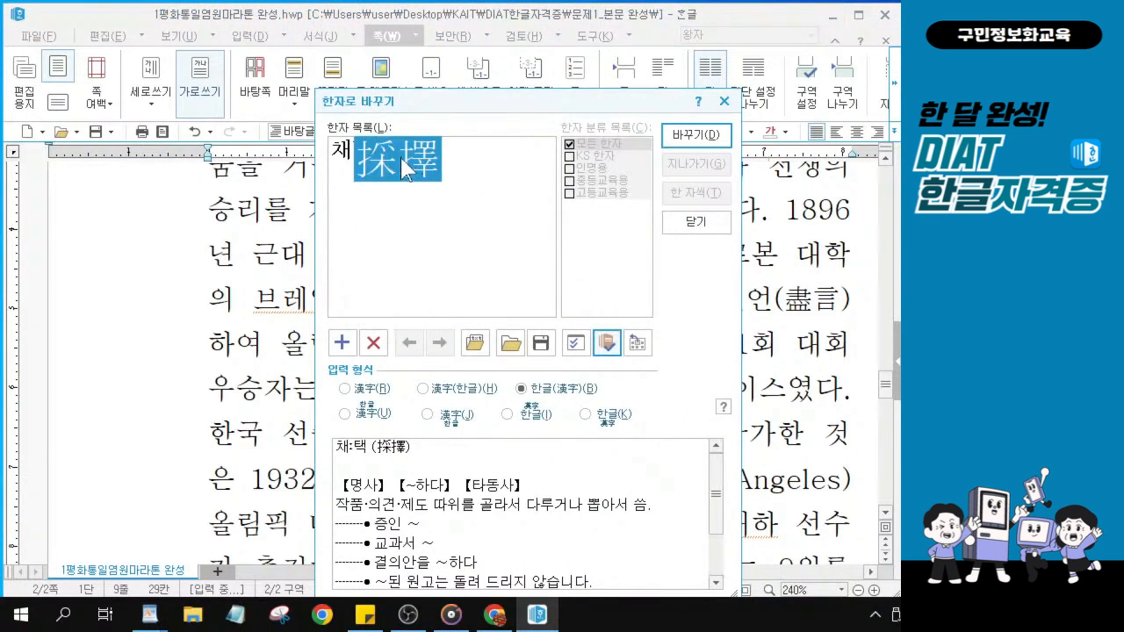
click(702, 137)
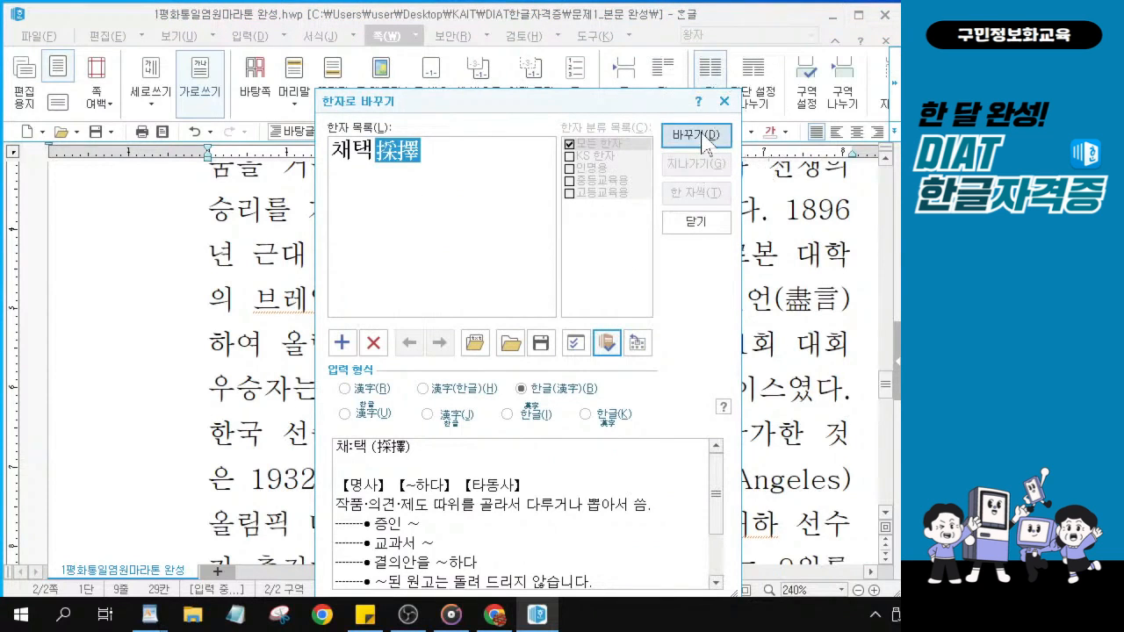
click(703, 138)
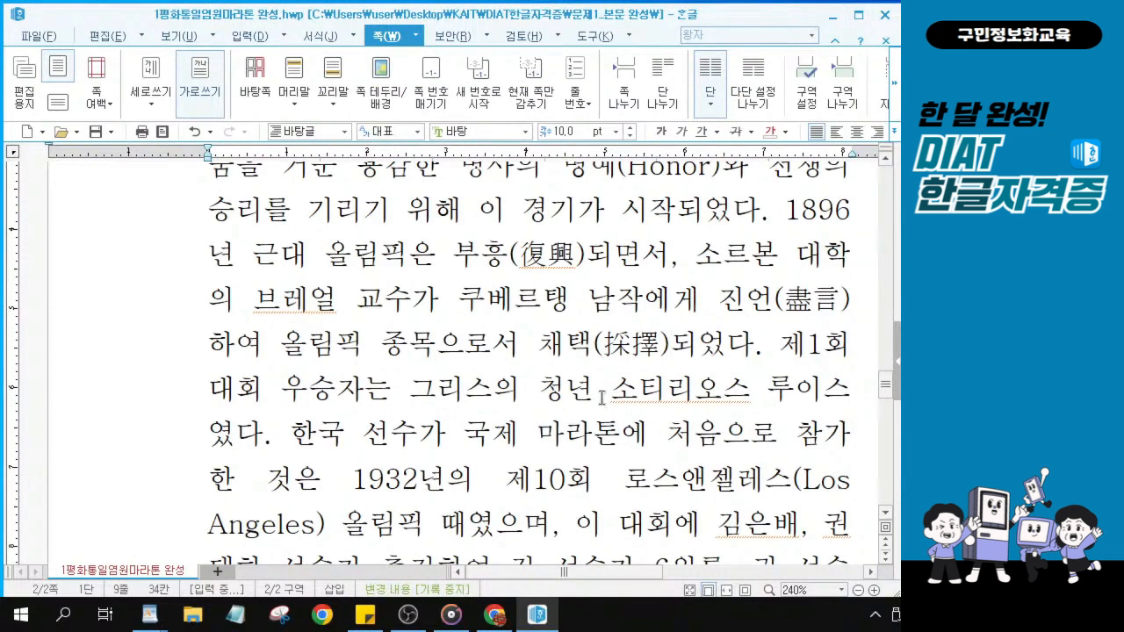
Convert the word 주로 in "주로를 정확히 표시하고" under "2. 마라톤의 규칙" to the Hanja 走路, using the 한글(漢字) input format.
scroll(601, 398, down, 5)
scroll(602, 353, down, 3)
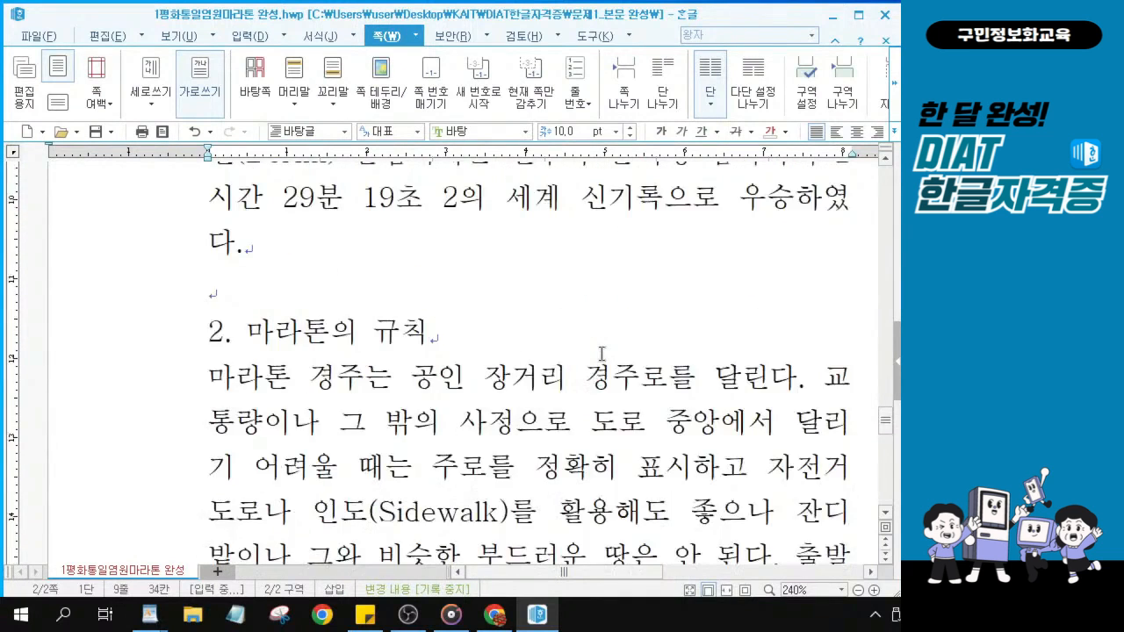
scroll(601, 353, down, 2)
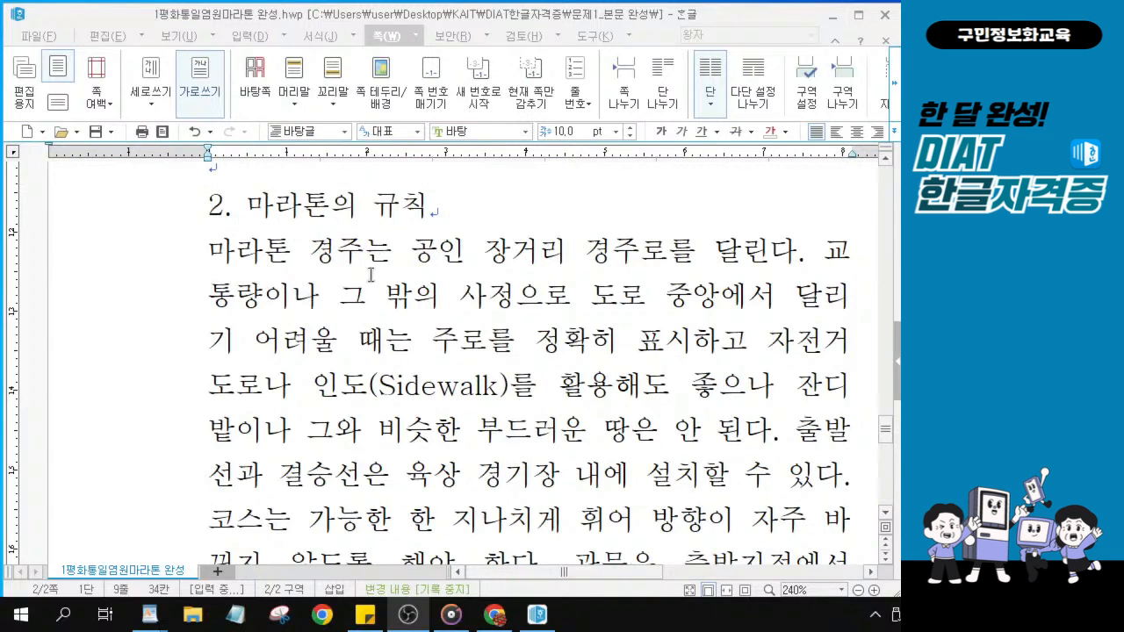
click(429, 340)
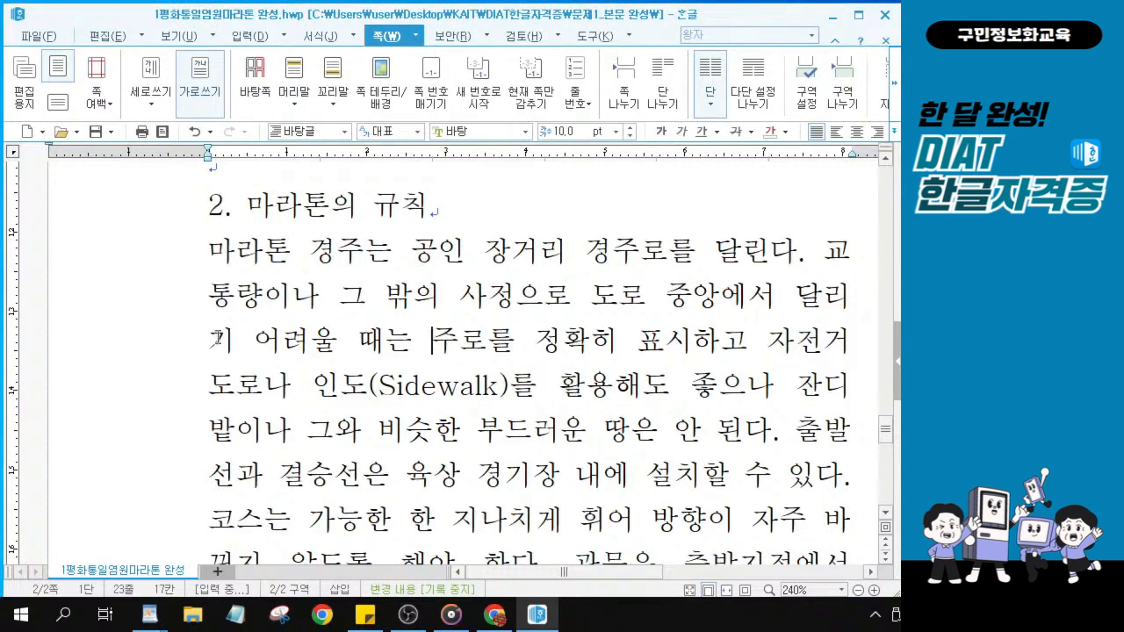
drag(253, 341, 487, 344)
click(488, 344)
mouse_move(488, 343)
mouse_down()
mouse_move(451, 343)
mouse_move(486, 343)
mouse_up()
key(F9)
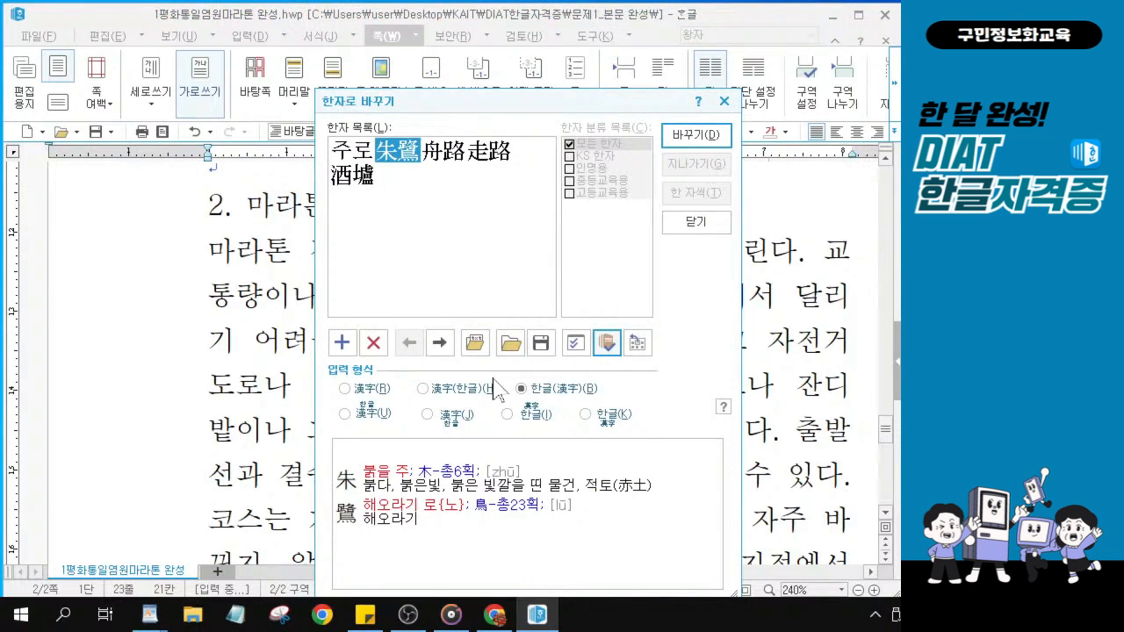
click(500, 161)
click(499, 161)
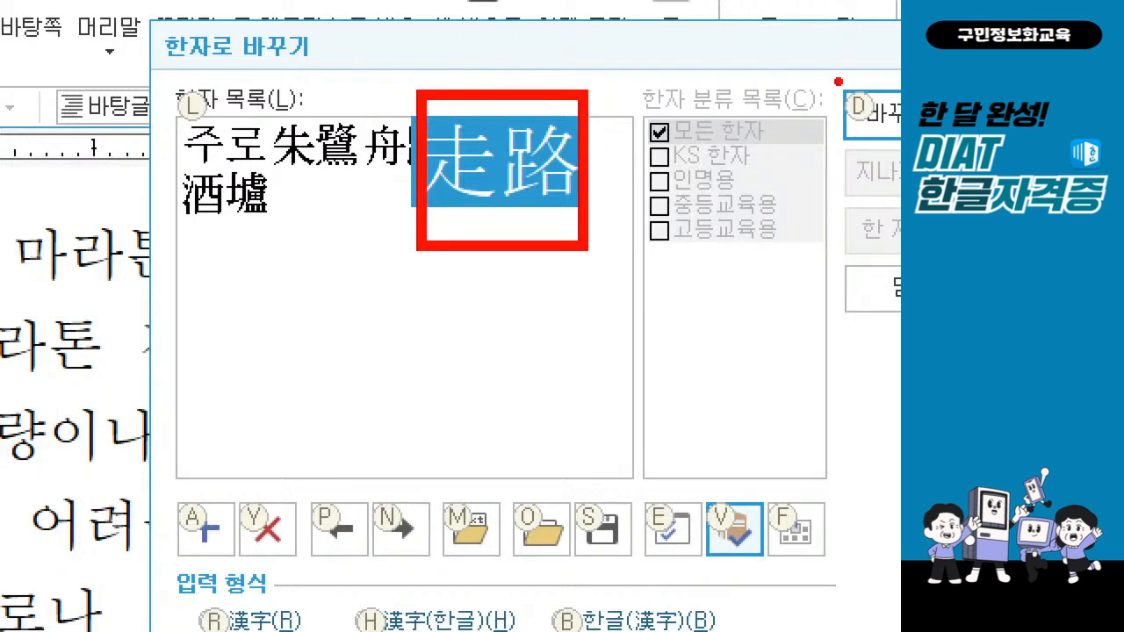
drag(838, 81, 887, 57)
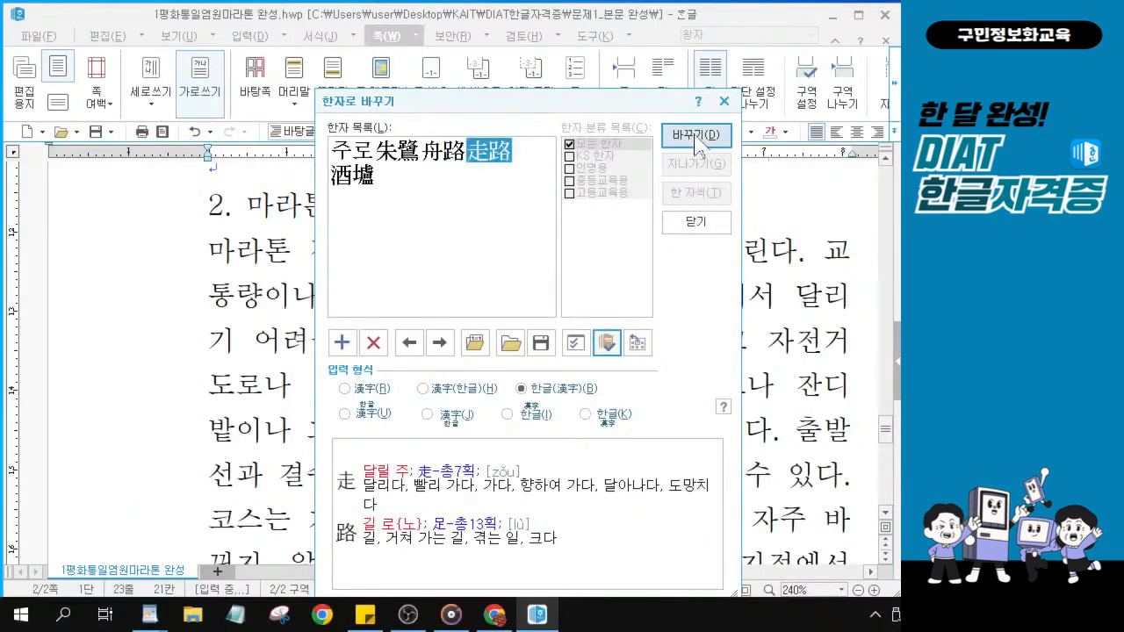
click(698, 137)
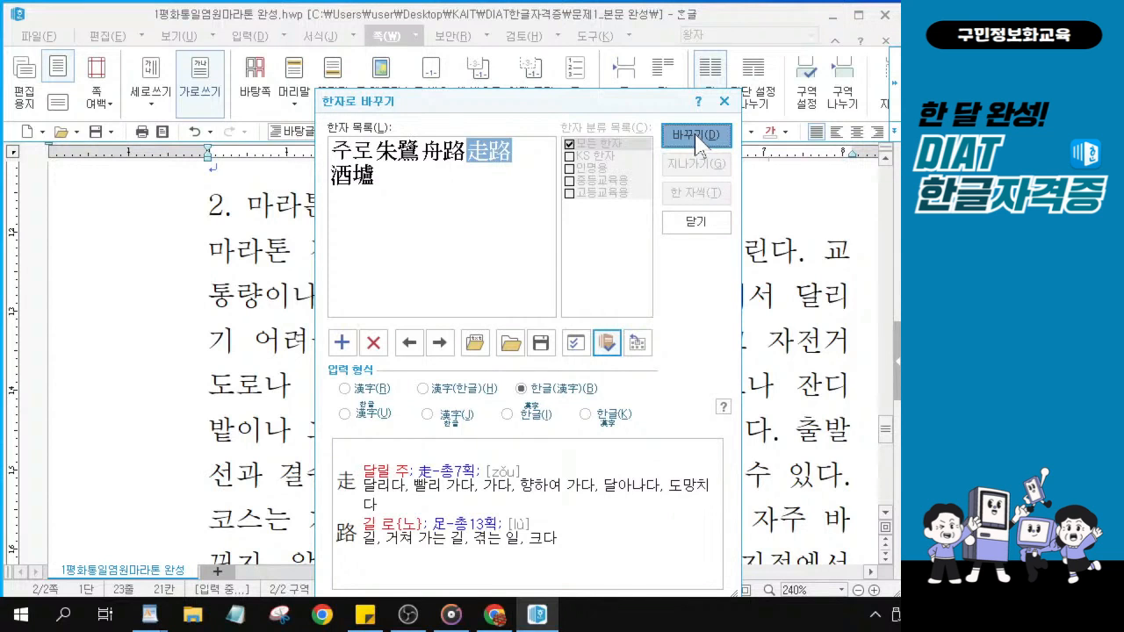
click(698, 137)
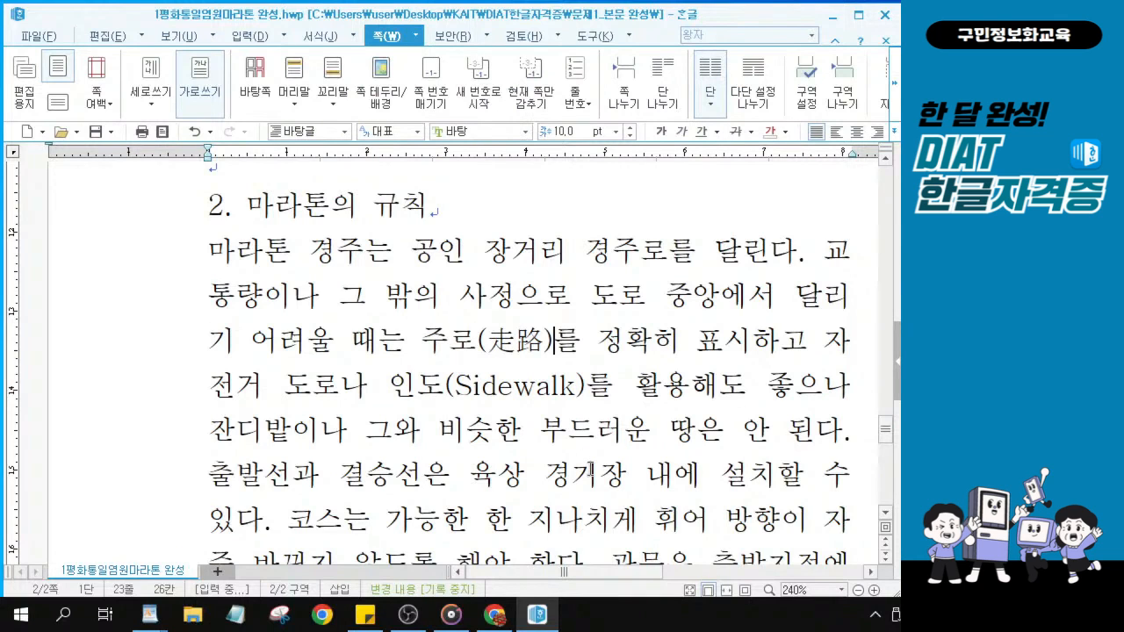
Convert the word 관문 in "관문은 출발지점에서" to the Hanja 關門, using the 한글(漢字) input format.
scroll(609, 413, down, 2)
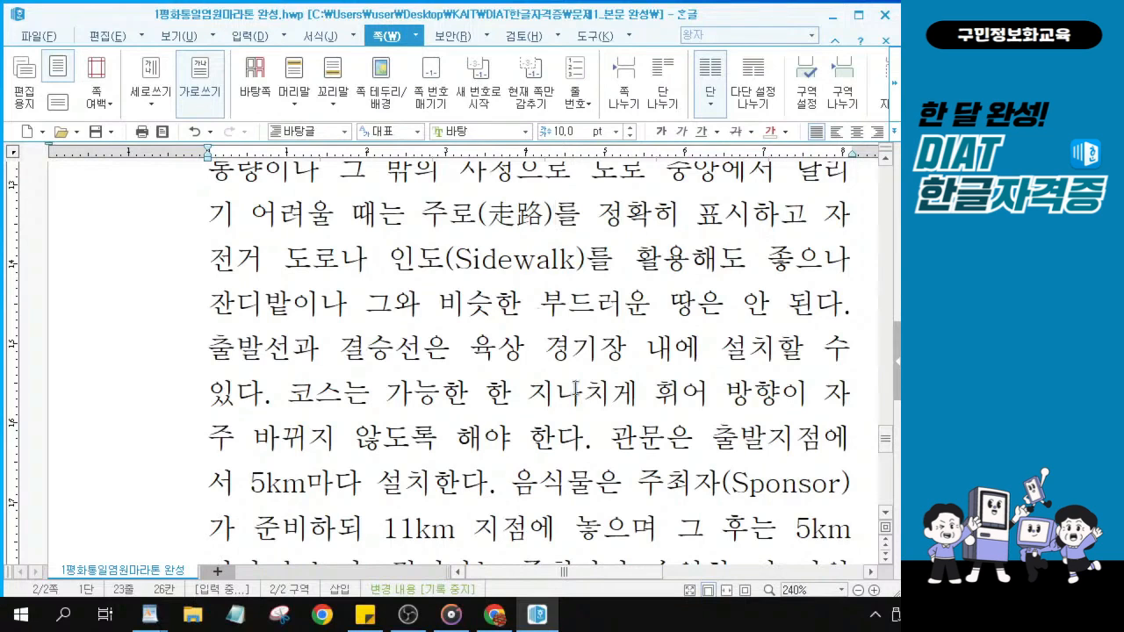
click(603, 437)
drag(625, 434, 507, 482)
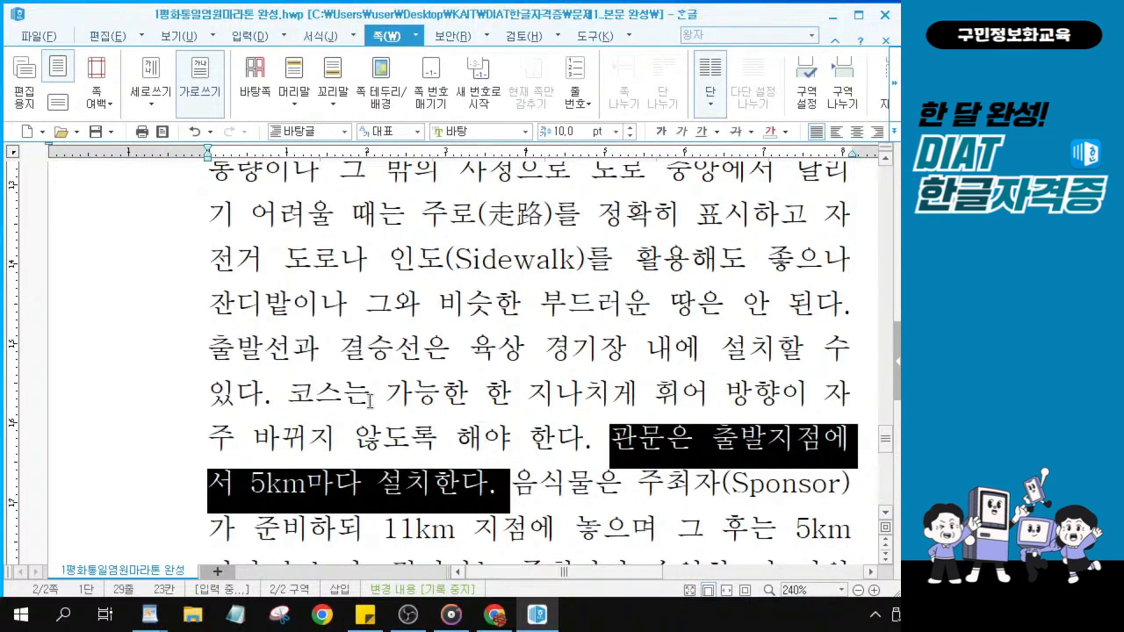
click(646, 435)
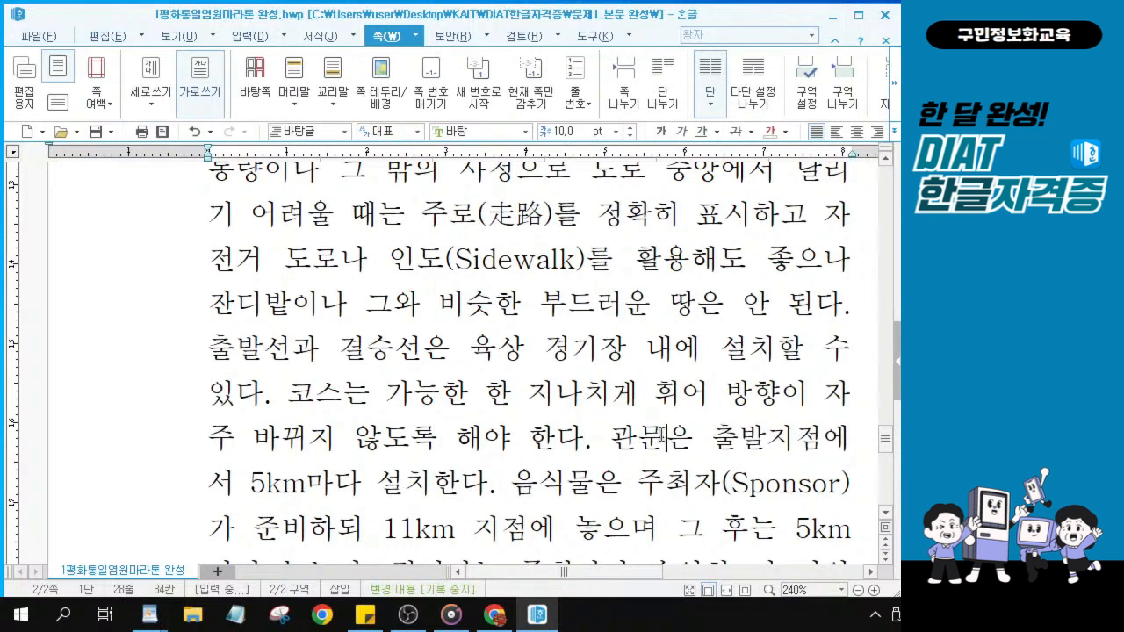
mouse_move(662, 436)
mouse_down()
mouse_move(597, 432)
mouse_move(665, 434)
mouse_up()
click(665, 433)
key(F9)
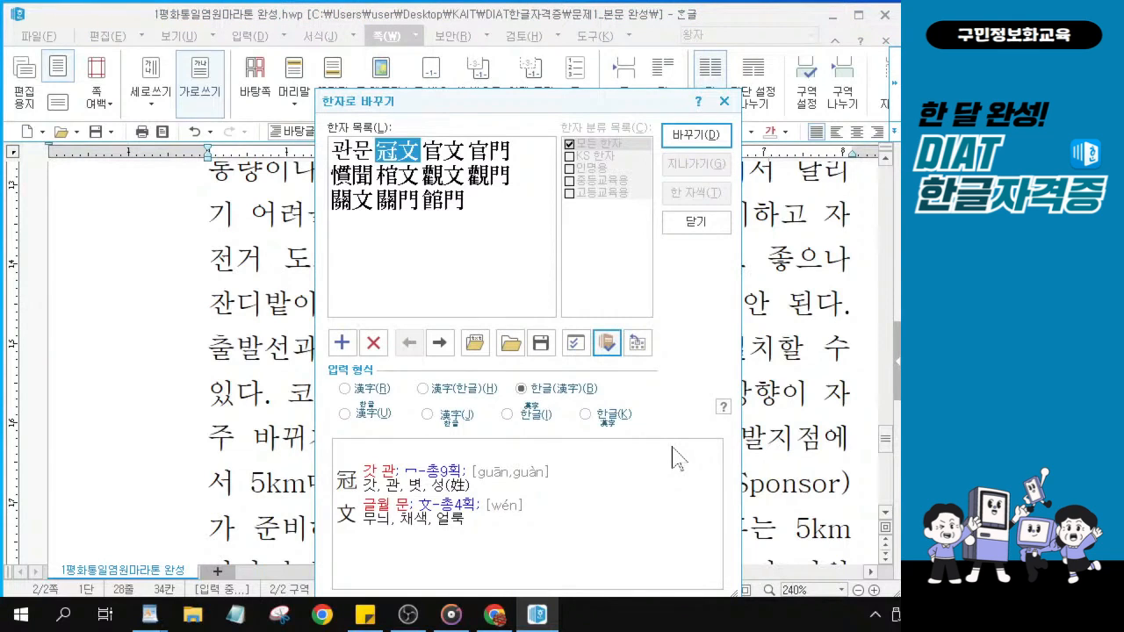
click(400, 204)
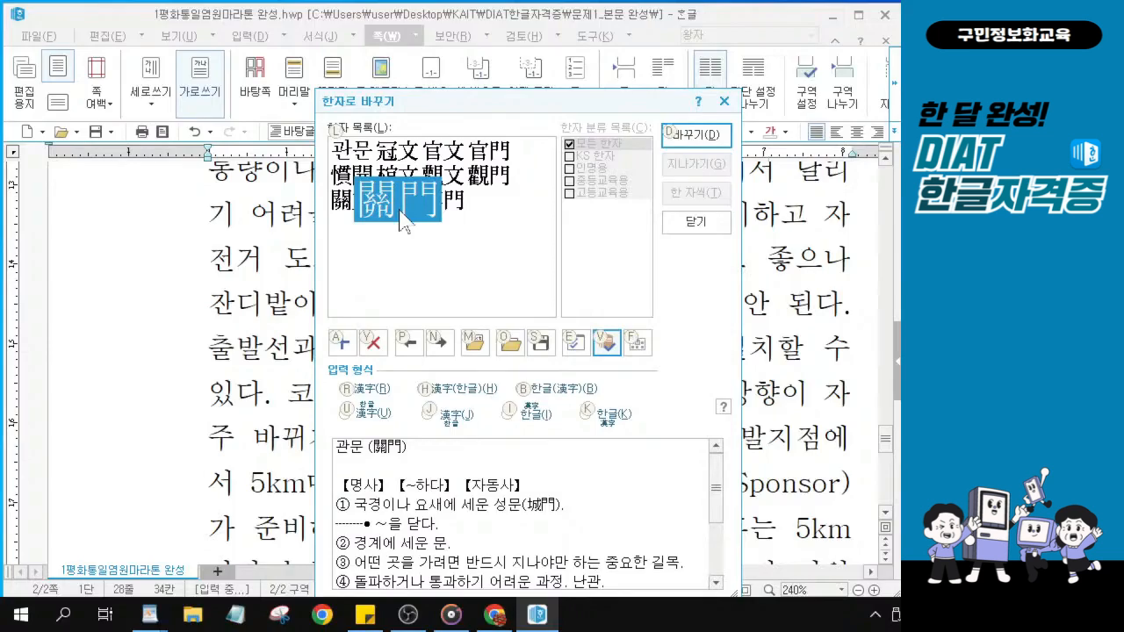
key(alt+1)
click(401, 209)
mouse_move(311, 148)
mouse_down()
mouse_move(314, 197)
mouse_move(309, 145)
mouse_up()
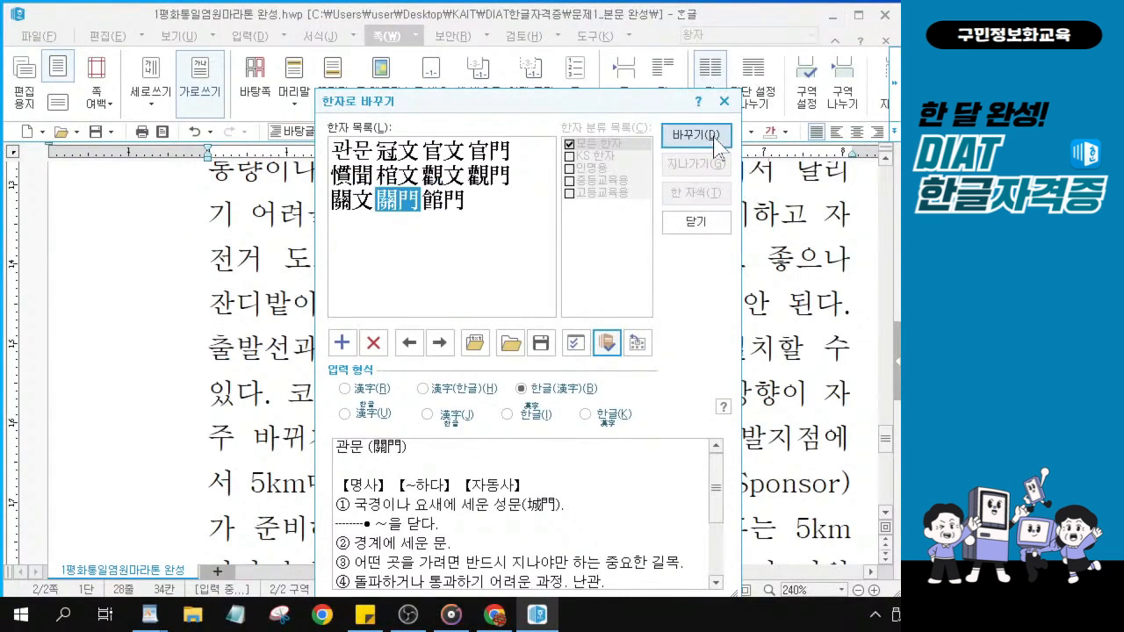
click(716, 147)
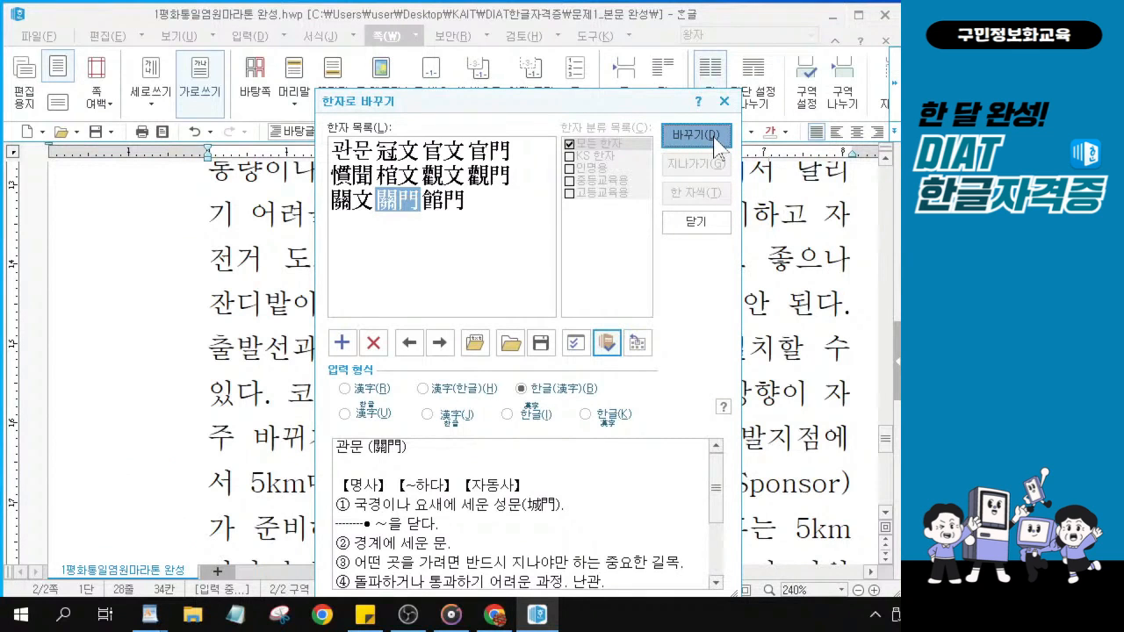
click(716, 141)
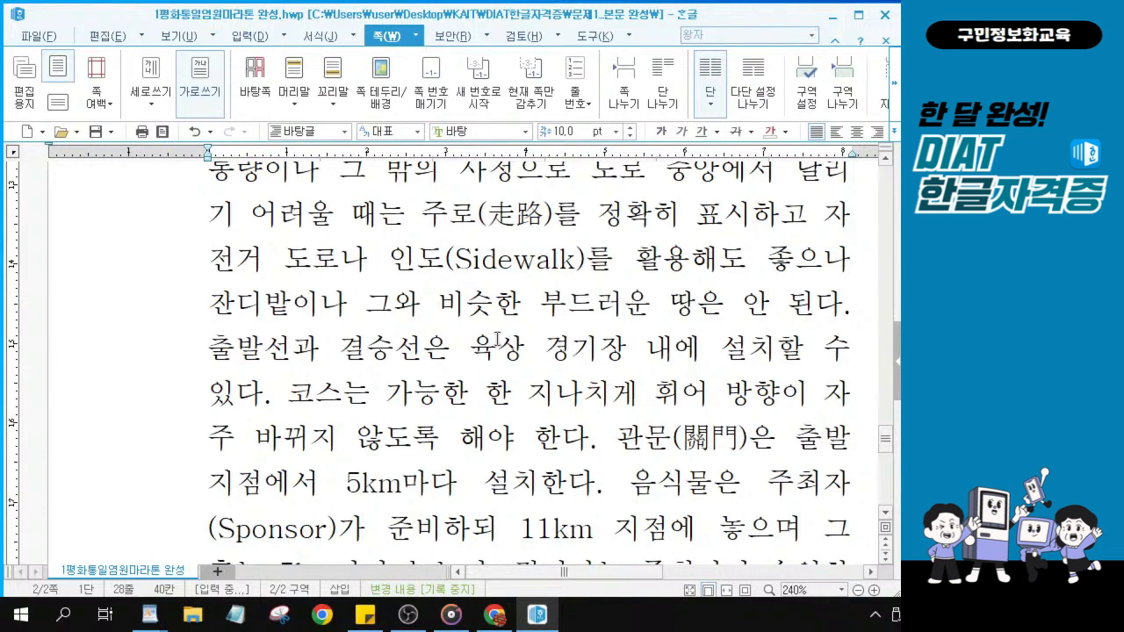
Set the font of the heading "1. 마라톤의 역사" to 견고딕.
scroll(497, 339, up, 10)
scroll(497, 338, up, 10)
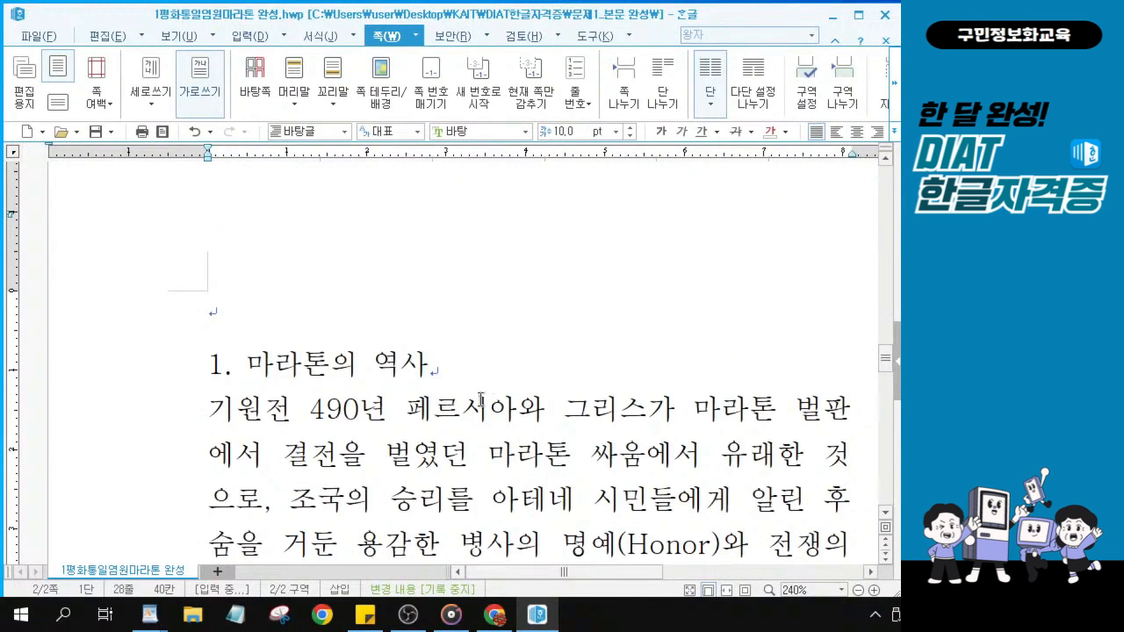
scroll(320, 395, down, 3)
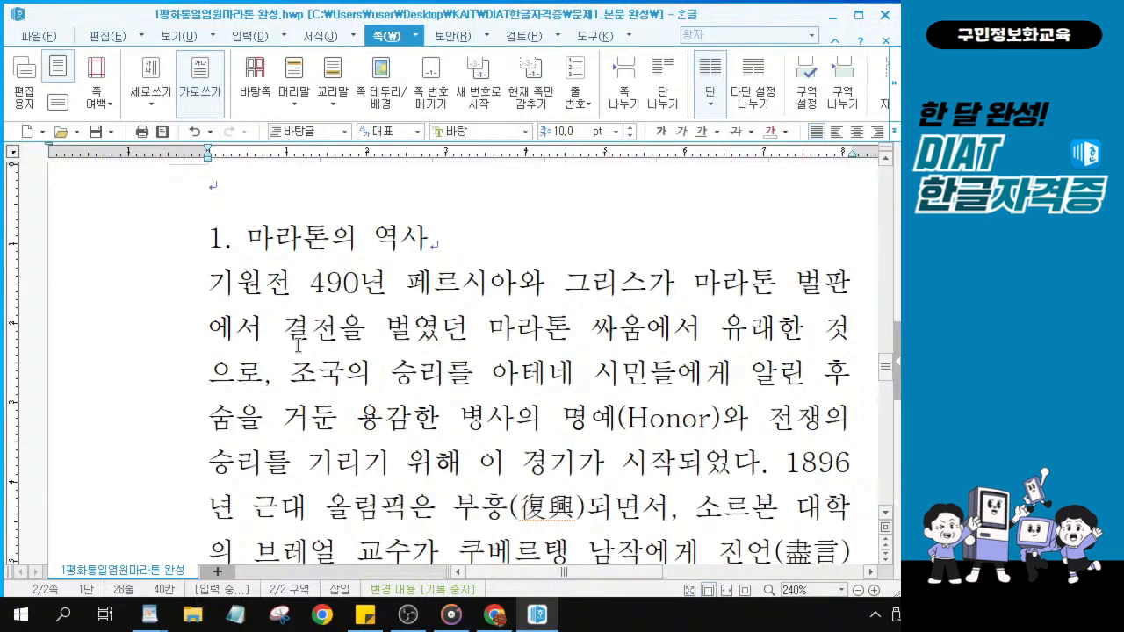
click(266, 245)
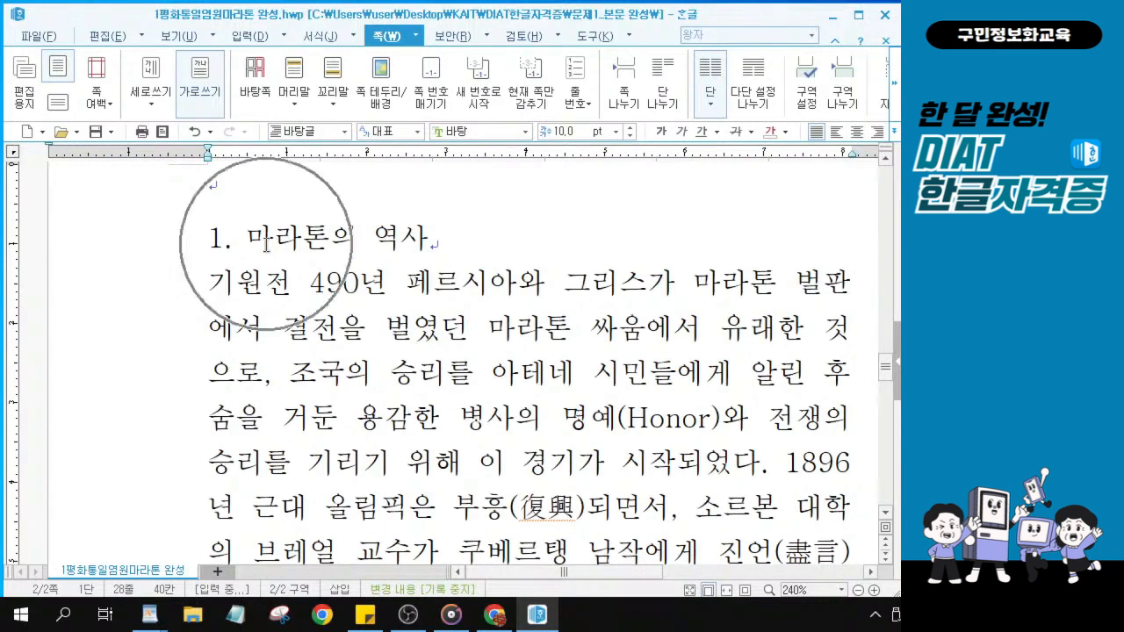
key(ctrl)
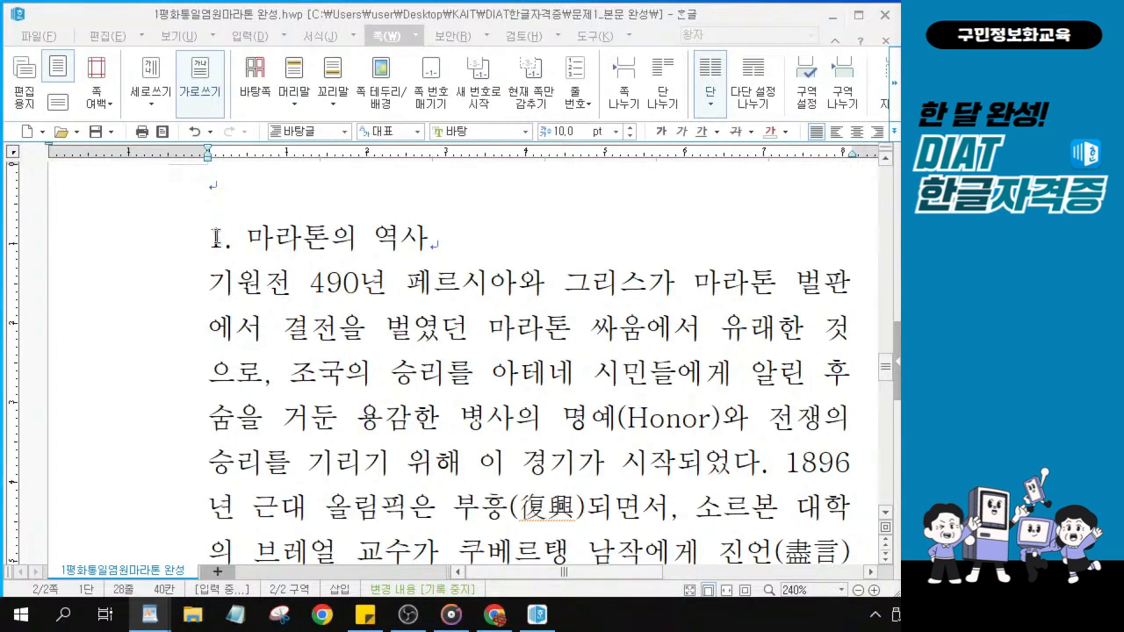
scroll(215, 237, up, 1)
drag(214, 257, 445, 260)
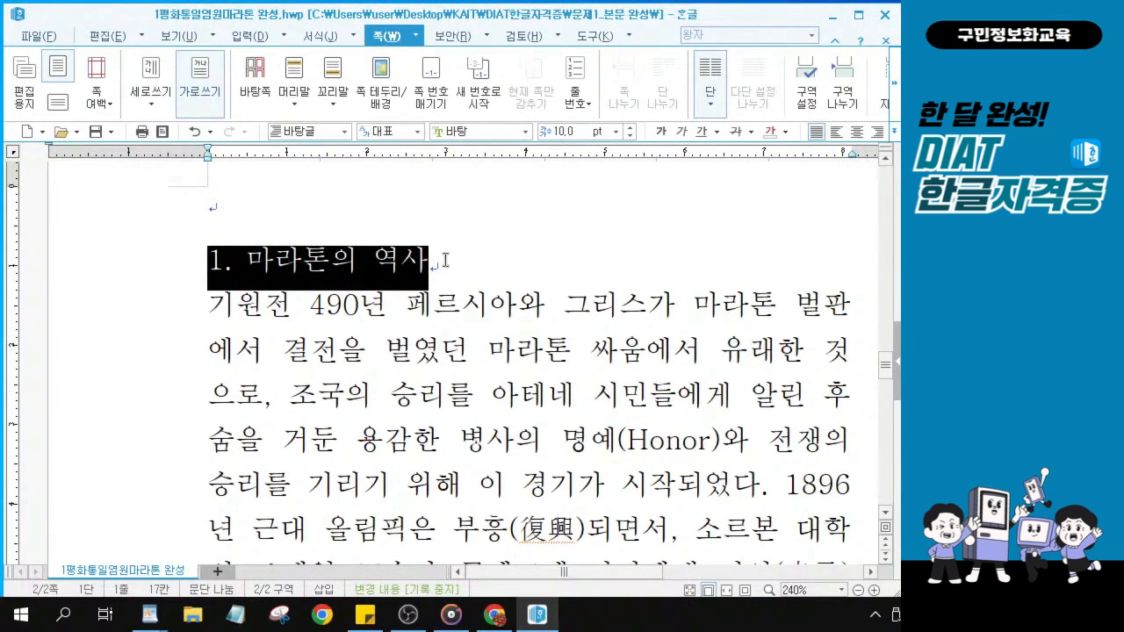
click(524, 132)
click(524, 132)
click(524, 133)
click(524, 133)
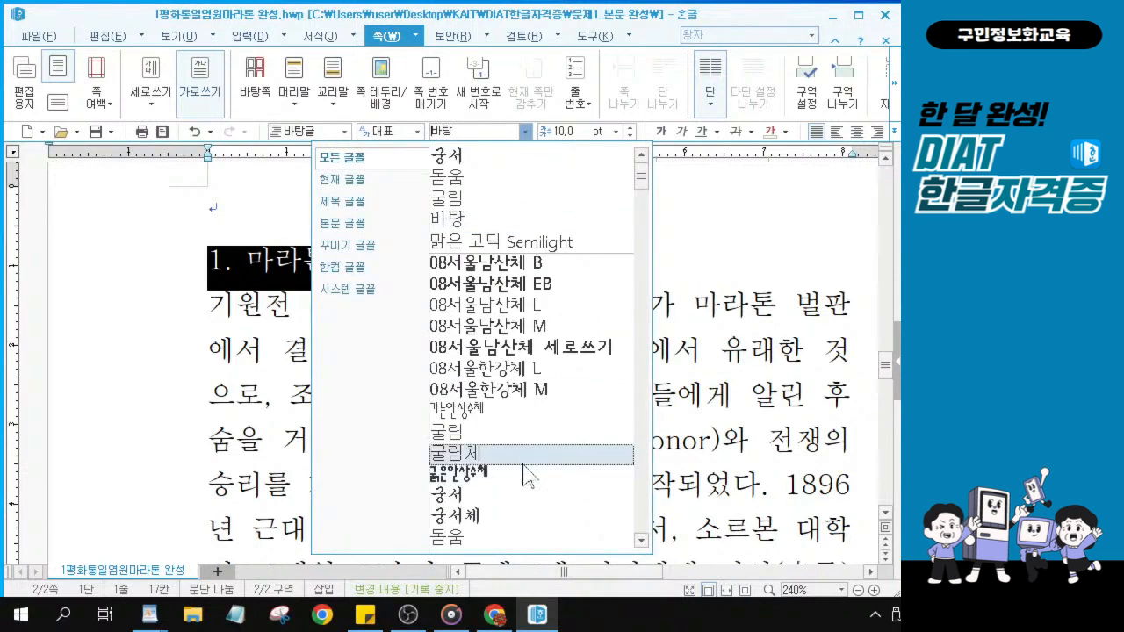
scroll(526, 470, down, 5)
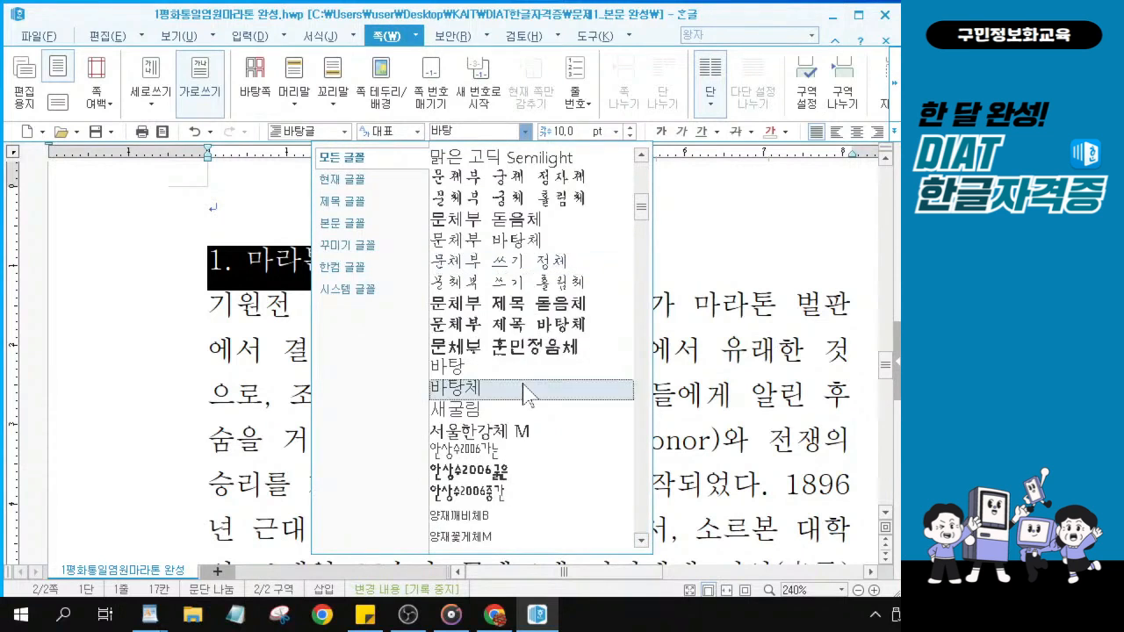
scroll(527, 400, down, 4)
scroll(523, 395, down, 5)
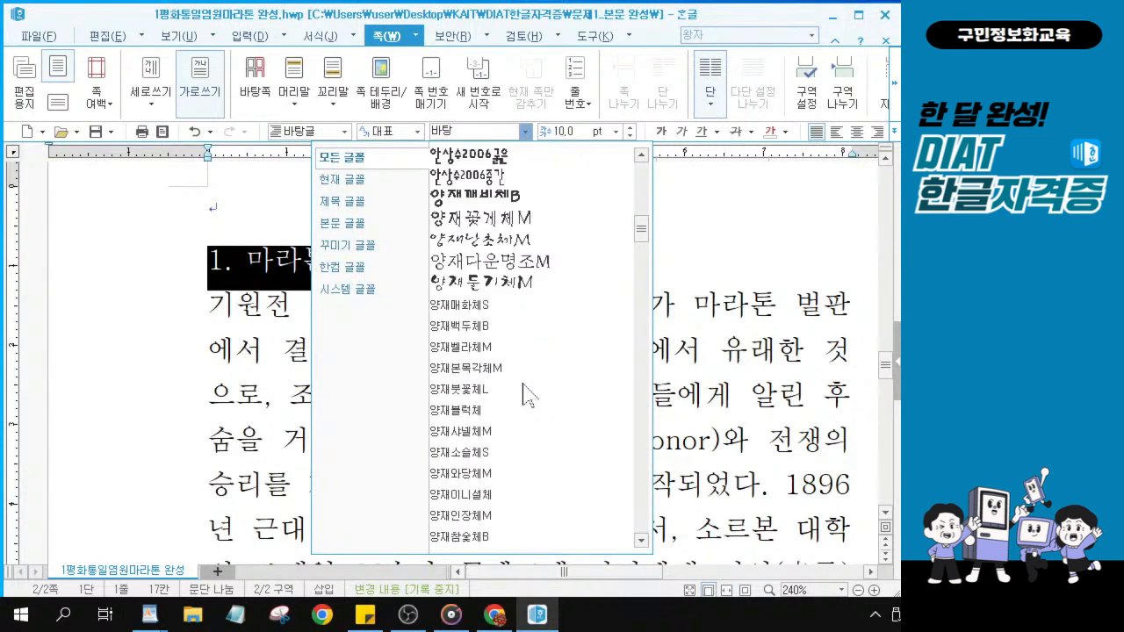
scroll(523, 395, down, 3)
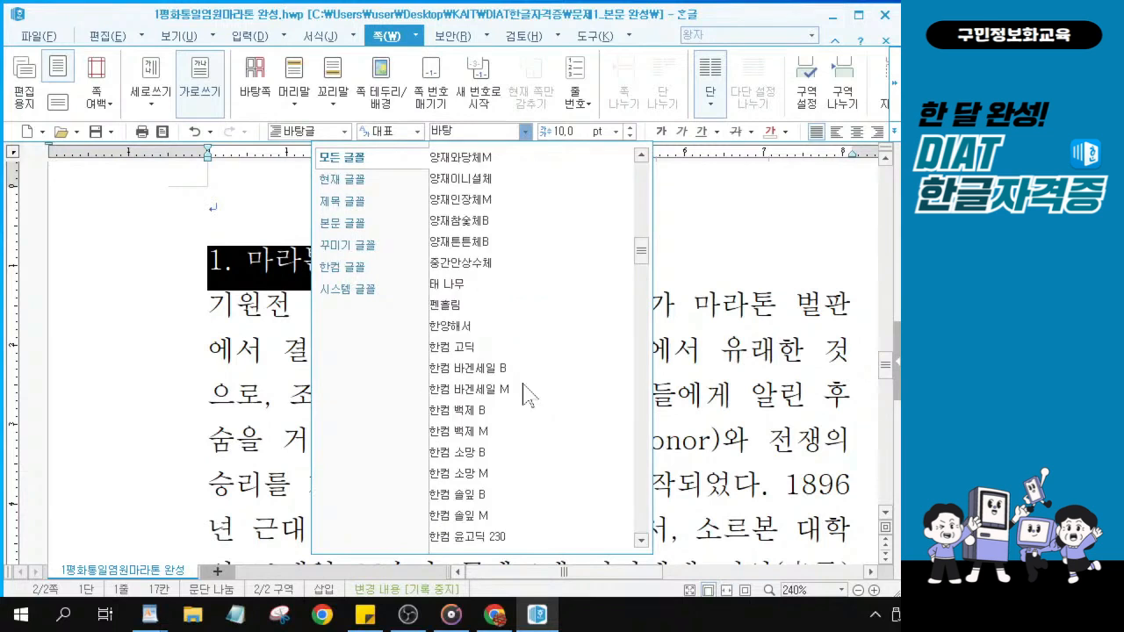
drag(643, 261, 647, 363)
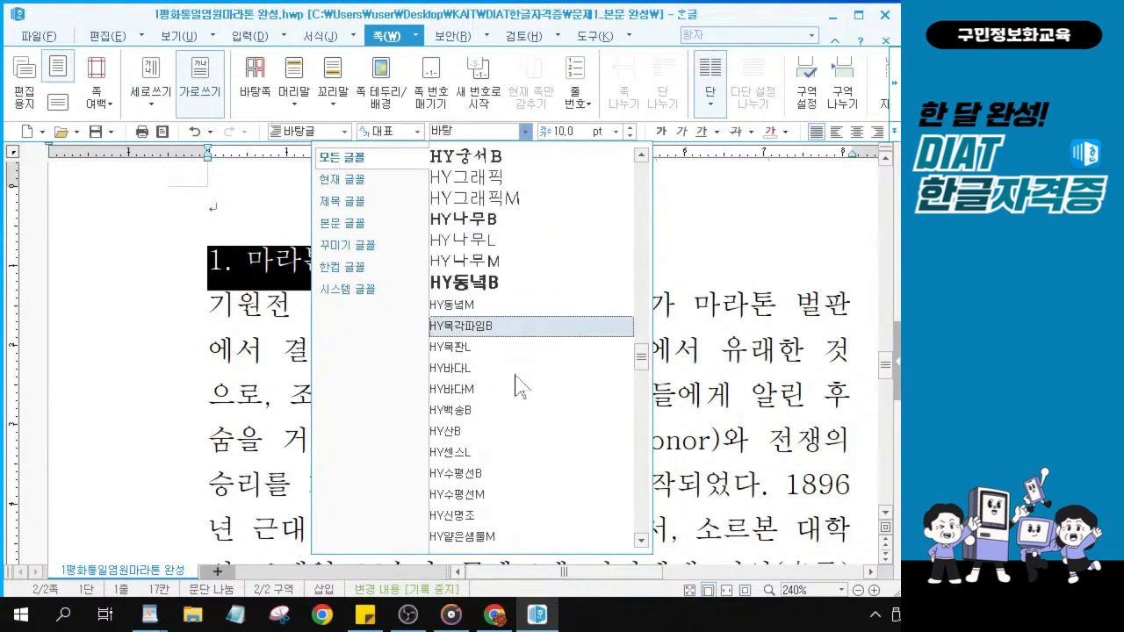
scroll(525, 406, down, 2)
scroll(525, 405, down, 5)
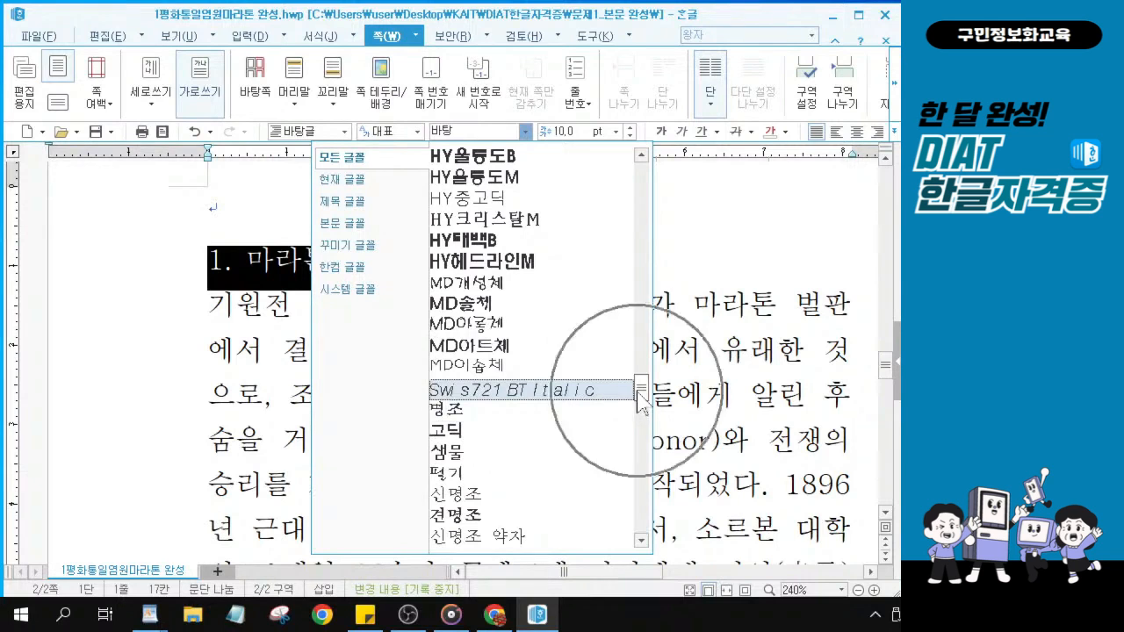
scroll(522, 465, down, 2)
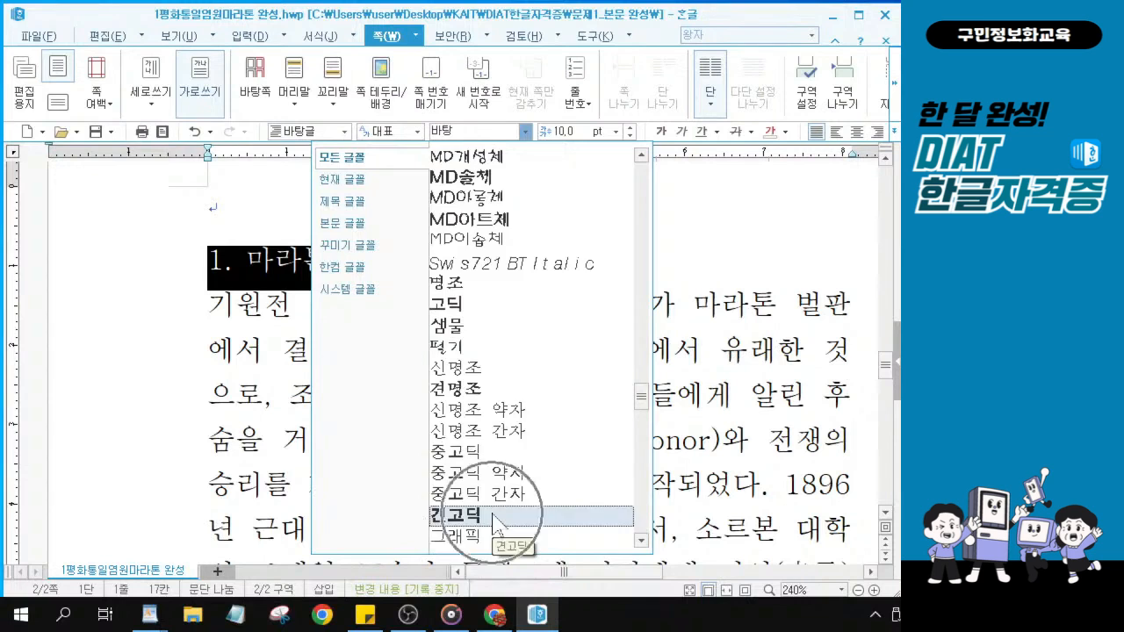
scroll(493, 516, down, 1)
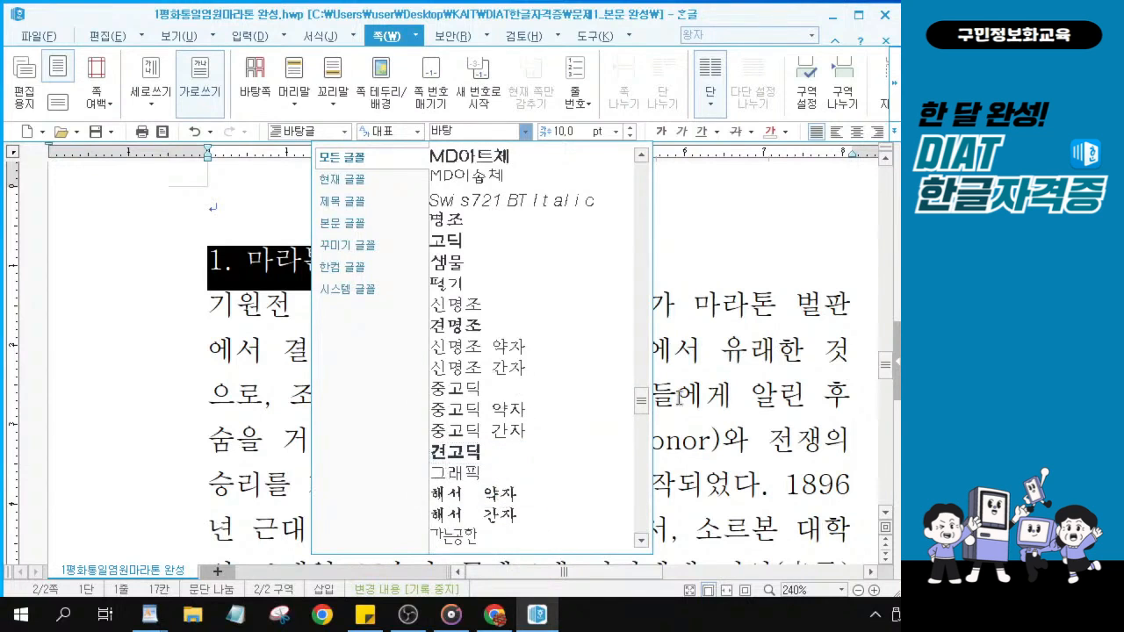
key(ctrl)
key(ctrl)
key(ctrl)
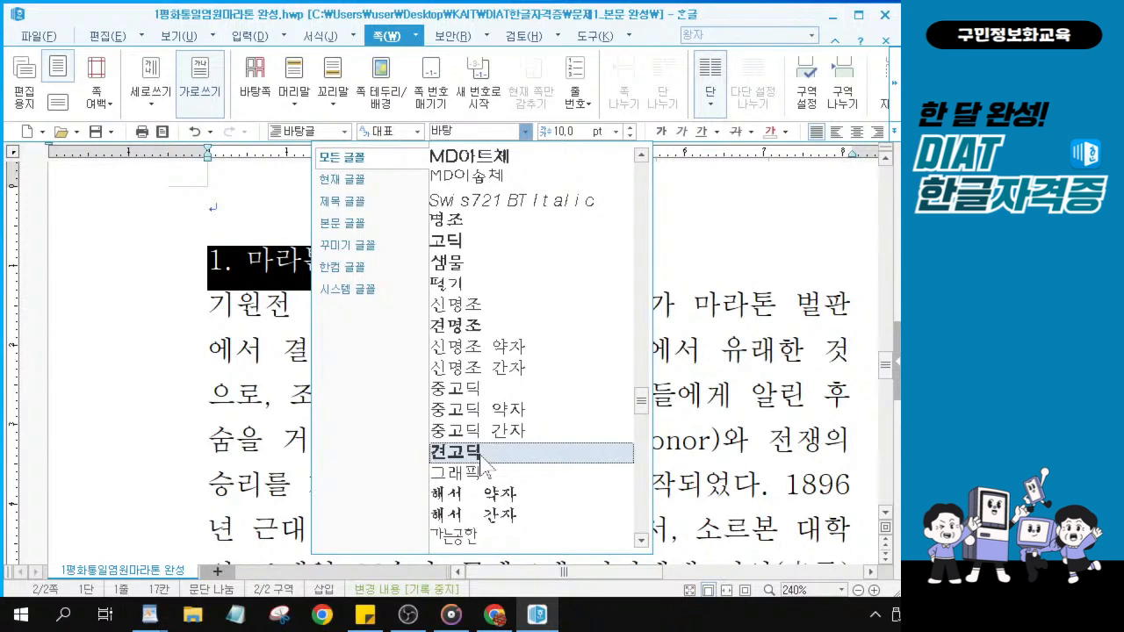
click(481, 454)
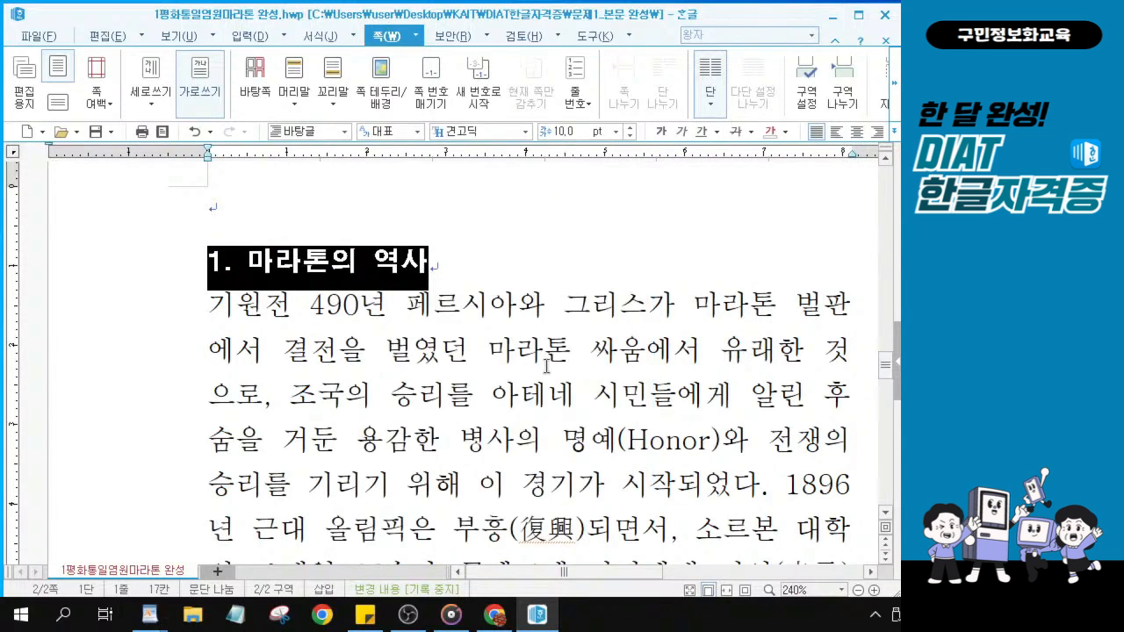
Set the heading "1. 마라톤의 역사" to 12 pt and make it bold.
click(630, 128)
click(630, 128)
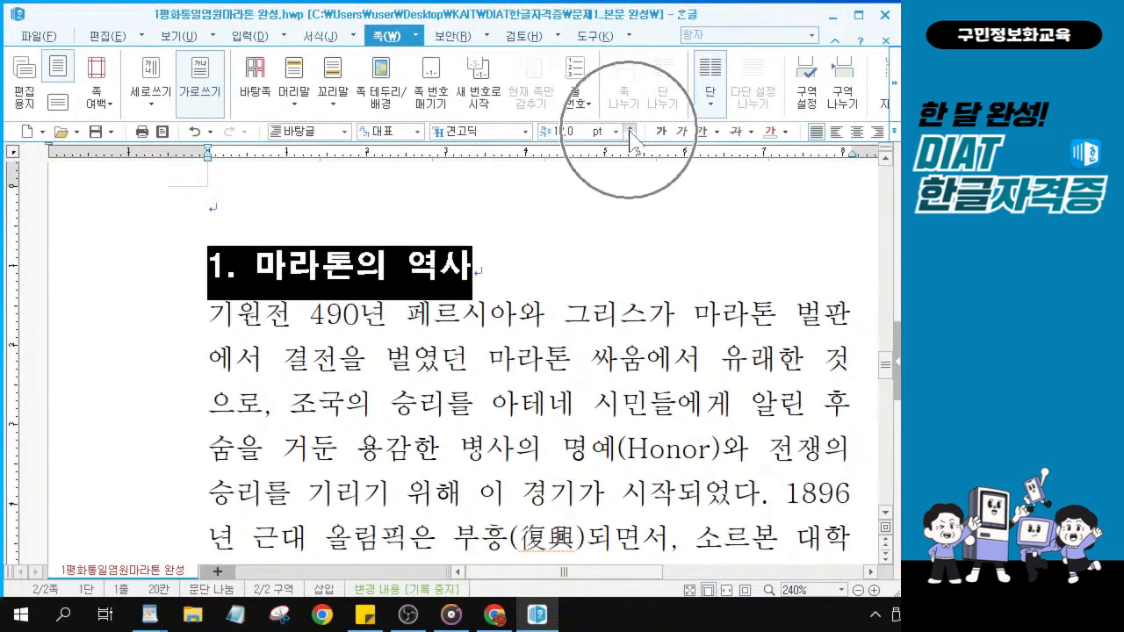
click(662, 130)
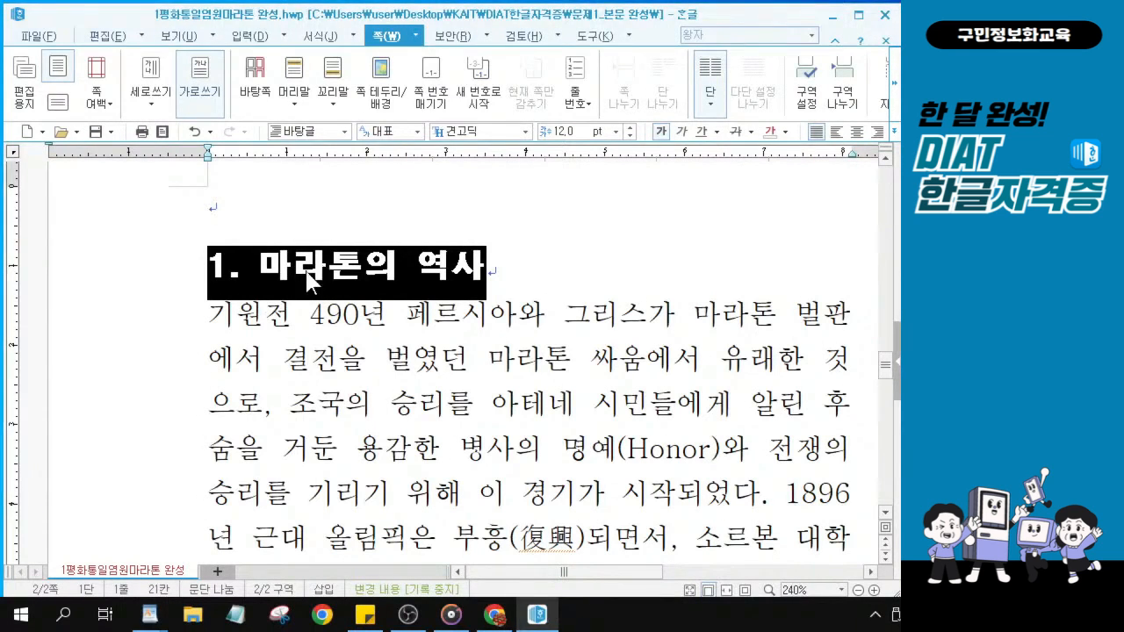
click(291, 268)
click(295, 269)
click(295, 269)
click(295, 269)
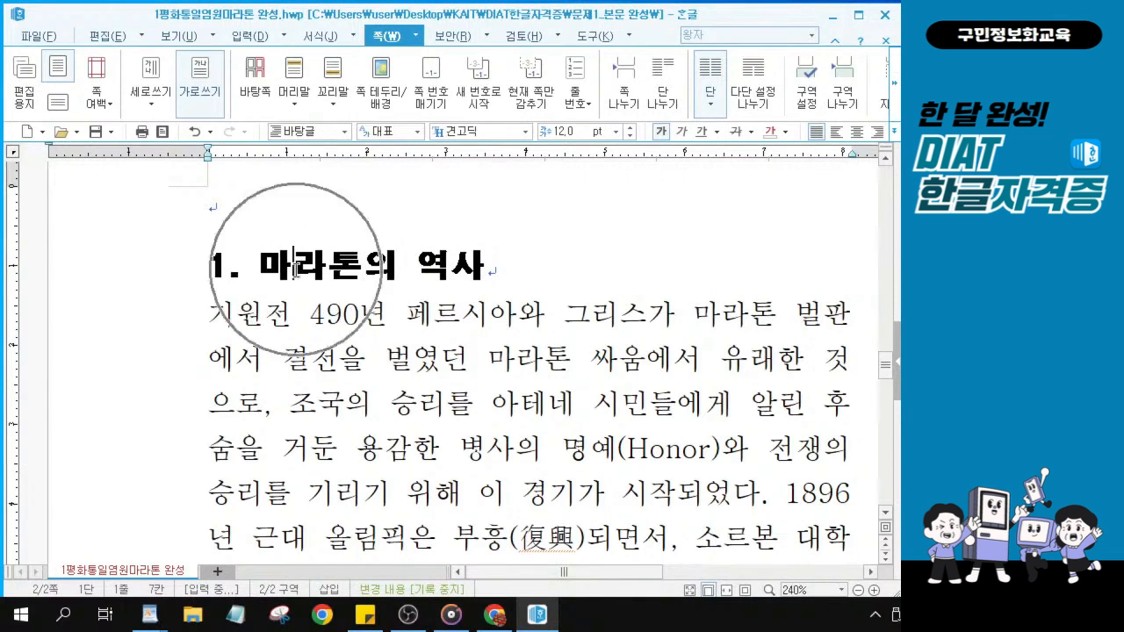
click(295, 270)
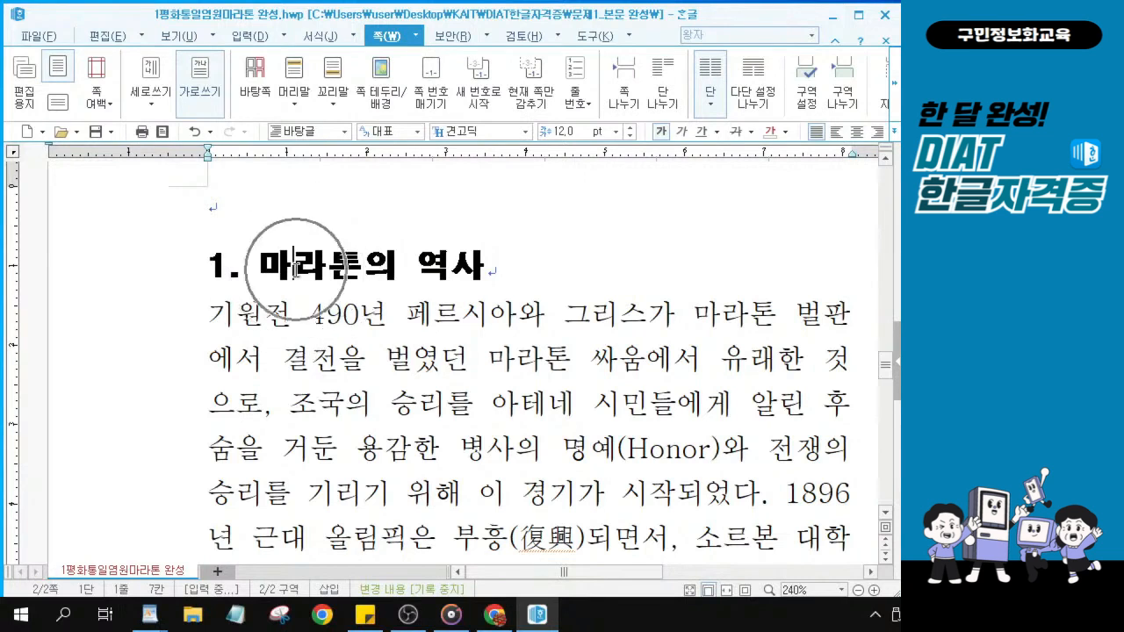
click(295, 269)
click(295, 270)
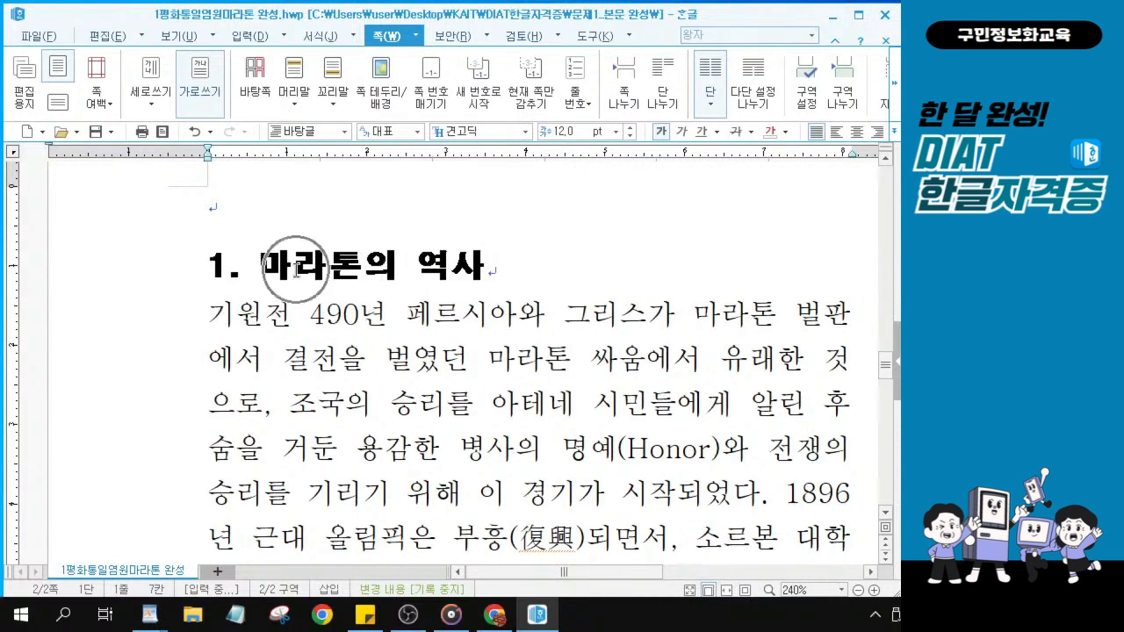
Set the font of the heading "2. 마라톤의 규칙" to 견고딕.
scroll(368, 354, down, 10)
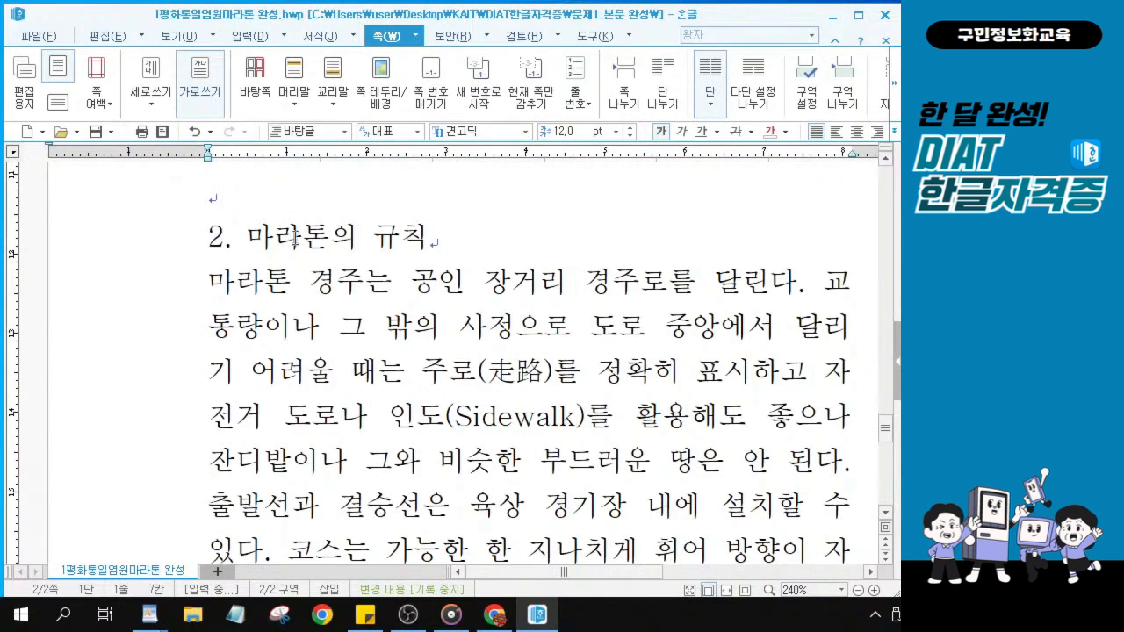
click(297, 238)
scroll(351, 250, up, 1)
click(437, 260)
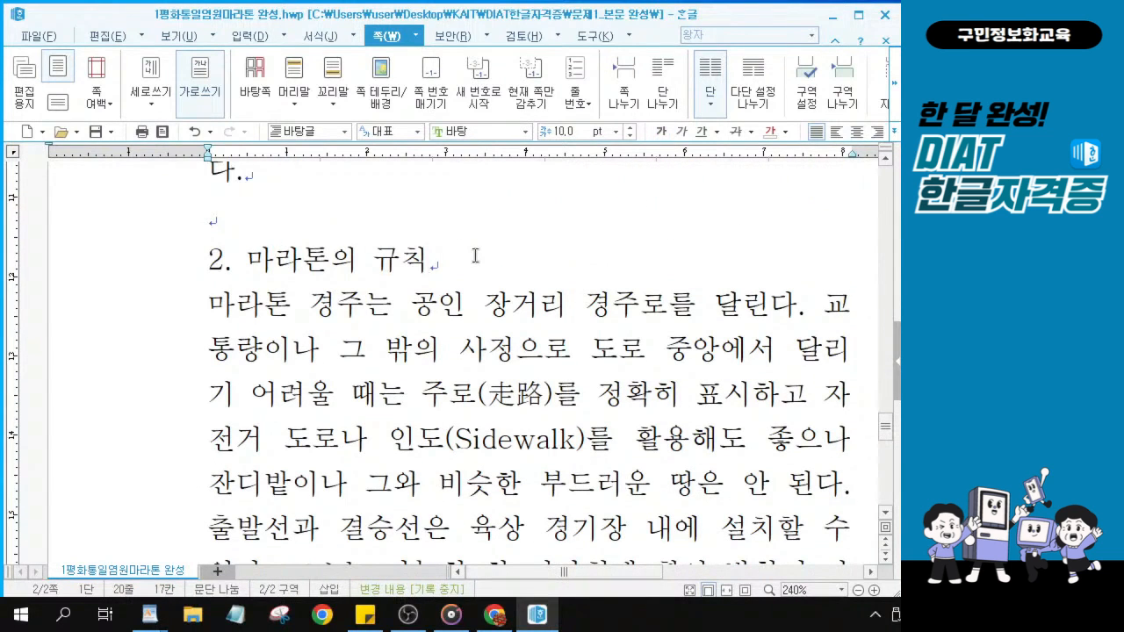
shift+click(217, 260)
drag(216, 258, 194, 258)
drag(434, 263, 183, 266)
click(336, 278)
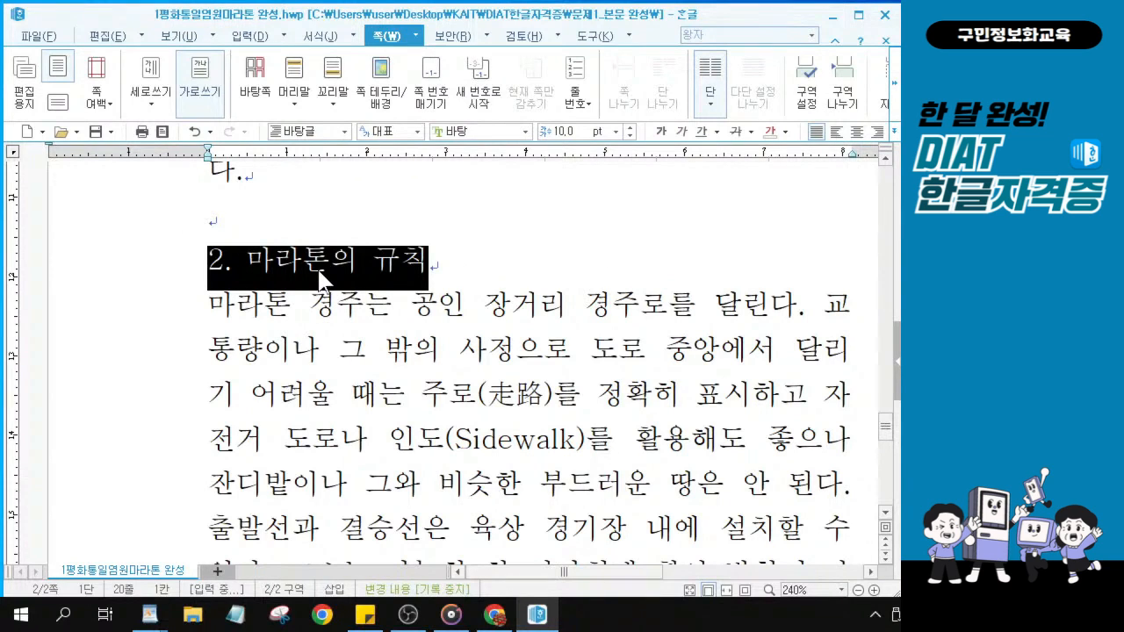
click(359, 275)
click(526, 131)
click(526, 132)
click(526, 132)
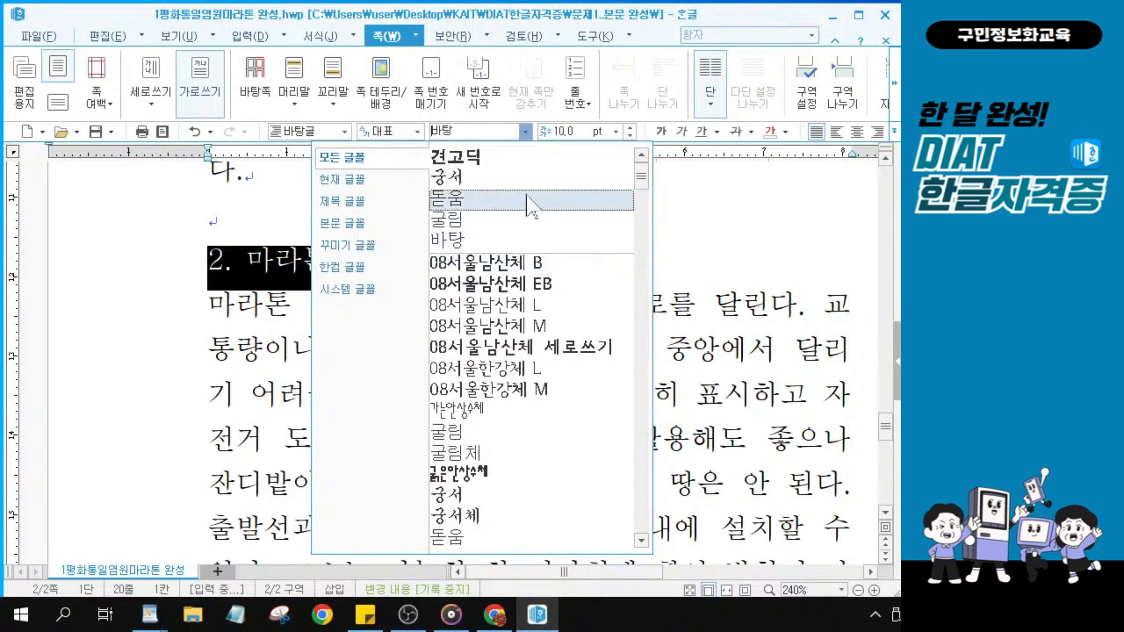
click(343, 186)
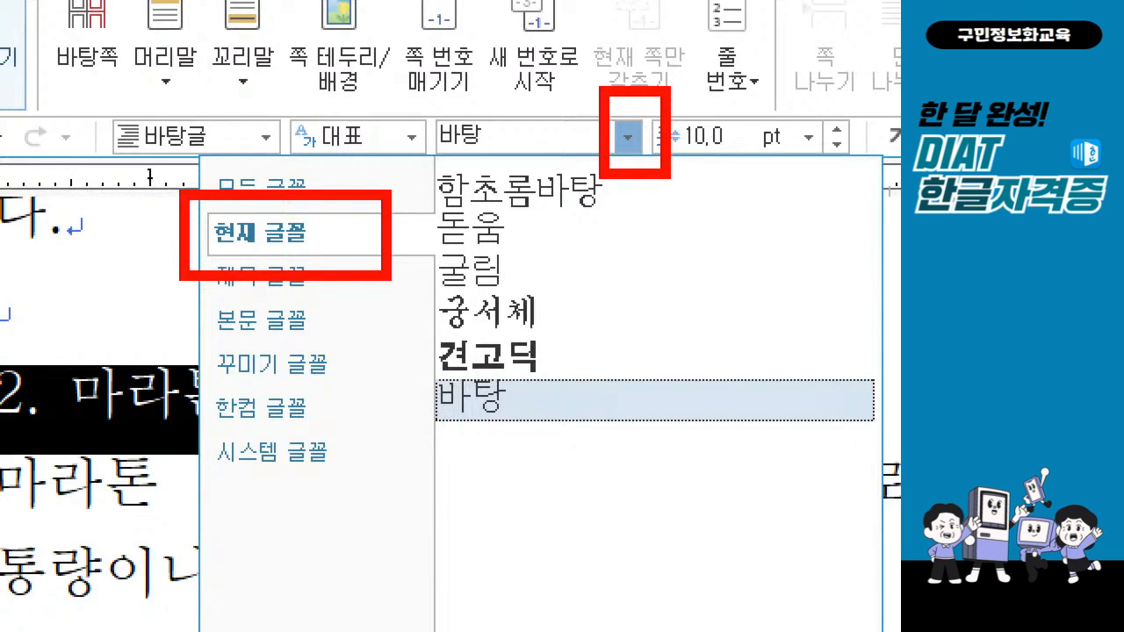
mouse_move(545, 329)
mouse_down()
mouse_move(562, 369)
mouse_move(619, 309)
mouse_up()
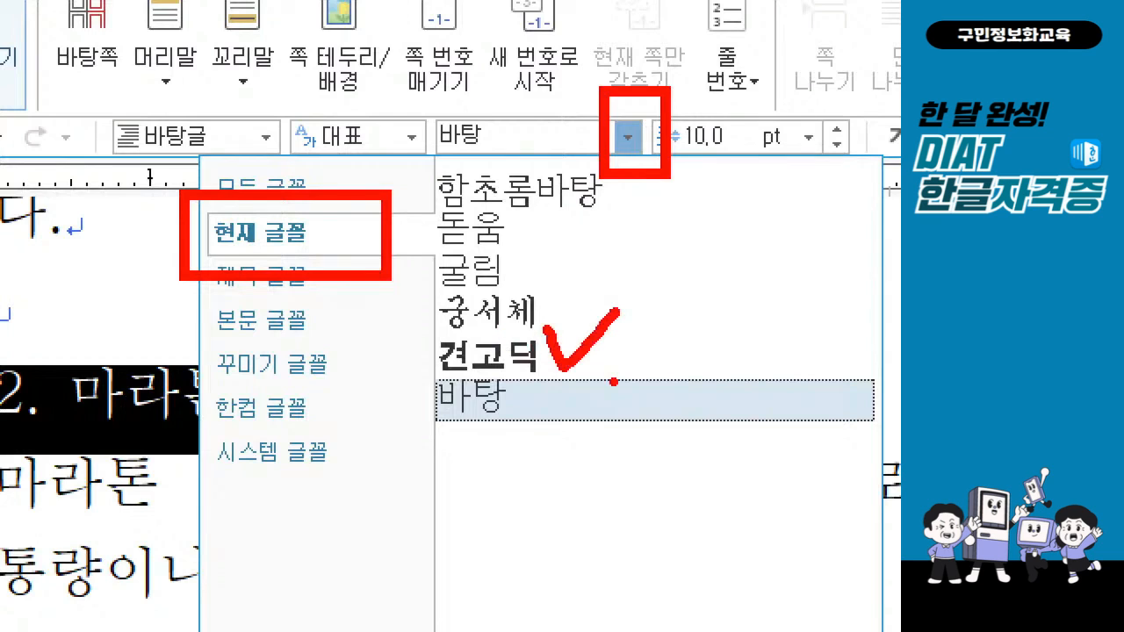
key(Escape)
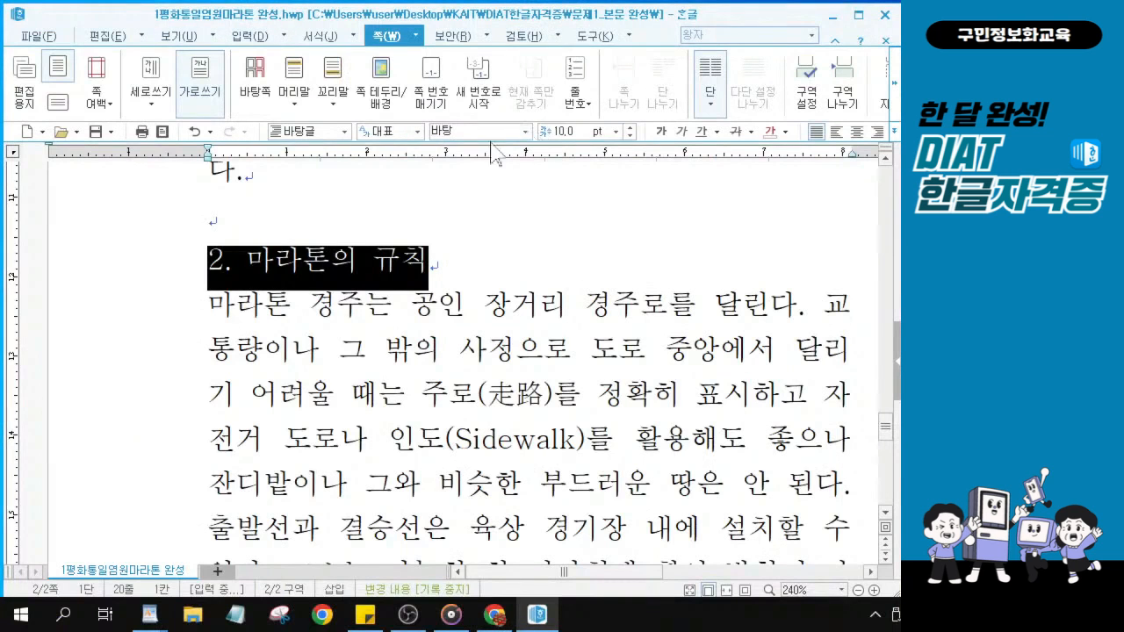
click(526, 132)
click(372, 182)
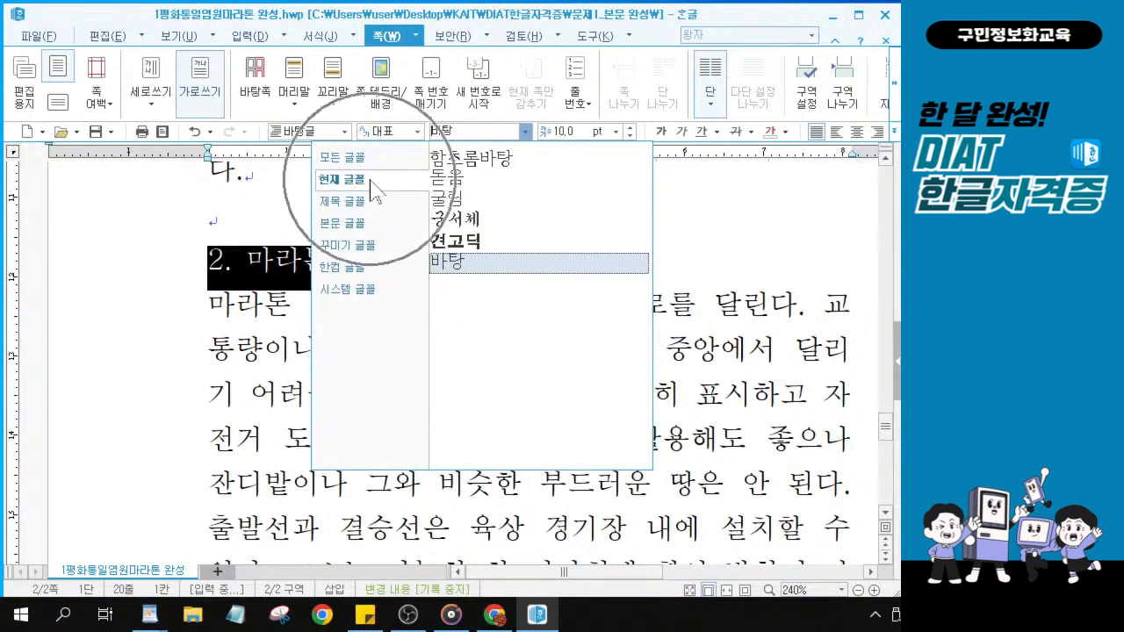
click(474, 250)
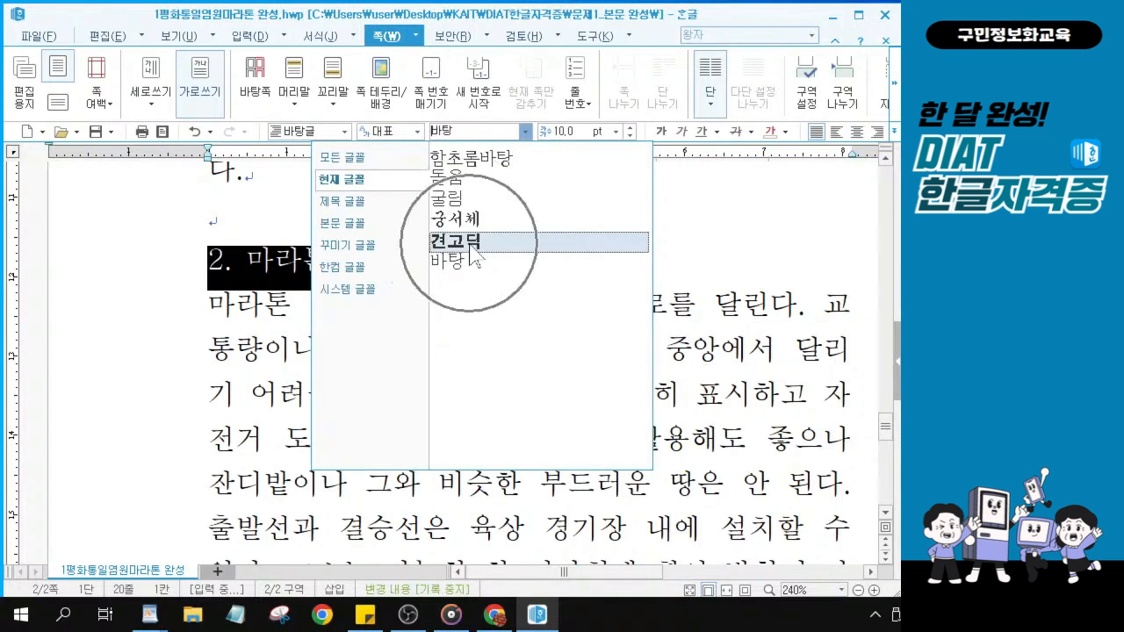
click(470, 245)
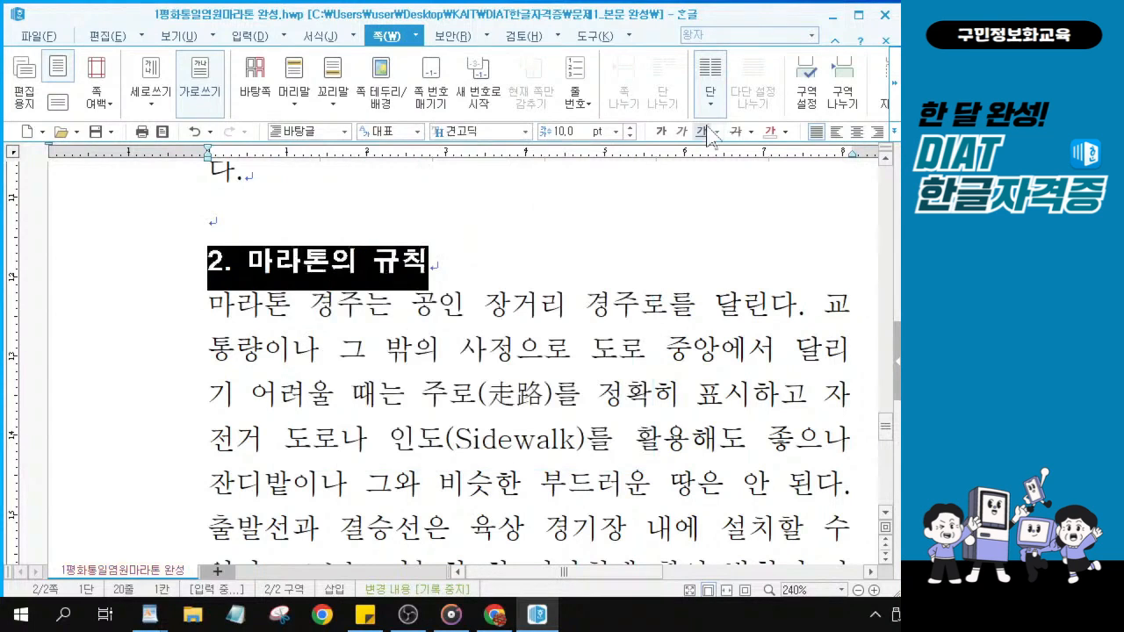
Set the heading "2. 마라톤의 규칙" to 12 pt and make it bold.
click(630, 128)
click(630, 128)
click(661, 133)
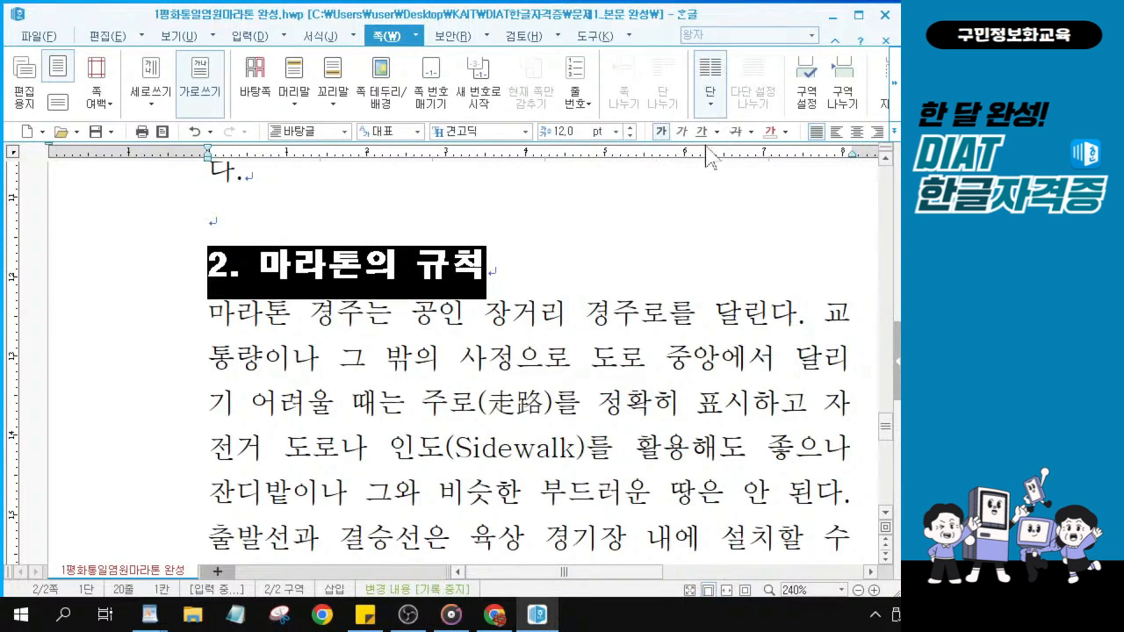
click(627, 133)
key(ctrl)
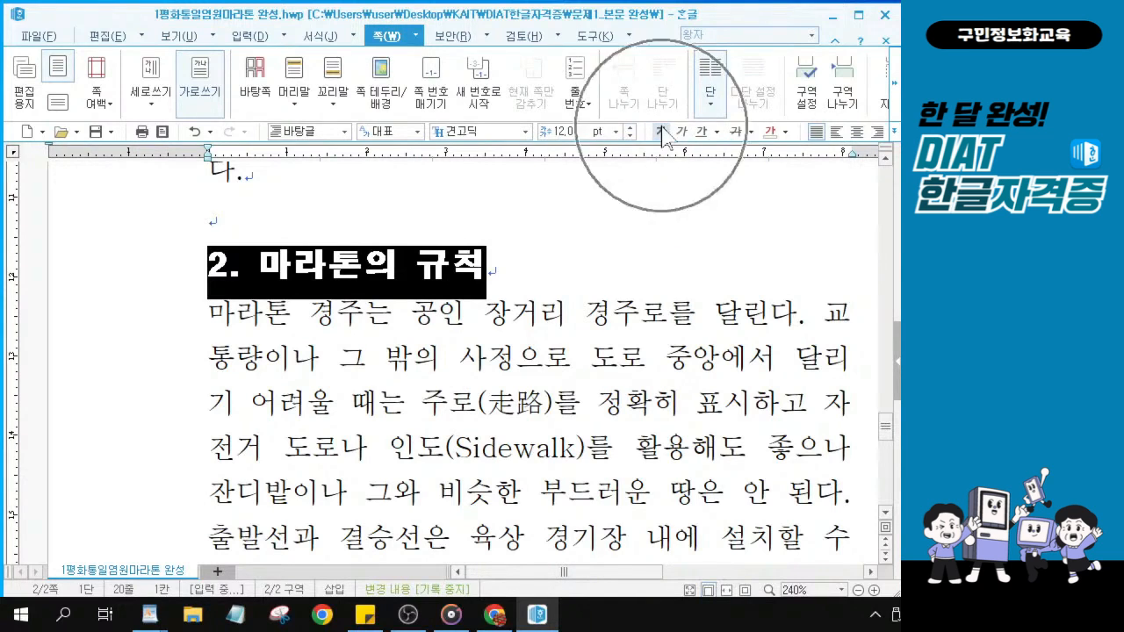
key(ctrl+2)
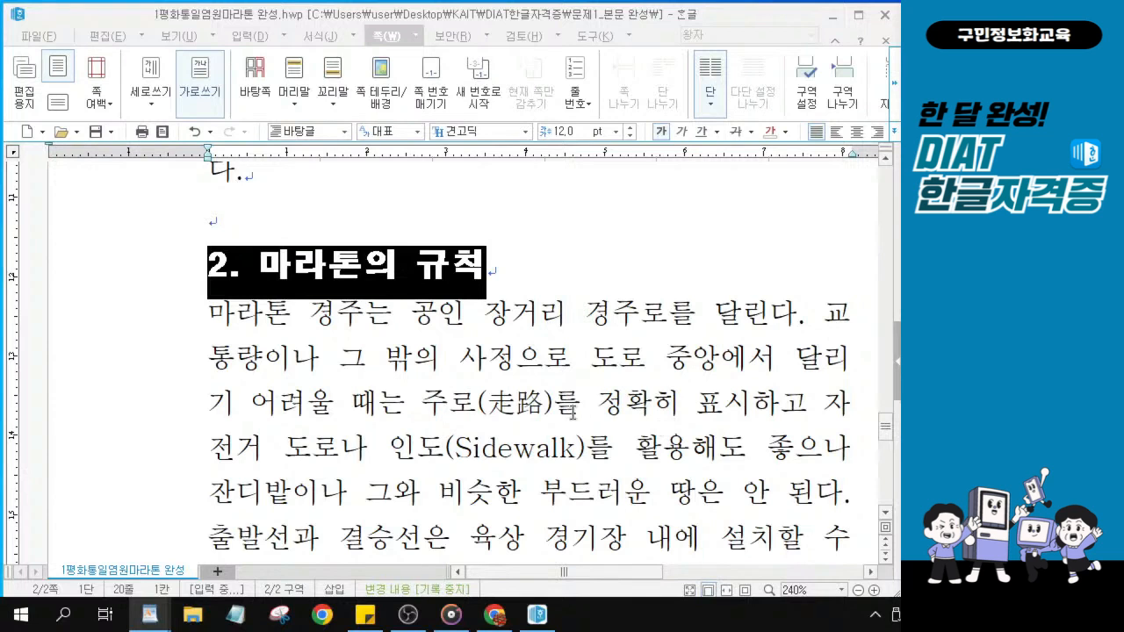
Replace the particle 은 with 이 in "1896년 근대 올림픽은" so the phrase reads "근대 올림픽이 부흥".
scroll(662, 351, up, 10)
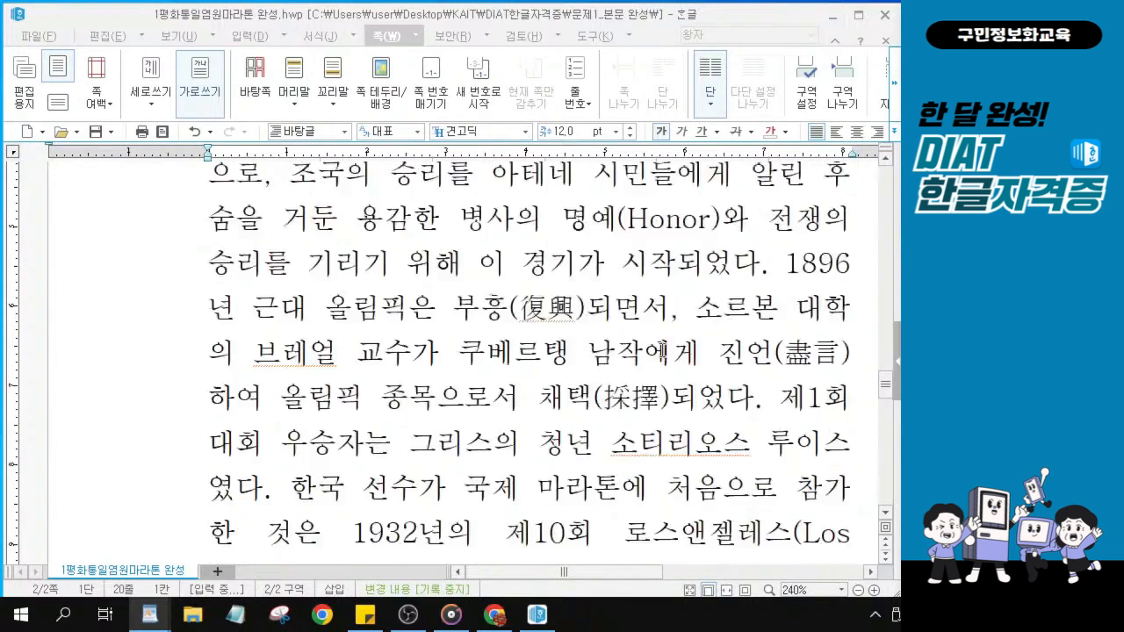
scroll(662, 351, up, 5)
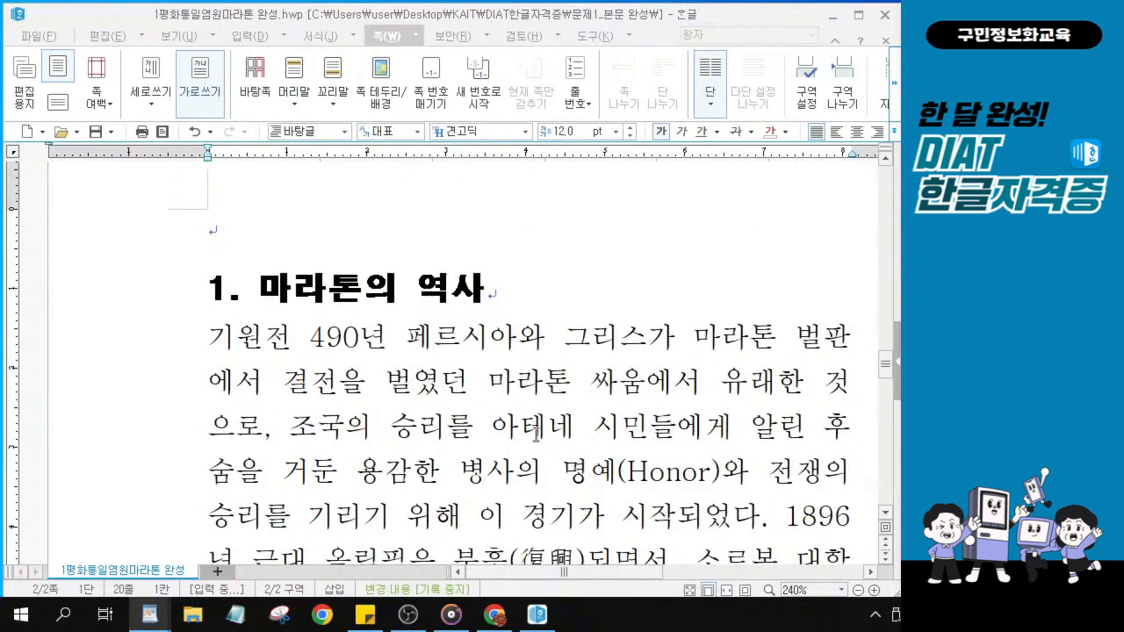
scroll(535, 435, down, 1)
scroll(535, 435, up, 1)
click(567, 454)
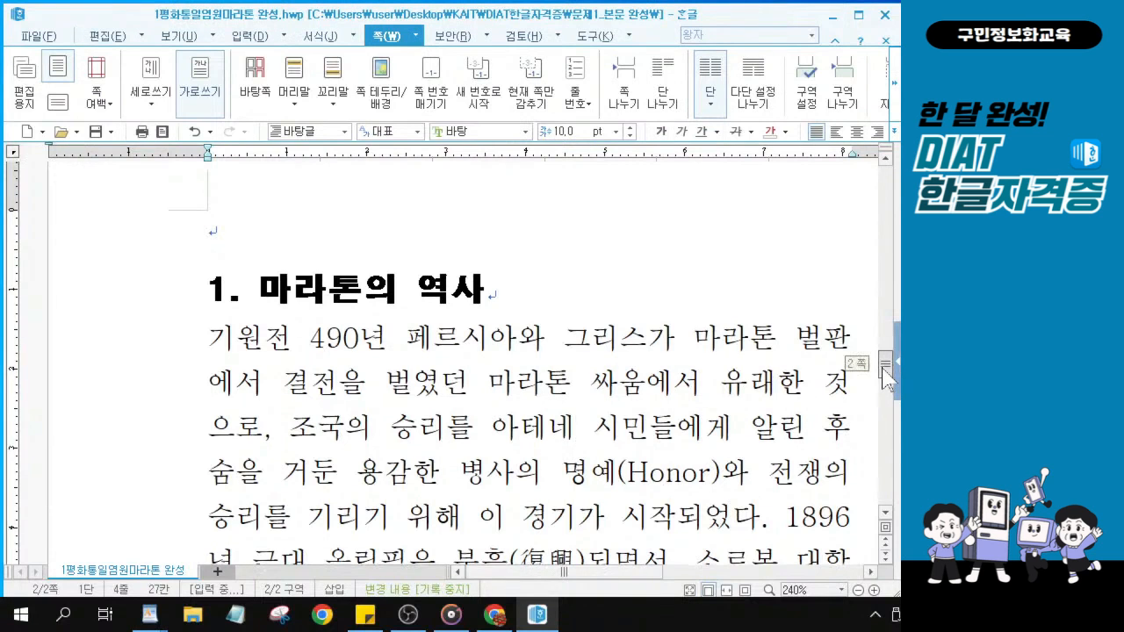
scroll(886, 373, down, 4)
click(780, 372)
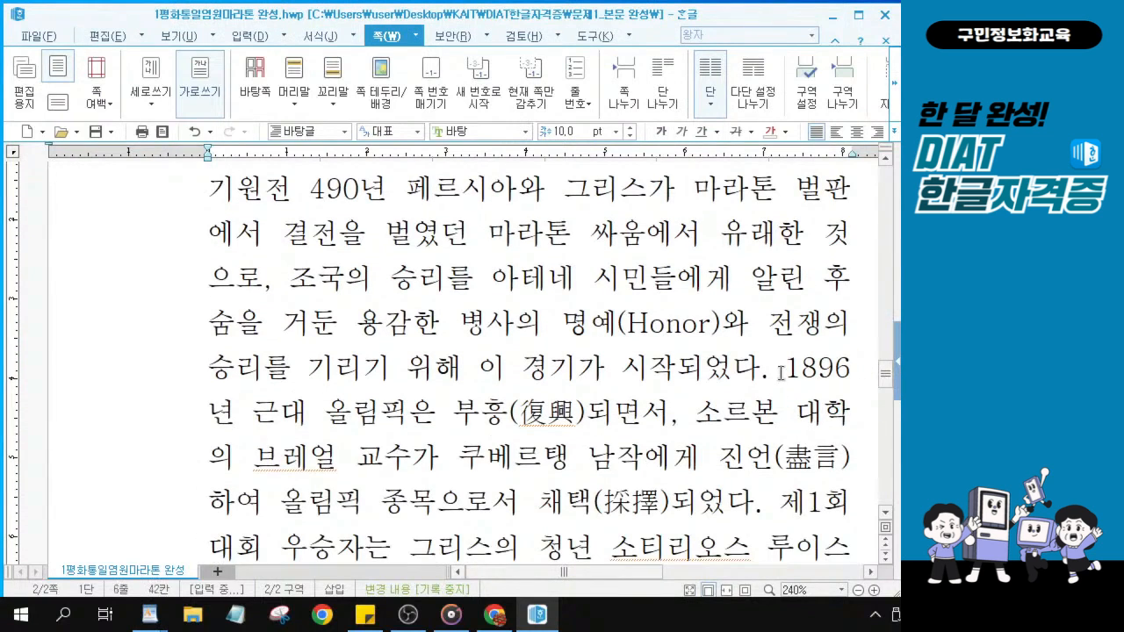
drag(801, 372, 442, 426)
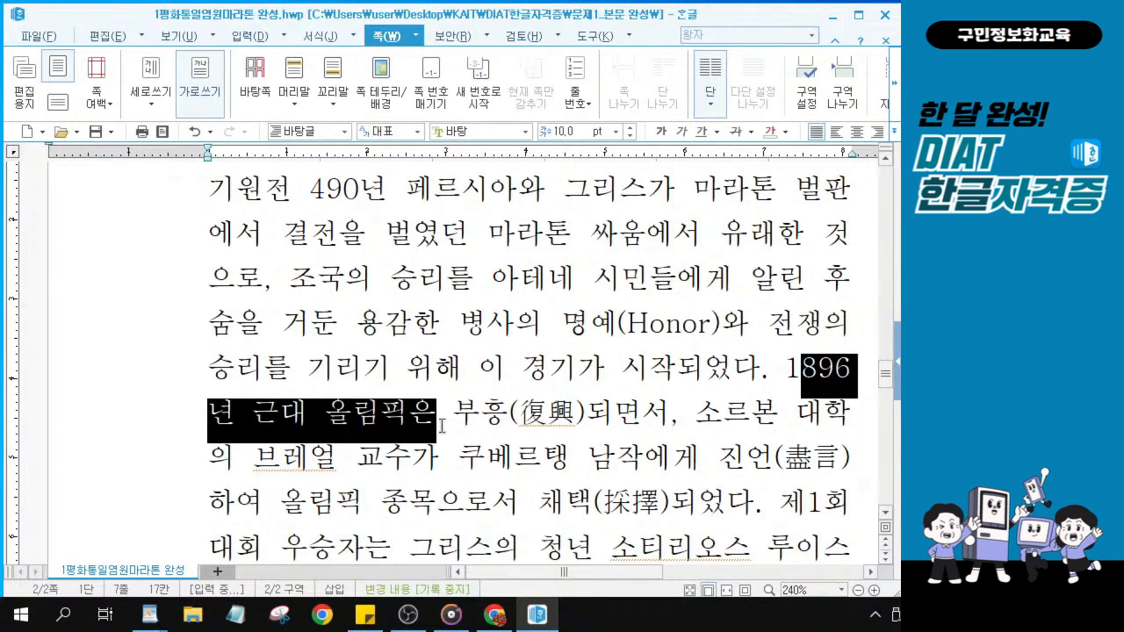
click(439, 424)
key(shift+Left)
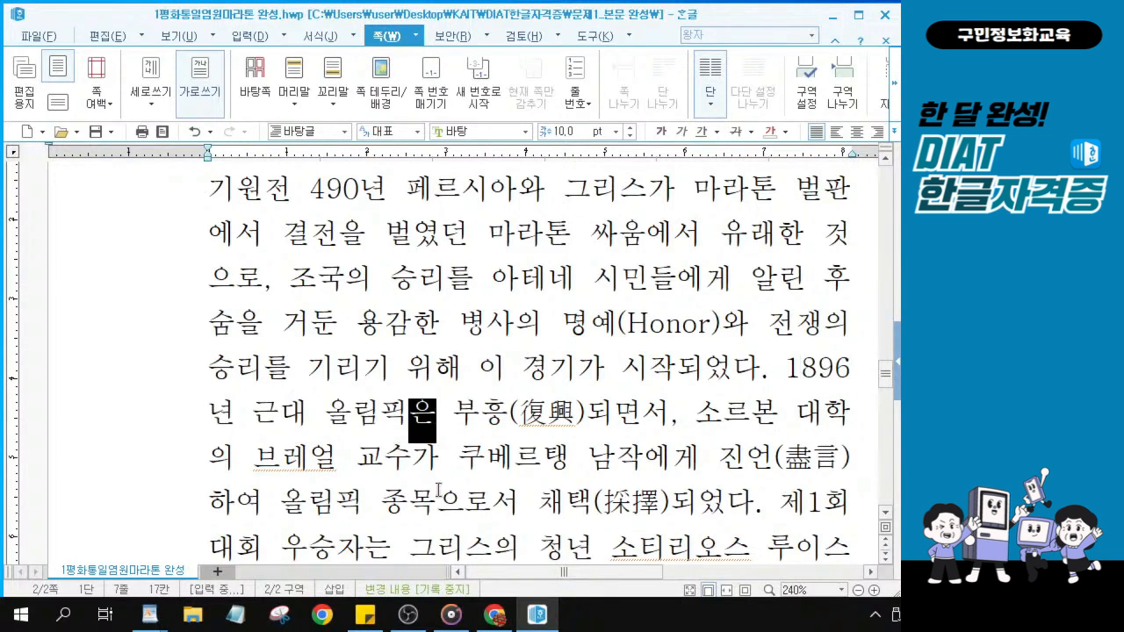
key(F9)
key(Escape)
text(이)
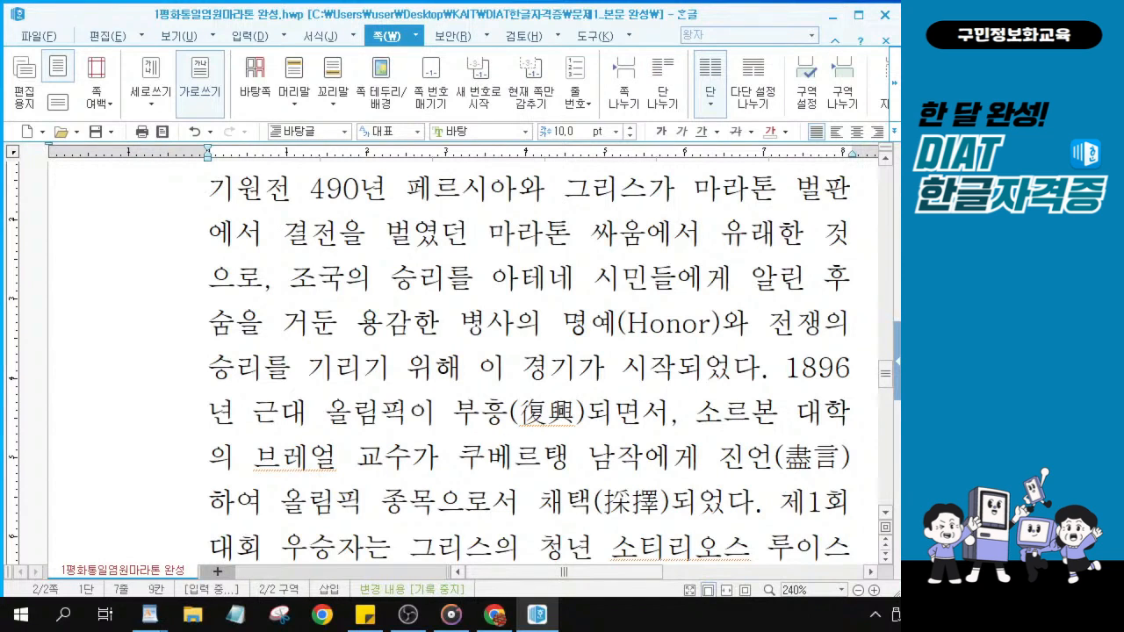
double_click(332, 405)
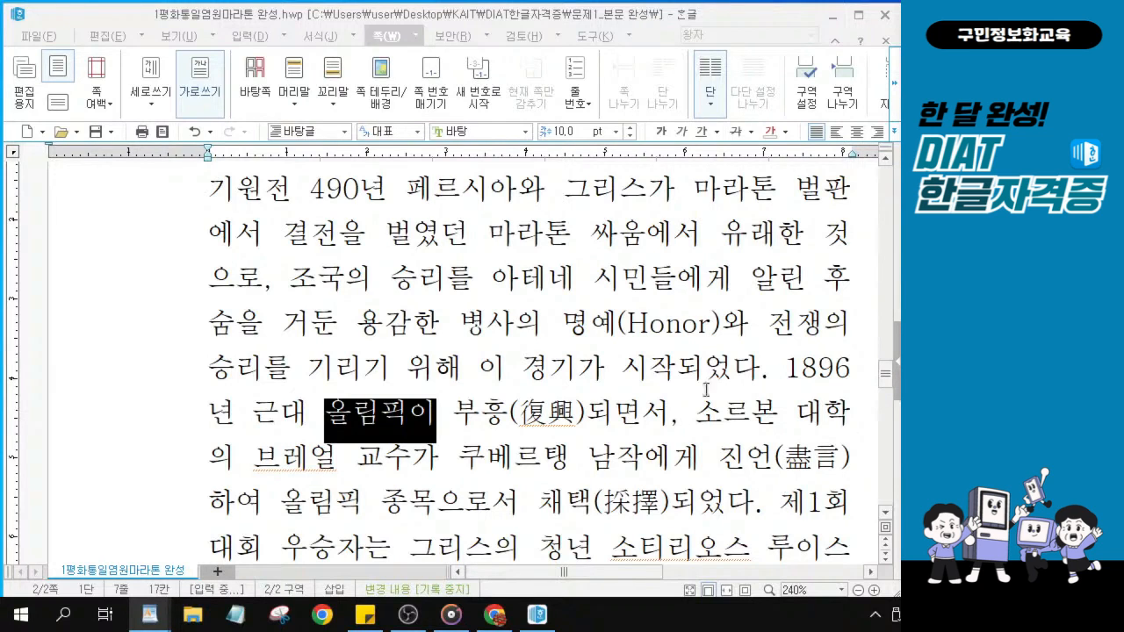
click(491, 409)
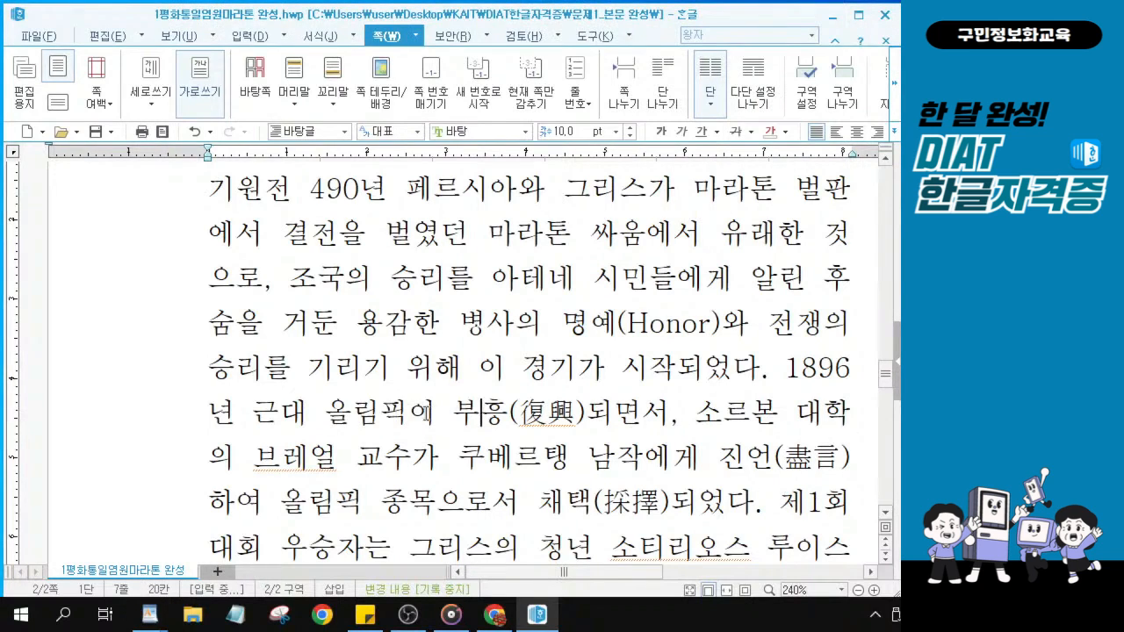
Move the word 선수가 behind 손기정 in the Berlin Olympics sentence, separated by a space, to read "손기정 선수가 참가하여".
scroll(518, 404, down, 4)
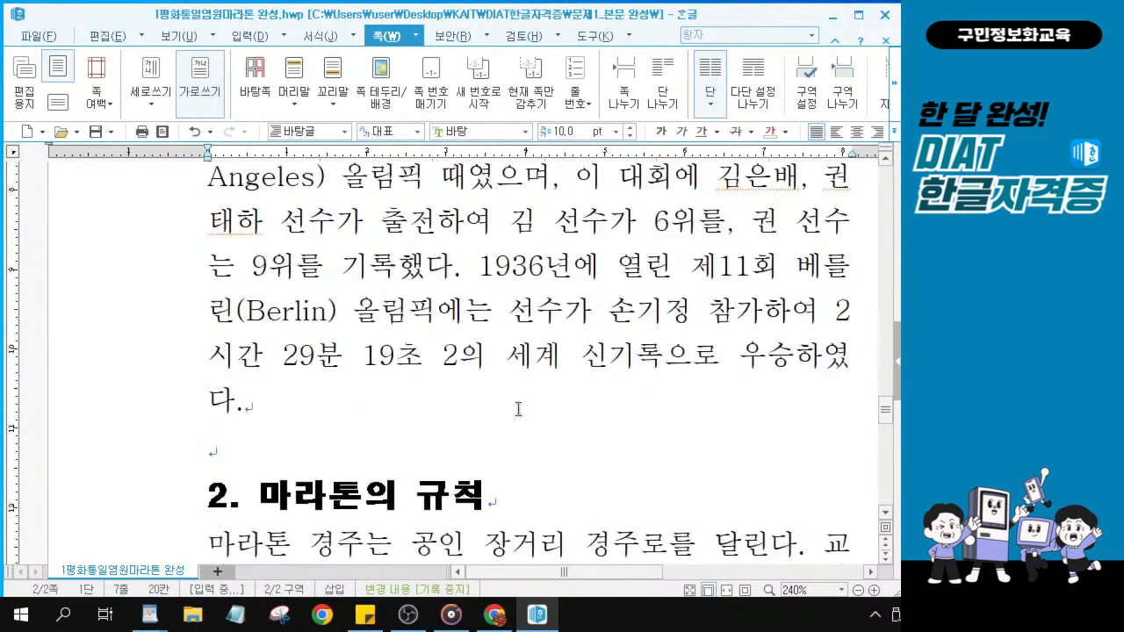
click(520, 309)
click(708, 311)
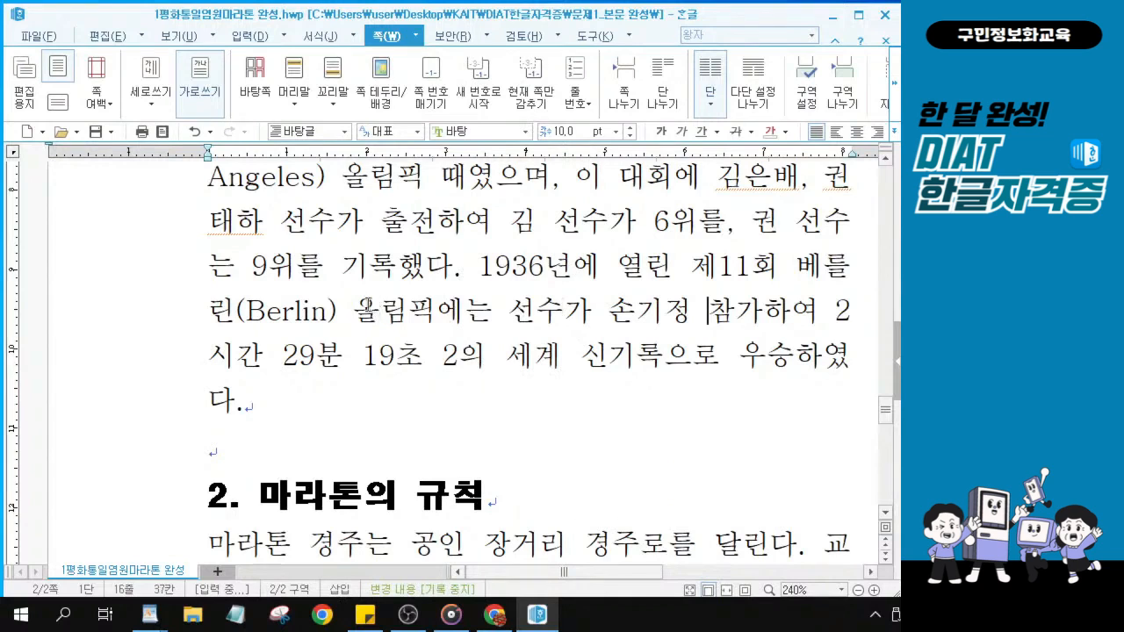
drag(493, 266, 703, 305)
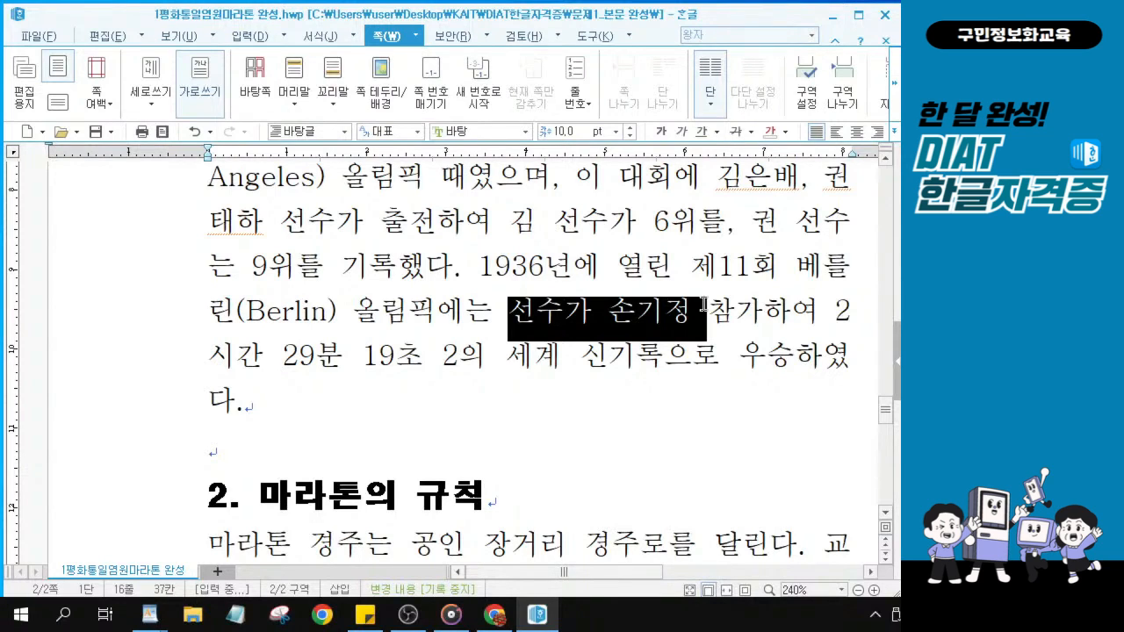
click(616, 310)
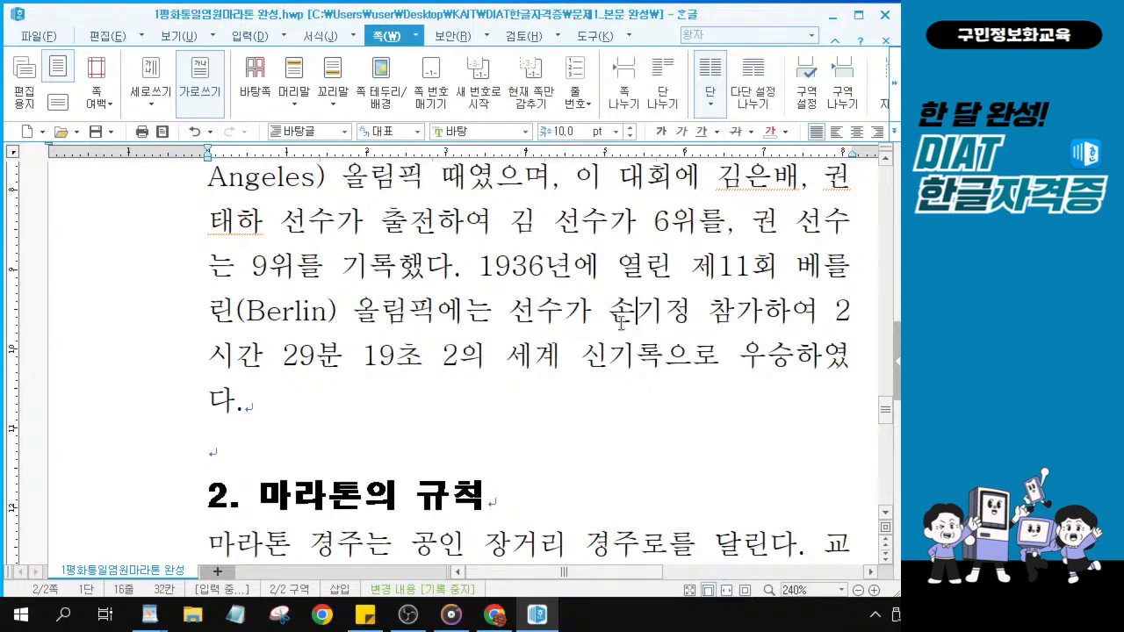
drag(609, 309, 689, 305)
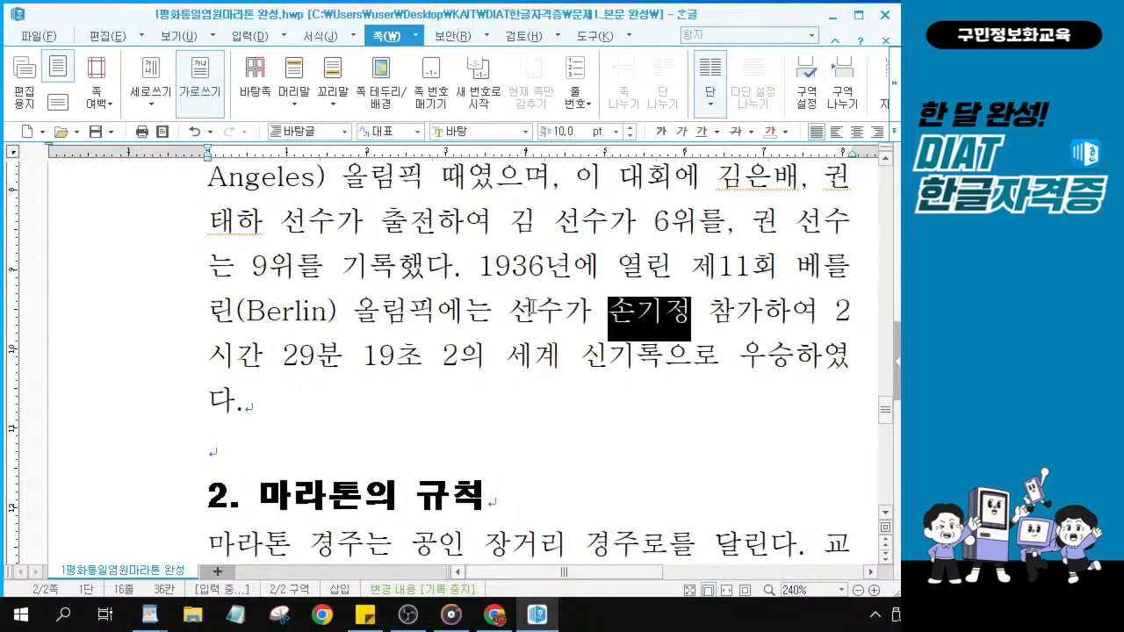
drag(514, 309, 590, 309)
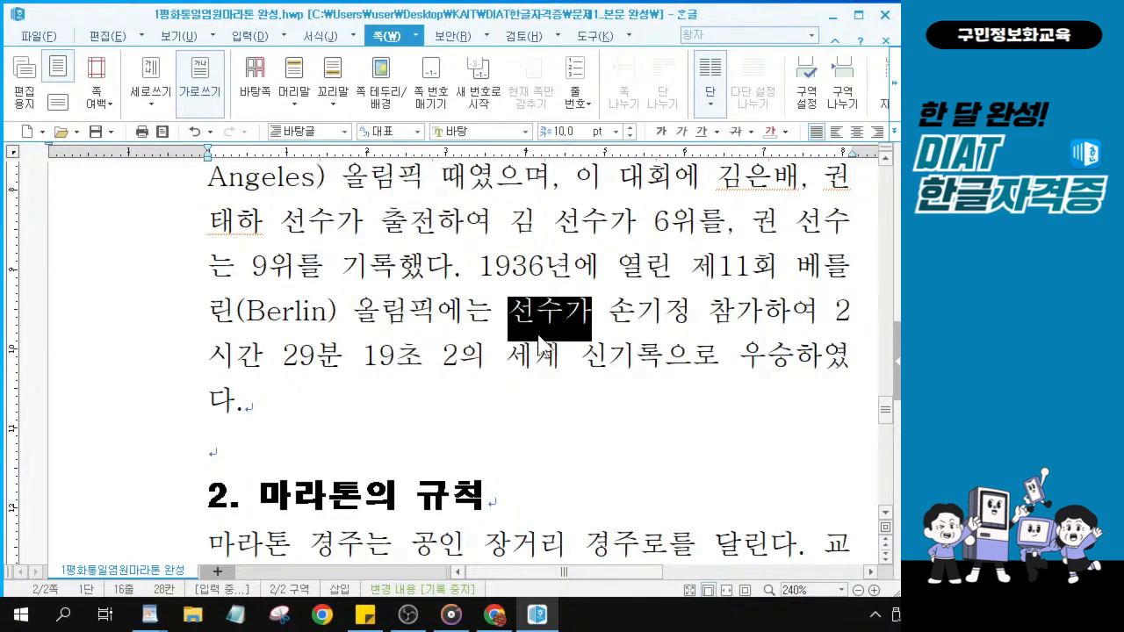
drag(539, 331, 693, 342)
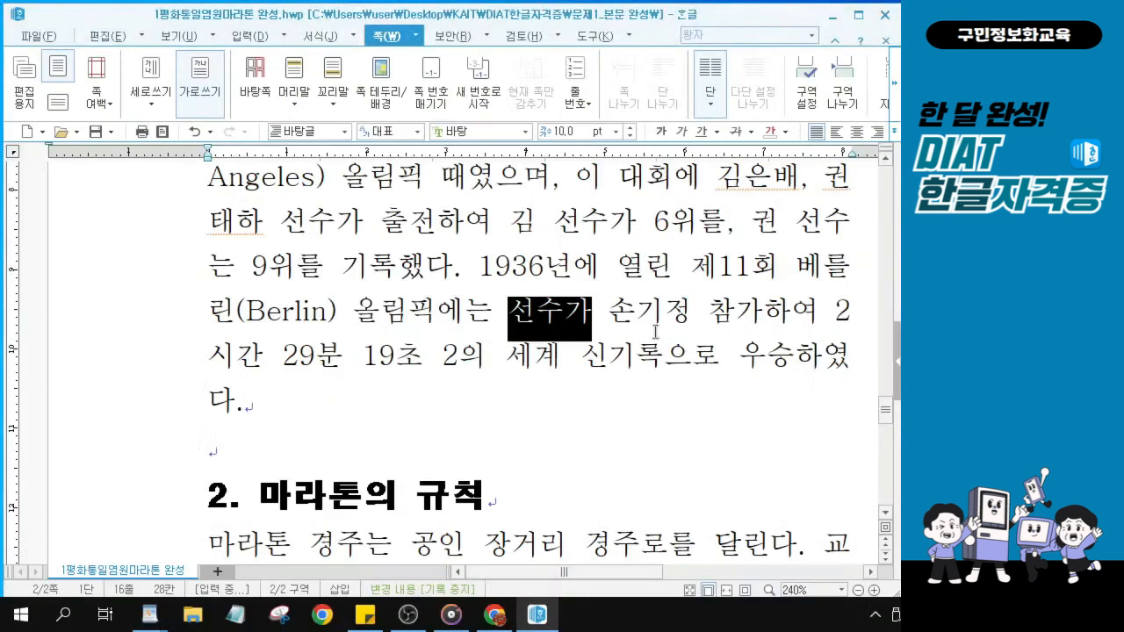
drag(564, 317, 687, 325)
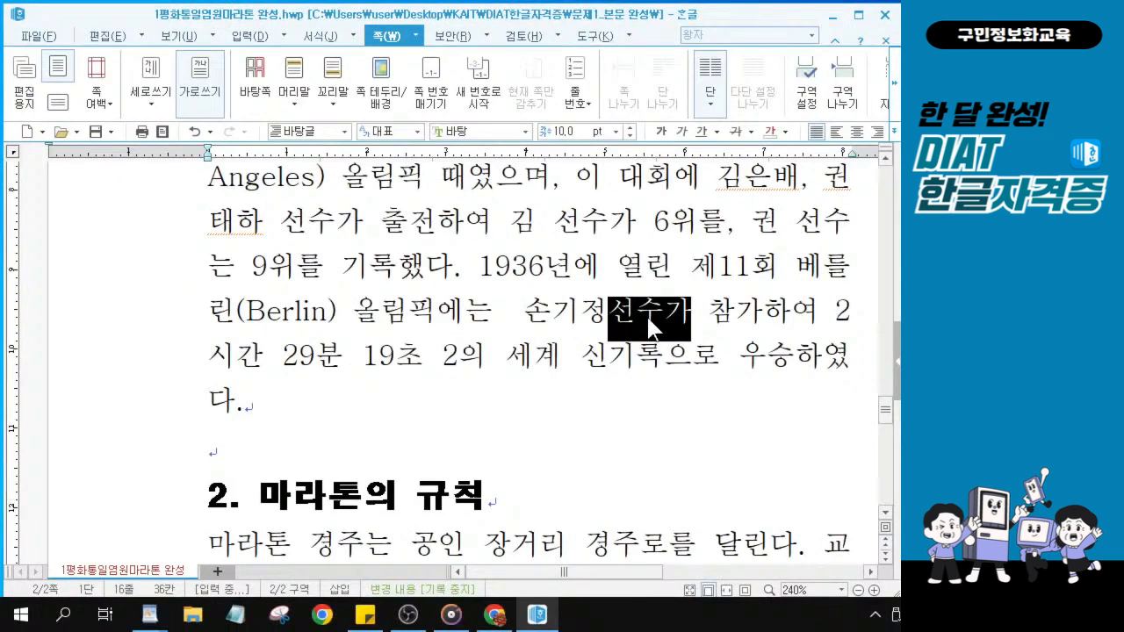
click(657, 327)
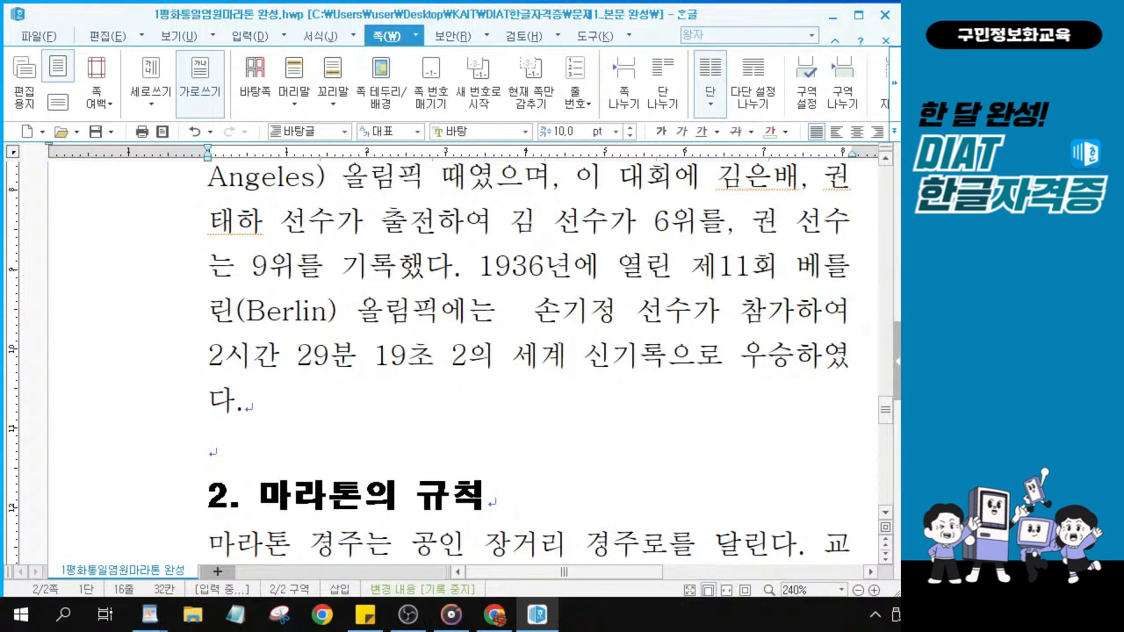
key(alt+Tab)
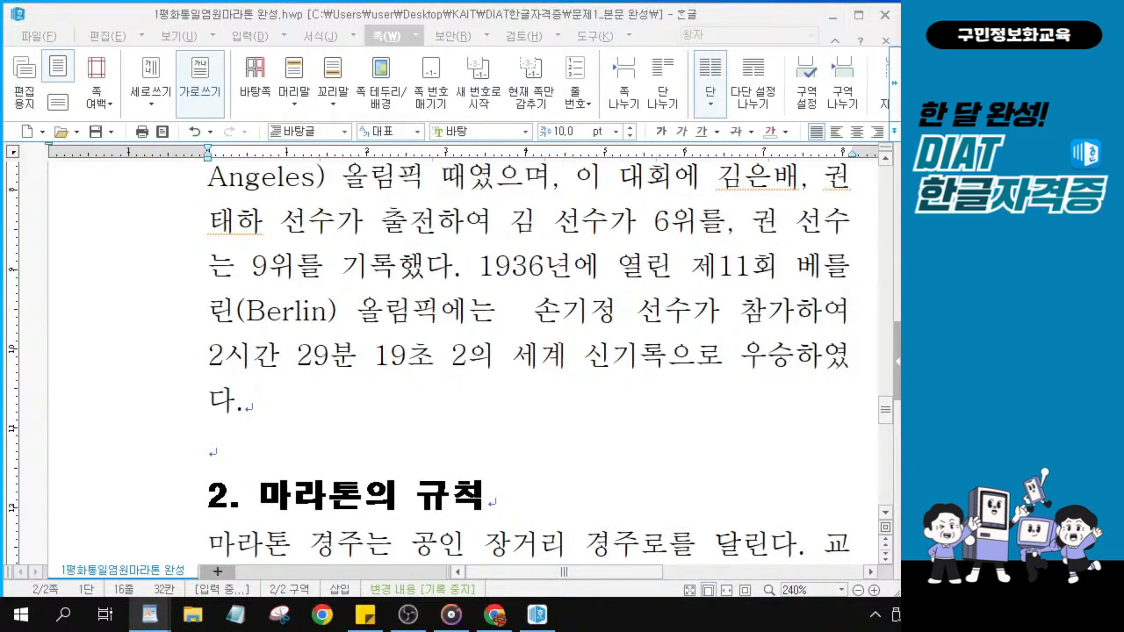
click(339, 333)
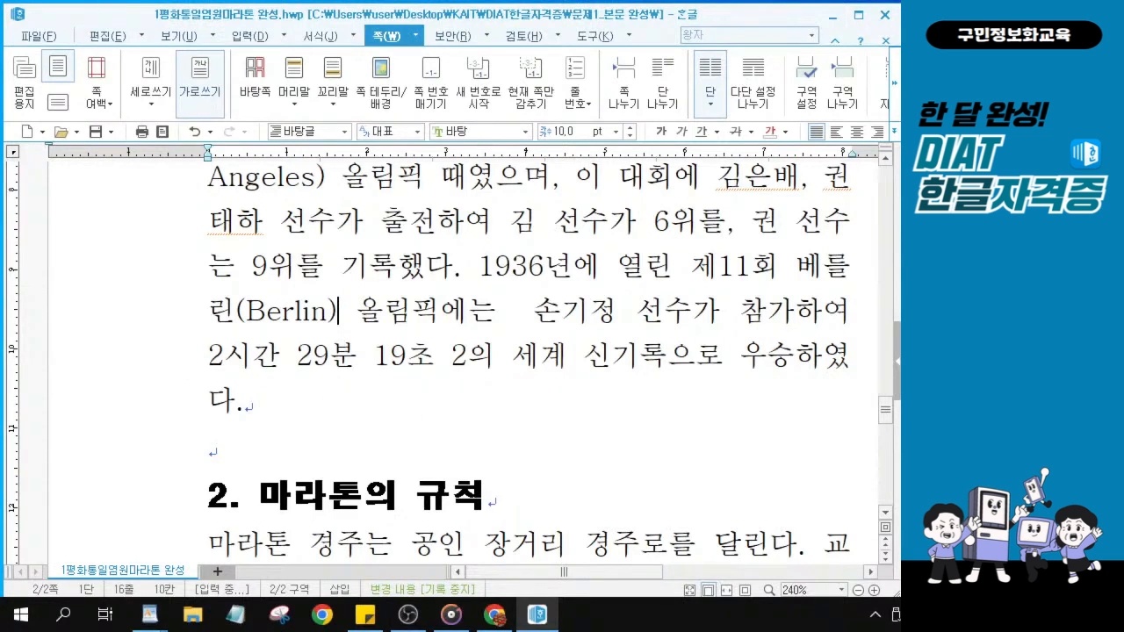
scroll(400, 336, up, 10)
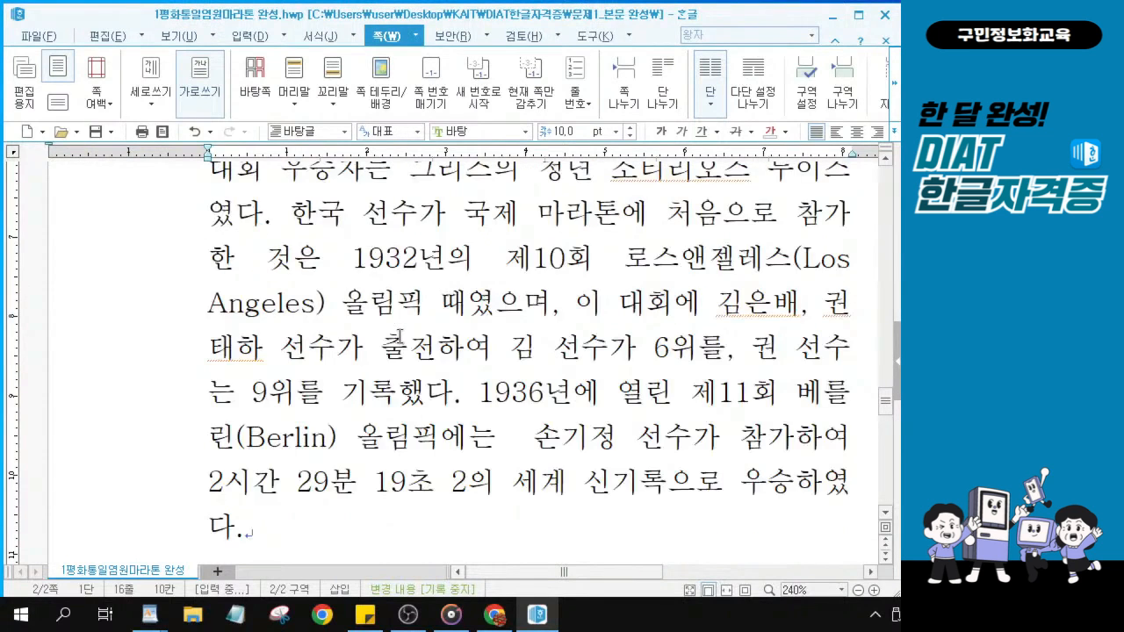
scroll(399, 337, up, 2)
key(ctrl)
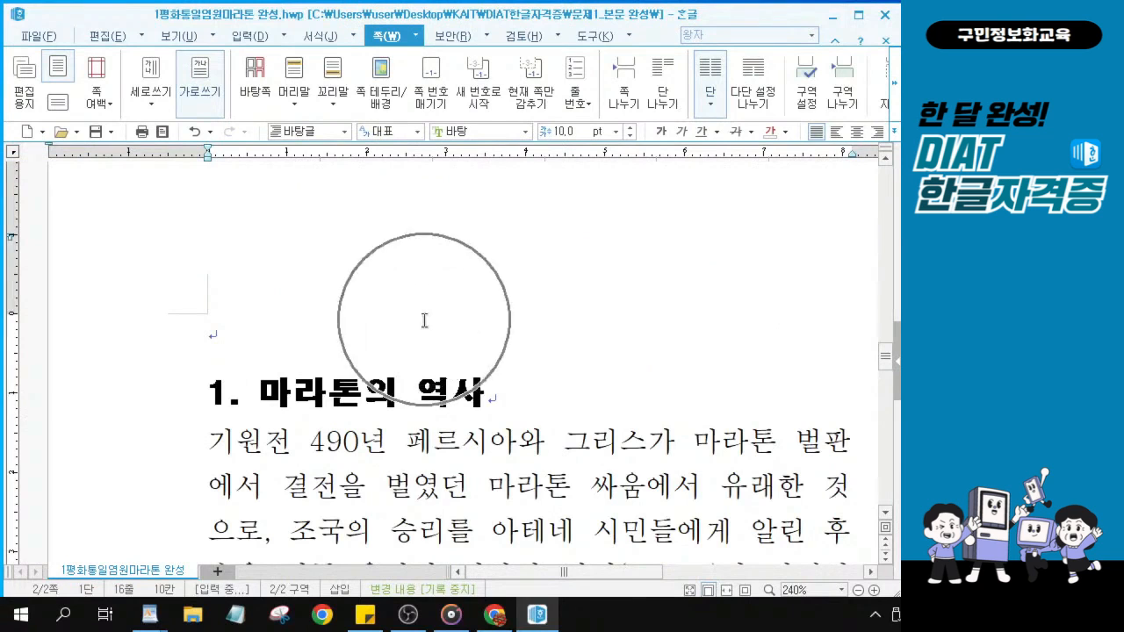
Draw a text box about 35 mm wide and 10 mm high on the empty first line above the heading "1. 마라톤의 역사".
click(214, 334)
key(ctrl)
key(ctrl)
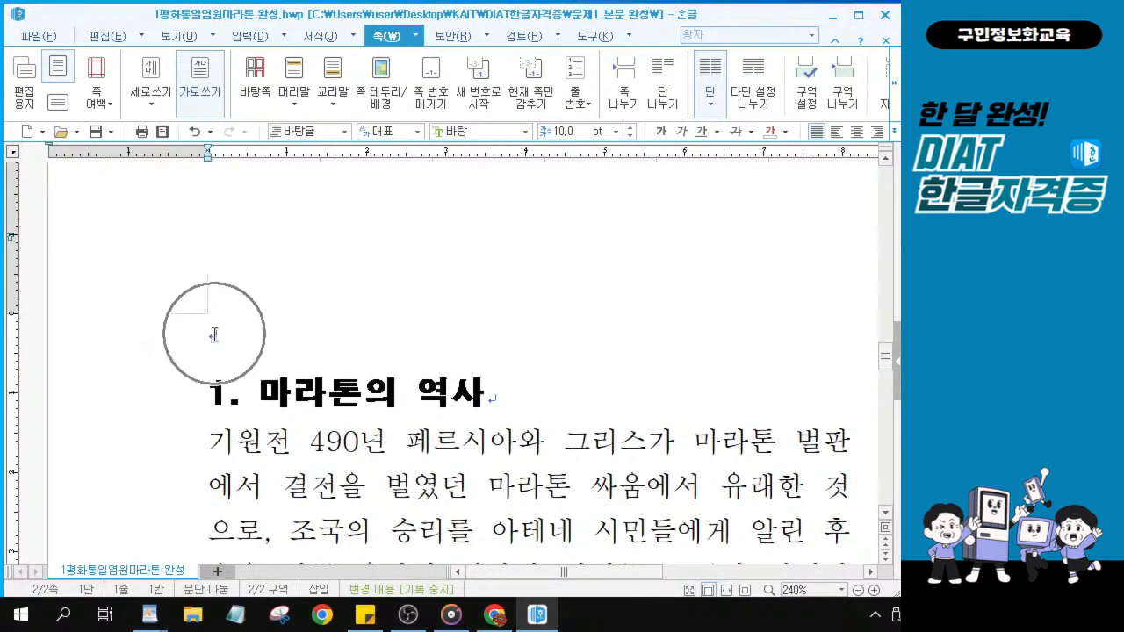
key(ctrl)
key(ctrl)
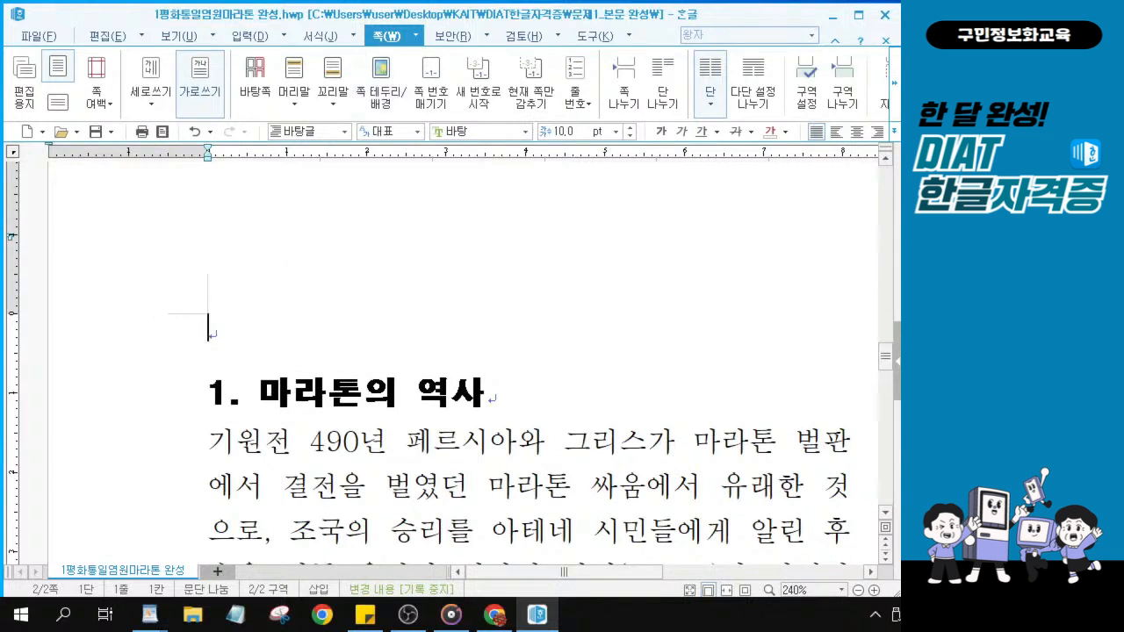
key(ctrl)
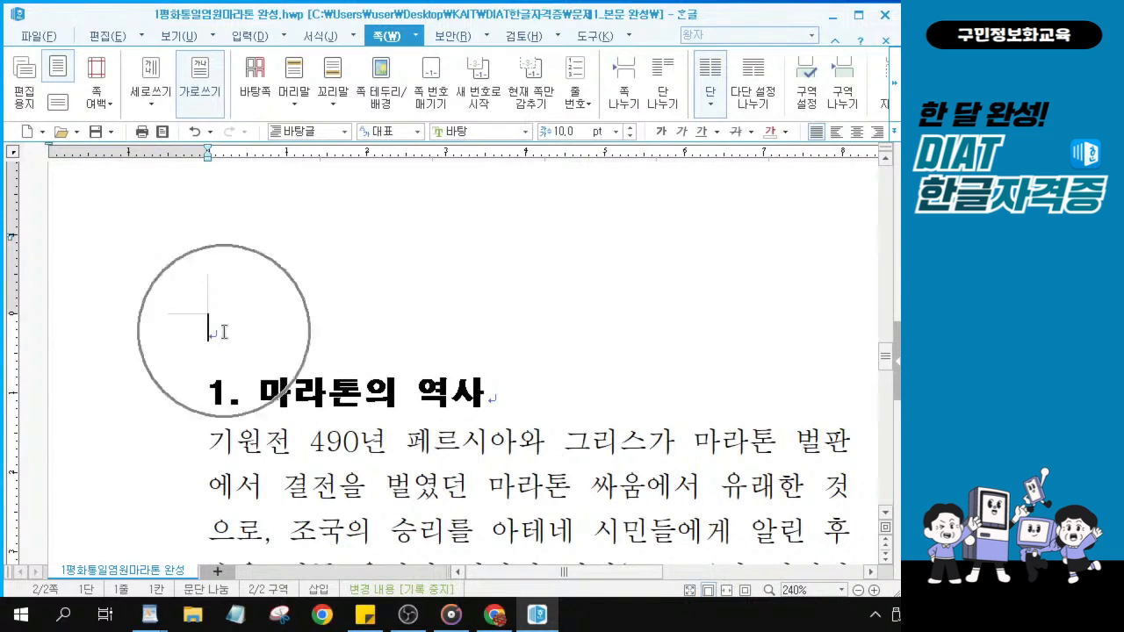
key(ctrl)
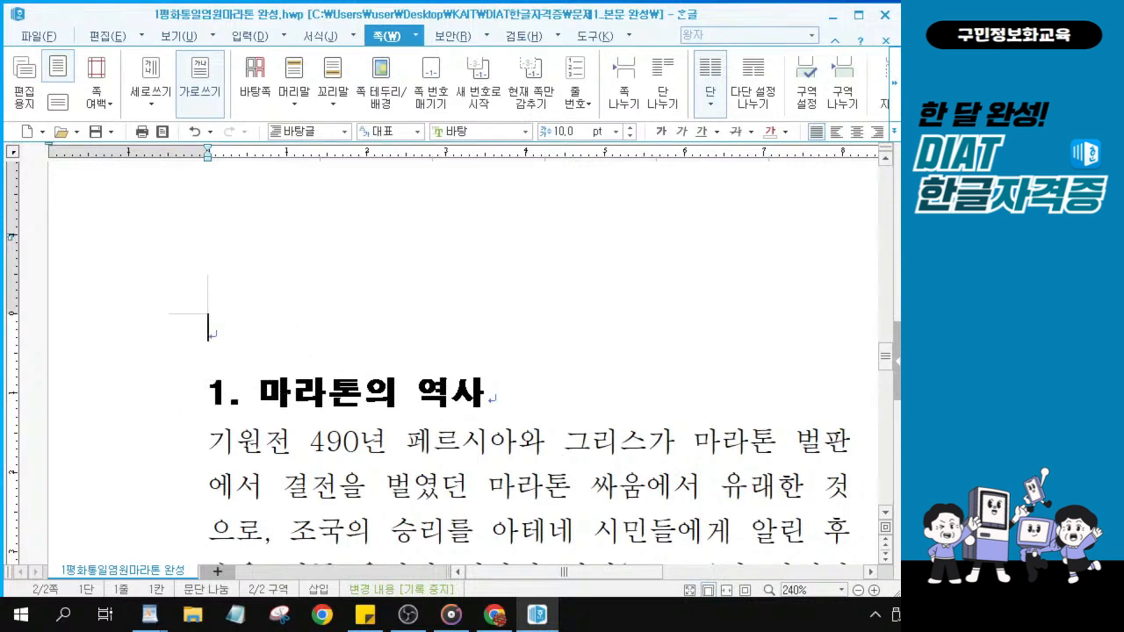
key(alt+Tab)
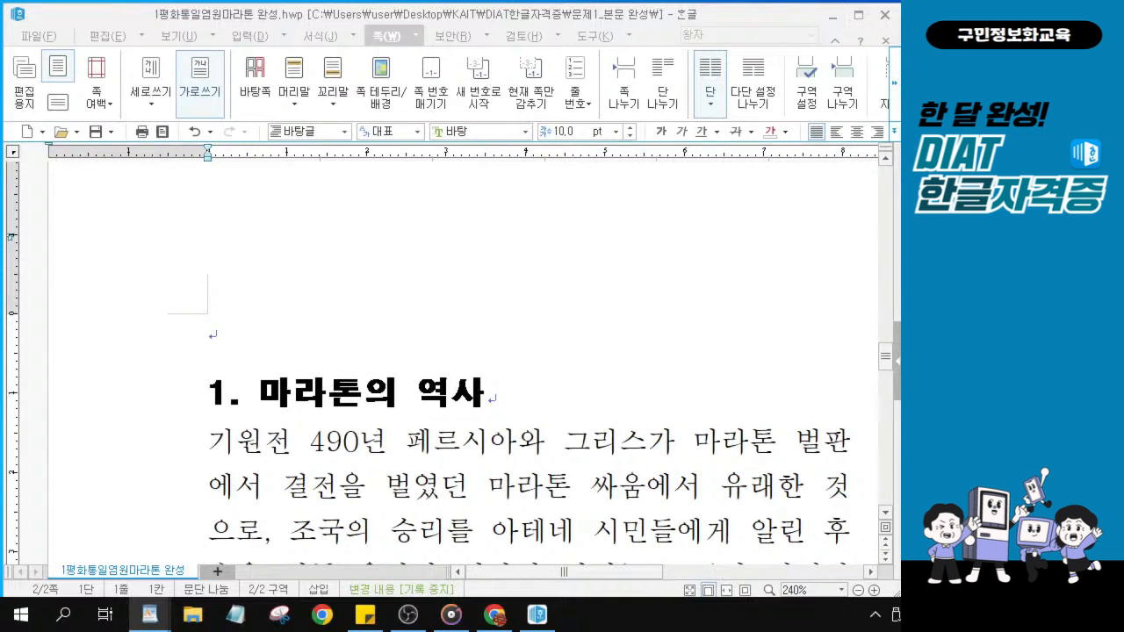
click(250, 36)
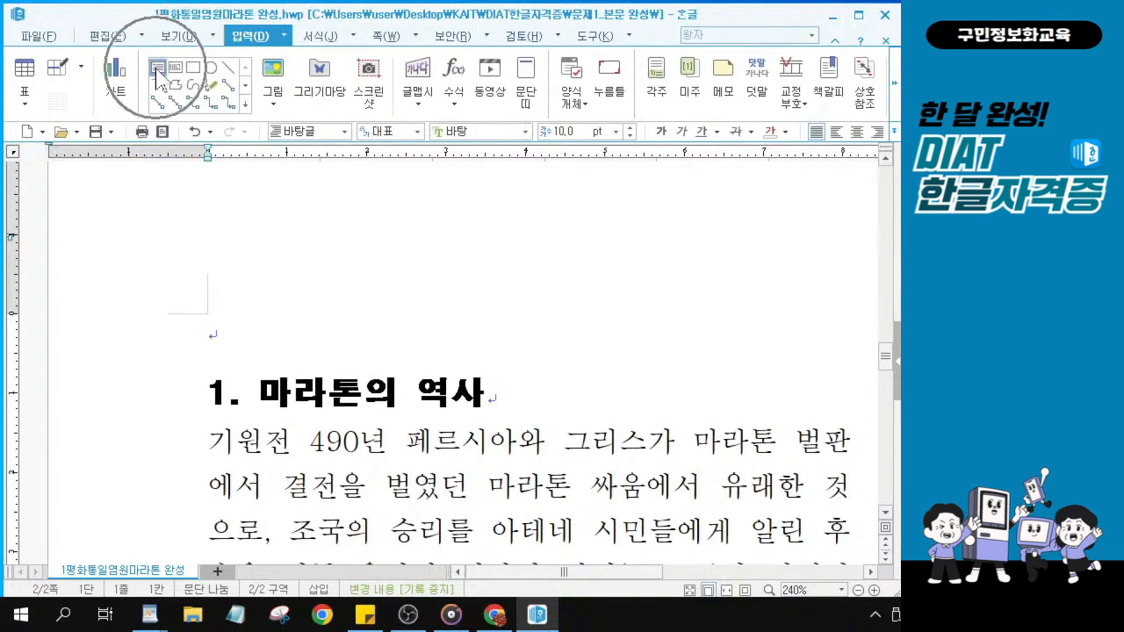
click(157, 73)
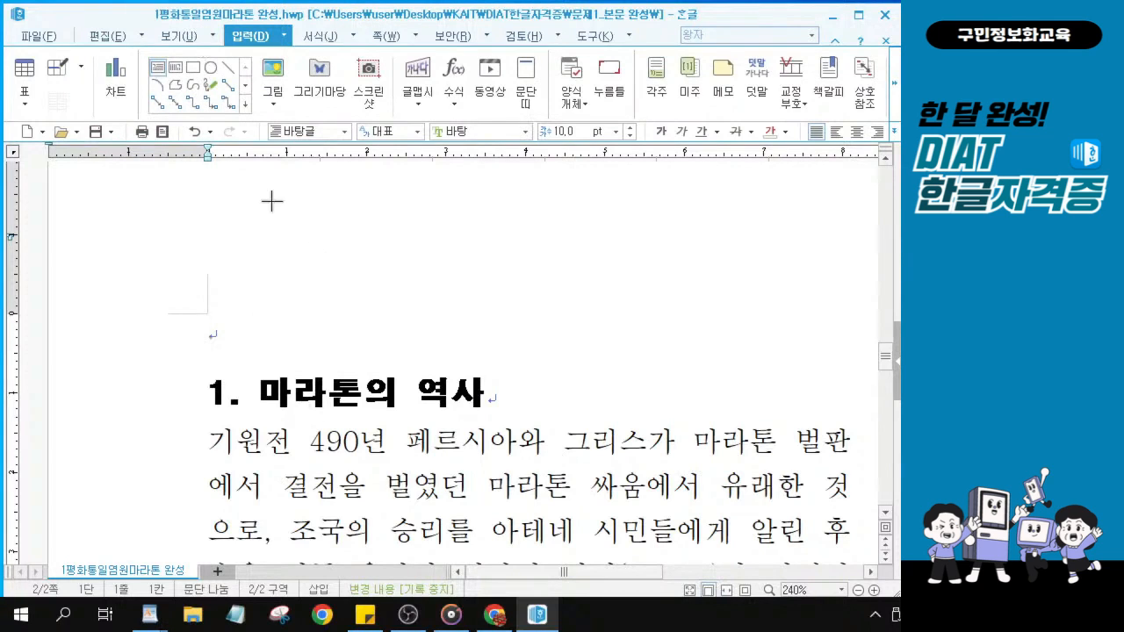
mouse_move(286, 314)
mouse_down()
mouse_move(579, 386)
mouse_move(585, 372)
mouse_up()
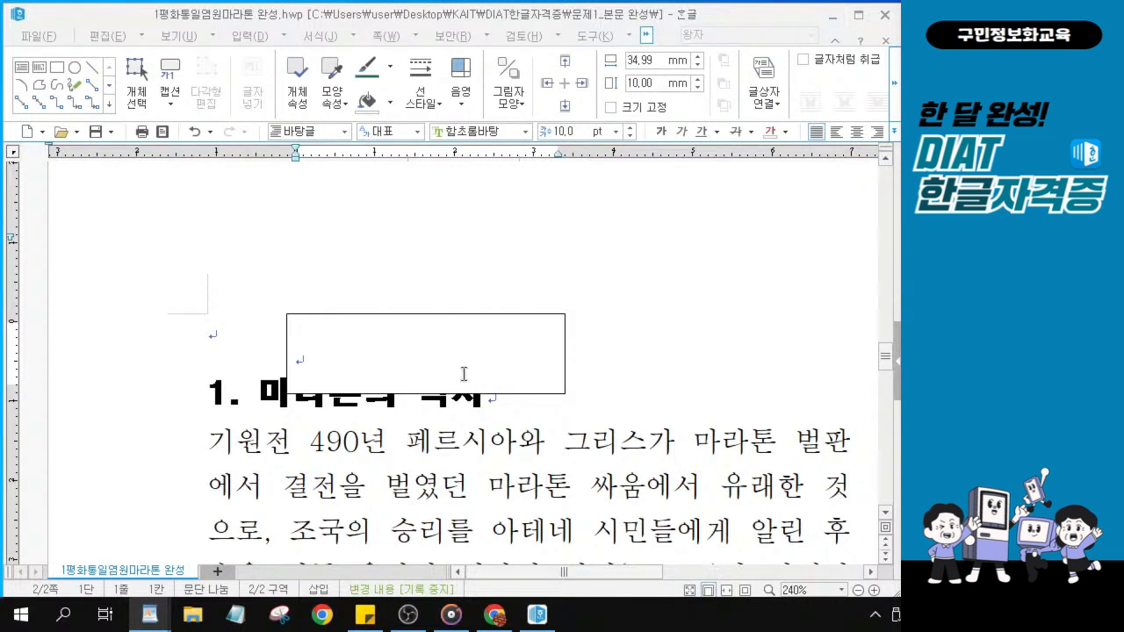
Set the text box's width to 50 mm and height to 12 mm, and have it treated as a character (글자처럼 취급).
click(450, 316)
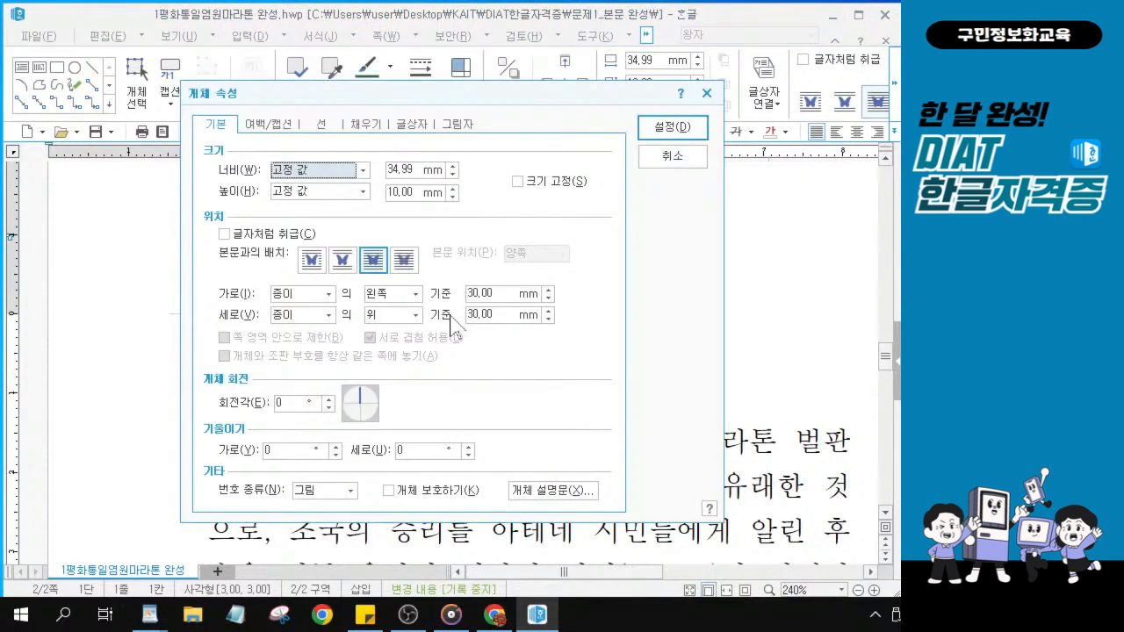
drag(502, 100, 496, 140)
click(208, 132)
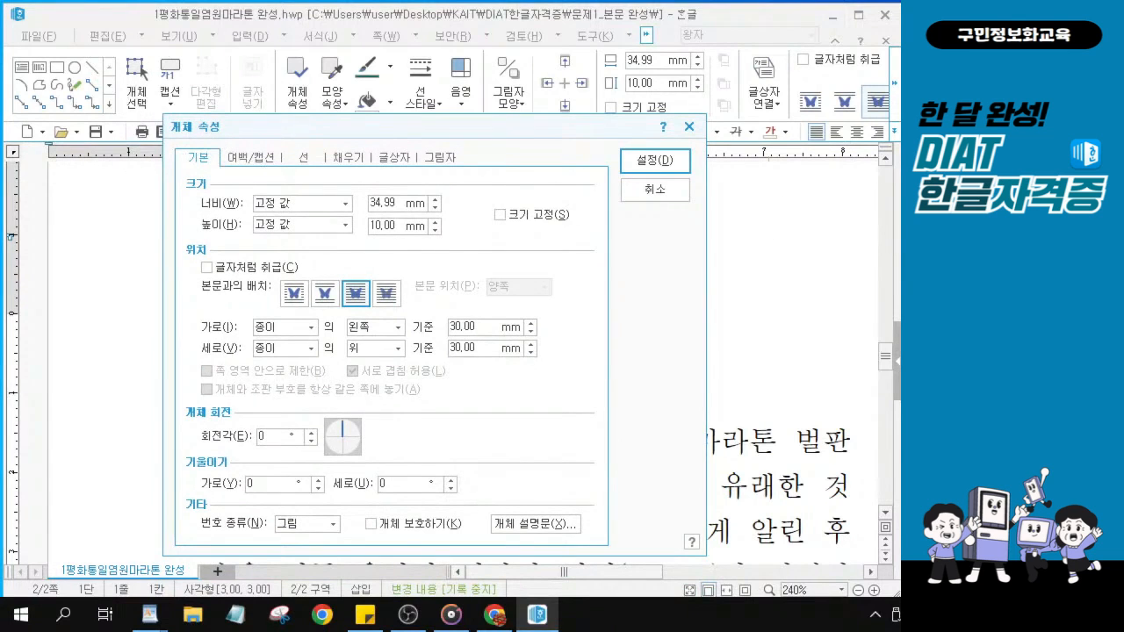
key(alt+Tab)
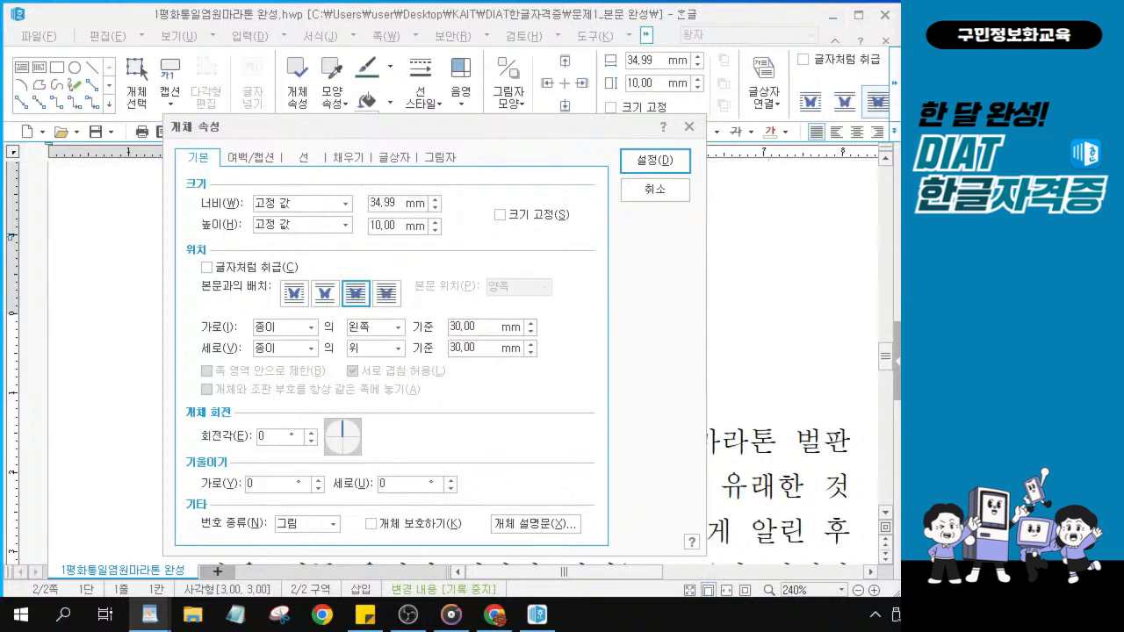
click(382, 204)
drag(392, 203, 370, 226)
text(50)
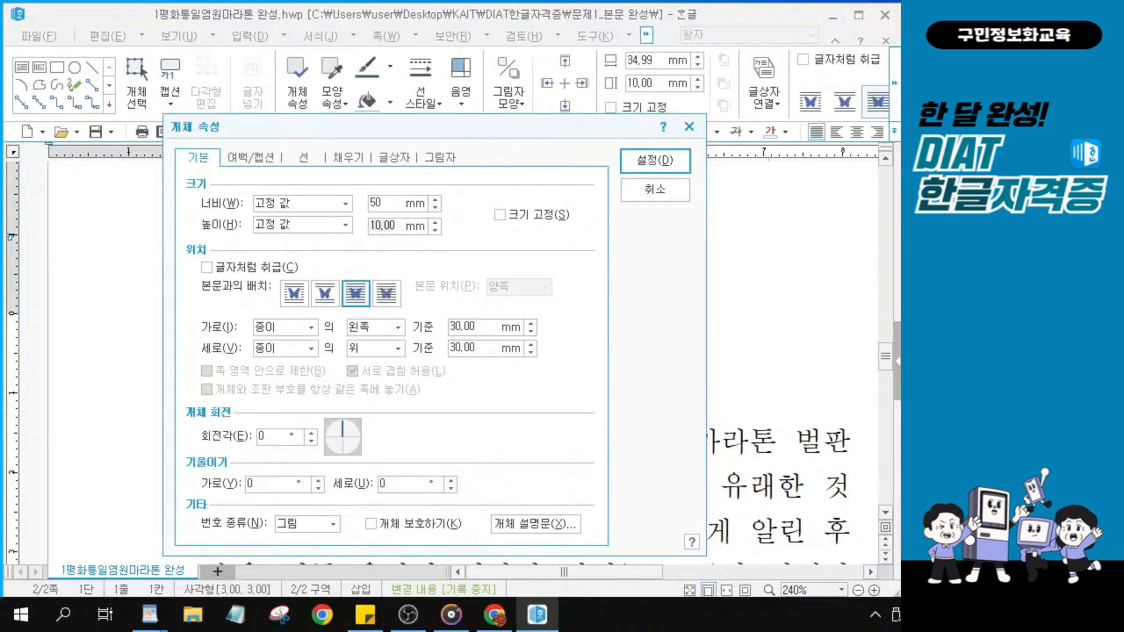
text(12)
click(208, 267)
key(alt+Tab)
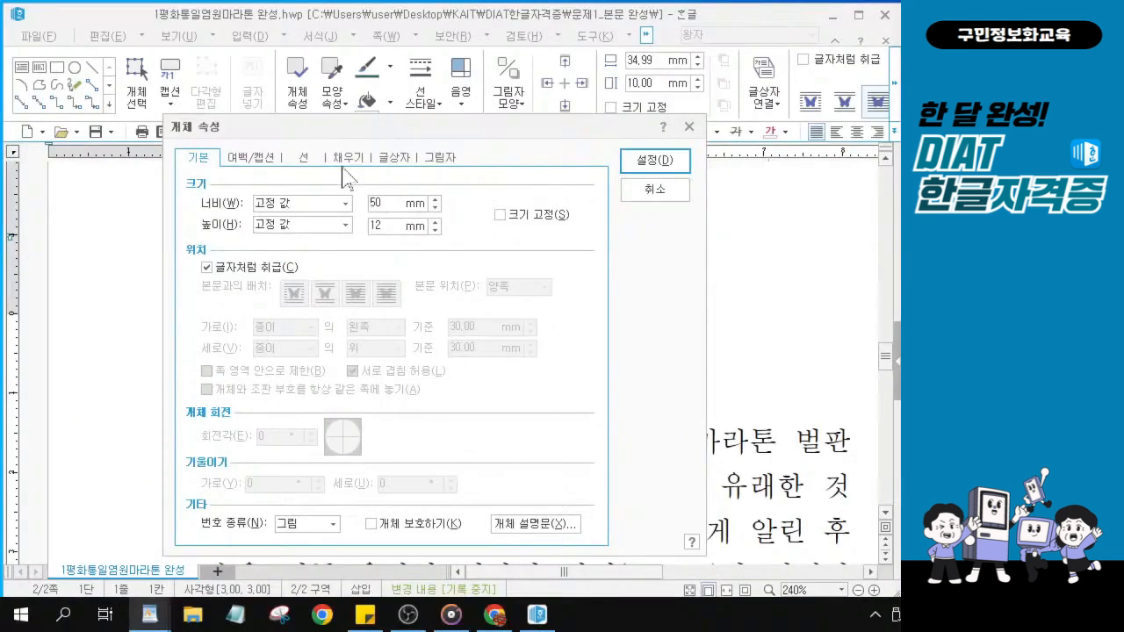
Set the text box's outline thickness to 0.5 mm and its corners to the rounded shape (둥근 모양).
click(208, 112)
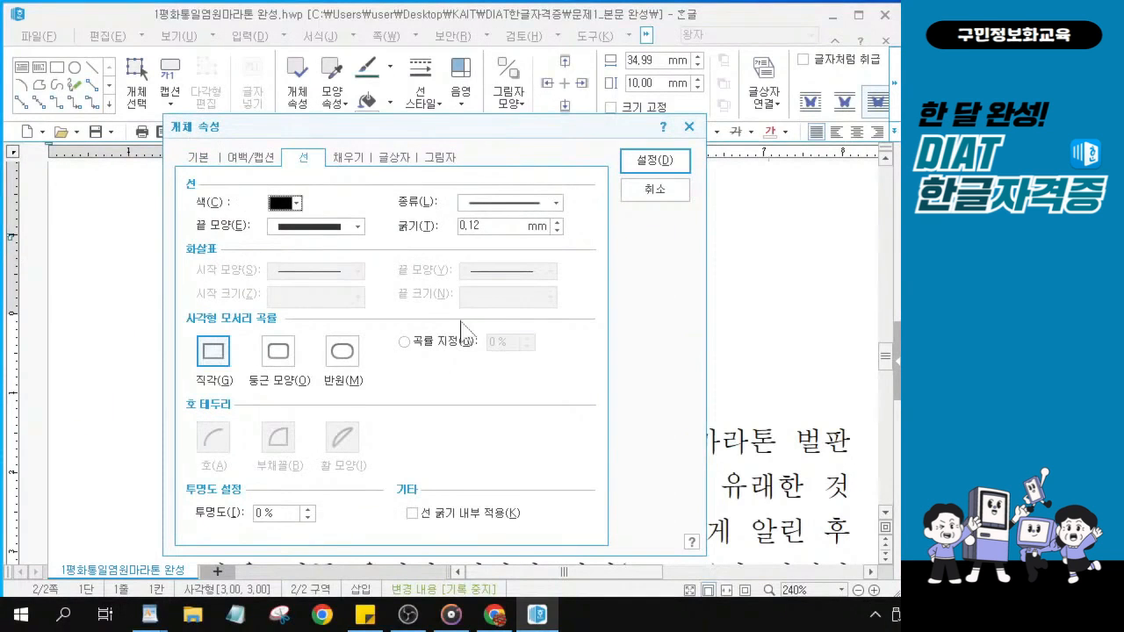
click(491, 225)
key(BackSpace)
key(BackSpace)
key(BackSpace)
key(BackSpace)
text(0,5)
click(277, 353)
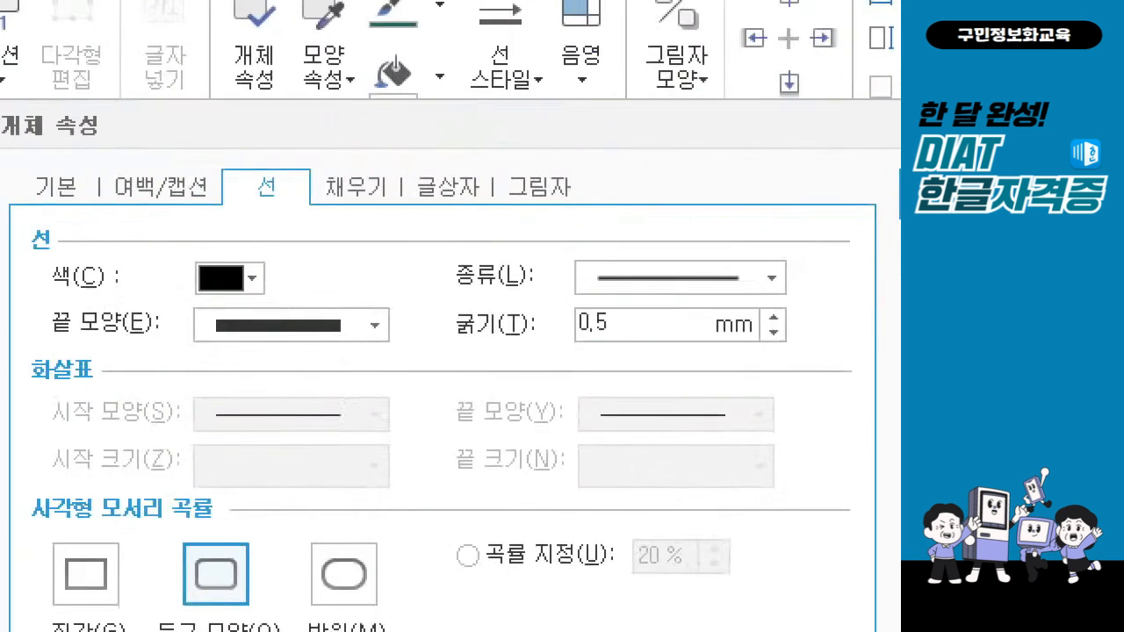
click(378, 191)
mouse_move(150, 91)
mouse_down()
mouse_move(346, 147)
mouse_move(325, 152)
mouse_up()
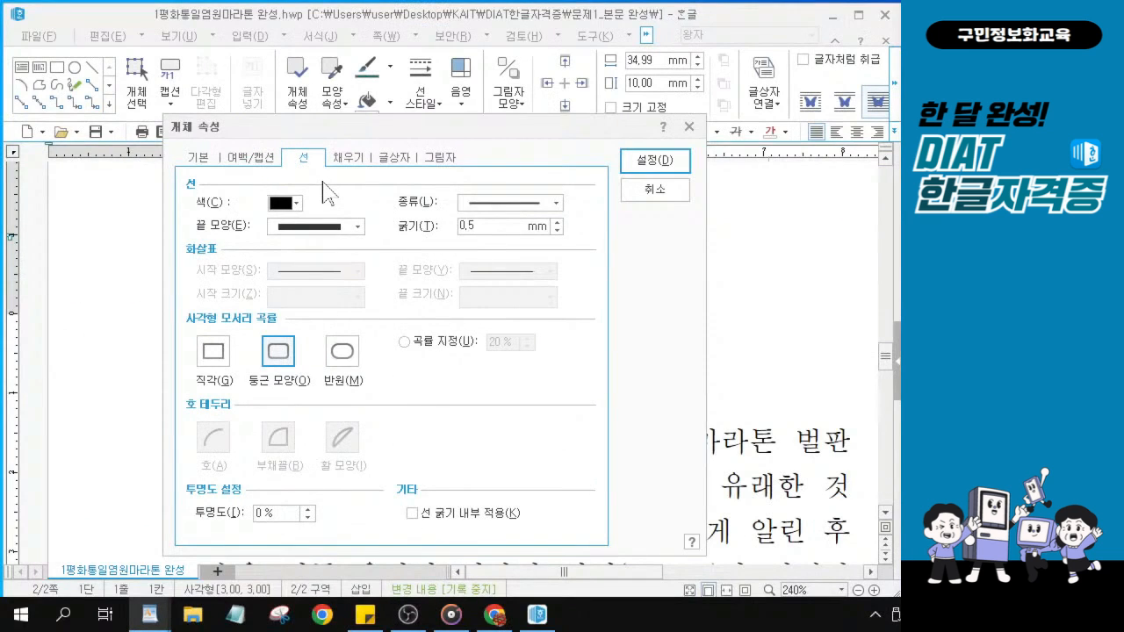
mouse_move(268, 133)
mouse_down()
mouse_move(305, 178)
mouse_move(331, 183)
mouse_up()
drag(541, 244, 820, 318)
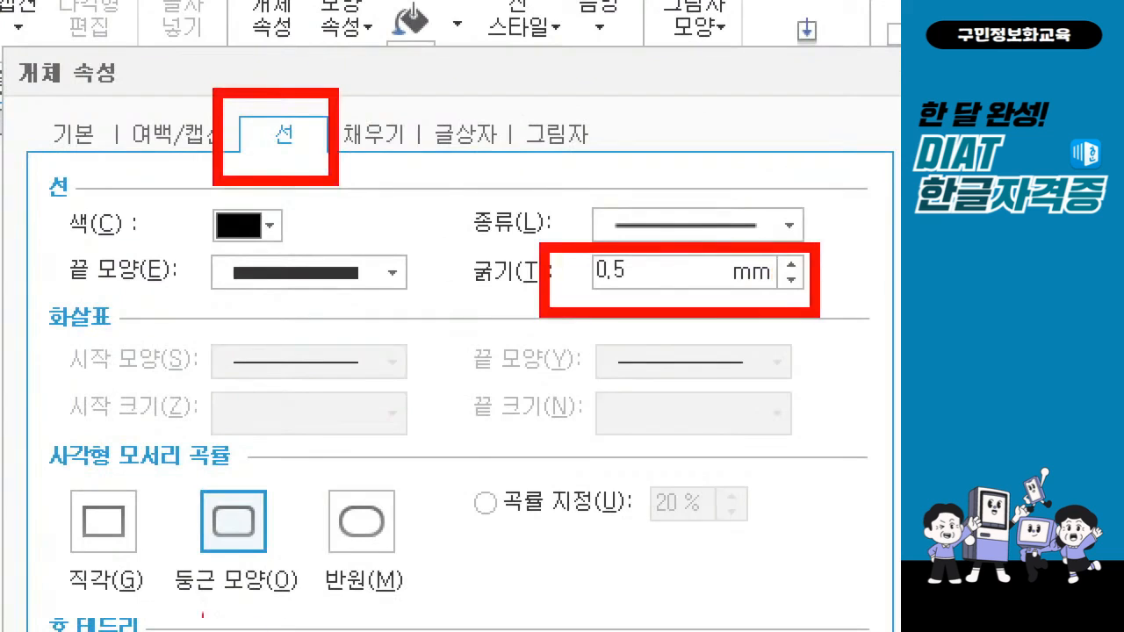
drag(156, 455, 314, 608)
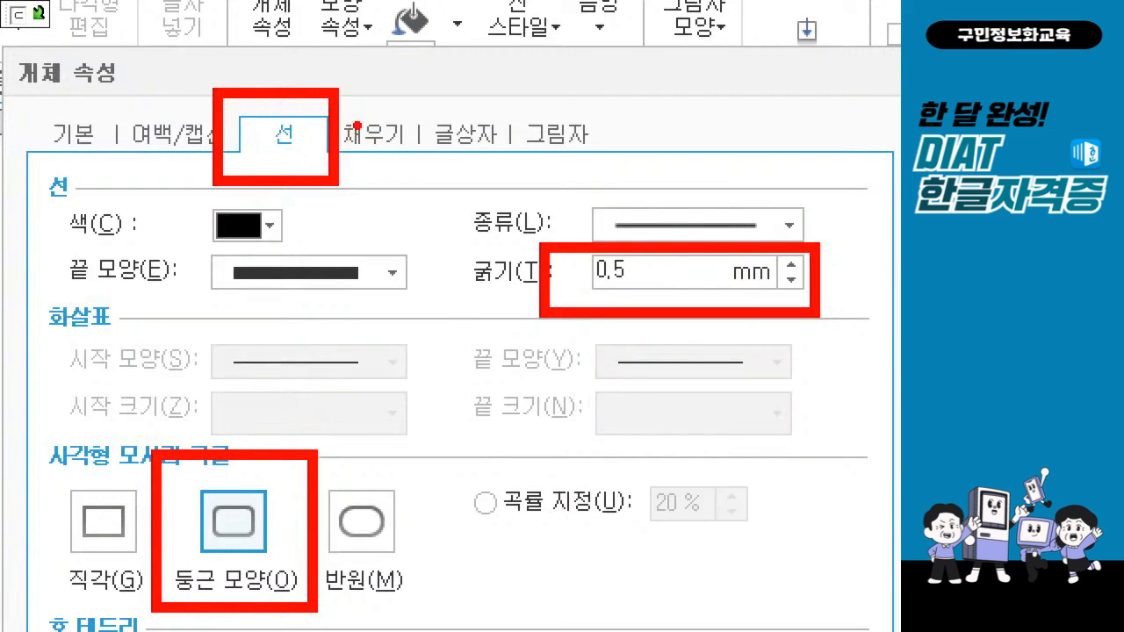
drag(357, 112, 444, 63)
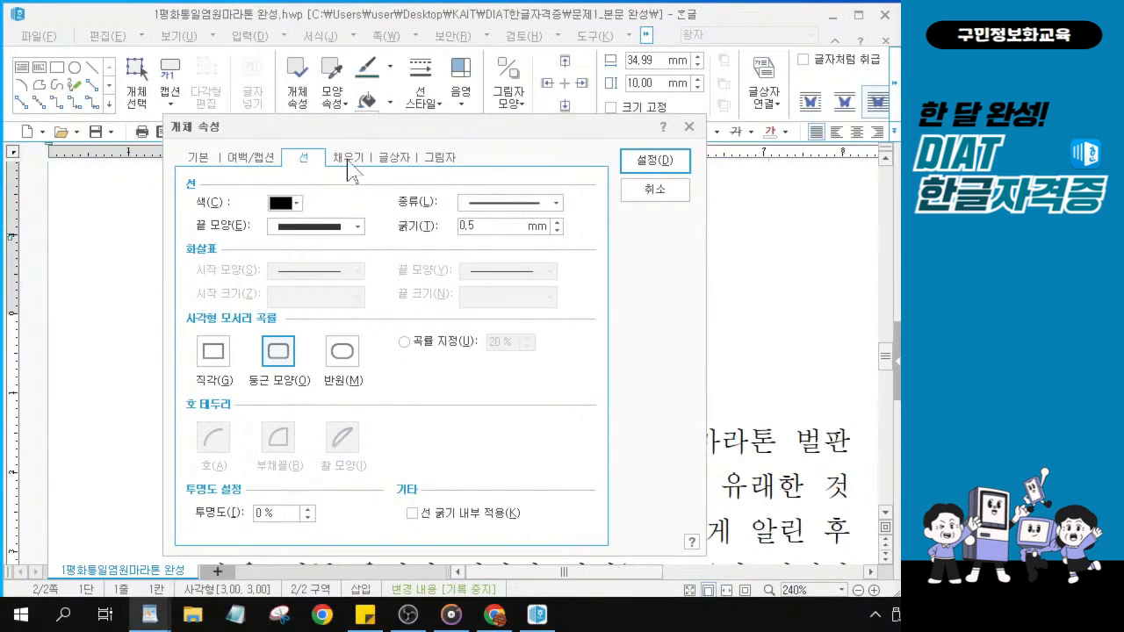
Fill the text box with the solid yellow-orange colour from the 기본 colour theme and apply the object properties.
click(349, 162)
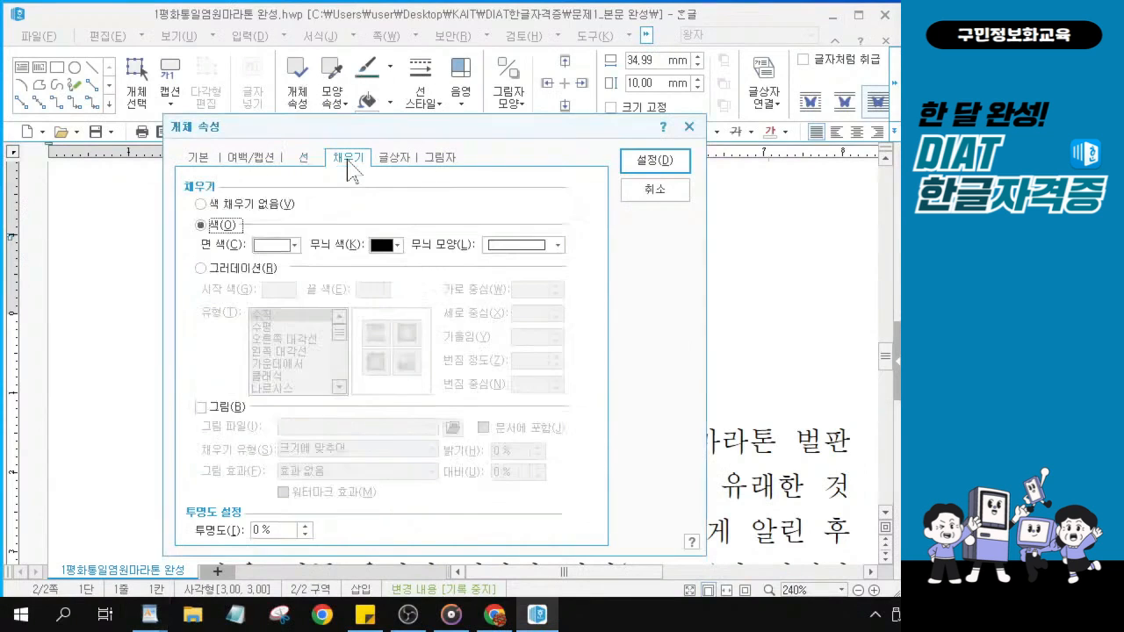
click(296, 245)
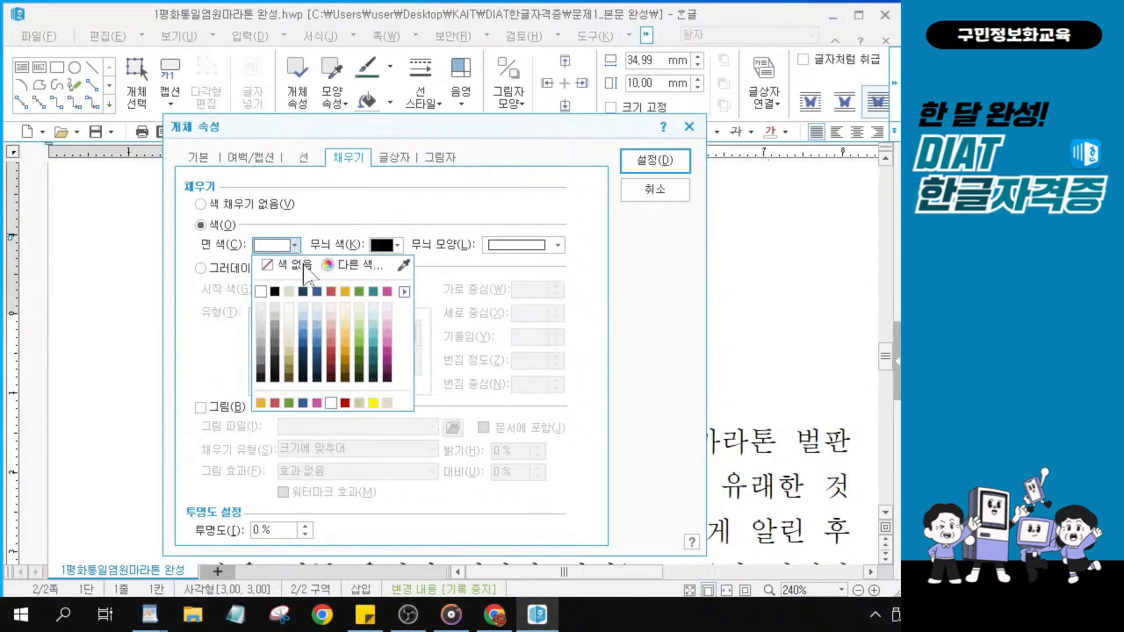
click(345, 293)
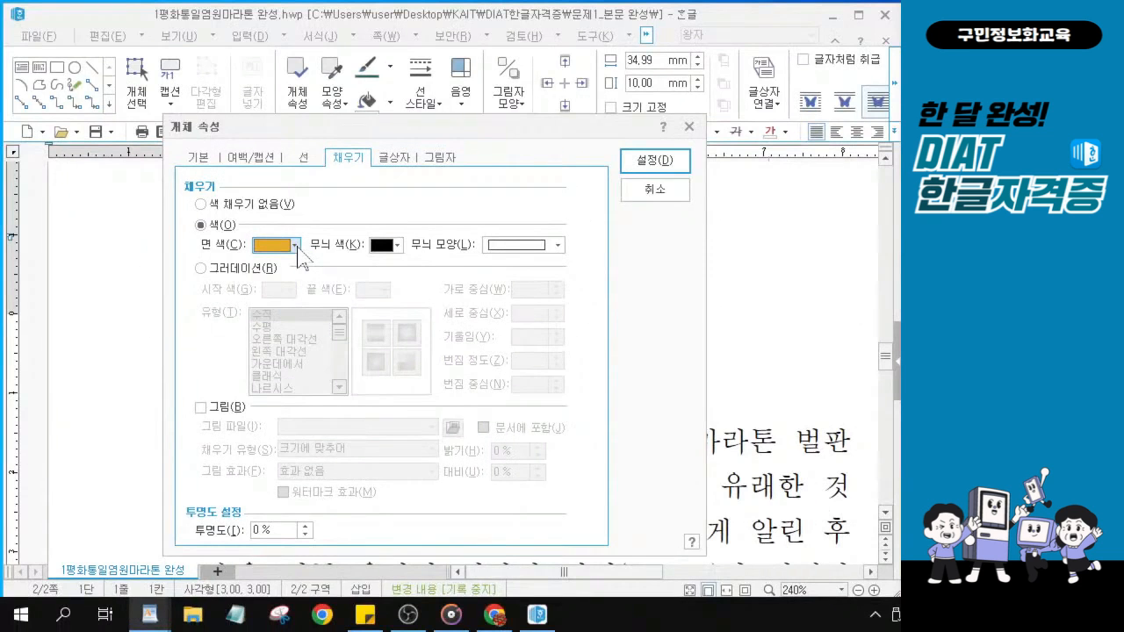
click(297, 256)
click(404, 292)
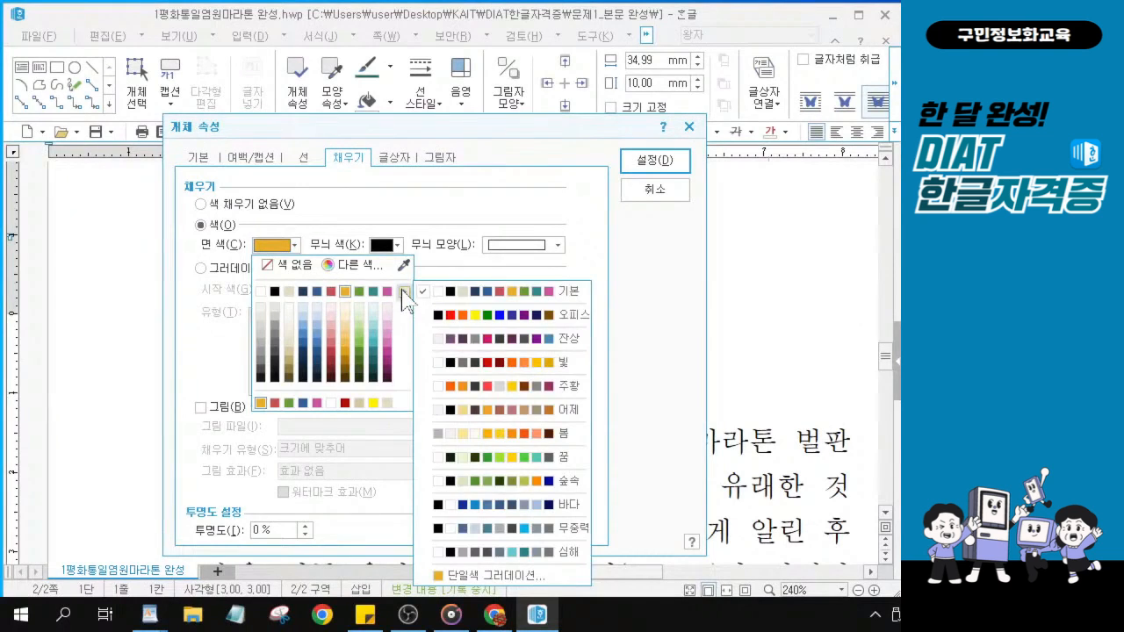
click(475, 318)
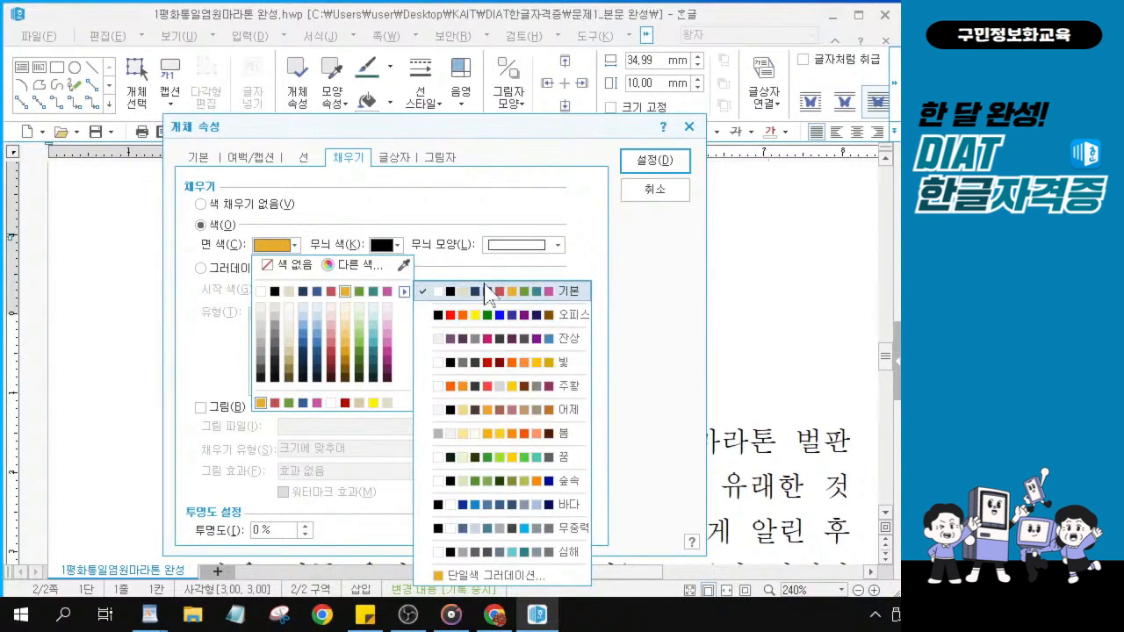
click(475, 290)
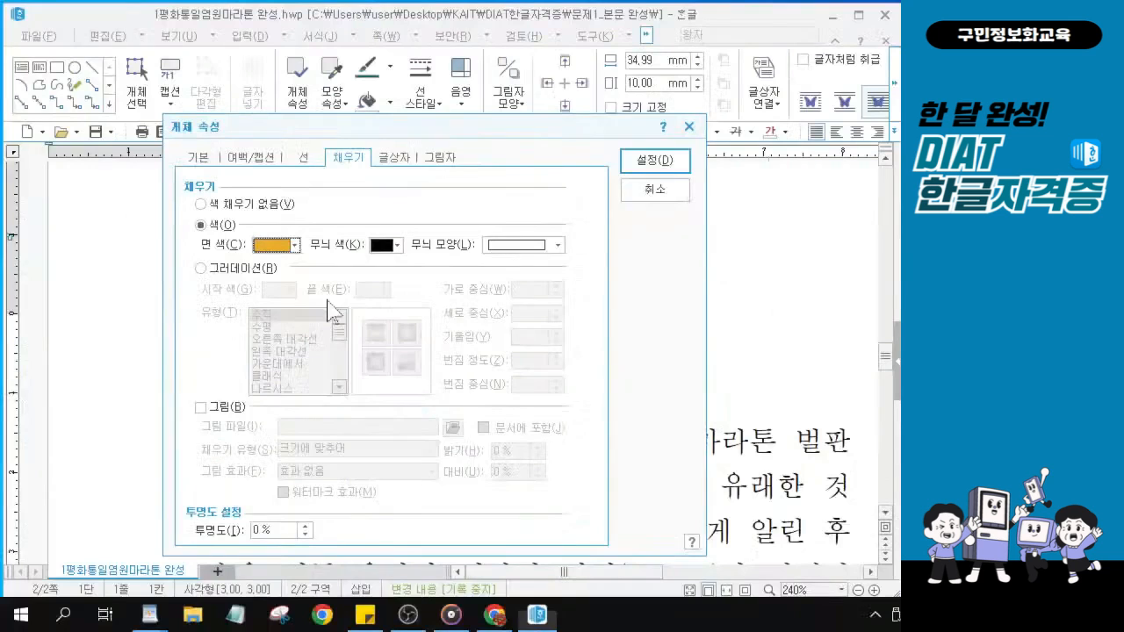
click(640, 170)
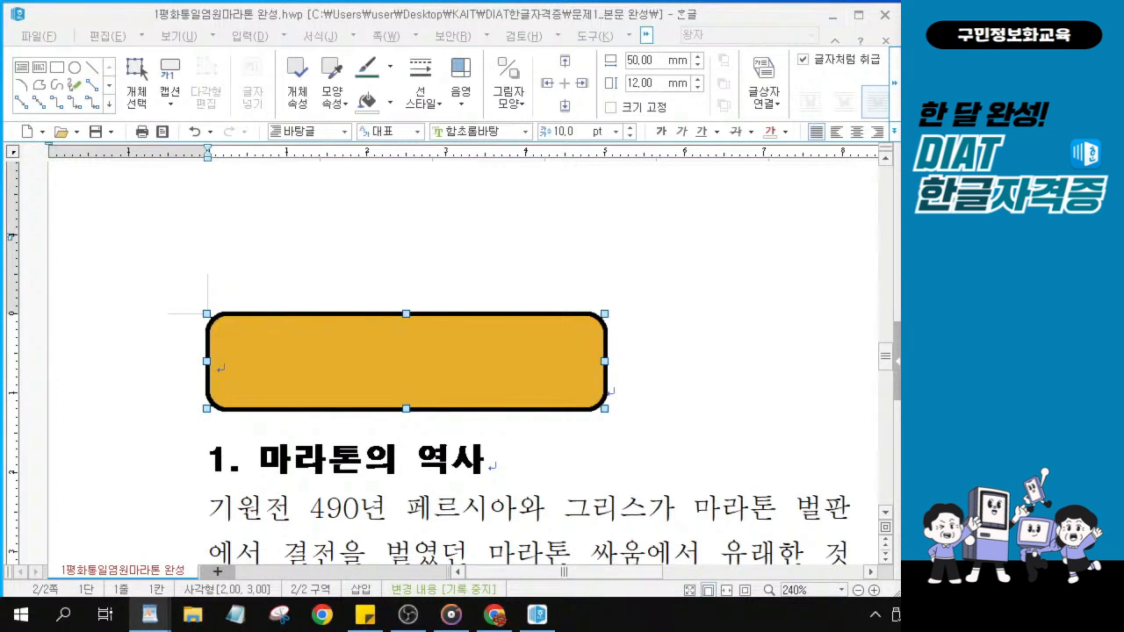
Centre-align the paragraph that holds the orange text box.
click(633, 398)
click(633, 398)
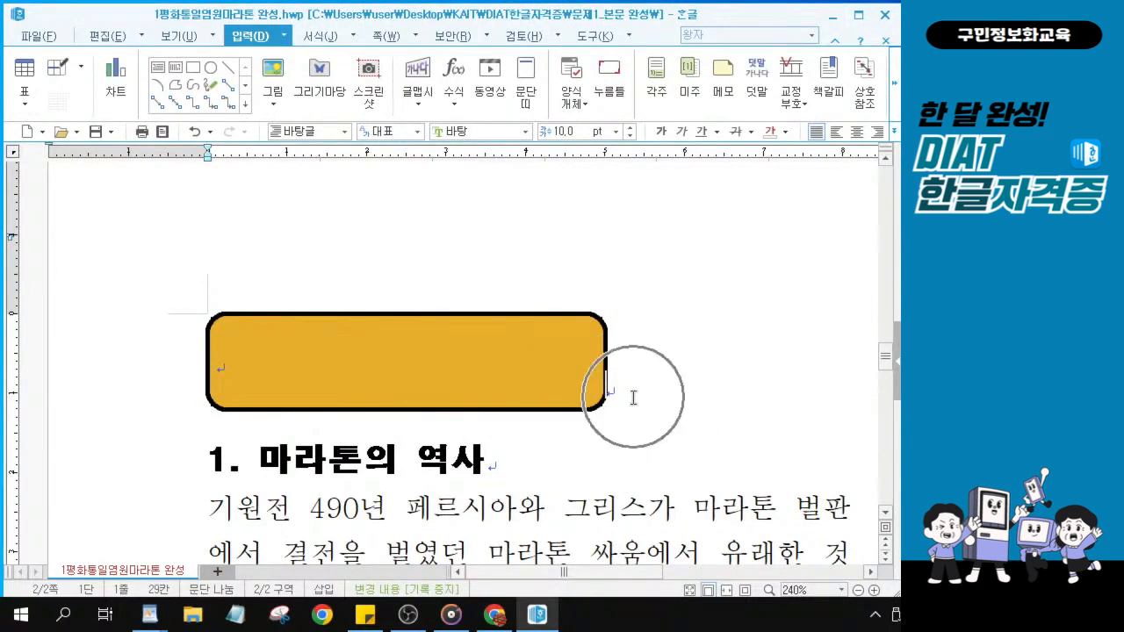
click(633, 398)
click(633, 398)
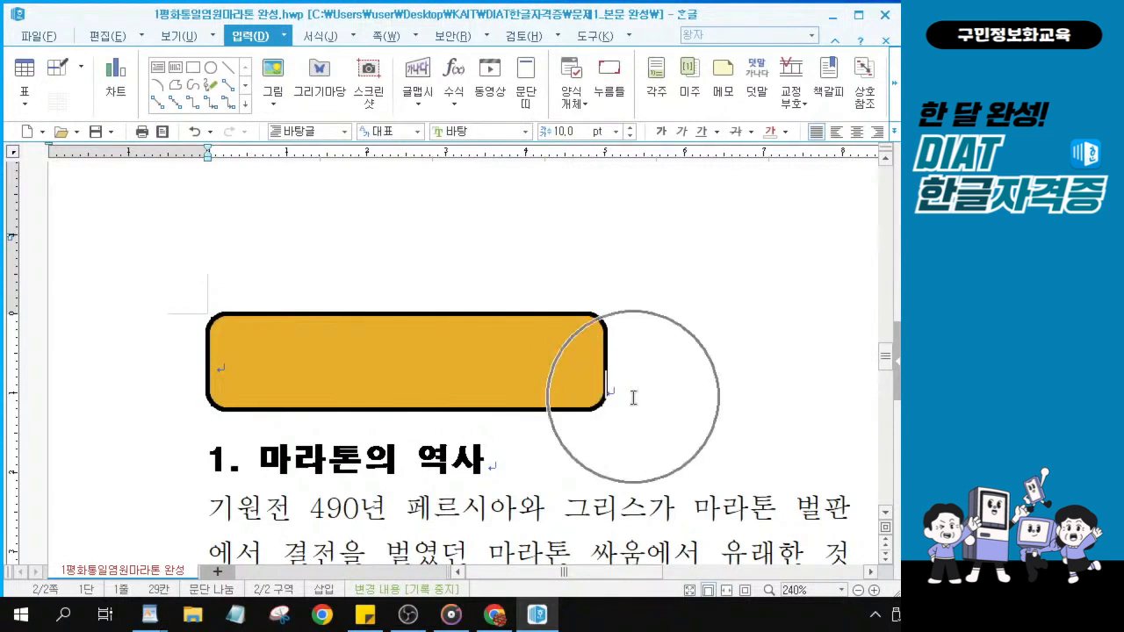
click(633, 398)
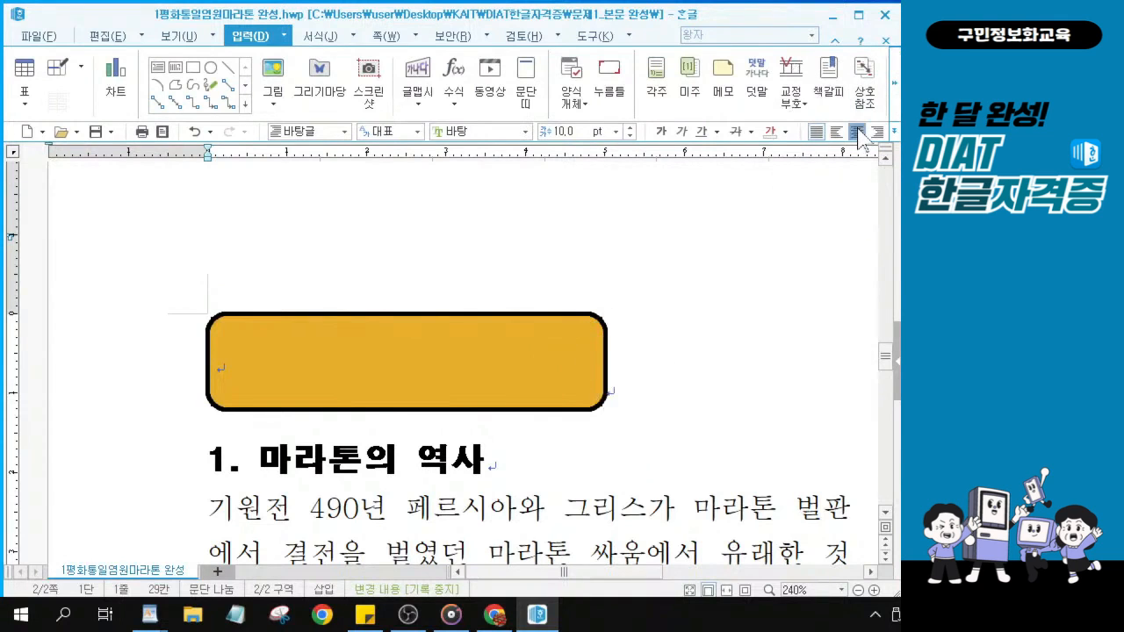
click(859, 132)
key(ctrl)
key(ctrl)
key(ctrl)
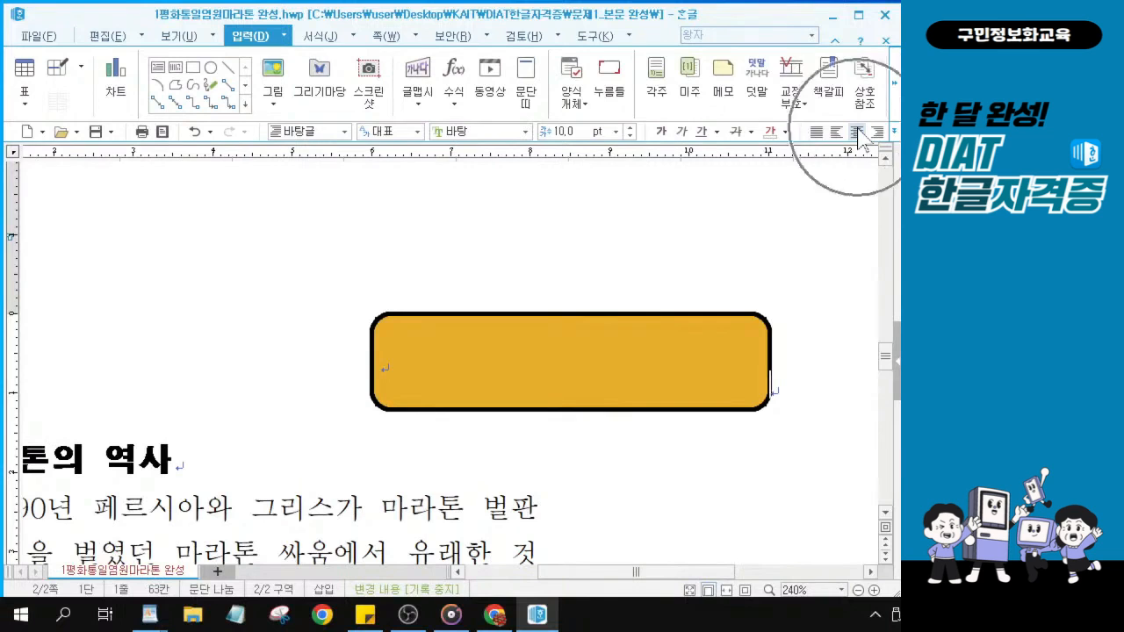
key(ctrl)
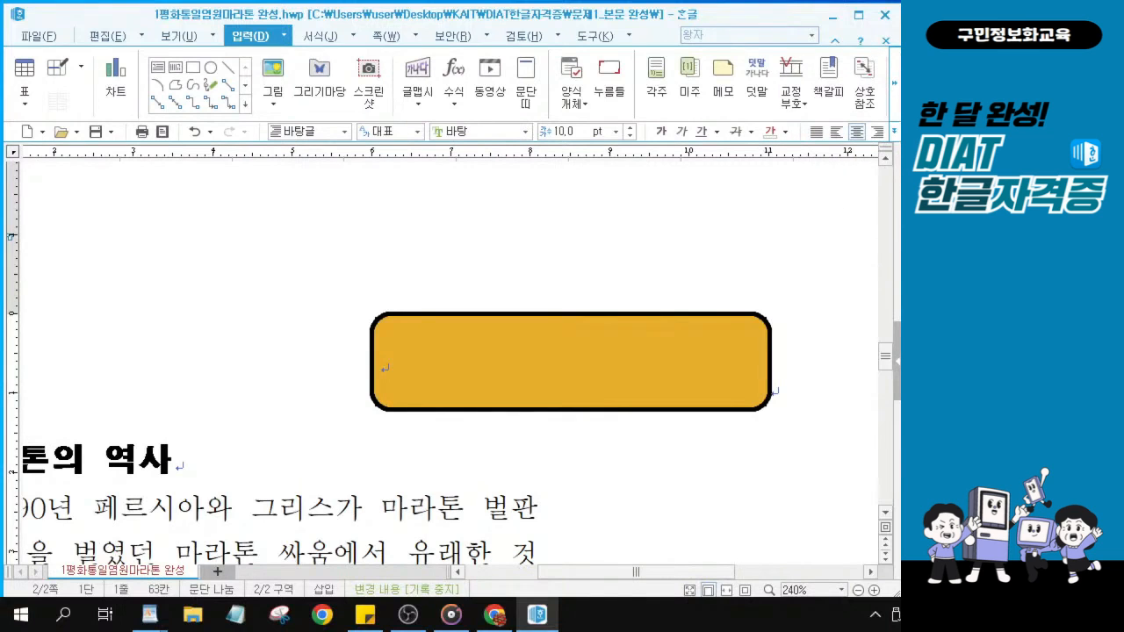
key(alt+Tab)
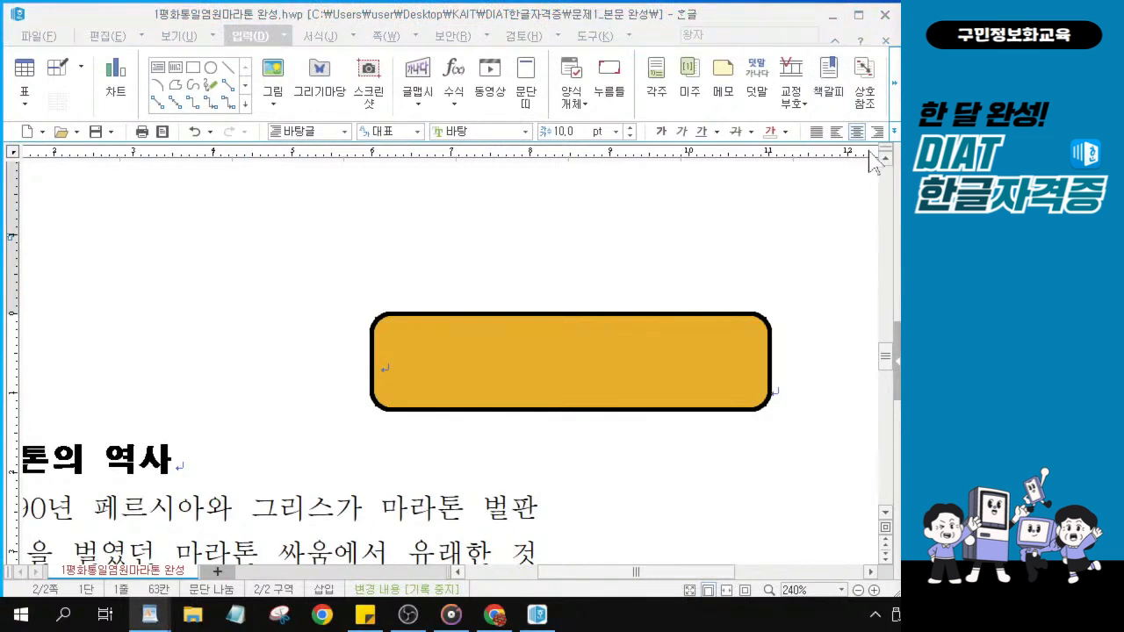
key(ctrl)
key(ctrl)
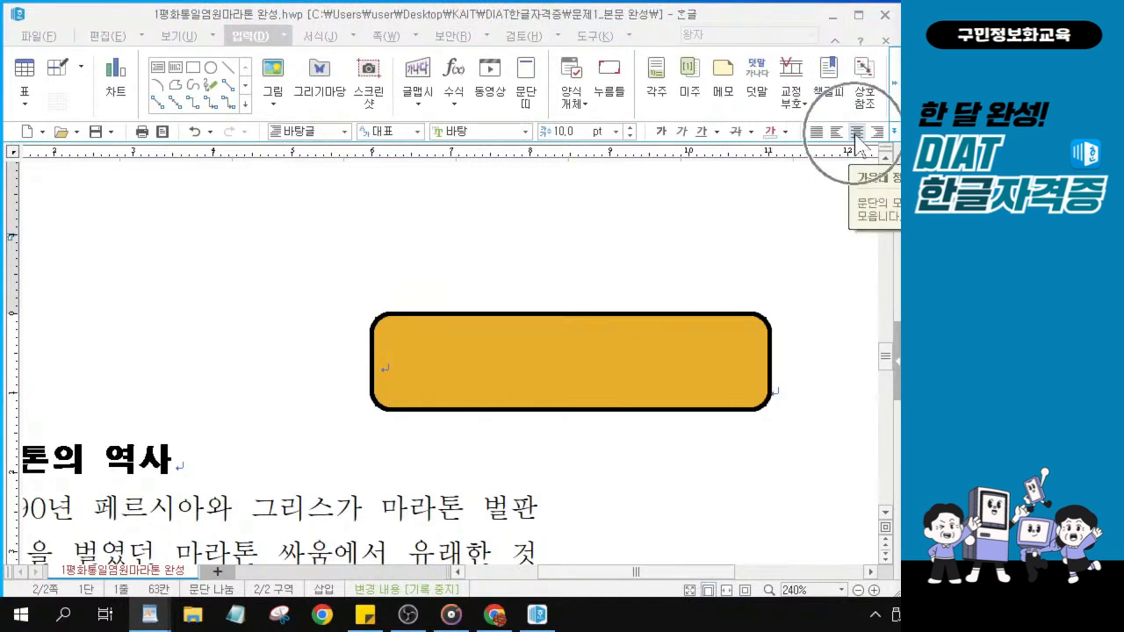
key(ctrl)
Set the font inside the empty orange text box to 휴먼옛체, chosen from all fonts (모든 글꼴).
click(386, 364)
key(ctrl)
key(ctrl)
key(ctrl)
key(ctrl)
key(ctrl)
key(ctrl)
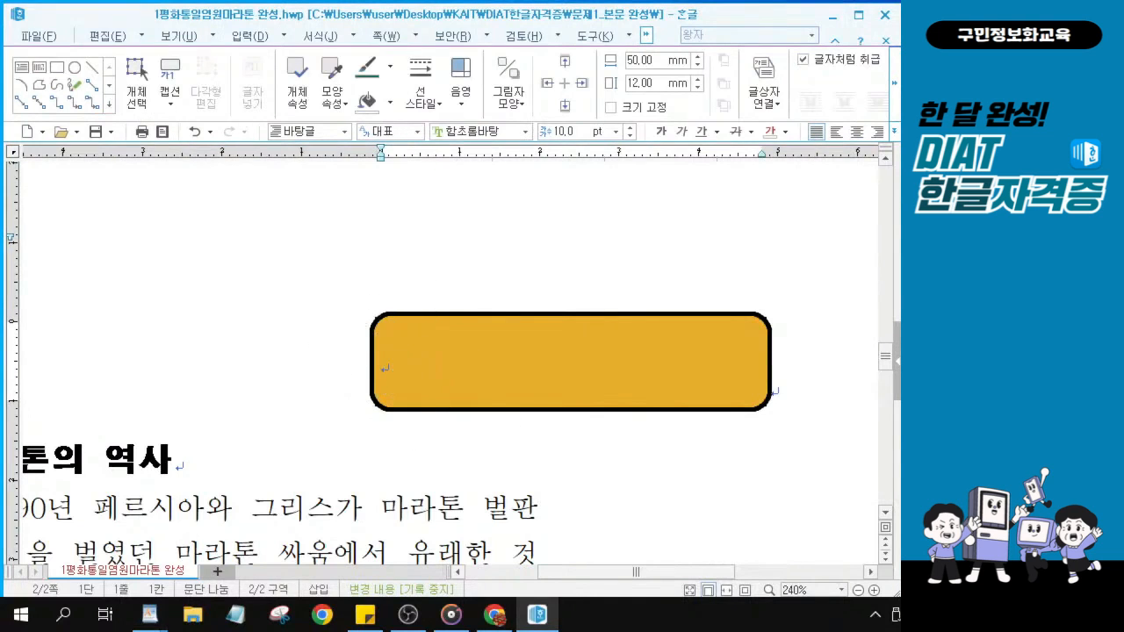
key(alt+Tab)
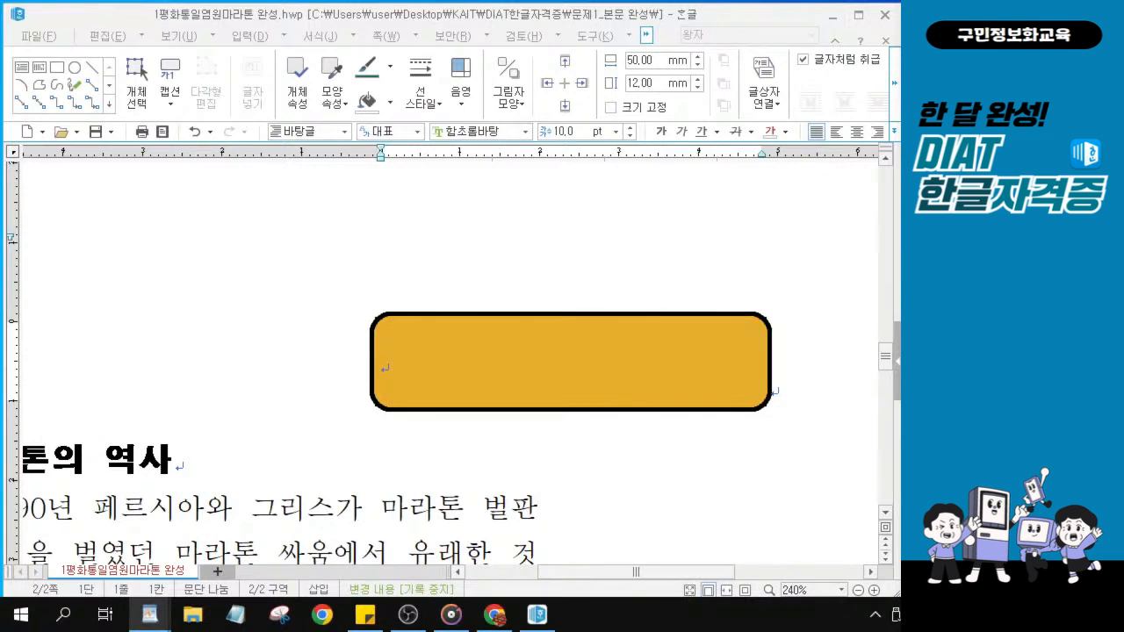
click(526, 132)
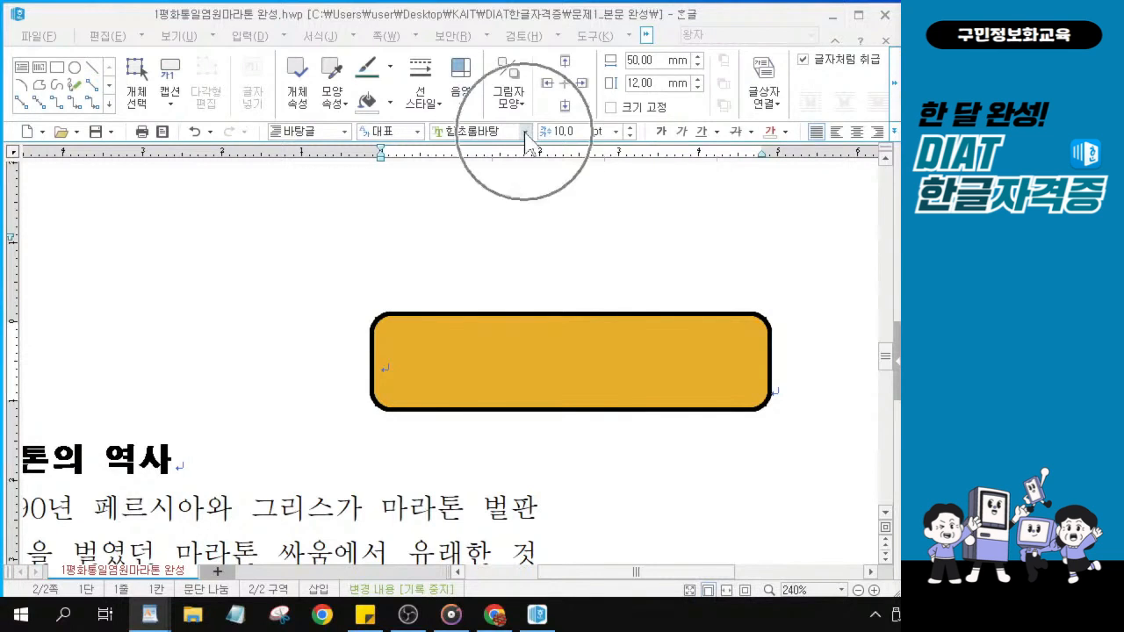
click(526, 132)
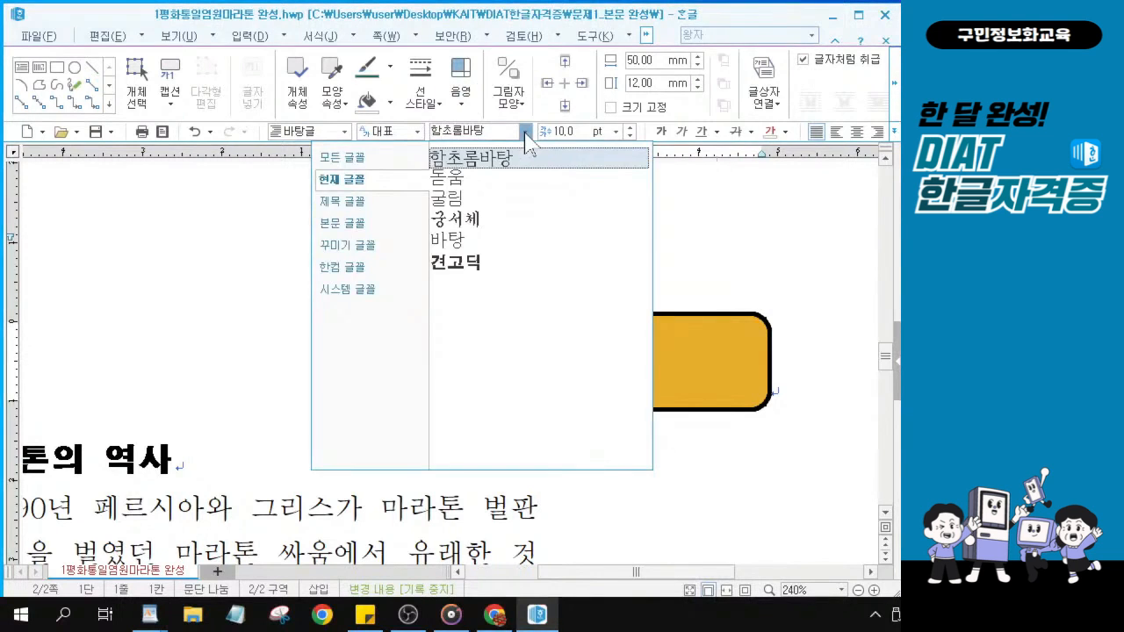
click(376, 159)
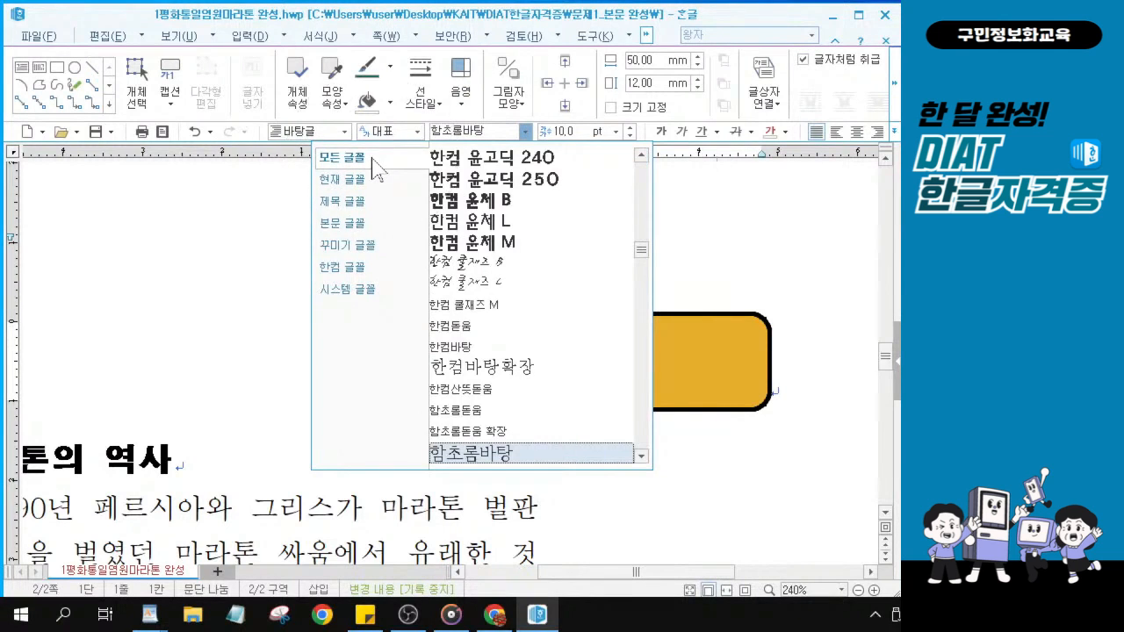
key(ctrl)
key(ctrl)
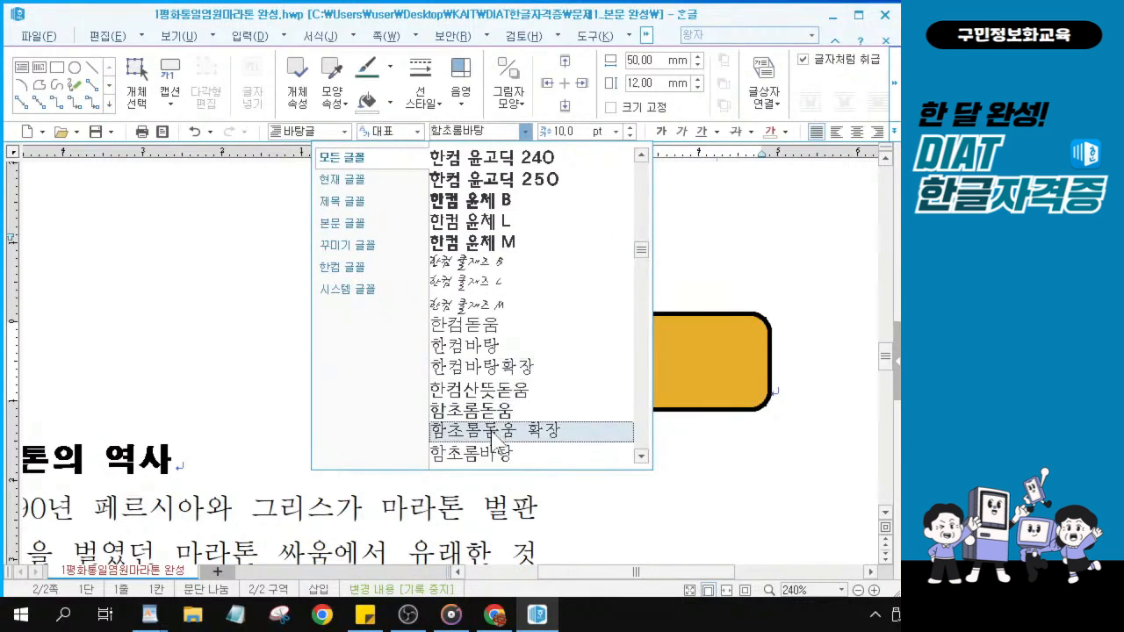
scroll(497, 444, down, 1)
scroll(492, 409, down, 1)
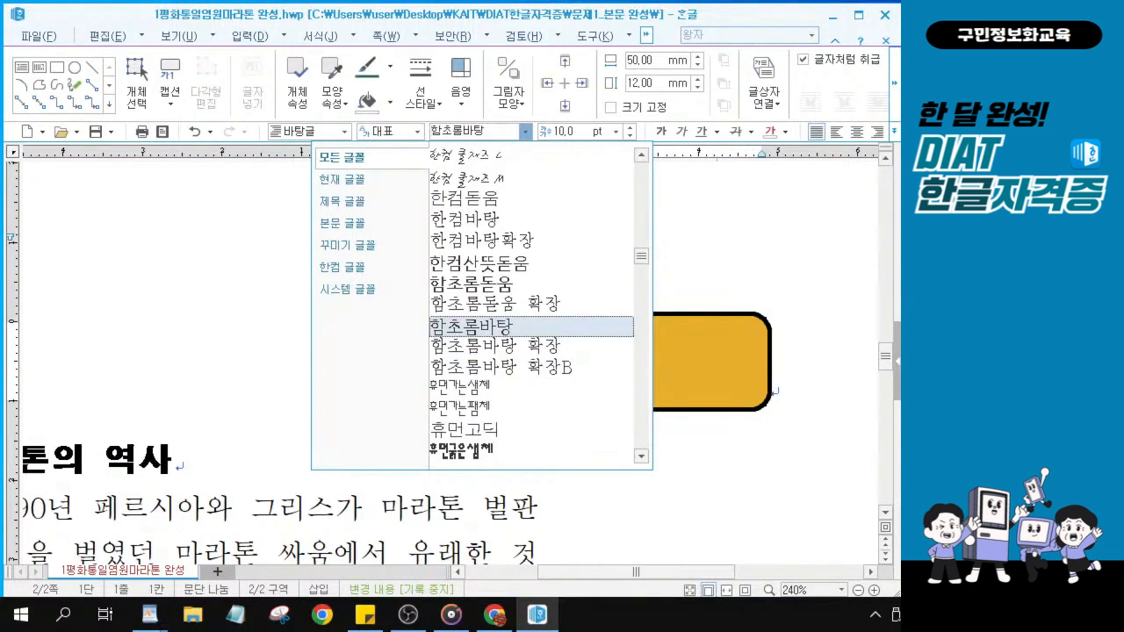
key(alt+Tab)
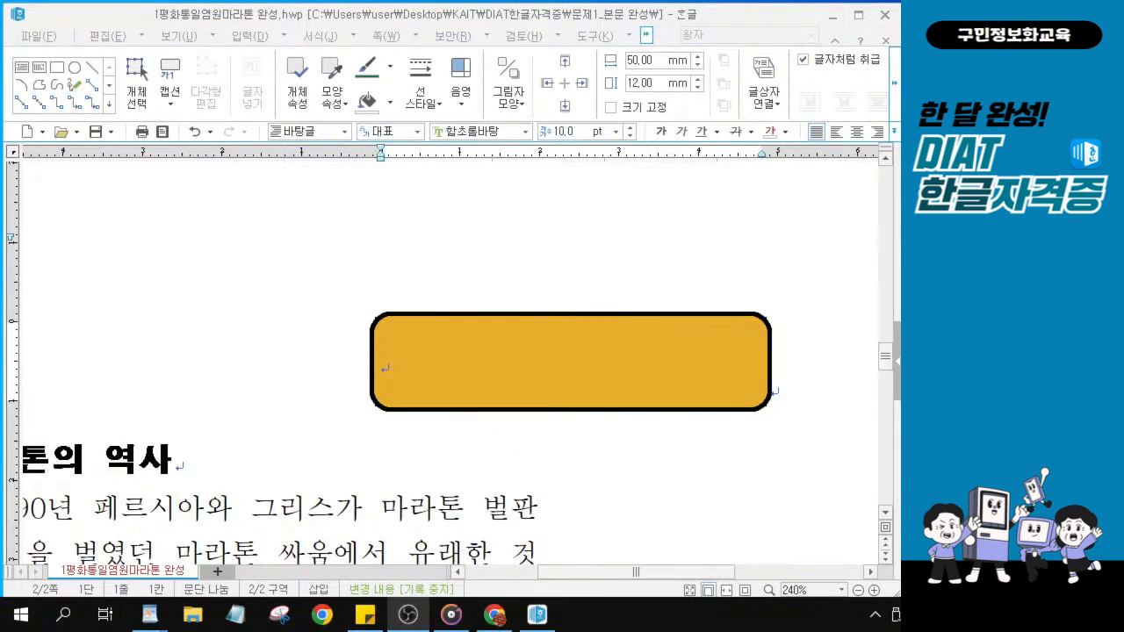
click(527, 131)
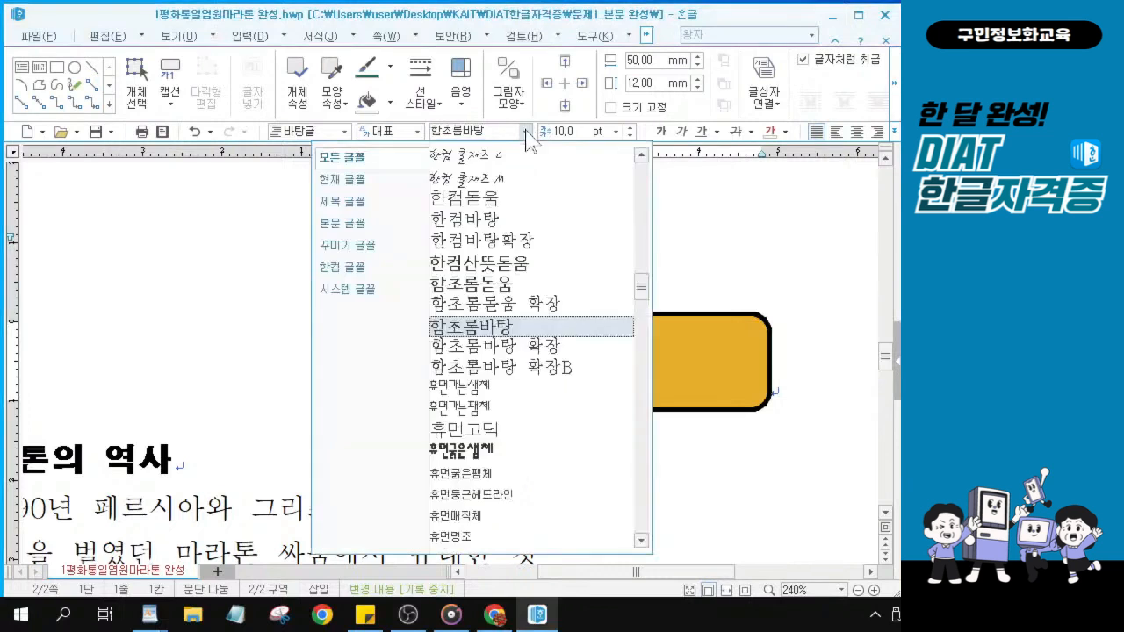
scroll(520, 367, down, 2)
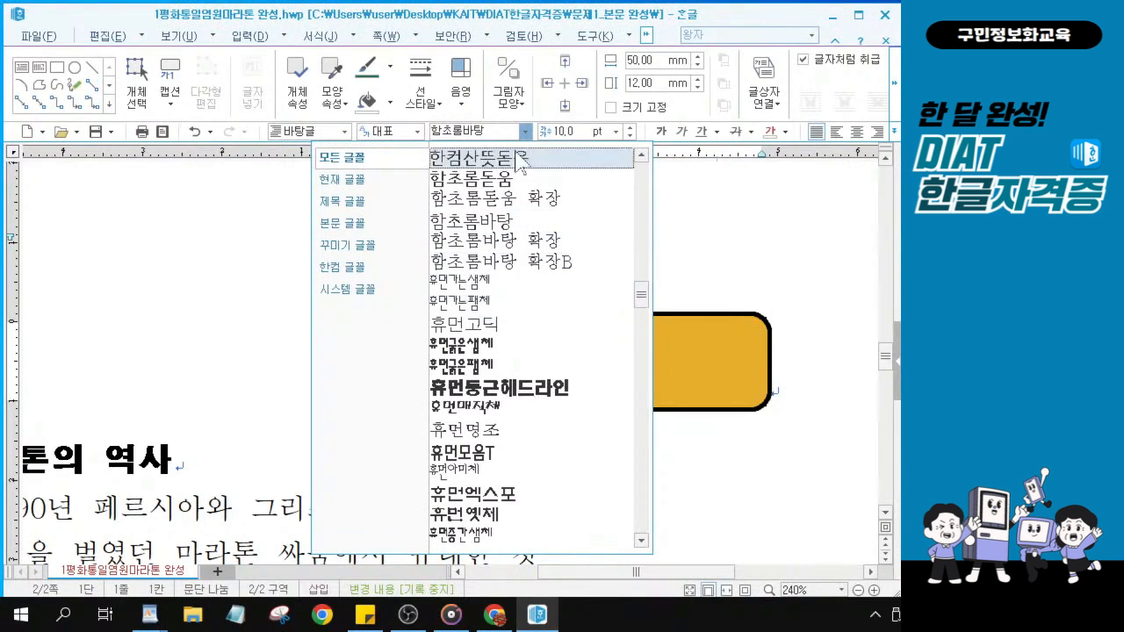
scroll(507, 344, down, 2)
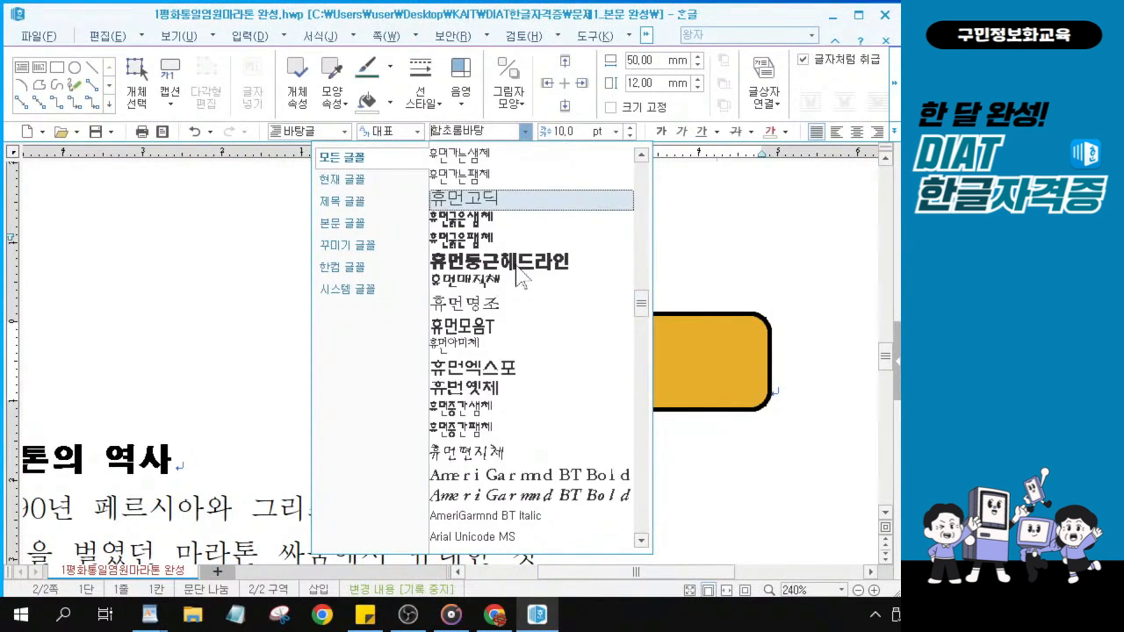
scroll(518, 281, down, 1)
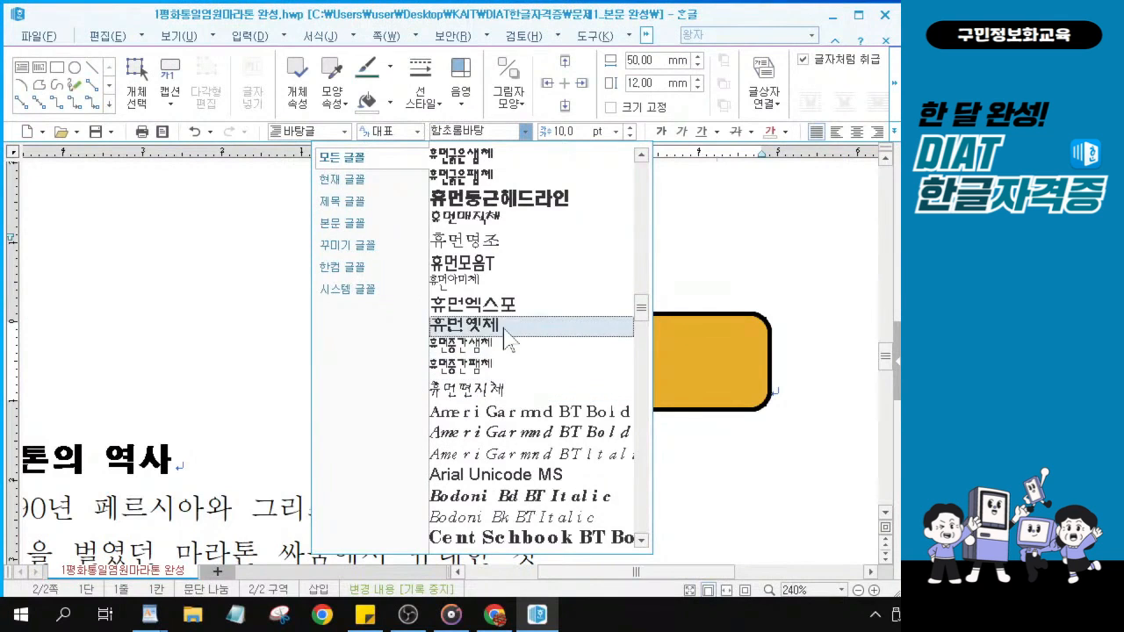
click(512, 331)
click(512, 331)
click(512, 331)
click(511, 331)
click(512, 331)
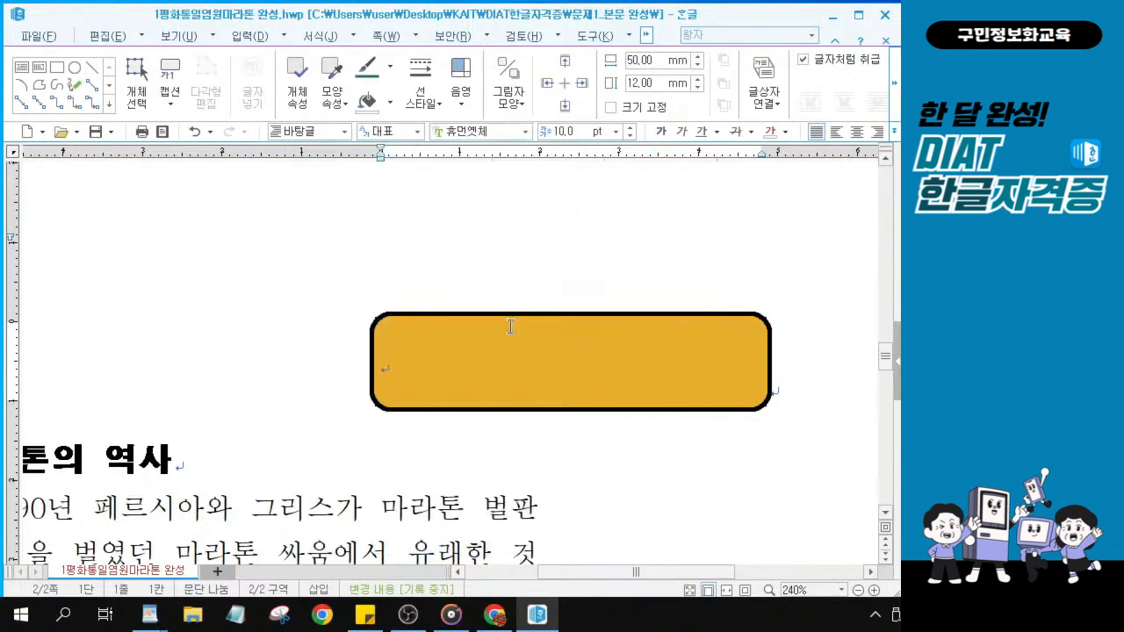
Set the text box's font size to 18 pt and centre-align its paragraph.
click(566, 132)
text(18)
key(Return)
click(858, 132)
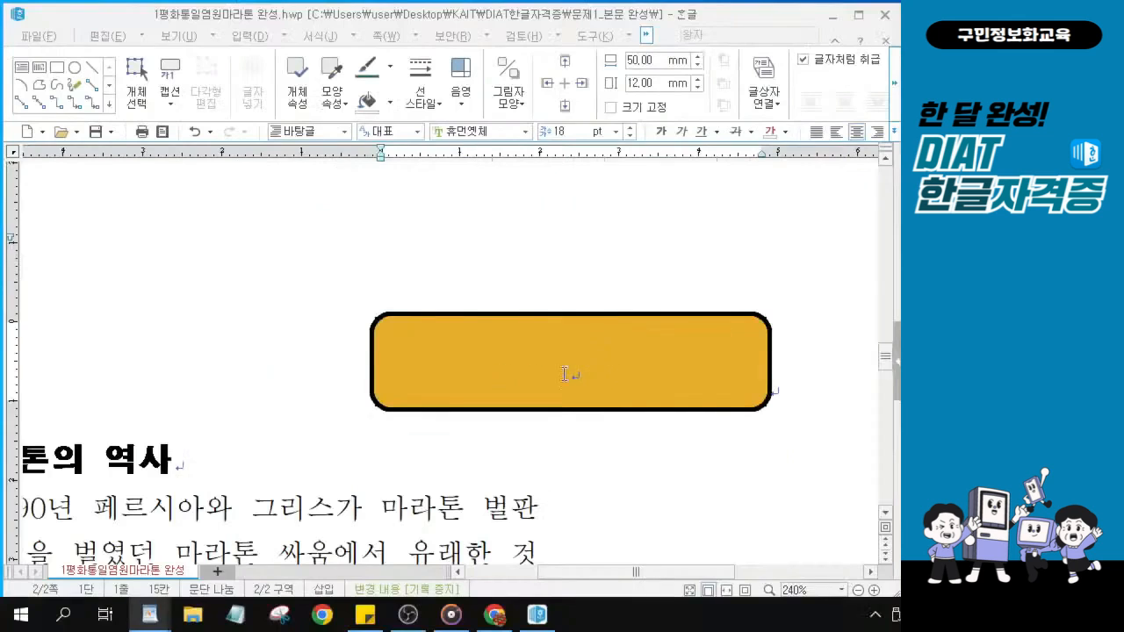
Enter the title "마라톤의 역사" in the orange text box.
click(572, 373)
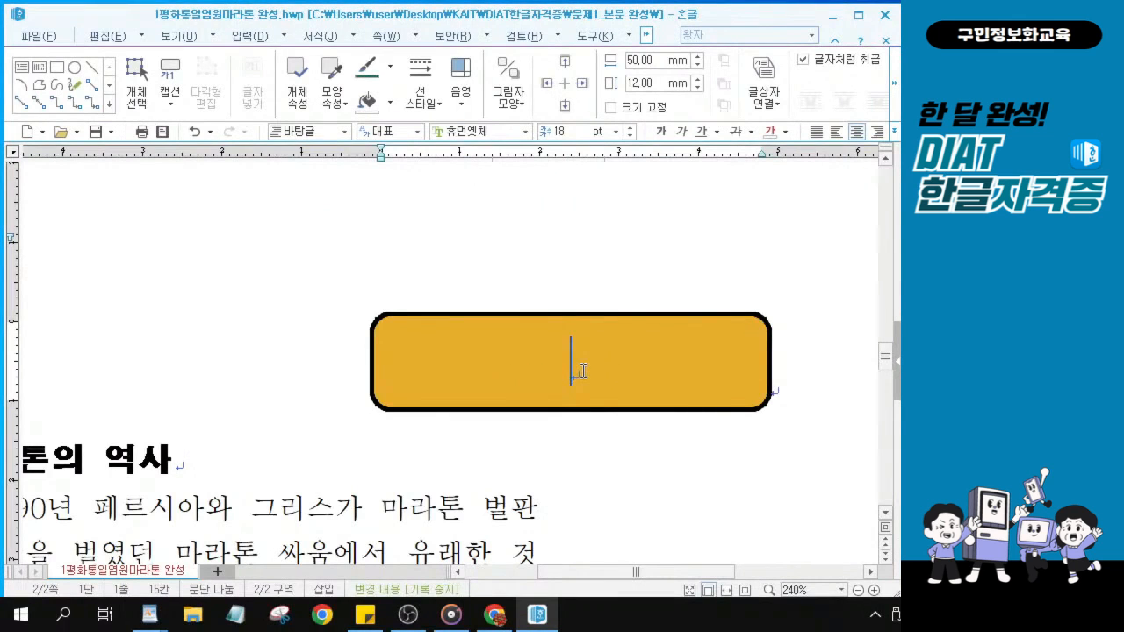
text(말)
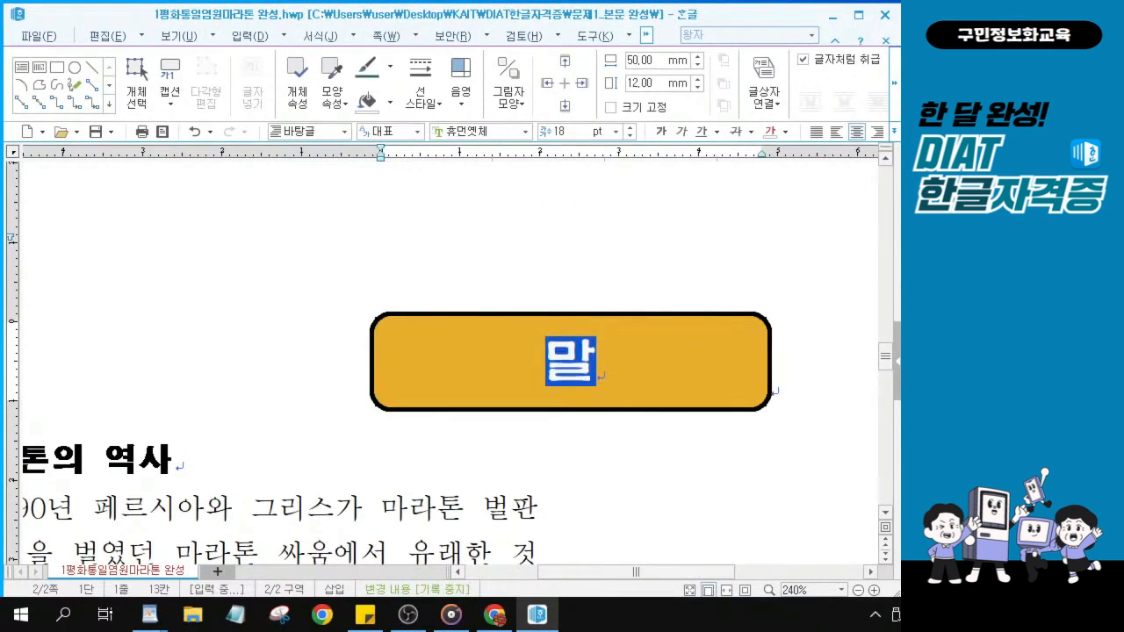
text(라톤의)
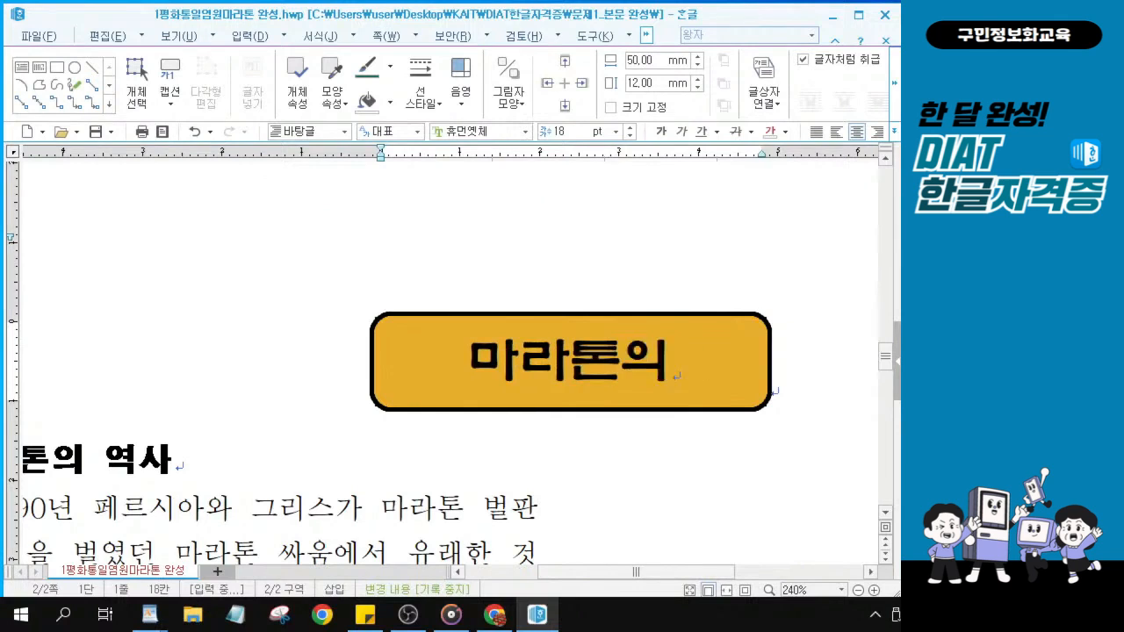
text( 역사)
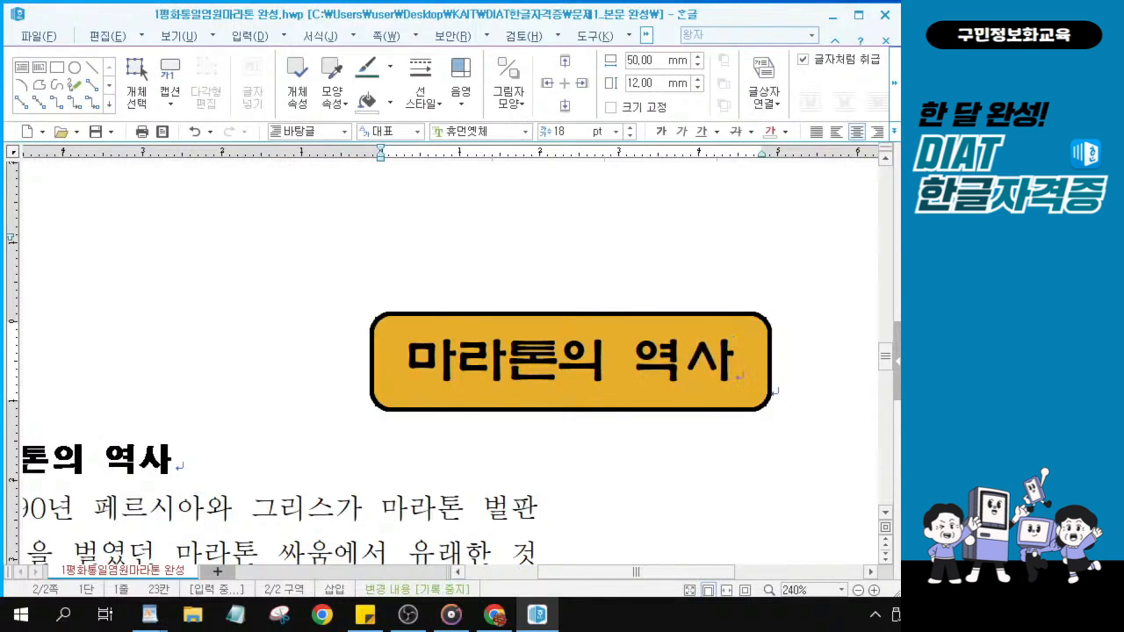
key(alt+Tab)
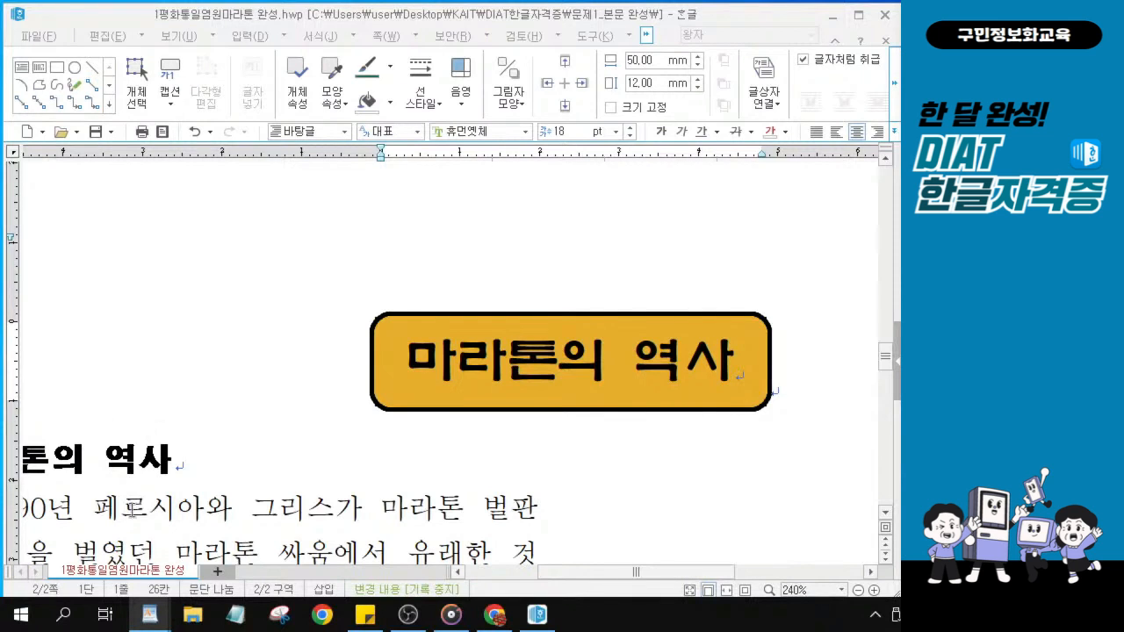
Start inserting a picture at the beginning of the body paragraph "기원전 490년" under heading 1.
drag(581, 580, 524, 586)
scroll(339, 485, down, 2)
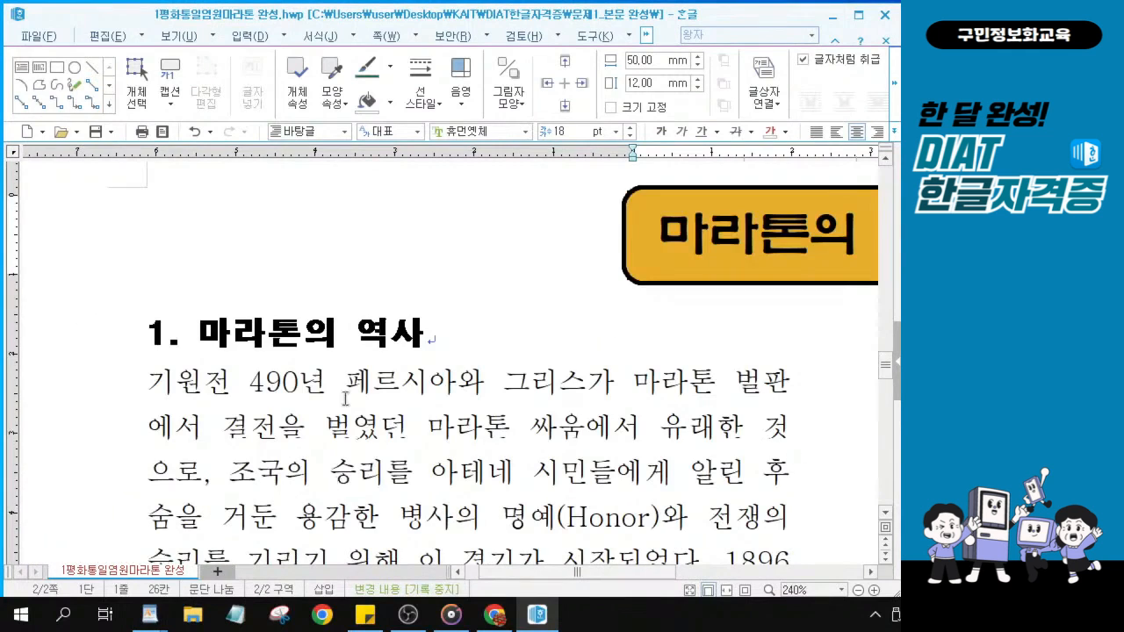
click(151, 384)
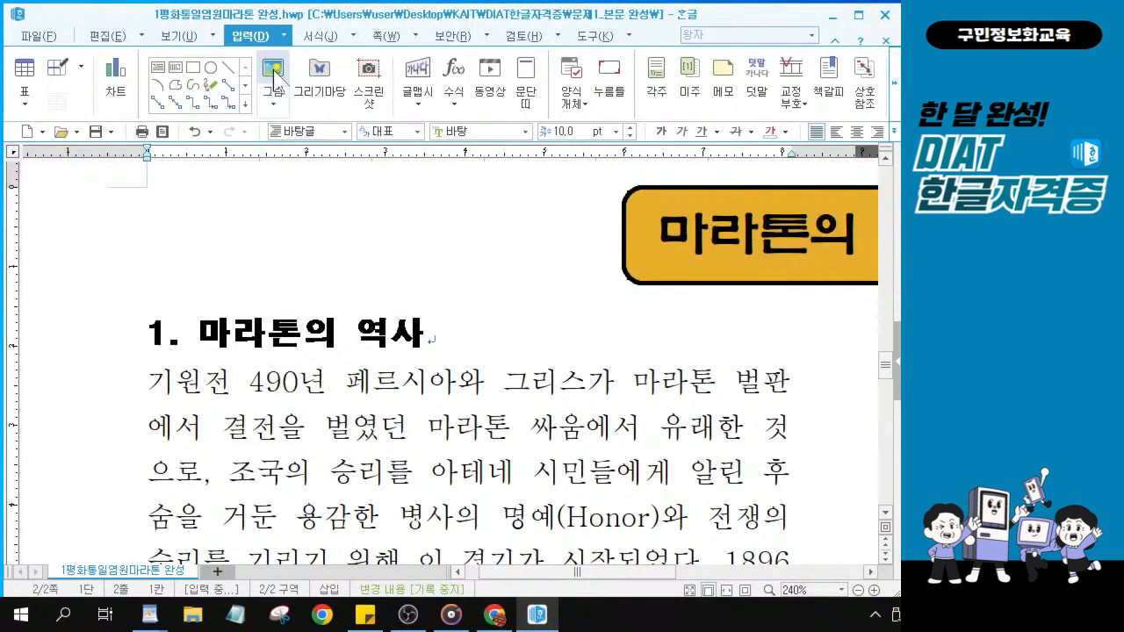
click(301, 140)
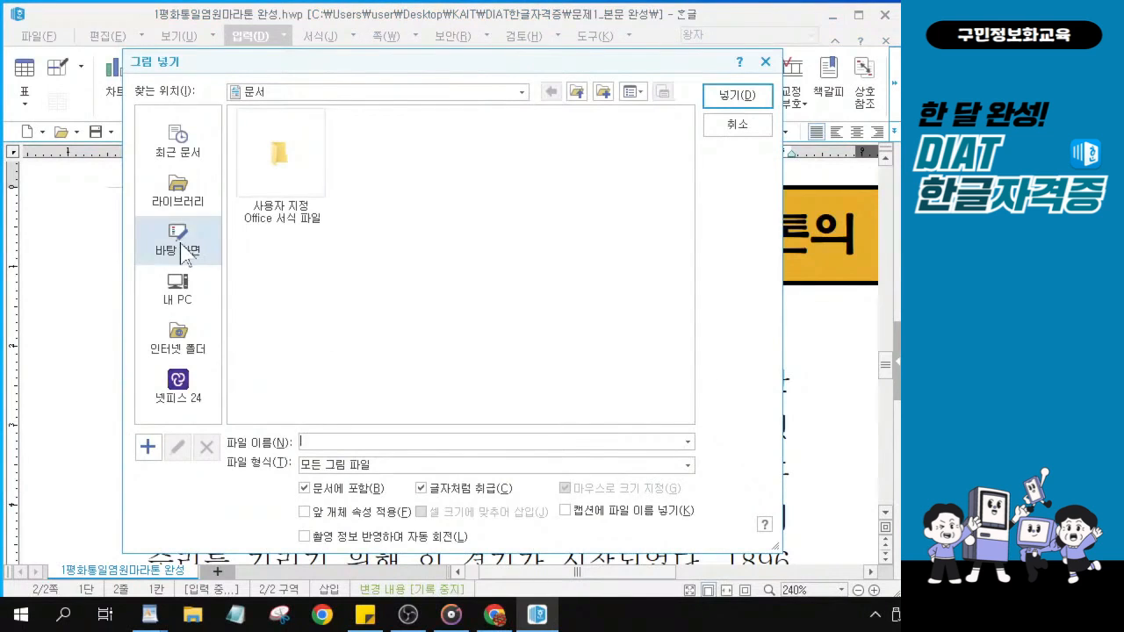
Browse from the desktop (바탕 화면) through KAIT and DIAT한글자격증 to the 그림 folder for the picture.
click(180, 247)
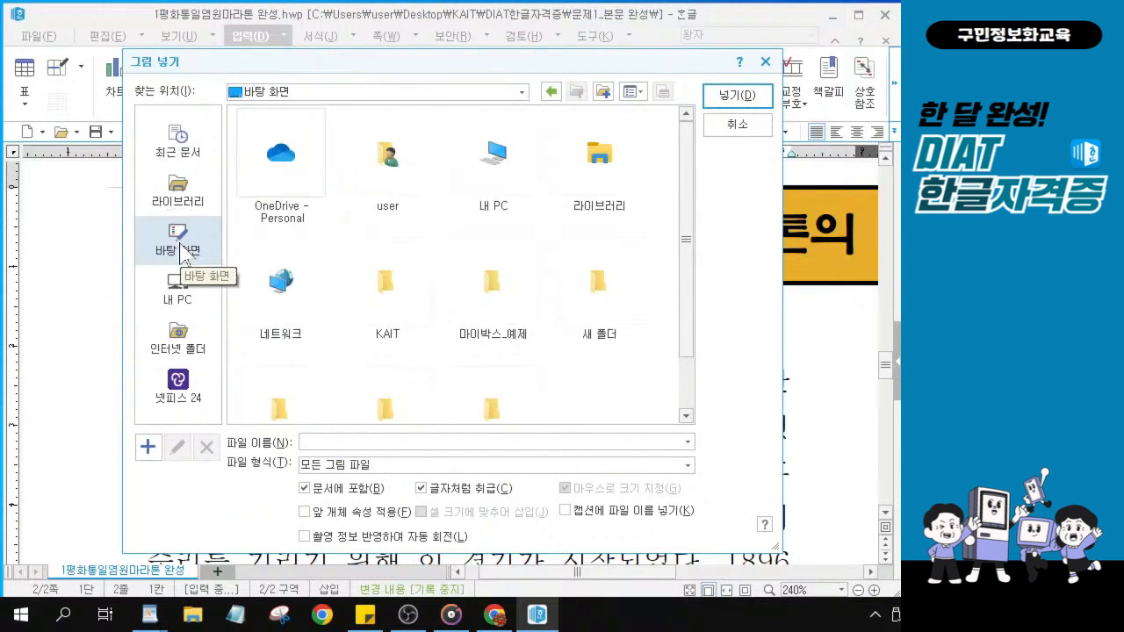
click(387, 297)
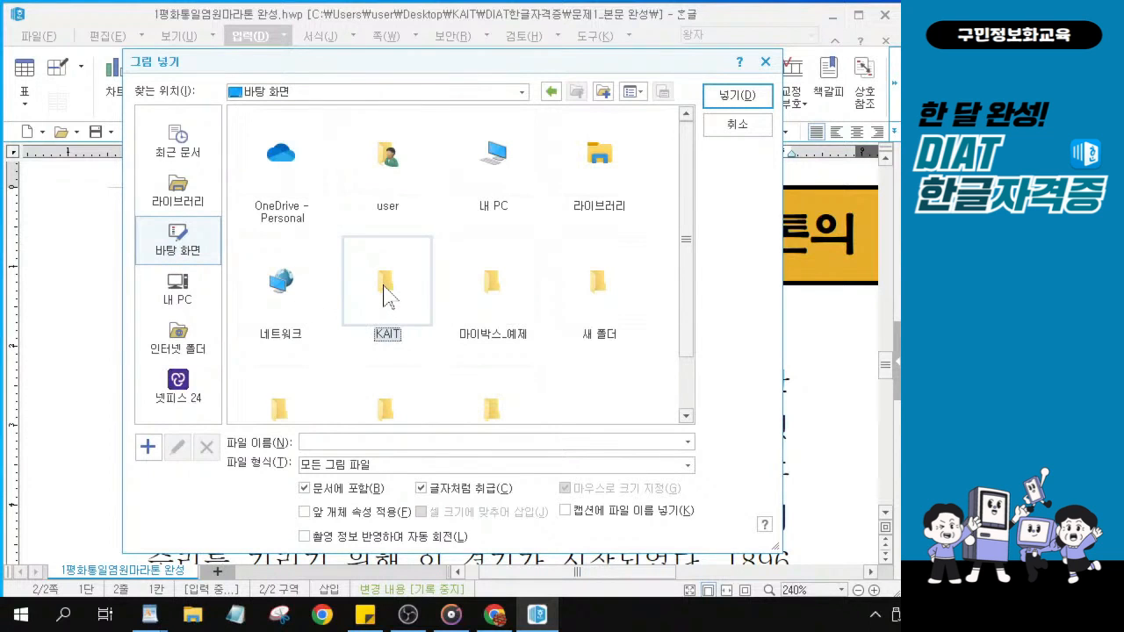
scroll(383, 297, down, 1)
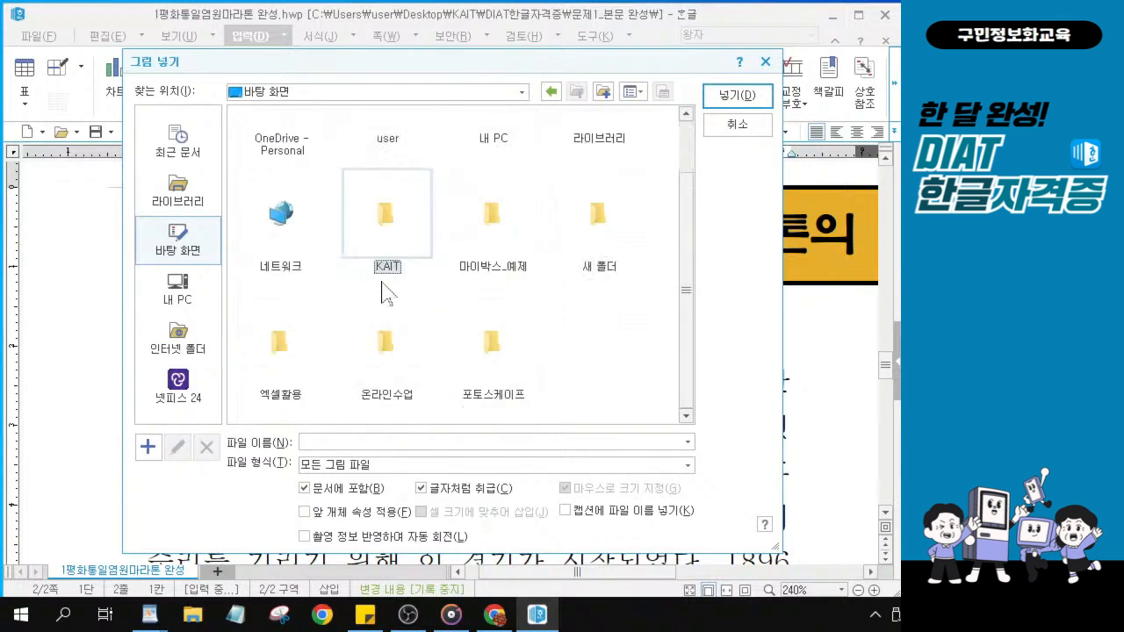
double_click(383, 220)
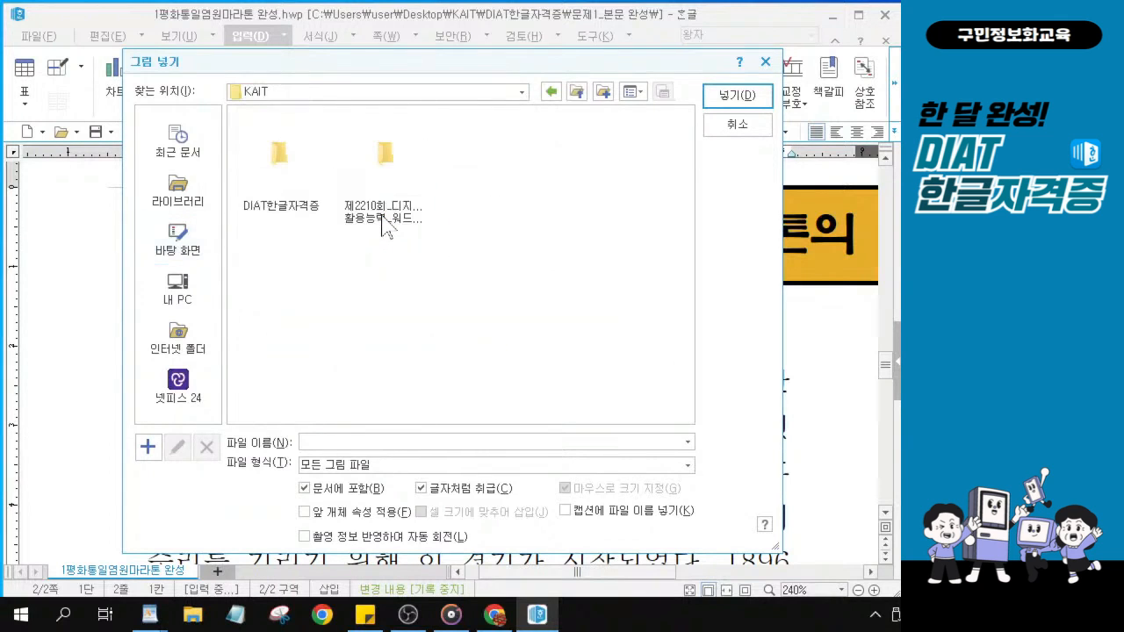
click(282, 157)
key(ctrl)
key(ctrl)
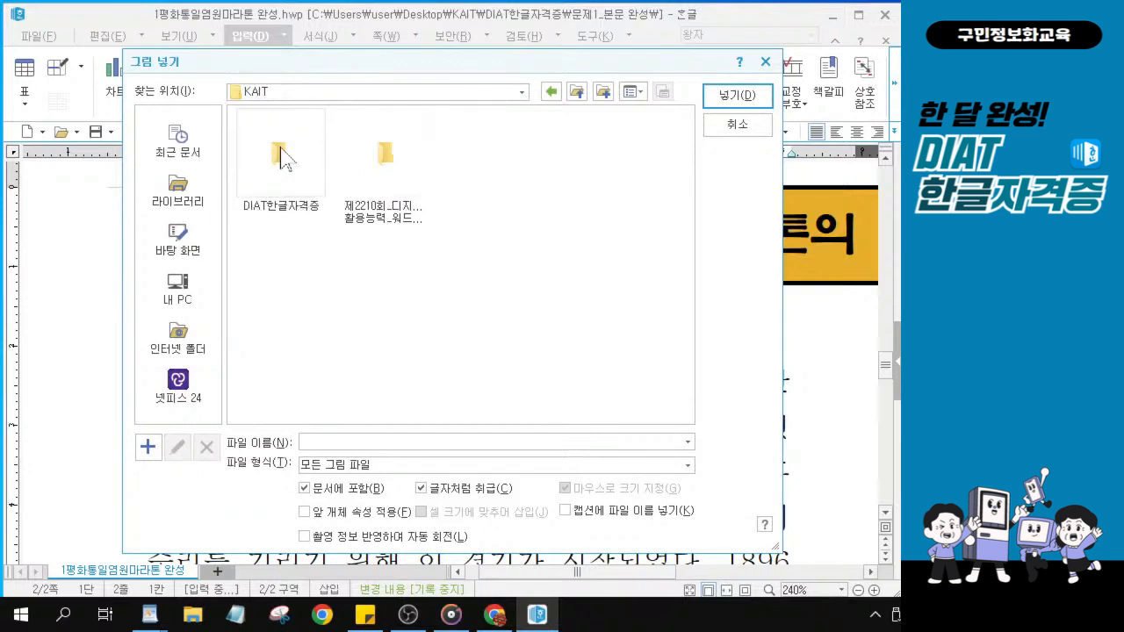
click(282, 158)
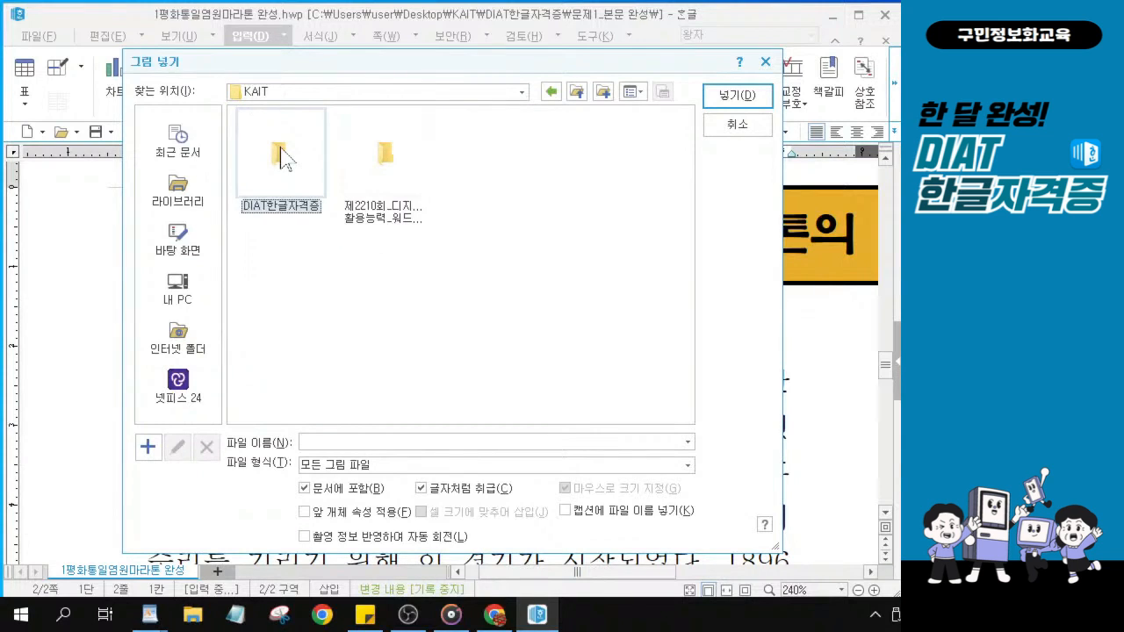
double_click(283, 158)
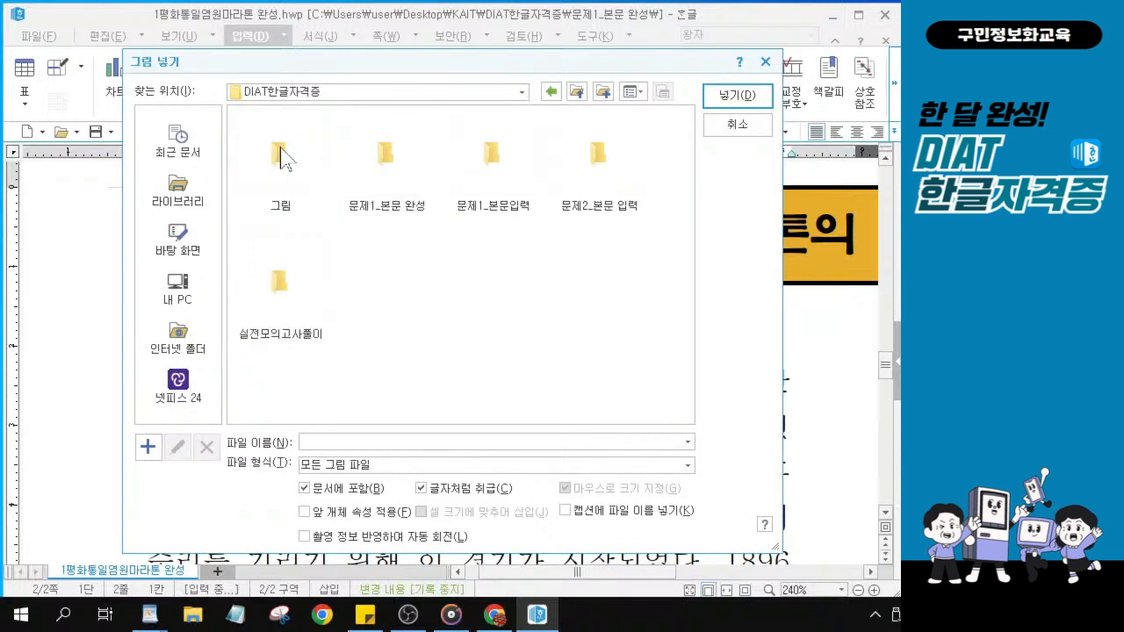
key(ctrl)
key(ctrl)
key(ctrl)
key(ctrl)
click(281, 172)
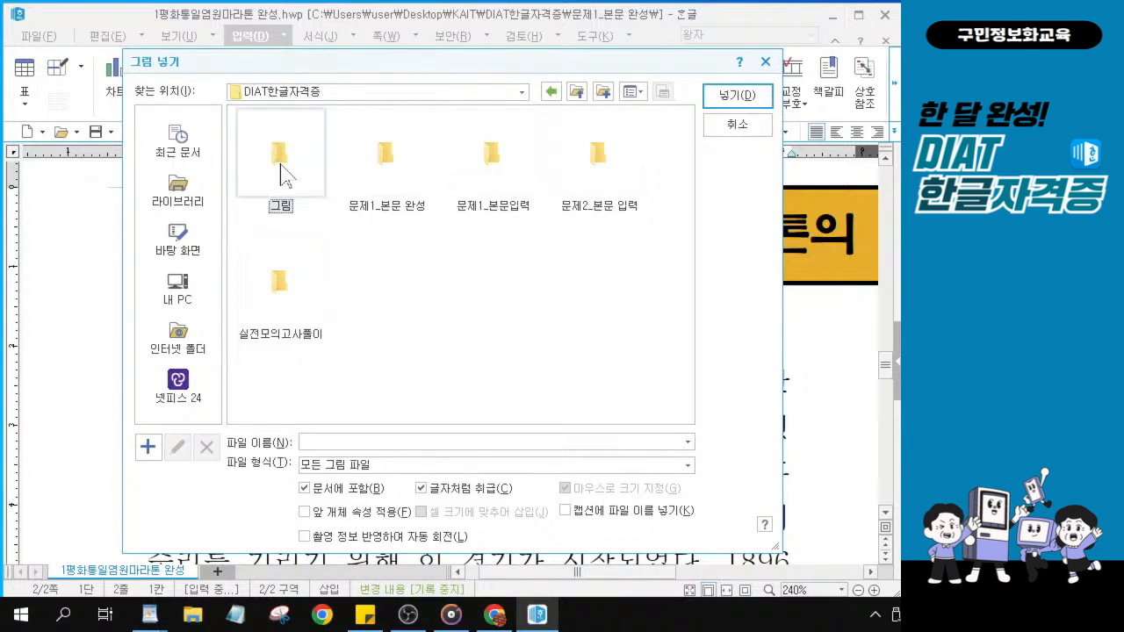
double_click(281, 173)
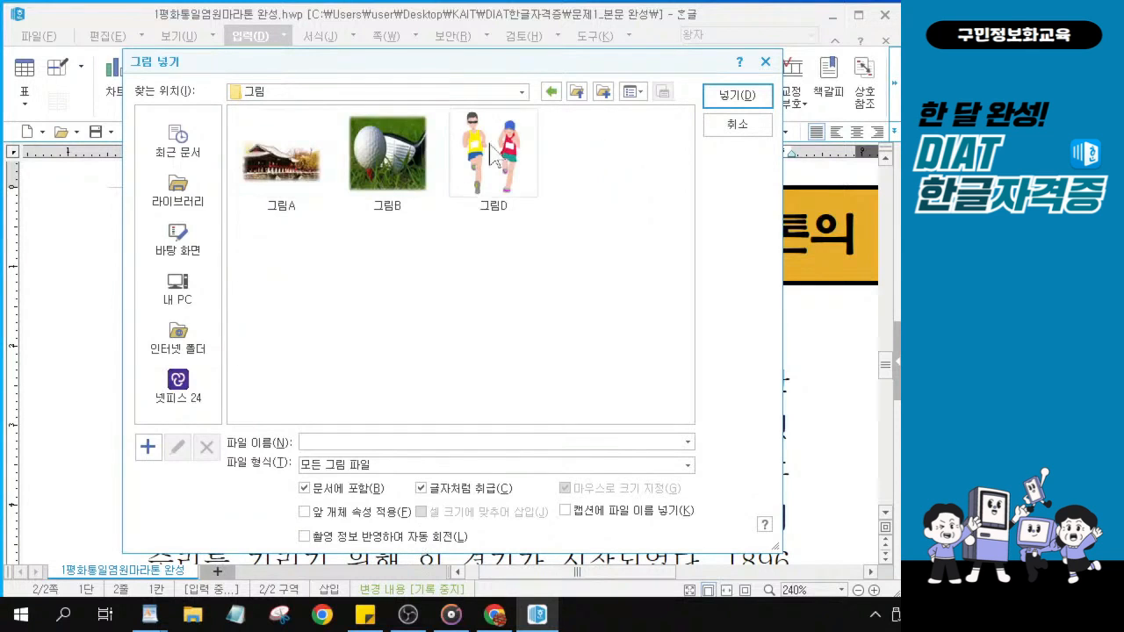
Insert the 그림D picture at the start of the body paragraph, with 문서에 포함 and 글자처럼 취급 turned on.
click(492, 157)
click(492, 156)
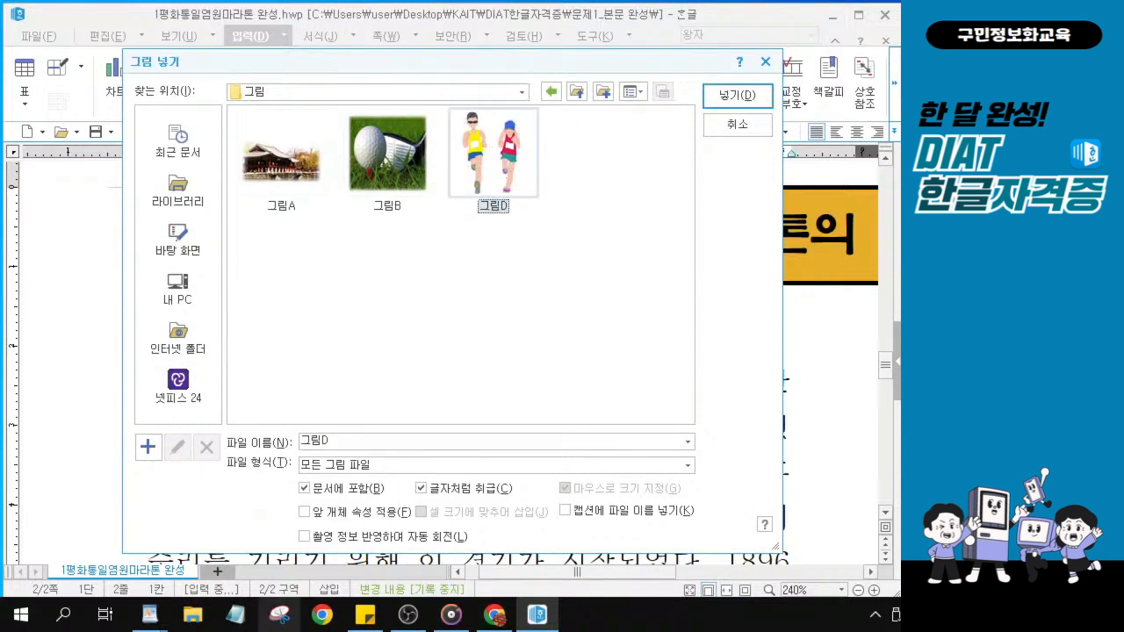
key(alt)
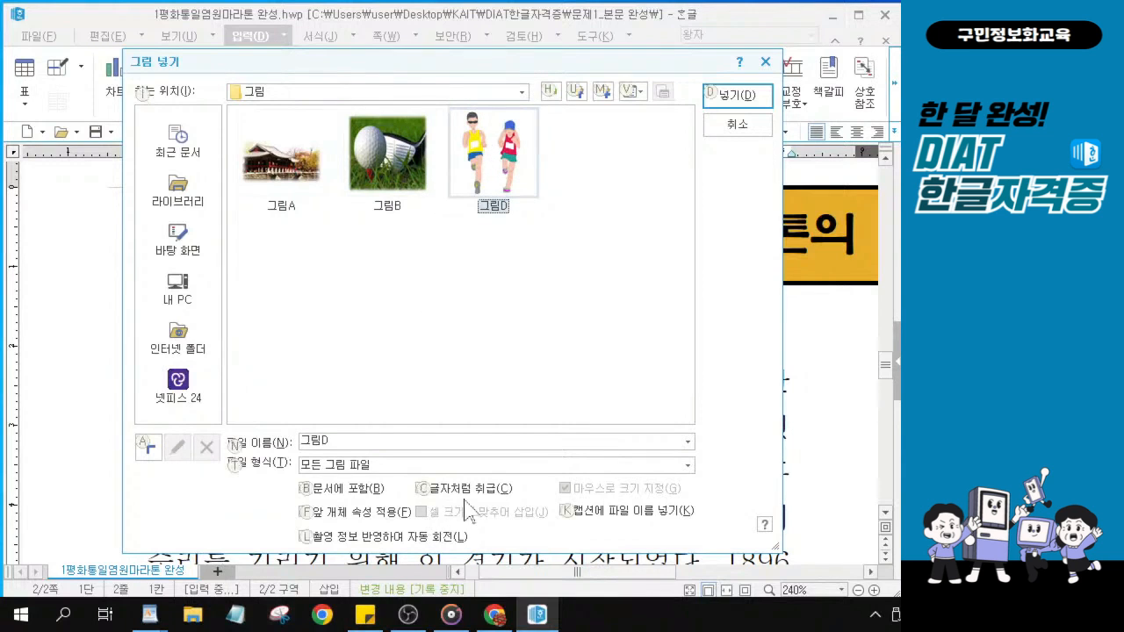
key(Escape)
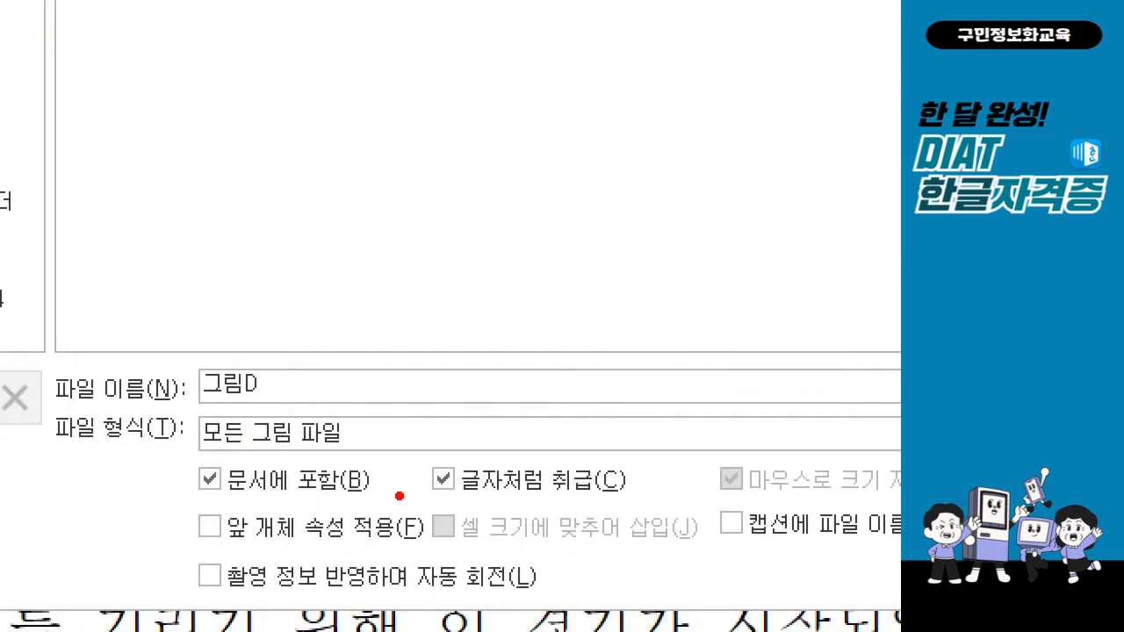
mouse_move(173, 444)
mouse_down()
mouse_move(180, 483)
mouse_move(648, 512)
mouse_up()
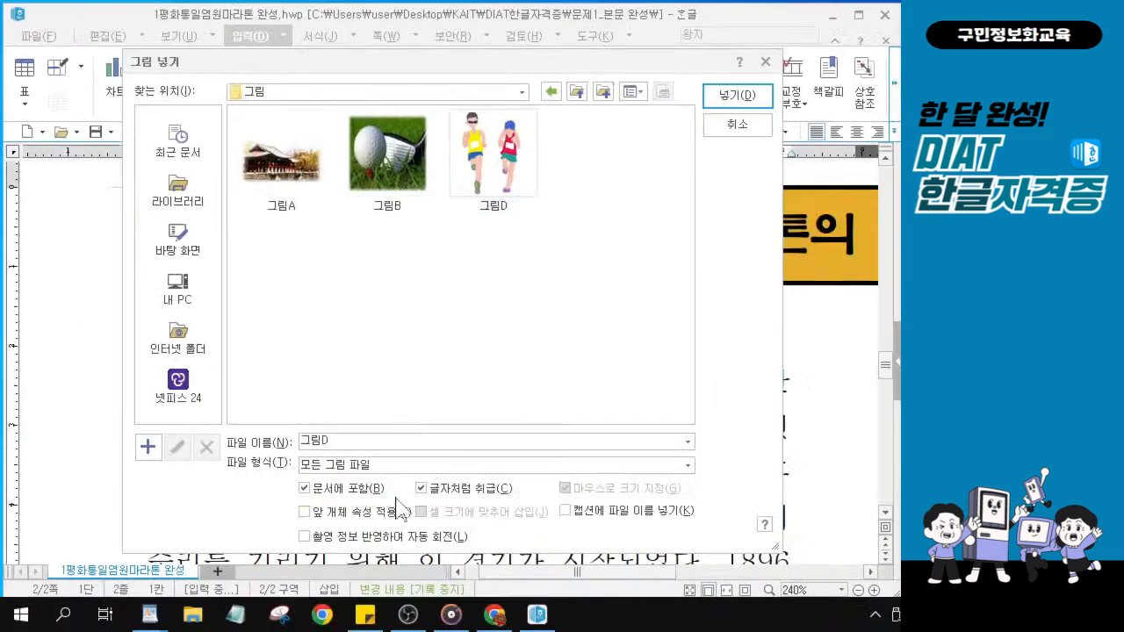
click(738, 97)
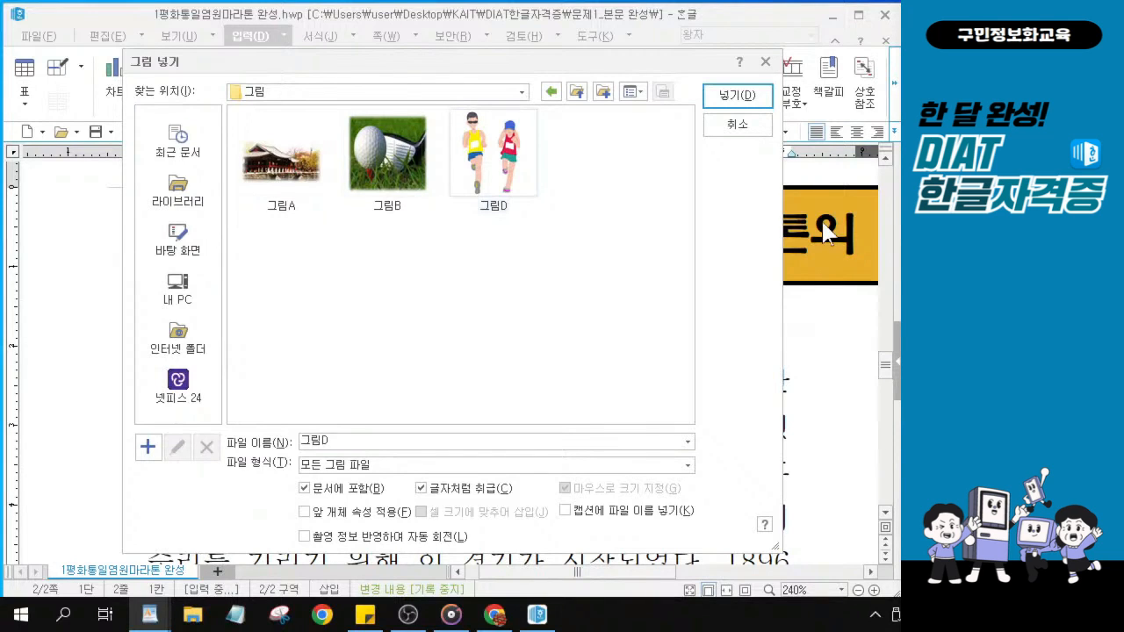
click(736, 97)
In the runners picture's object properties, set the width to 35 mm and the height to 30 mm.
scroll(376, 422, down, 8)
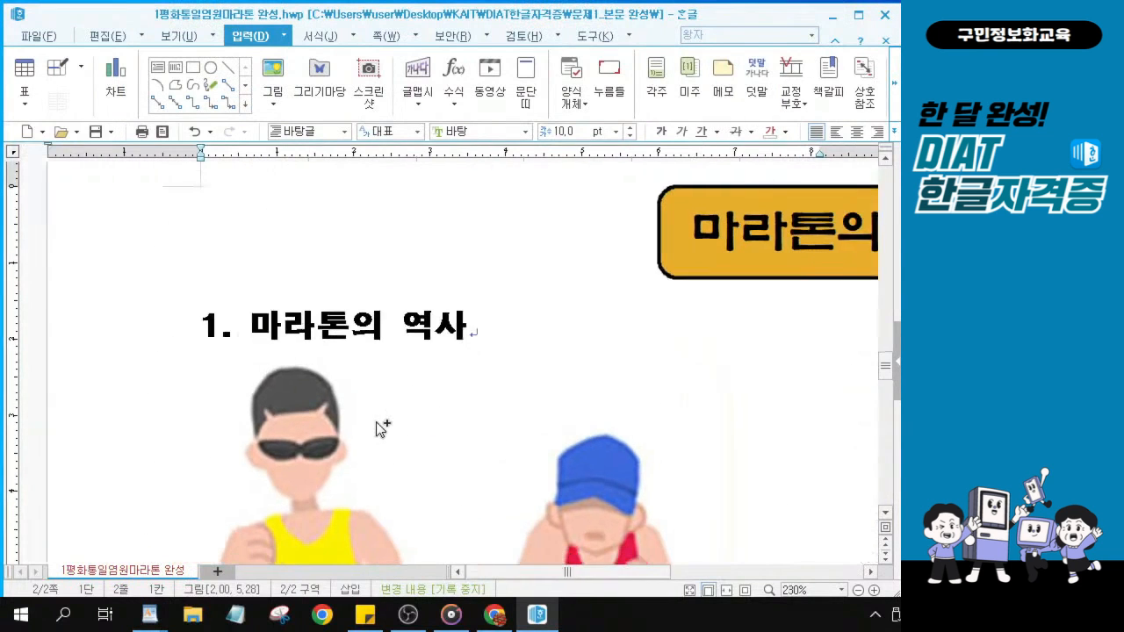
scroll(376, 421, down, 4)
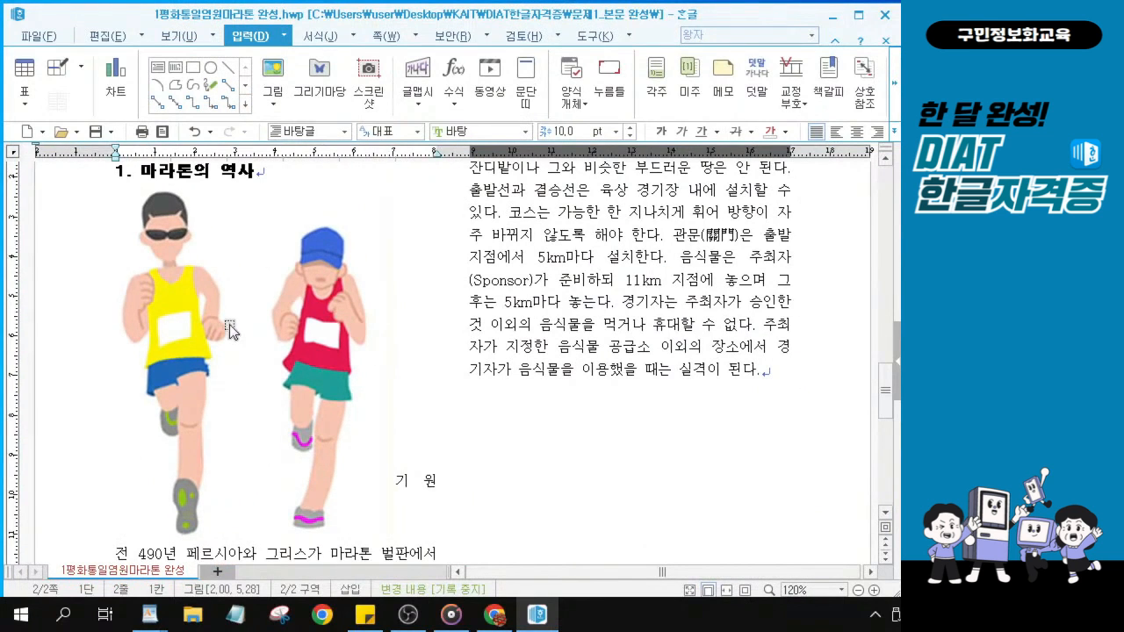
scroll(230, 324, down, 3)
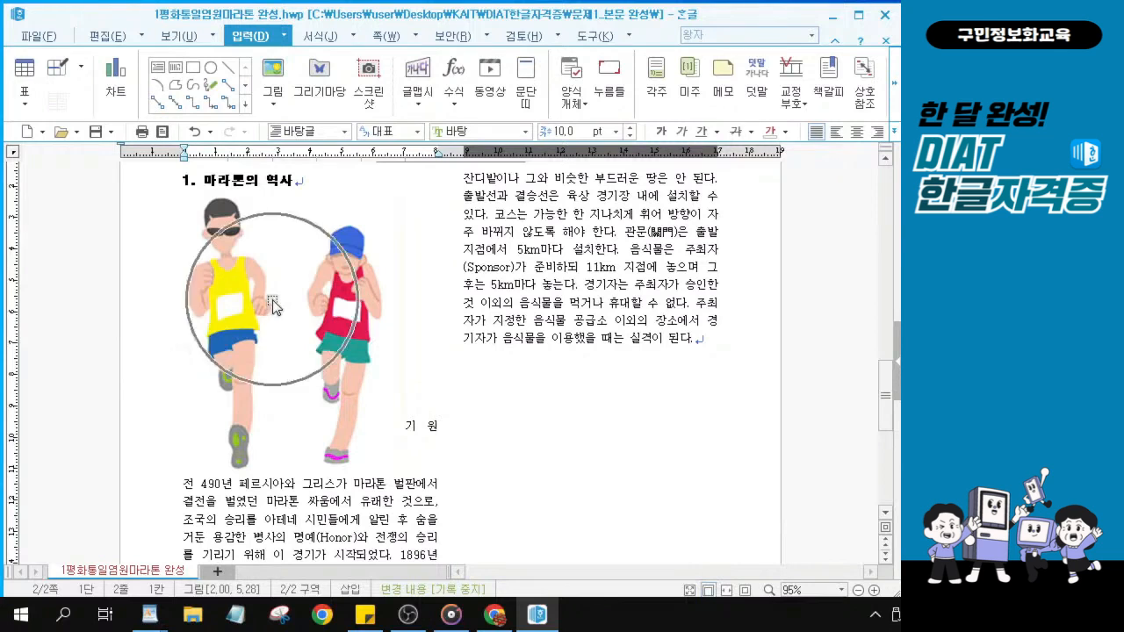
click(273, 300)
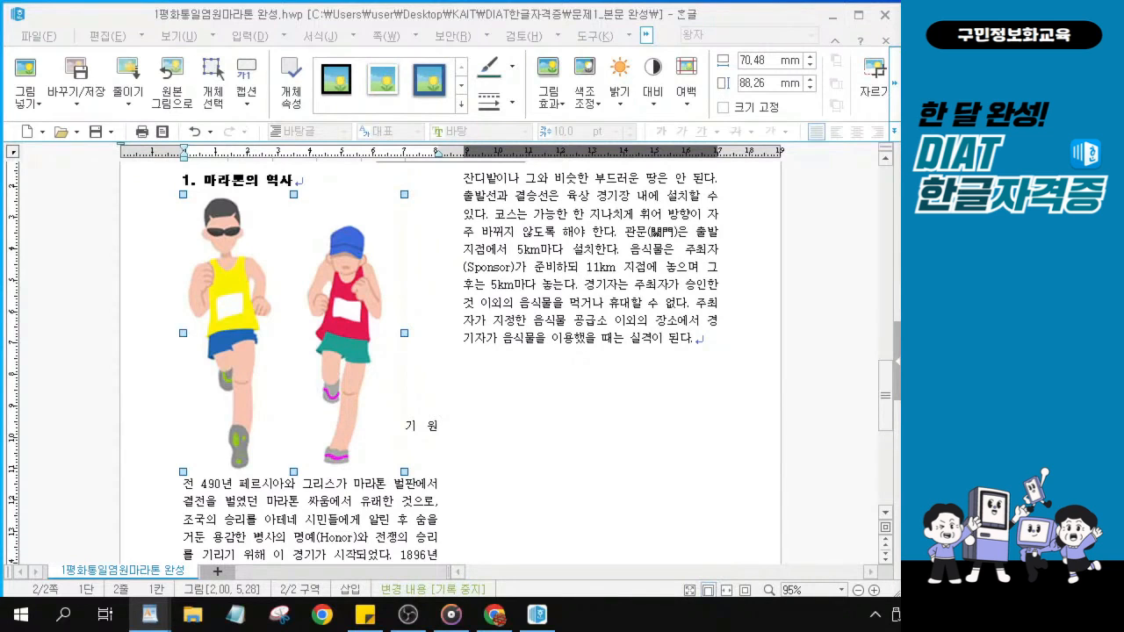
double_click(317, 319)
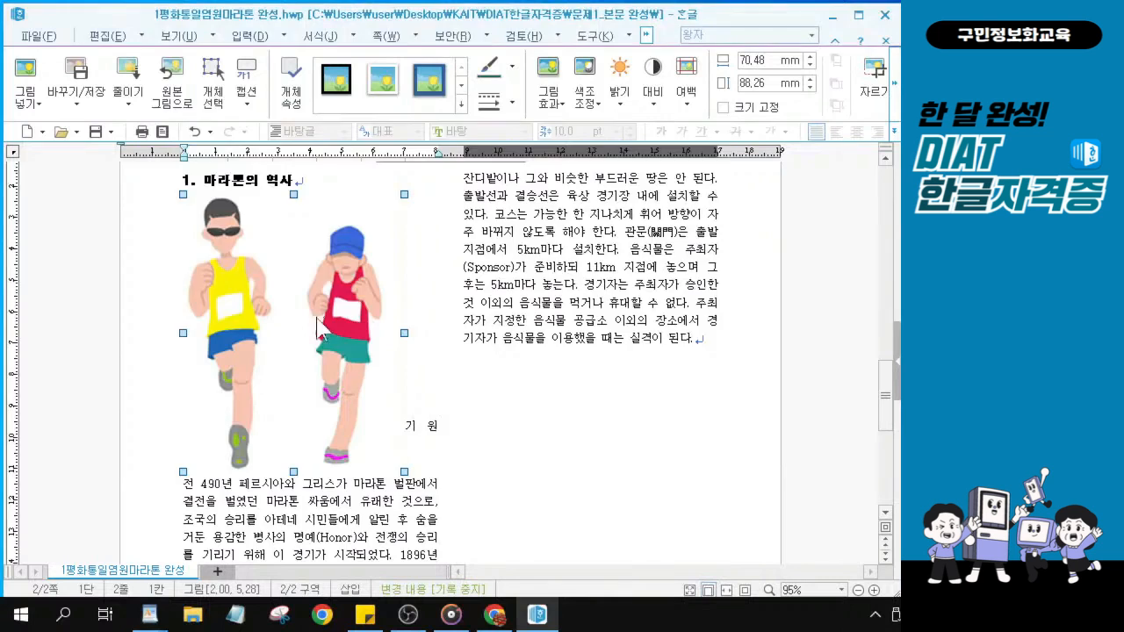
key(ctrl+2)
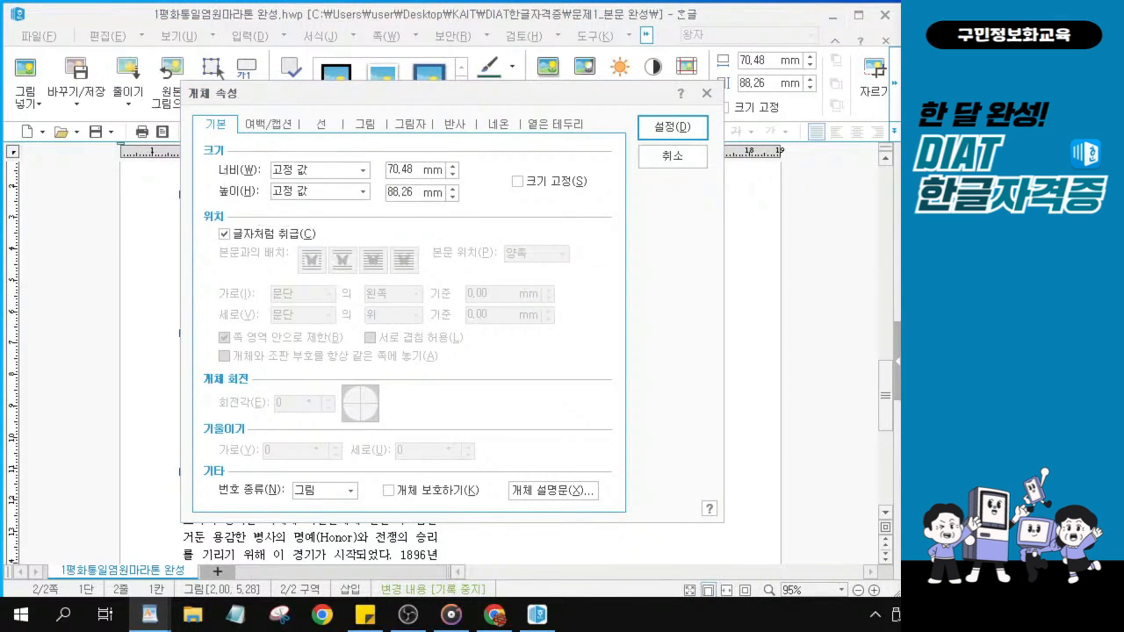
click(409, 171)
click(424, 169)
click(413, 170)
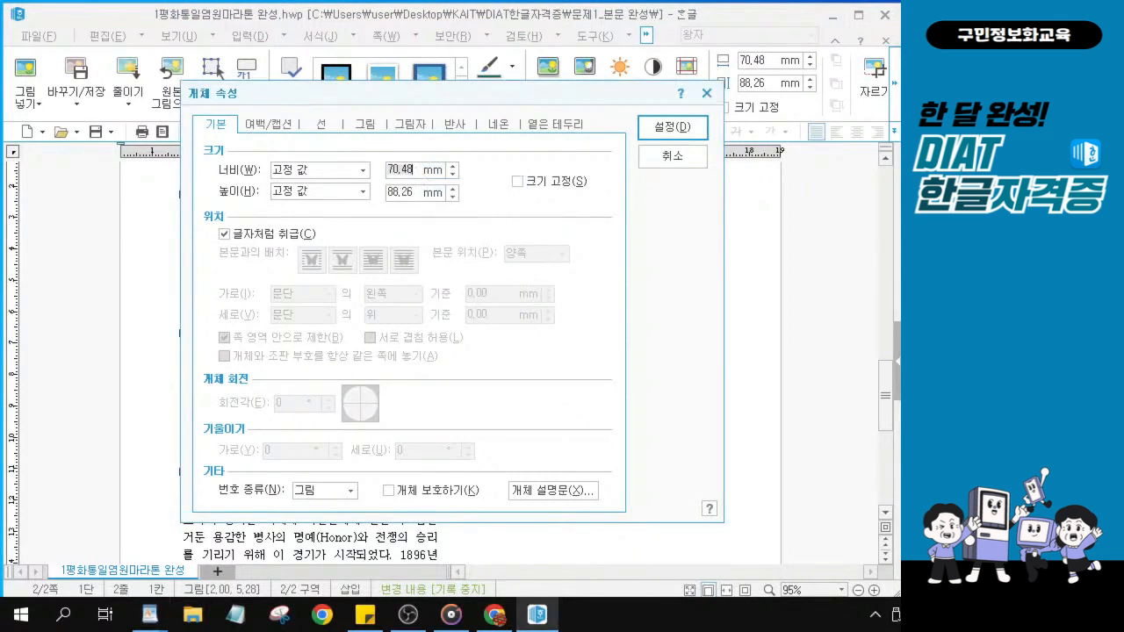
text(35)
key(Tab)
text(30)
Turn off 글자처럼 취급 and position the picture relative to 쪽 in both directions, with a vertical offset of 23 mm.
click(224, 235)
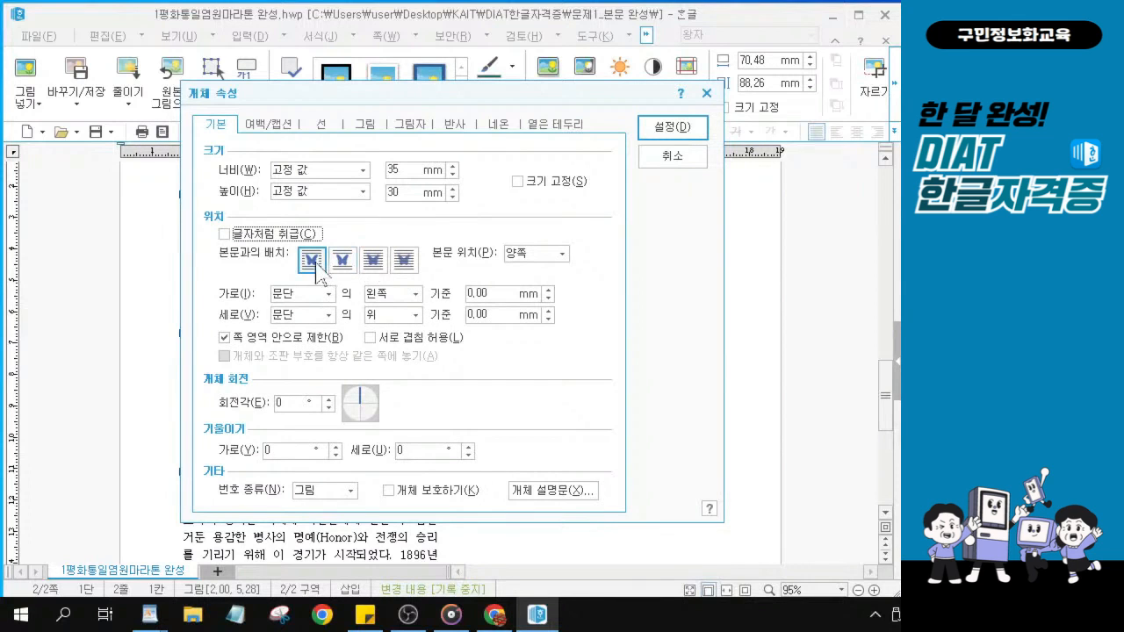
click(1010, 210)
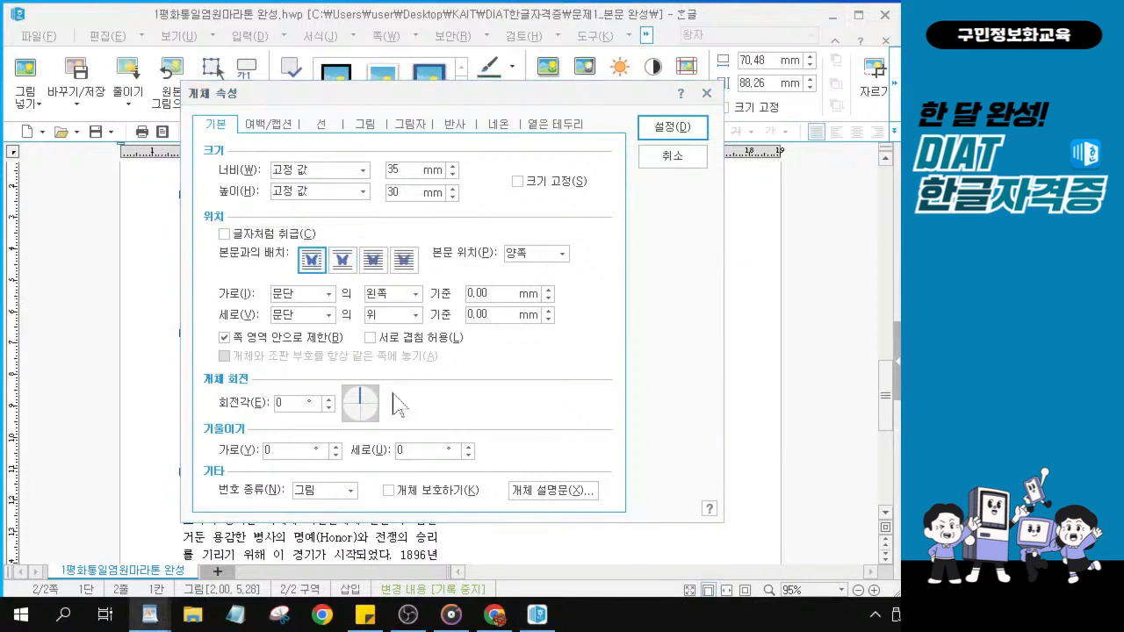
click(329, 294)
click(297, 322)
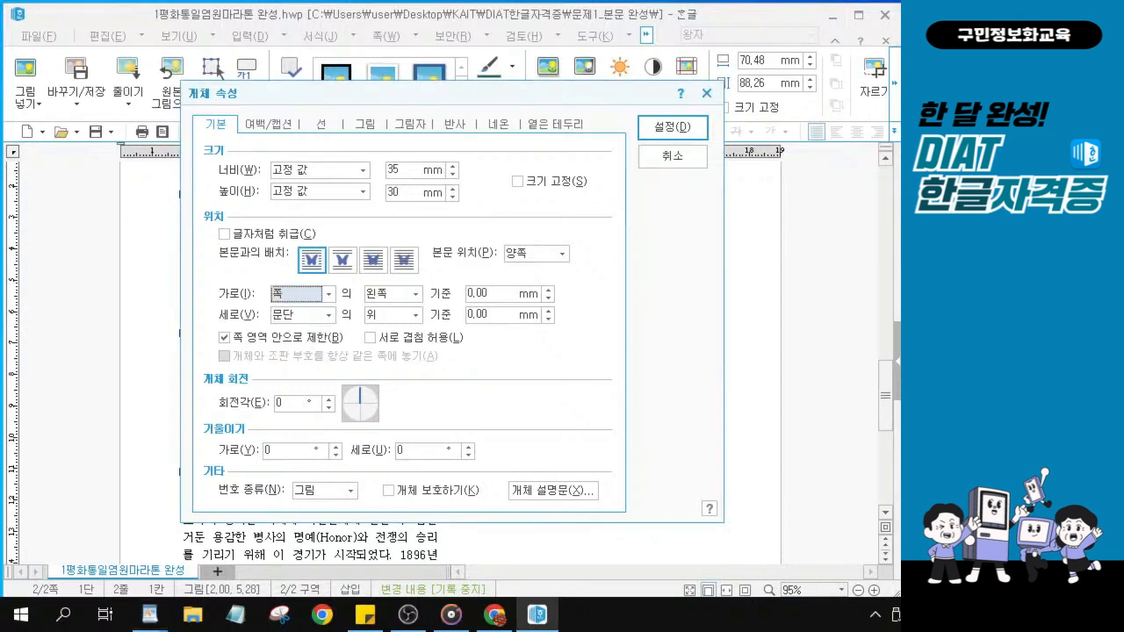
click(331, 317)
click(294, 343)
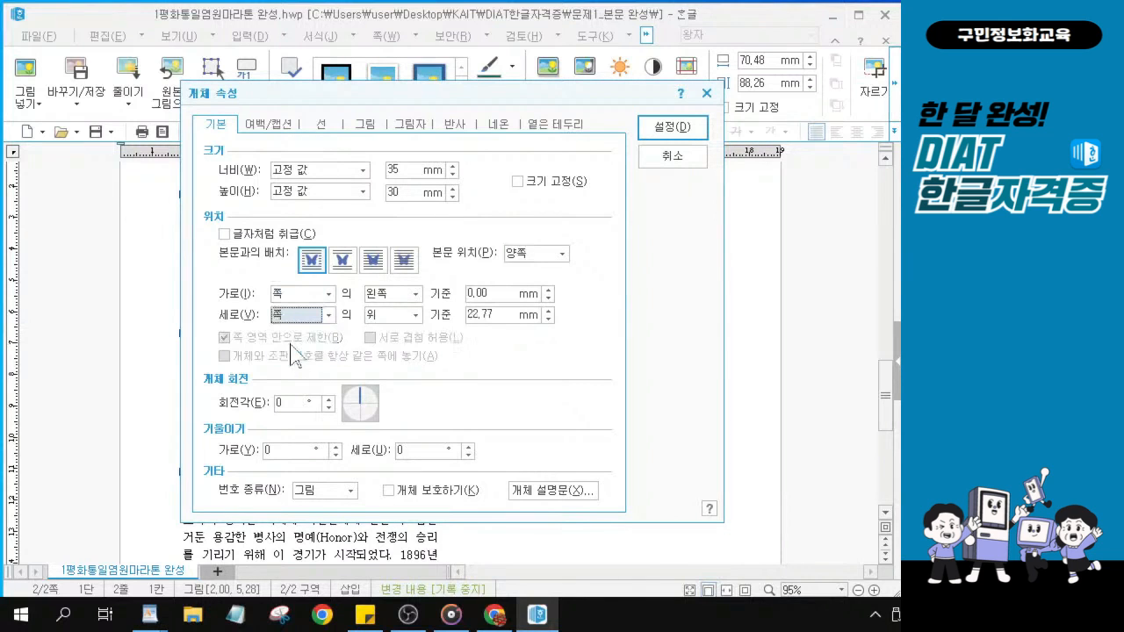
key(Tab)
key(Tab)
text(23)
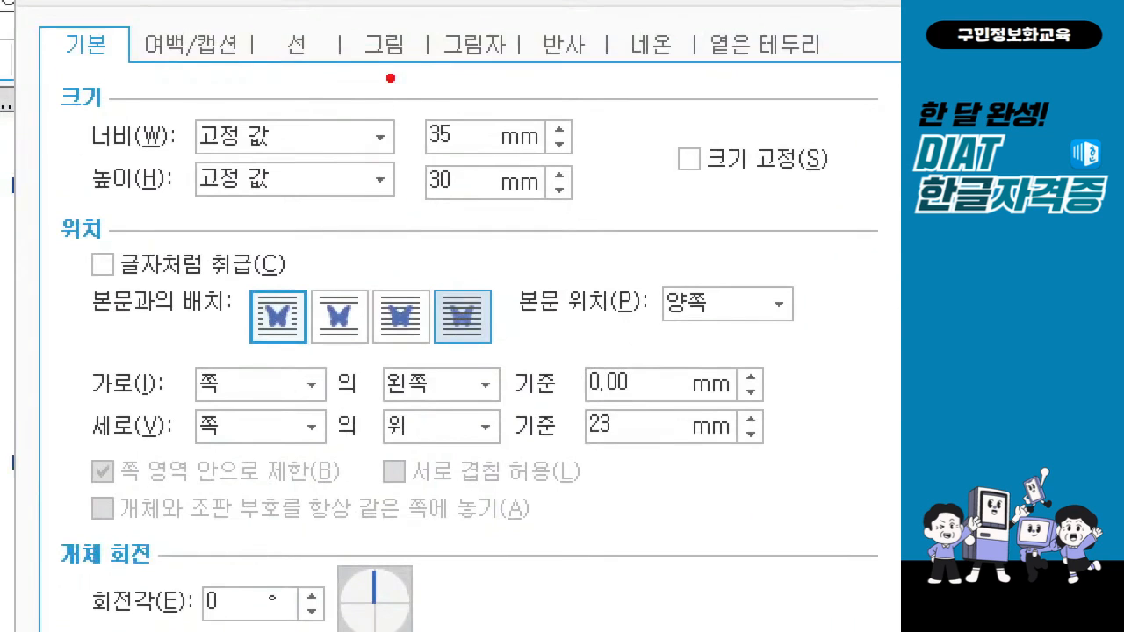
drag(400, 96, 504, 223)
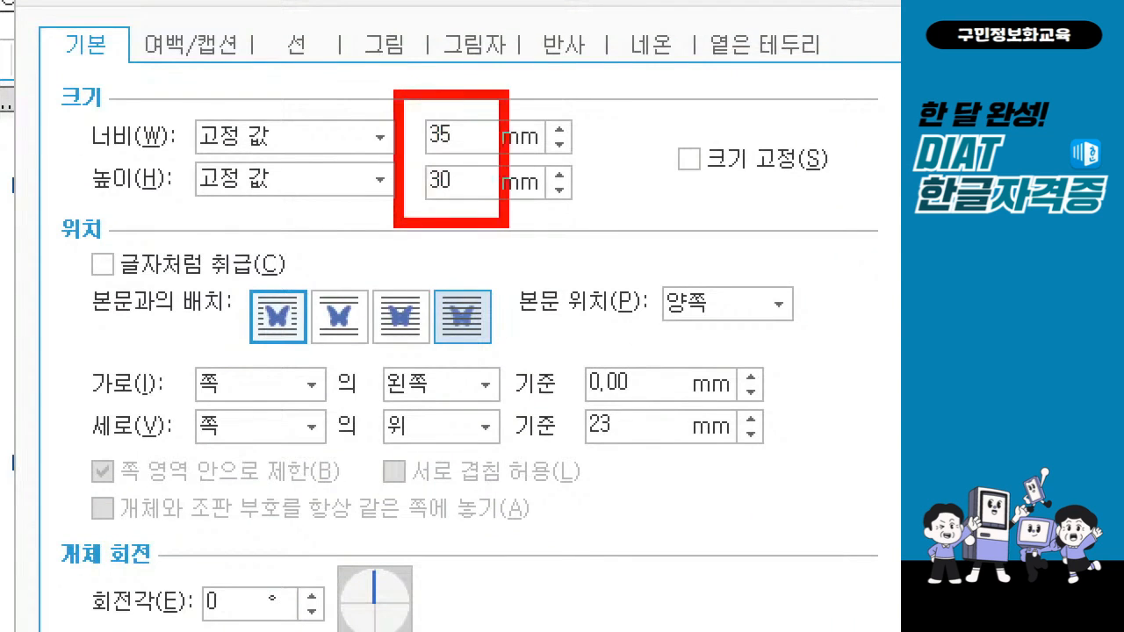
drag(287, 295, 331, 290)
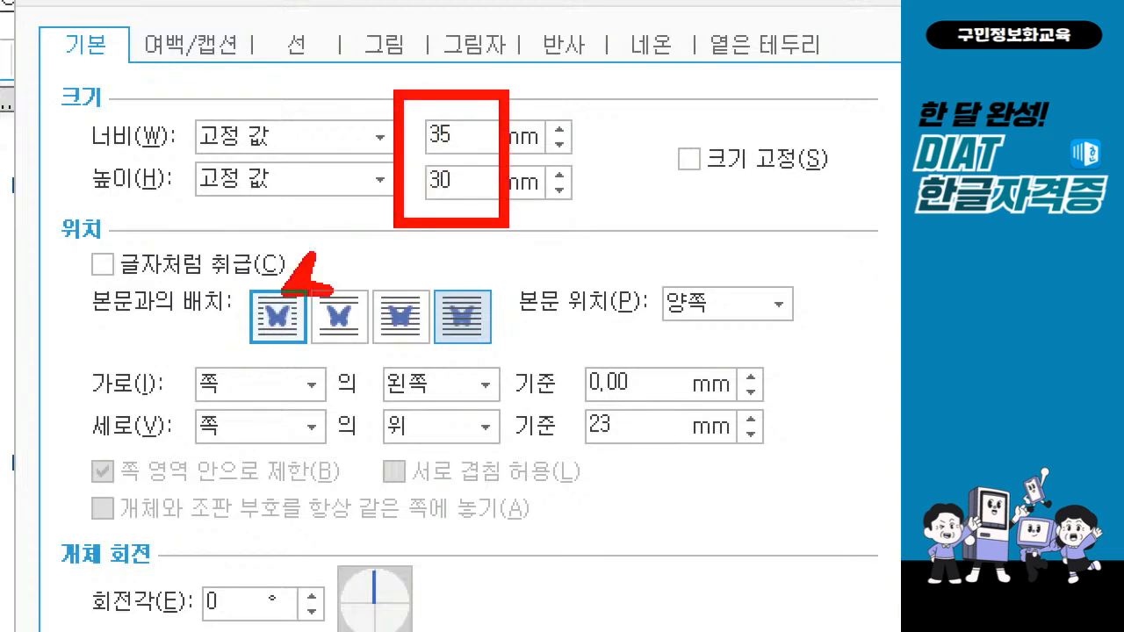
mouse_move(70, 233)
mouse_down()
mouse_move(112, 276)
mouse_move(146, 288)
mouse_up()
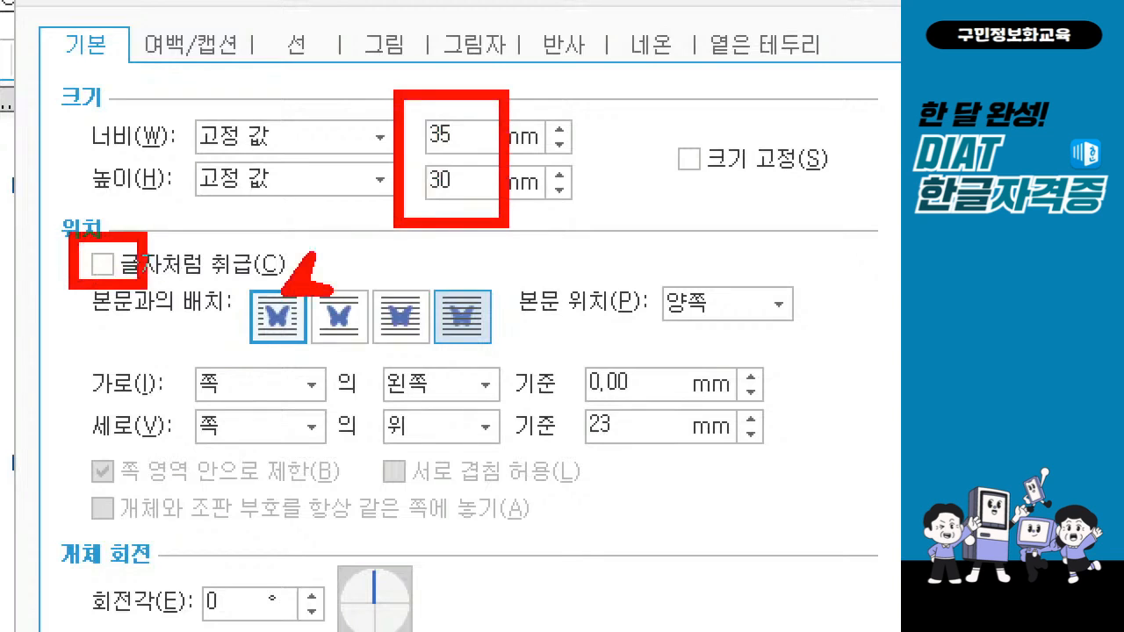
mouse_move(310, 280)
mouse_down()
mouse_move(418, 241)
mouse_move(395, 236)
mouse_move(309, 281)
mouse_move(385, 246)
mouse_up()
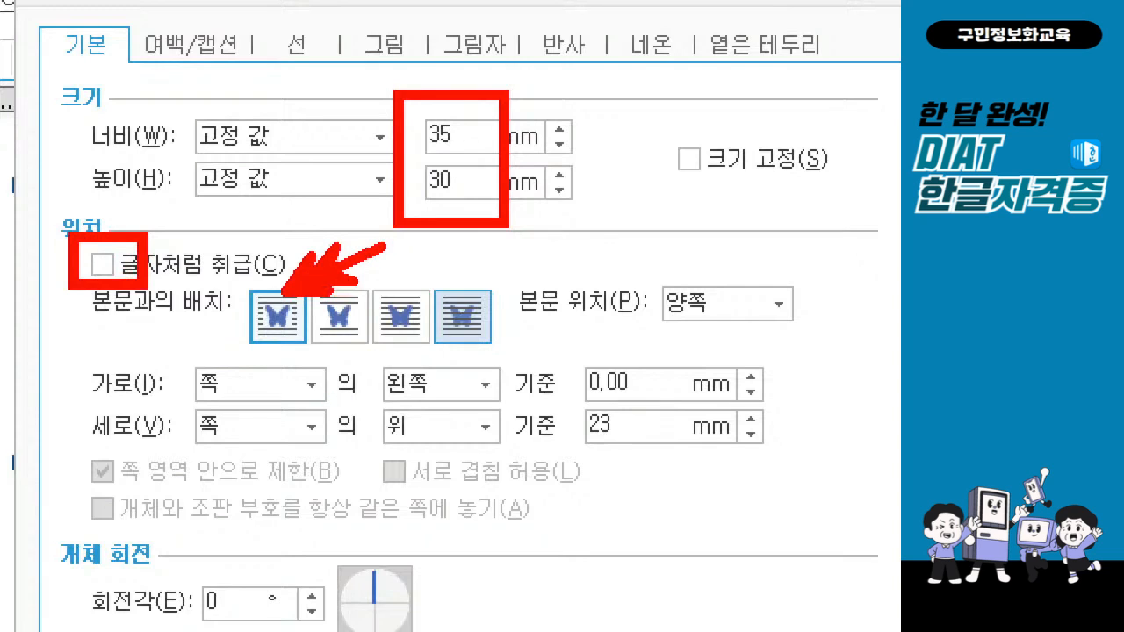
mouse_move(176, 348)
mouse_down()
mouse_move(202, 455)
mouse_move(337, 456)
mouse_up()
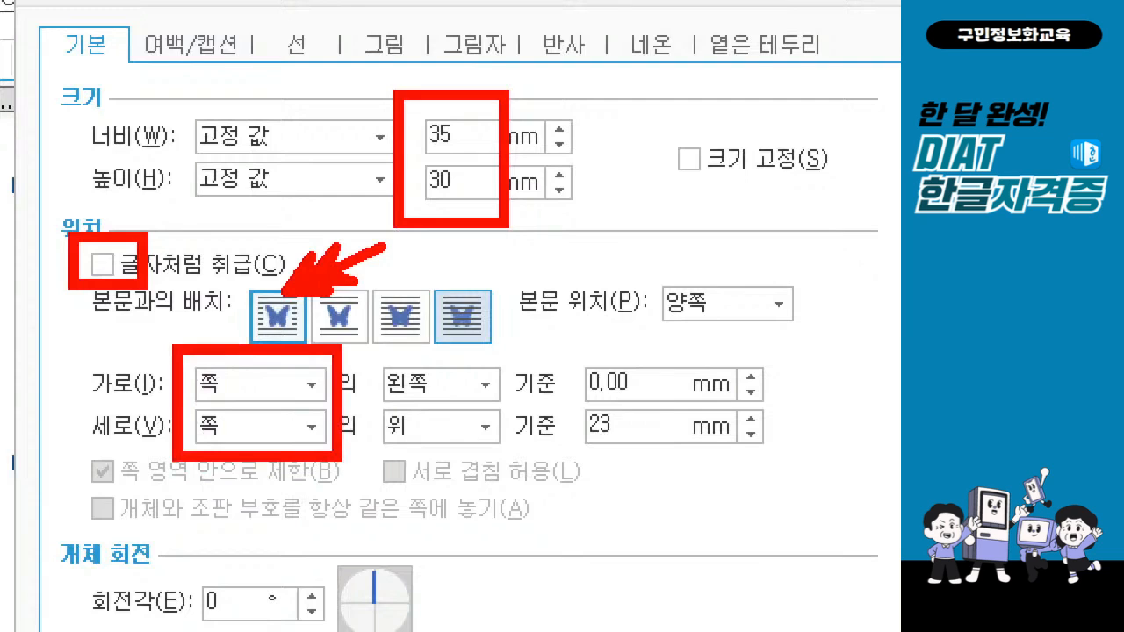
mouse_move(574, 405)
mouse_down()
mouse_move(579, 441)
mouse_move(751, 455)
mouse_up()
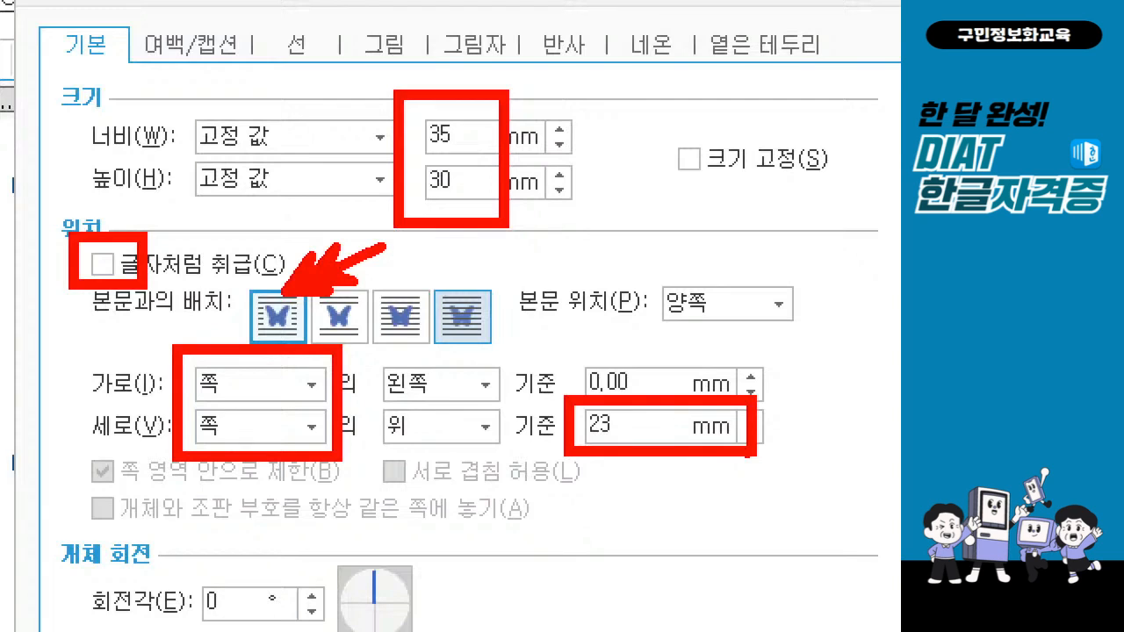
drag(372, 409, 425, 412)
mouse_move(613, 330)
mouse_down()
mouse_move(626, 357)
mouse_move(671, 304)
mouse_up()
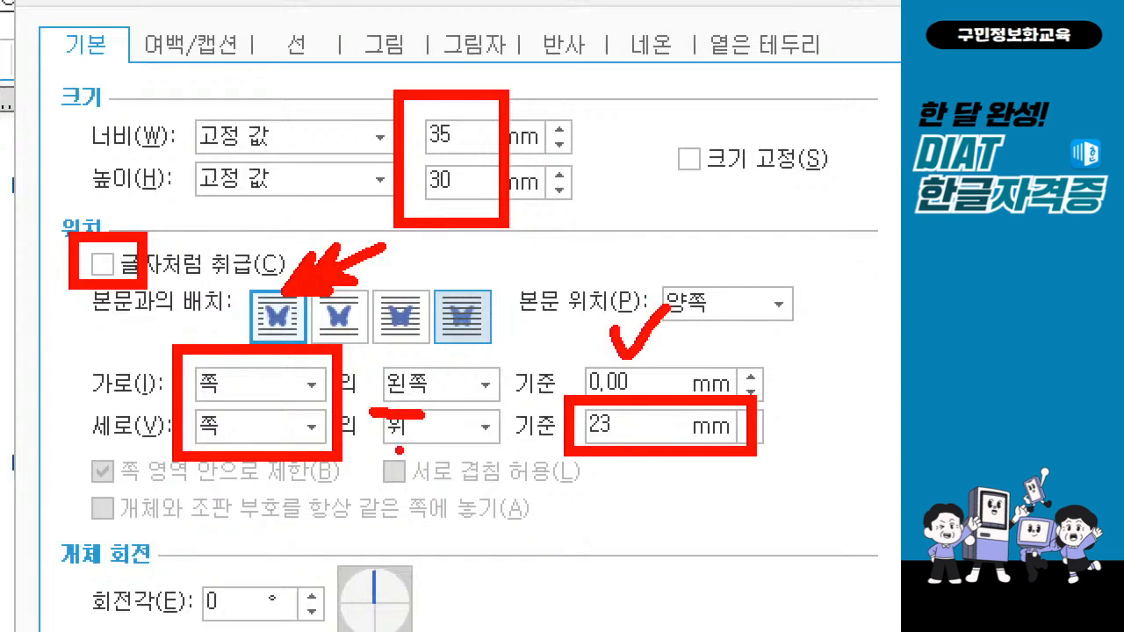
drag(378, 453, 411, 453)
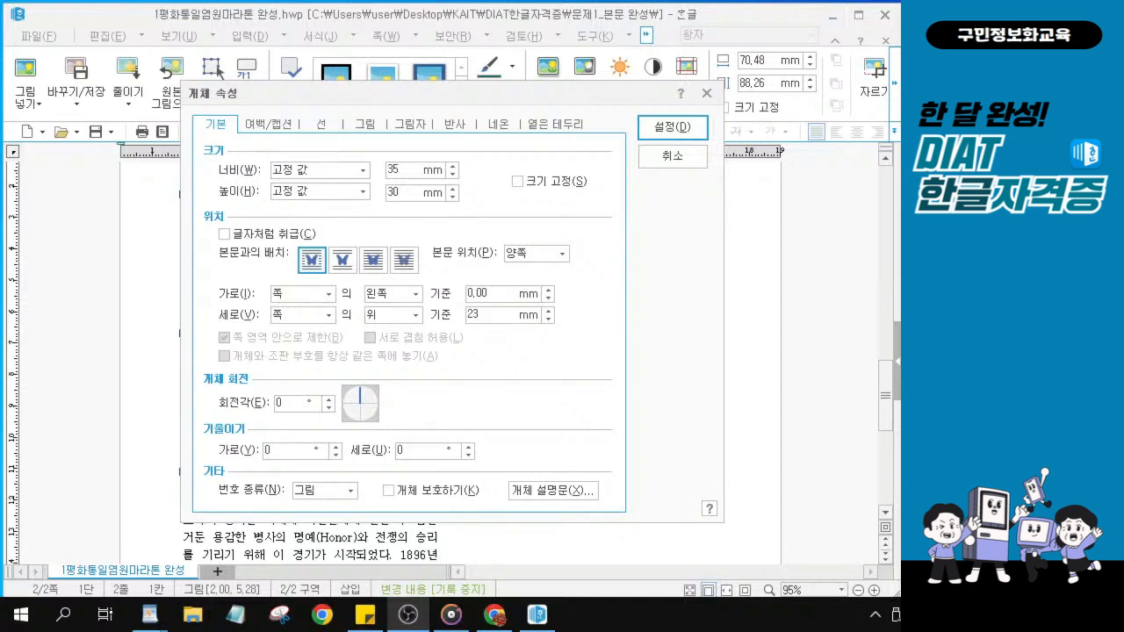
Apply the size and position settings to the runners picture.
click(676, 130)
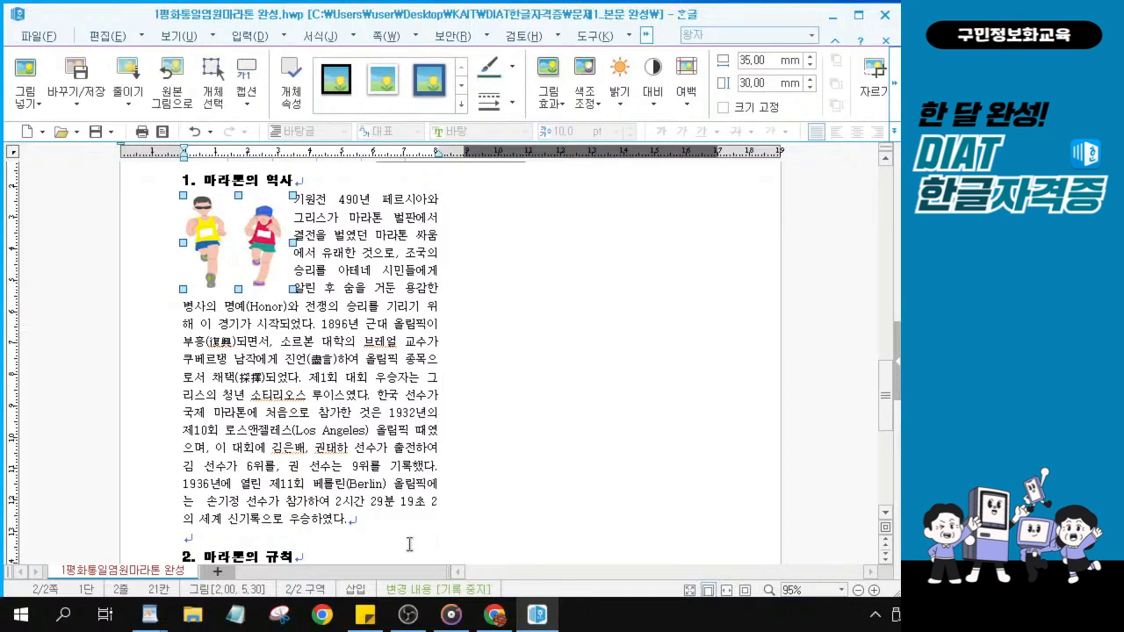
key(alt+Tab)
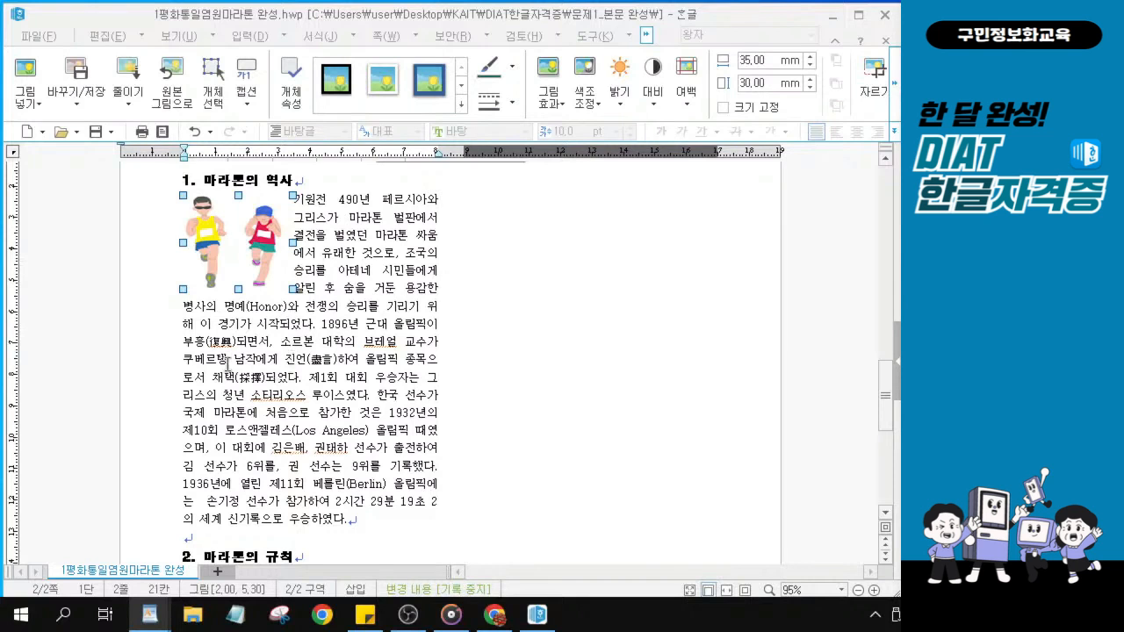
Insert a footnote (각주) directly after the word 쿠베르탱 in the 마라톤의 역사 paragraph.
scroll(227, 364, up, 3)
scroll(227, 364, up, 2)
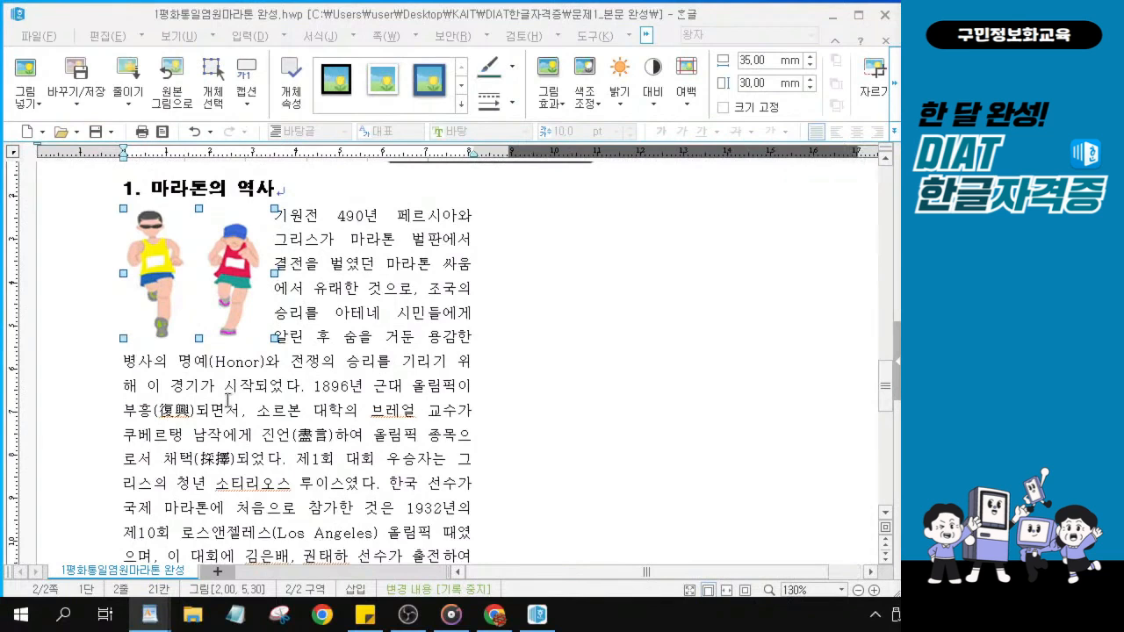
click(186, 435)
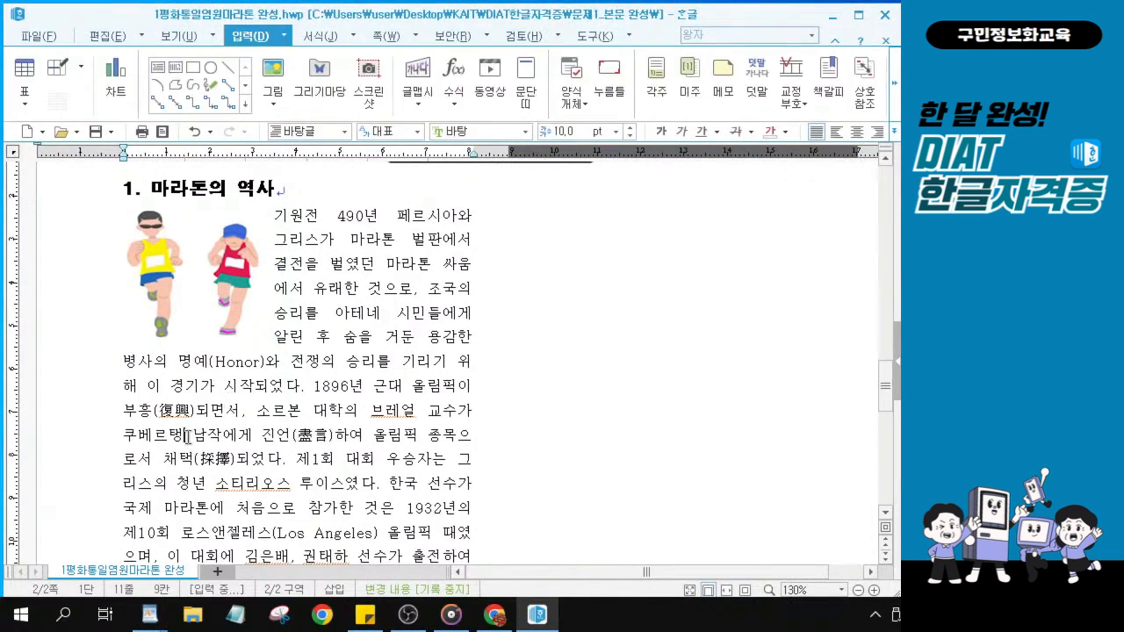
mouse_move(125, 409)
mouse_down()
mouse_move(295, 412)
mouse_move(263, 443)
mouse_move(408, 413)
mouse_move(435, 418)
mouse_move(195, 444)
mouse_move(263, 449)
mouse_up()
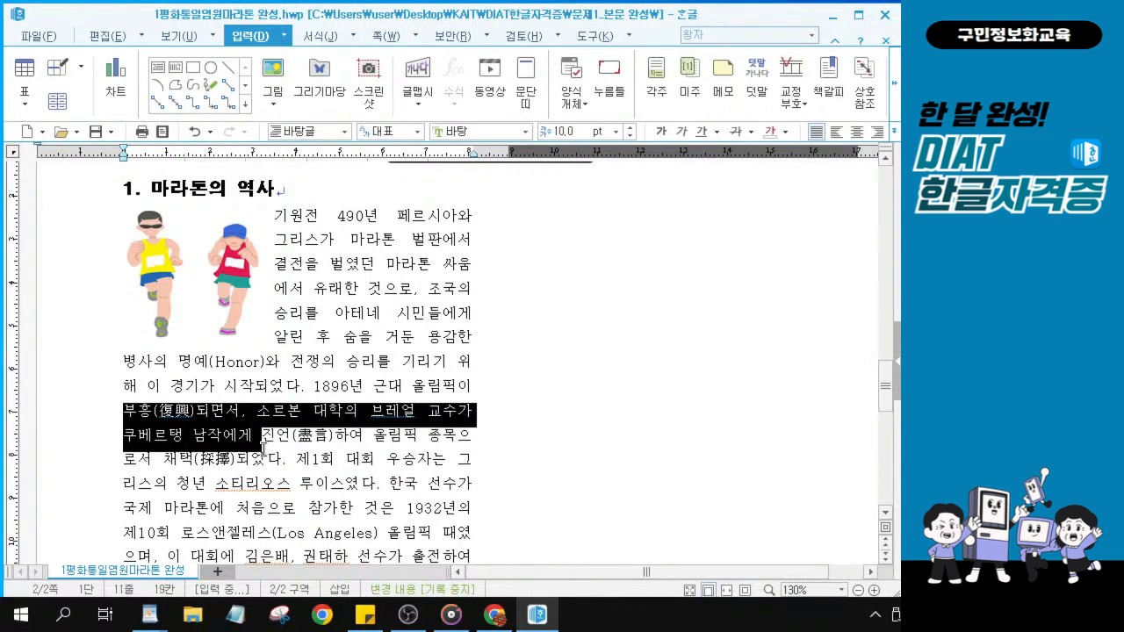
scroll(209, 436, up, 5)
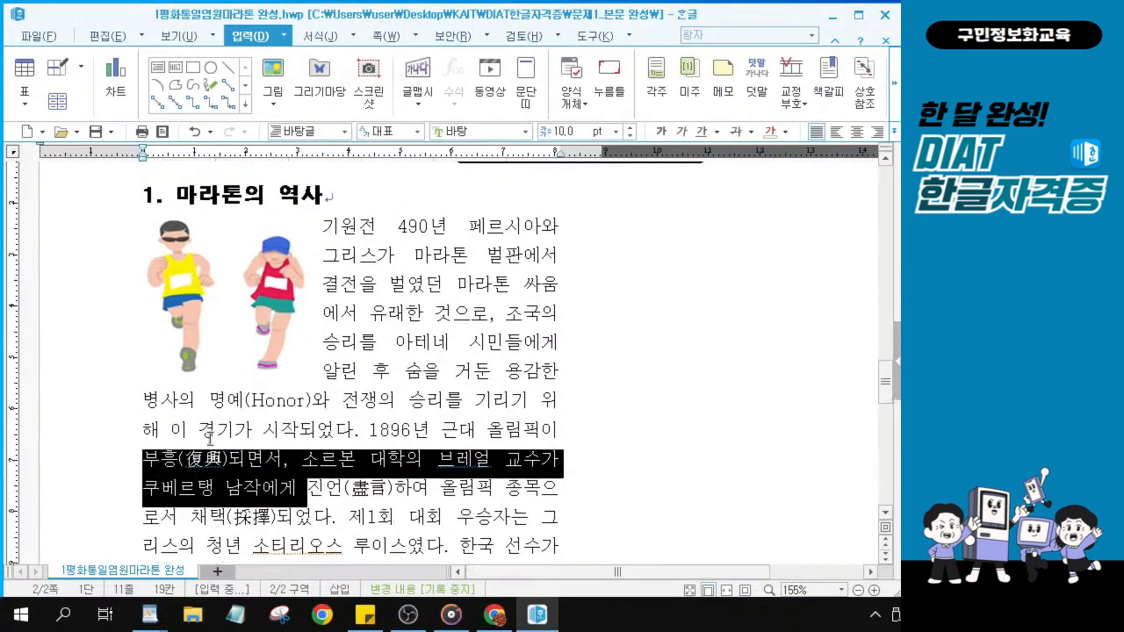
scroll(273, 484, up, 6)
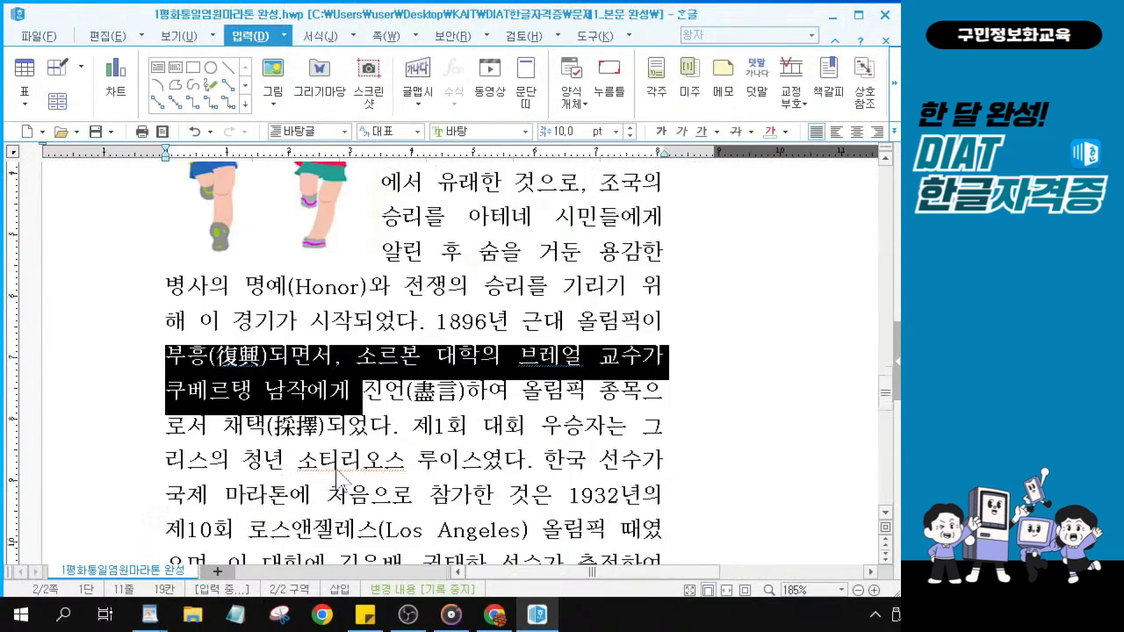
scroll(302, 367, up, 4)
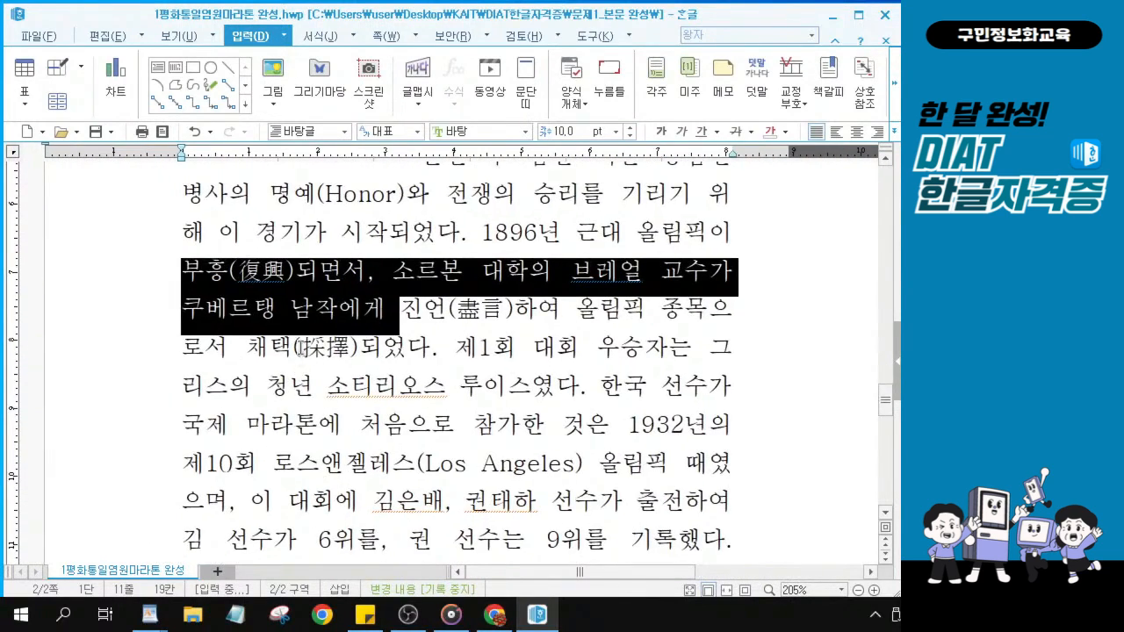
scroll(299, 346, up, 2)
click(298, 410)
click(282, 452)
click(279, 486)
click(273, 518)
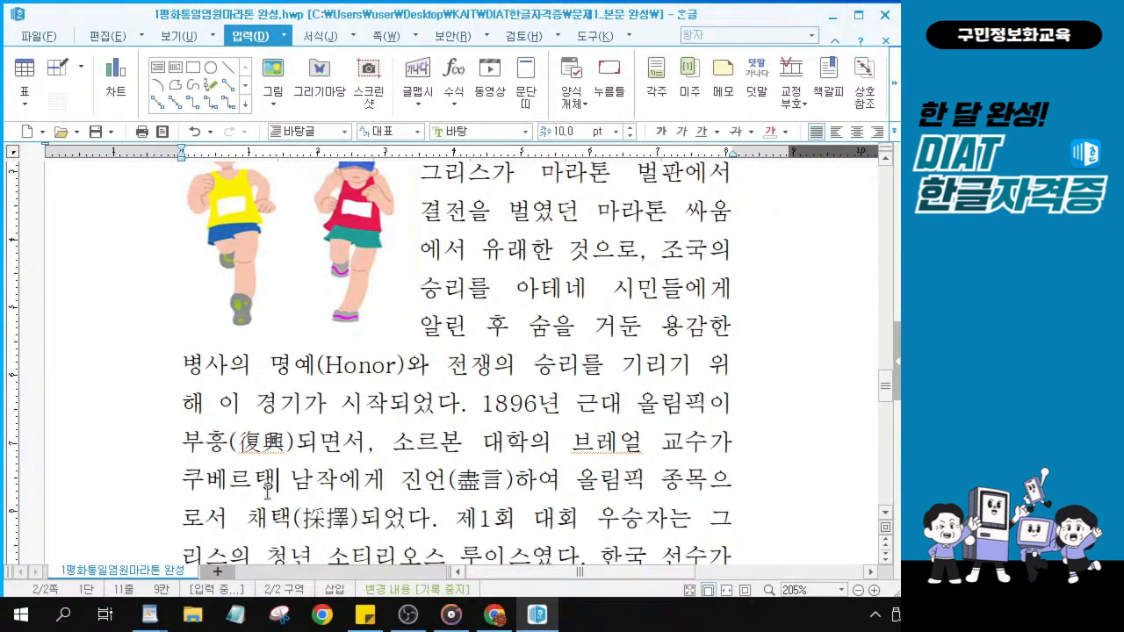
drag(276, 483, 181, 482)
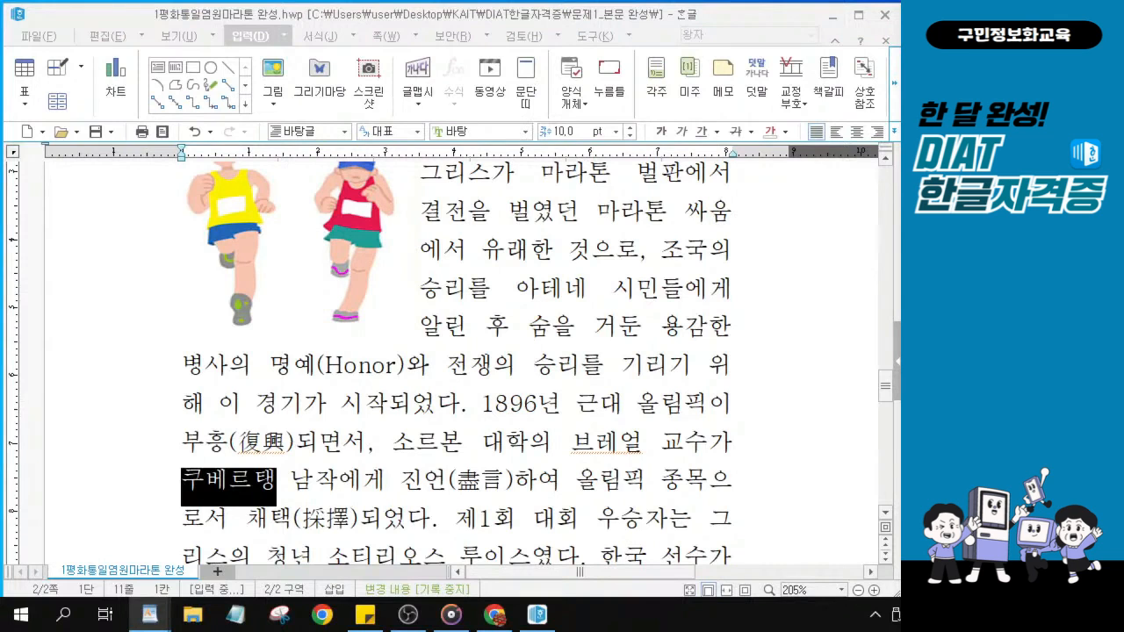
click(276, 485)
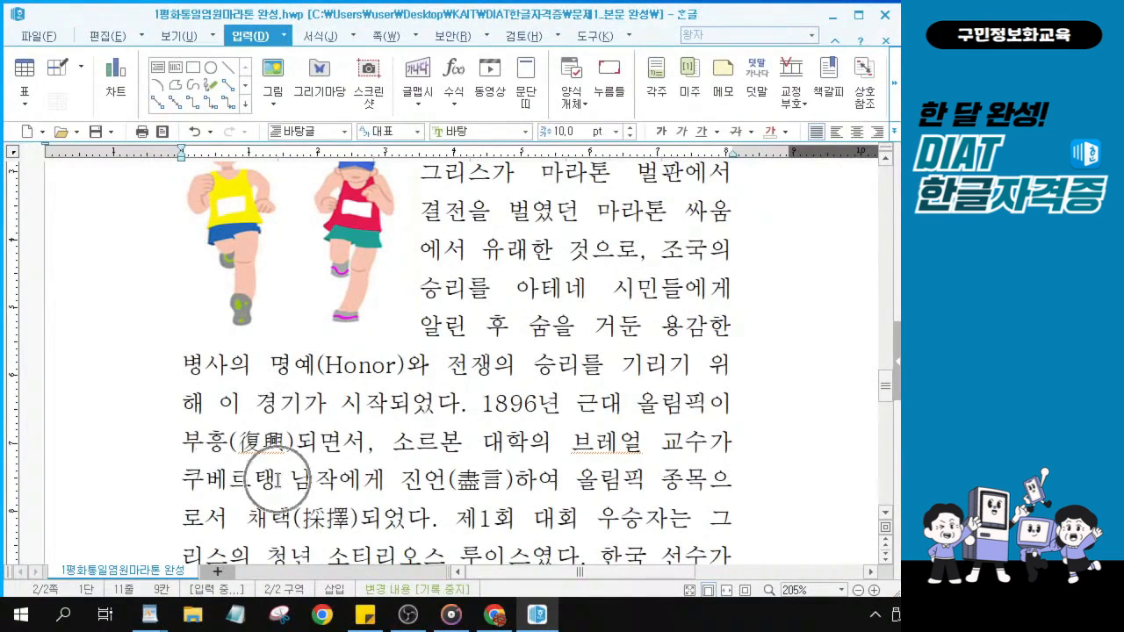
click(662, 100)
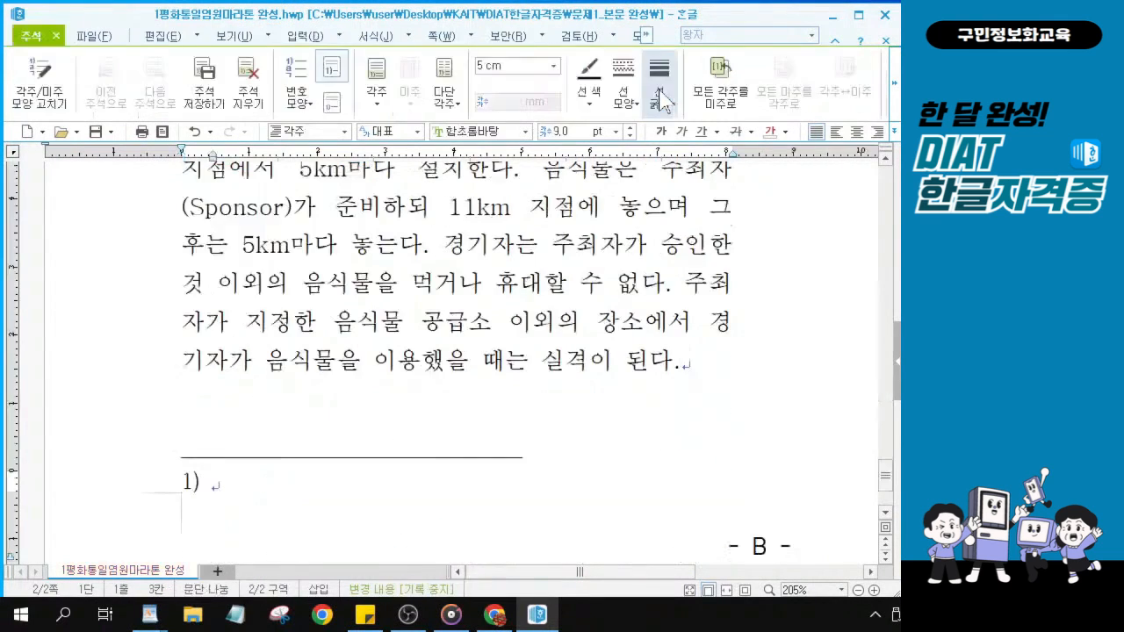
Write the text of footnote 1), beginning with "프랑스 출신으로 올림픽 부흥운동을 시잣하여".
key(alt+Tab)
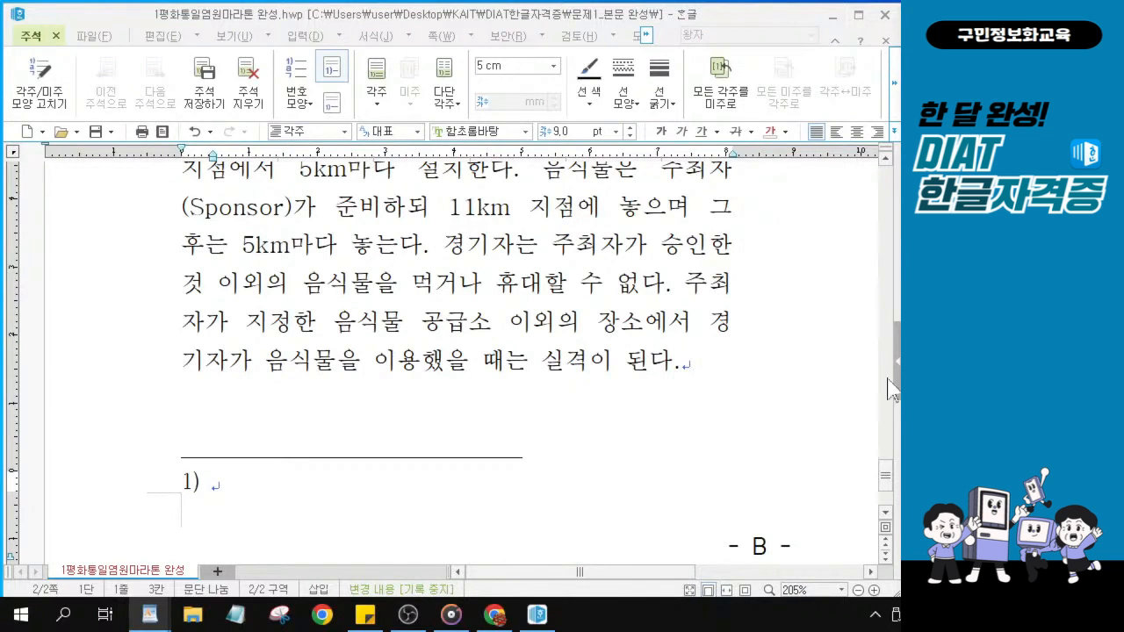
click(216, 490)
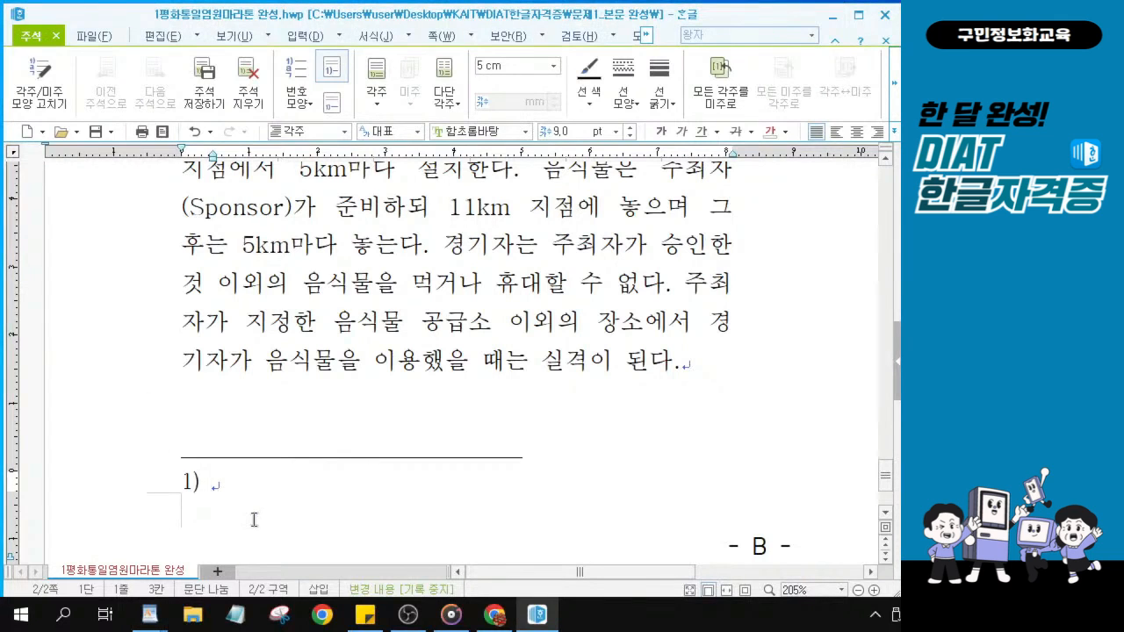
key(alt+Tab)
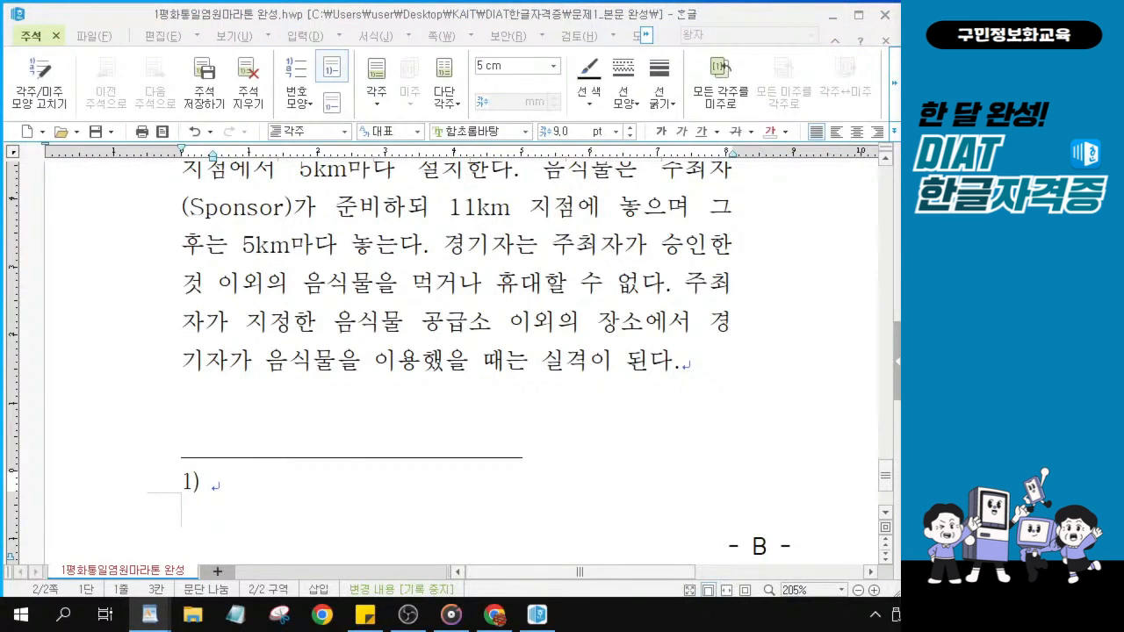
click(212, 488)
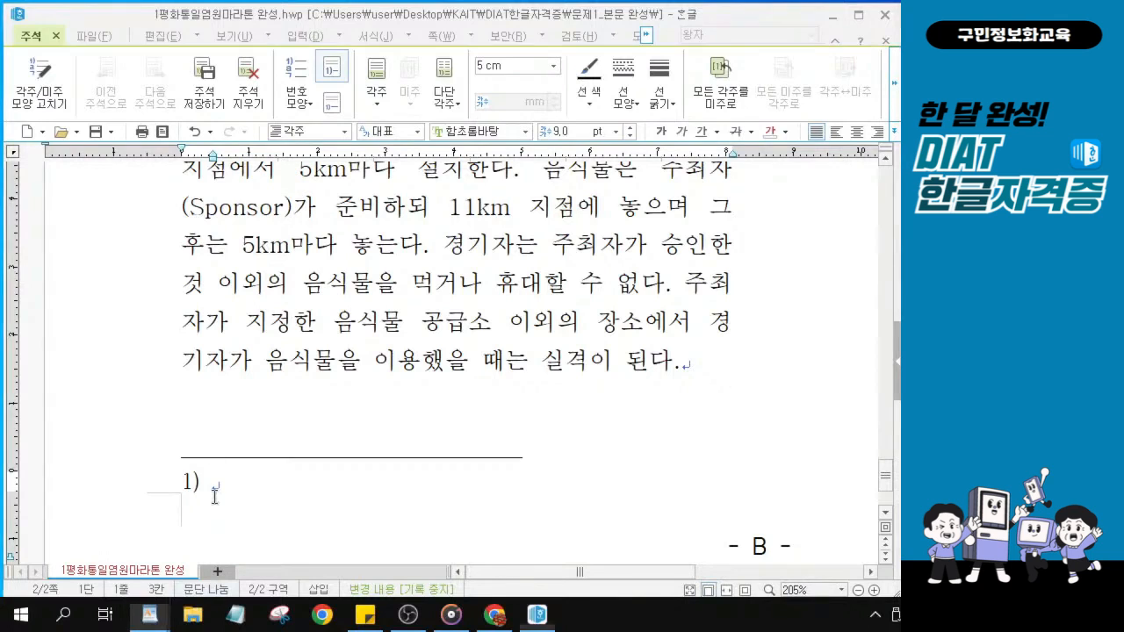
text(프랑스 )
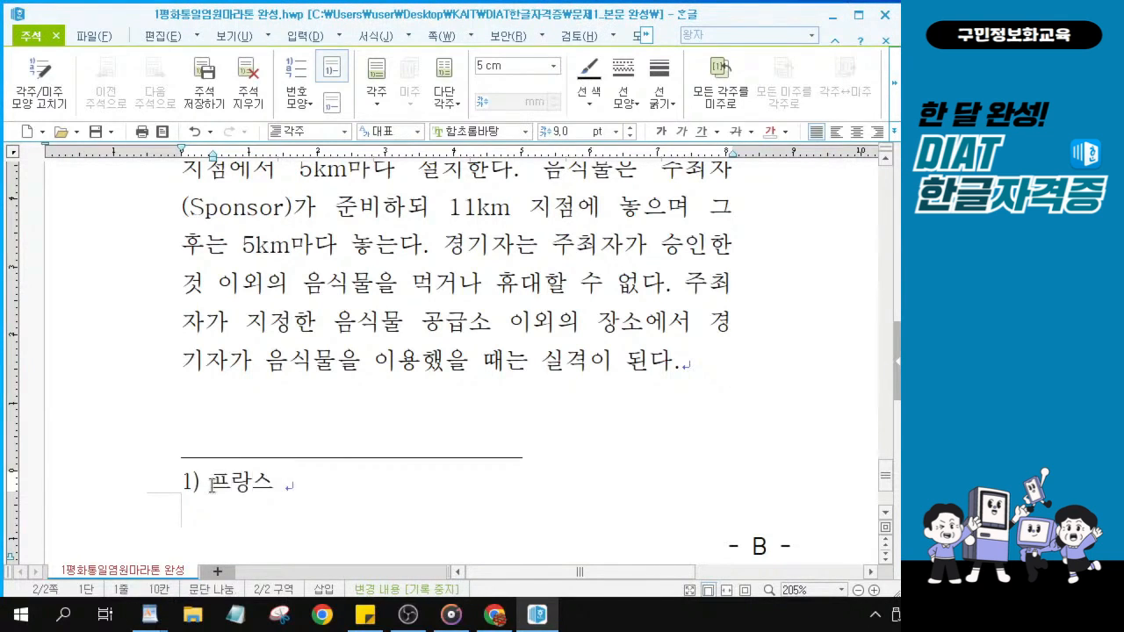
text(출신ㅇ)
text(으로 )
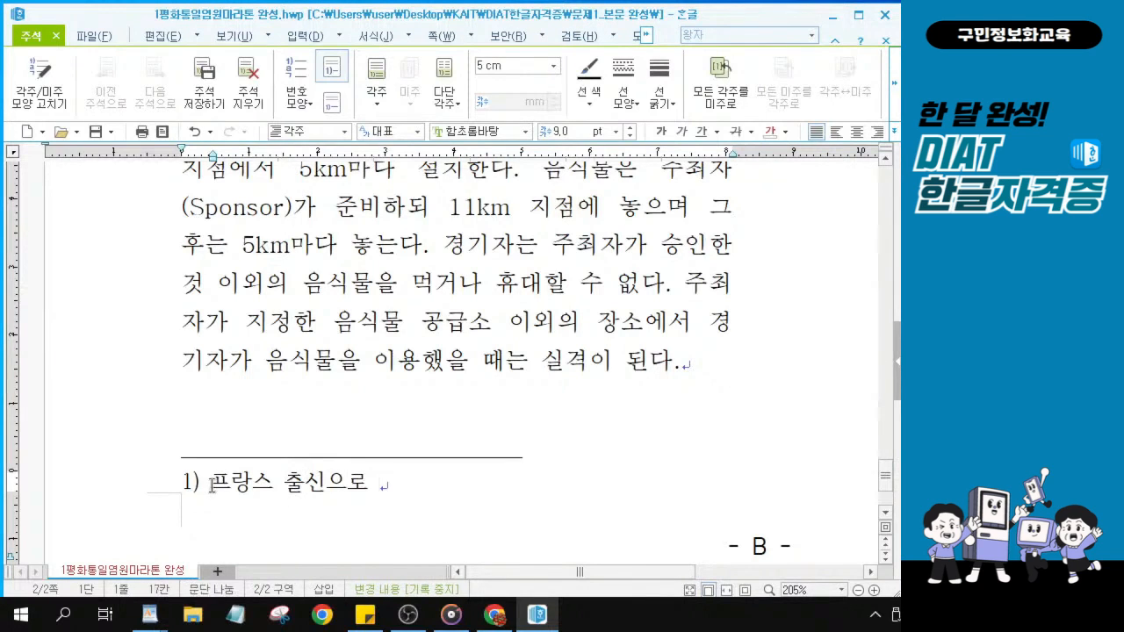
text(올리ㅁ픽)
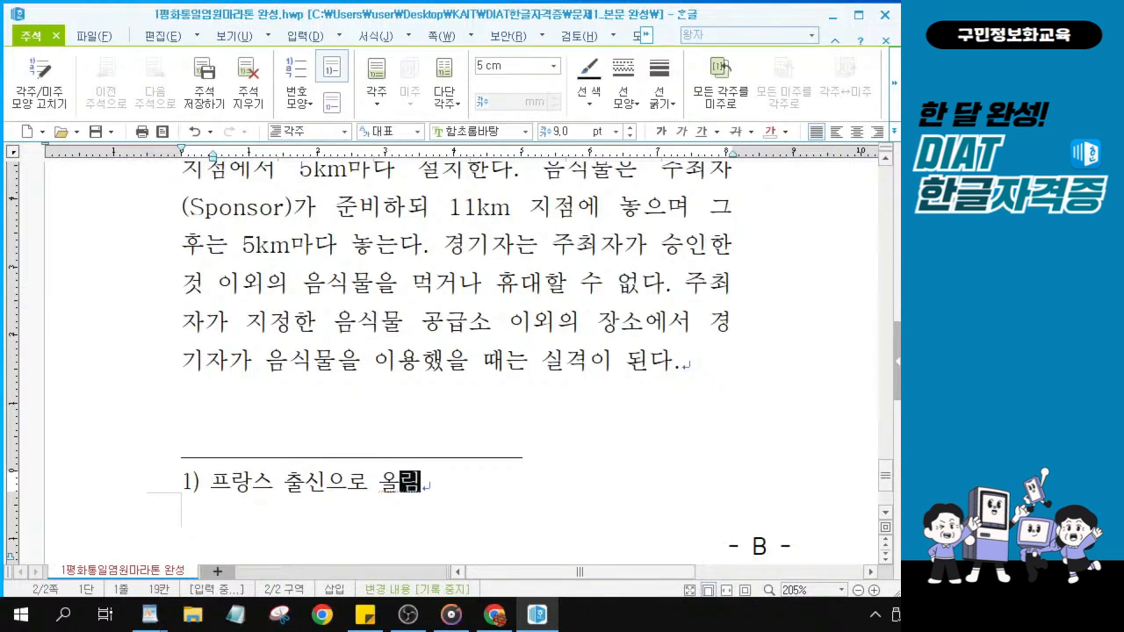
text( 부흥)
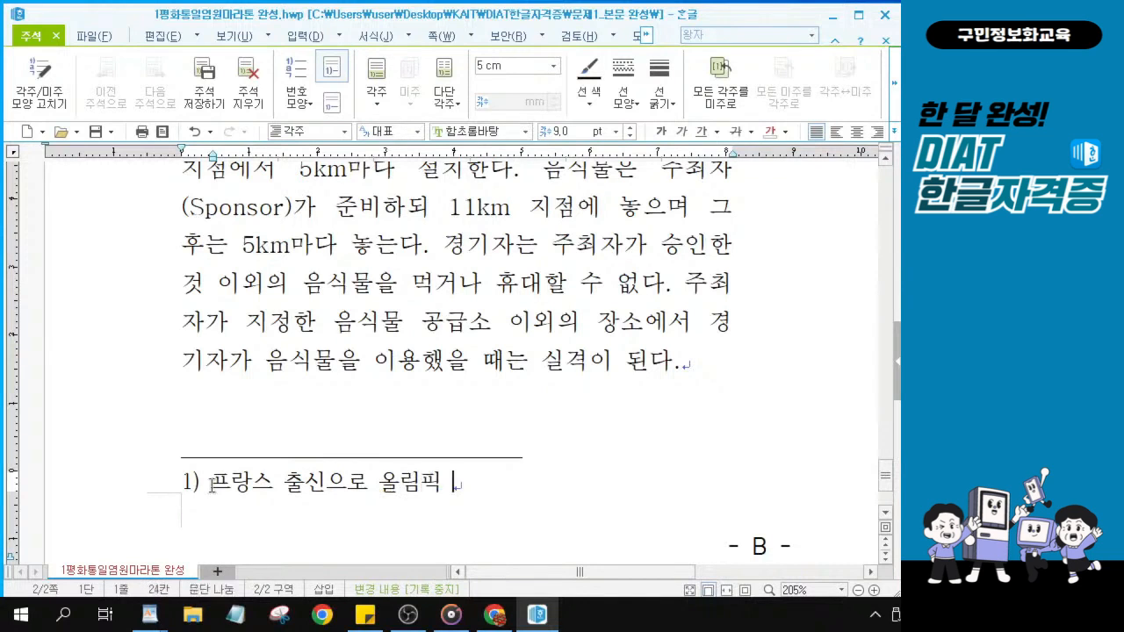
text(운동)
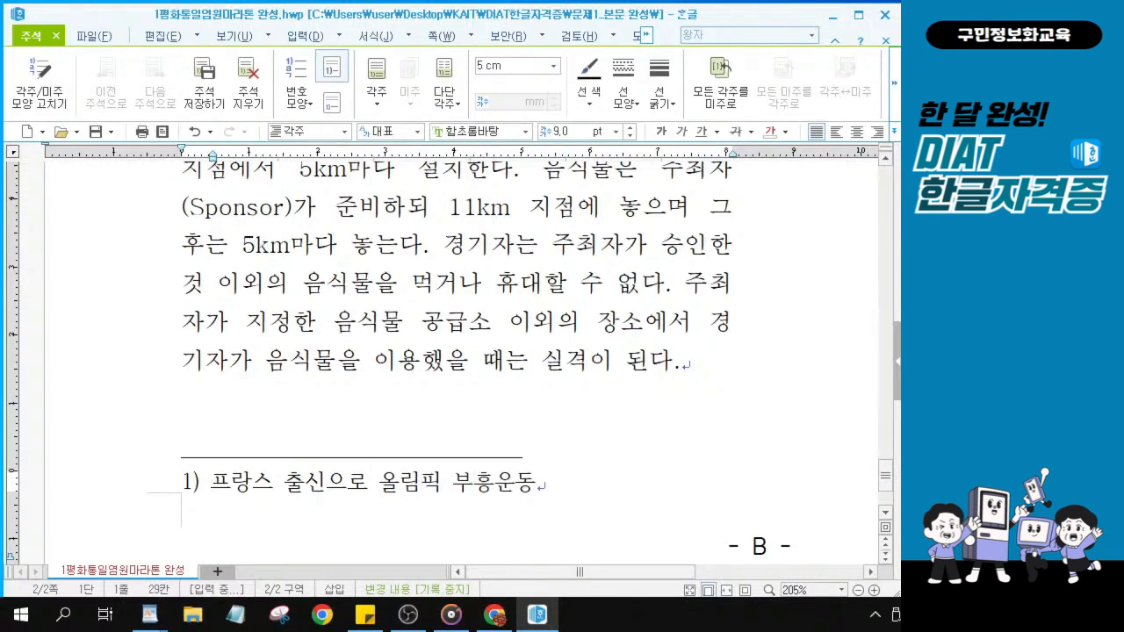
text(을 )
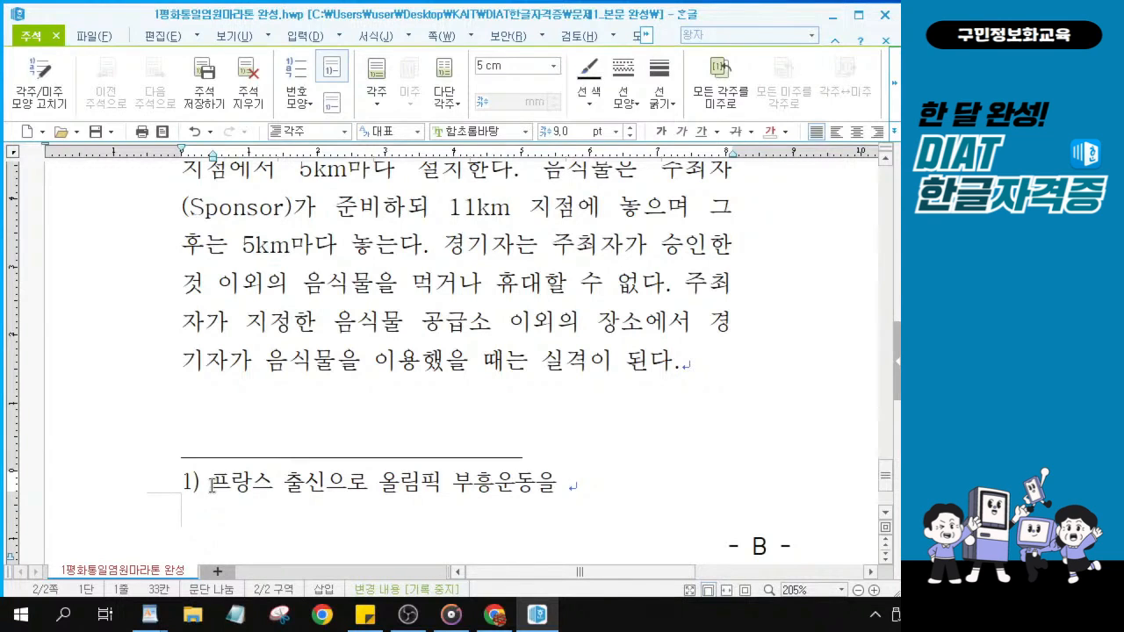
text(시작하여)
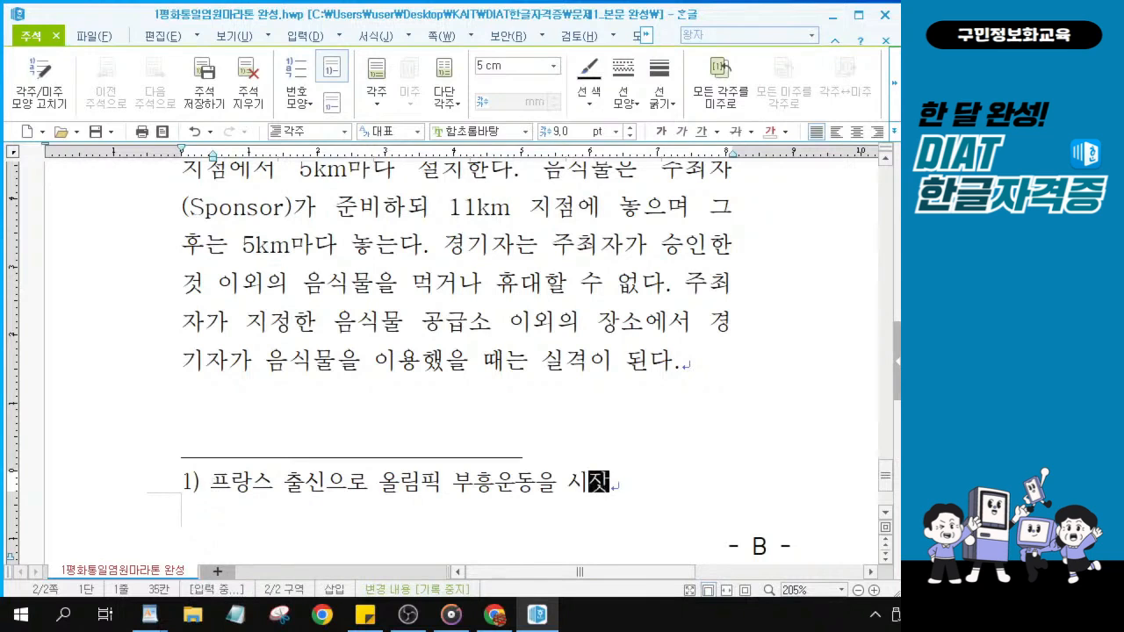
text( 구)
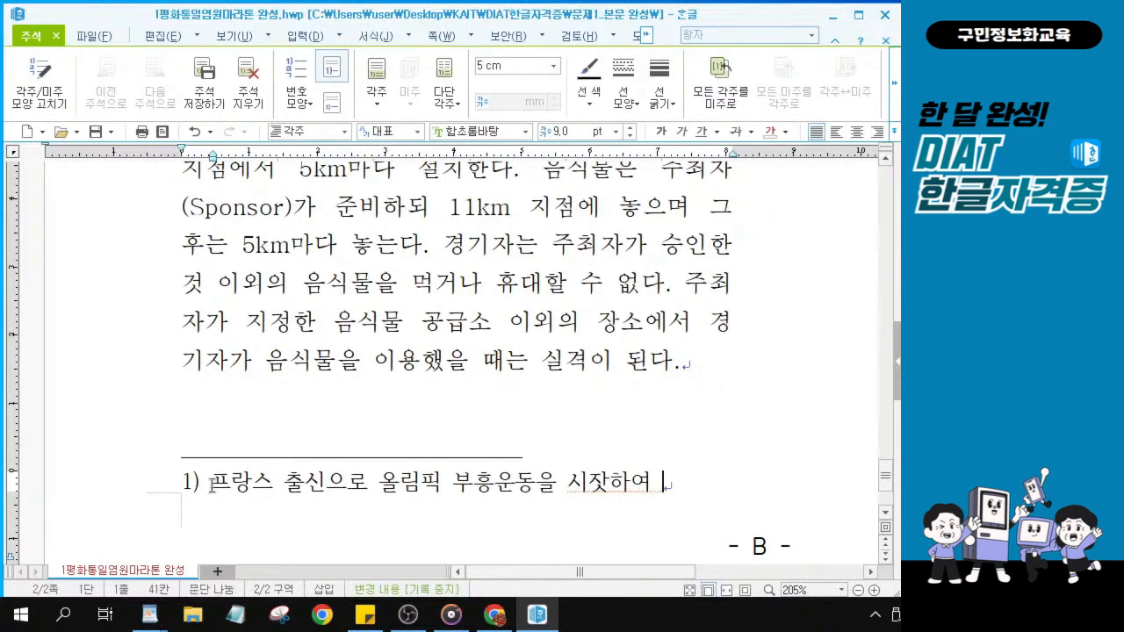
Continue the footnote sentence with "국제올림픽위원회를" after "부흥운동을 시잣하여".
text(ㄱ제올림)
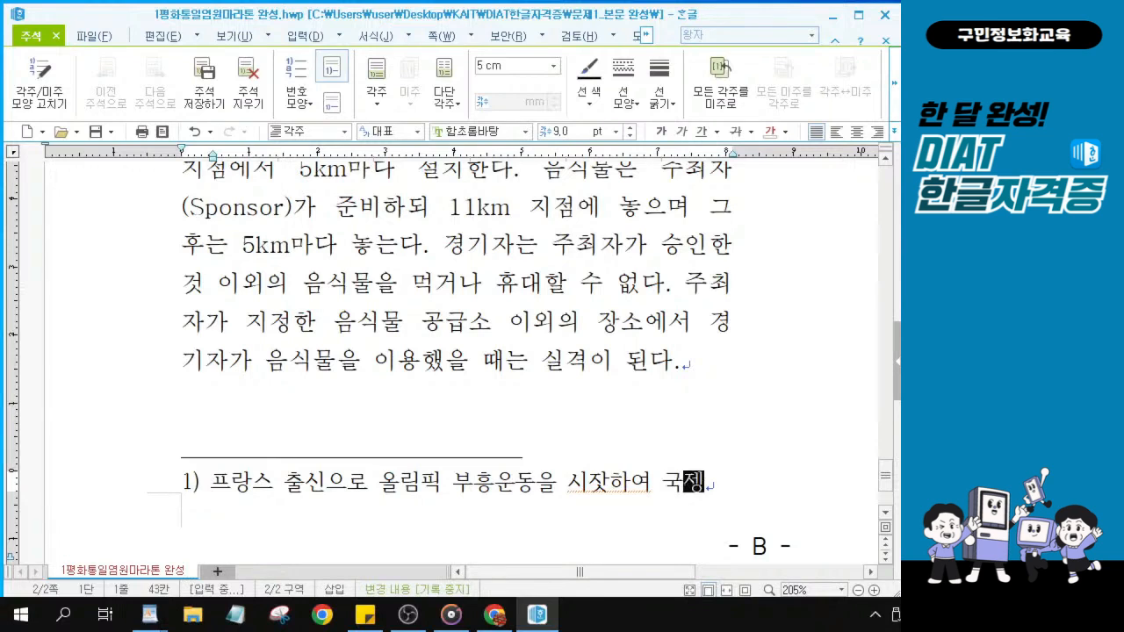
text(픽위원)
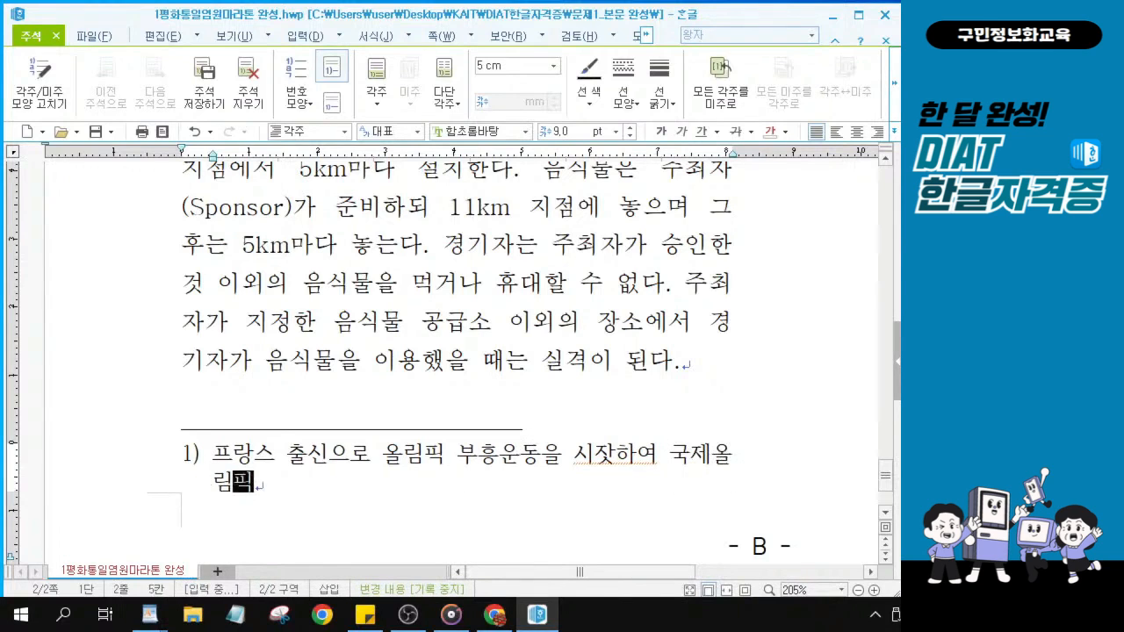
text(히ㅗ)
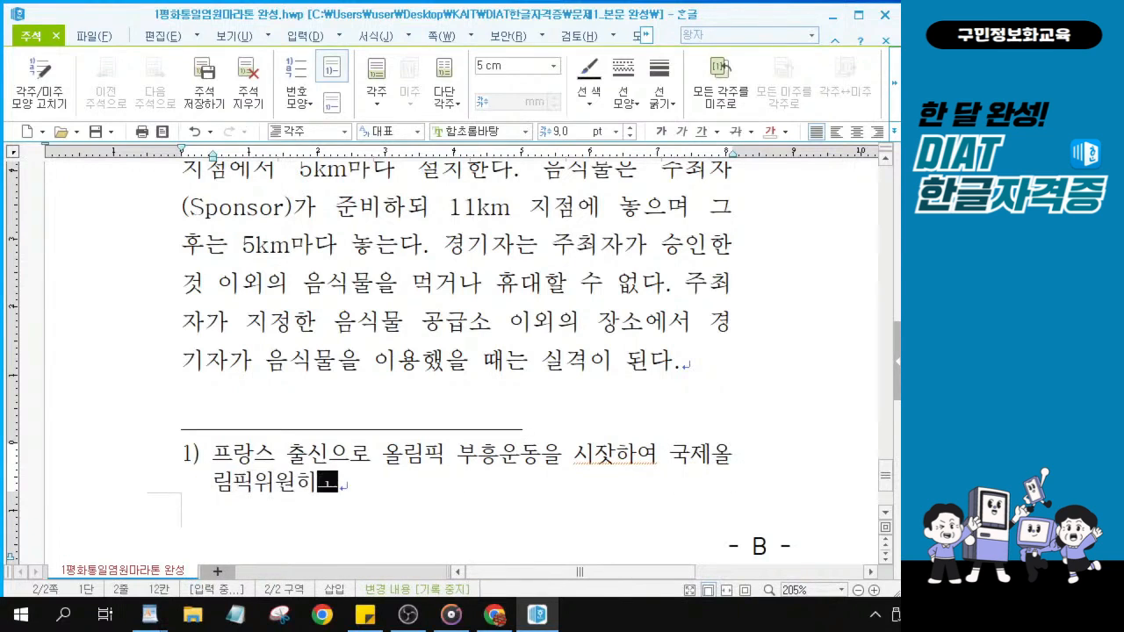
key(BackSpace)
key(BackSpace)
text(회)
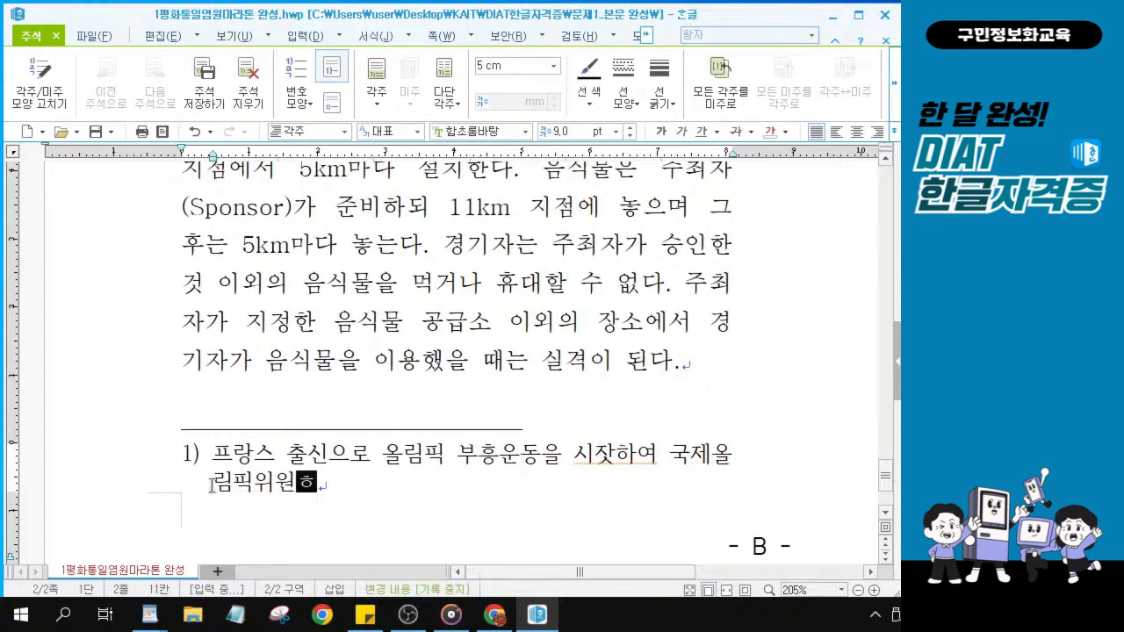
text(를)
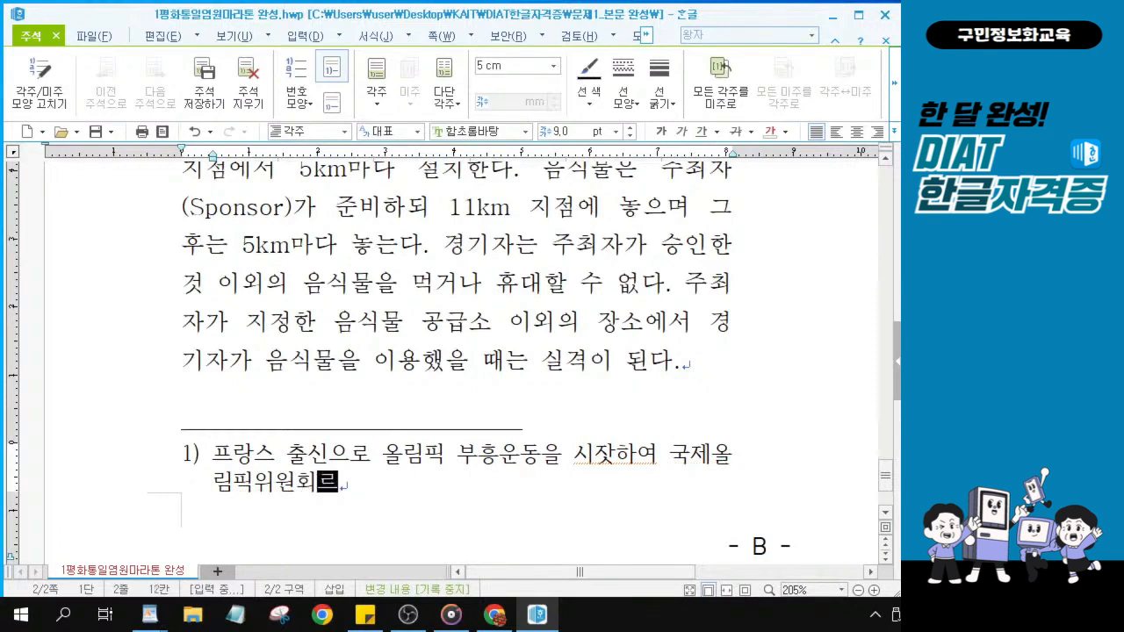
Correct the misspelled word "시잣하여" in the footnote to "시작하여".
click(615, 454)
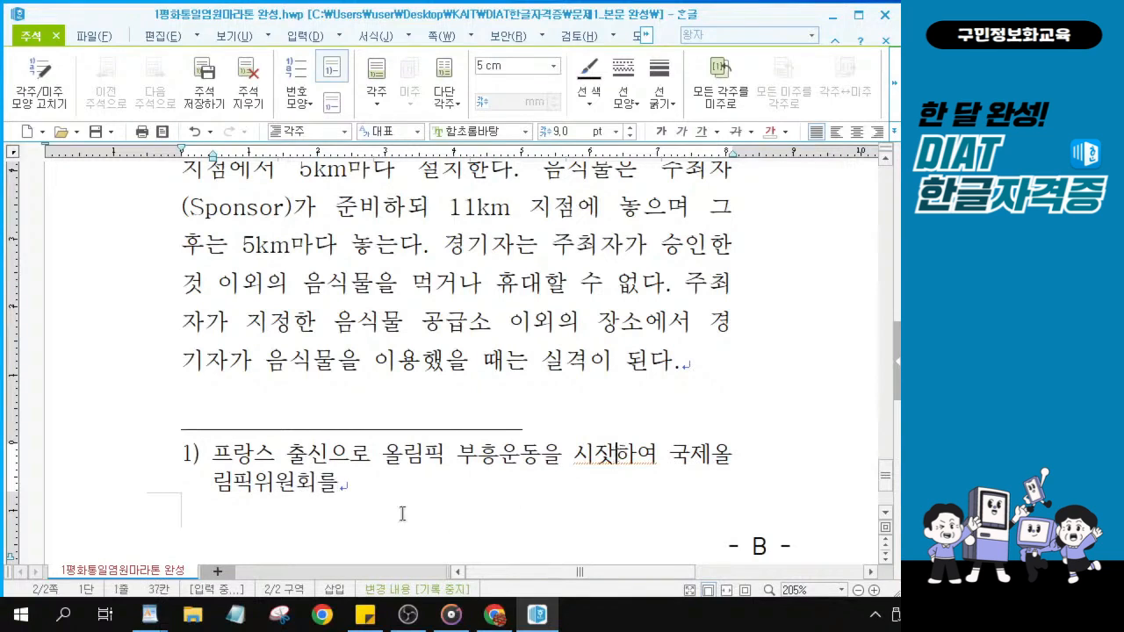
key(BackSpace)
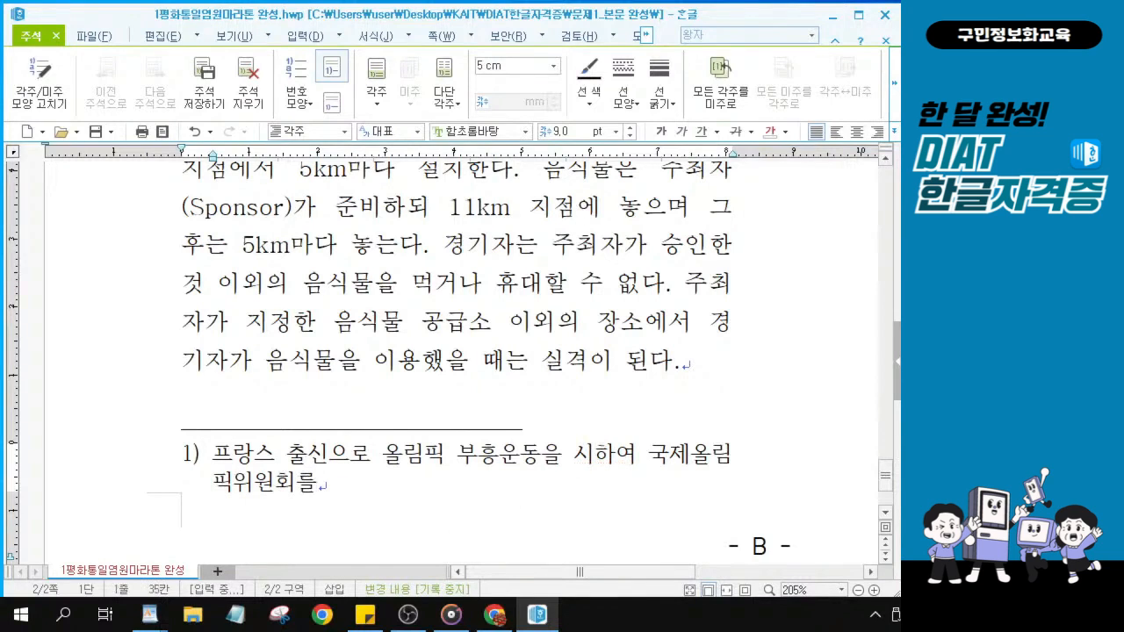
text(자ㄱ)
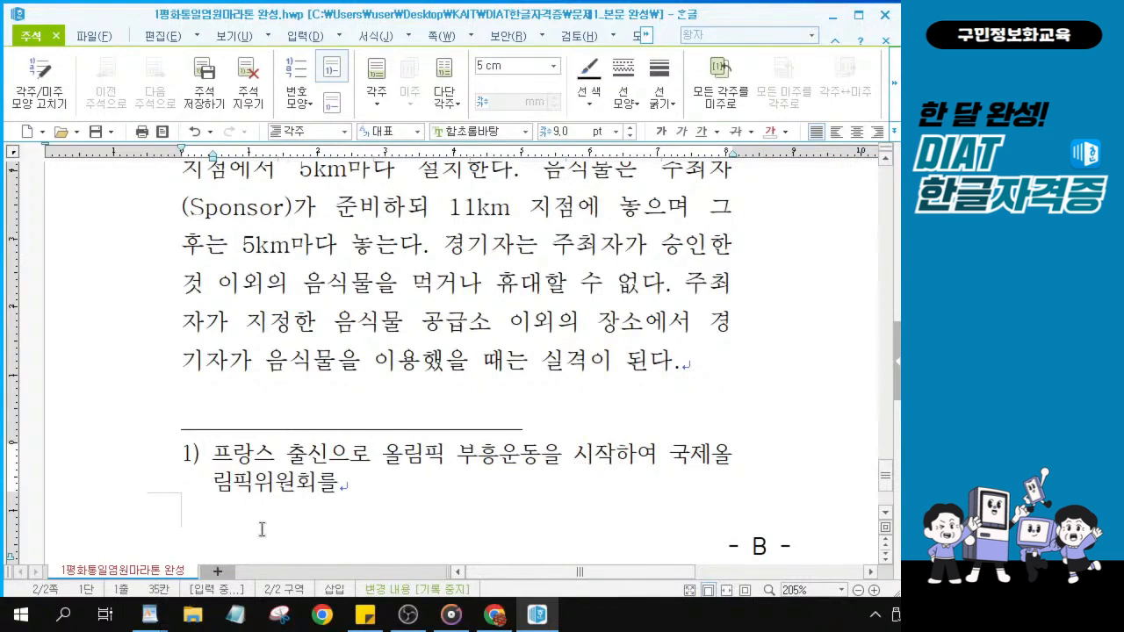
Finish the footnote sentence with "창설하였다." after "국제올림픽위원회를".
click(343, 484)
text(창서)
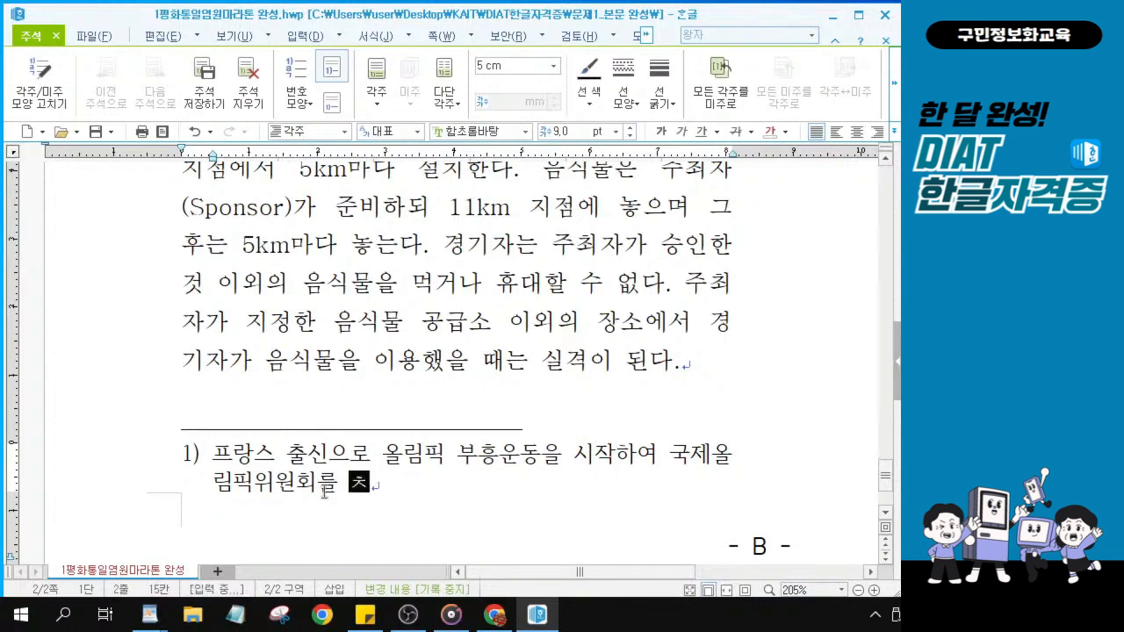
text(ㄹ하였)
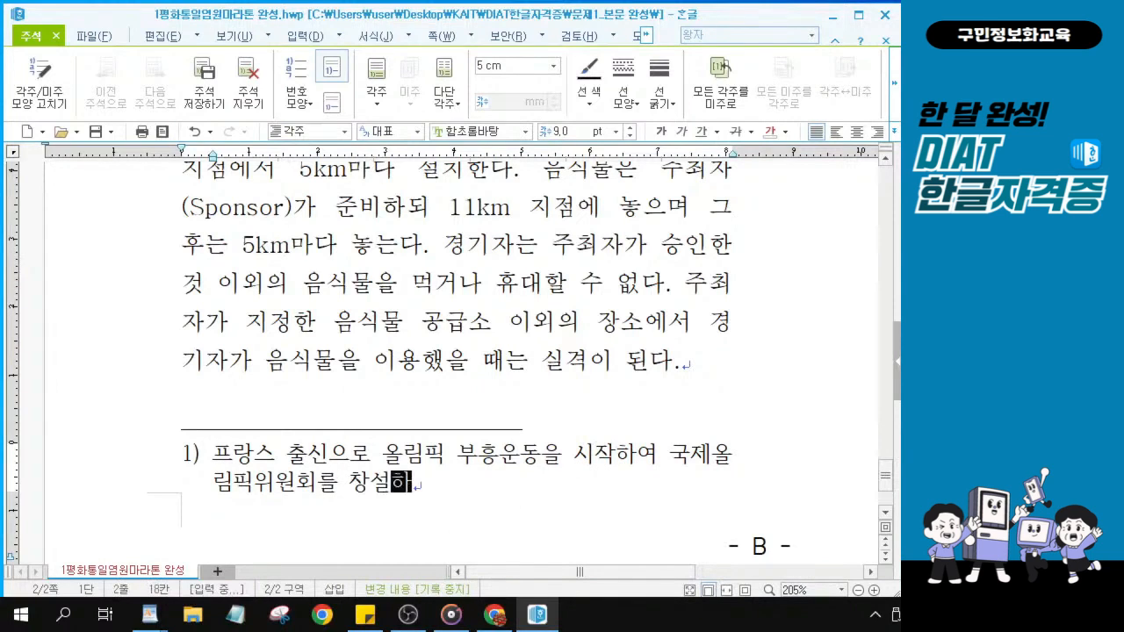
text(다.)
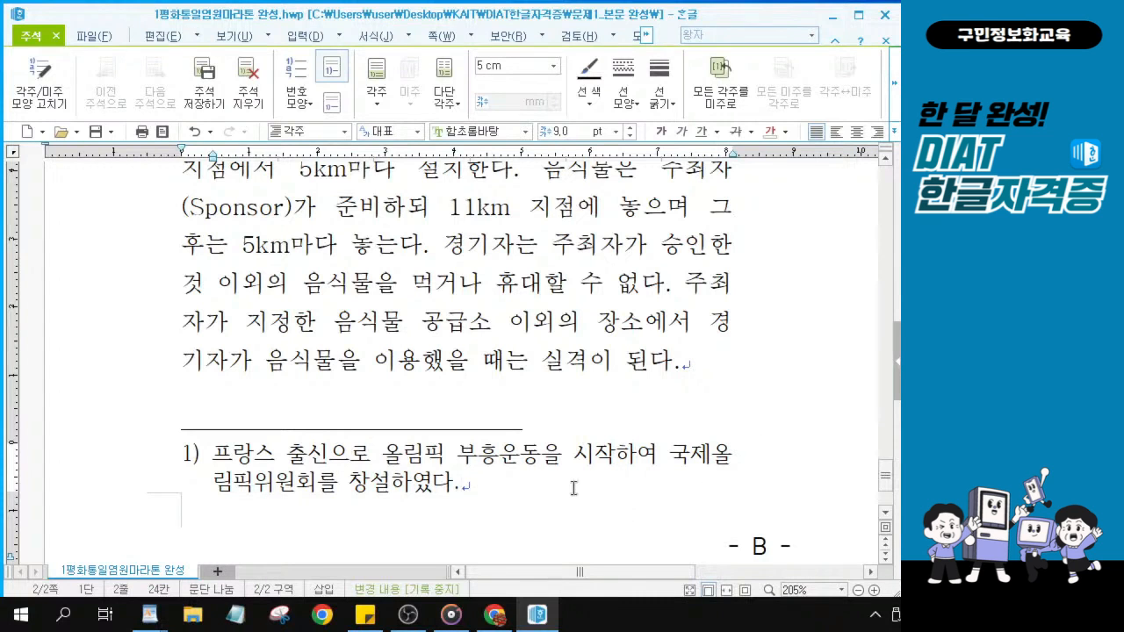
Set the font of the entire footnote sentence to 굴림체.
ctrl+scroll(574, 488, up, 5)
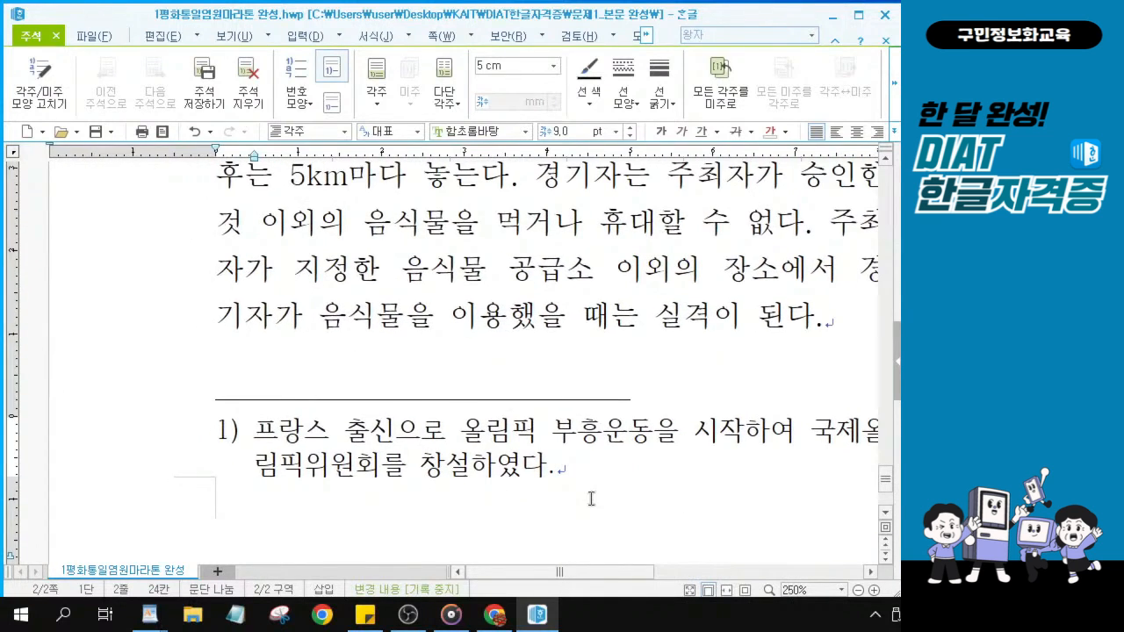
ctrl+scroll(591, 498, up, 1)
drag(591, 575, 615, 581)
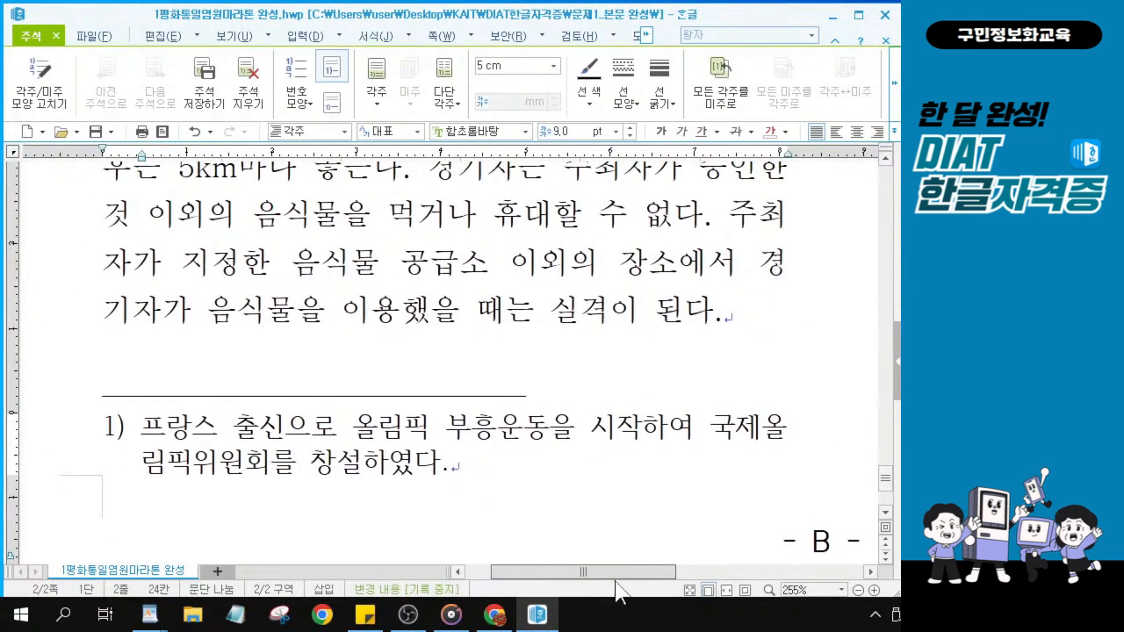
ctrl+scroll(539, 502, up, 1)
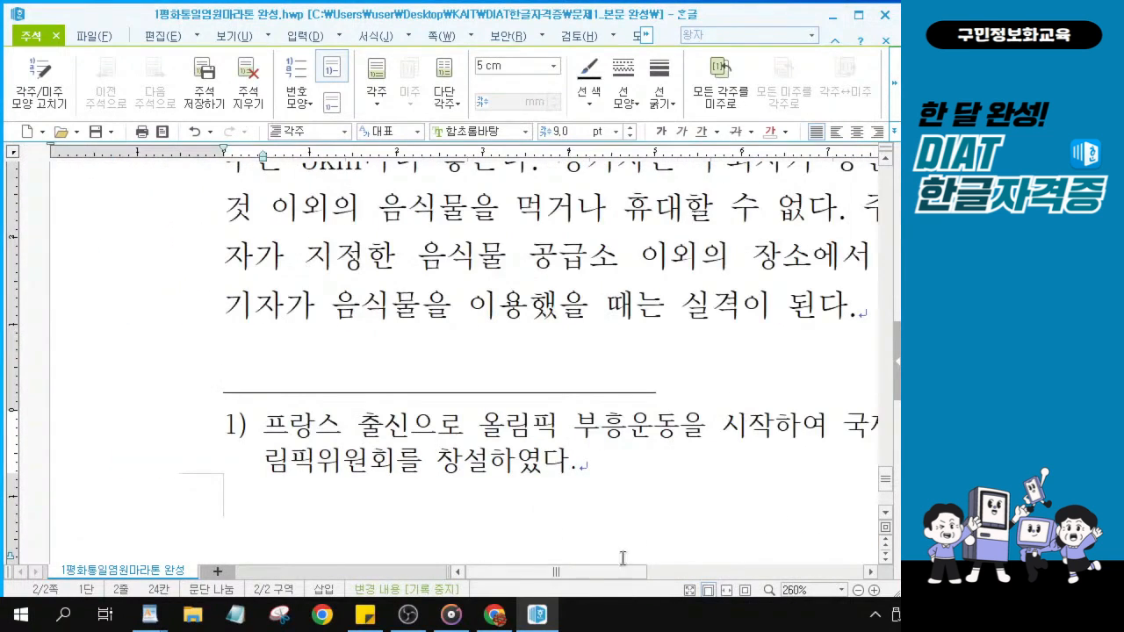
drag(608, 580, 637, 580)
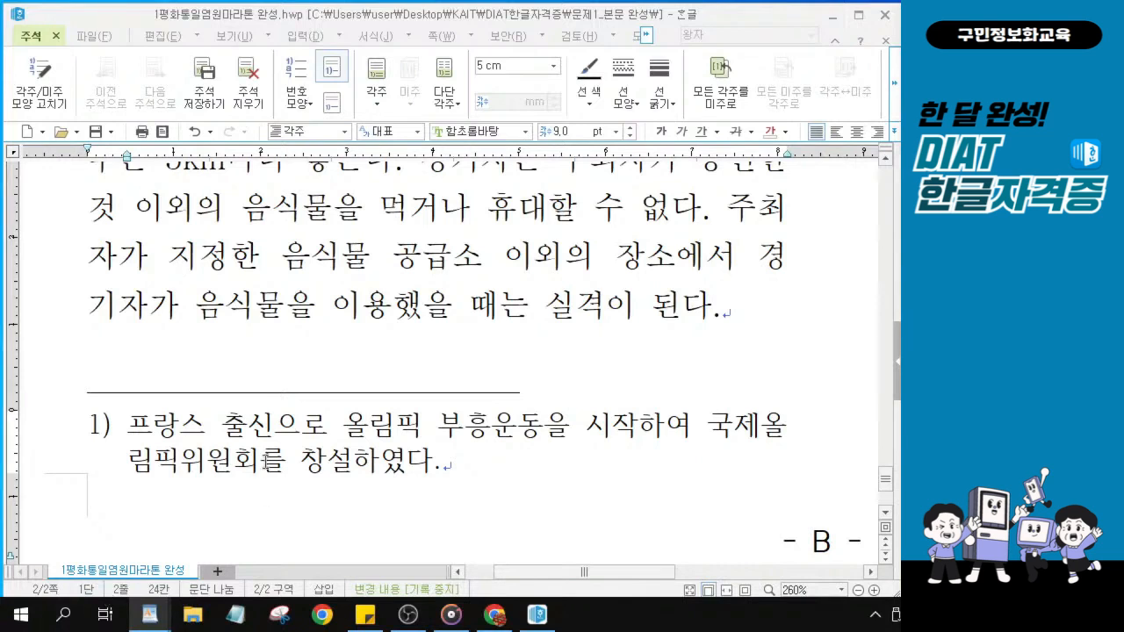
click(454, 465)
drag(455, 466, 134, 425)
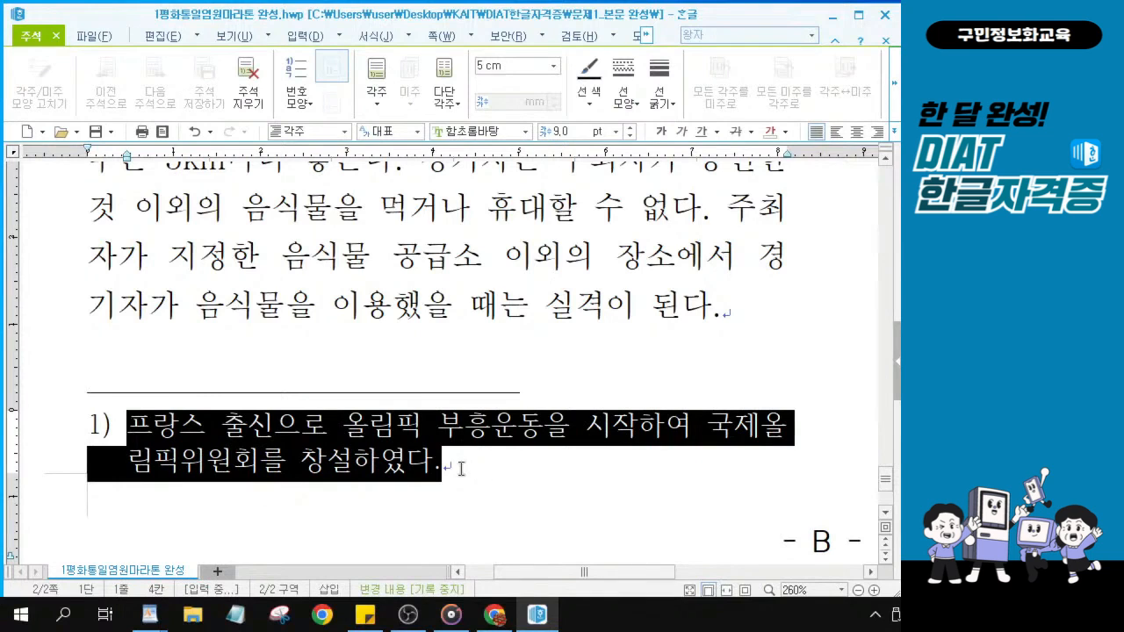
key(ctrl)
click(474, 132)
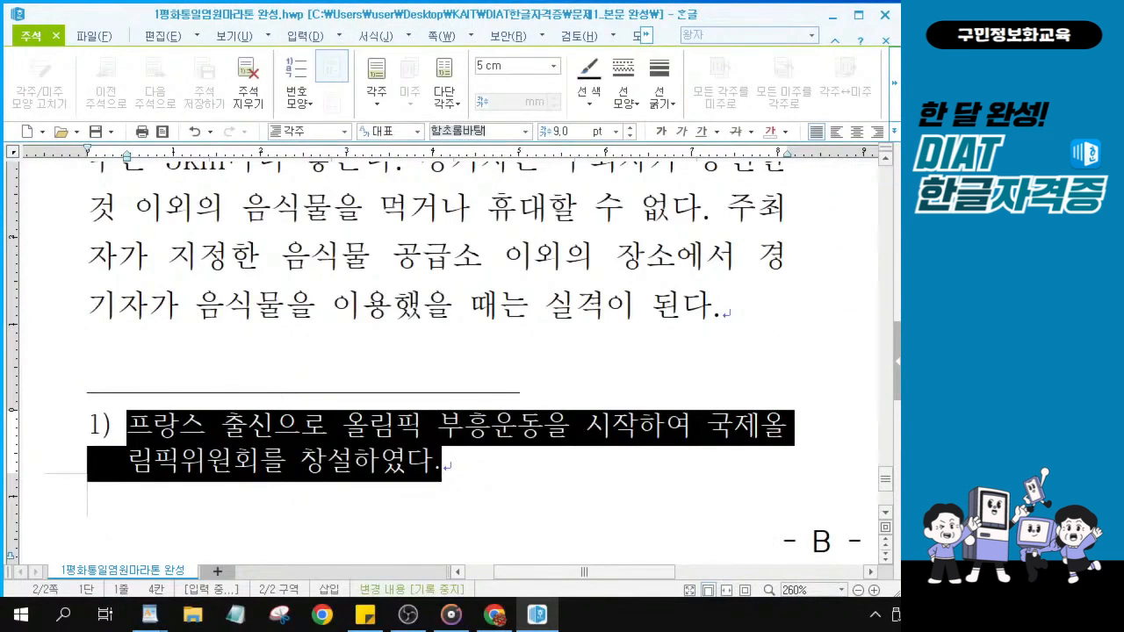
text(굴림체)
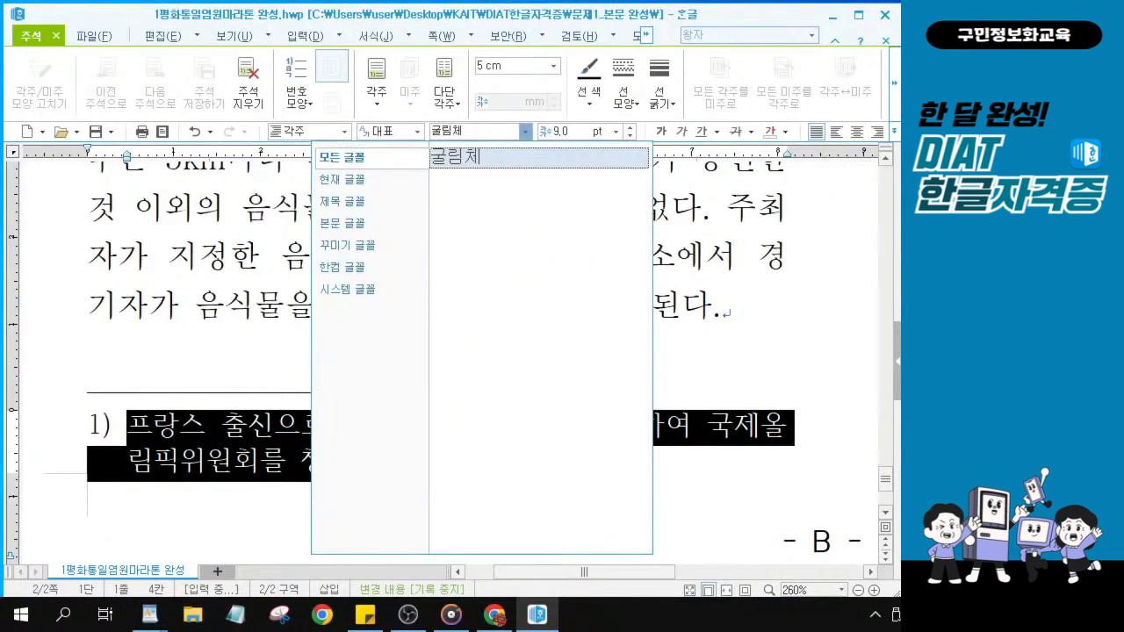
key(Return)
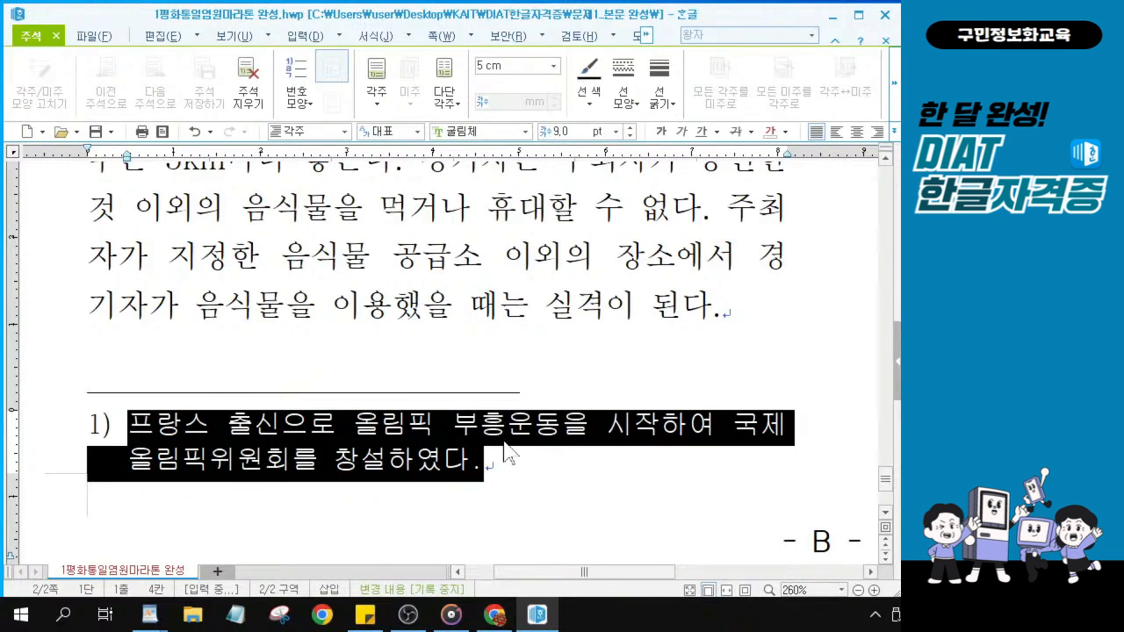
click(420, 439)
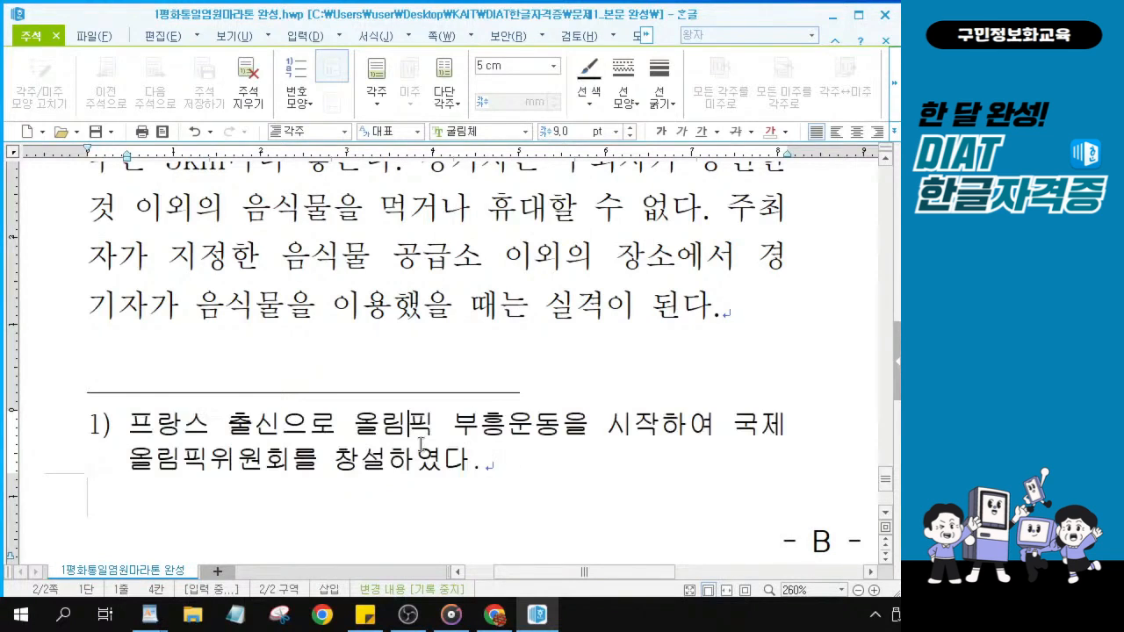
click(421, 446)
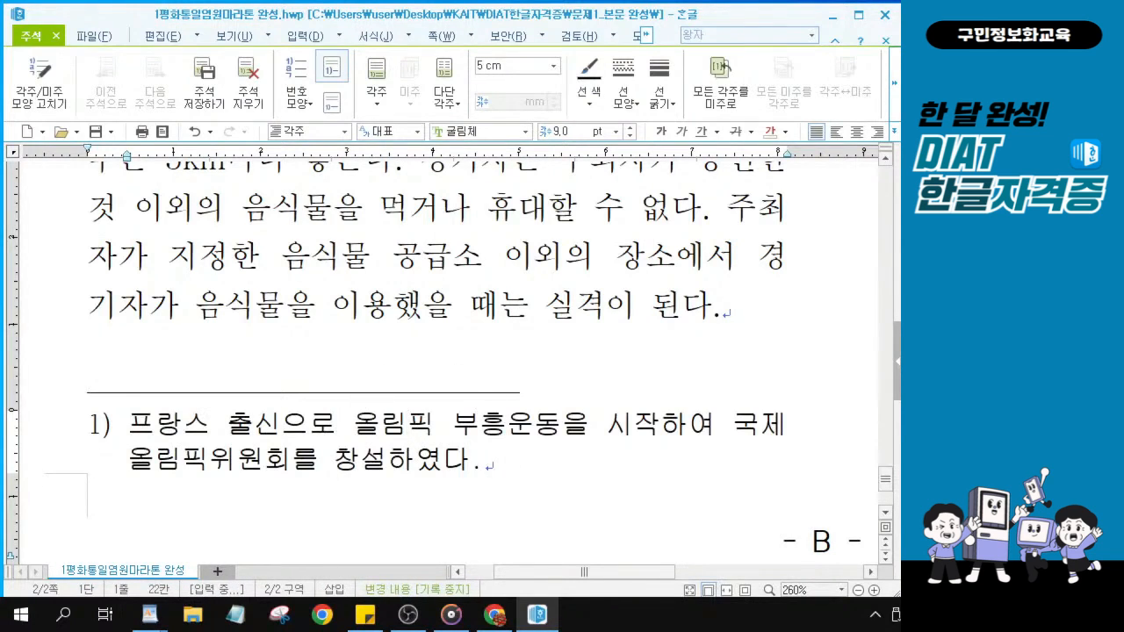
key(alt+Tab)
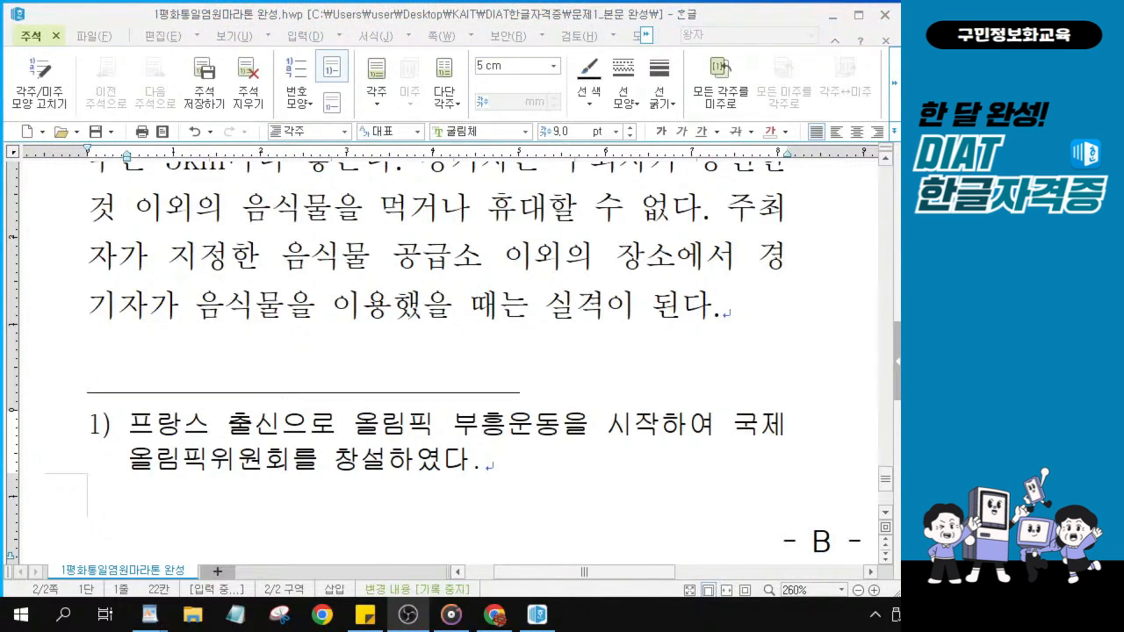
key(alt+Tab)
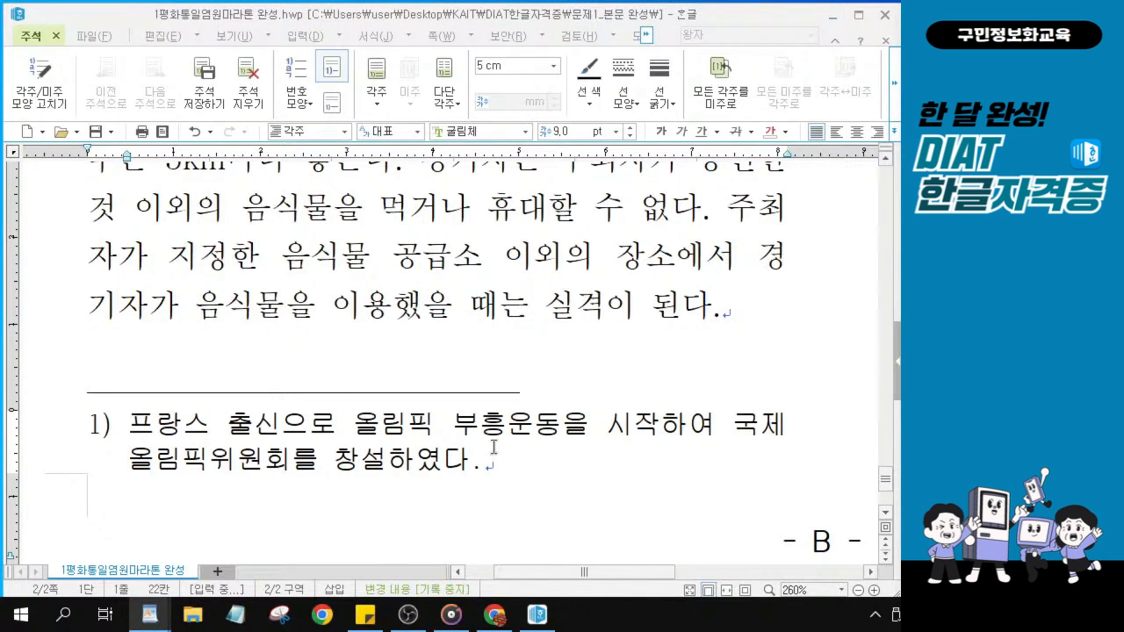
Change the footnote's number format to circled lowercase letters ⓐ,ⓑ,ⓒ, apply it and close footnote editing.
click(373, 434)
click(372, 434)
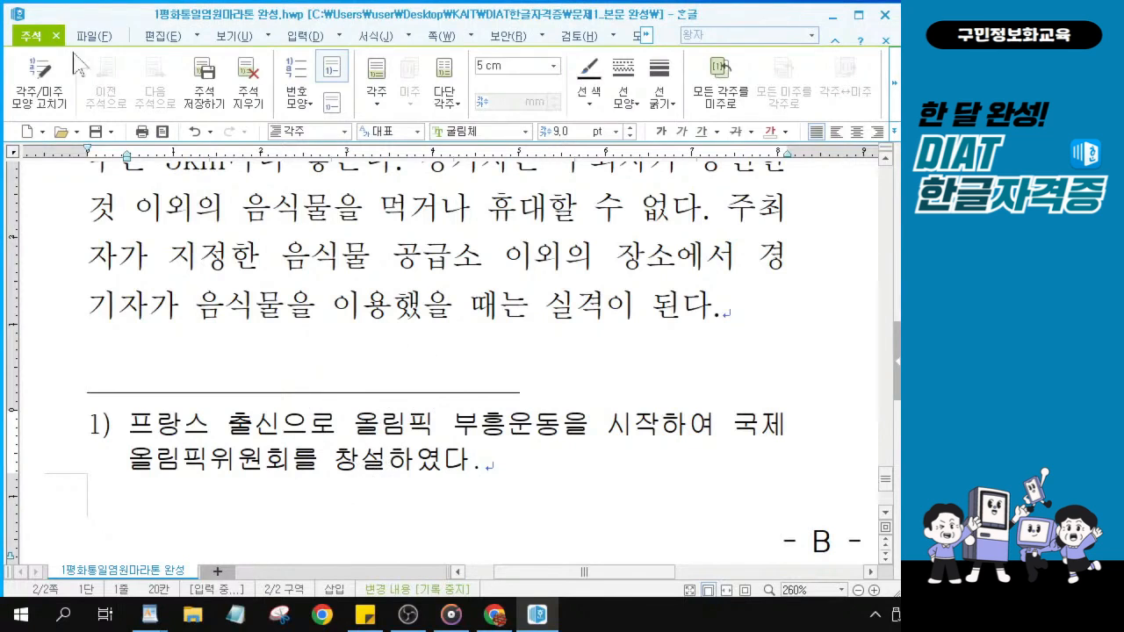
click(33, 43)
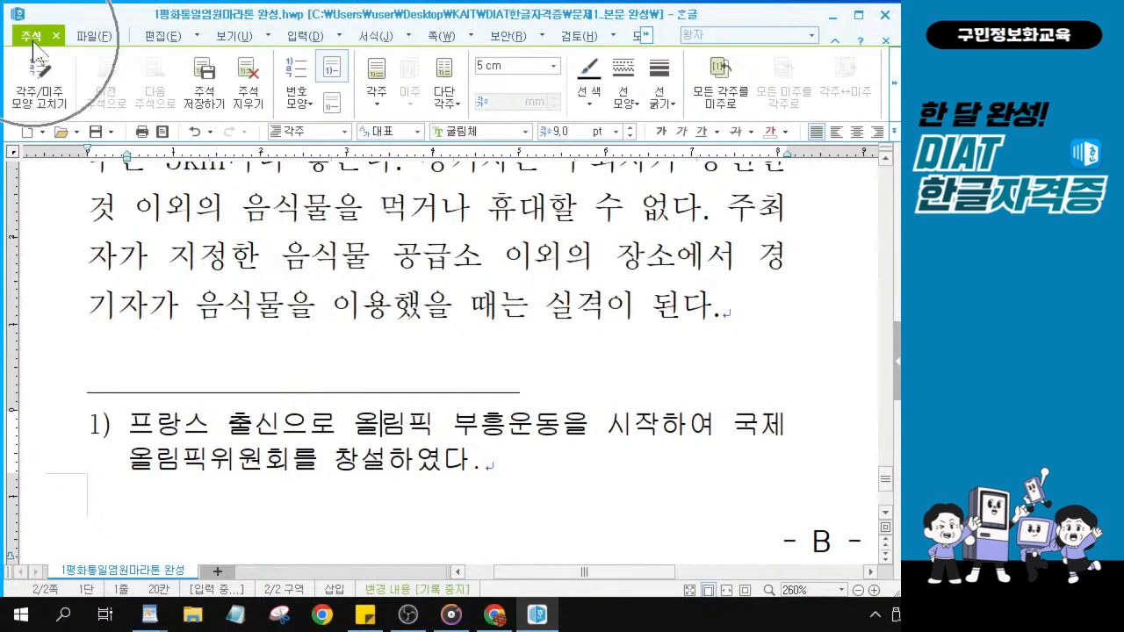
click(37, 106)
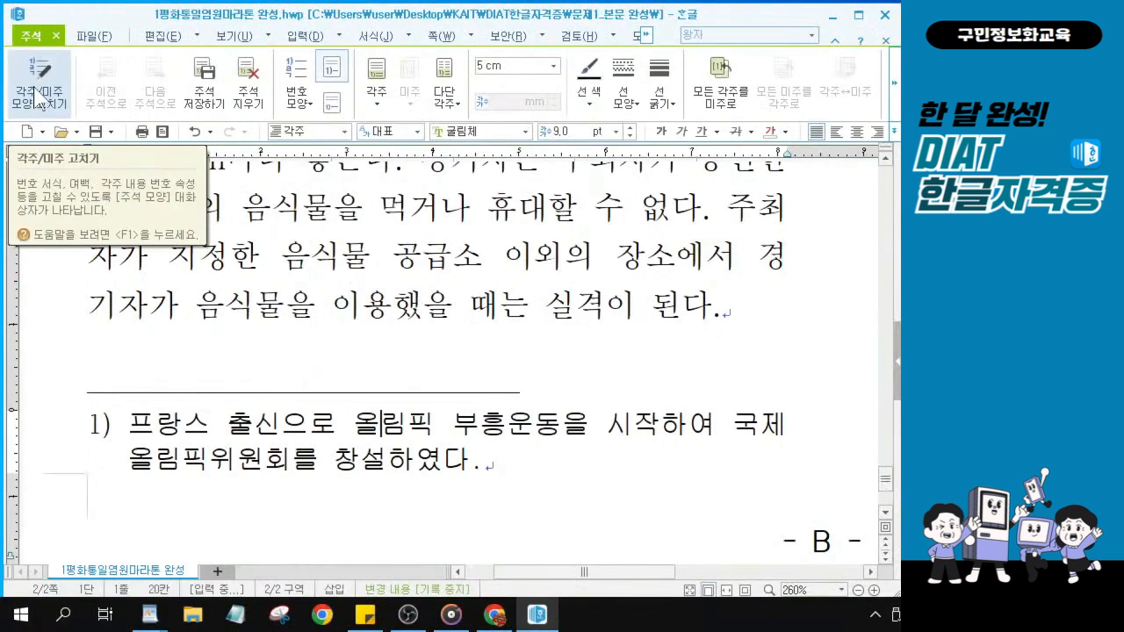
click(67, 173)
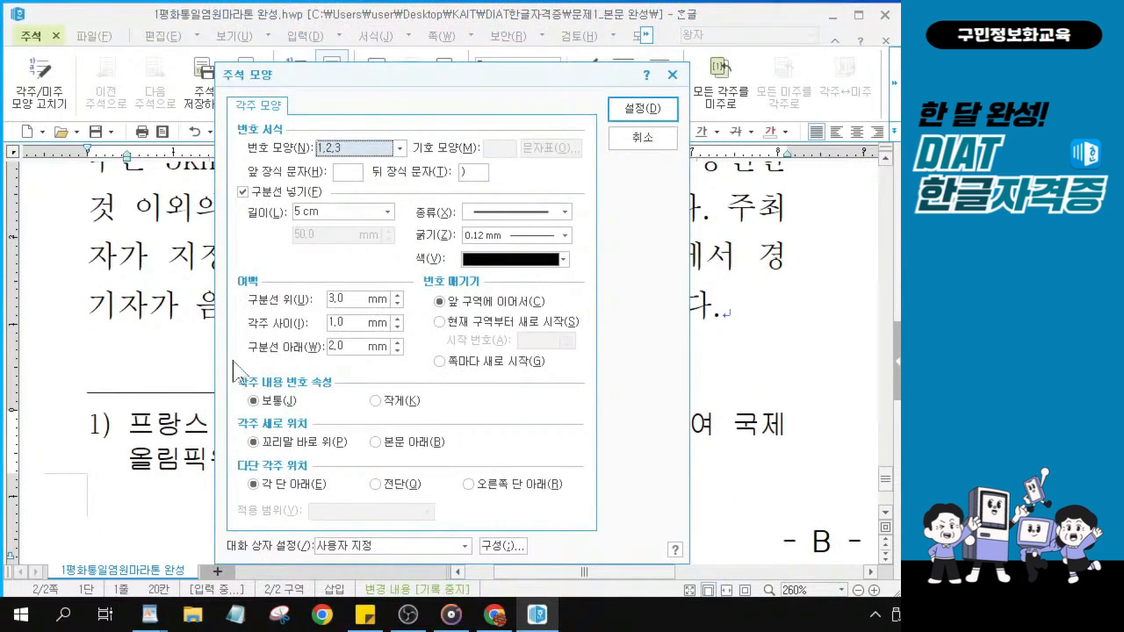
click(399, 148)
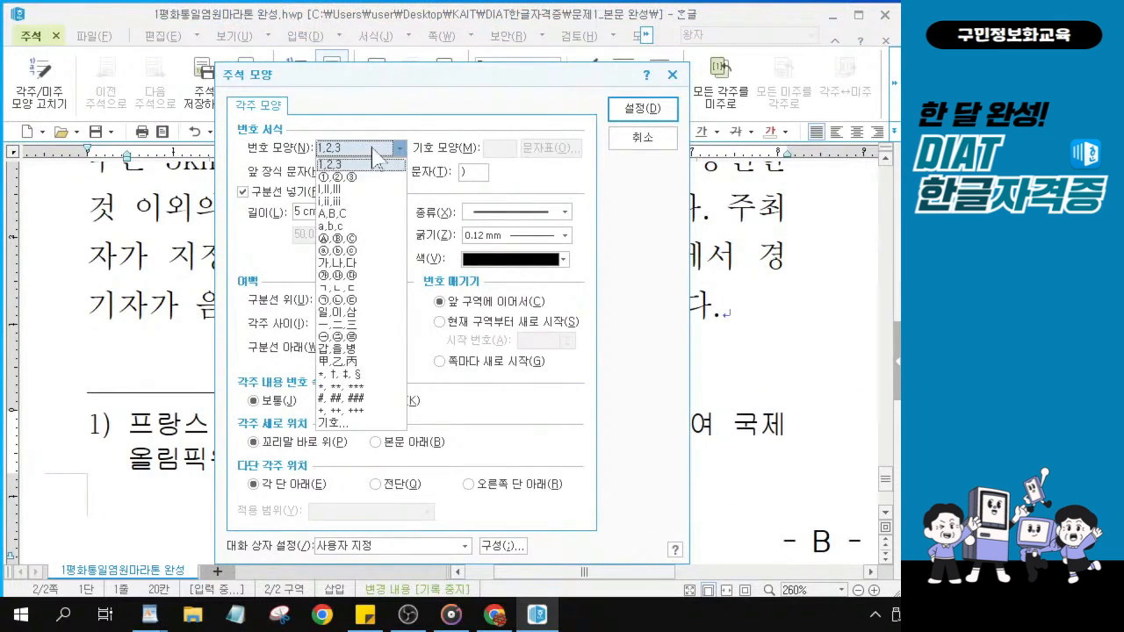
key(alt+1)
click(328, 239)
drag(267, 218, 436, 278)
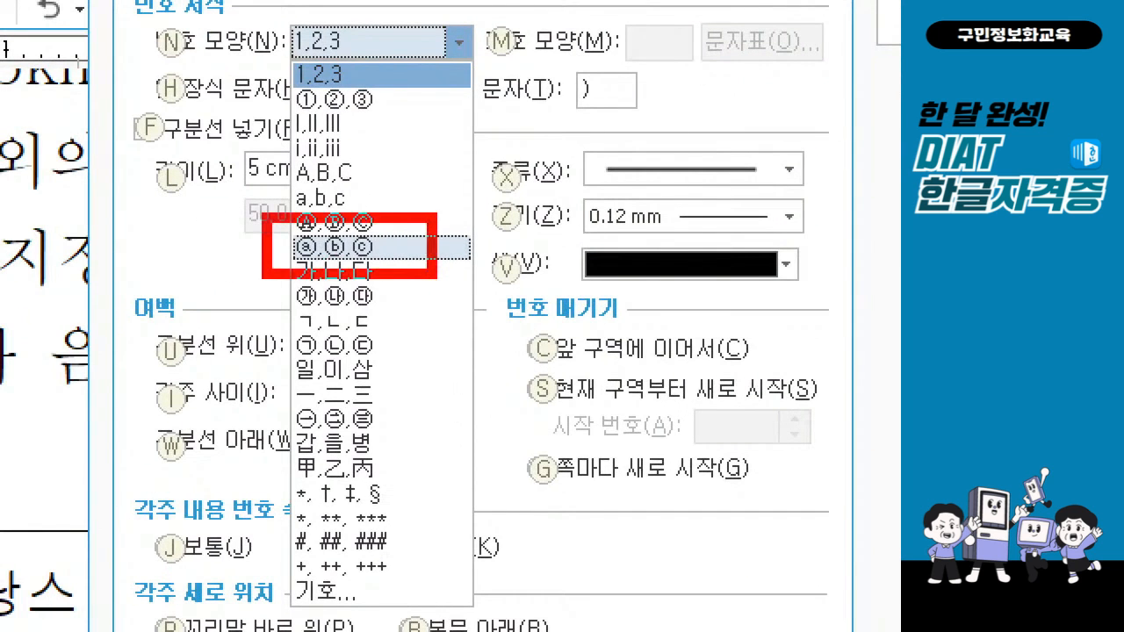
mouse_move(436, 12)
mouse_down()
mouse_move(466, 75)
mouse_move(486, 72)
mouse_up()
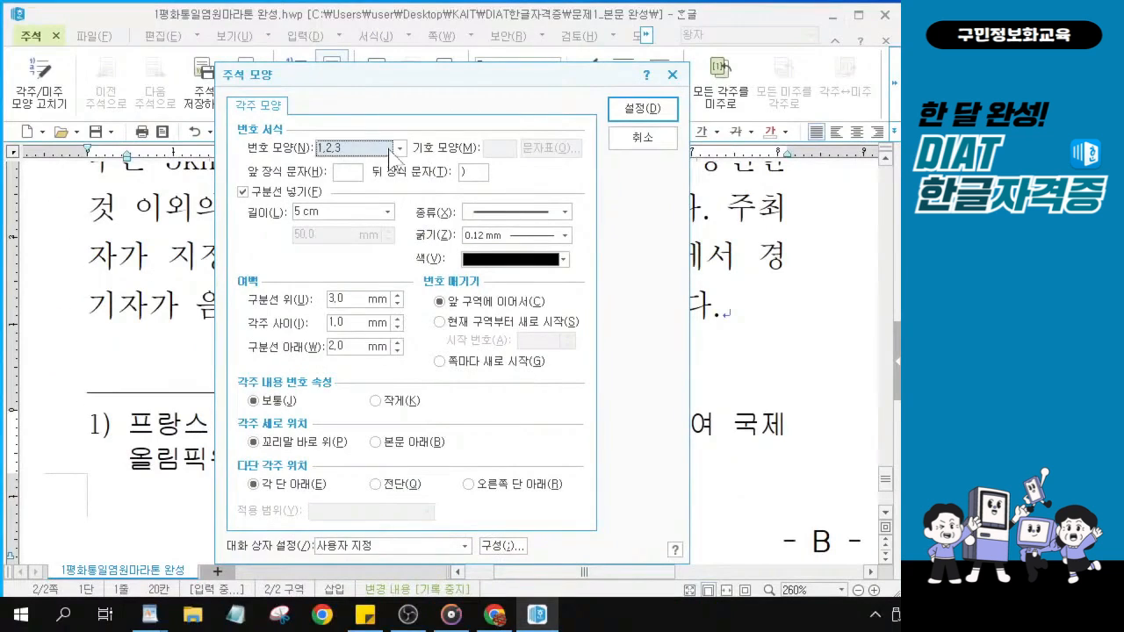
click(458, 41)
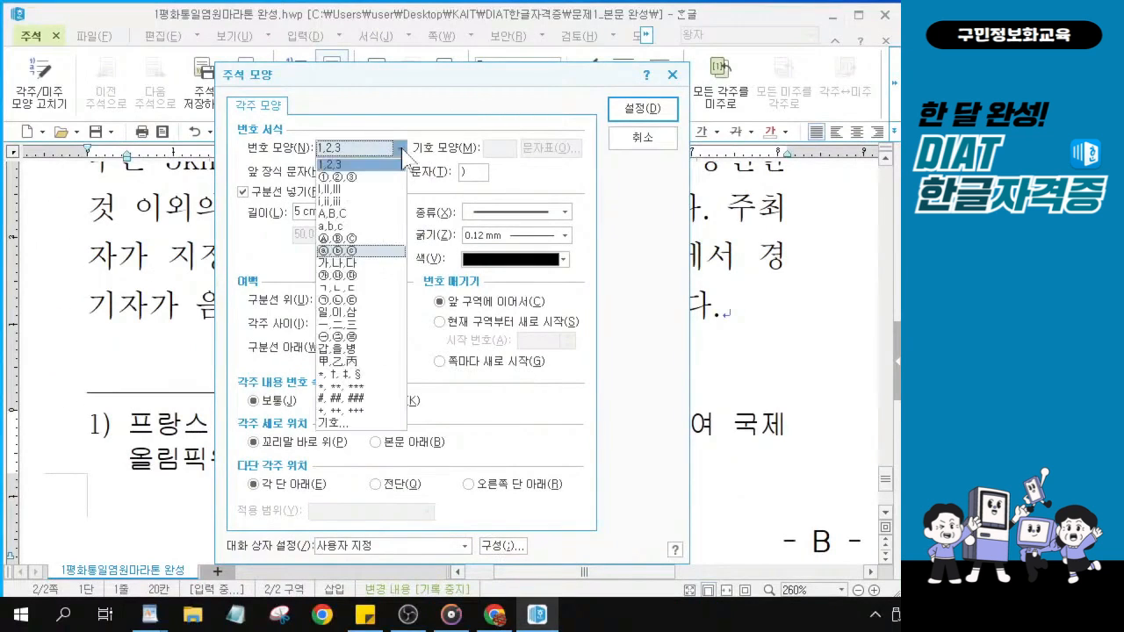
click(363, 251)
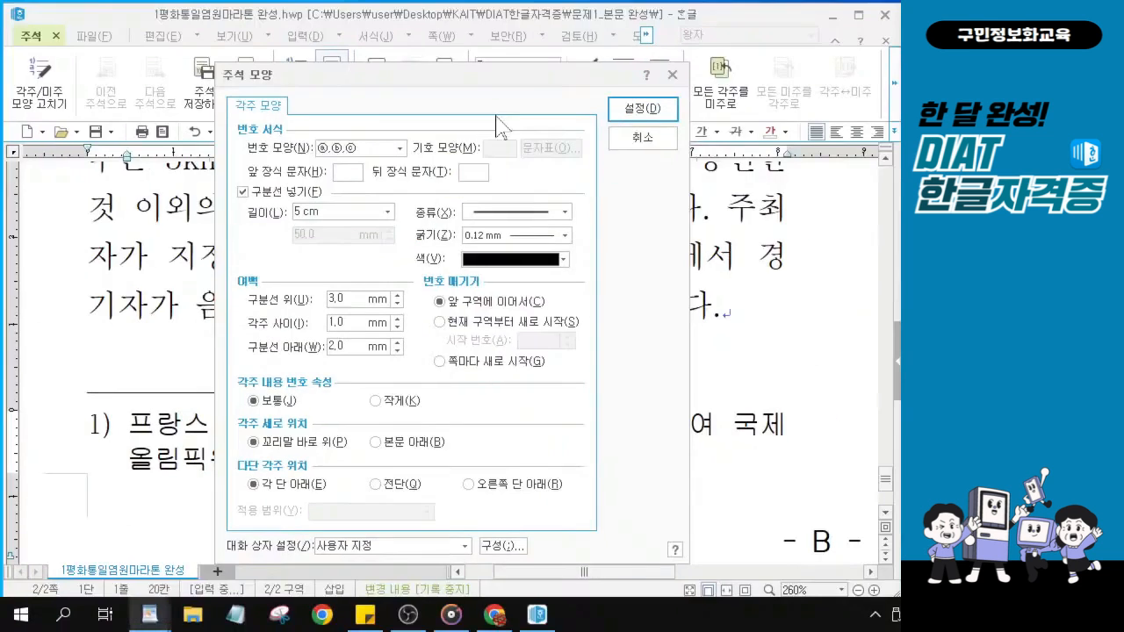
click(640, 110)
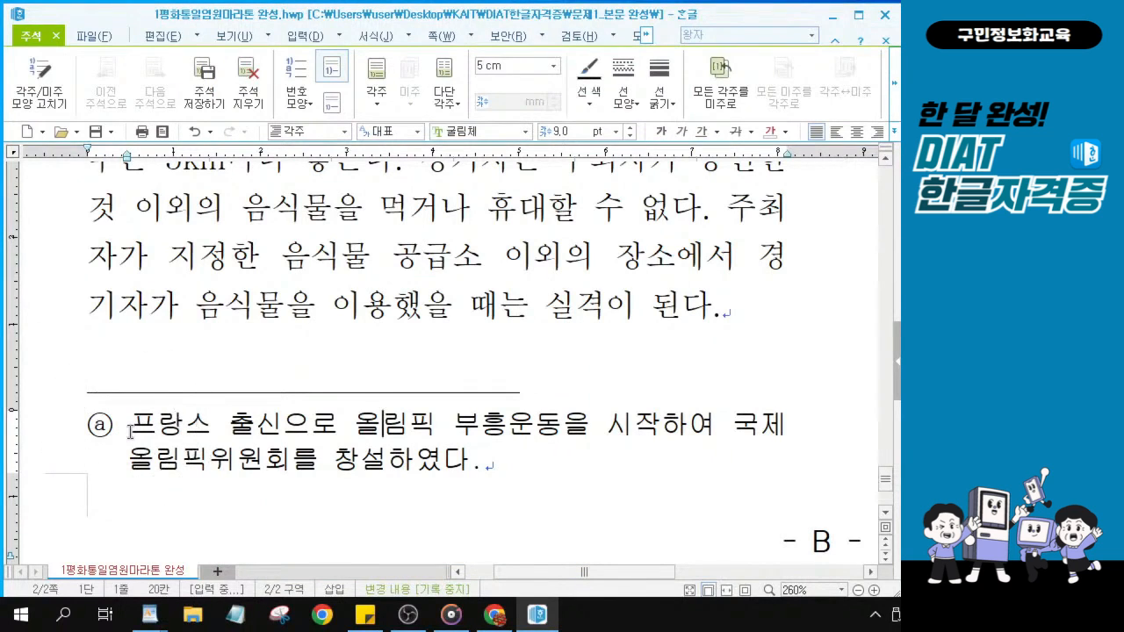
click(896, 88)
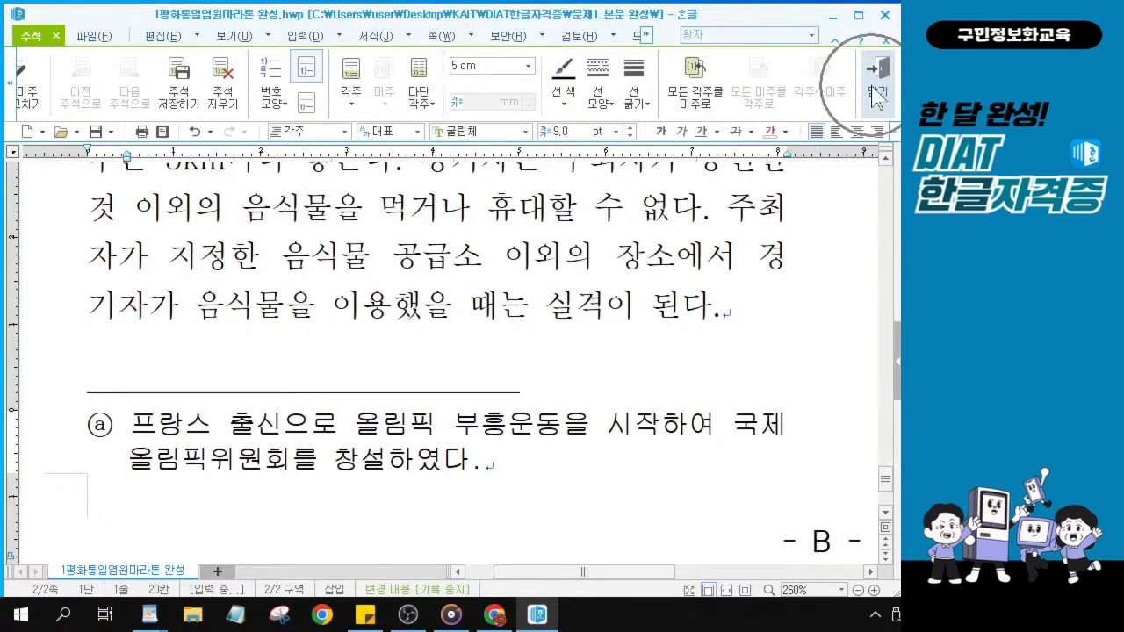
click(875, 99)
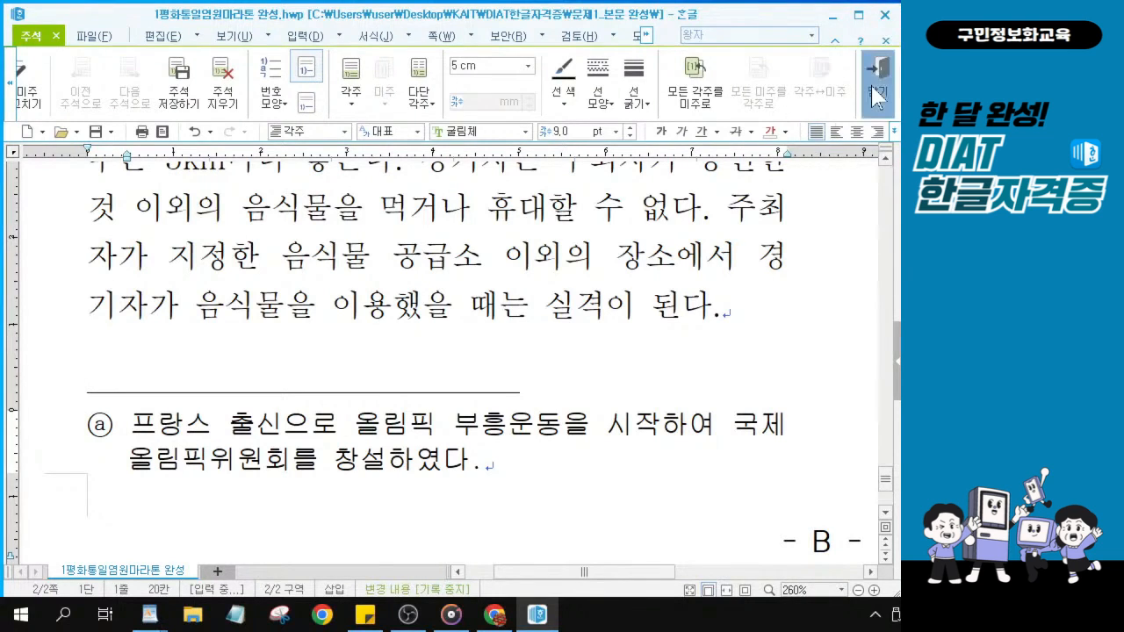
Close footnote editing to return to the body text and save the document.
click(876, 98)
click(873, 88)
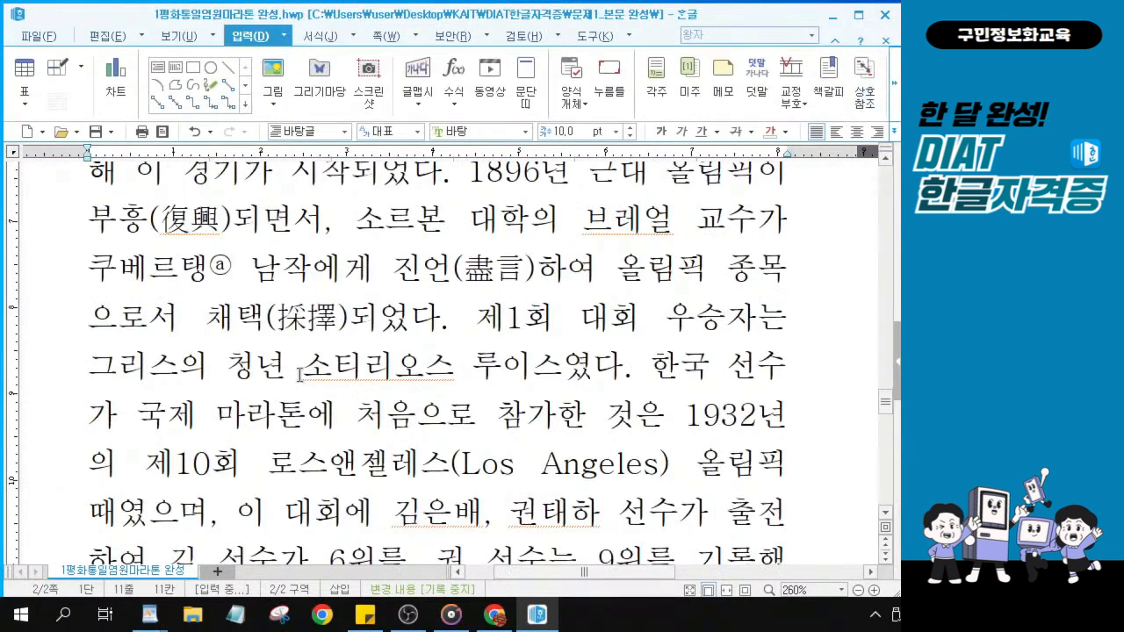
scroll(300, 375, down, 3)
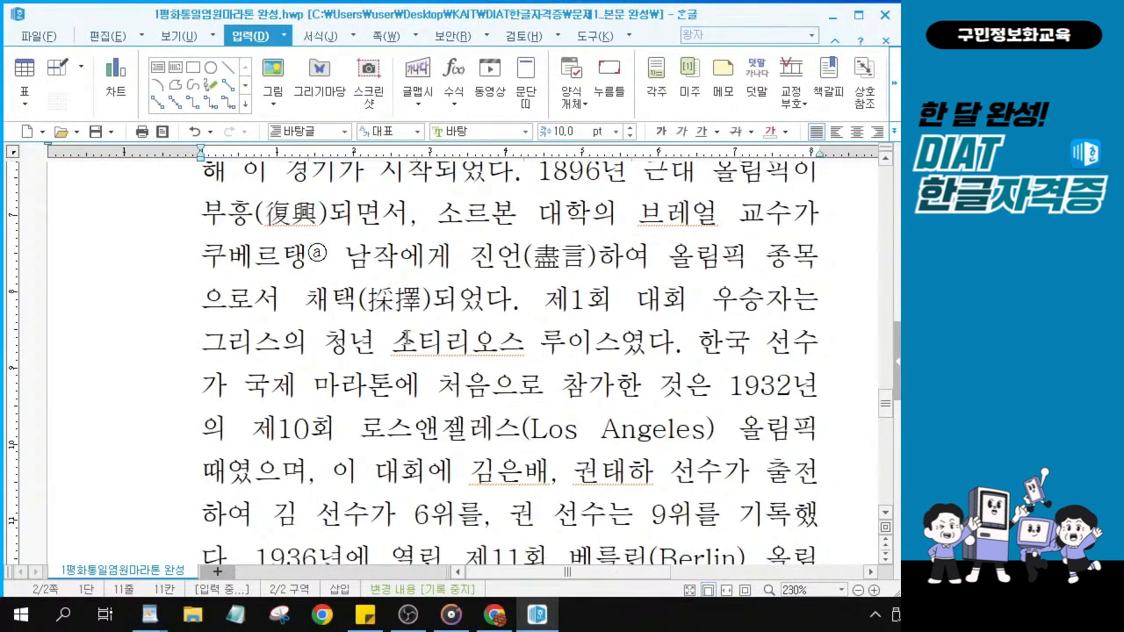
scroll(406, 338, down, 1)
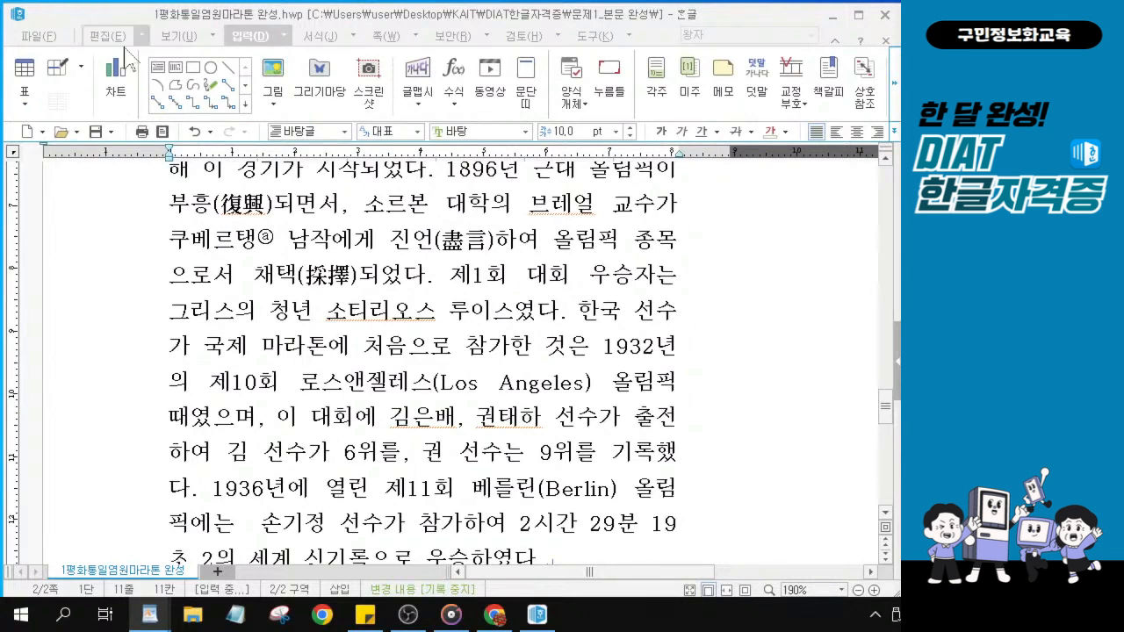
click(95, 133)
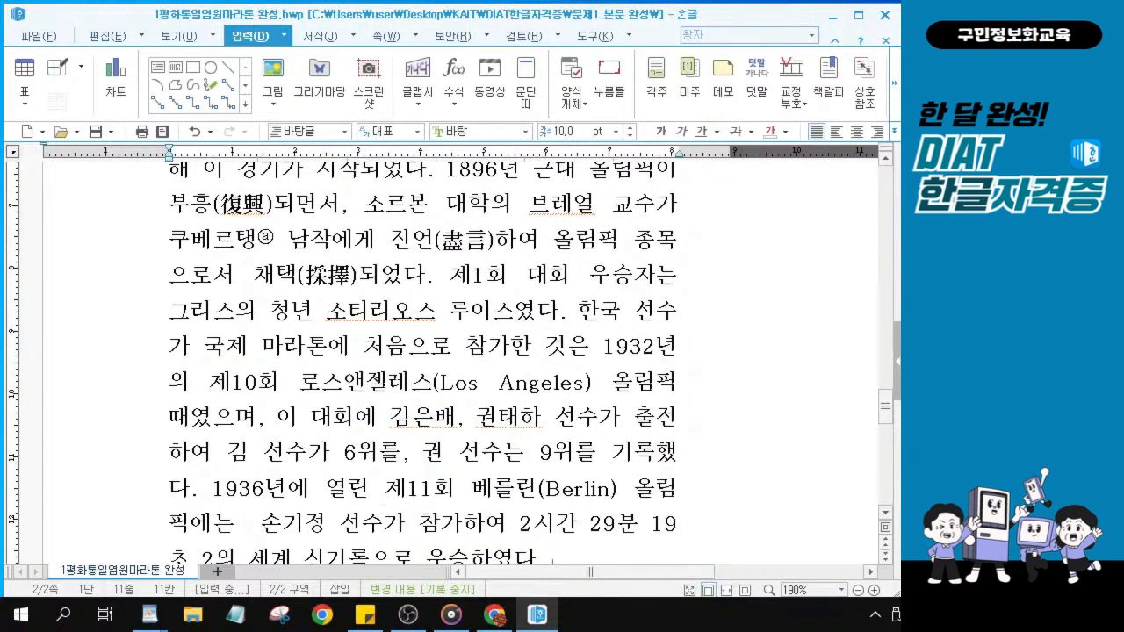
Insert a column break at the end of the last body paragraph, after "실격이 된다.".
scroll(394, 307, down, 5)
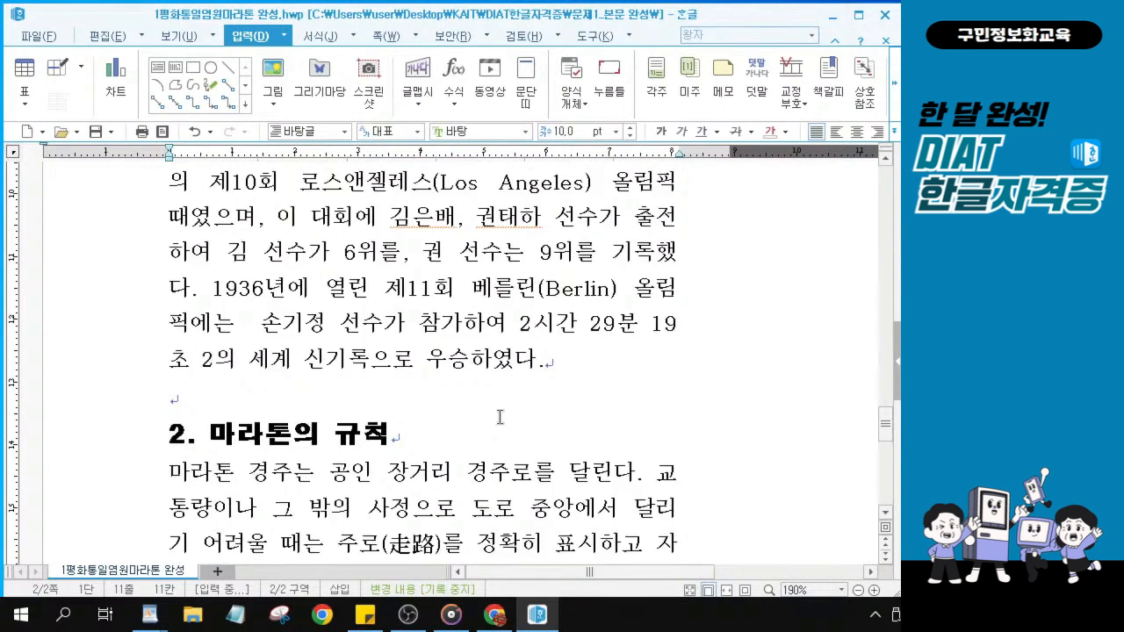
scroll(369, 289, up, 1)
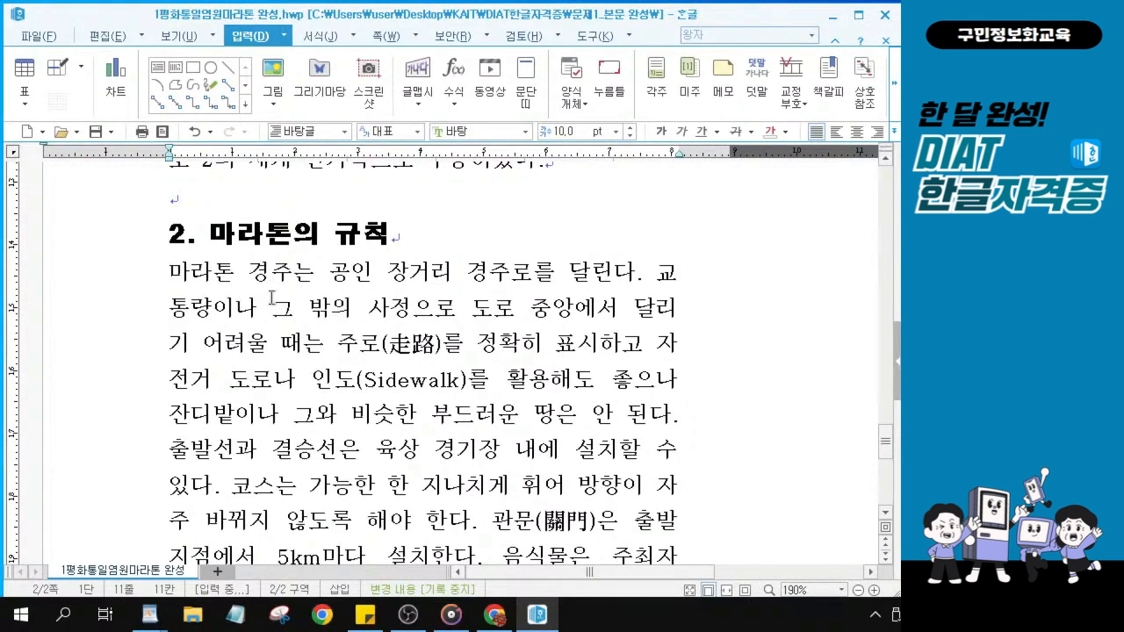
scroll(512, 376, down, 5)
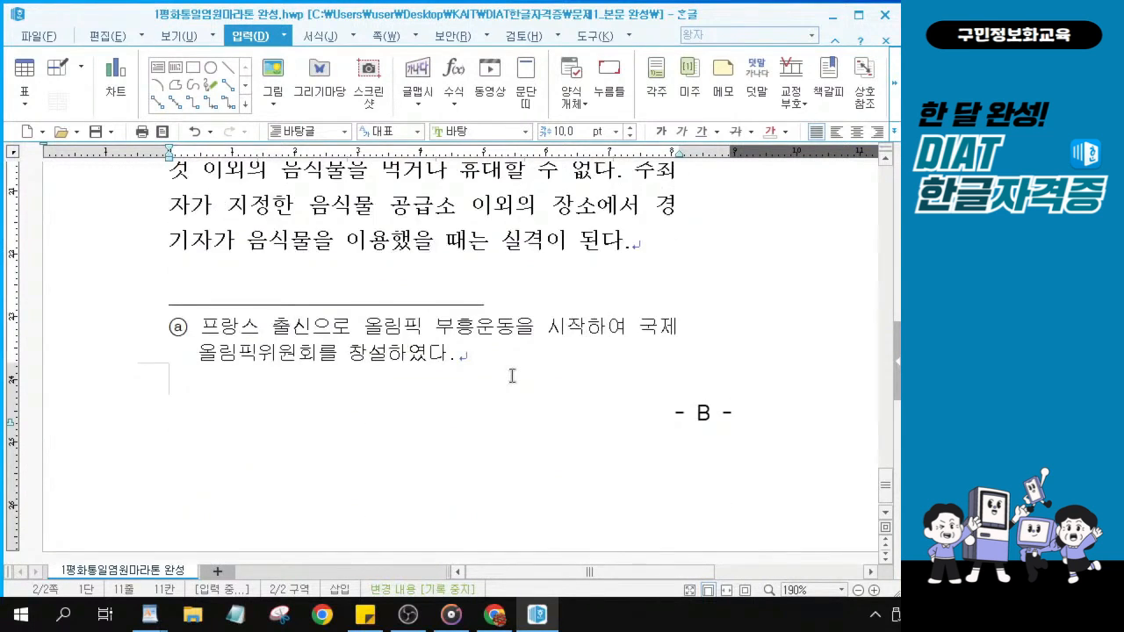
scroll(512, 376, up, 2)
click(629, 349)
click(629, 350)
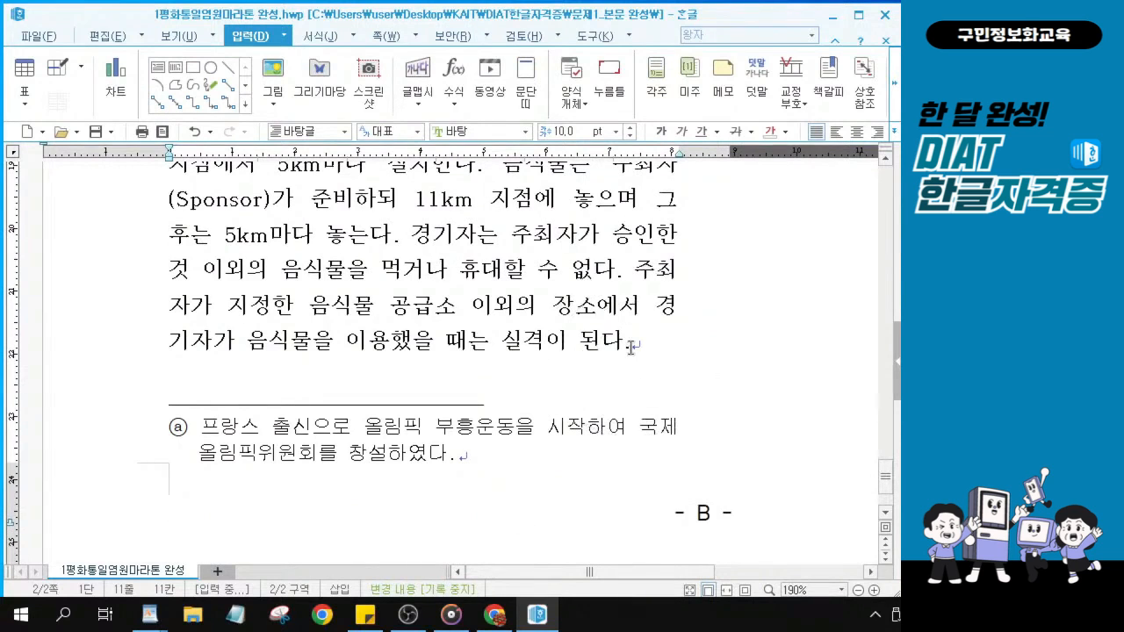
click(639, 343)
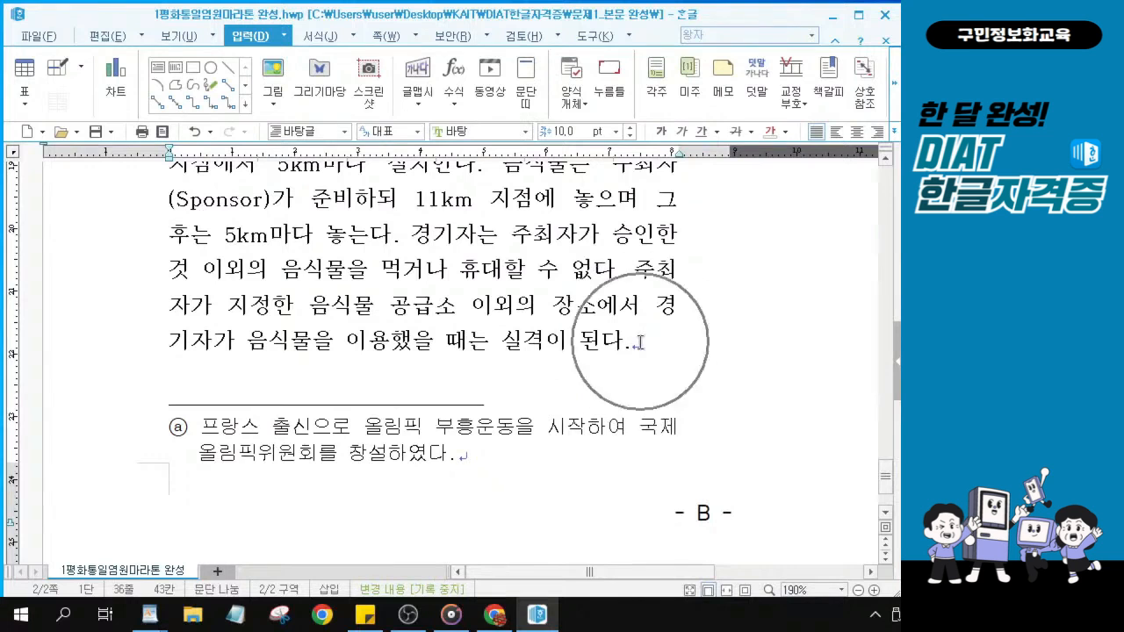
scroll(639, 344, down, 1)
scroll(640, 342, down, 5)
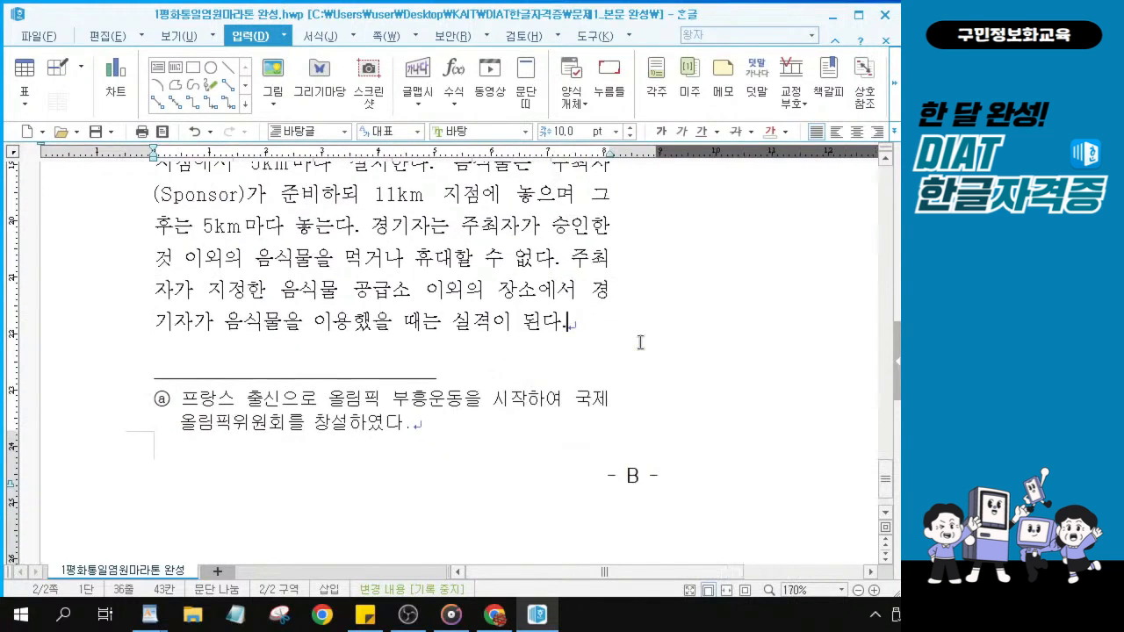
scroll(640, 343, down, 1)
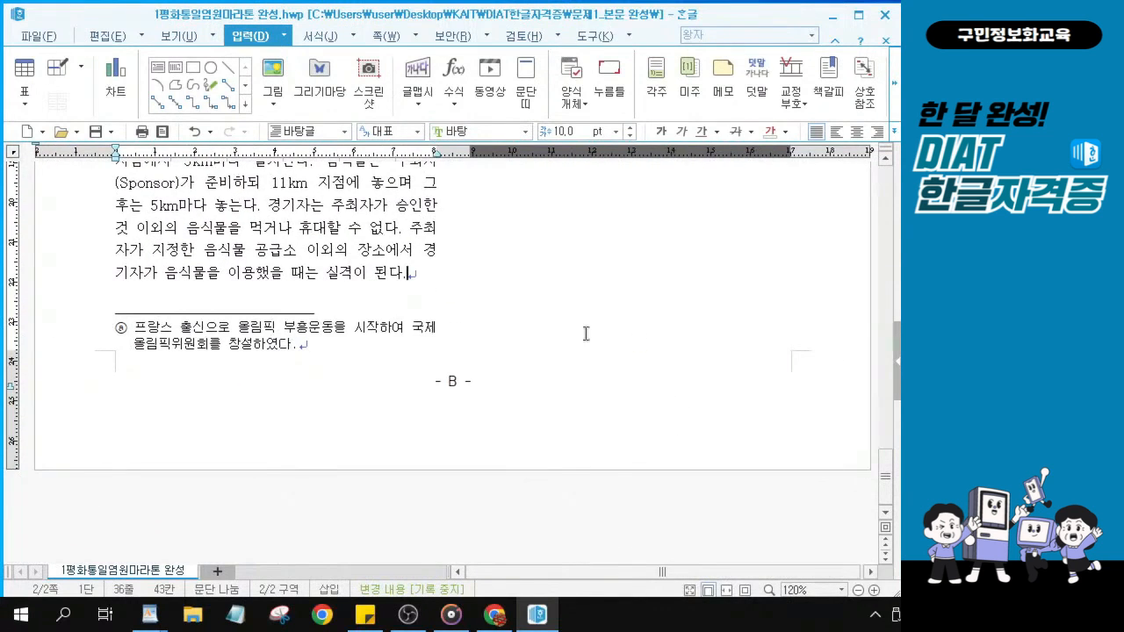
scroll(420, 286, up, 3)
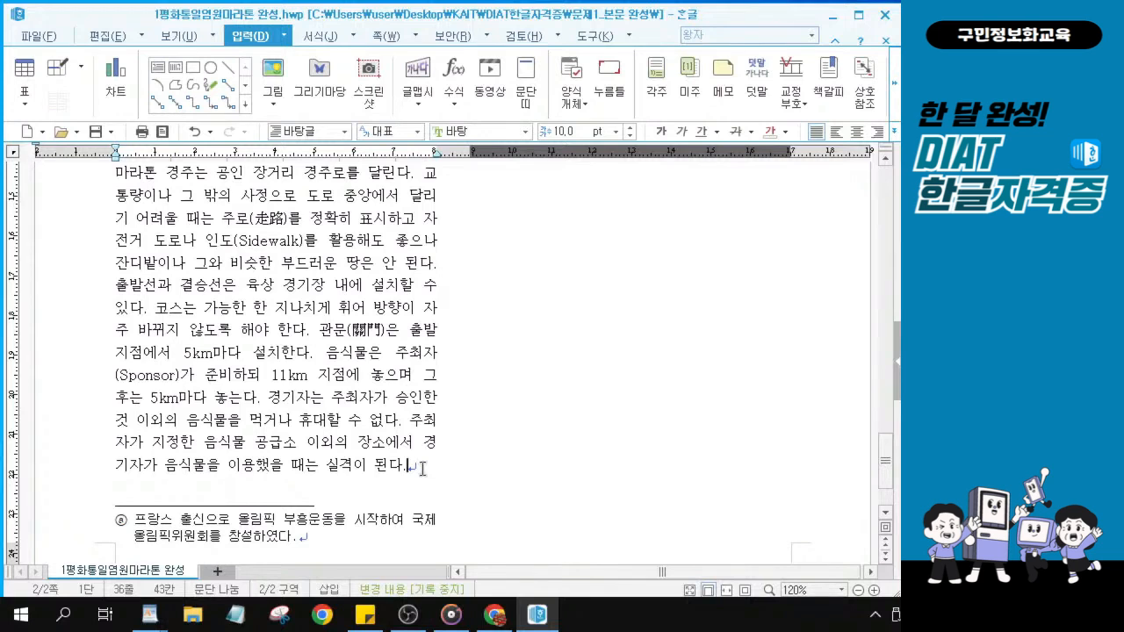
key(ctrl+shift+Return)
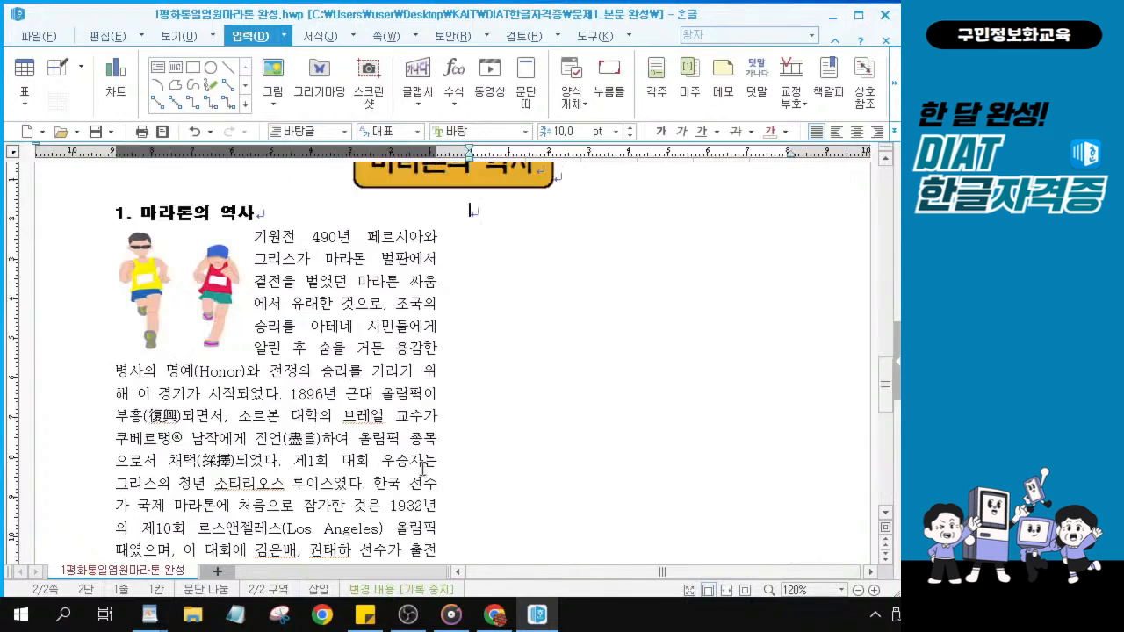
click(483, 211)
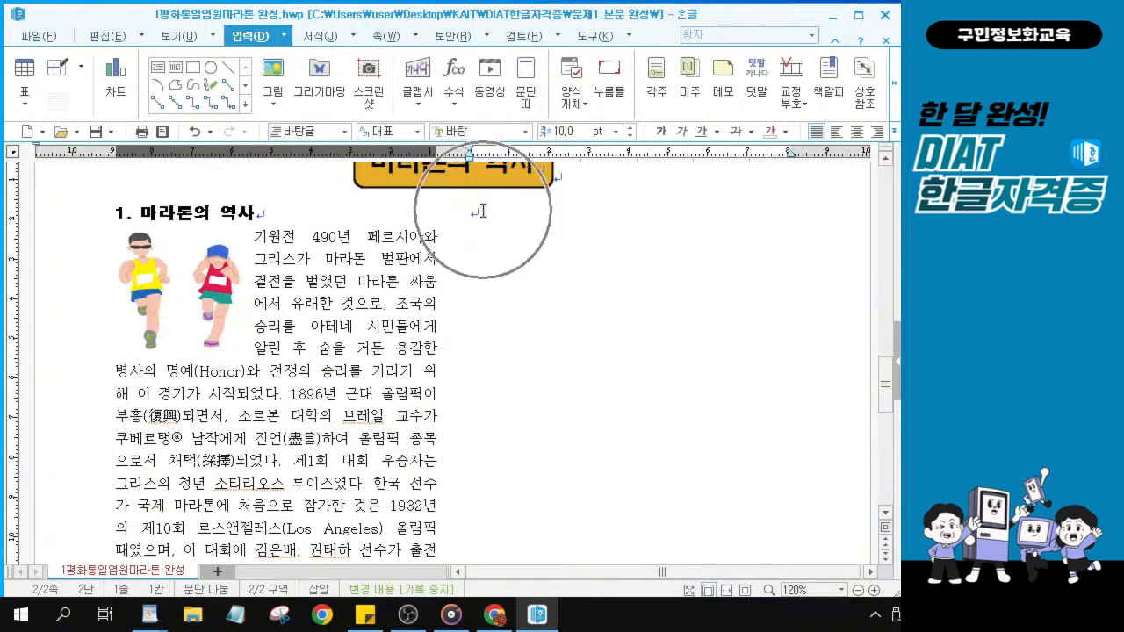
key(ctrl)
key(ctrl)
key(ctrl)
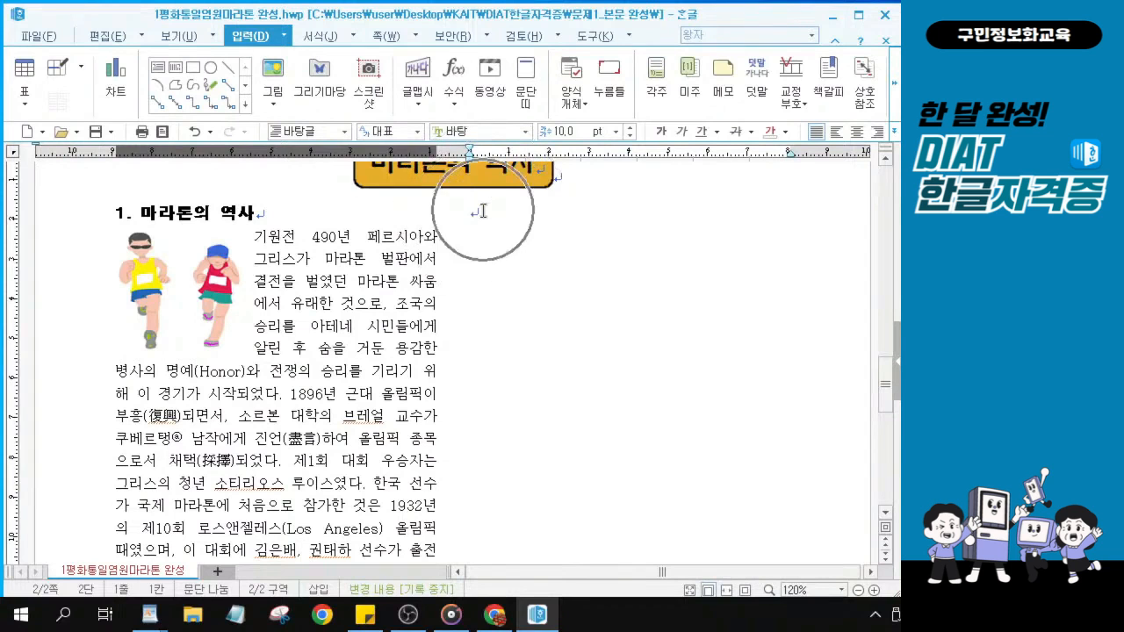
scroll(424, 471, down, 10)
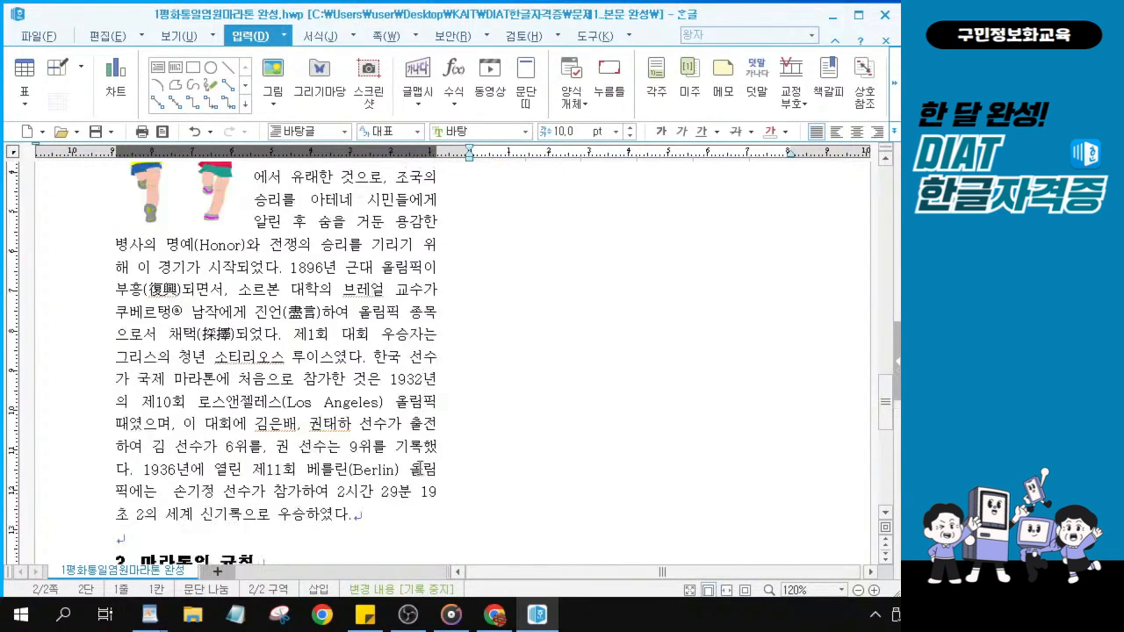
key(ctrl)
key(ctrl)
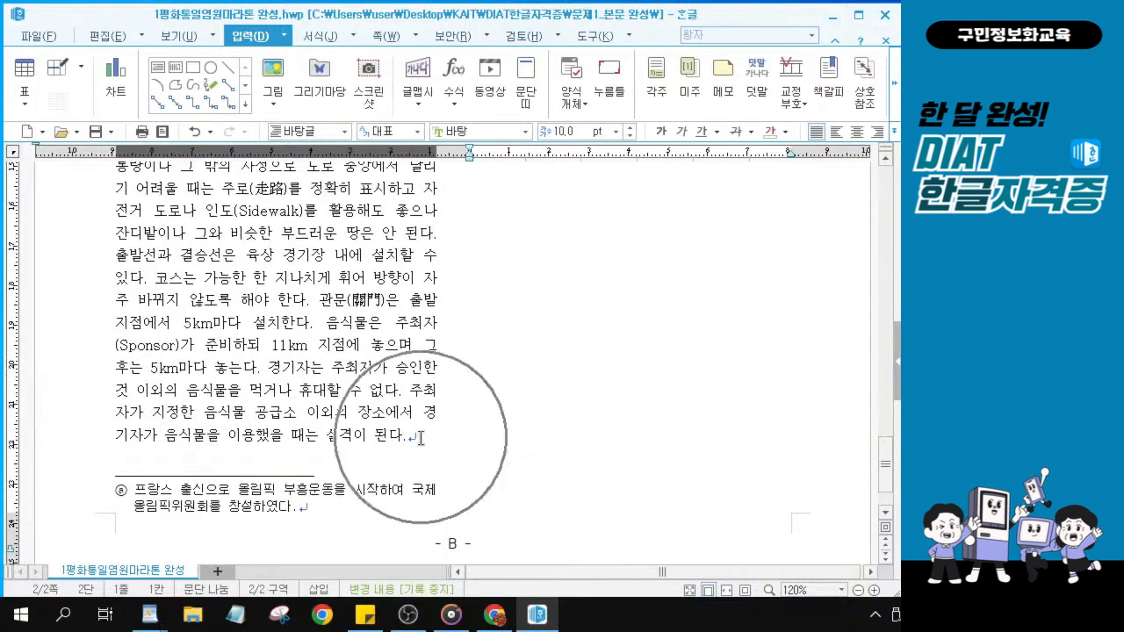
scroll(572, 387, up, 10)
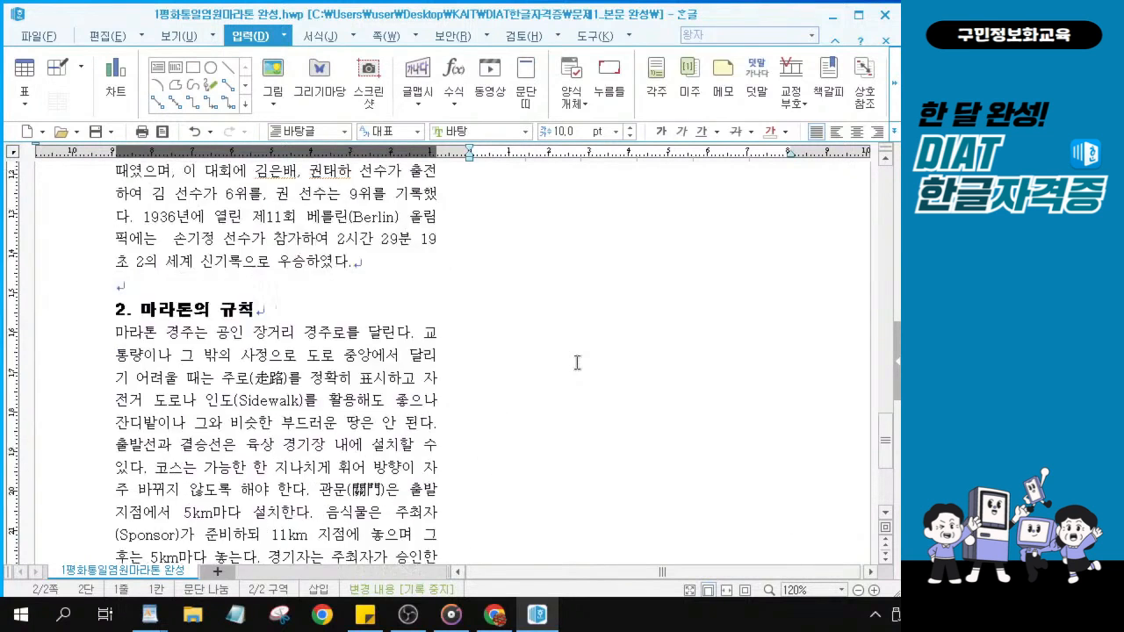
click(479, 216)
key(ctrl)
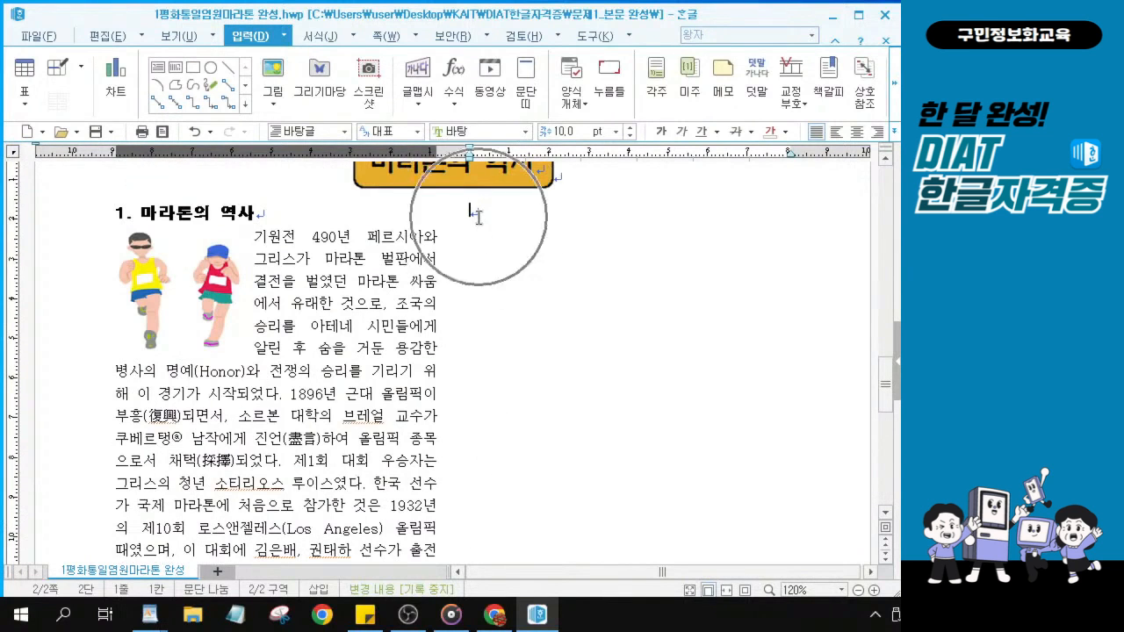
key(alt+Tab)
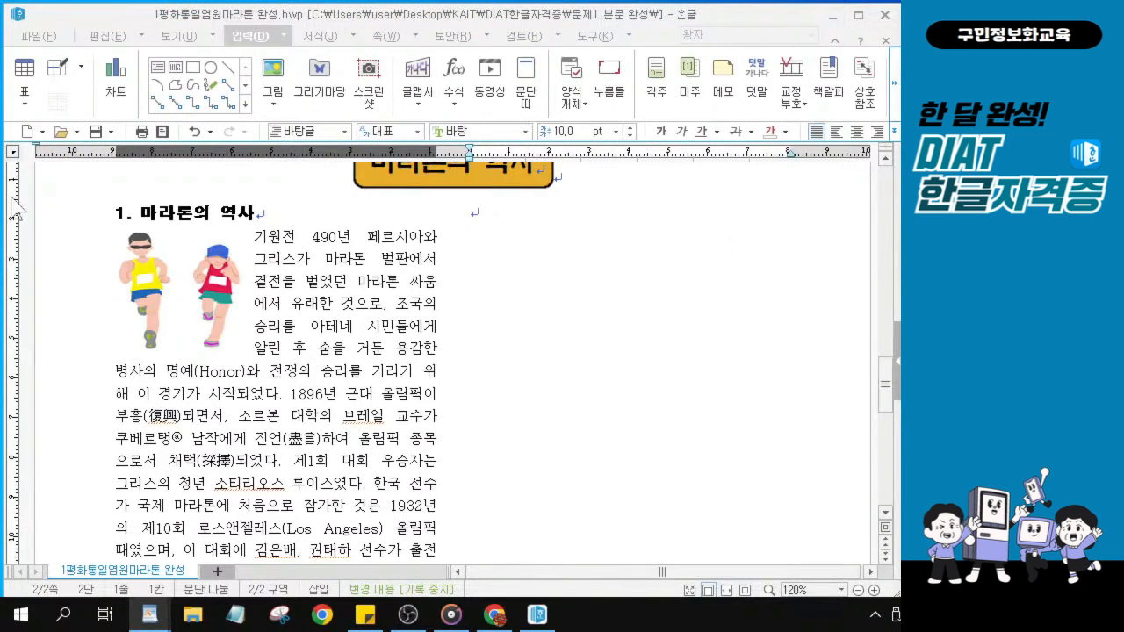
click(495, 215)
click(494, 215)
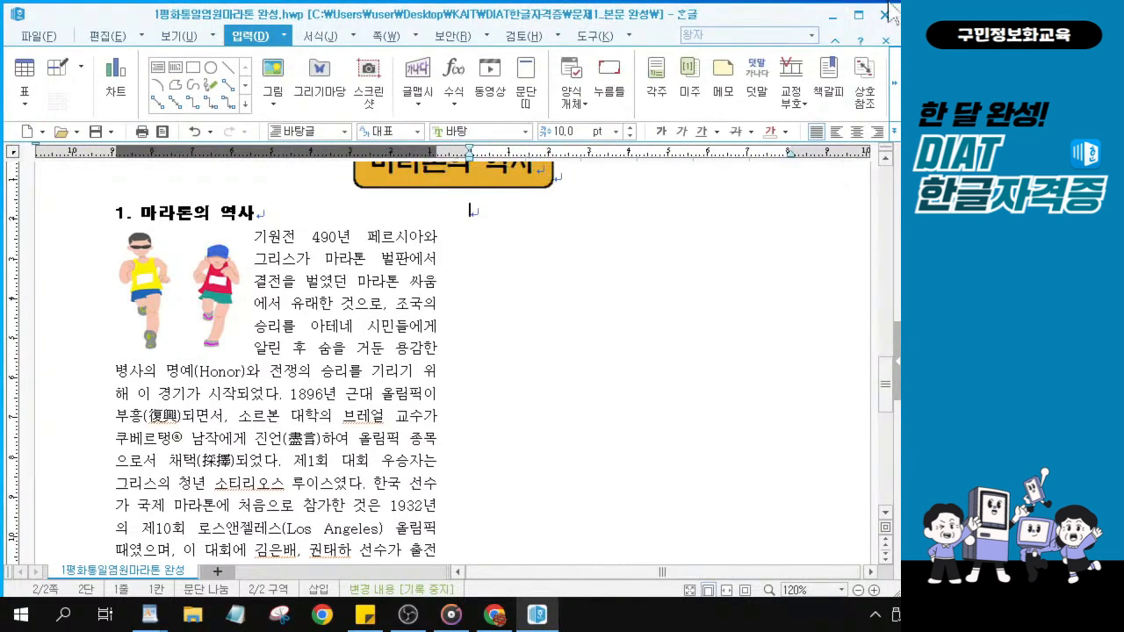
key(alt+Tab)
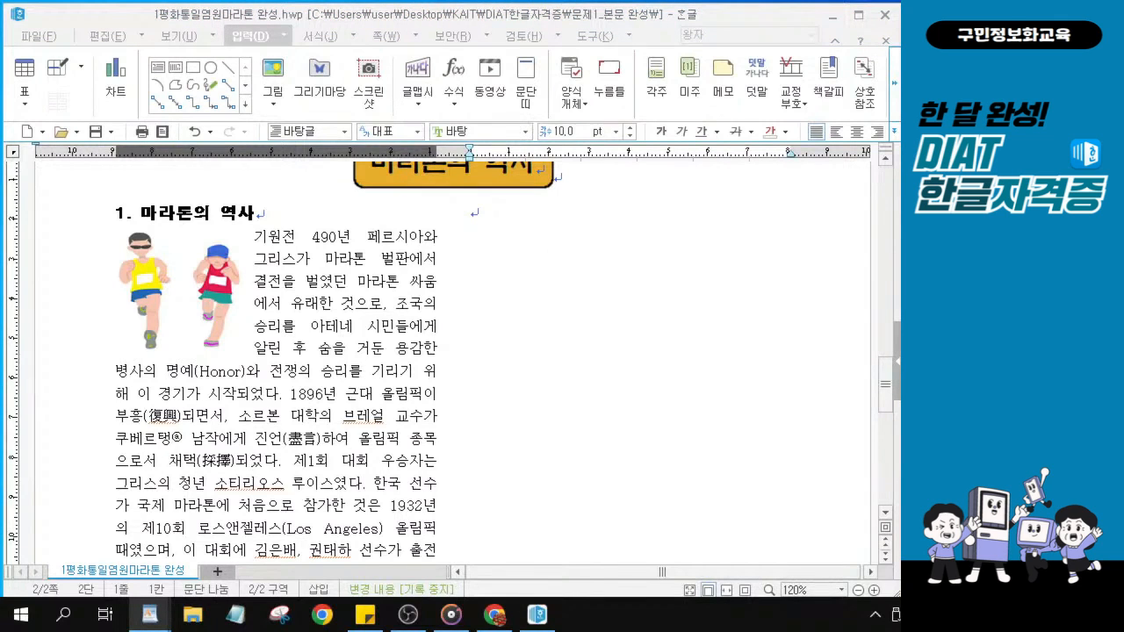
Enter the title "마라톤 참여자 수(단위 : 천)" on the first line of the second column.
click(488, 220)
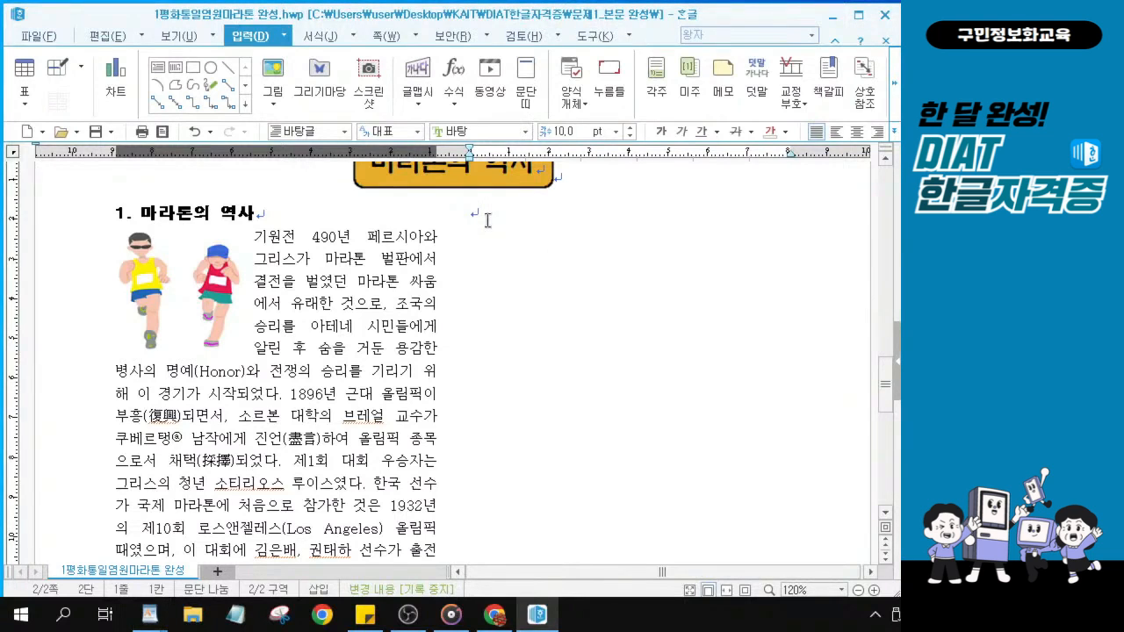
text(마라톤 참ㅇ)
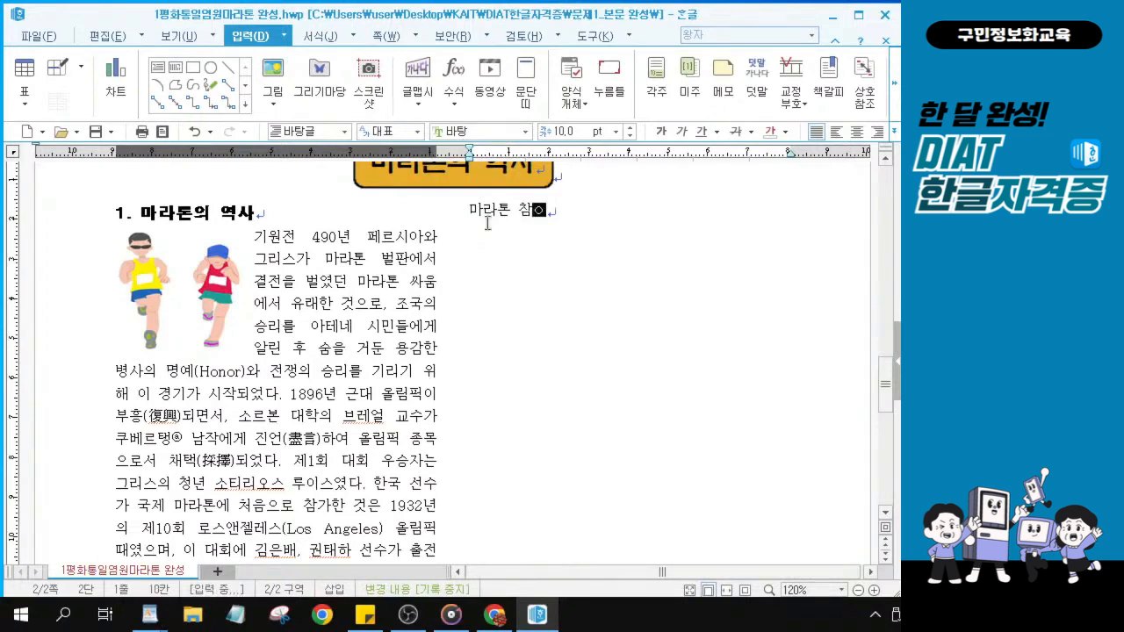
text(ㅕ자 수)
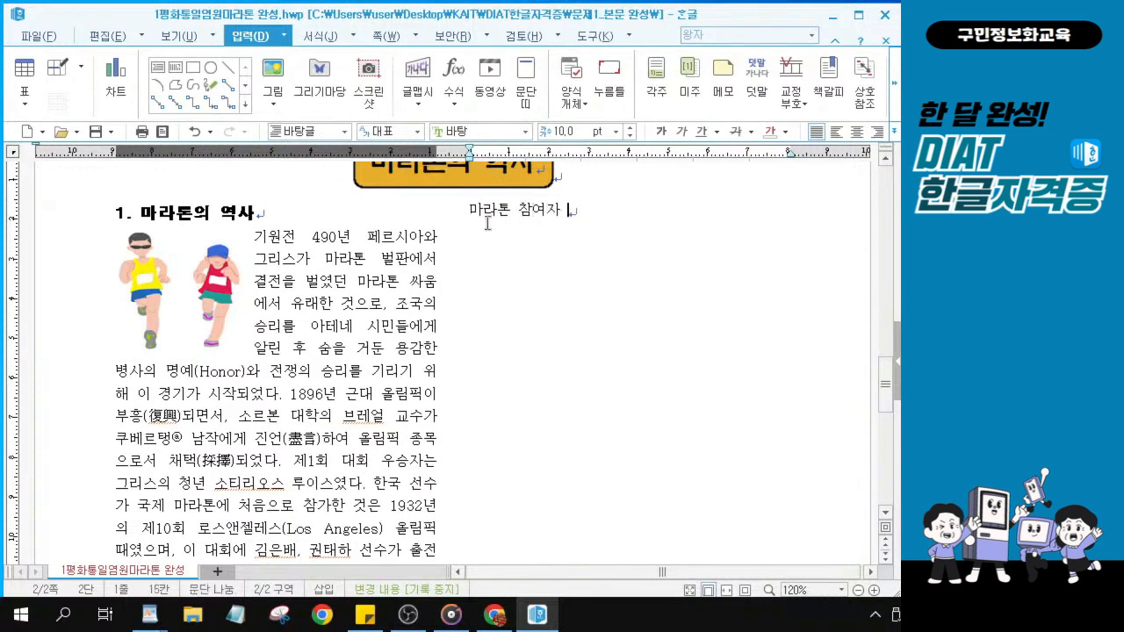
text((단위 : 천))
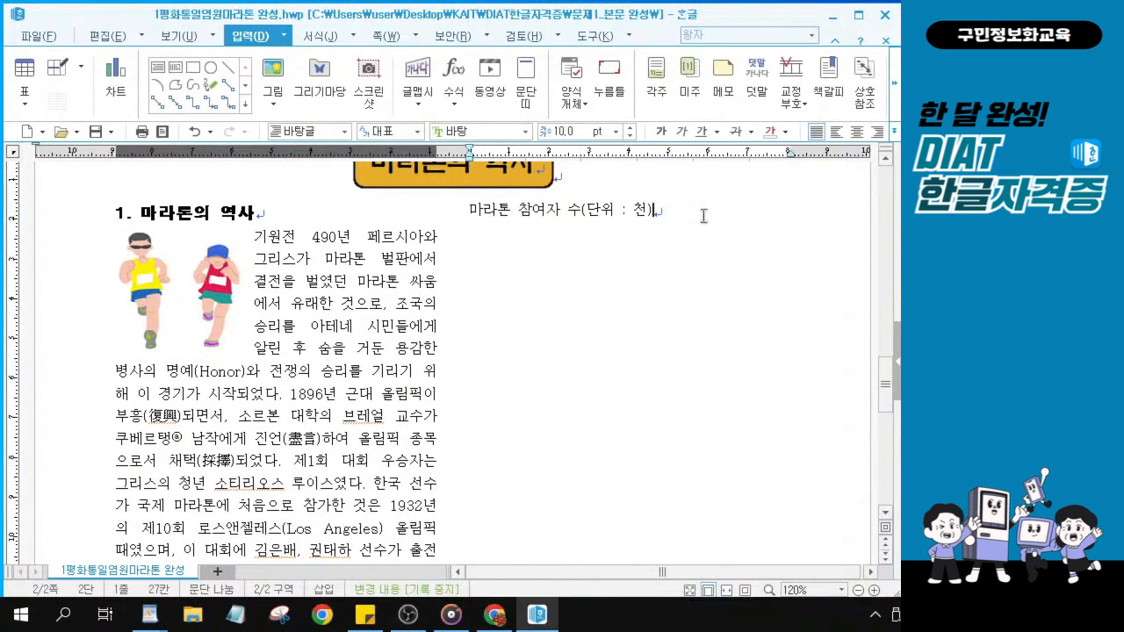
drag(693, 216, 470, 210)
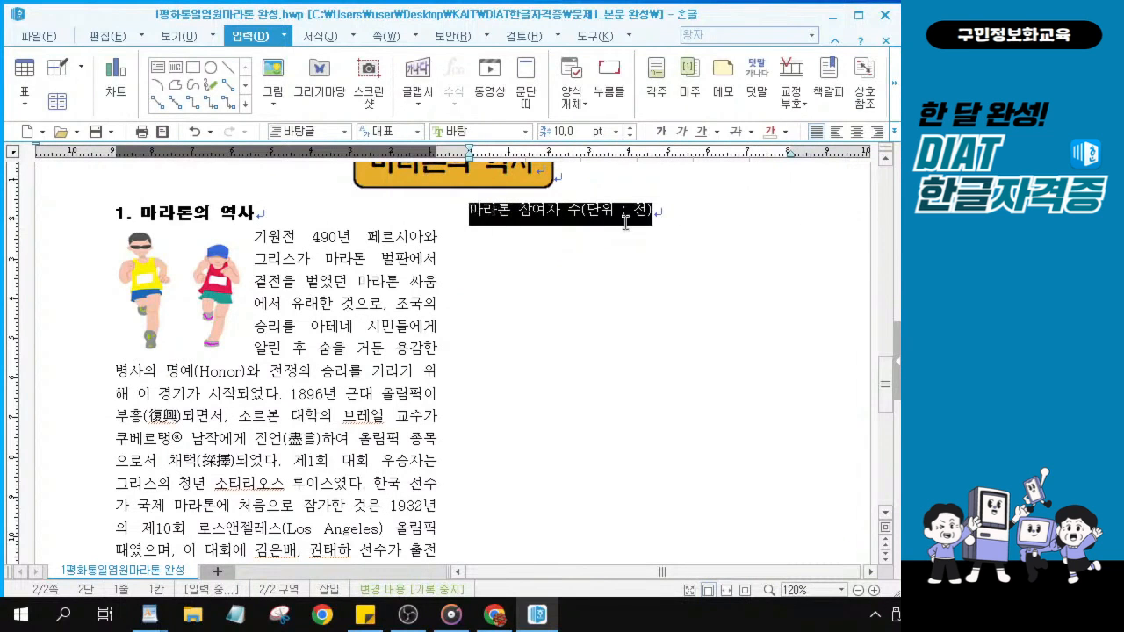
scroll(625, 224, up, 1)
scroll(626, 224, up, 4)
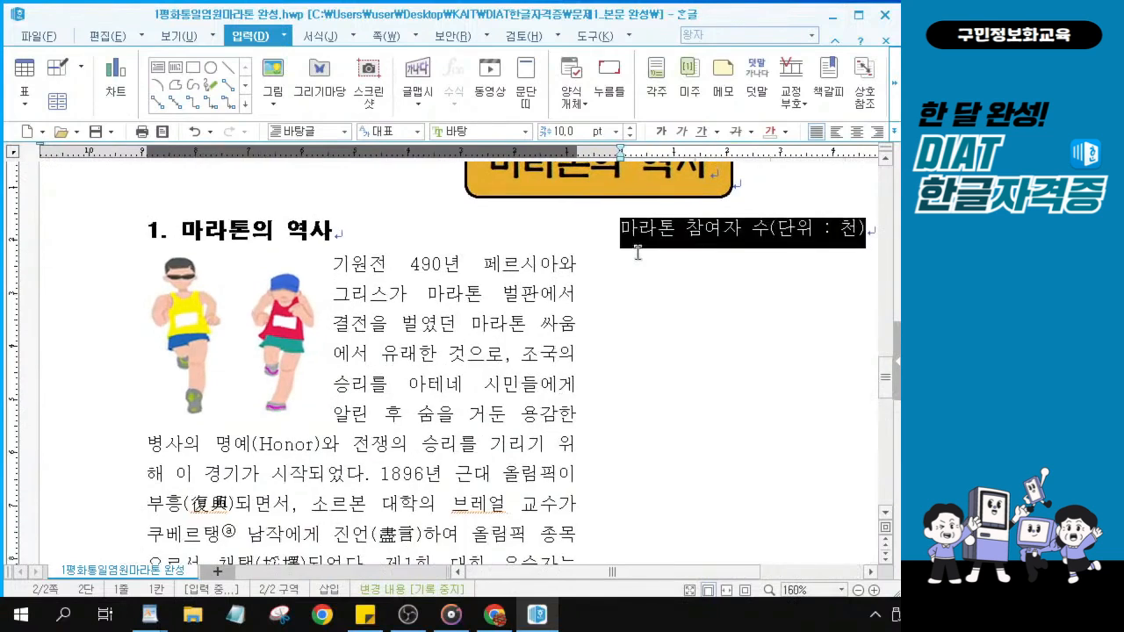
scroll(638, 253, up, 1)
drag(678, 571, 781, 568)
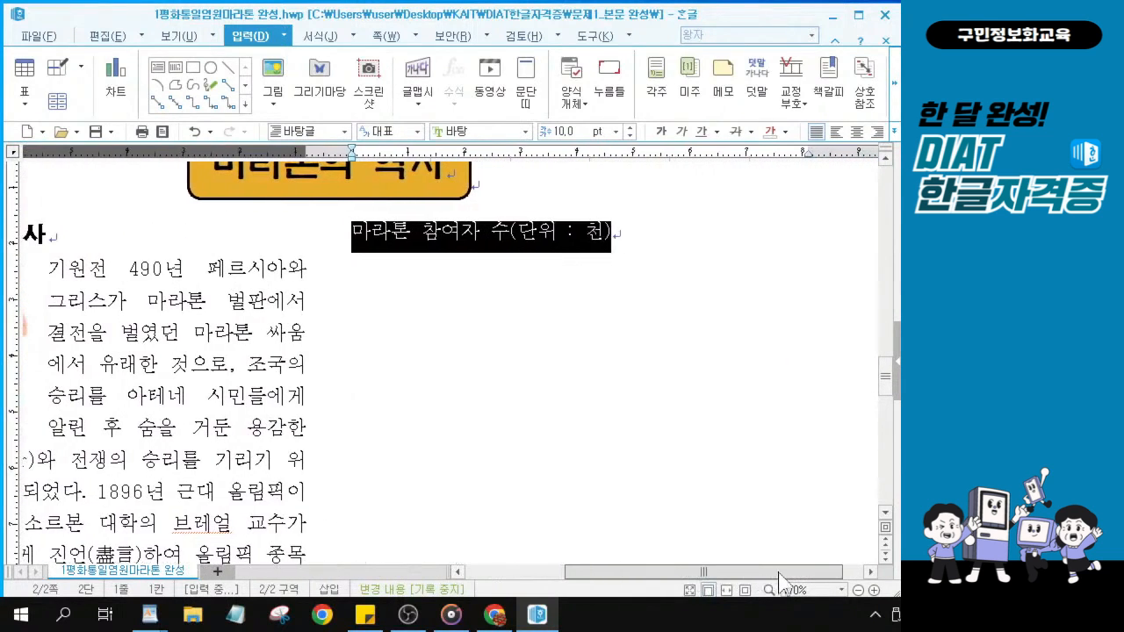
scroll(692, 246, up, 3)
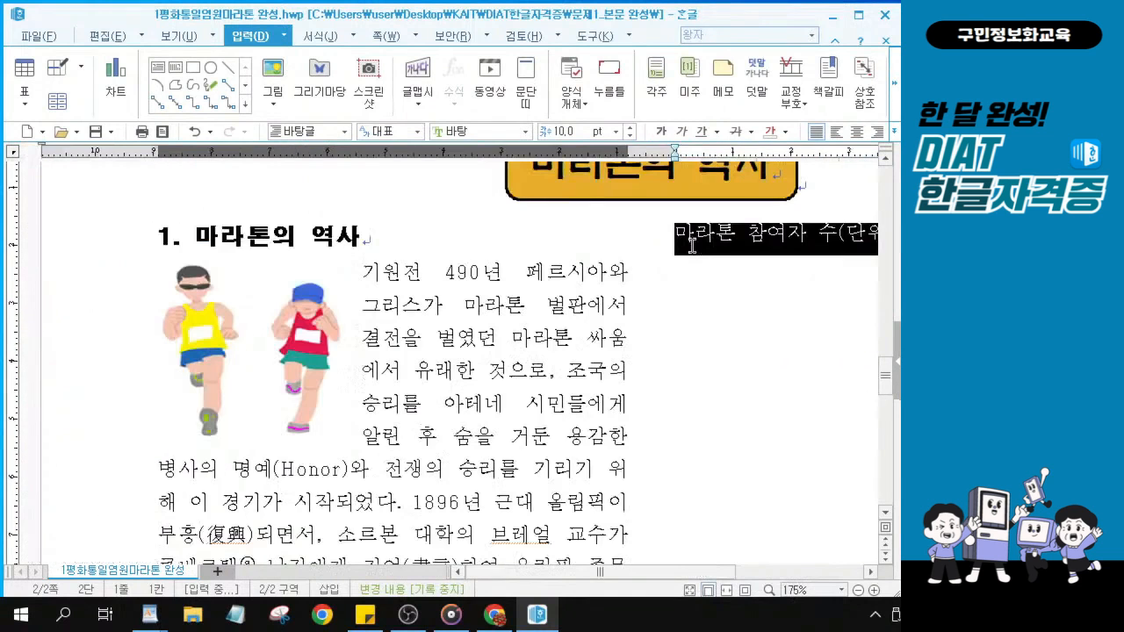
drag(666, 569, 780, 569)
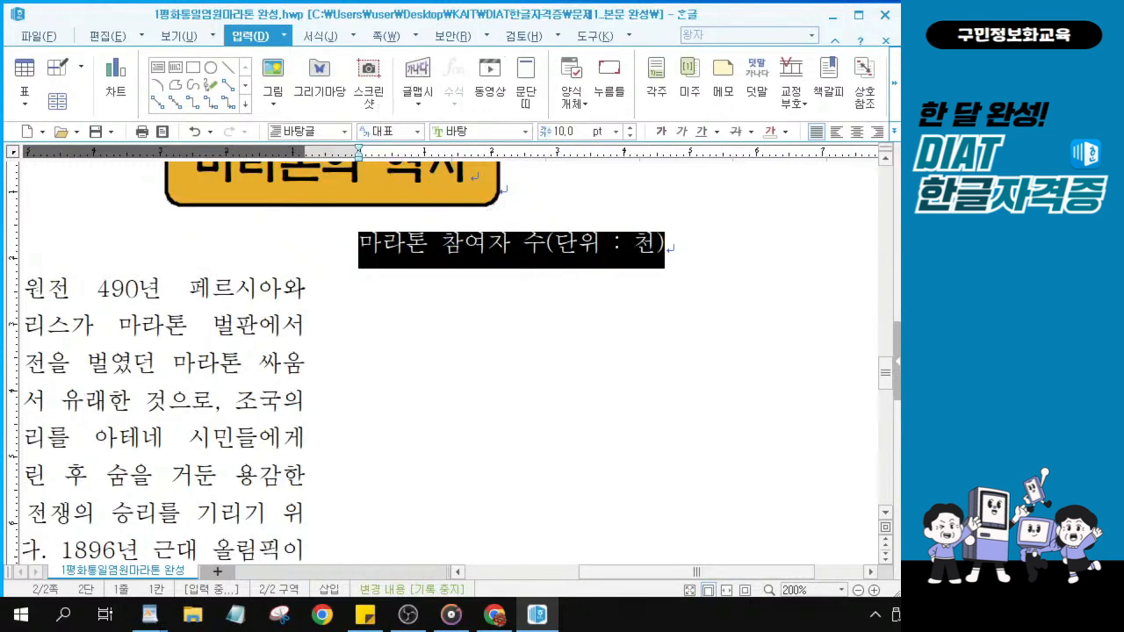
key(ctrl+1)
click(450, 128)
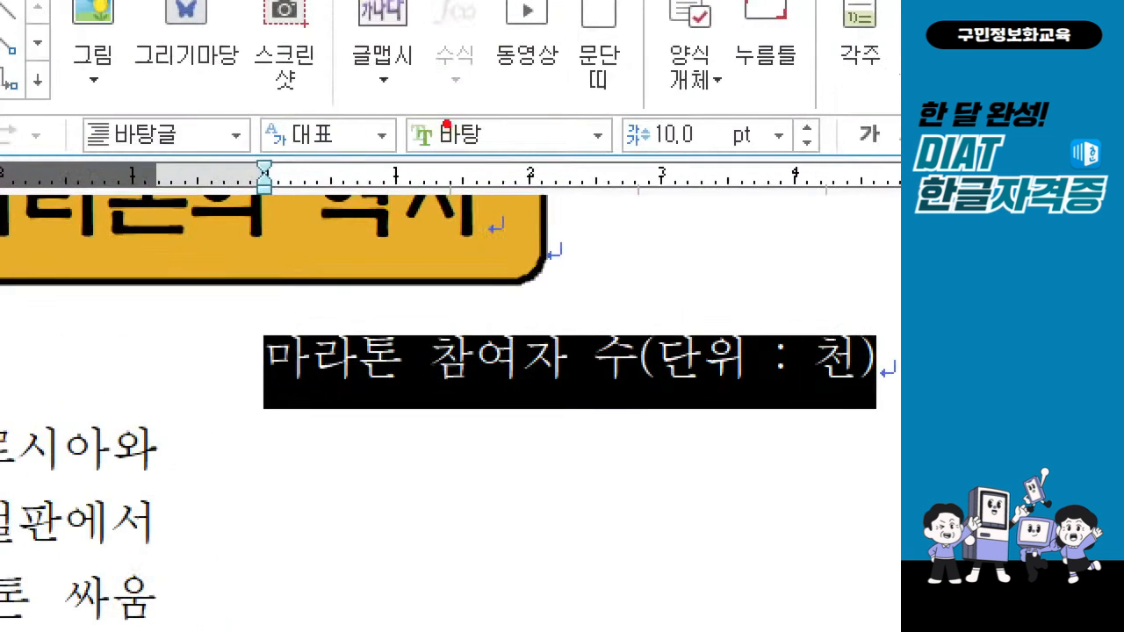
mouse_move(438, 107)
mouse_down()
mouse_move(459, 145)
mouse_move(524, 91)
mouse_up()
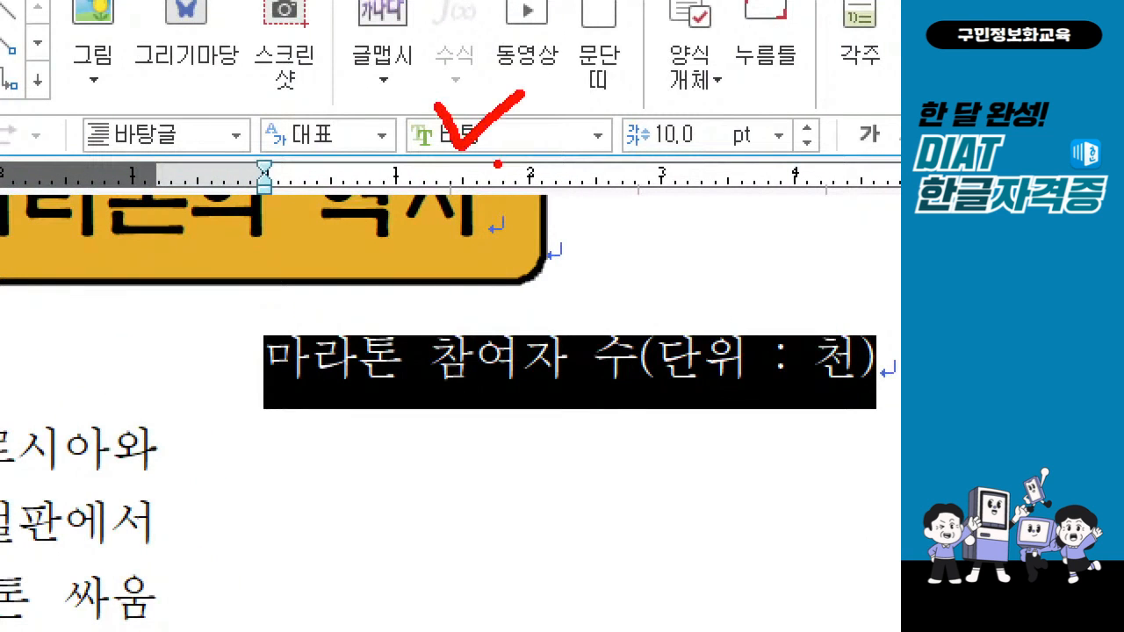
key(Escape)
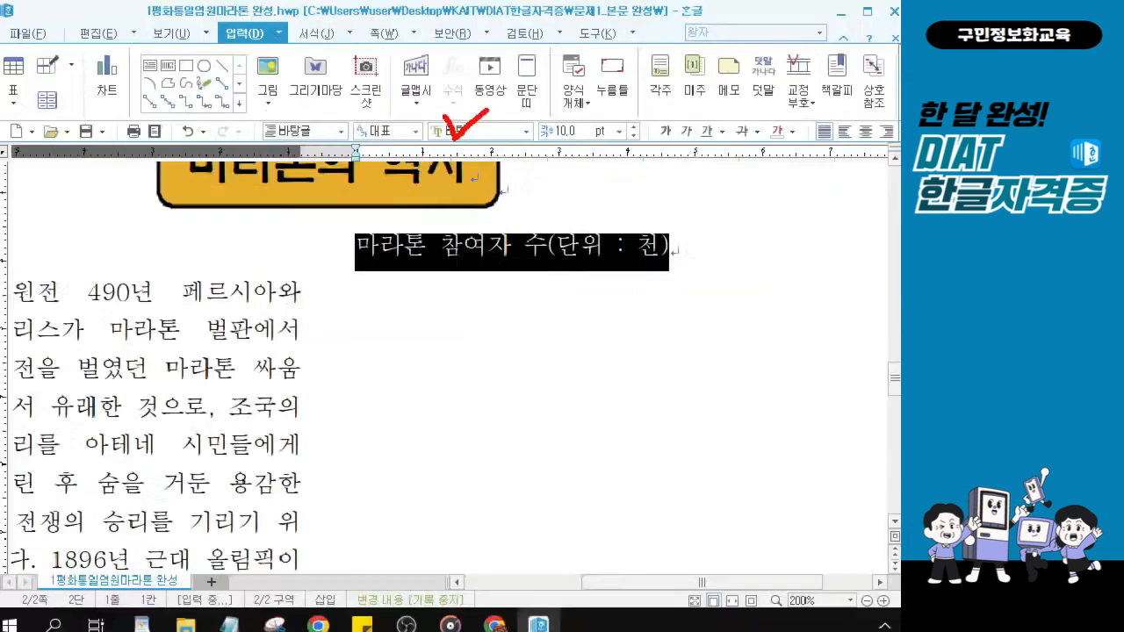
click(463, 133)
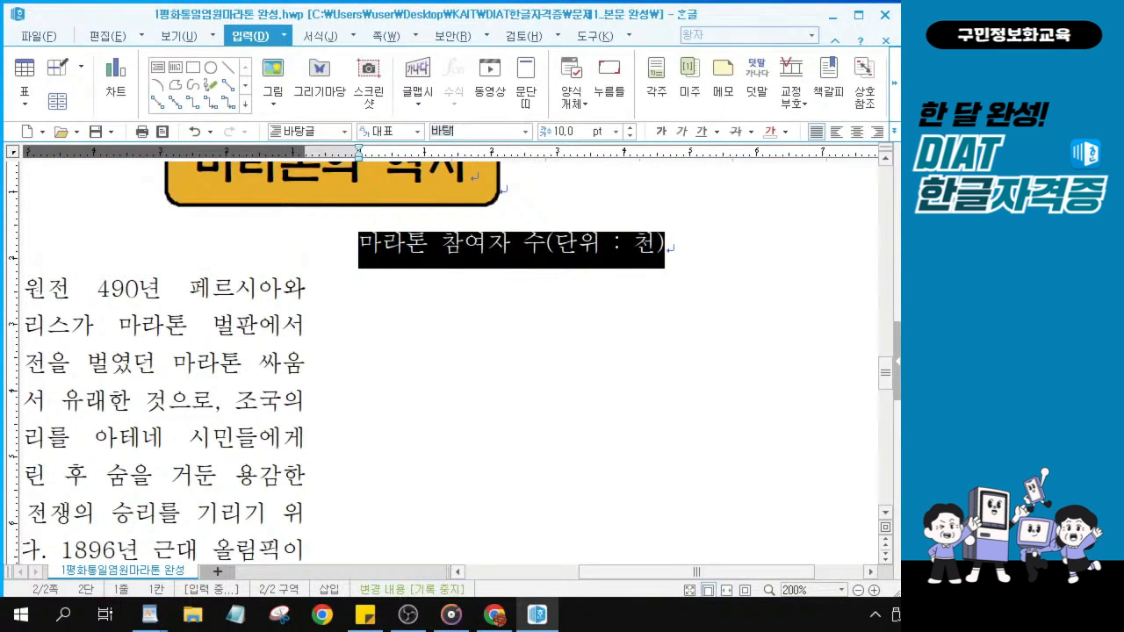
key(ctrl+1)
click(486, 129)
drag(358, 97, 468, 165)
key(alt+Tab)
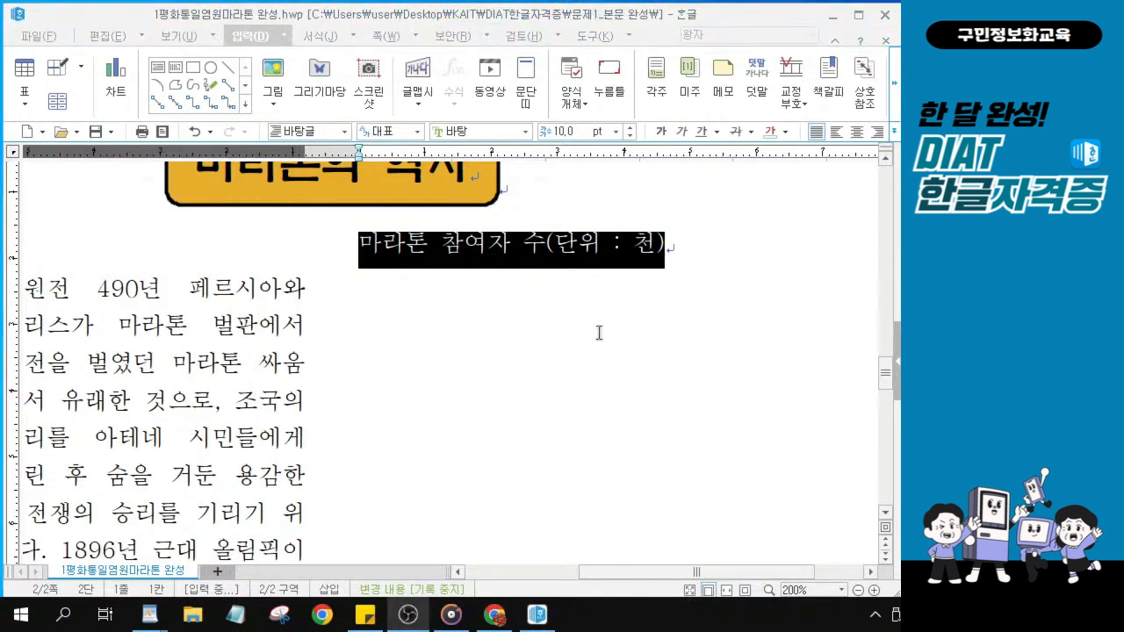
scroll(545, 263, up, 1)
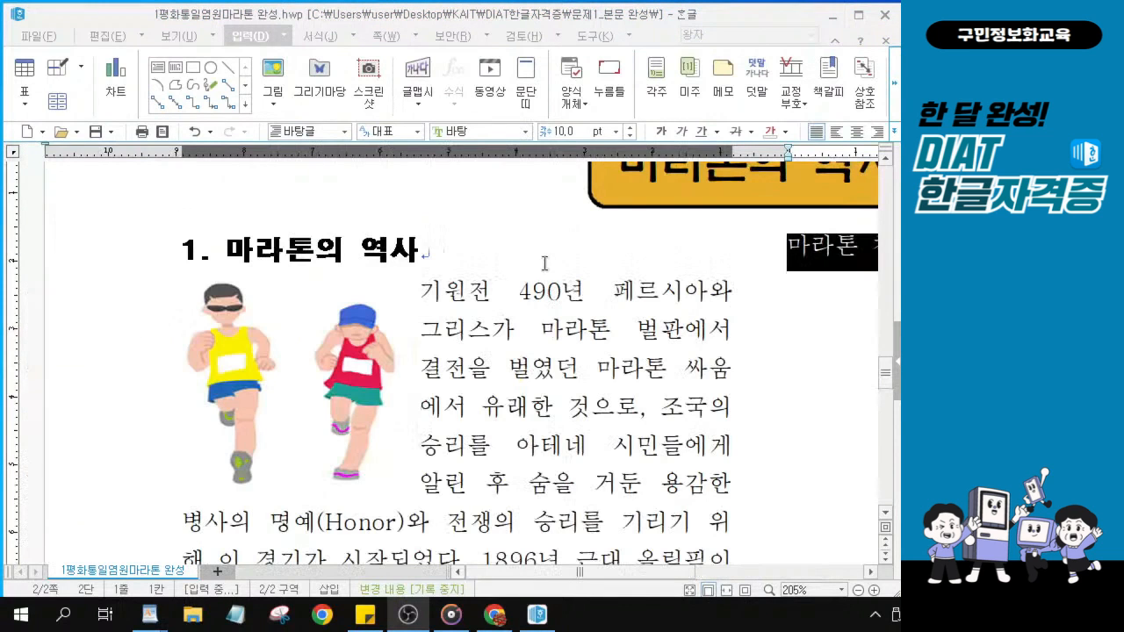
drag(597, 572, 709, 573)
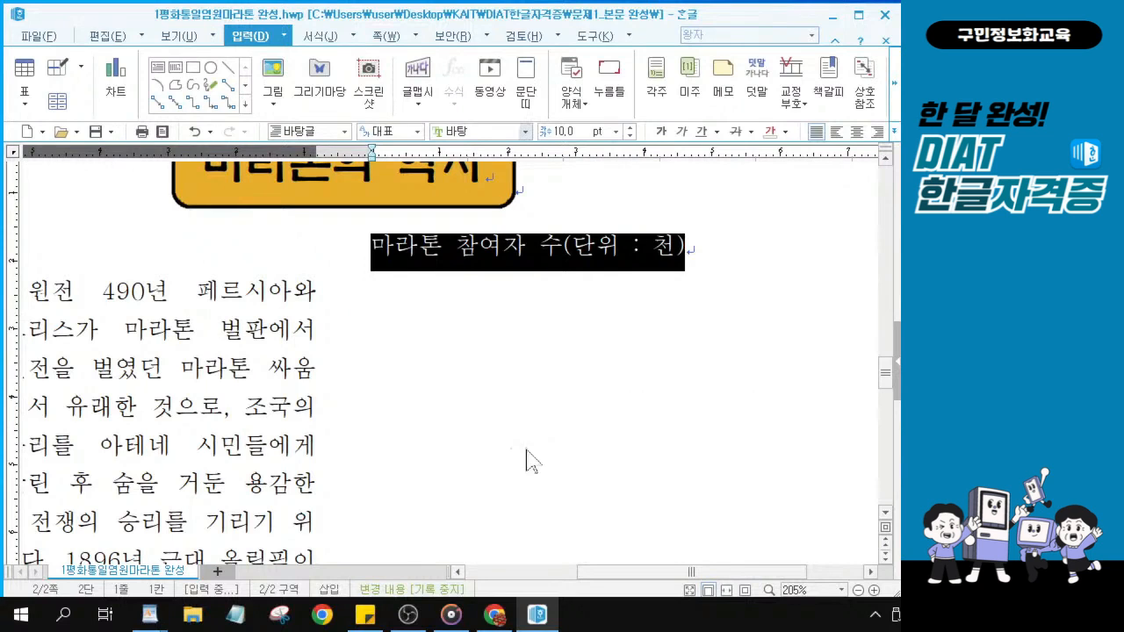
click(506, 260)
click(506, 260)
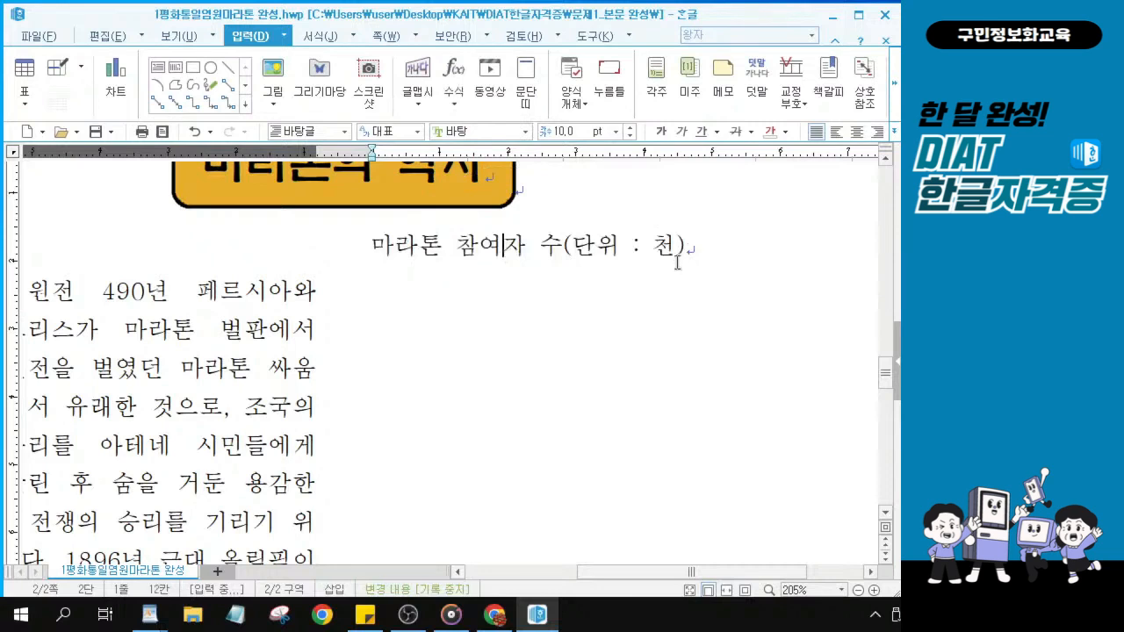
Set the font of the second-column title "마라톤 참여자 수(단위 : 천)" to 굴림.
drag(720, 246, 373, 231)
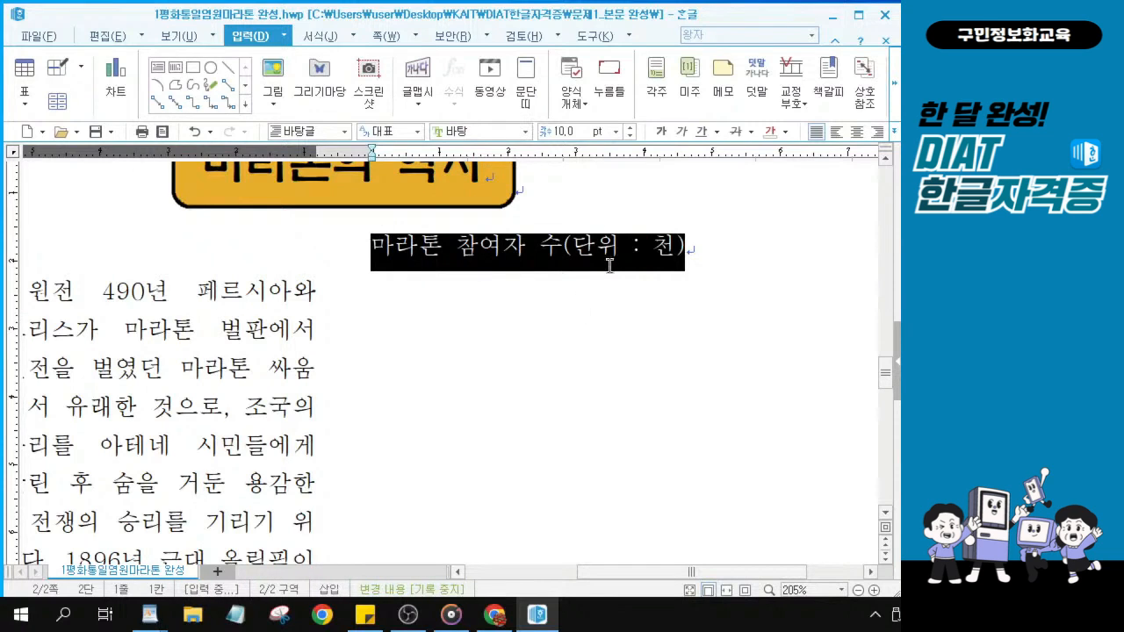
ctrl+scroll(706, 266, up, 1)
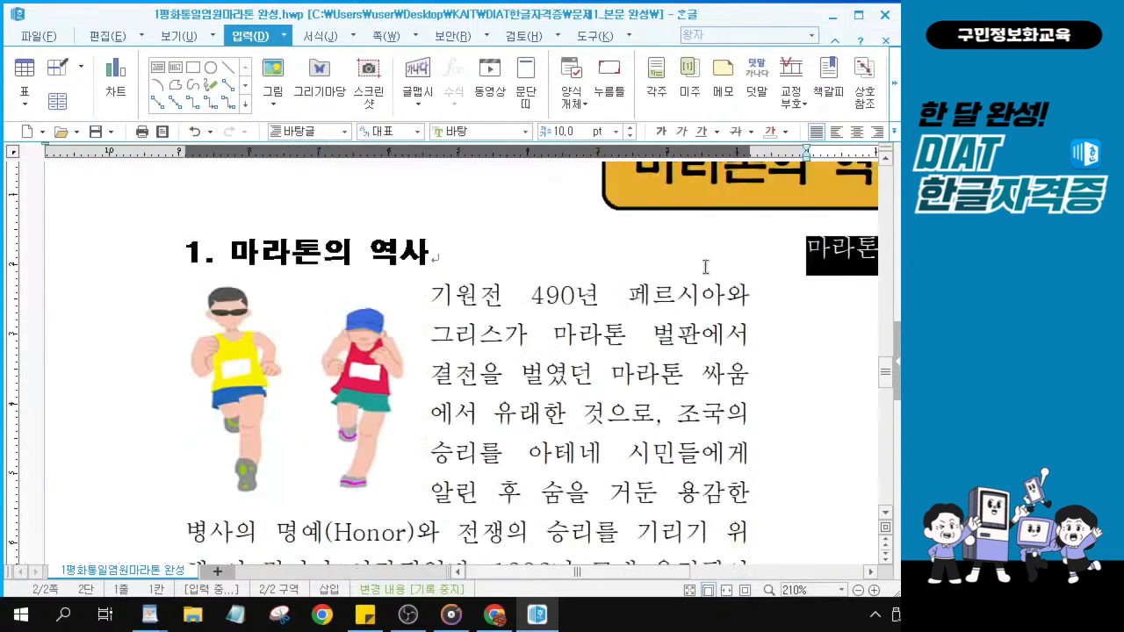
drag(632, 582, 750, 568)
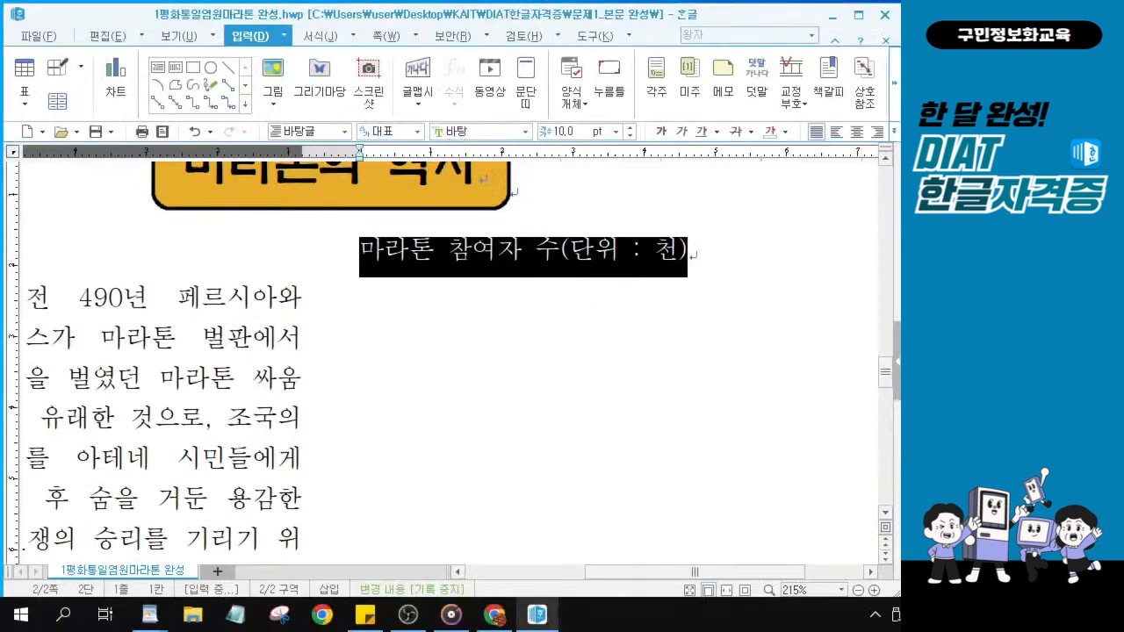
click(460, 144)
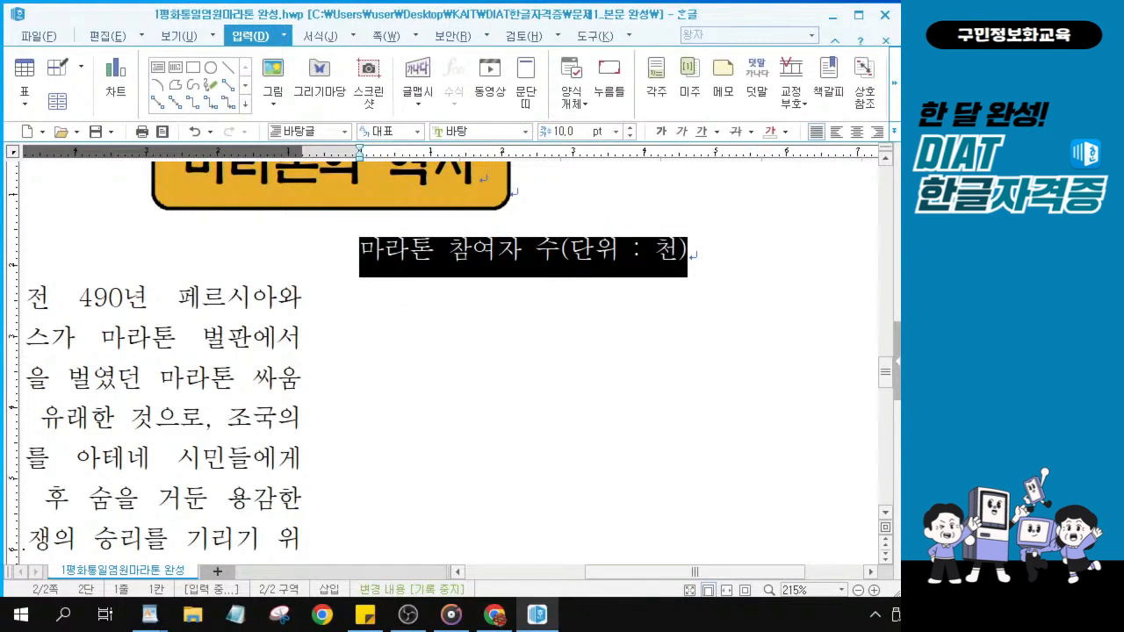
click(461, 130)
text(굴림)
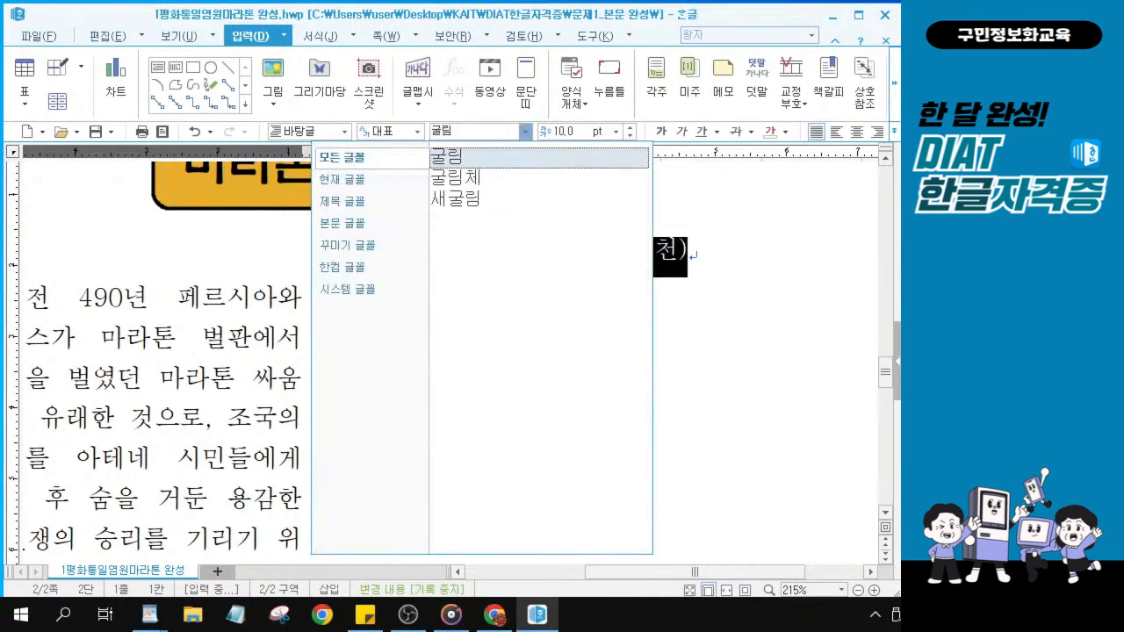
key(Return)
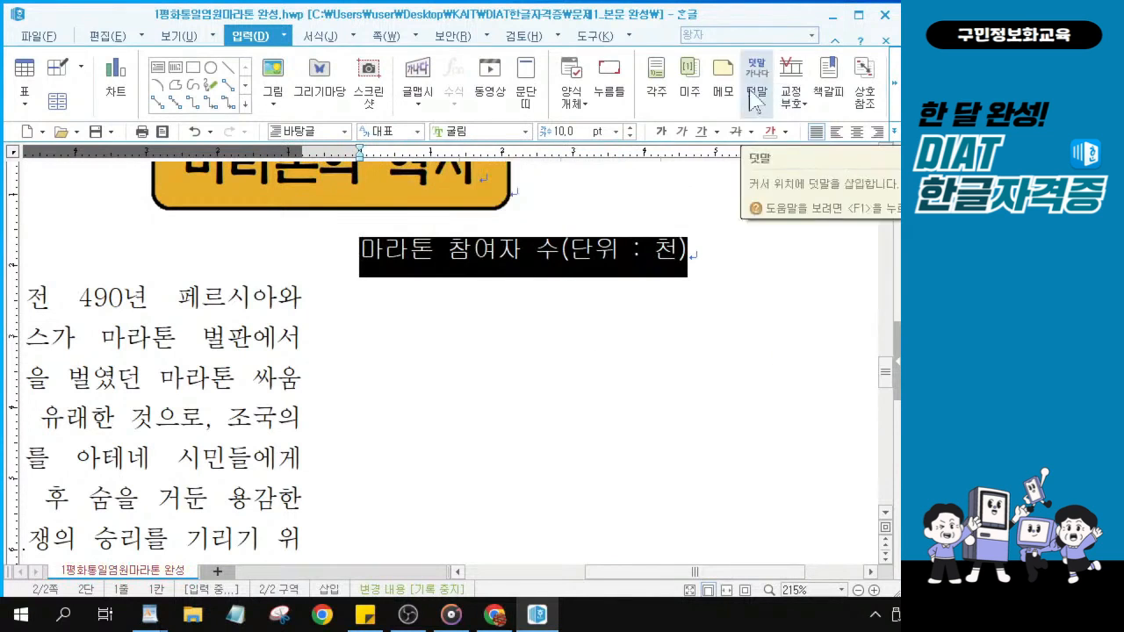
Make the participant-count title 12 pt and bold, and centre it in the column.
click(629, 127)
click(630, 127)
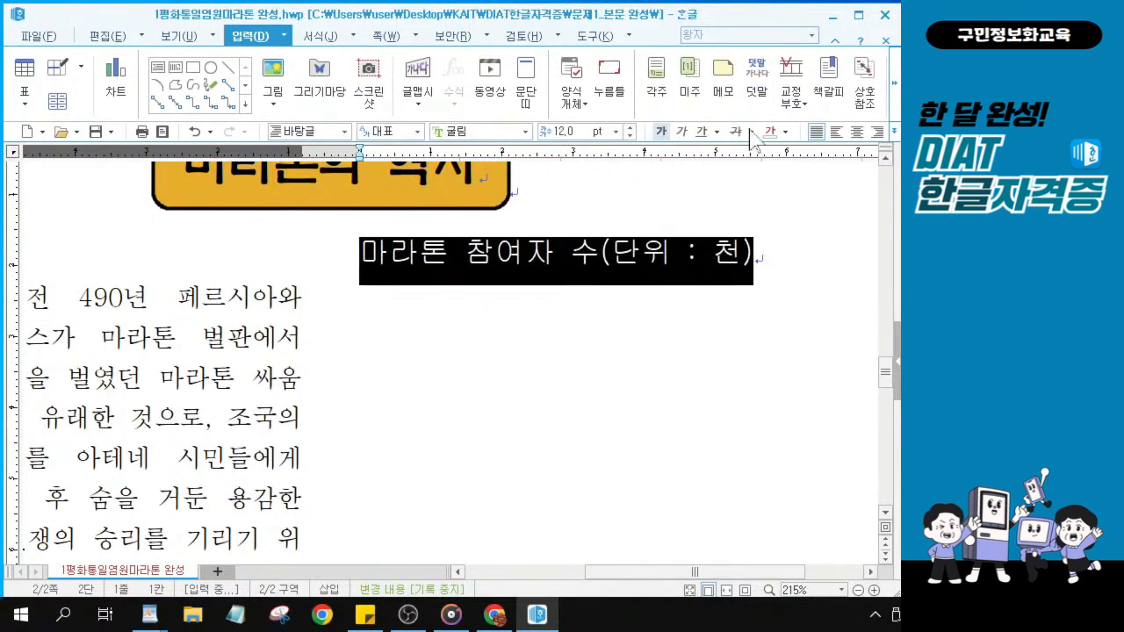
click(856, 131)
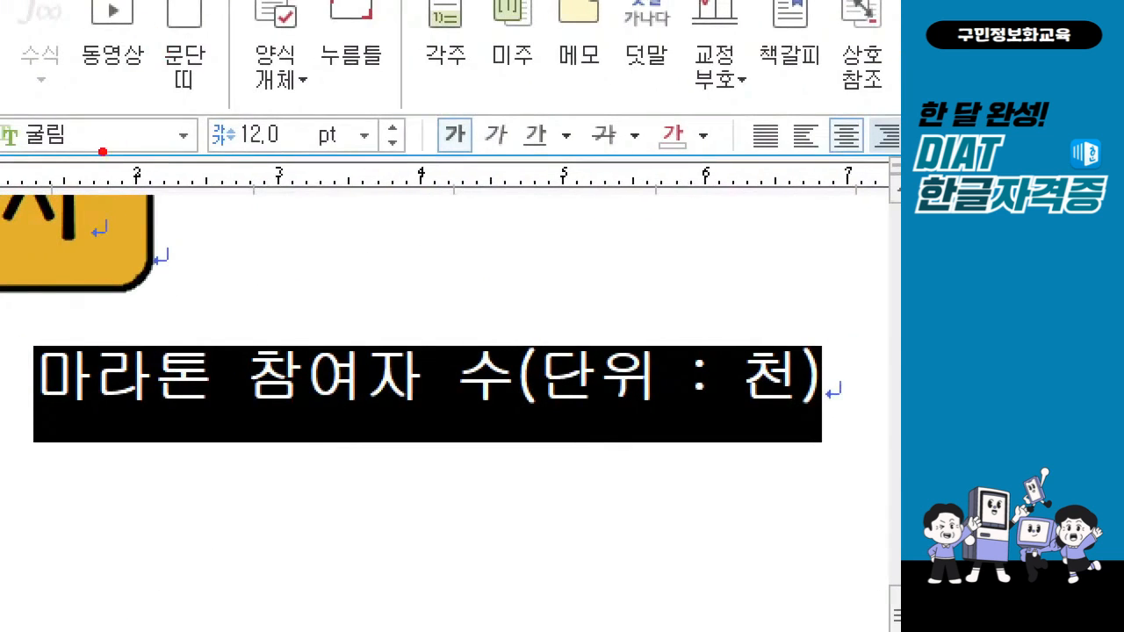
drag(10, 91, 91, 166)
mouse_move(214, 86)
mouse_down()
mouse_move(269, 167)
mouse_move(290, 172)
mouse_up()
drag(406, 86, 488, 171)
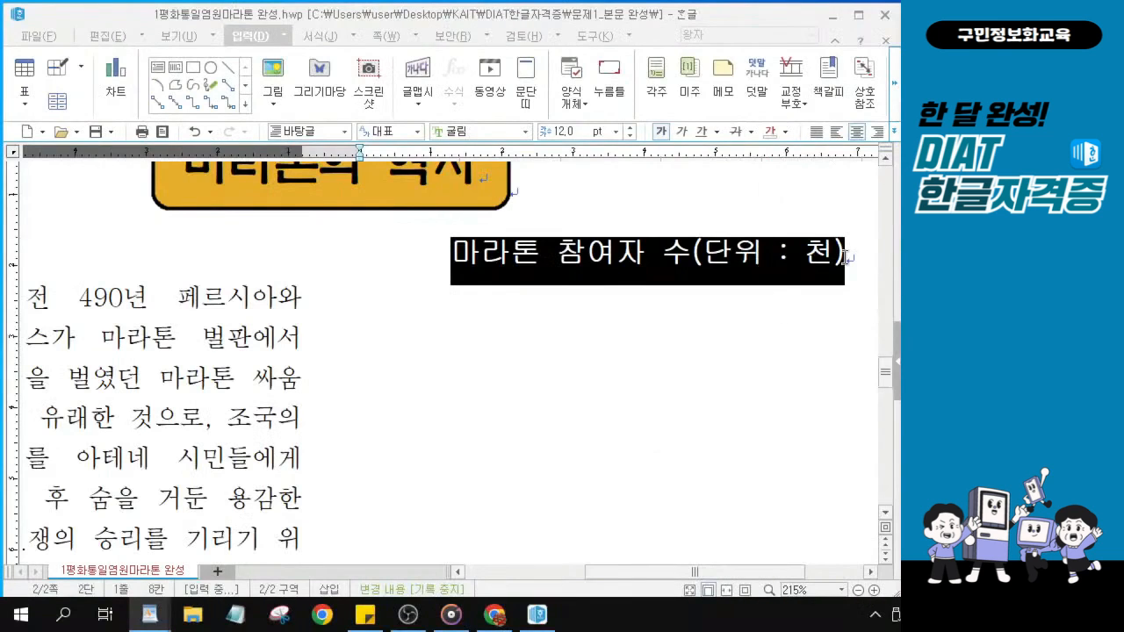
Add an empty line below the participant-count title and place the cursor on it.
click(844, 257)
click(845, 257)
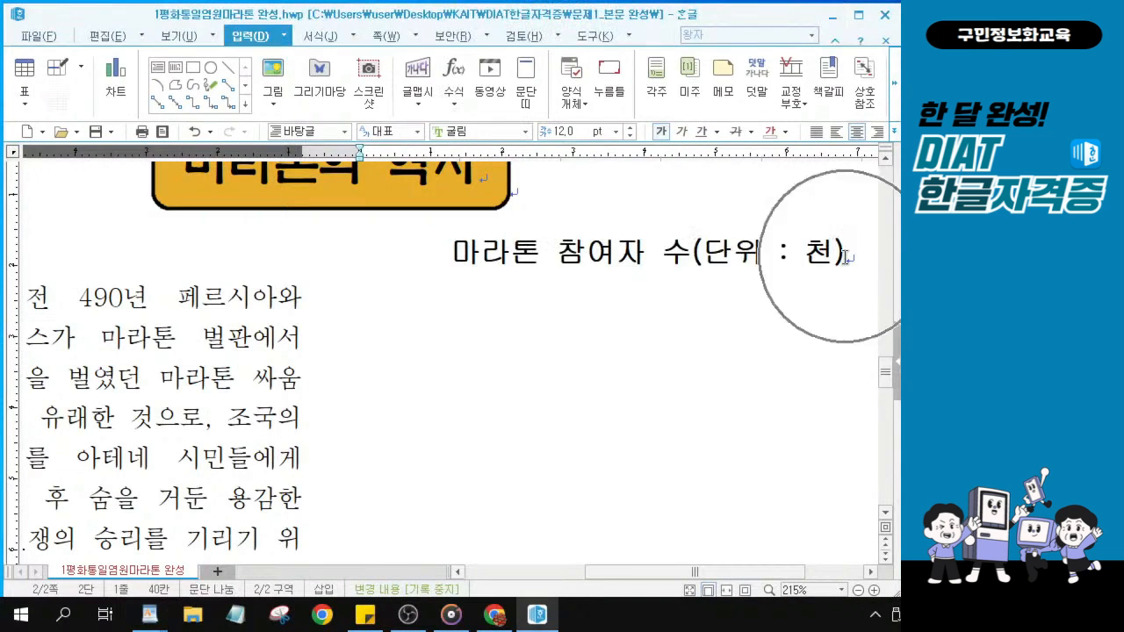
key(Return)
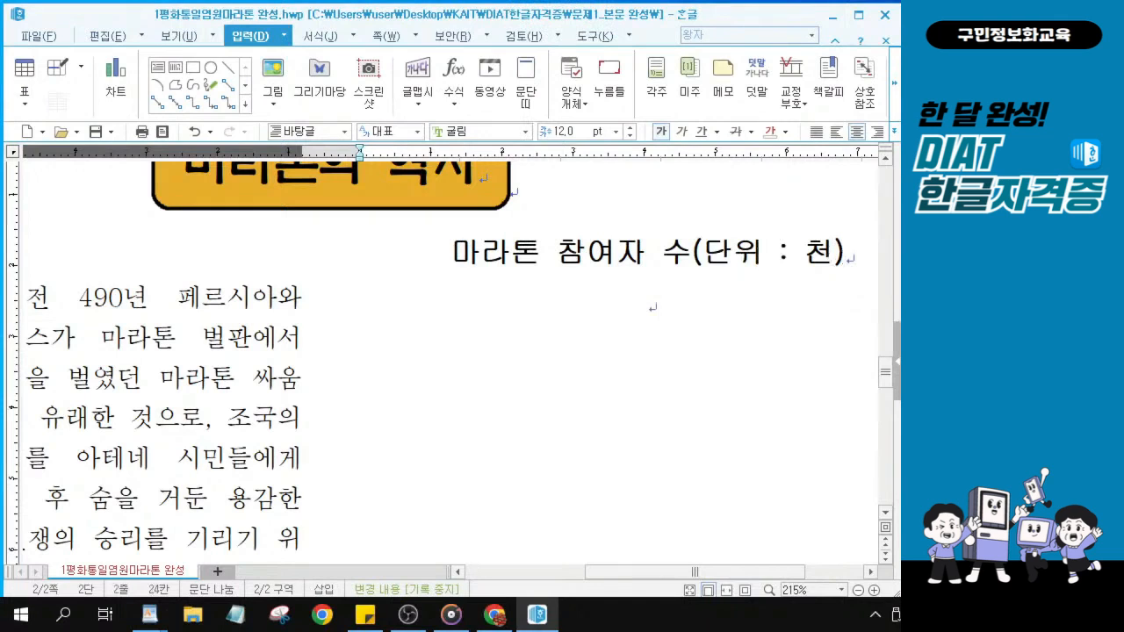
key(alt+Tab)
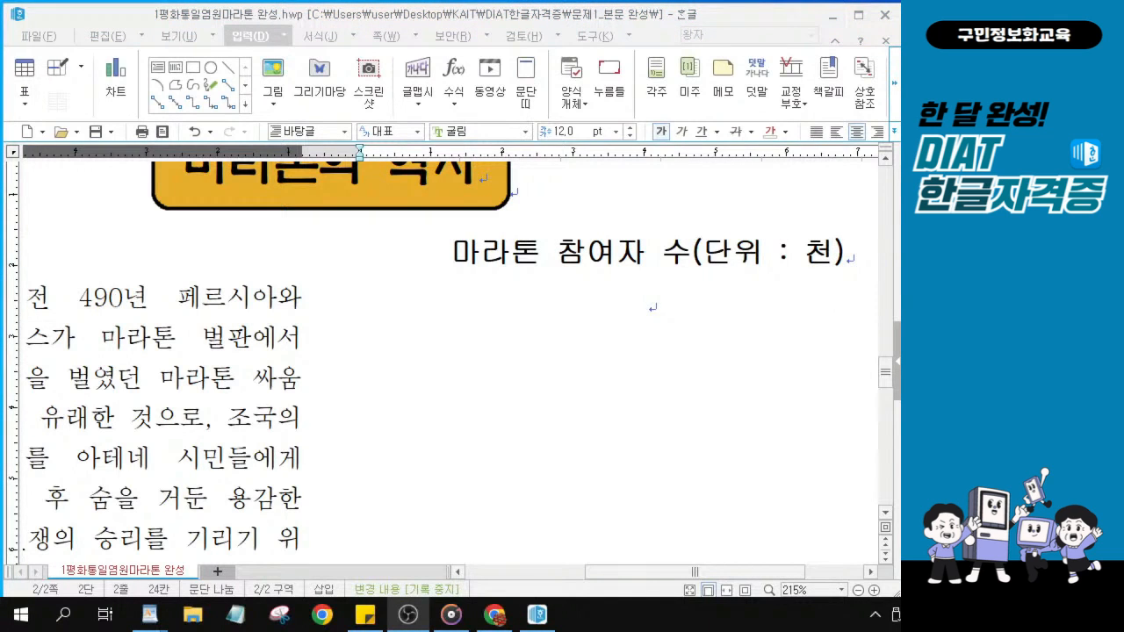
click(649, 306)
drag(678, 573, 707, 574)
click(547, 309)
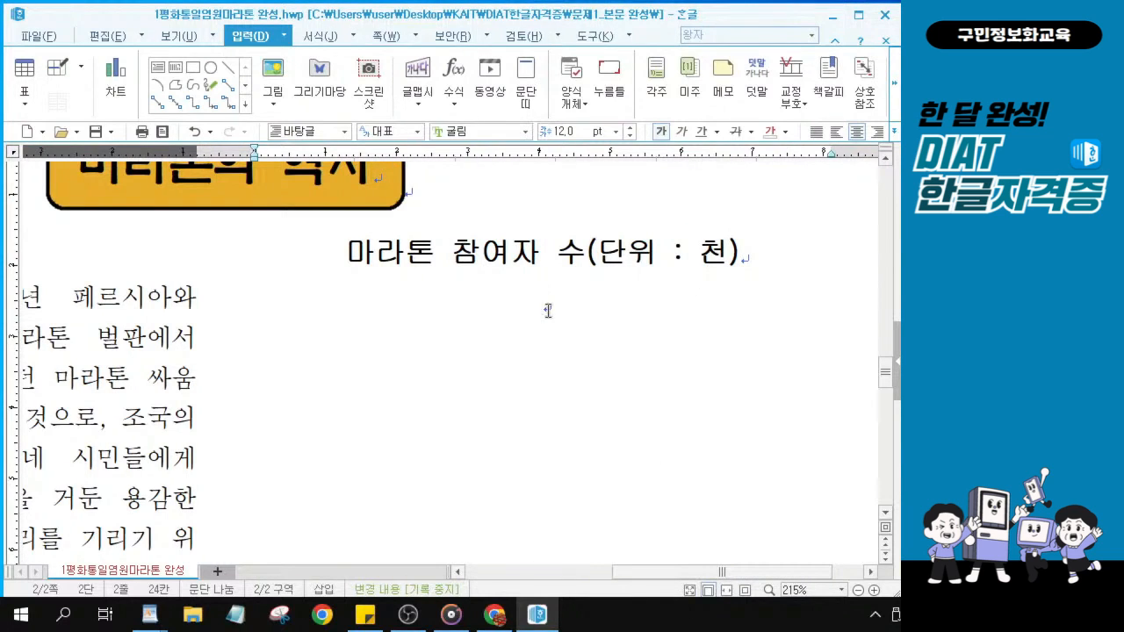
Insert a table of 6 rows and 2 columns, treated as a character (글자처럼 취급), below the title and place the cursor in its first cell.
click(250, 37)
click(252, 35)
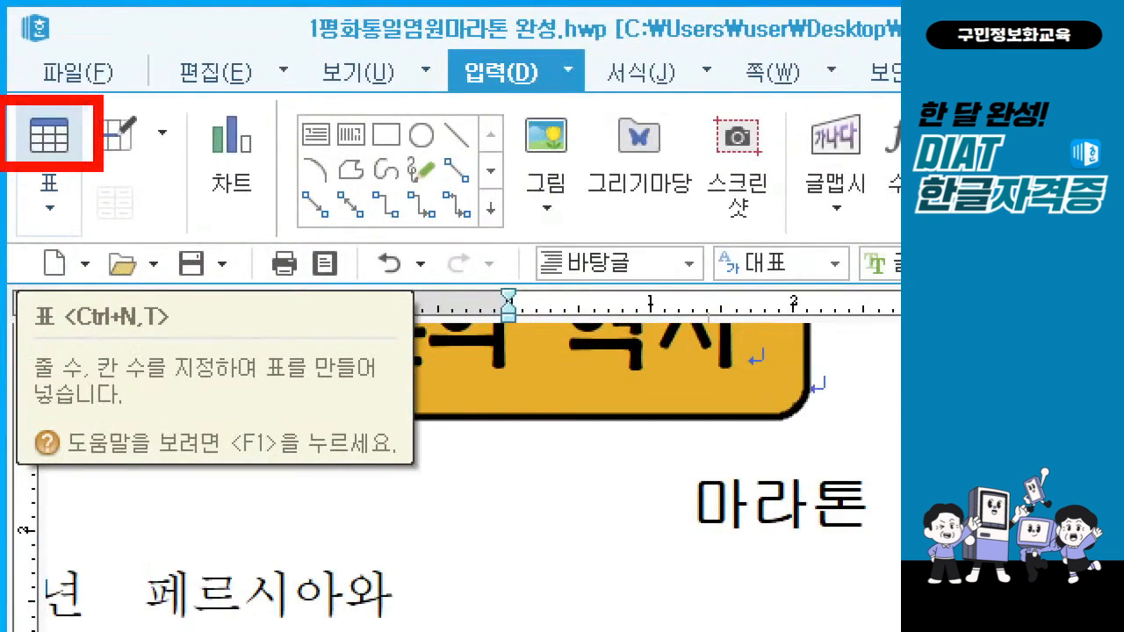
drag(69, 334, 167, 330)
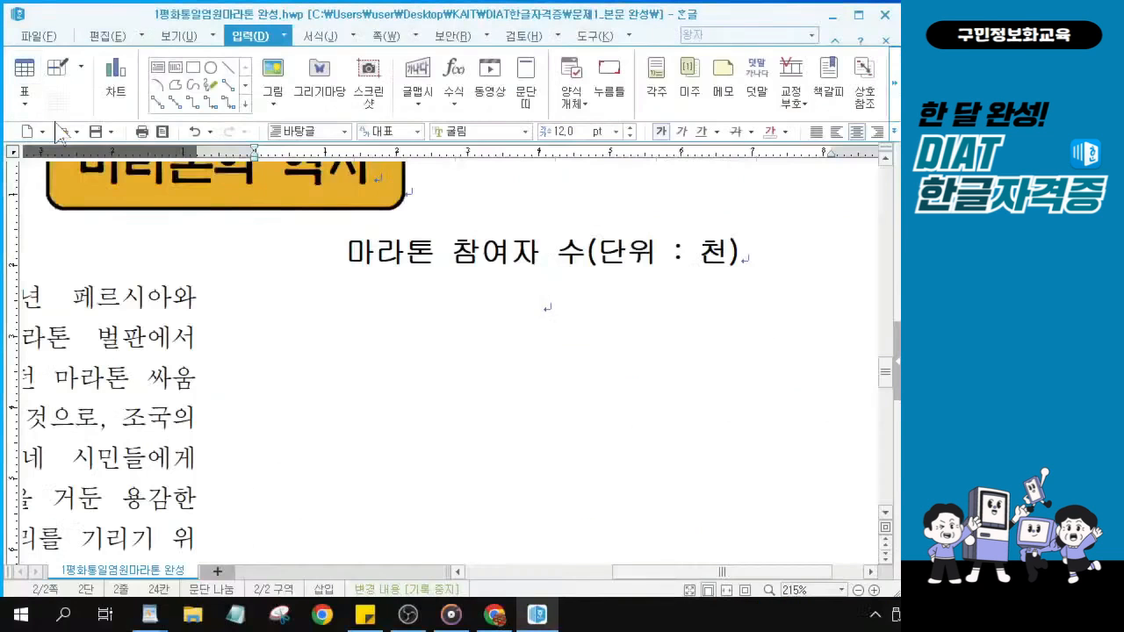
click(24, 70)
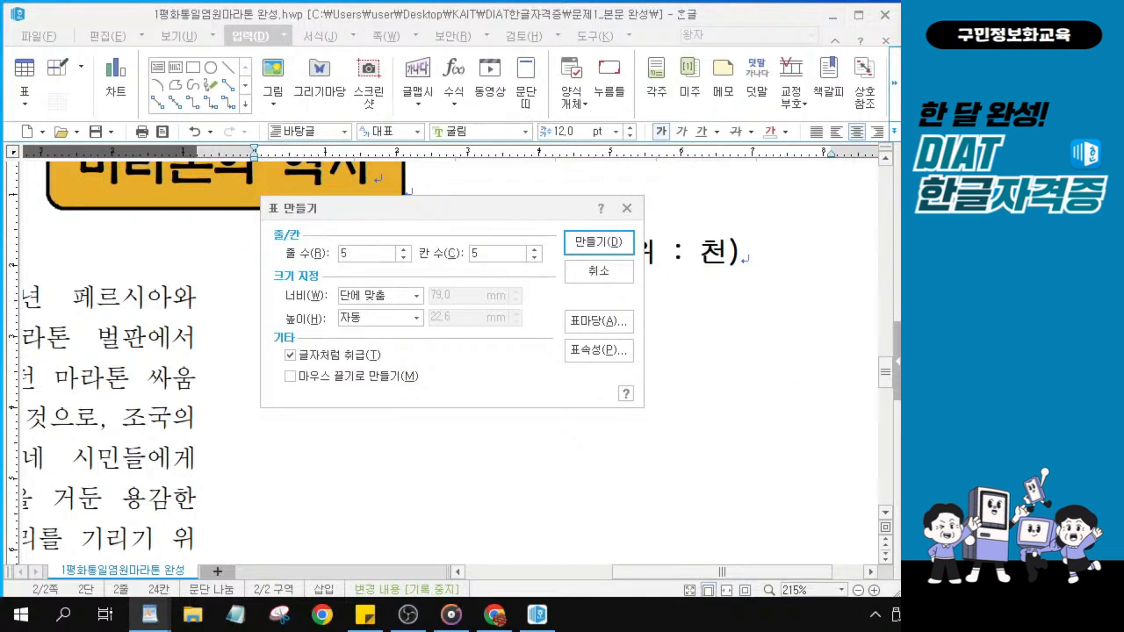
text(6)
key(ctrl+1)
click(462, 287)
mouse_move(193, 184)
mouse_down()
mouse_move(227, 244)
mouse_move(283, 259)
mouse_up()
drag(461, 185, 547, 254)
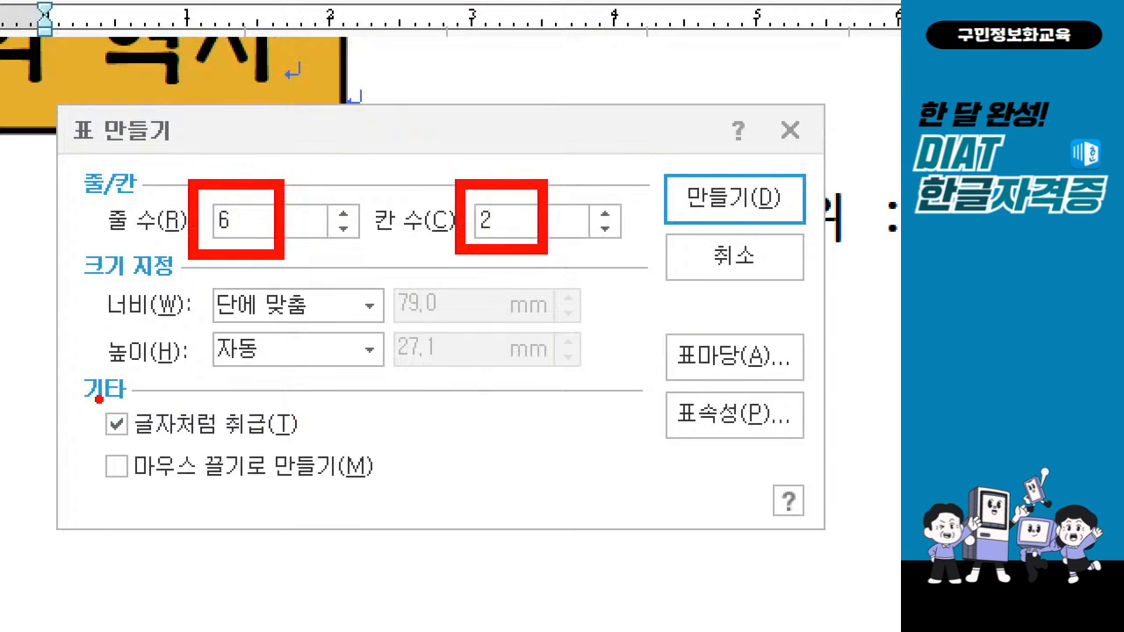
mouse_move(81, 397)
mouse_down()
mouse_move(93, 440)
mouse_move(332, 446)
mouse_up()
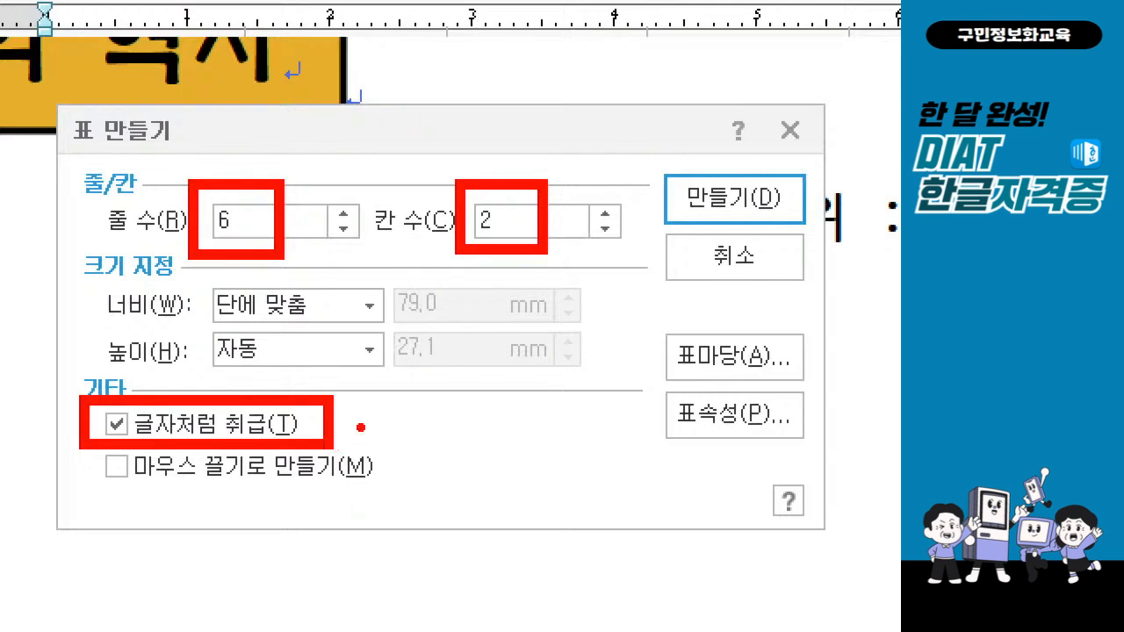
mouse_move(360, 413)
mouse_down()
mouse_move(369, 433)
mouse_move(409, 405)
mouse_up()
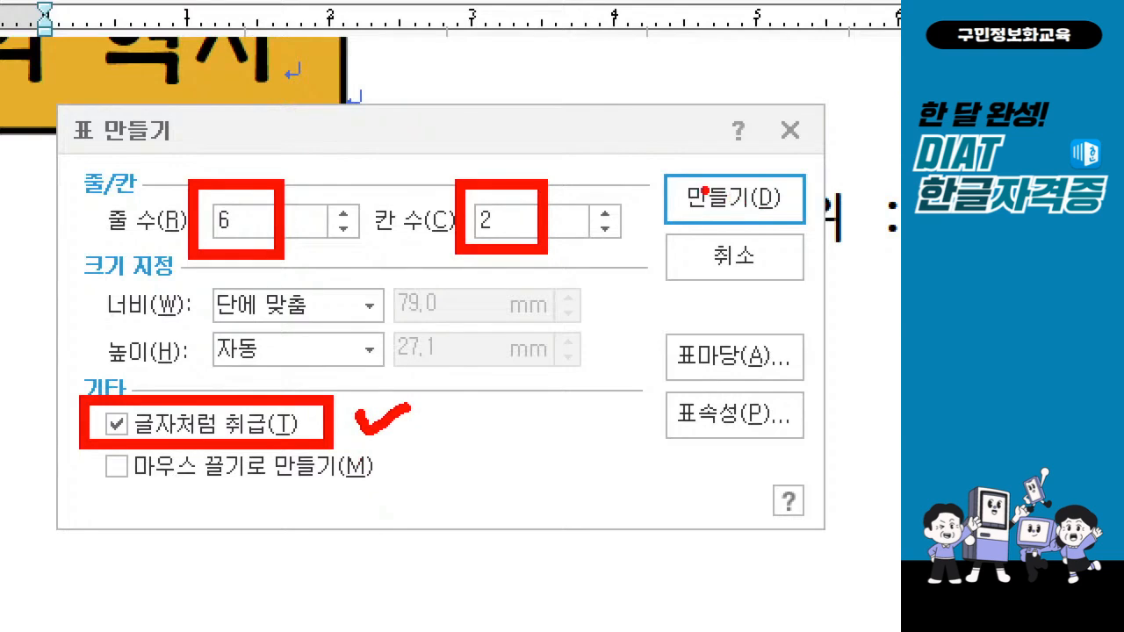
drag(673, 185, 721, 174)
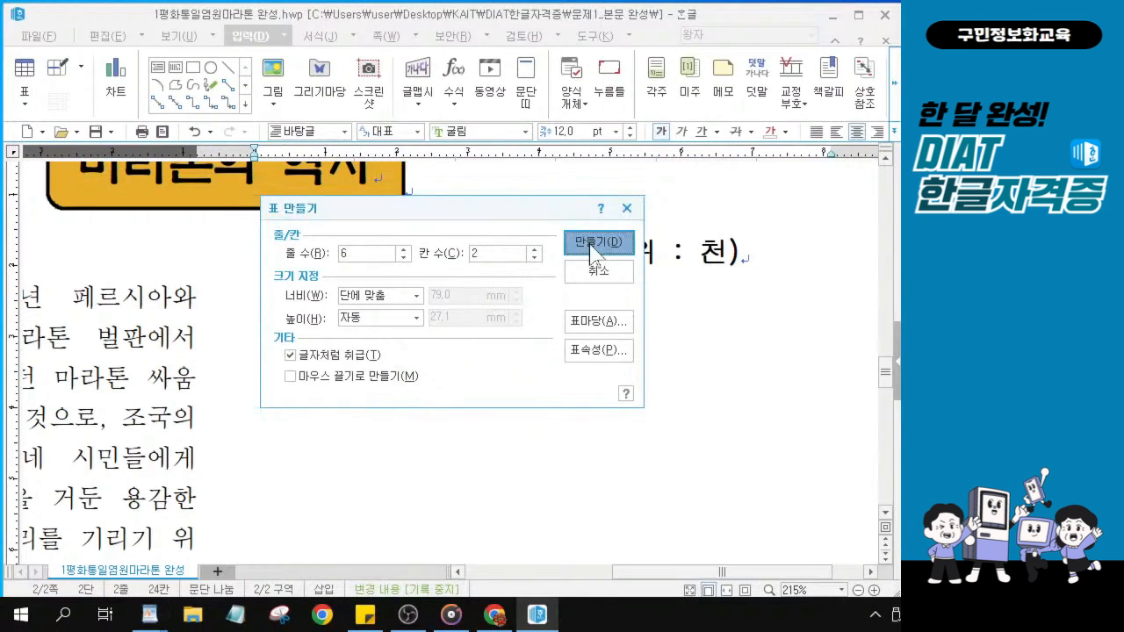
click(689, 188)
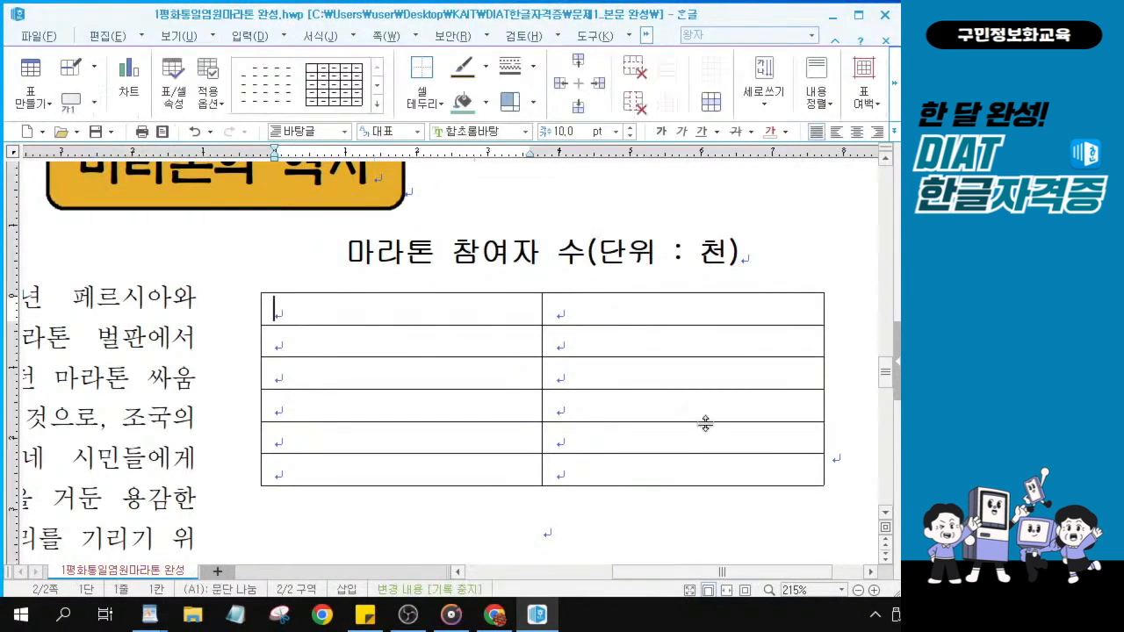
click(362, 313)
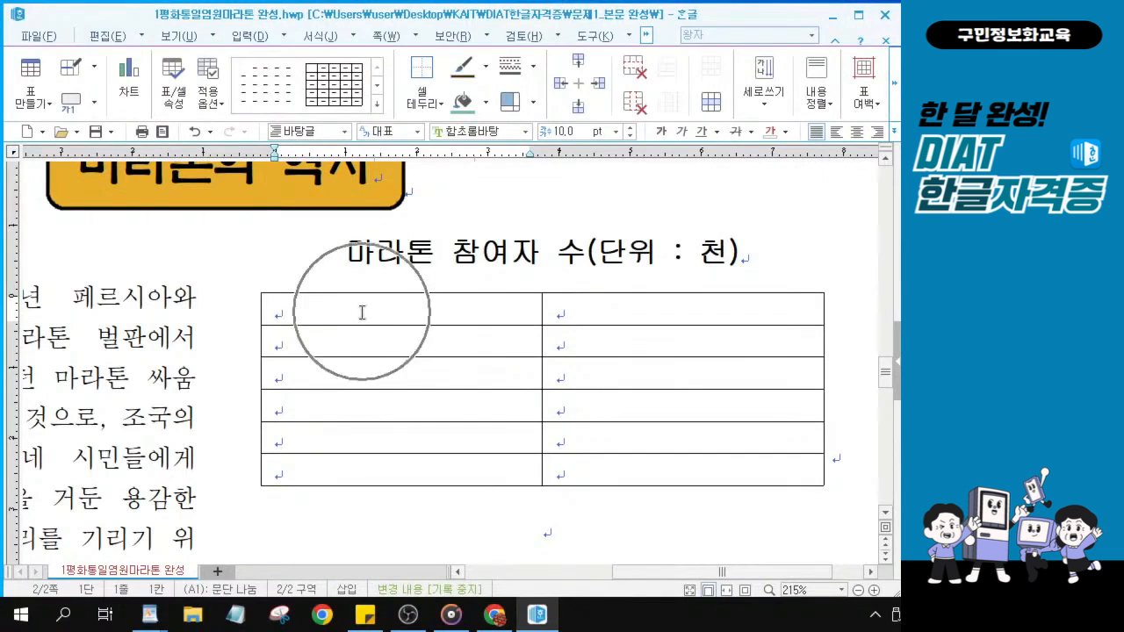
Fill the table's first column with the heading 년도 and the years 2011, 2012, 2013, 2014 and 2015.
text(녀ㄴ도)
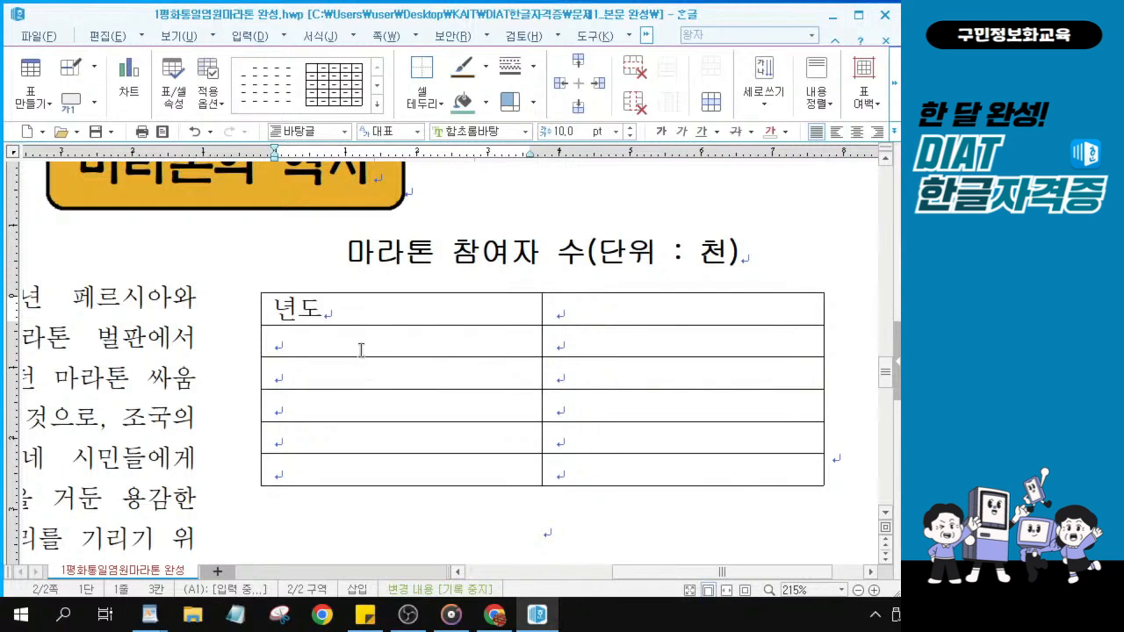
click(361, 349)
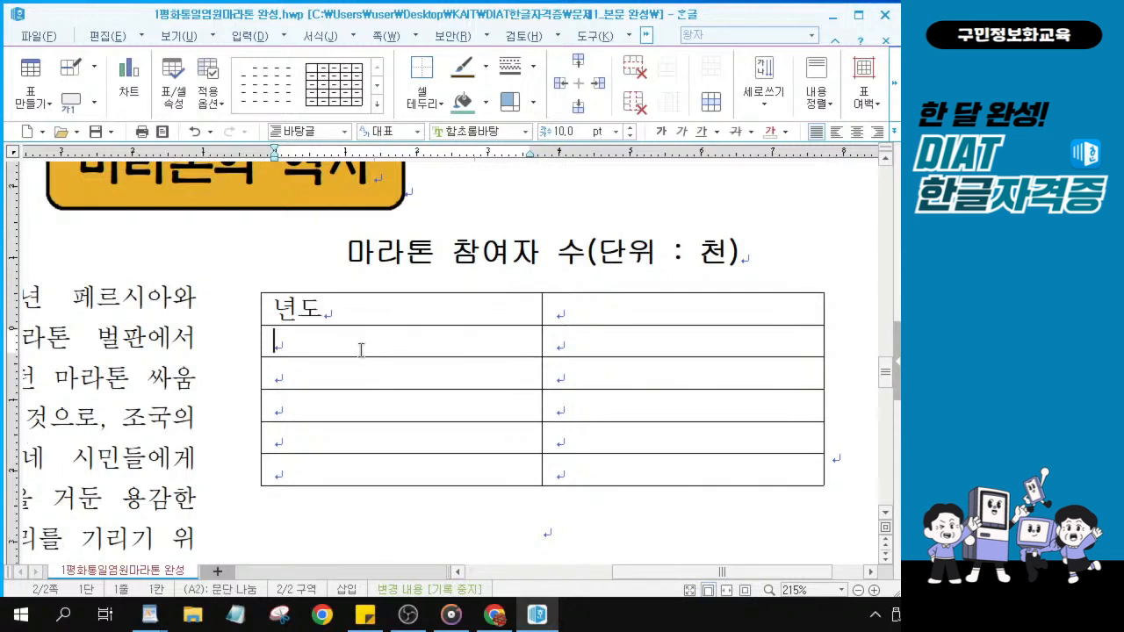
text(2011)
key(Down)
text(2012)
key(Down)
text(2013)
key(Down)
text(2014)
key(Down)
text(2015)
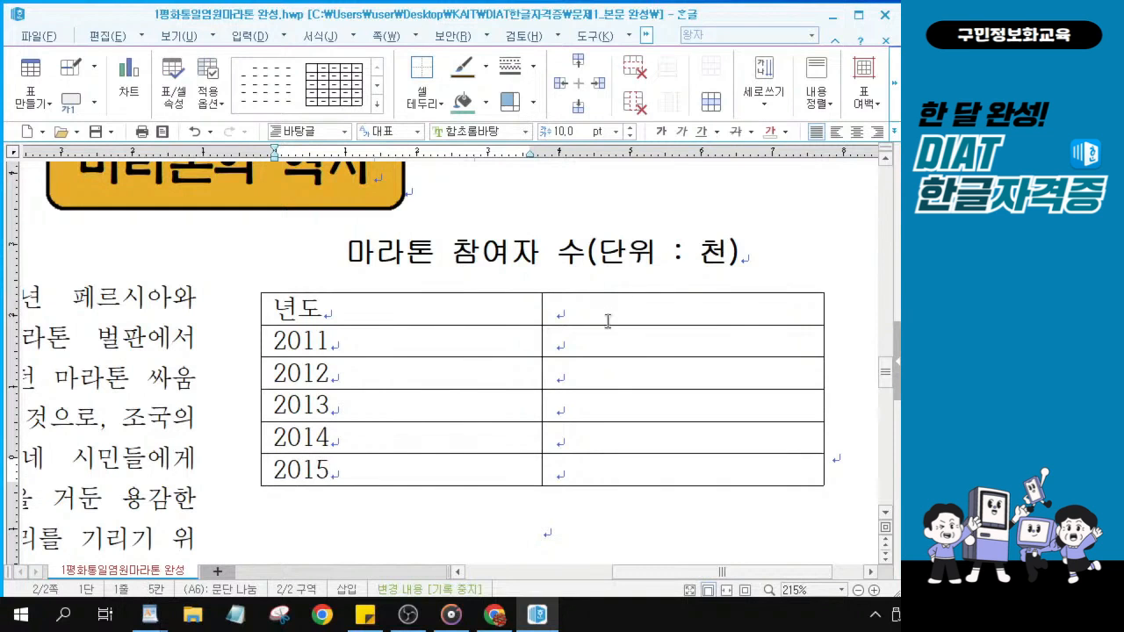
Enter the heading 참여자수 in the first row of the table's second column and go to the cell below it.
ctrl+scroll(671, 348, up, 4)
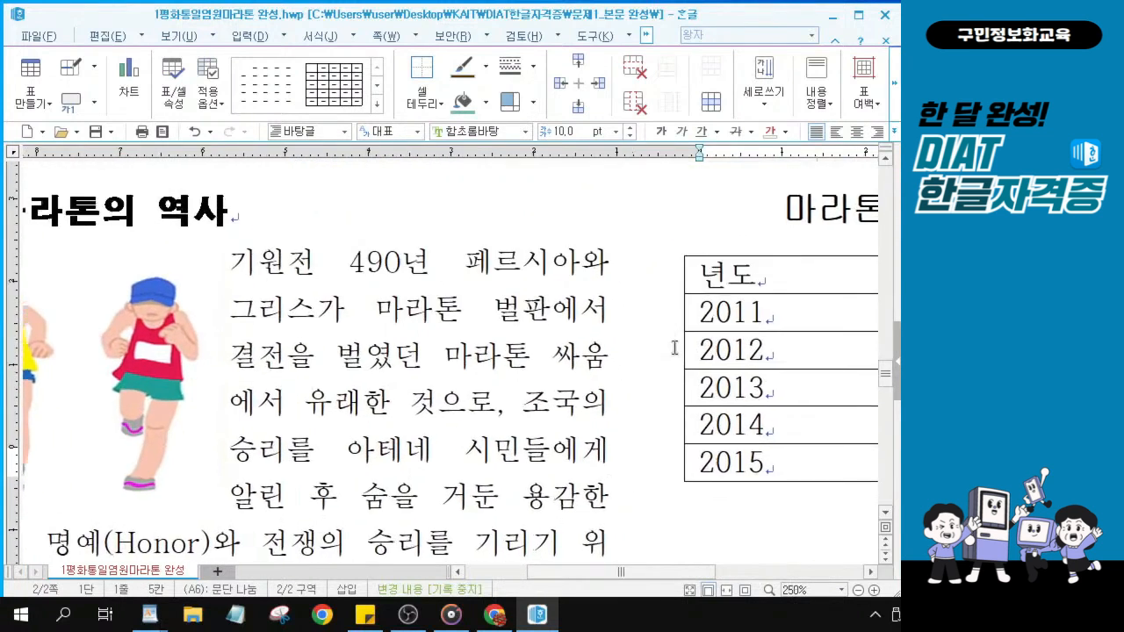
ctrl+scroll(675, 347, up, 3)
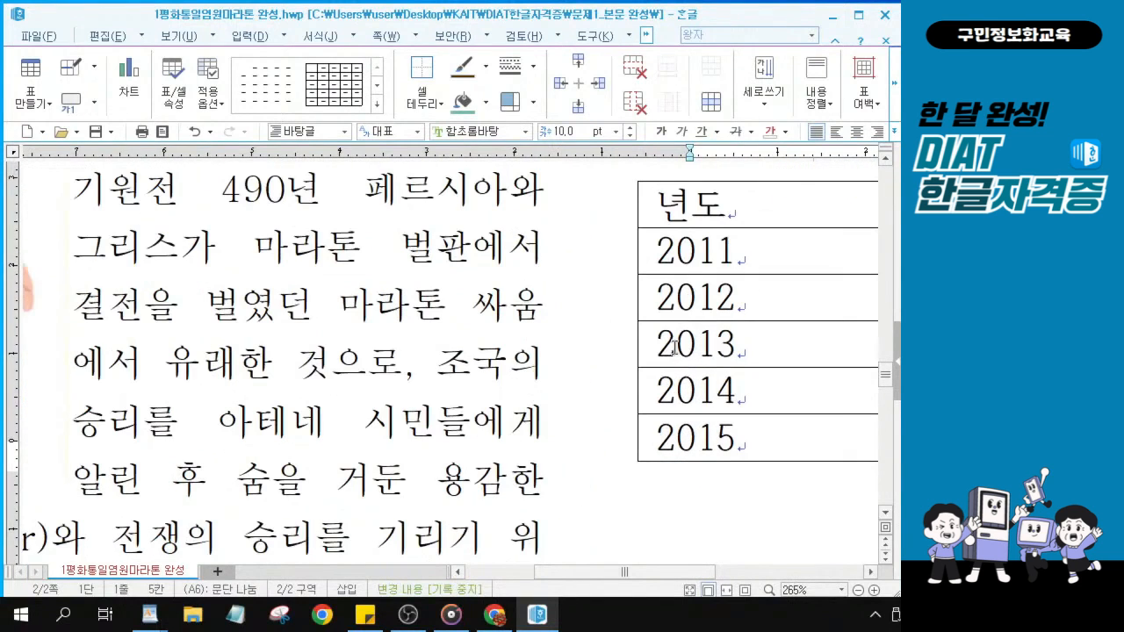
drag(672, 573, 779, 573)
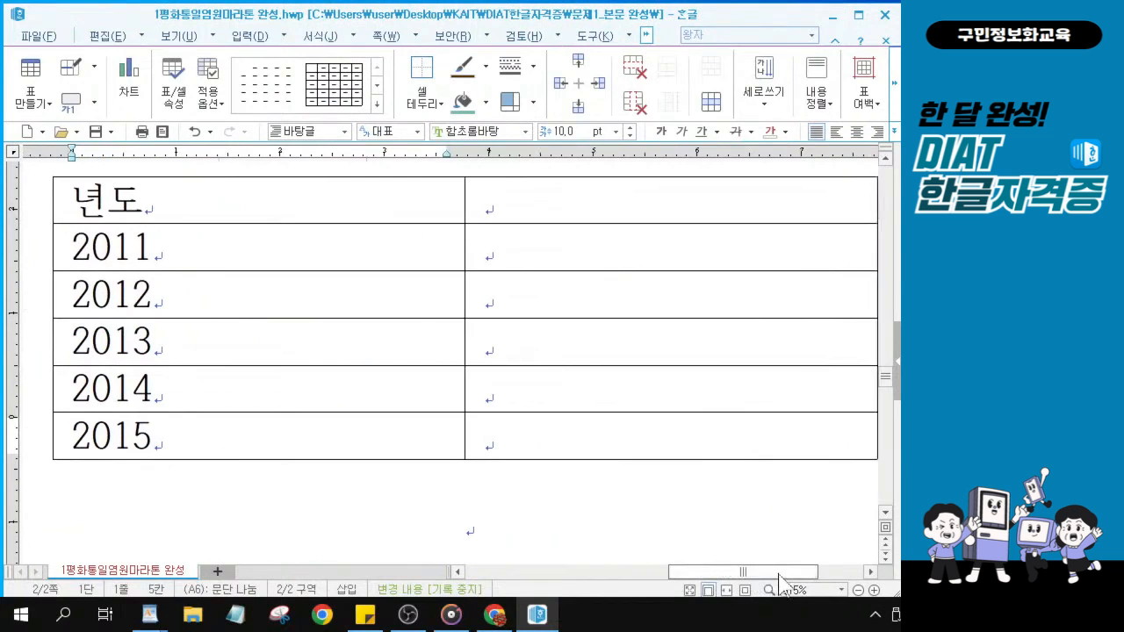
click(554, 209)
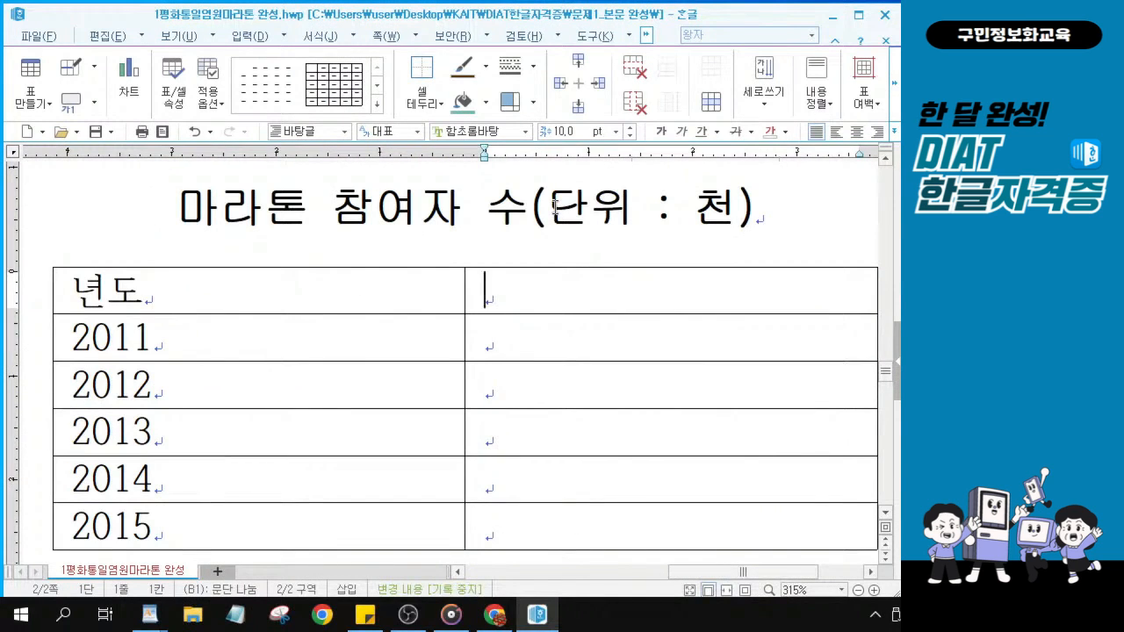
text(참엿)
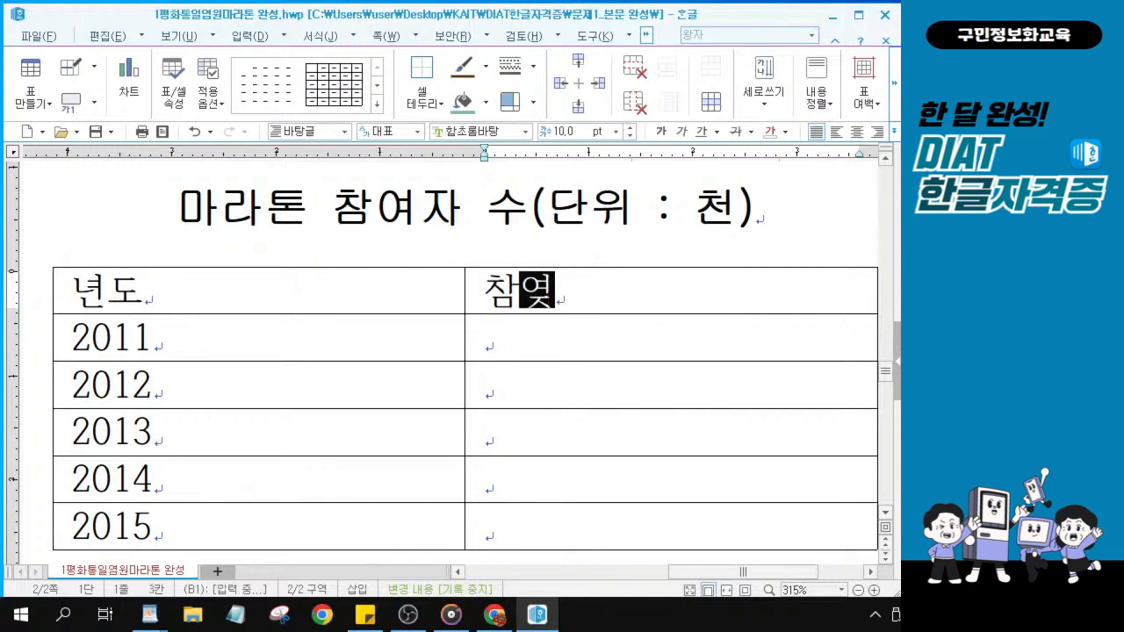
text(자수)
key(Down)
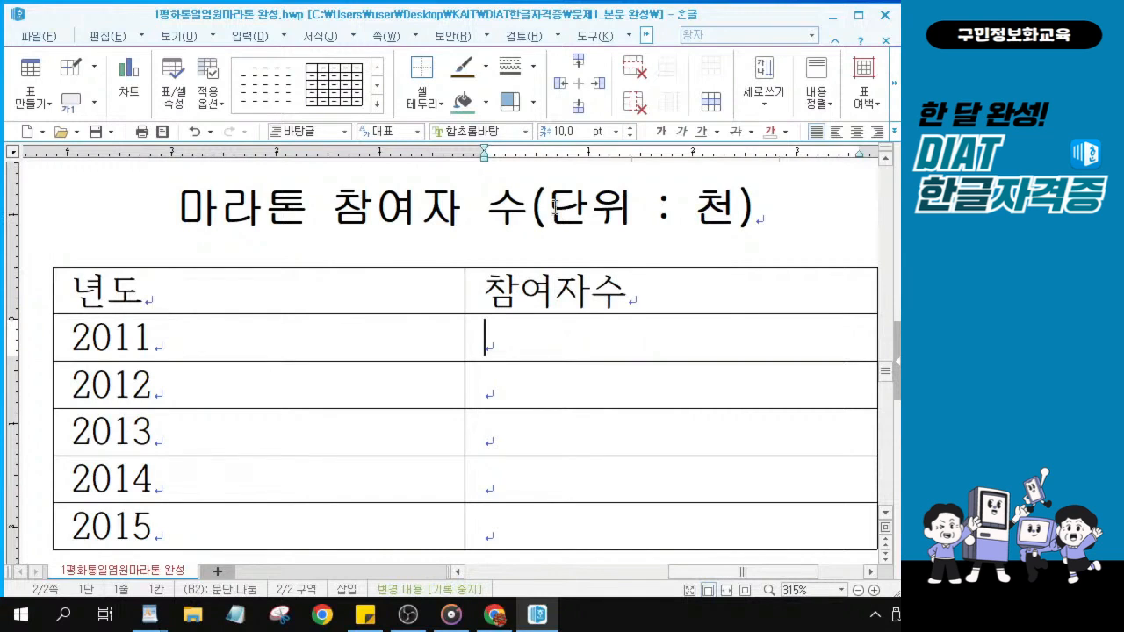
Fill the participant counts for 2011 to 2015 with 38, 59, 109, 254 and 300.
text(38)
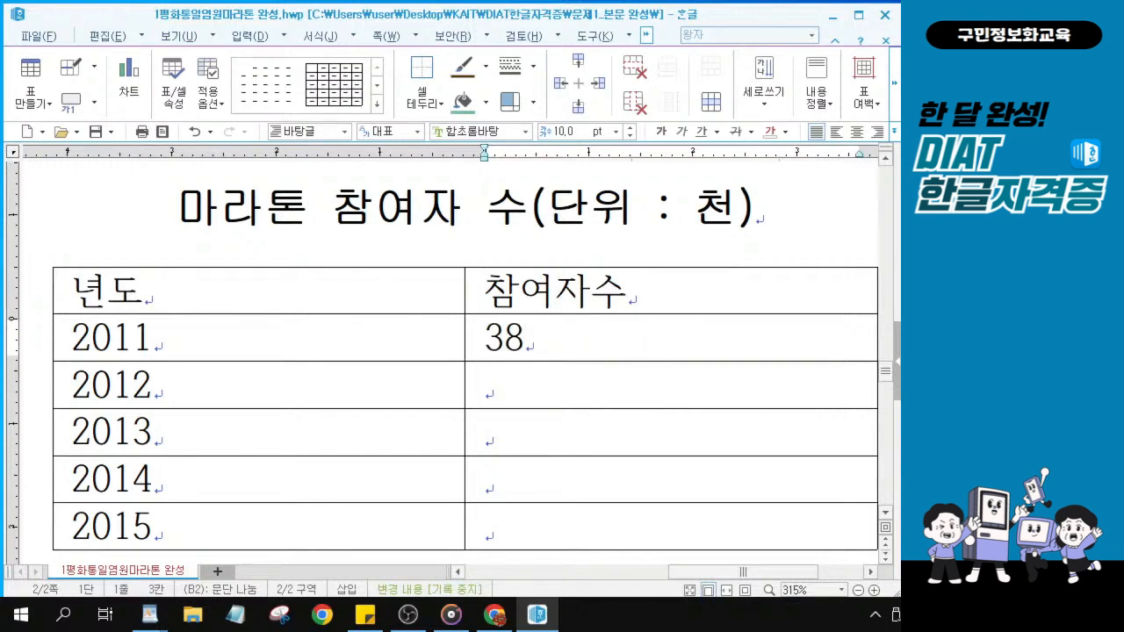
key(Down)
text(59)
key(Down)
text(109)
key(Down)
text(254)
key(Down)
text(300)
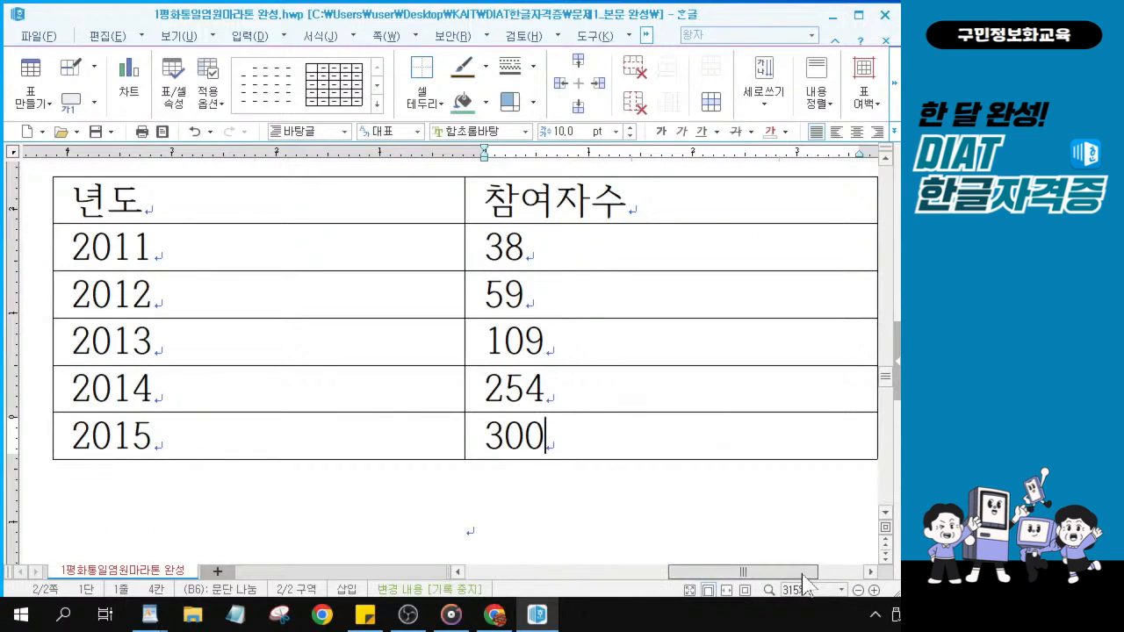
drag(801, 575, 807, 576)
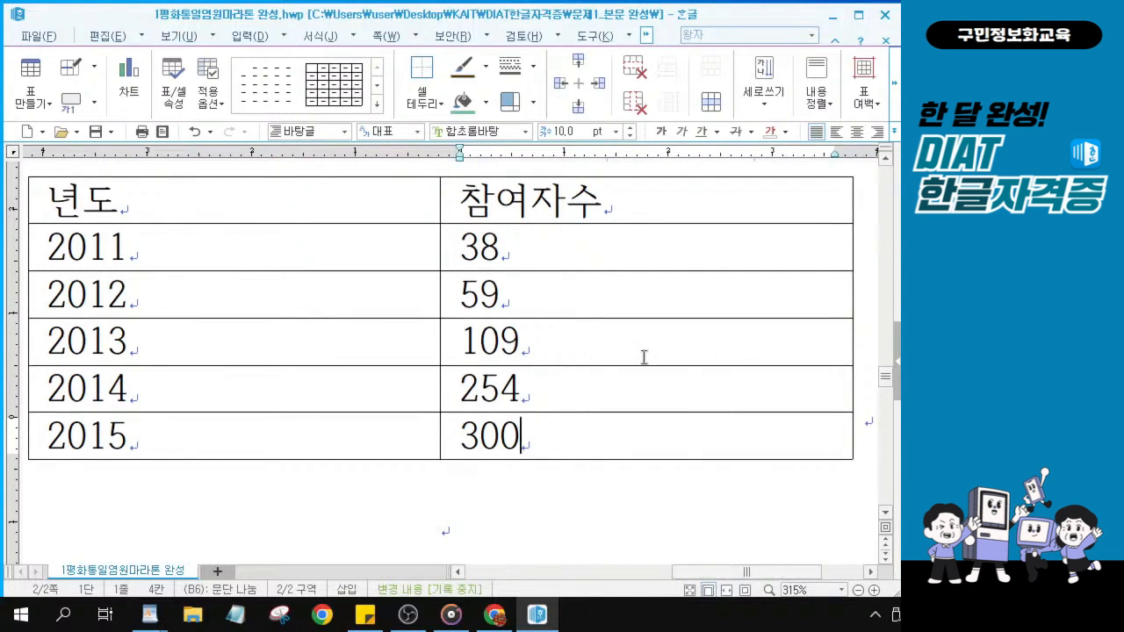
scroll(644, 357, up, 3)
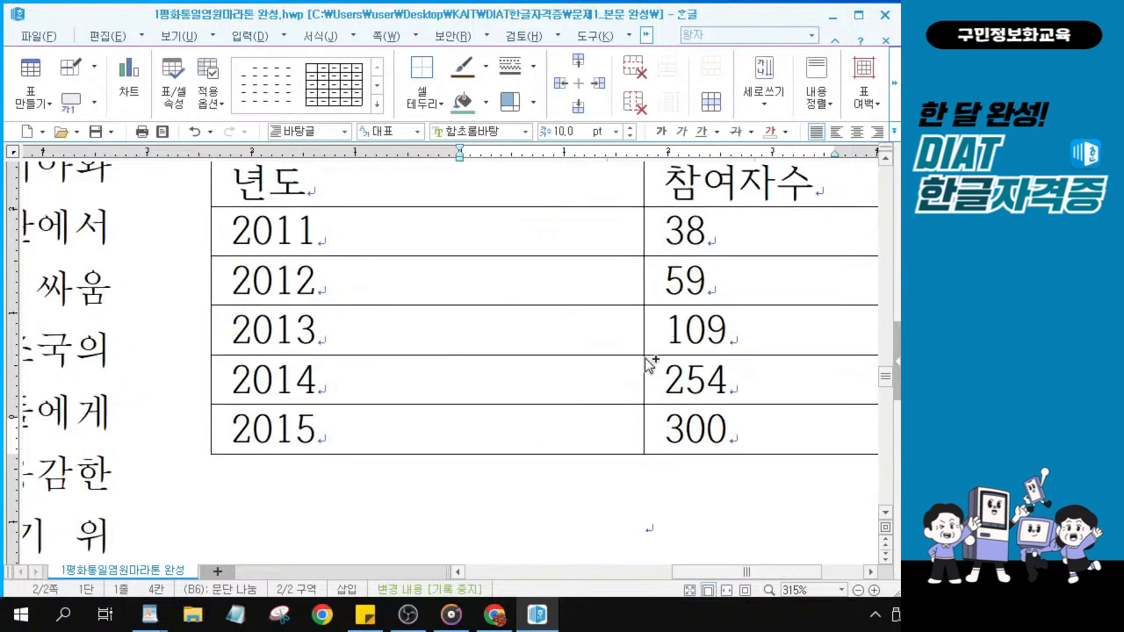
scroll(672, 292, up, 1)
drag(886, 379, 886, 384)
drag(731, 573, 745, 573)
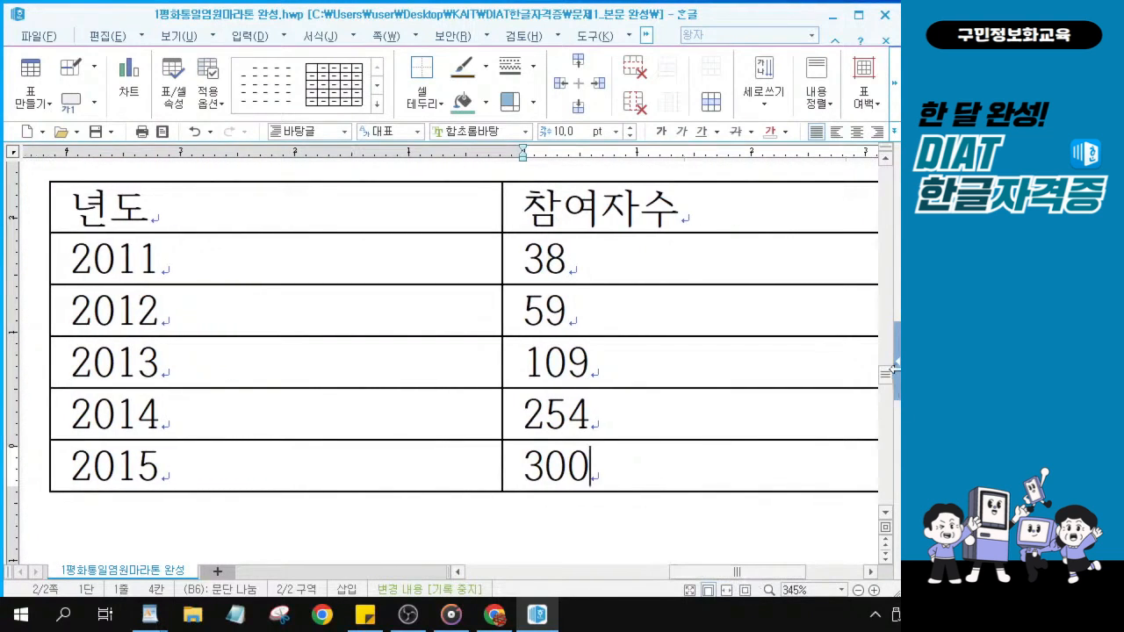
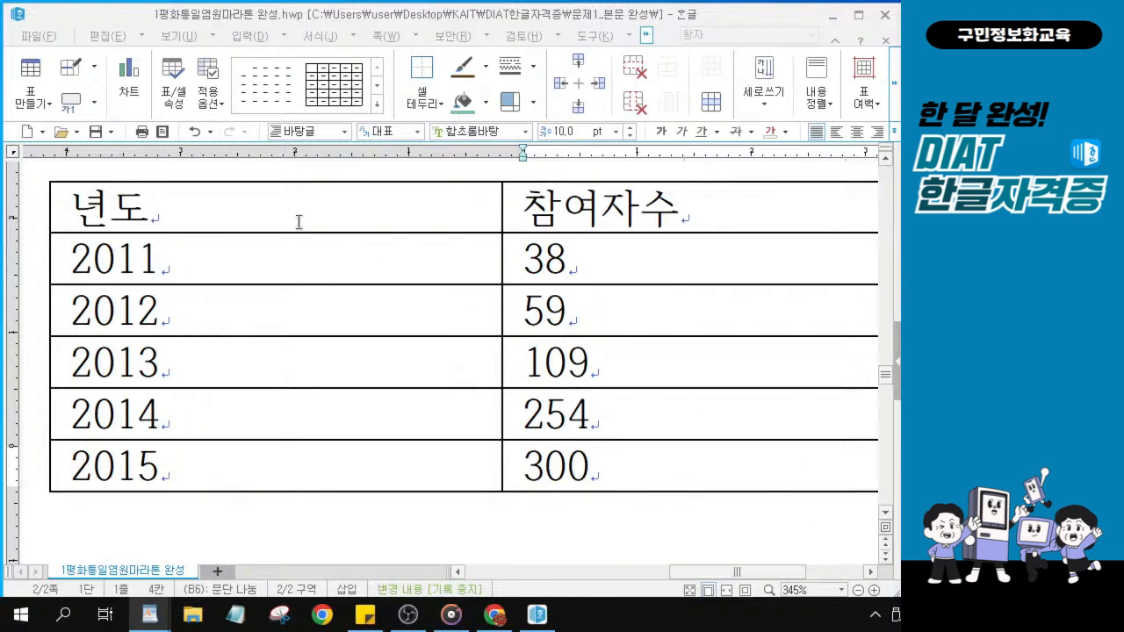
Select all cells of the participant-count table and increase the height of every row by several increments.
drag(292, 209, 632, 467)
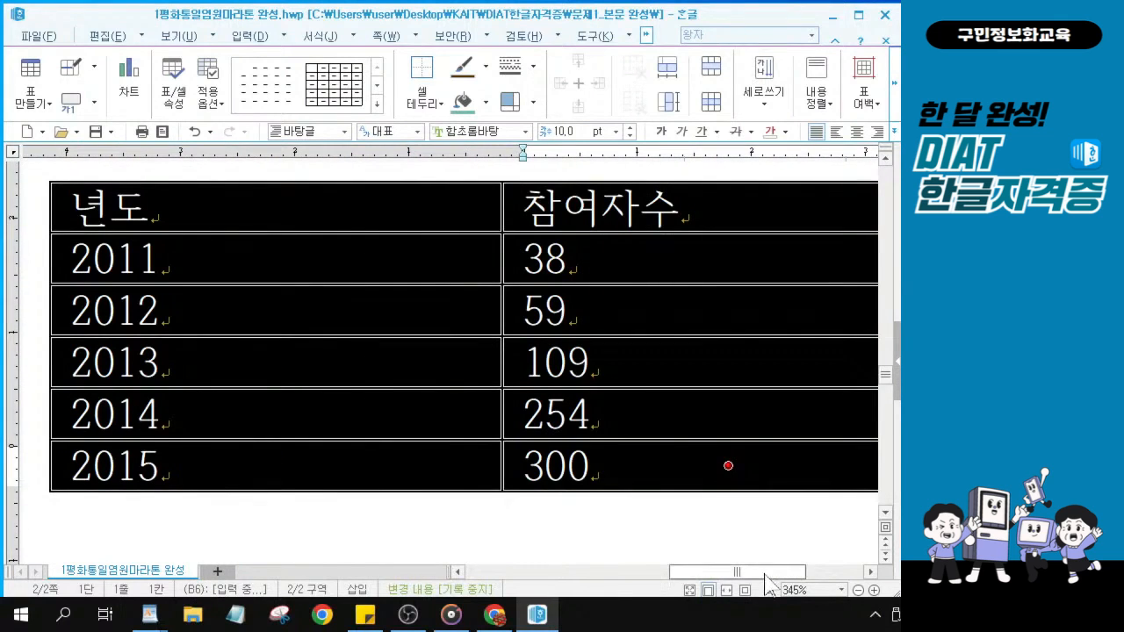
drag(766, 572, 772, 572)
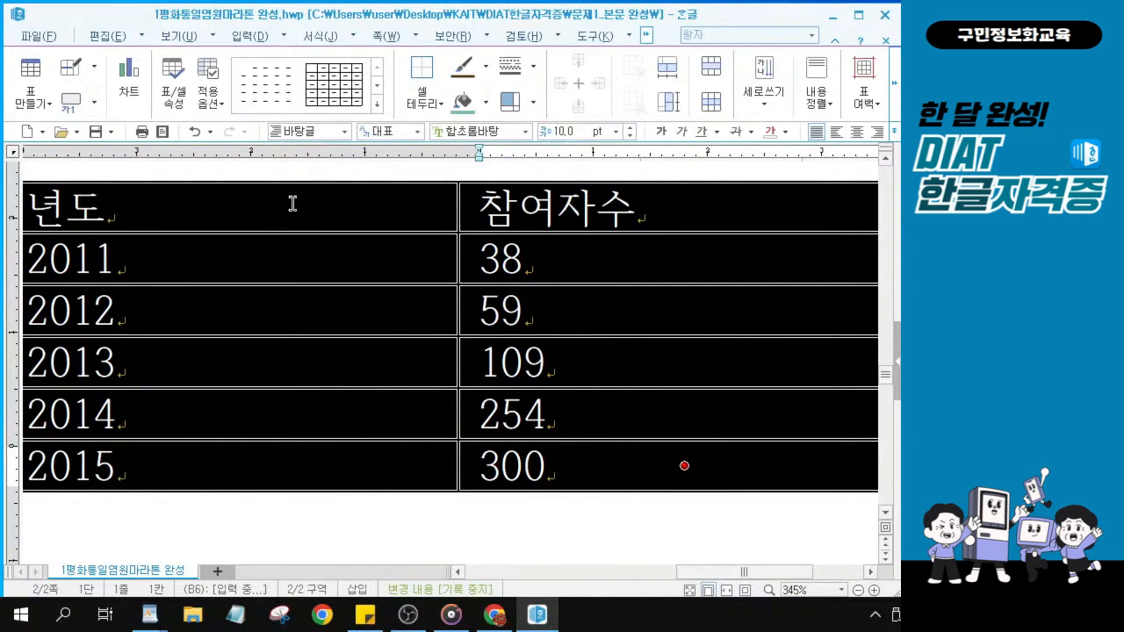
drag(293, 203, 594, 468)
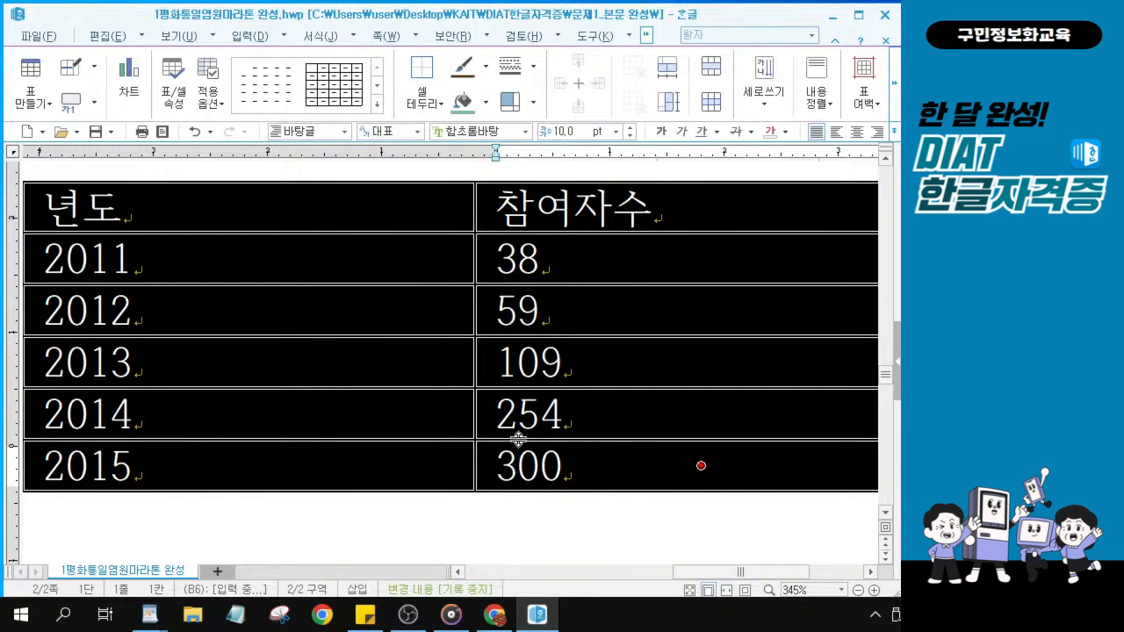
scroll(518, 439, down, 5)
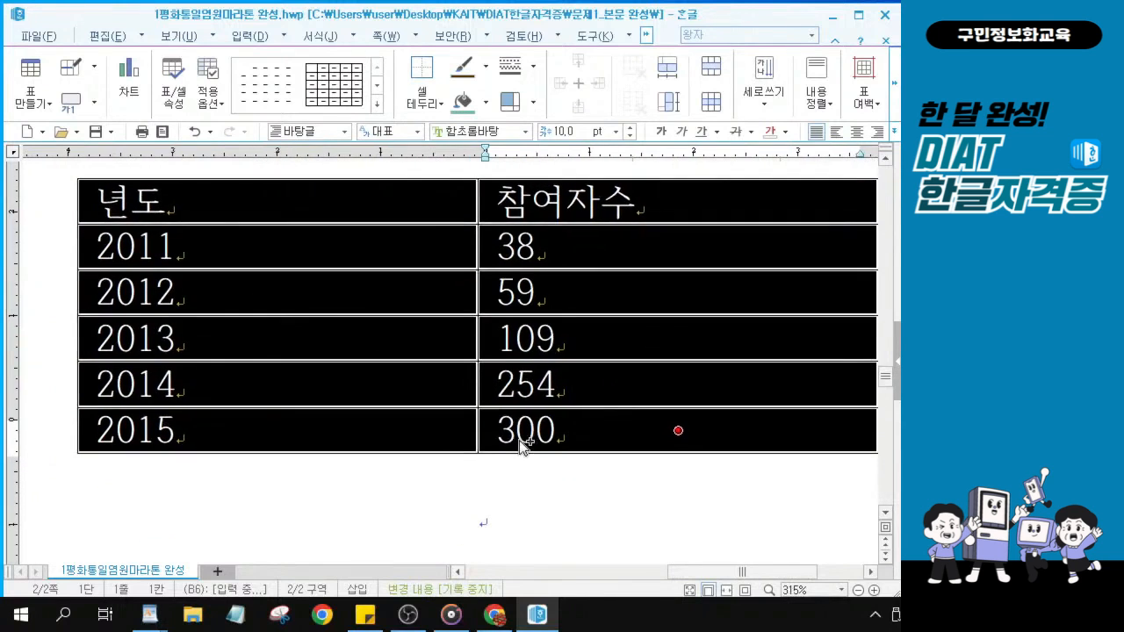
scroll(518, 439, down, 5)
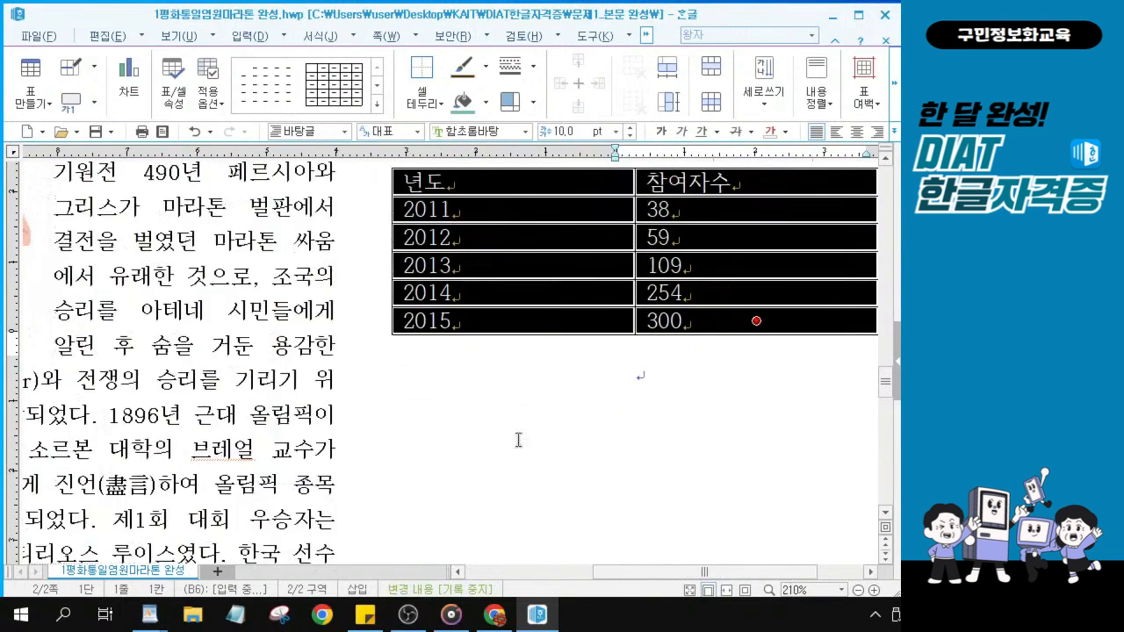
scroll(518, 439, down, 3)
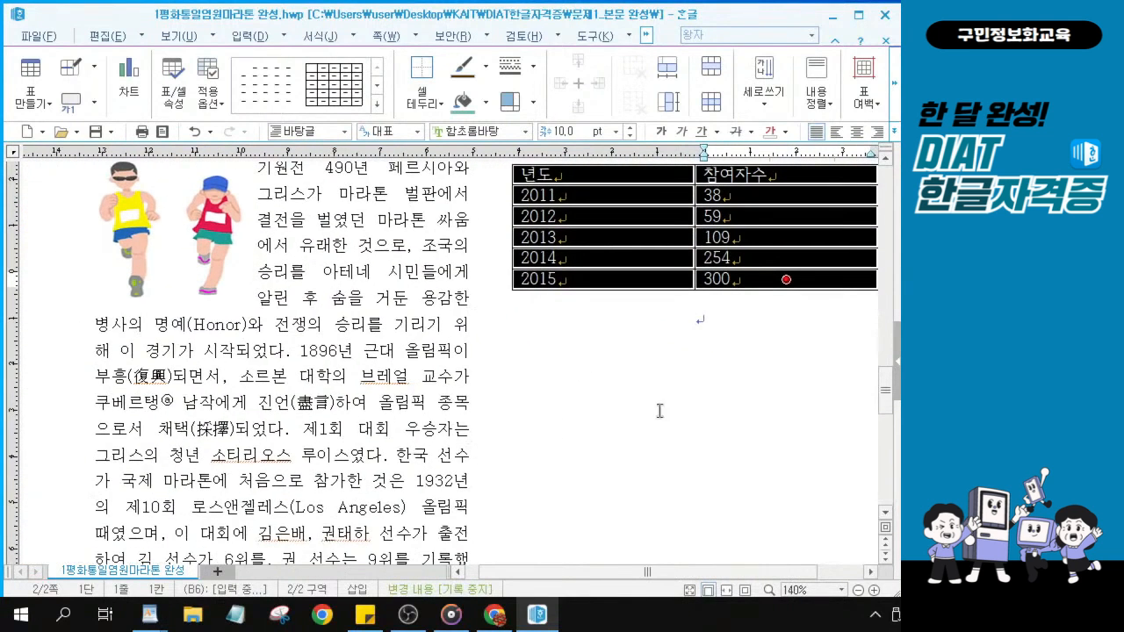
drag(692, 572, 737, 573)
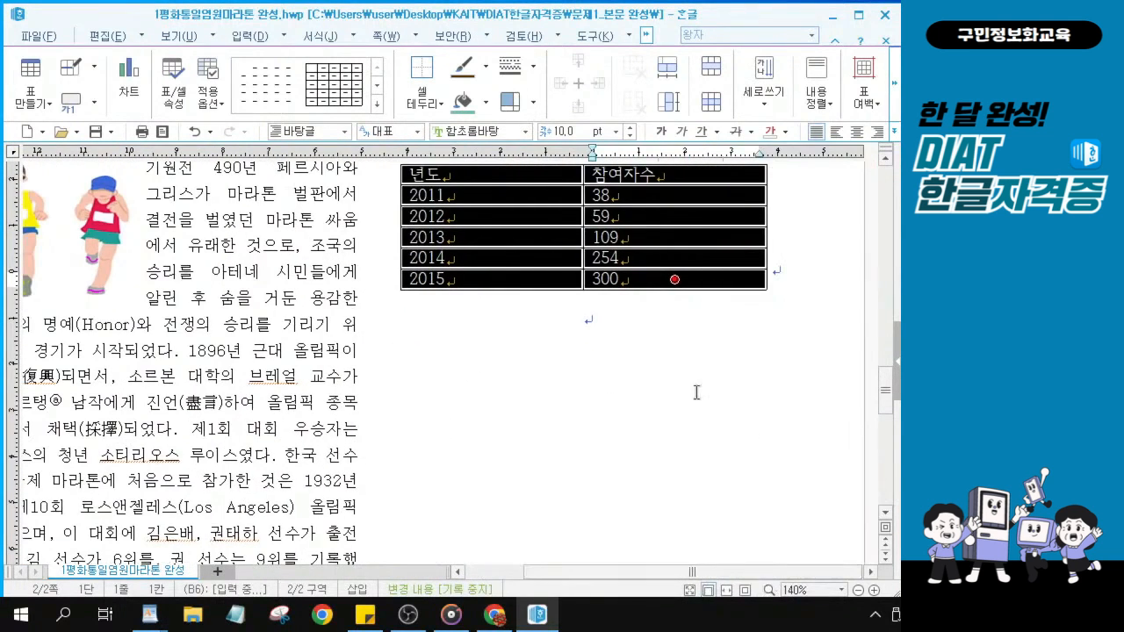
scroll(697, 393, down, 2)
scroll(696, 392, down, 4)
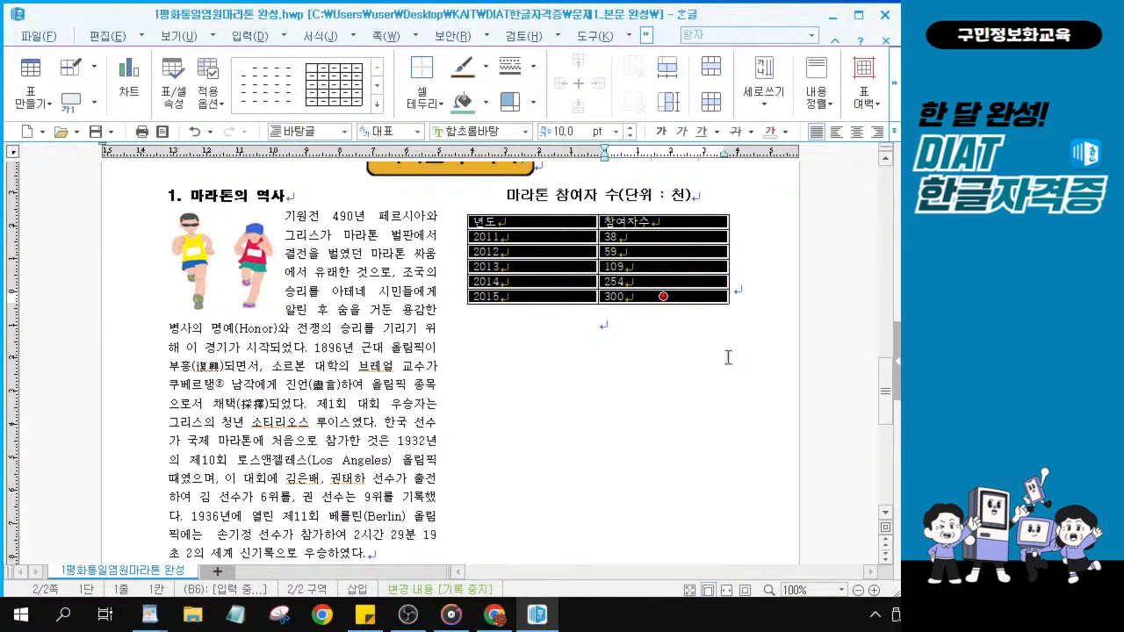
key(ctrl+Down)
key(ctrl+Down)
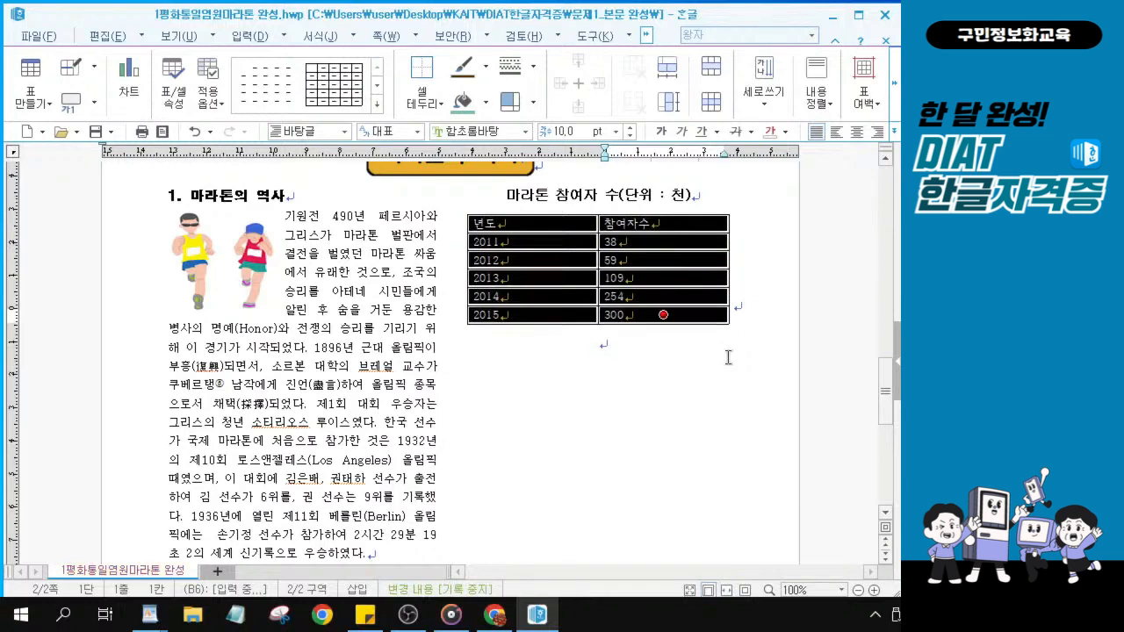
key(ctrl+Down)
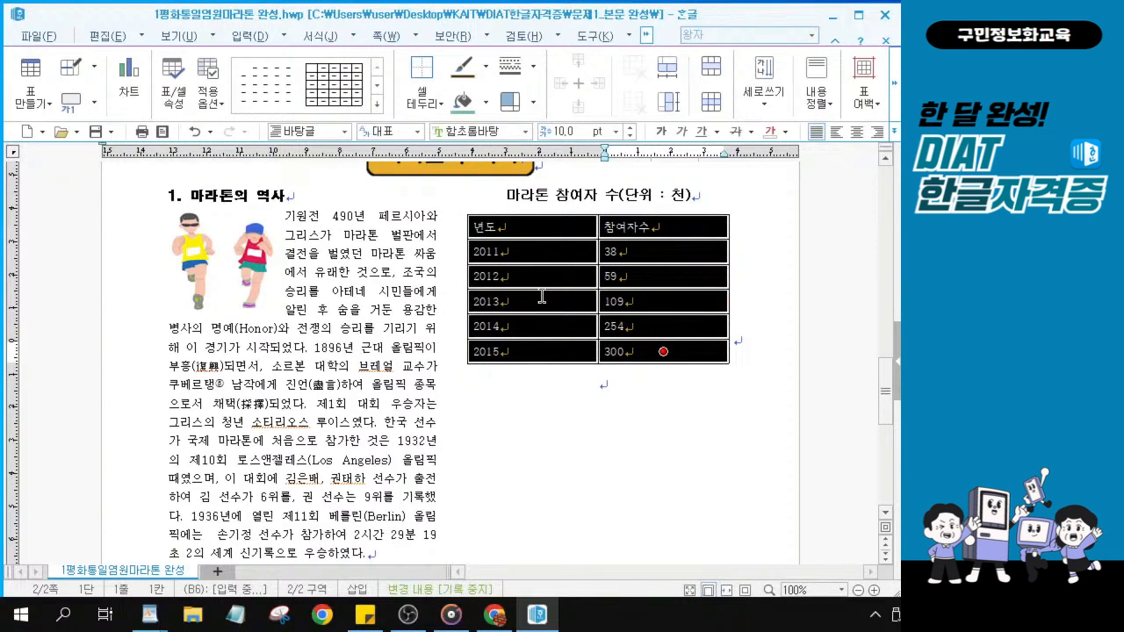
Centre the text in all cells of the participant-count table and set its font to 궁서.
click(854, 131)
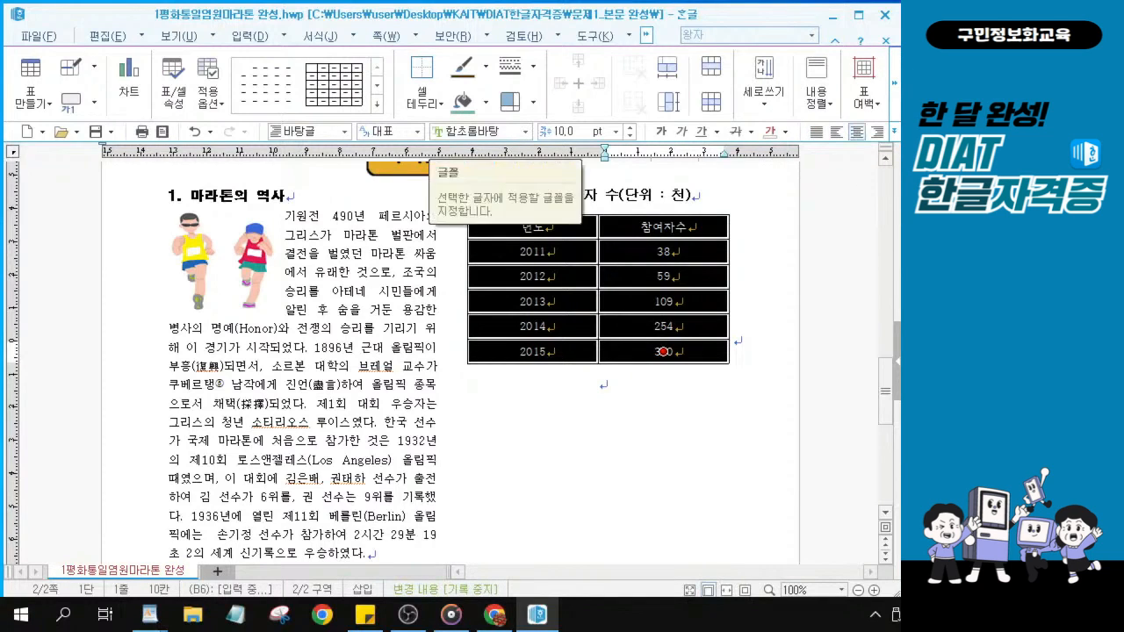
click(474, 131)
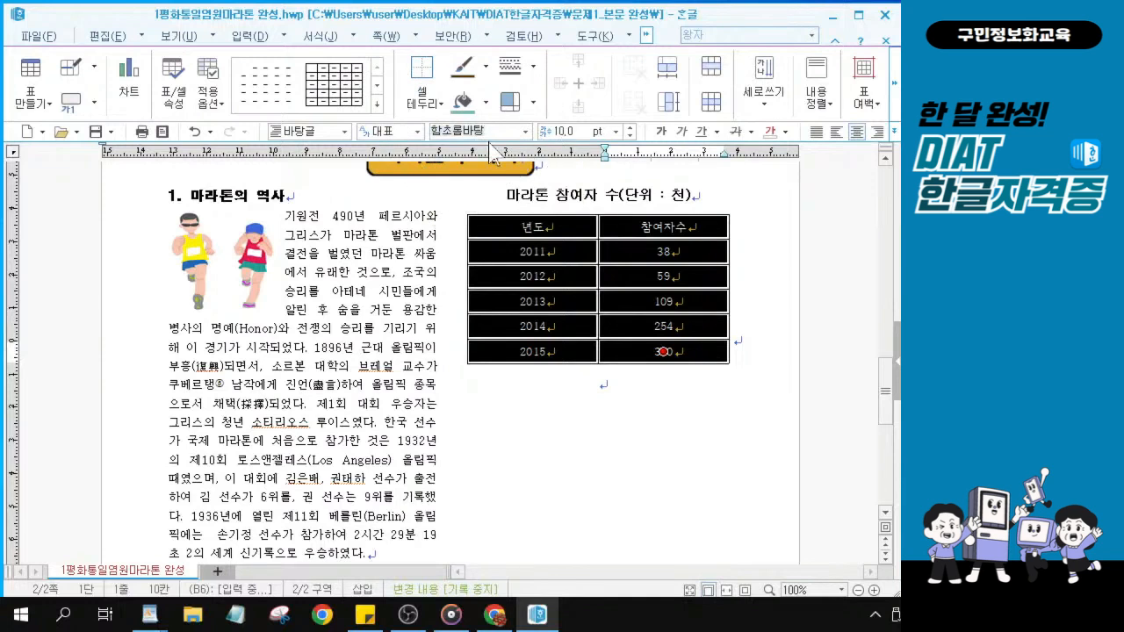
text(궁서)
key(Return)
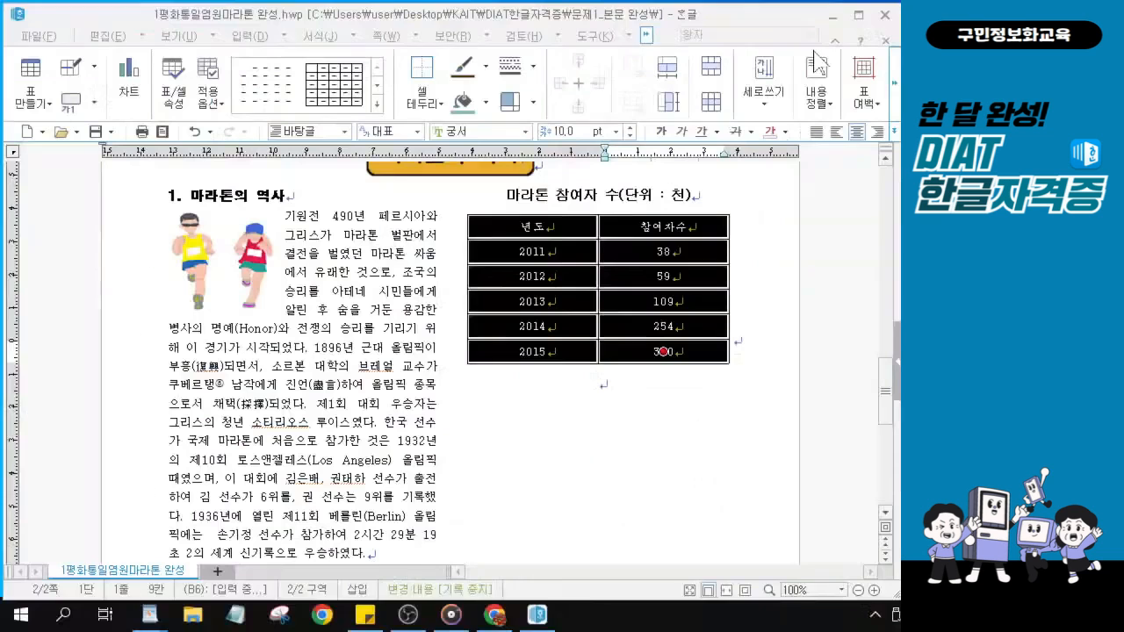
click(531, 226)
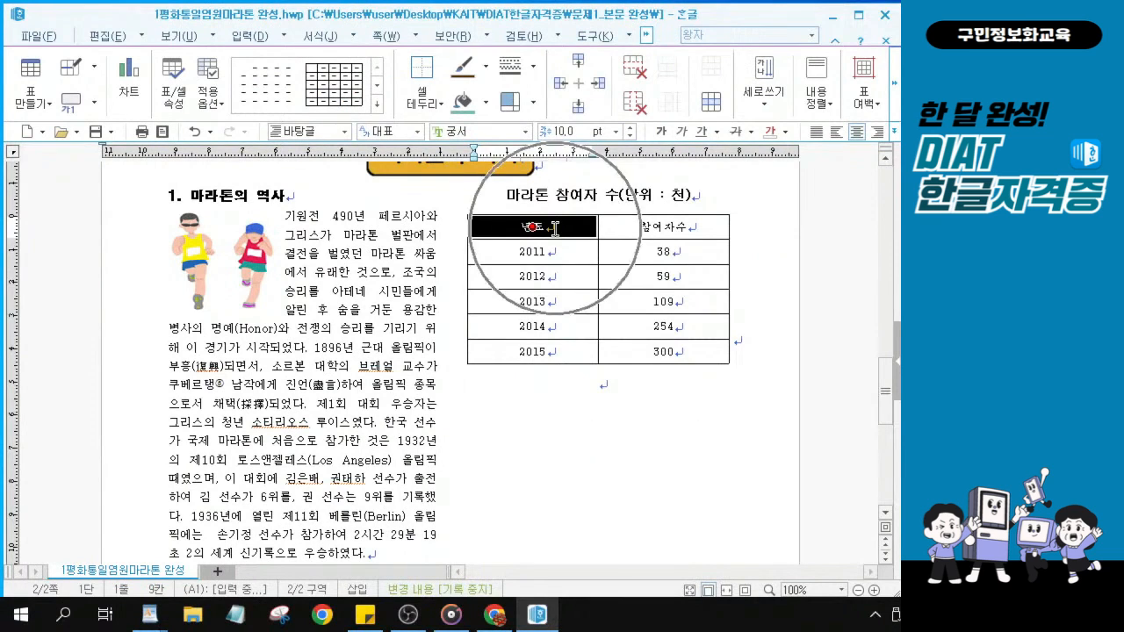
drag(583, 226, 707, 223)
key(ctrl)
key(ctrl)
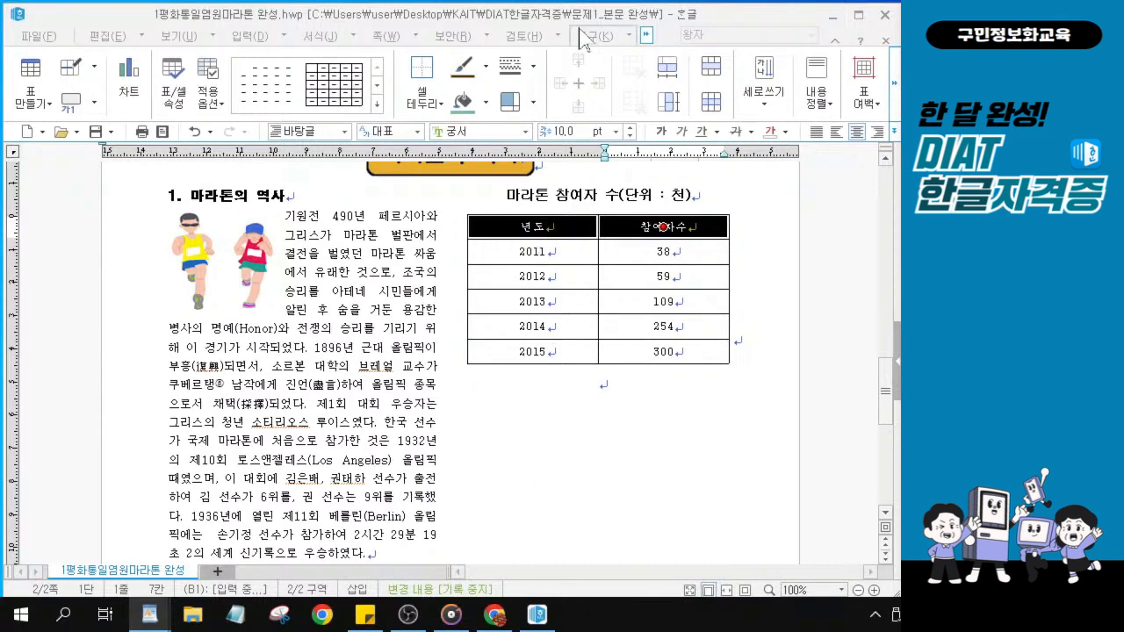
Give the header row of the participant-count table a 0.5 mm double-line bottom border.
click(577, 228)
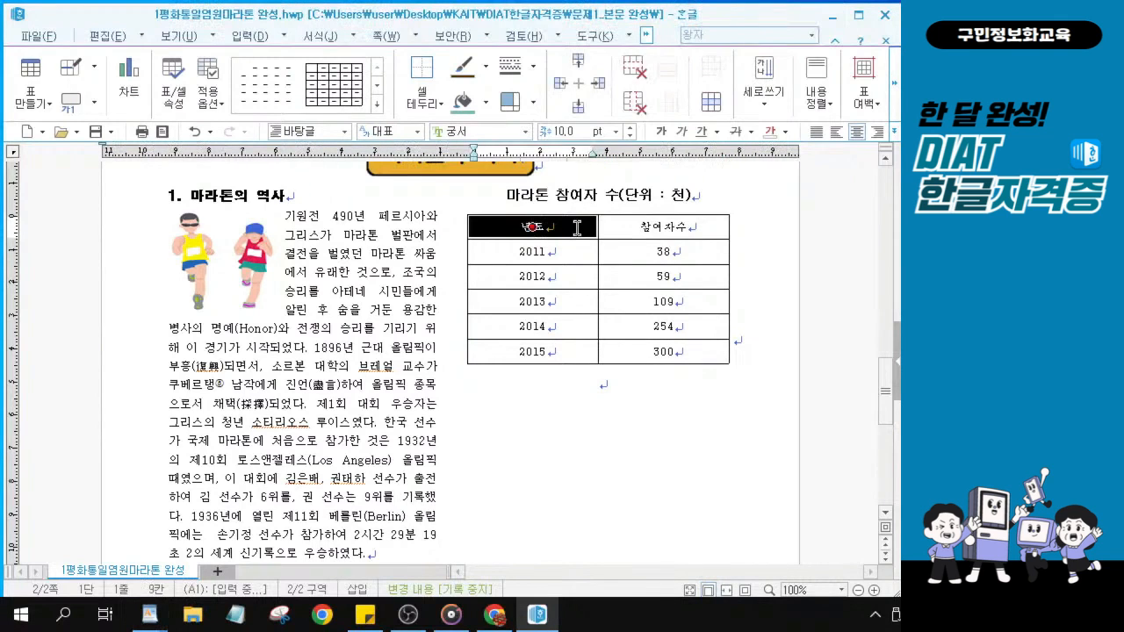
key(shift+Right)
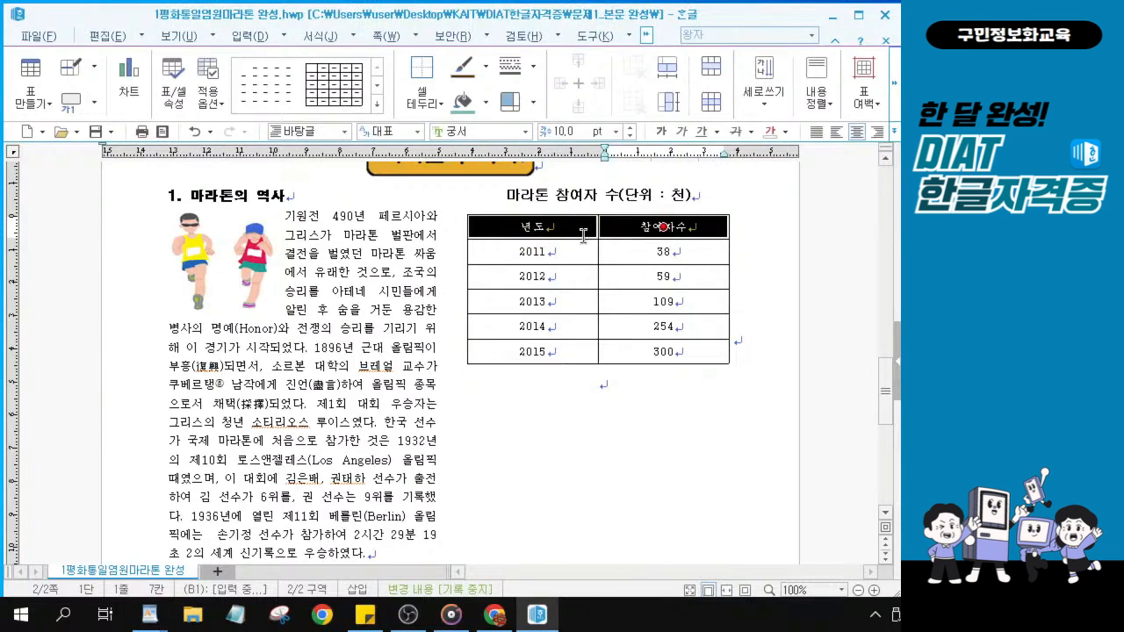
key(l)
mouse_move(352, 88)
mouse_down()
mouse_move(319, 155)
mouse_move(329, 114)
mouse_move(352, 91)
mouse_up()
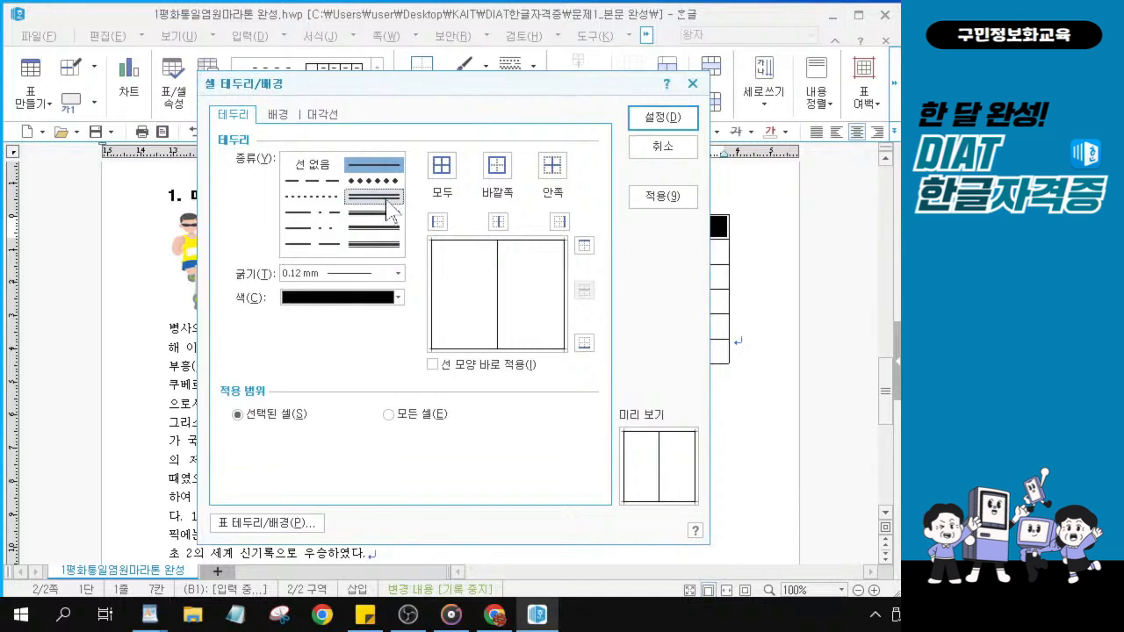
click(386, 198)
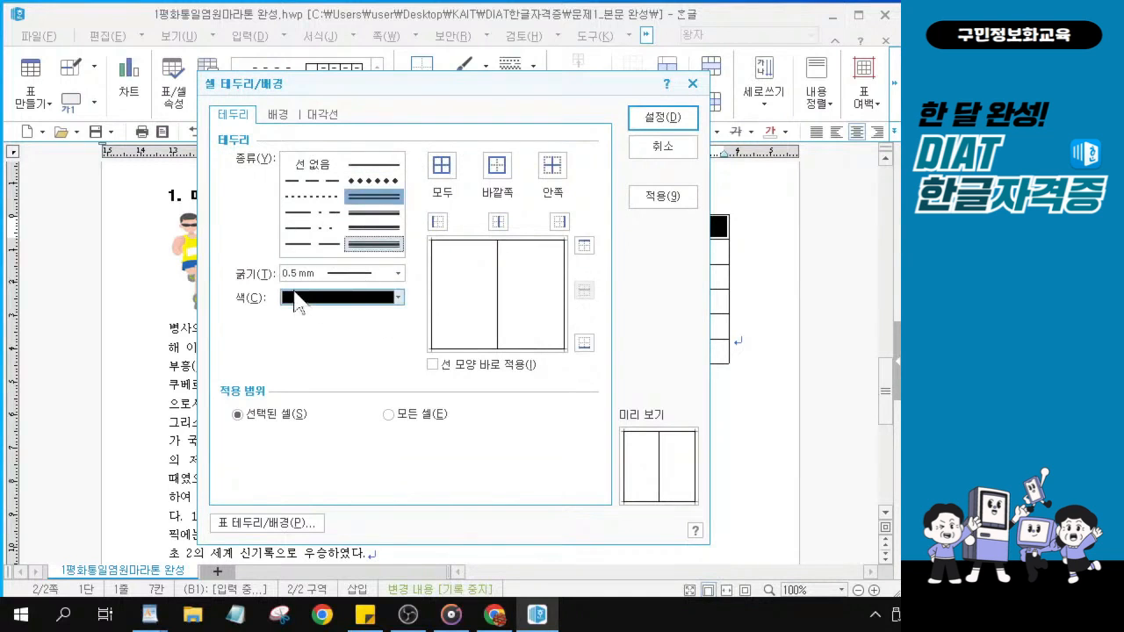
key(ctrl)
key(ctrl)
key(ctrl)
click(584, 342)
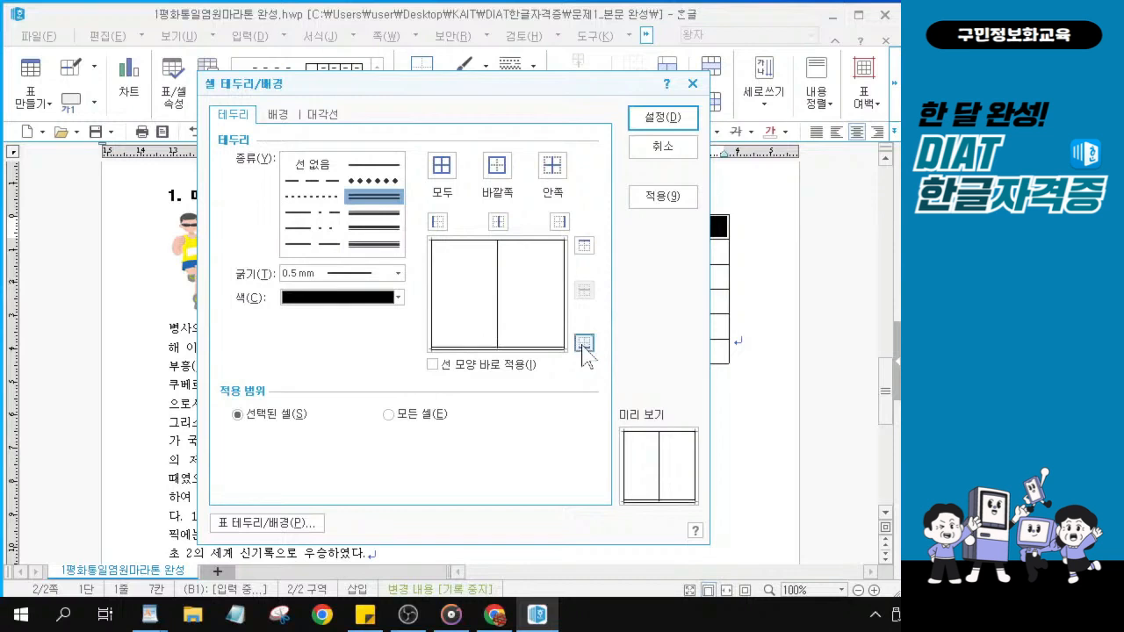
key(alt)
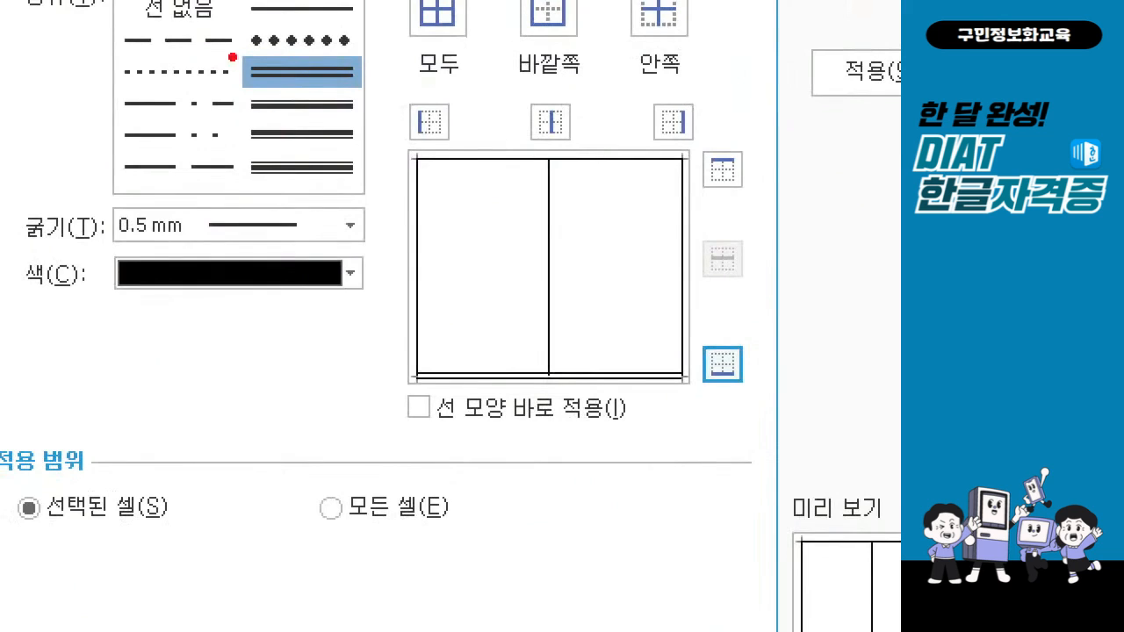
drag(227, 42, 395, 112)
drag(105, 250, 214, 251)
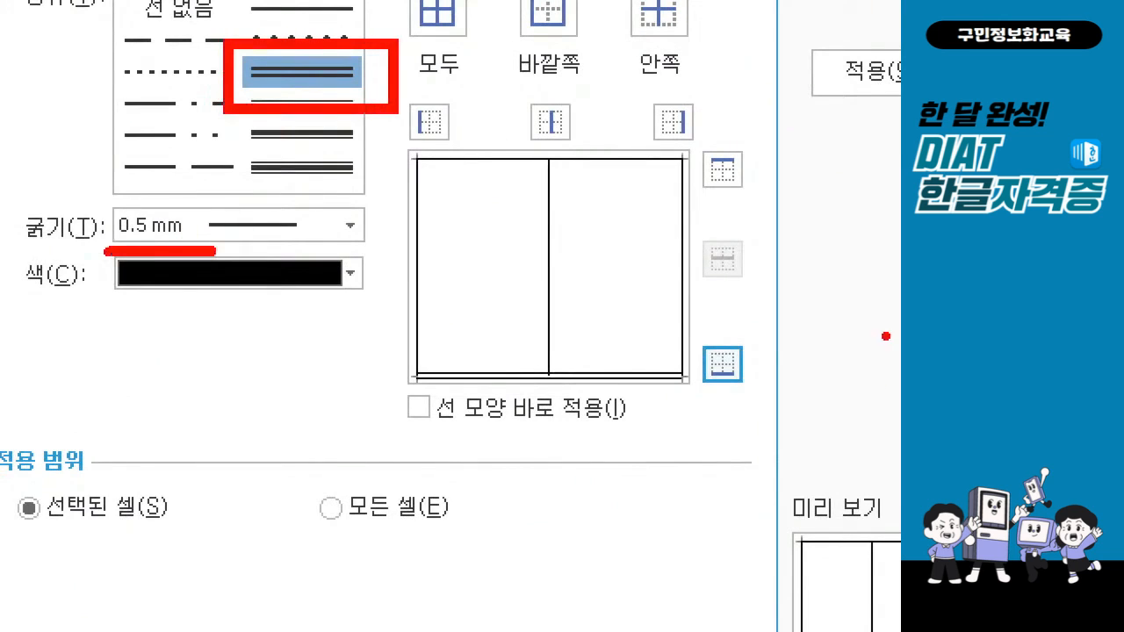
mouse_move(682, 321)
mouse_down()
mouse_move(678, 386)
mouse_move(678, 312)
mouse_up()
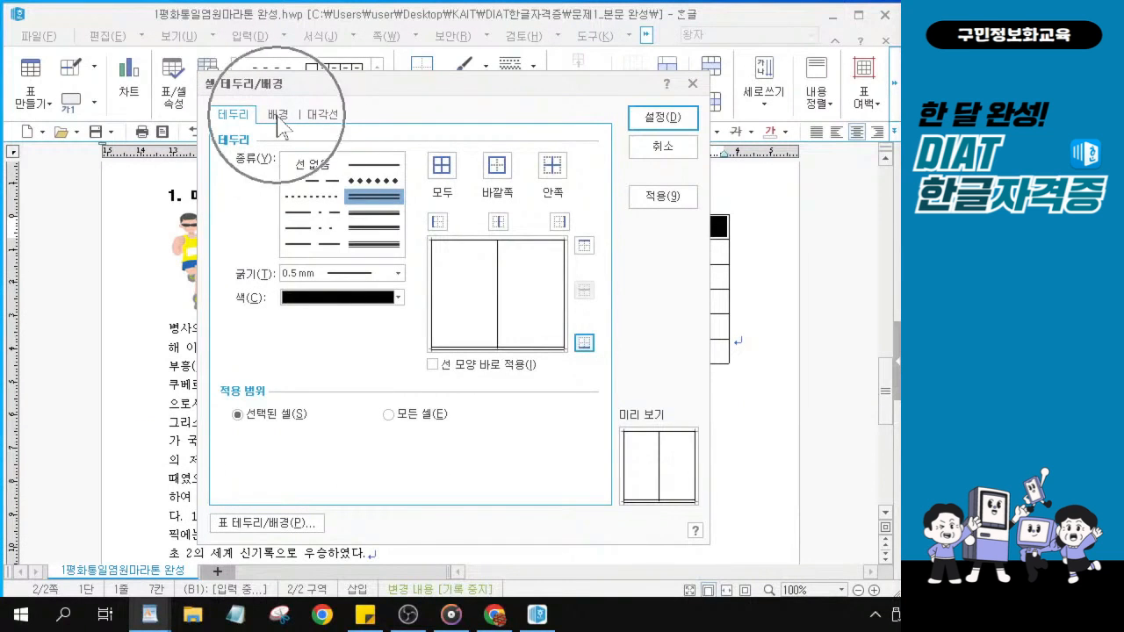
Fill the table's header row cells with a solid teal face colour, apply the border and fill settings, and deselect the cells.
click(278, 116)
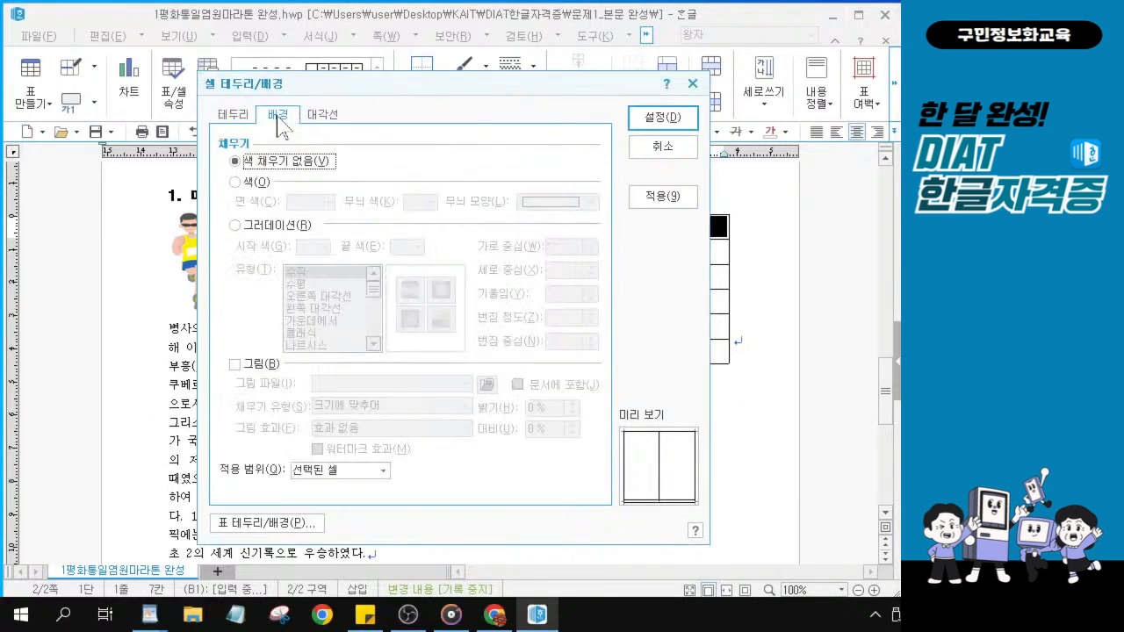
click(248, 182)
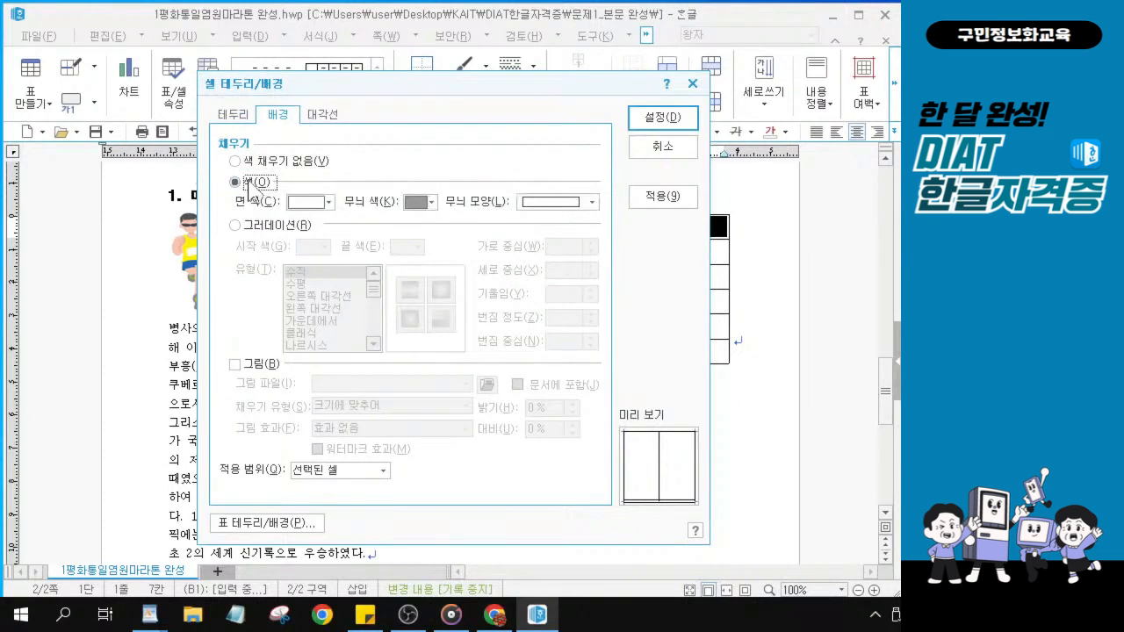
click(329, 202)
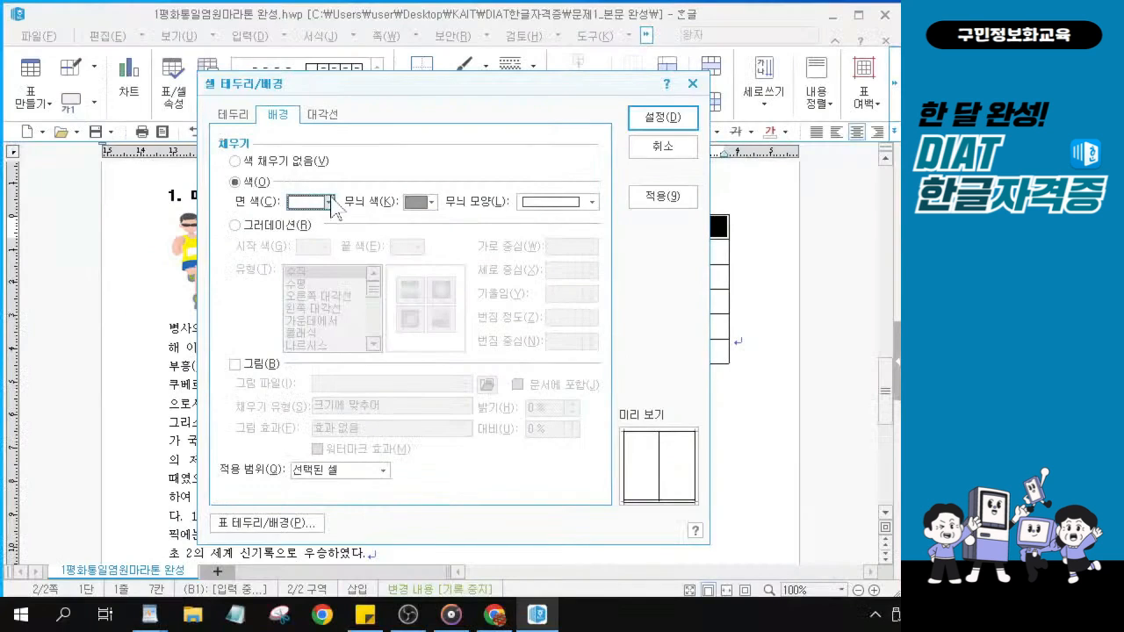
click(329, 202)
click(407, 250)
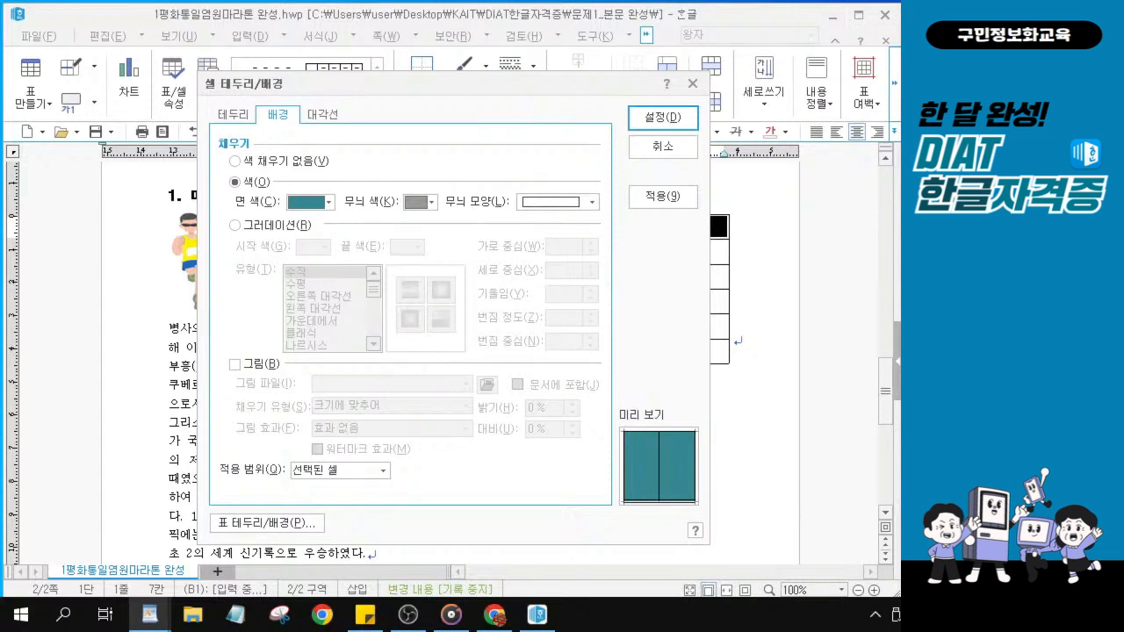
click(653, 121)
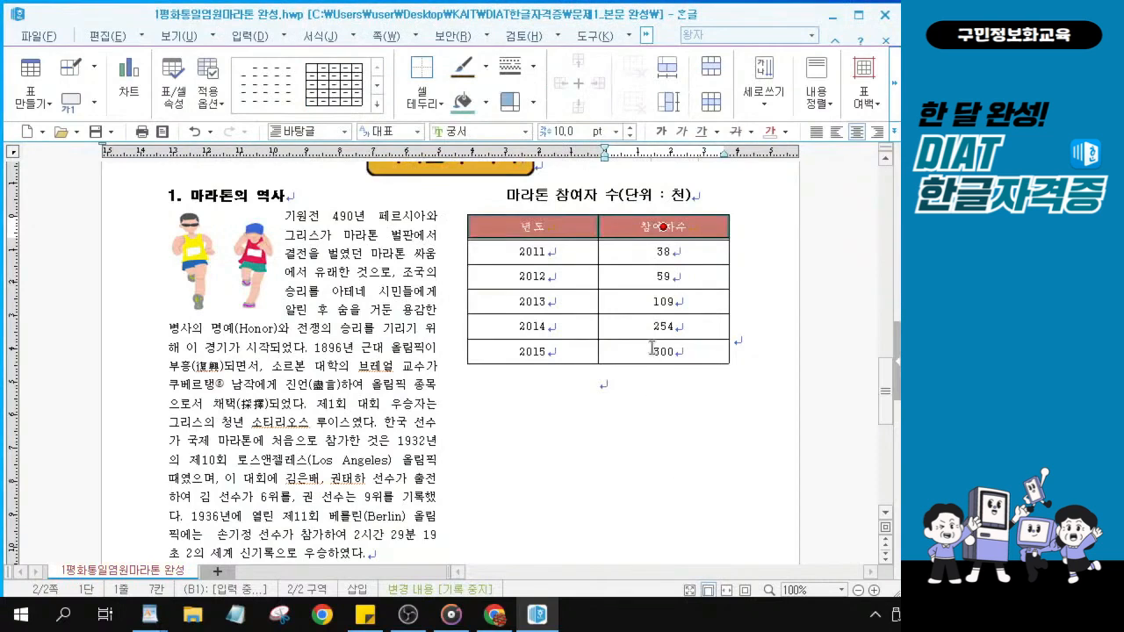
click(652, 349)
key(Escape)
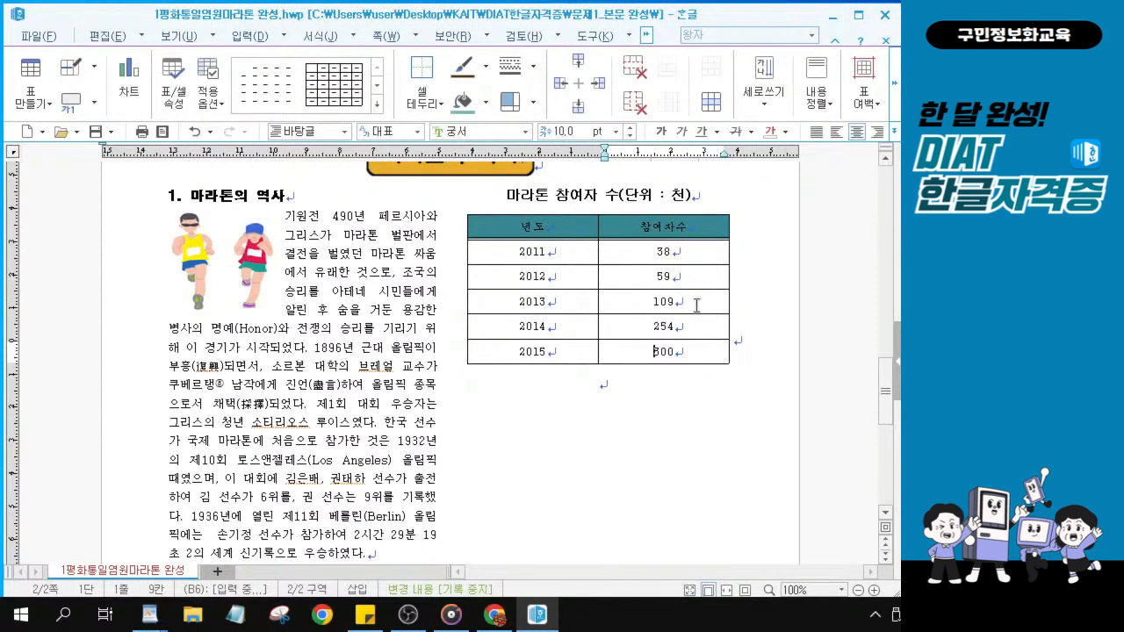
Select all cells of the participant-count table and insert a chart (차트) based on it.
scroll(649, 290, up, 2)
scroll(647, 290, up, 2)
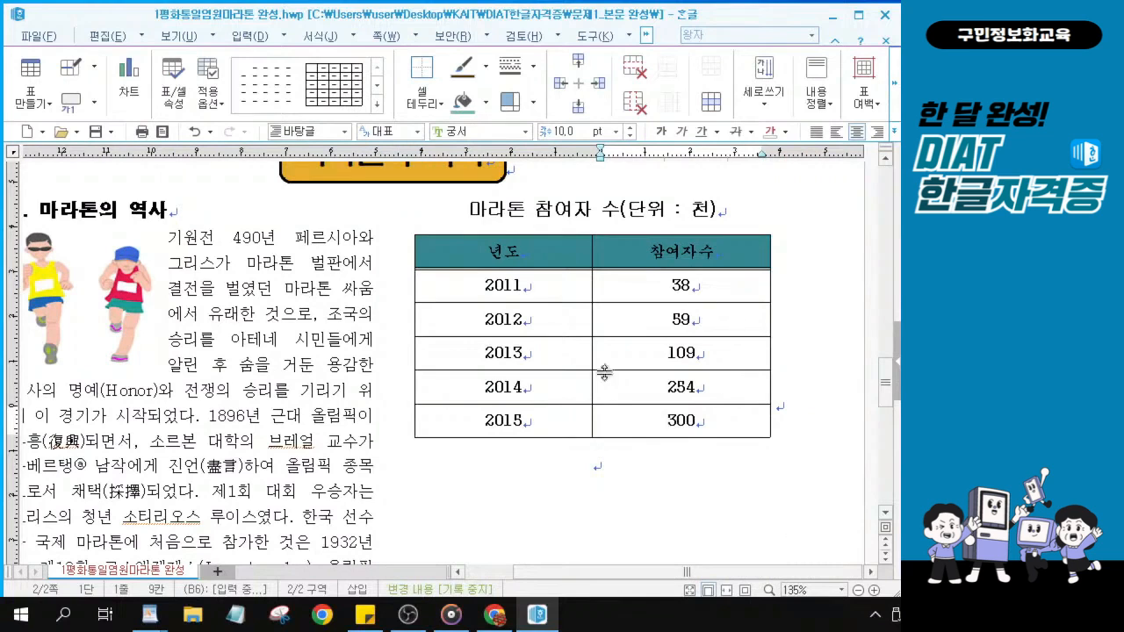
key(alt+Tab)
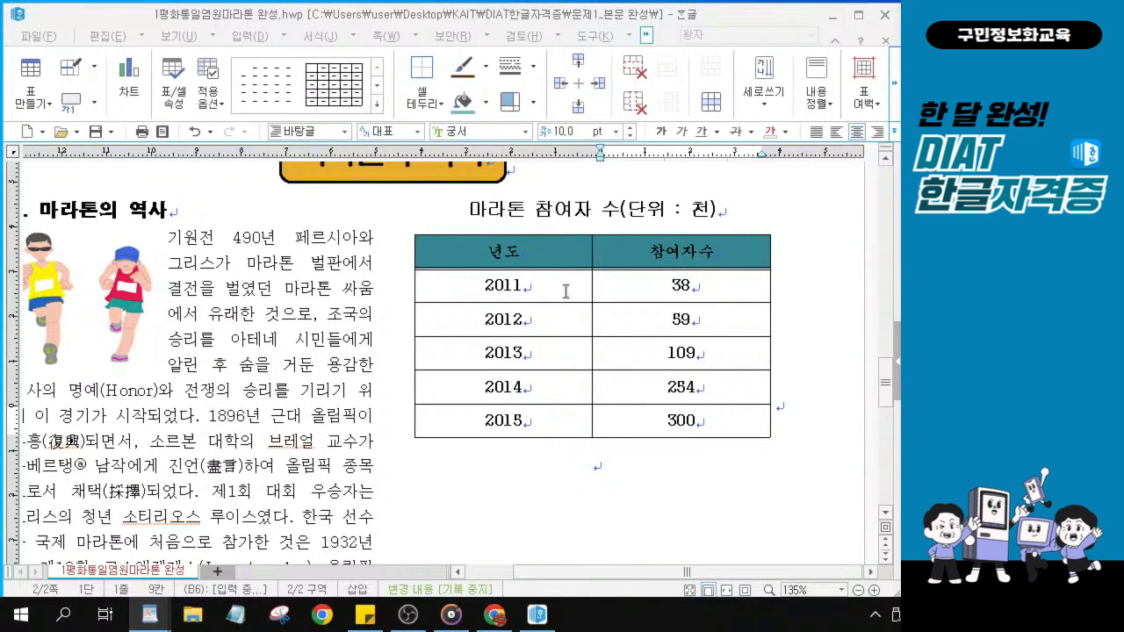
drag(497, 251, 626, 416)
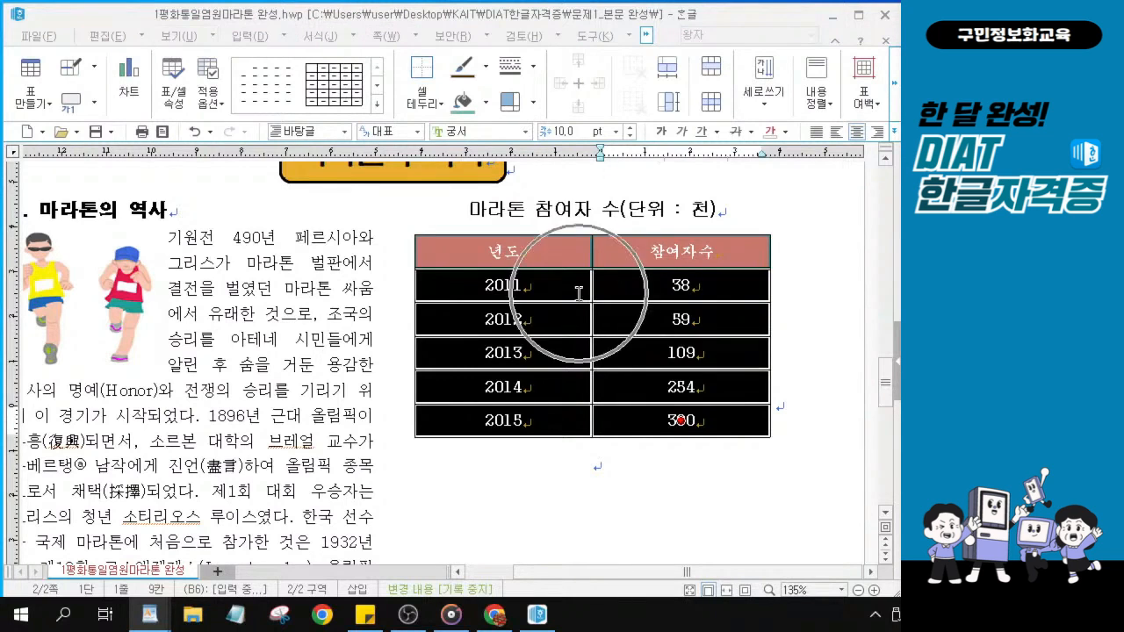
click(646, 35)
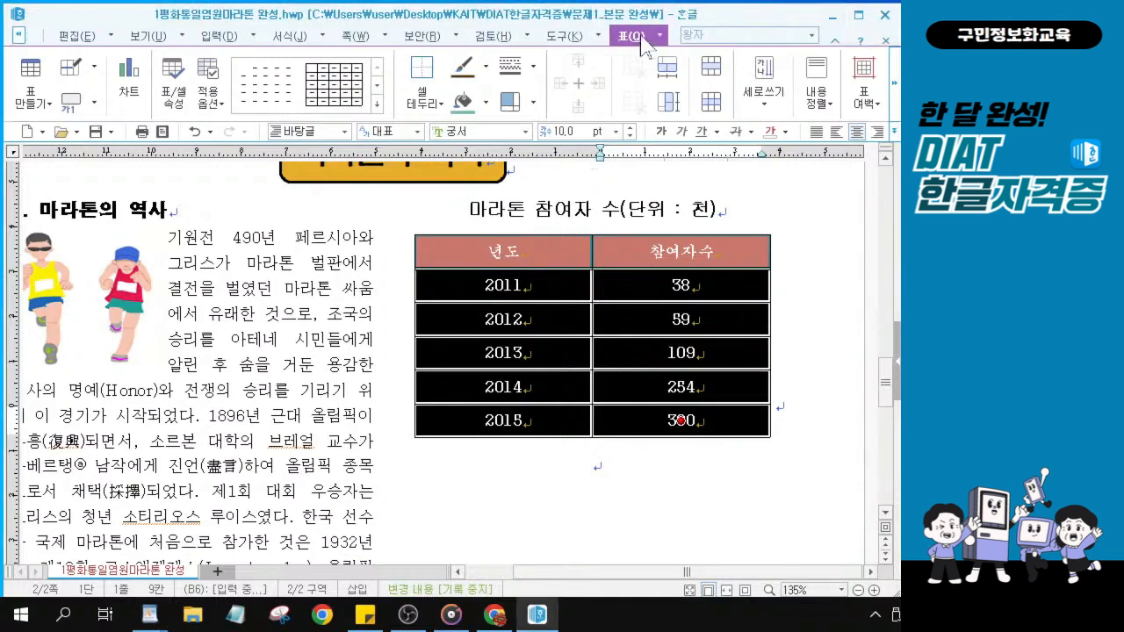
click(634, 36)
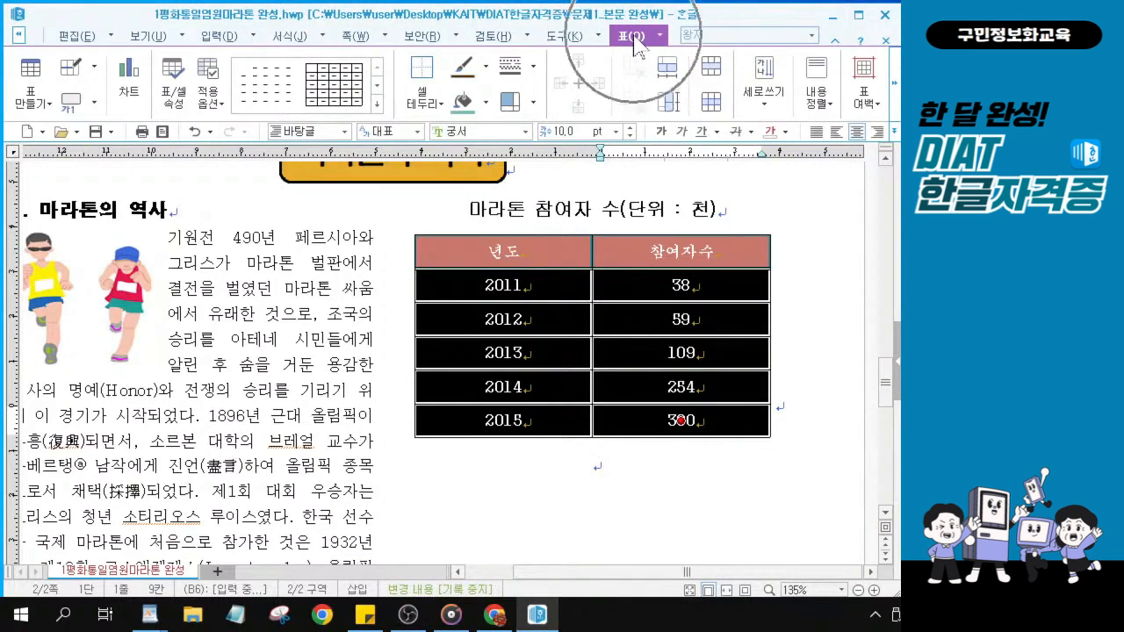
click(130, 91)
click(130, 91)
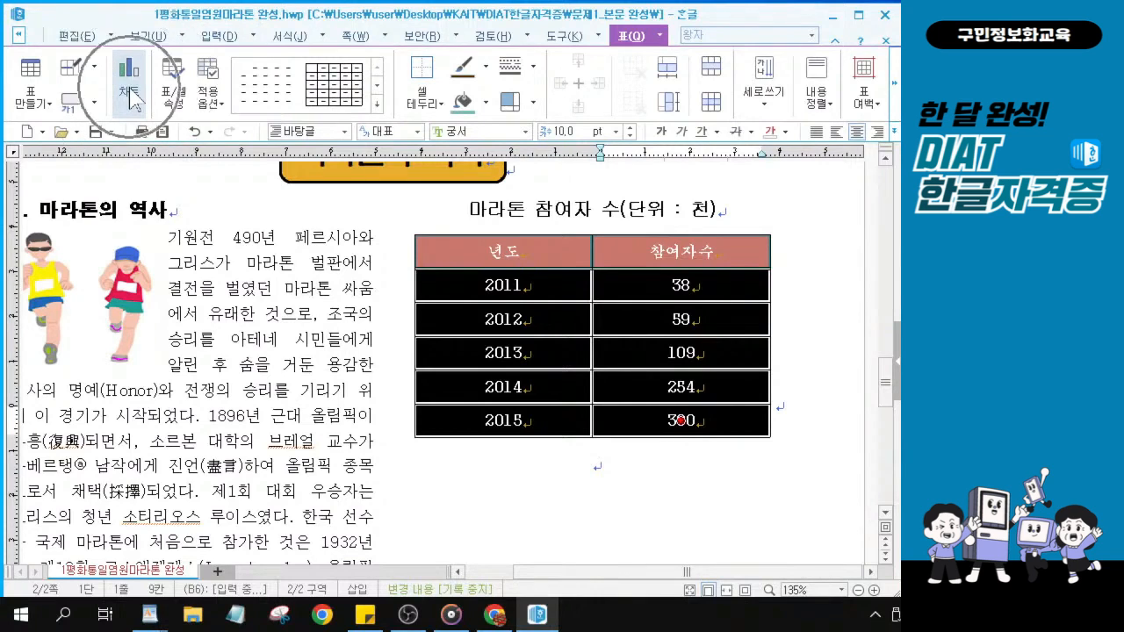
click(130, 89)
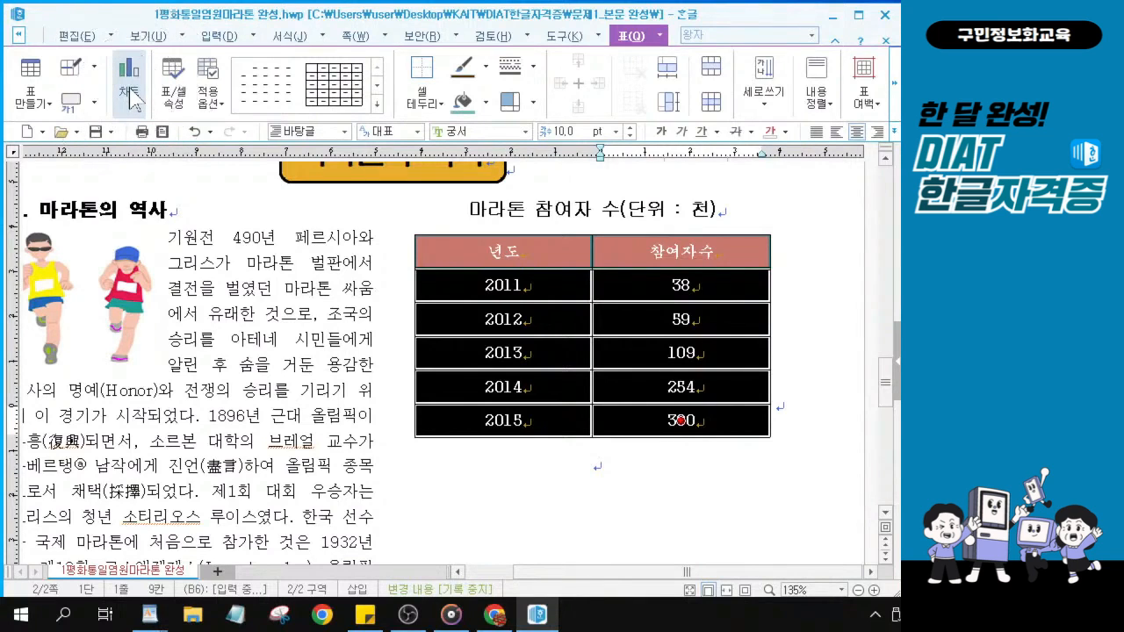
click(130, 89)
click(130, 89)
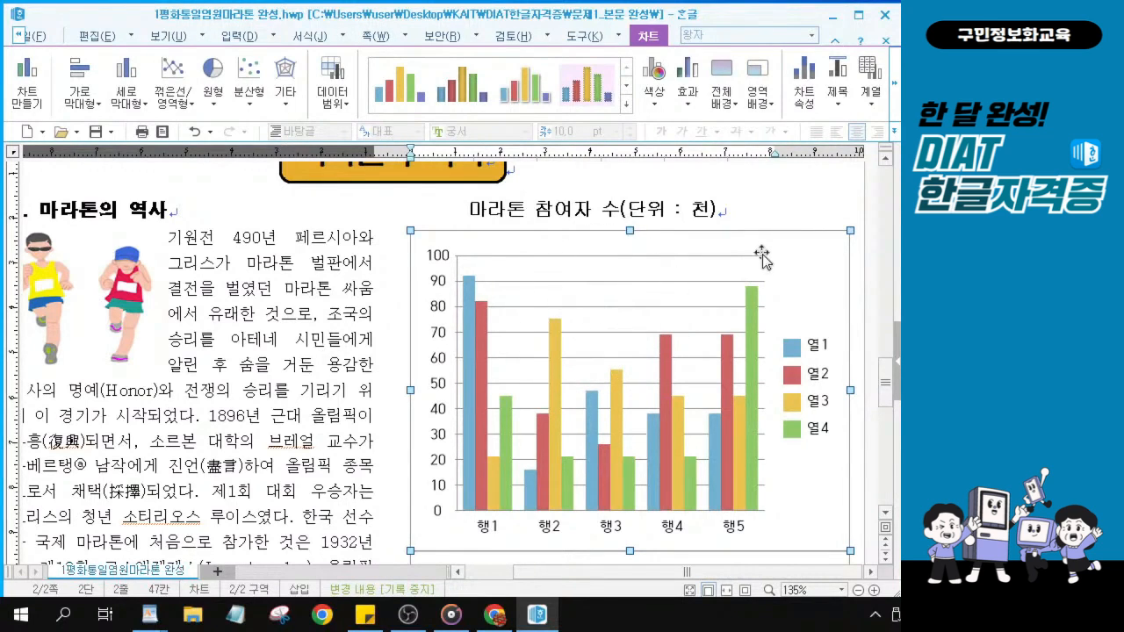
right_click(545, 249)
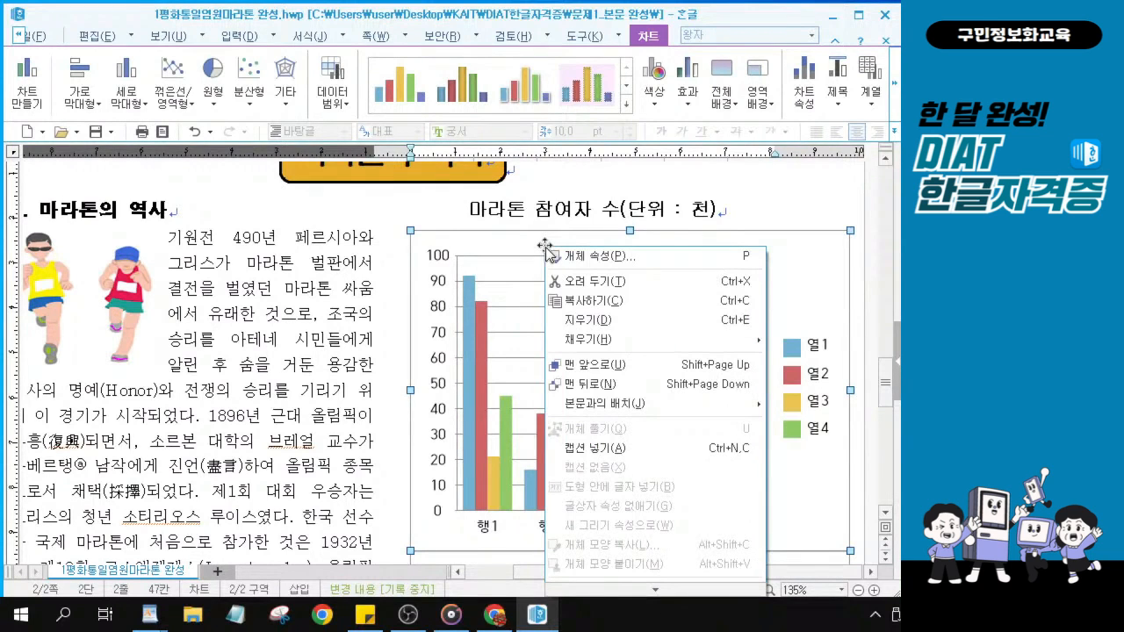
mouse_move(650, 590)
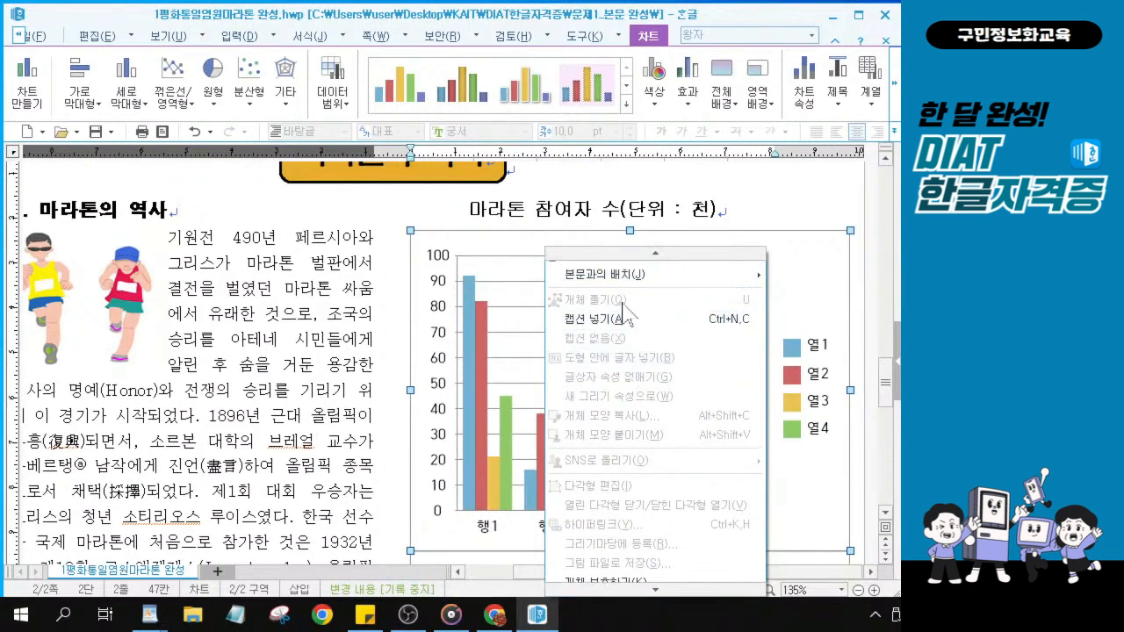
mouse_move(646, 256)
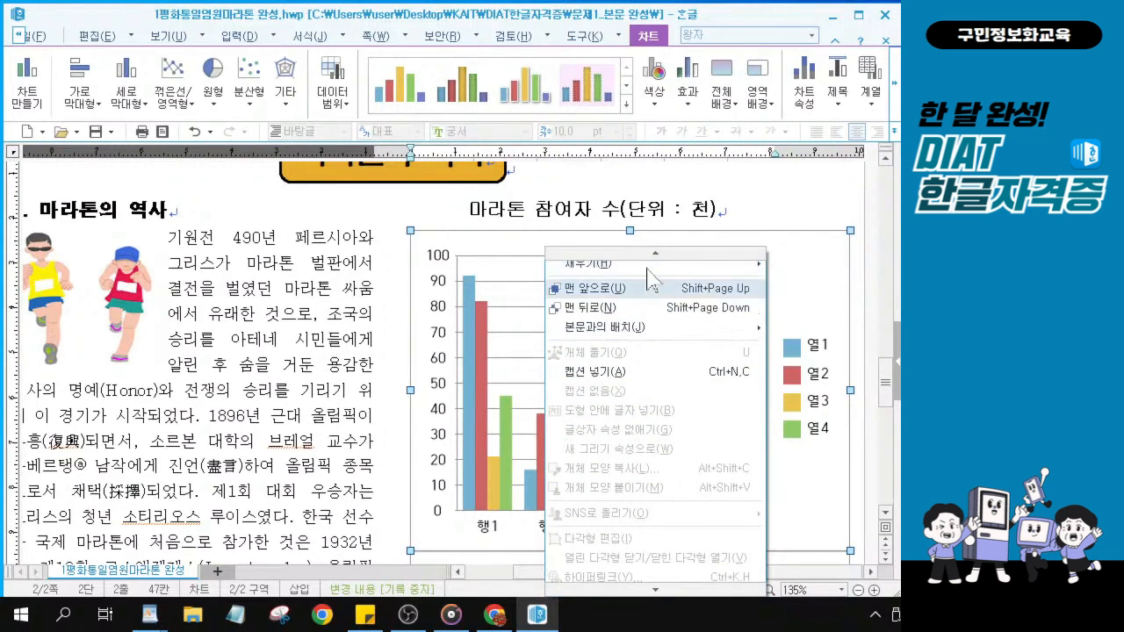
scroll(646, 256, up, 3)
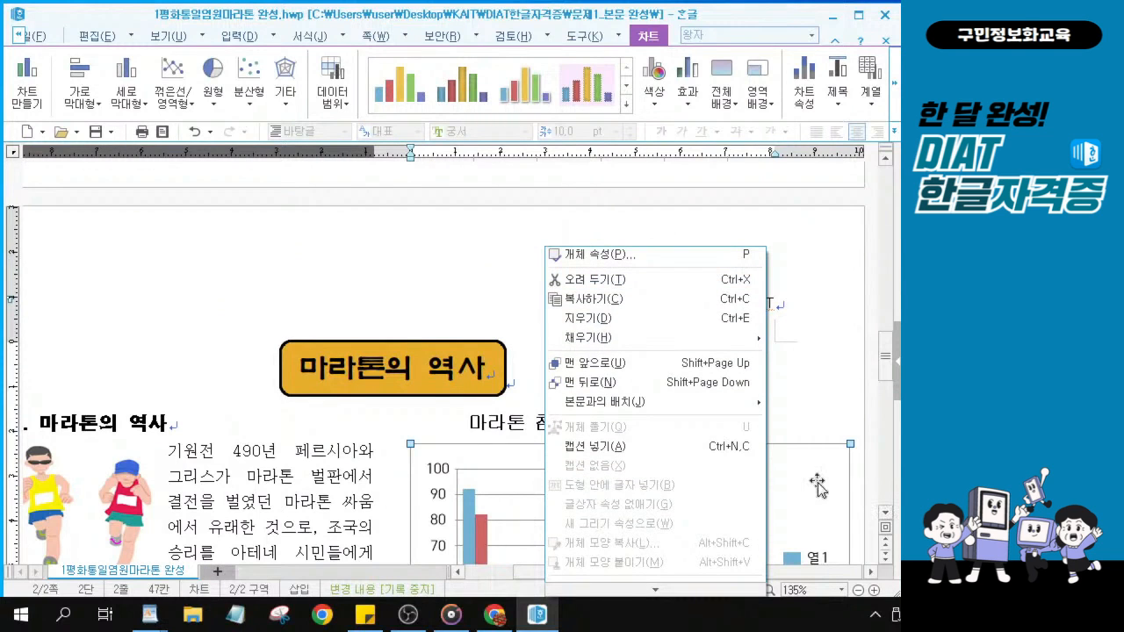
click(630, 254)
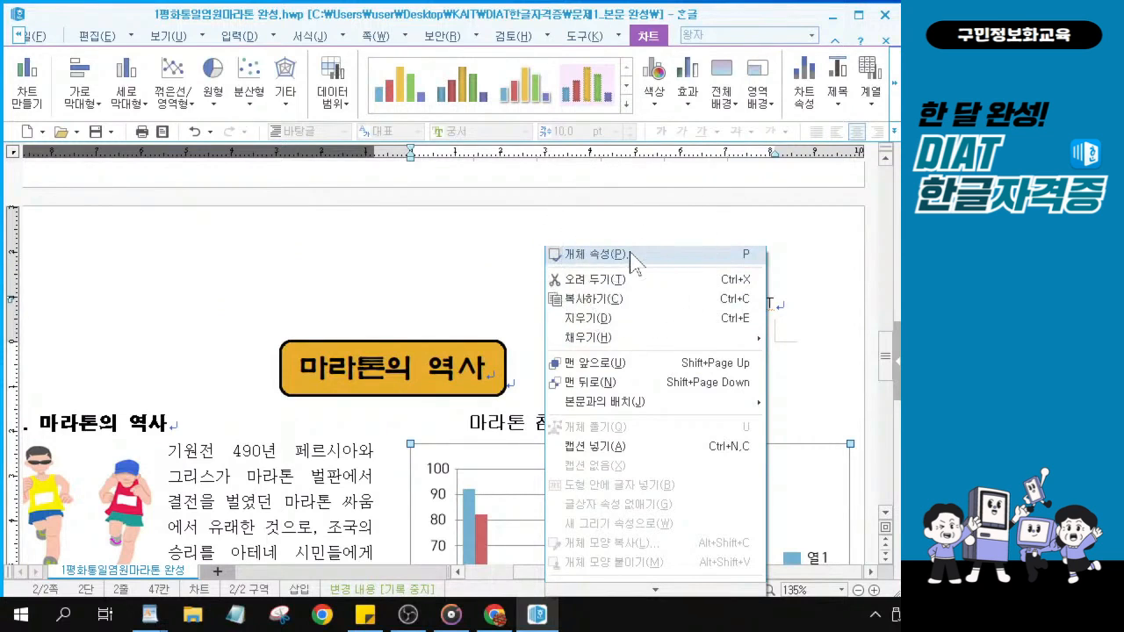
click(470, 461)
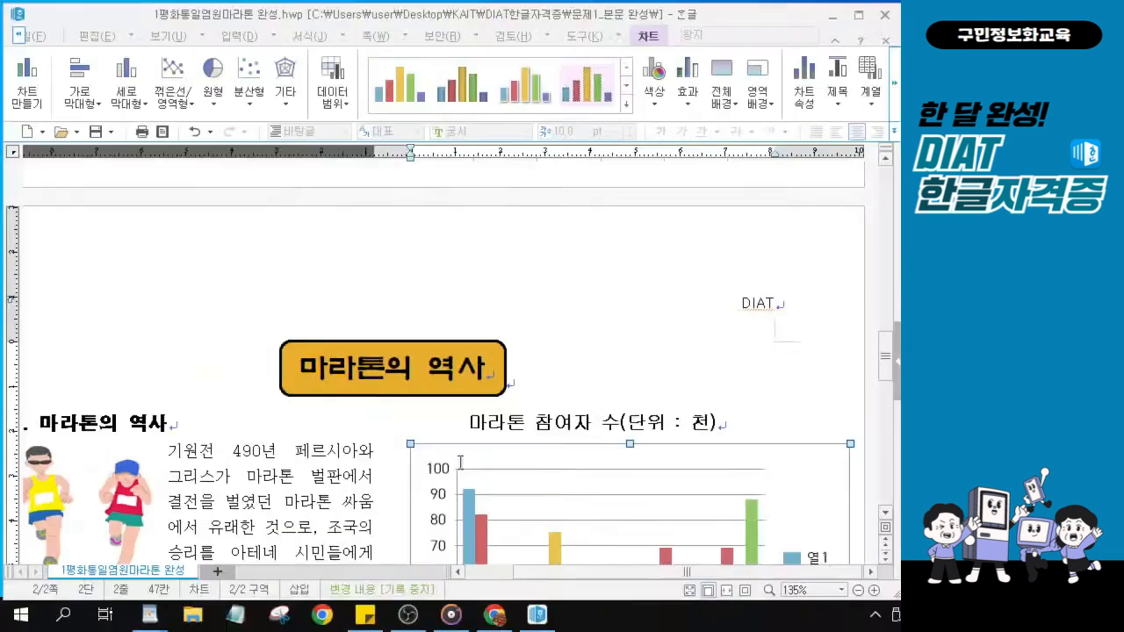
Set the size of the chart with the 열1–열4 legend to 80 mm wide and 90 mm high in its object properties.
scroll(518, 458, down, 3)
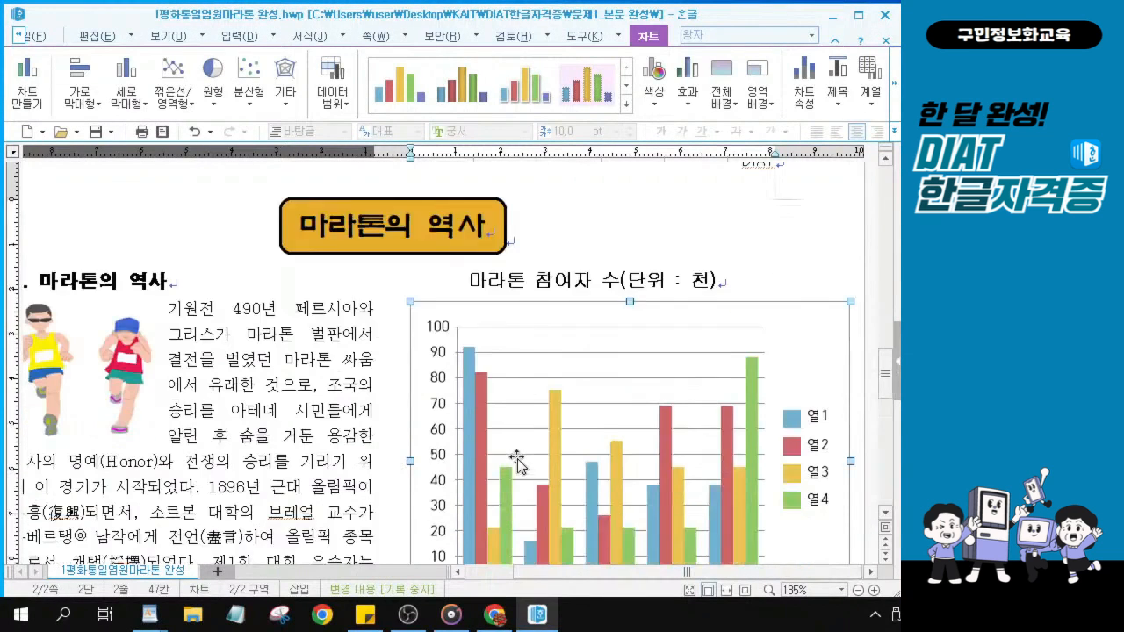
right_click(487, 321)
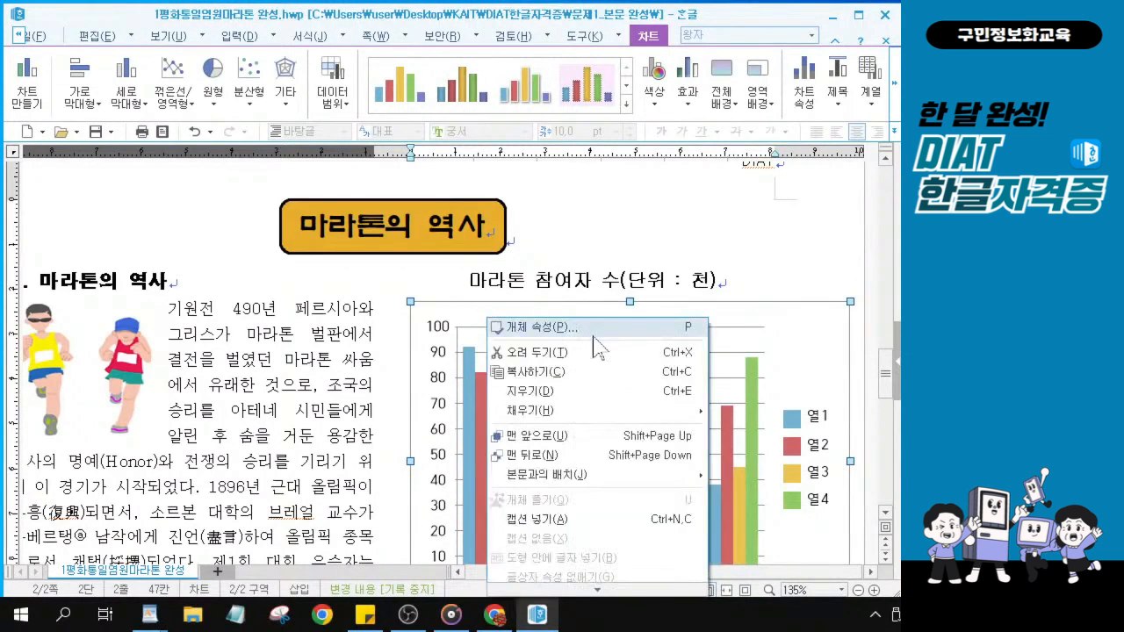
key(ctrl)
key(ctrl)
key(ctrl)
key(ctrl)
click(577, 330)
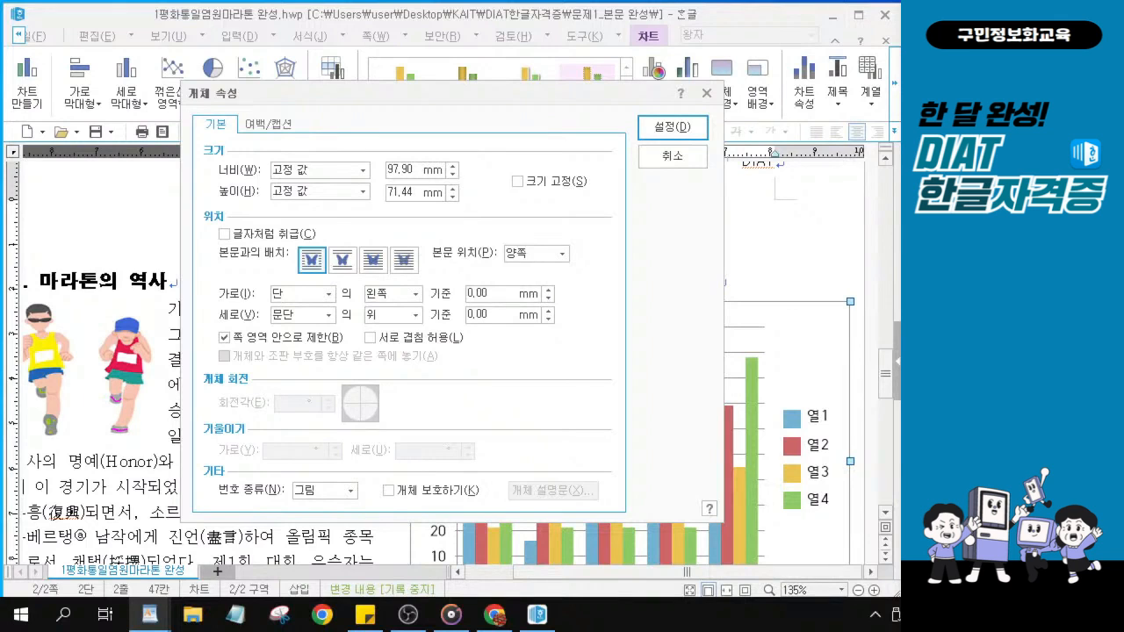
click(429, 171)
click(401, 171)
drag(412, 170, 337, 175)
text(80)
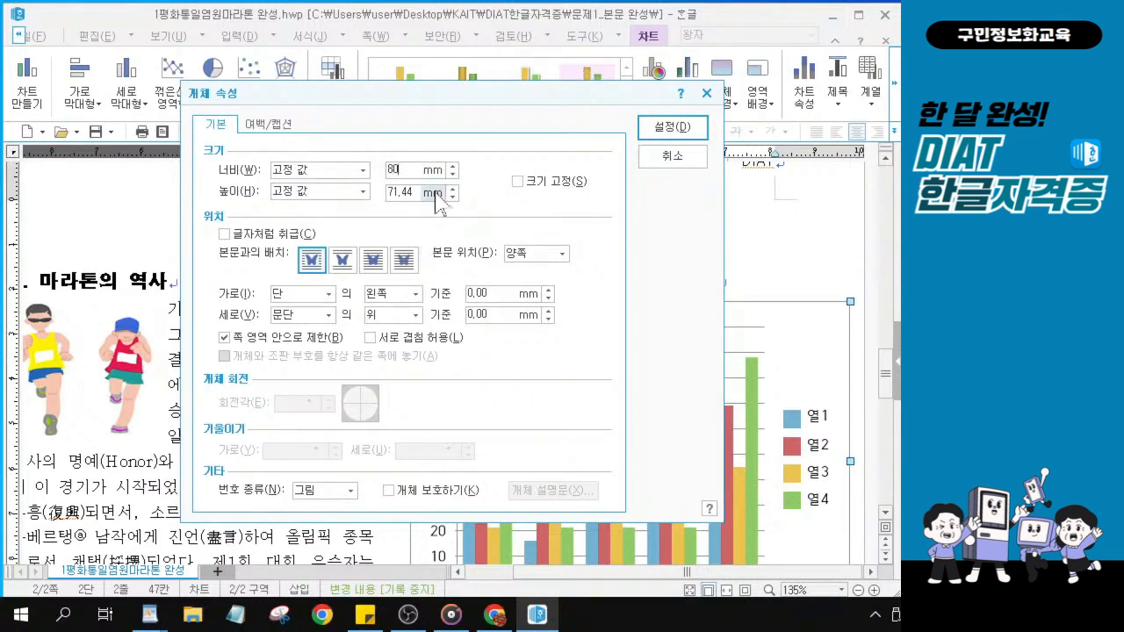
key(Tab)
text(90)
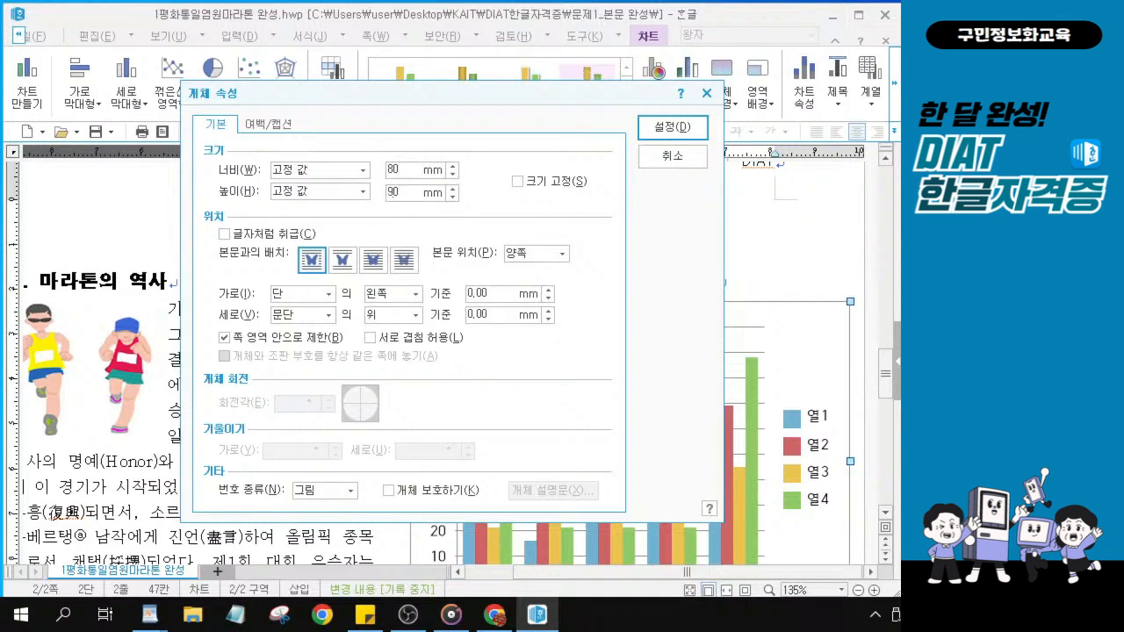
Turn on 글자처럼 취급 (treat as character) for the chart and apply the object properties.
click(224, 233)
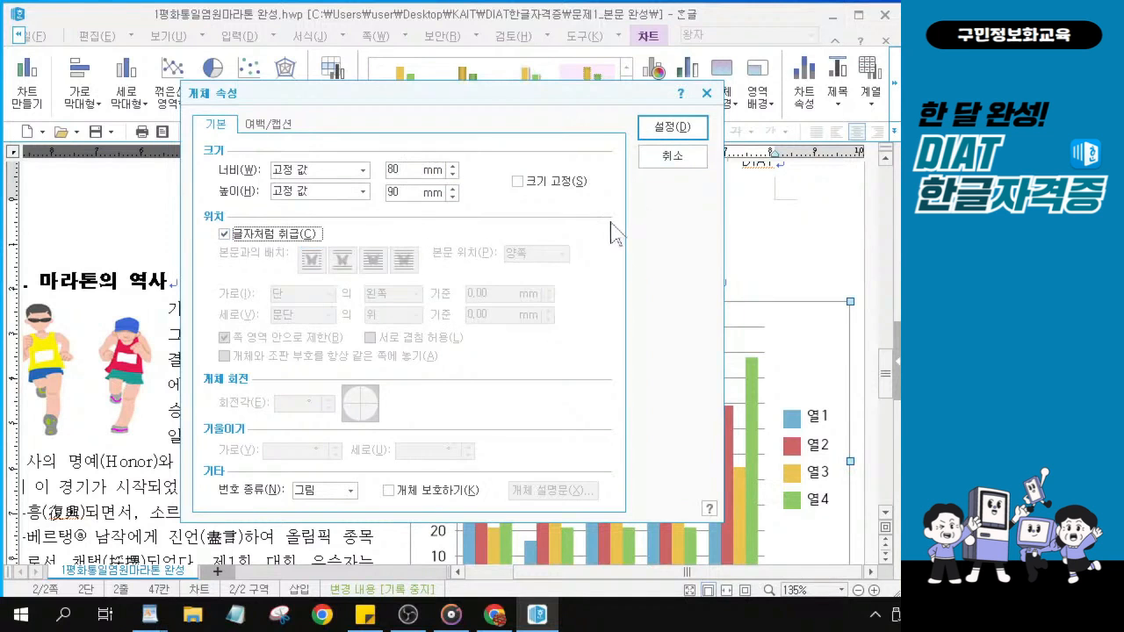
key(alt)
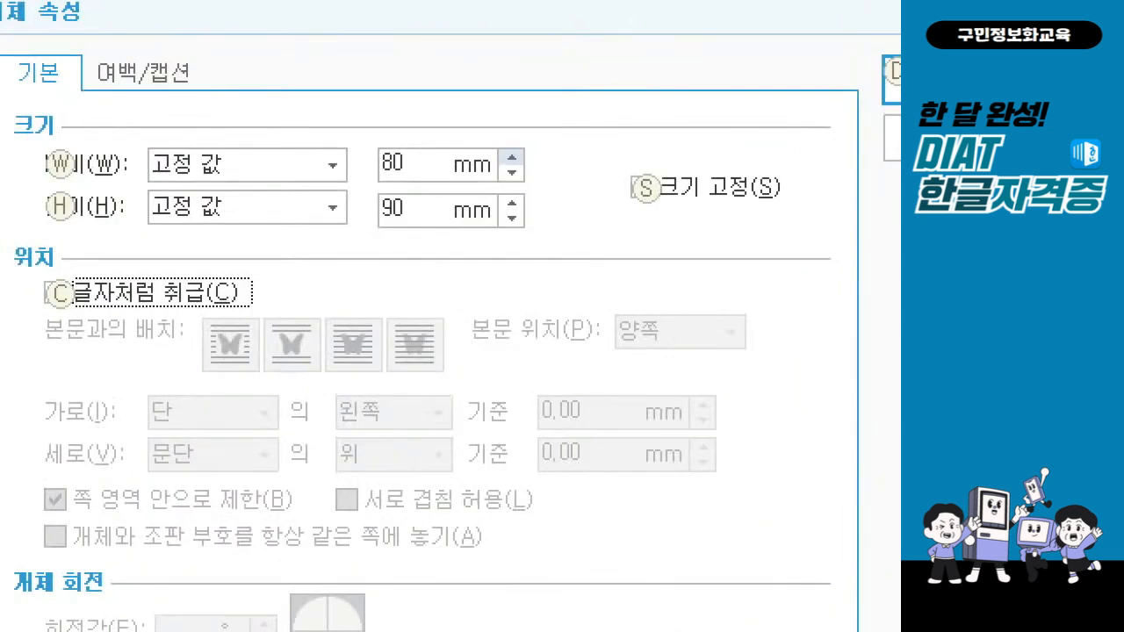
key(ctrl+2)
drag(345, 123, 449, 245)
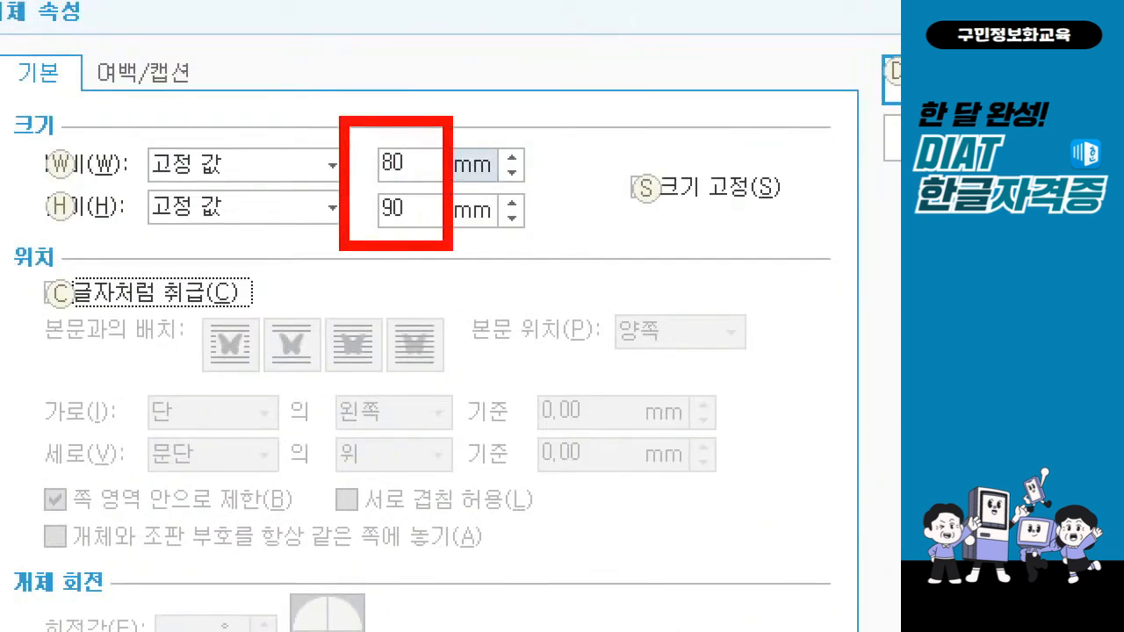
mouse_move(35, 264)
mouse_down()
mouse_move(59, 307)
mouse_move(74, 249)
mouse_up()
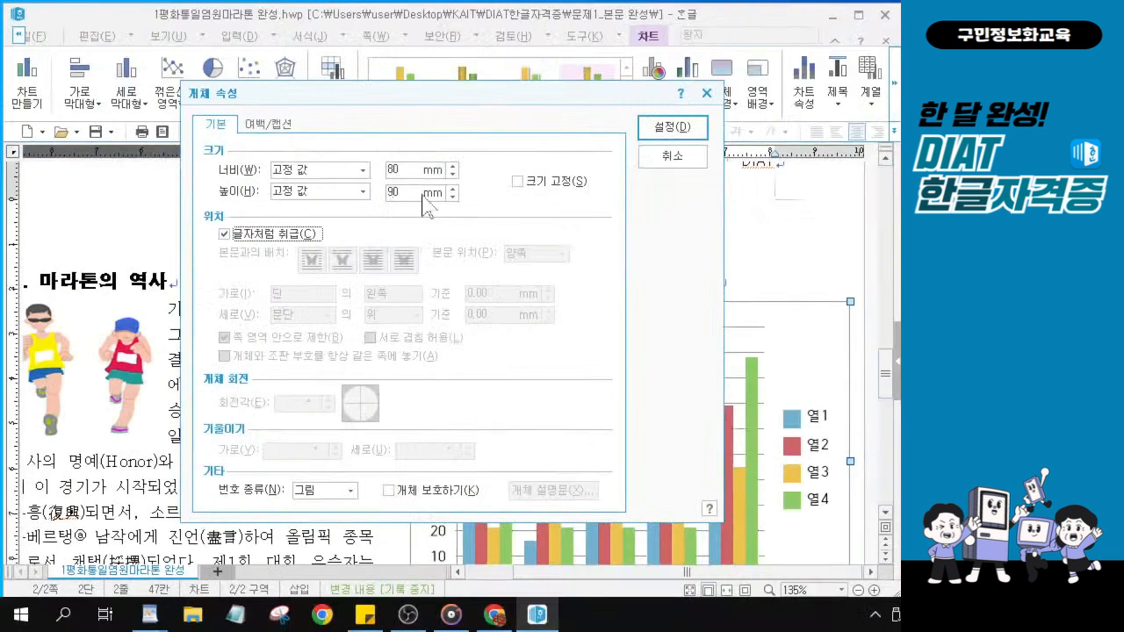
click(652, 140)
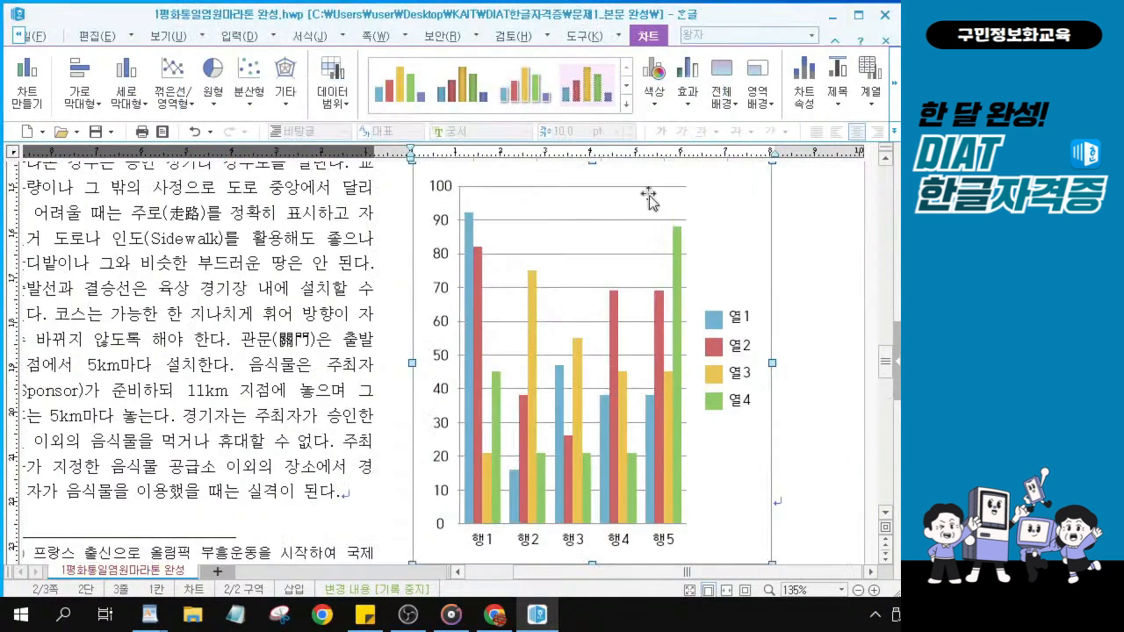
Delete both charts from the column with the participant-count table.
ctrl+scroll(673, 468, down, 3)
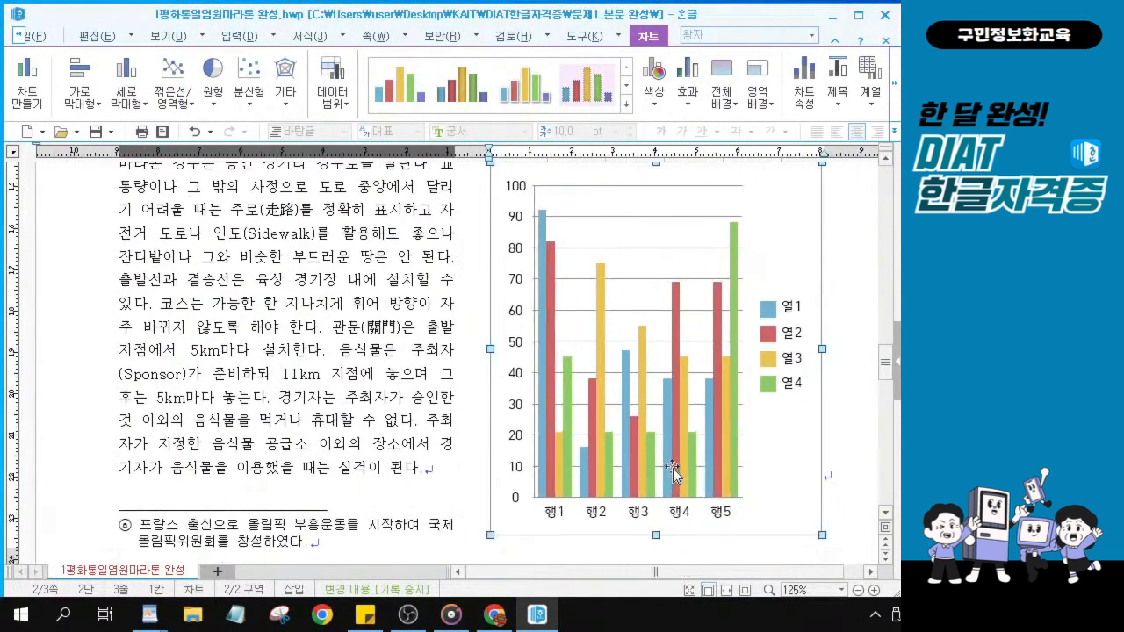
ctrl+scroll(673, 468, down, 3)
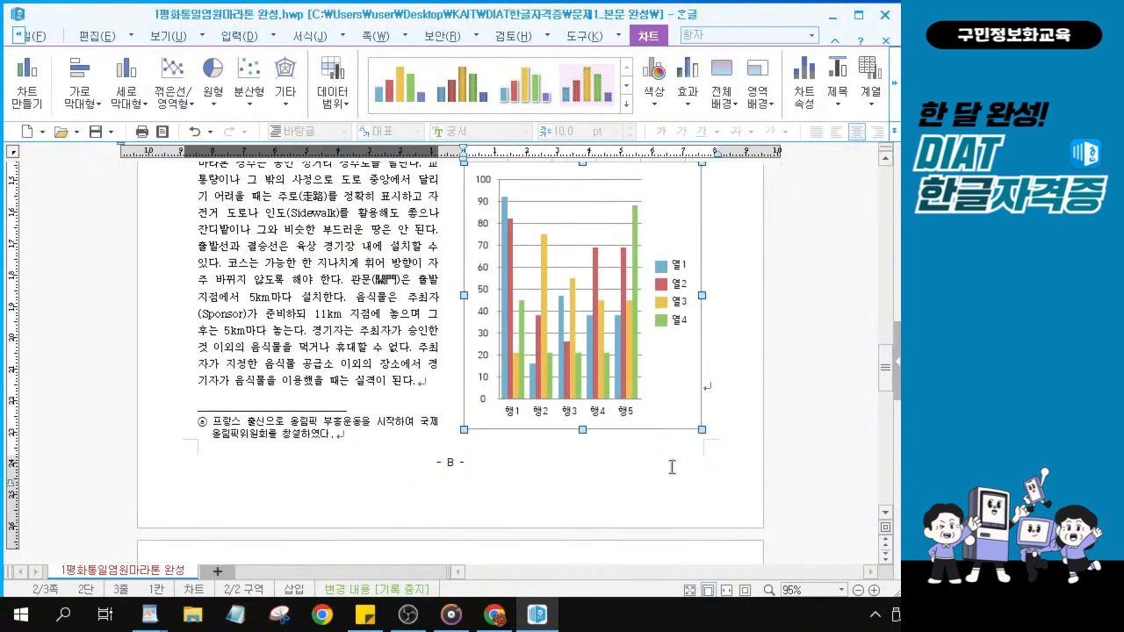
scroll(665, 433, up, 5)
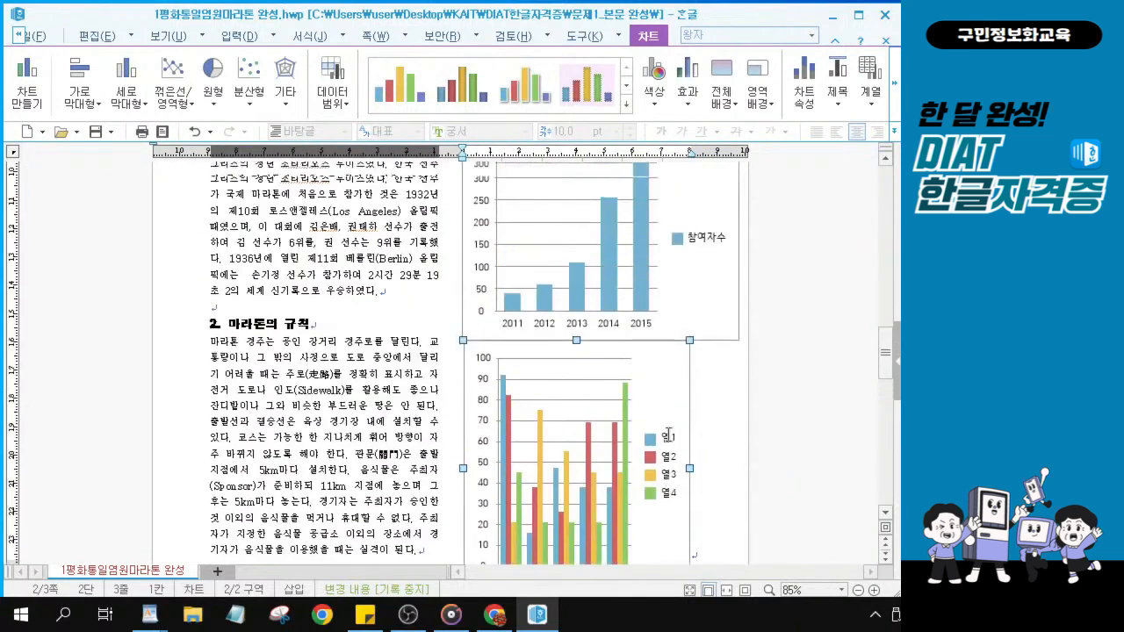
scroll(660, 444, up, 5)
scroll(661, 445, down, 6)
click(660, 422)
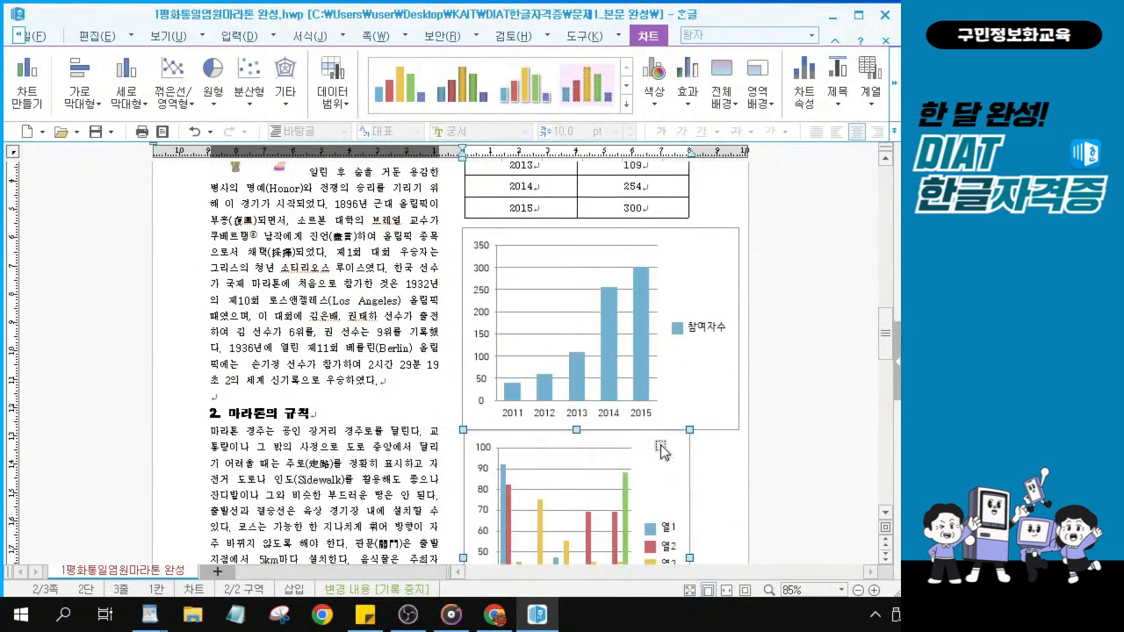
key(Delete)
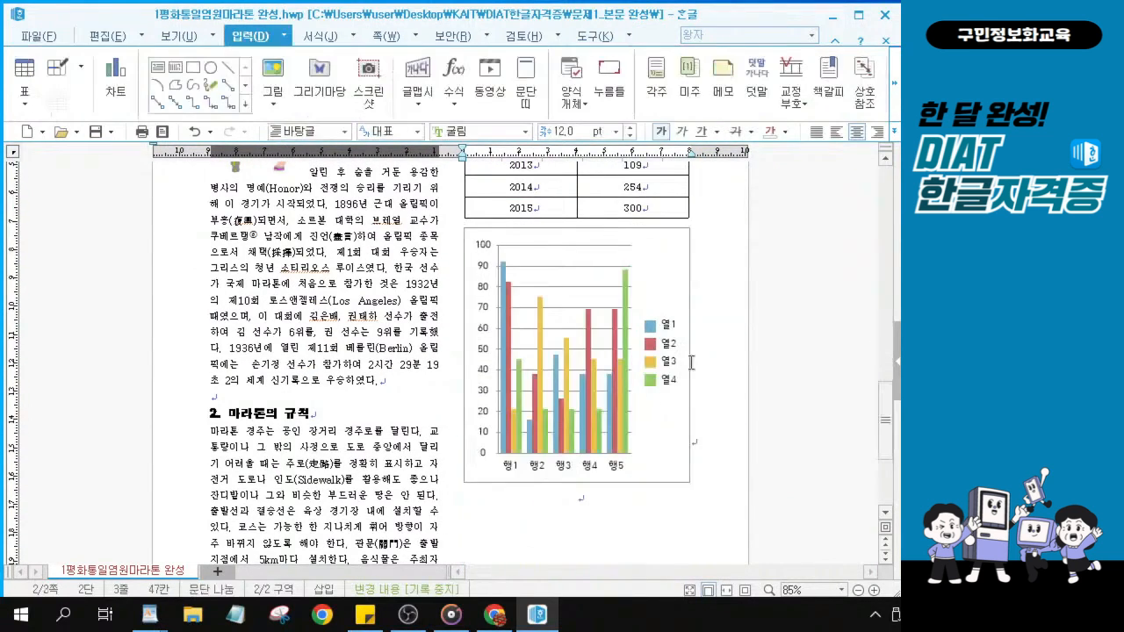
click(665, 427)
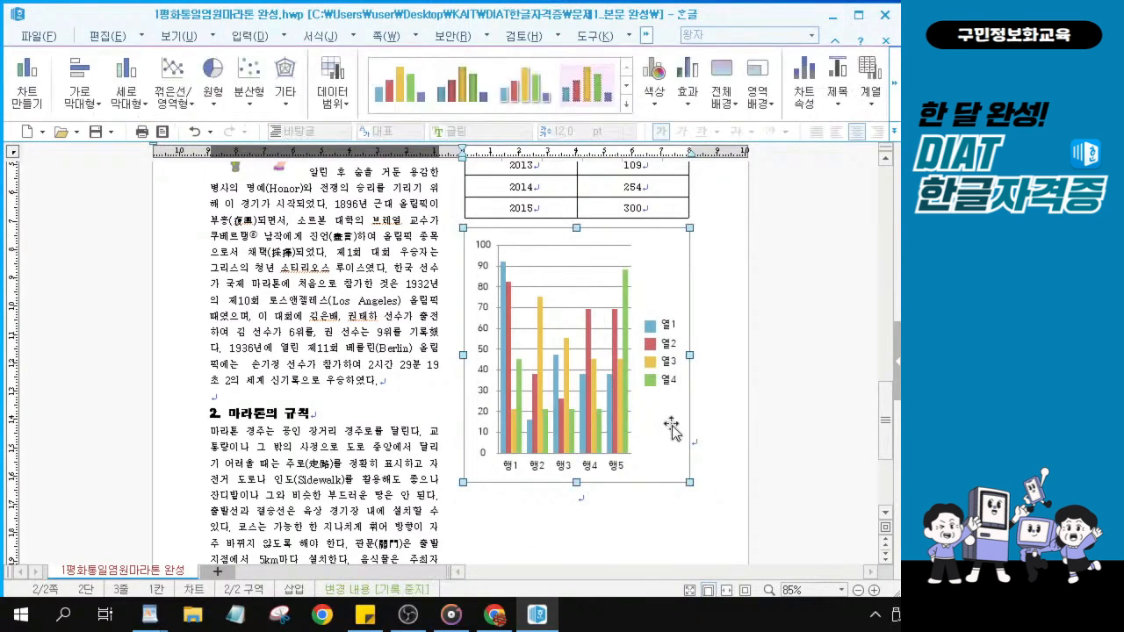
key(Delete)
Insert a chart from the participant-count table's cells and set it to 80 mm wide, 90 mm high and 글자처럼 취급 (treat as character).
drag(546, 206, 632, 312)
click(129, 79)
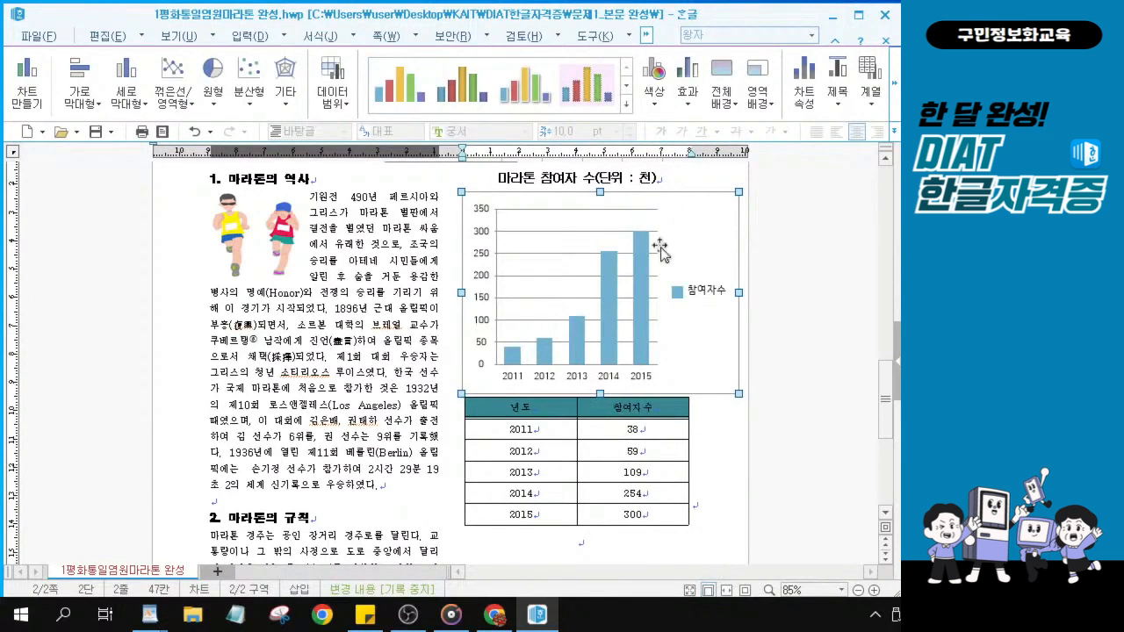
right_click(696, 226)
click(737, 237)
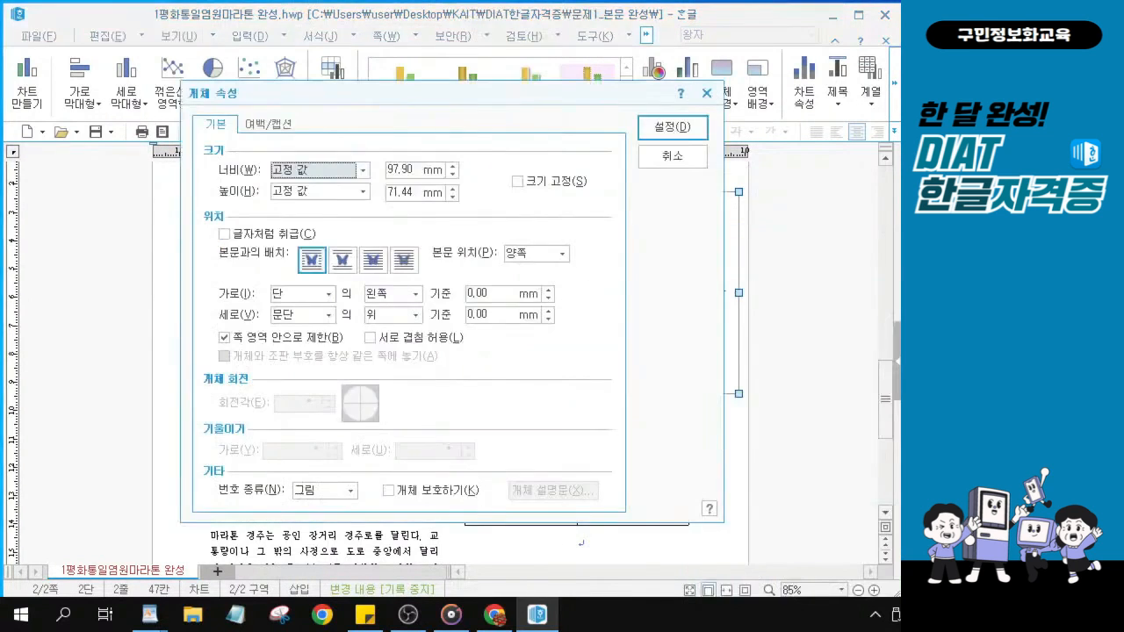
text(80)
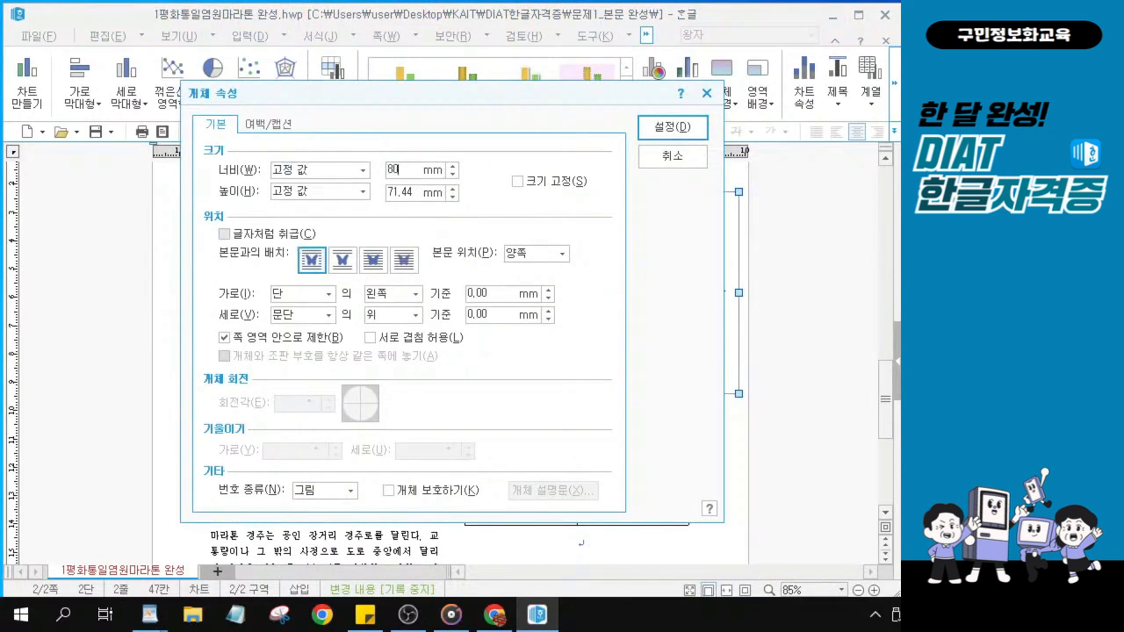
key(Tab)
key(Tab)
text(90)
key(Tab)
click(224, 234)
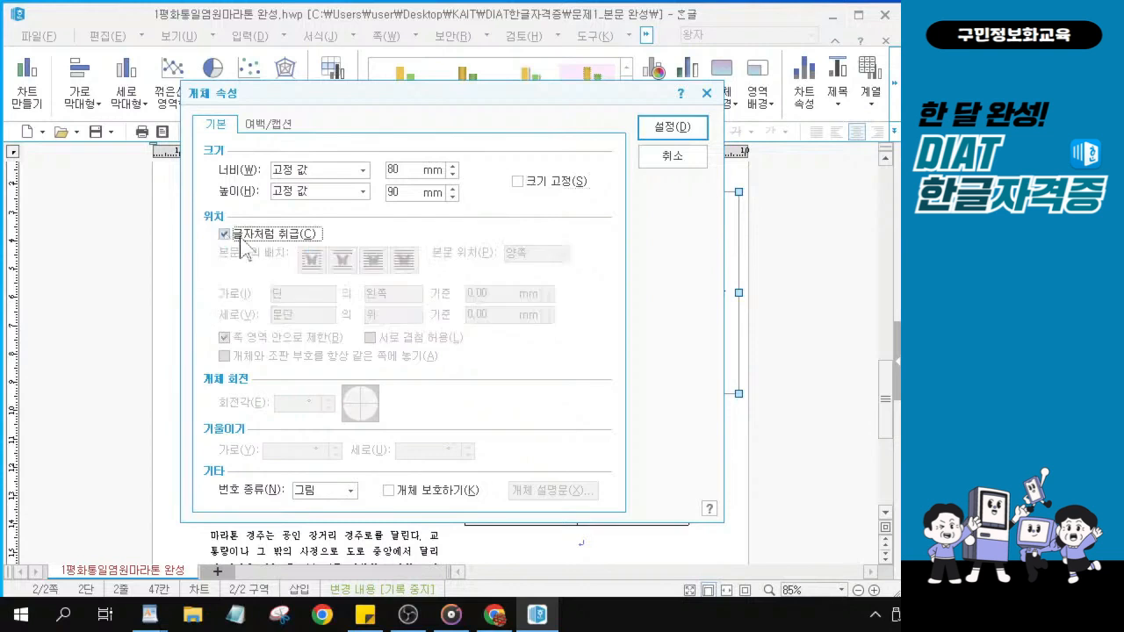
click(673, 128)
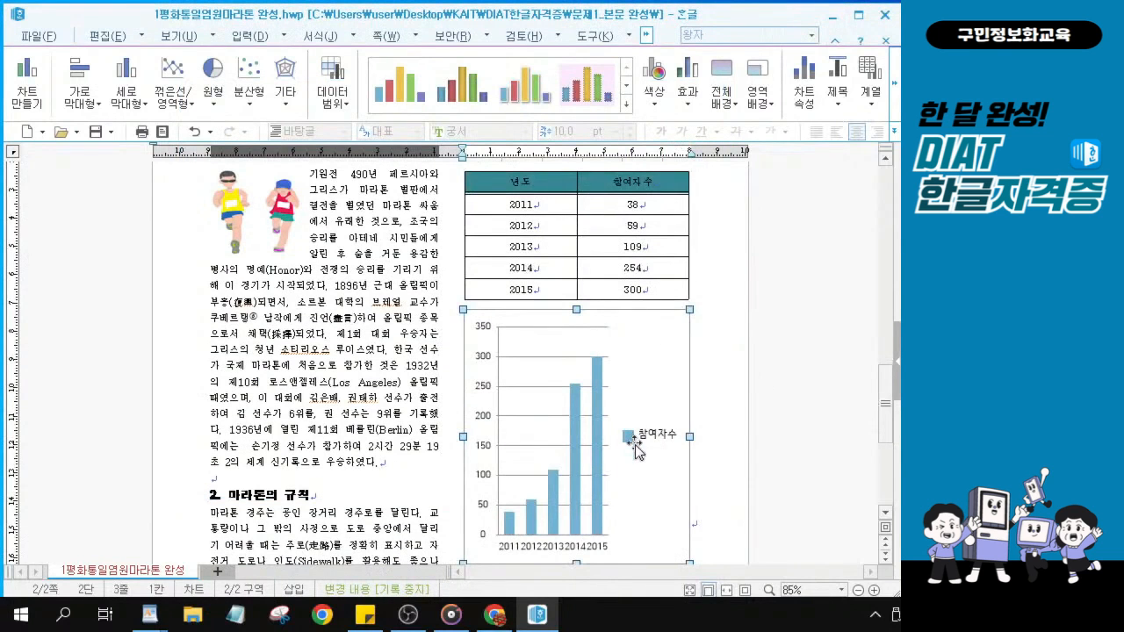
scroll(627, 449, down, 1)
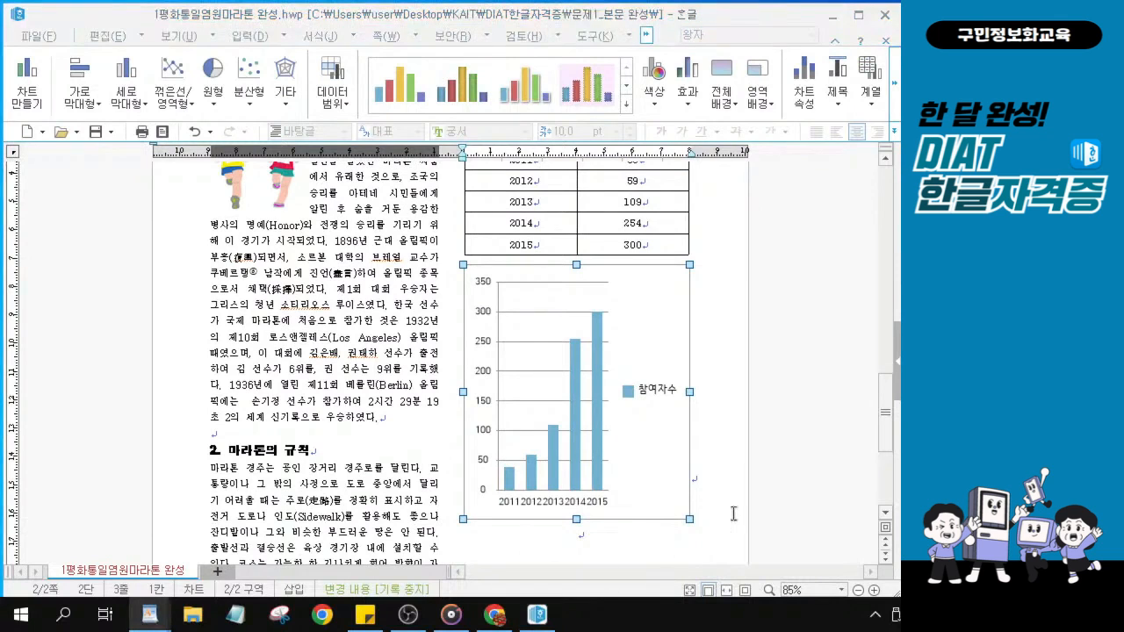
key(ctrl)
scroll(688, 217, up, 1)
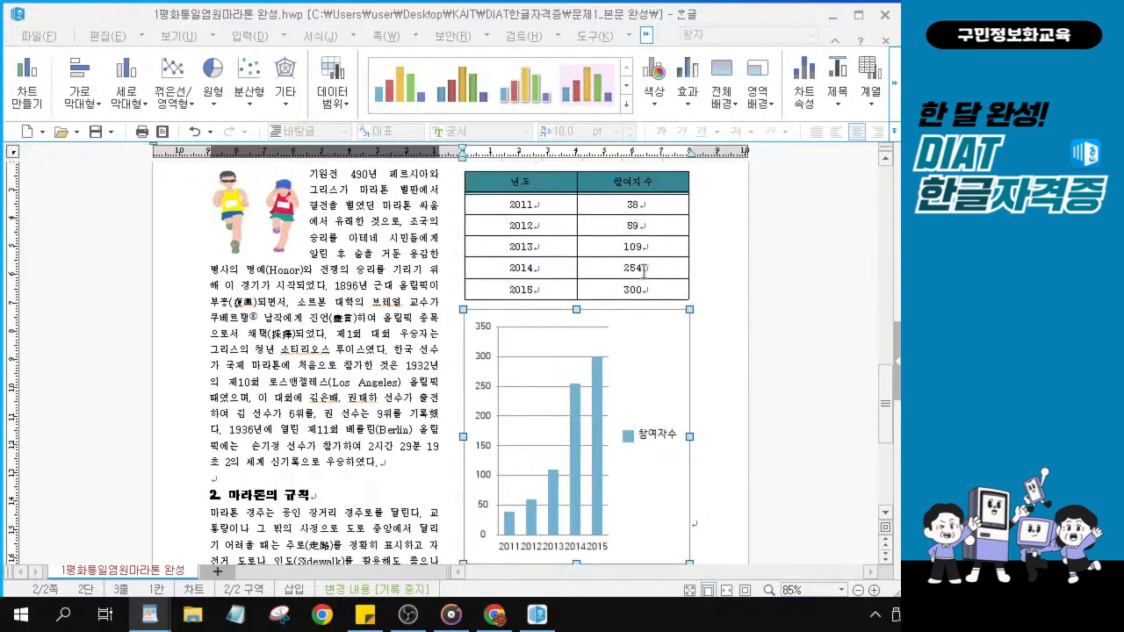
key(ctrl)
key(ctrl)
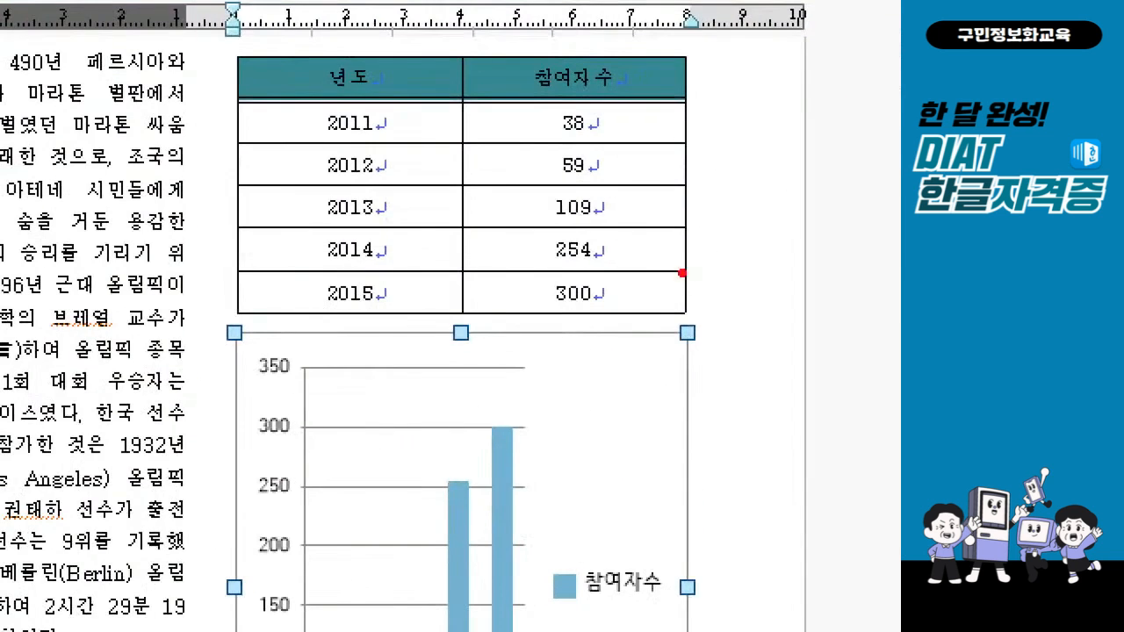
mouse_move(689, 269)
mouse_down()
mouse_move(708, 296)
mouse_move(740, 249)
mouse_up()
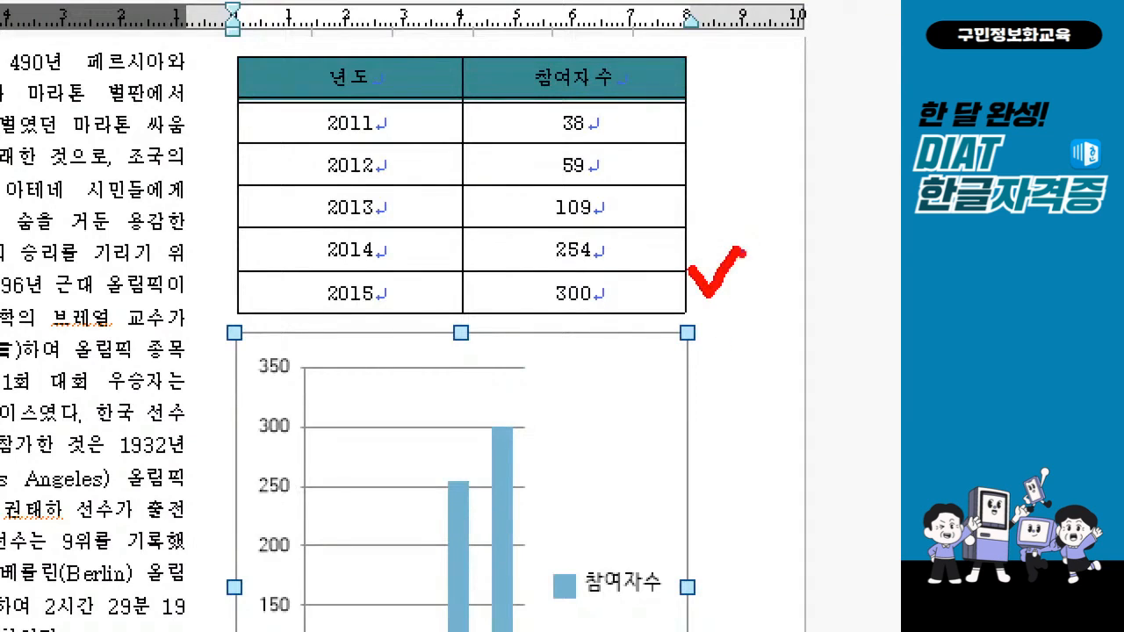
key(Escape)
Separate the chart from the participant-count table into its own paragraph and insert five blank lines between them.
click(708, 277)
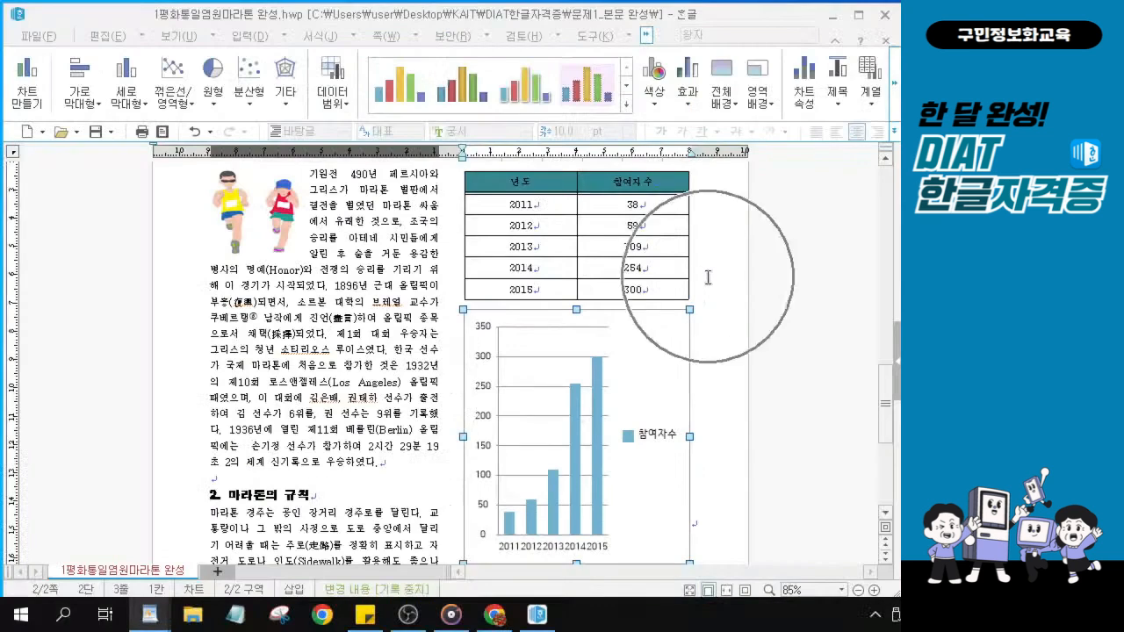
click(708, 277)
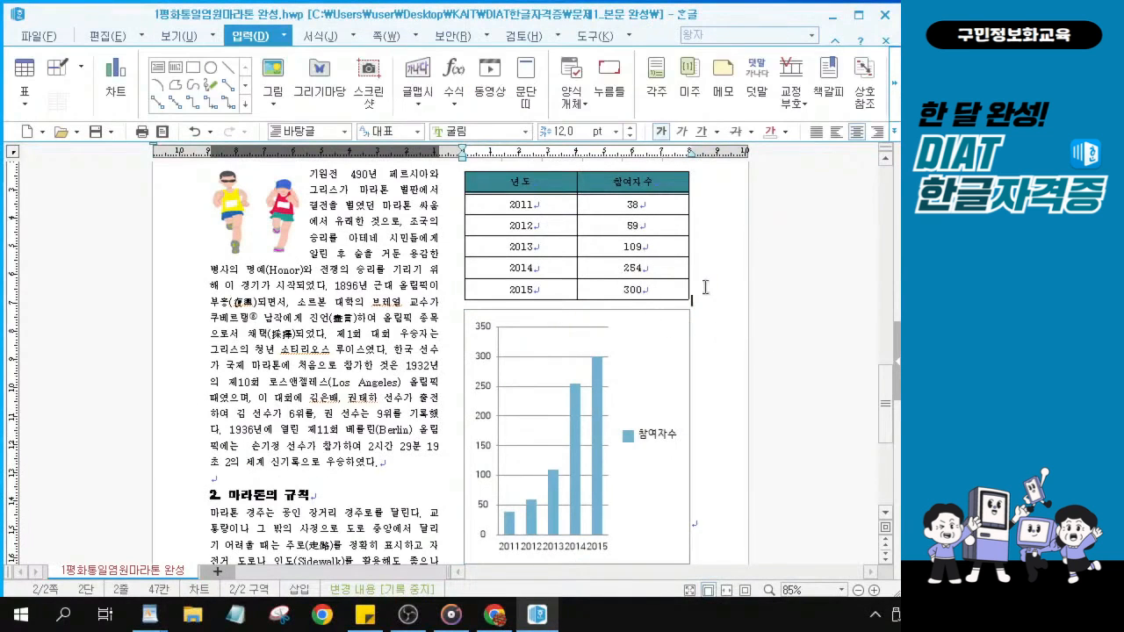
scroll(707, 281, up, 1)
click(705, 288)
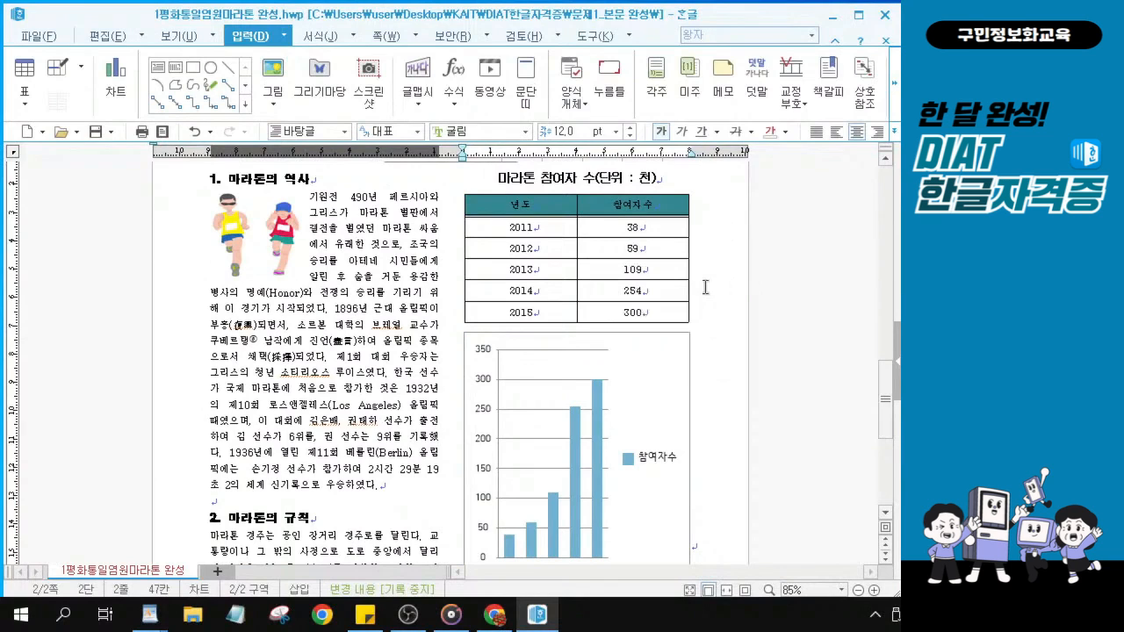
key(ctrl+1)
mouse_move(673, 286)
mouse_down()
mouse_move(682, 311)
mouse_move(709, 274)
mouse_up()
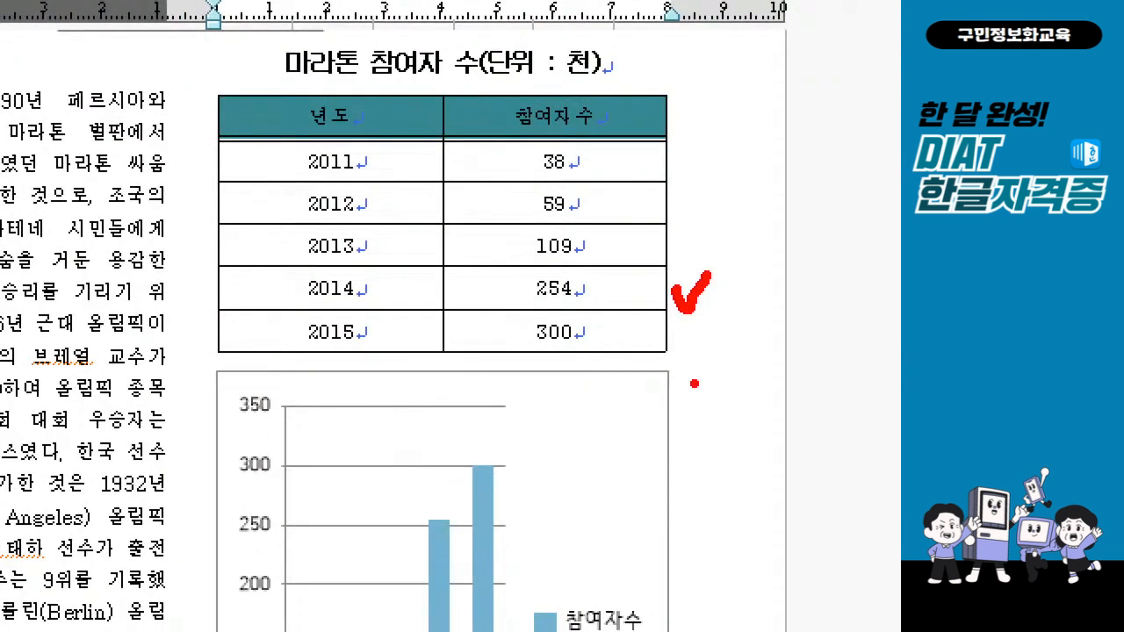
key(Escape)
key(ctrl)
key(ctrl)
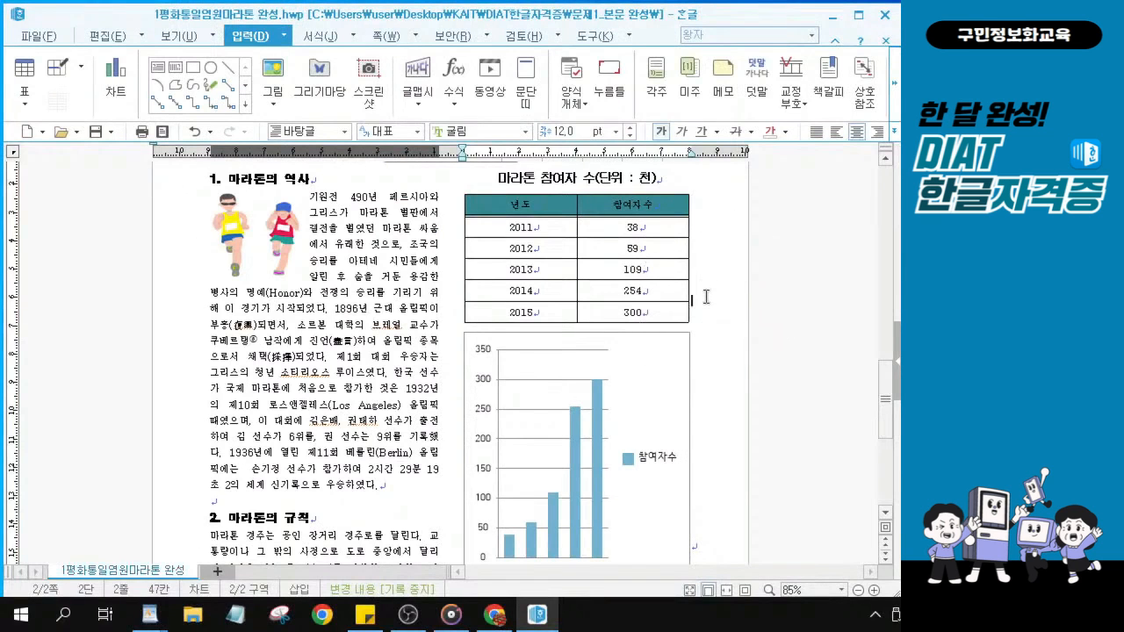
key(Return)
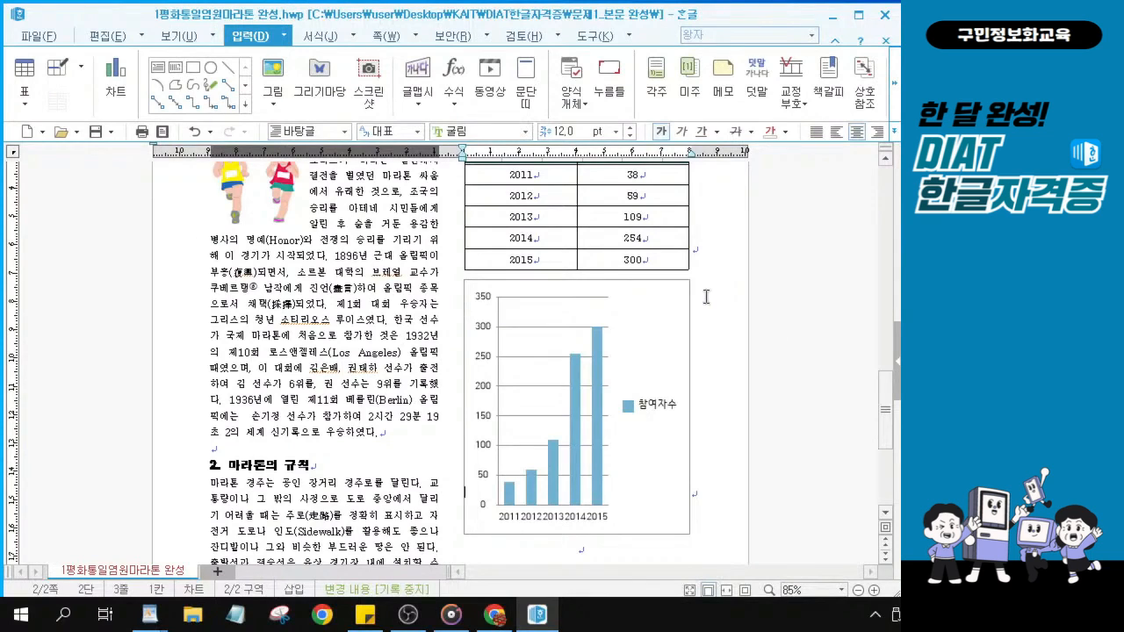
key(Return)
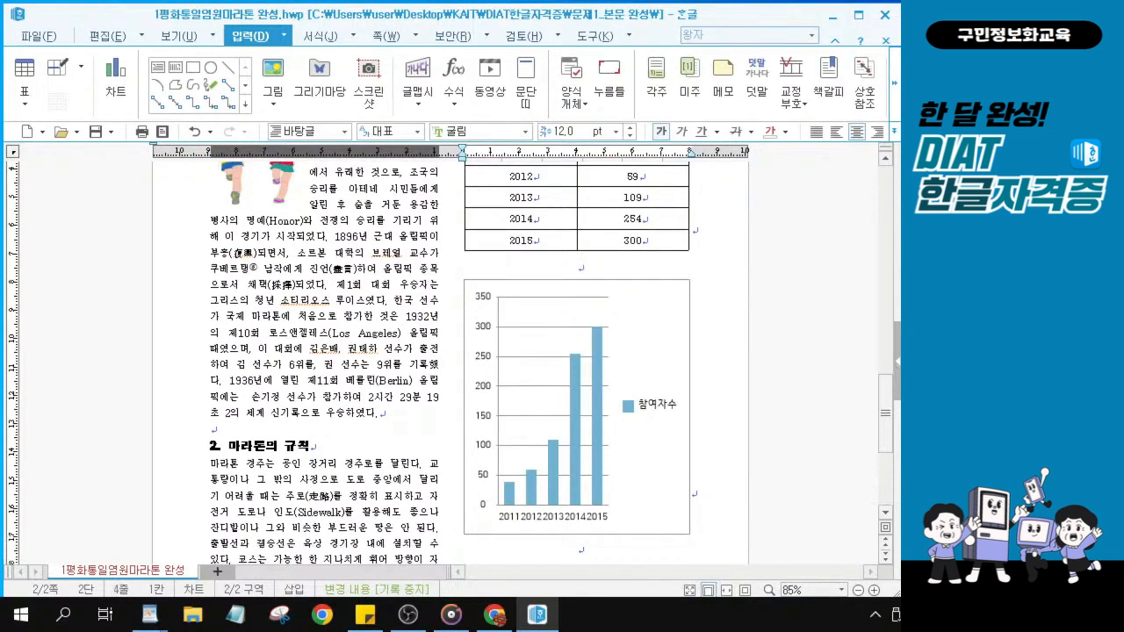
key(Return)
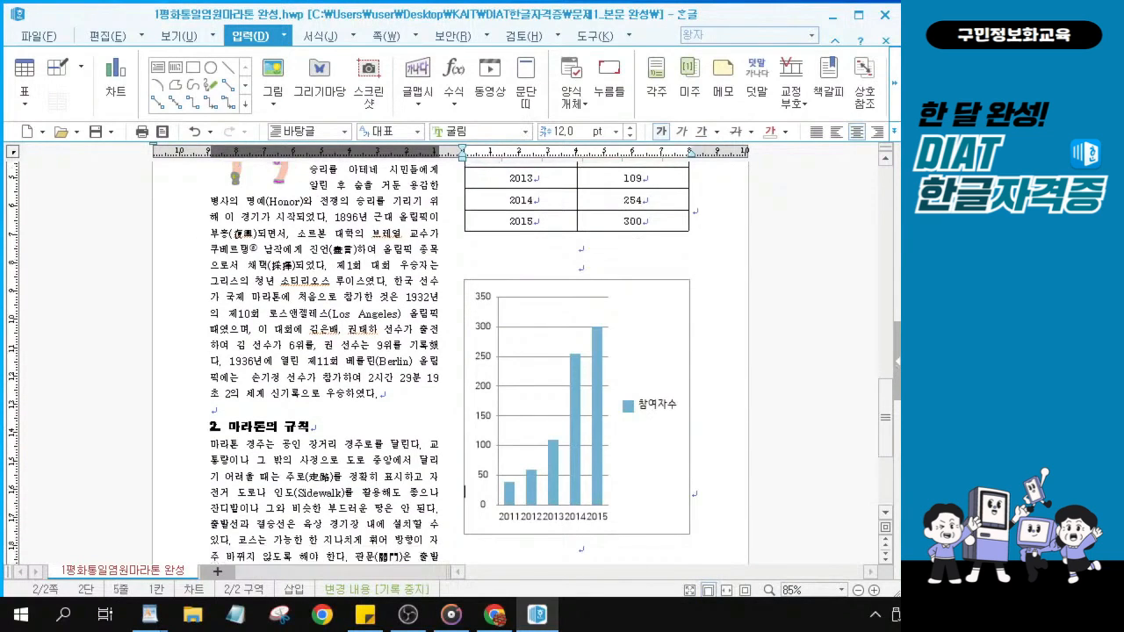
key(Return)
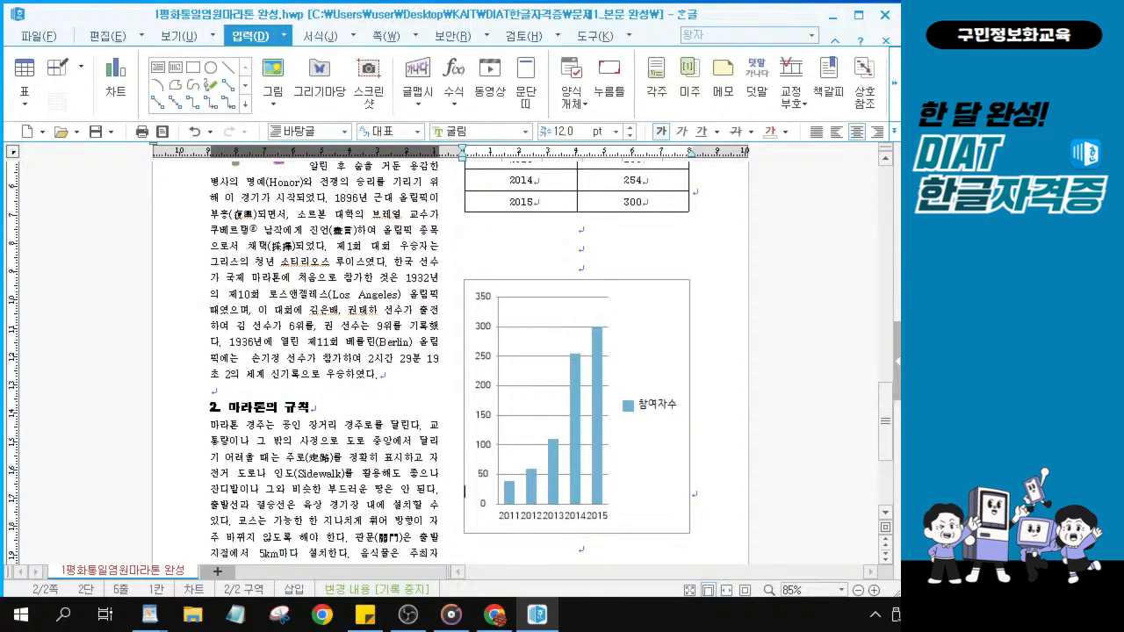
key(Return)
key(Return)
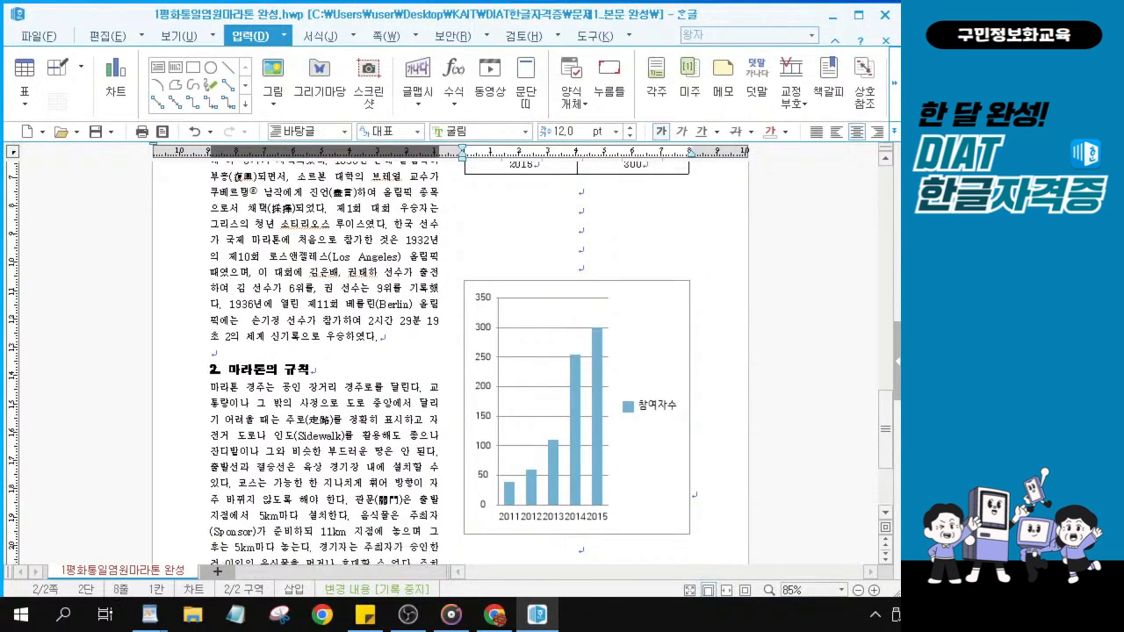
Add one more blank line between the participant-count table and the chart.
key(Return)
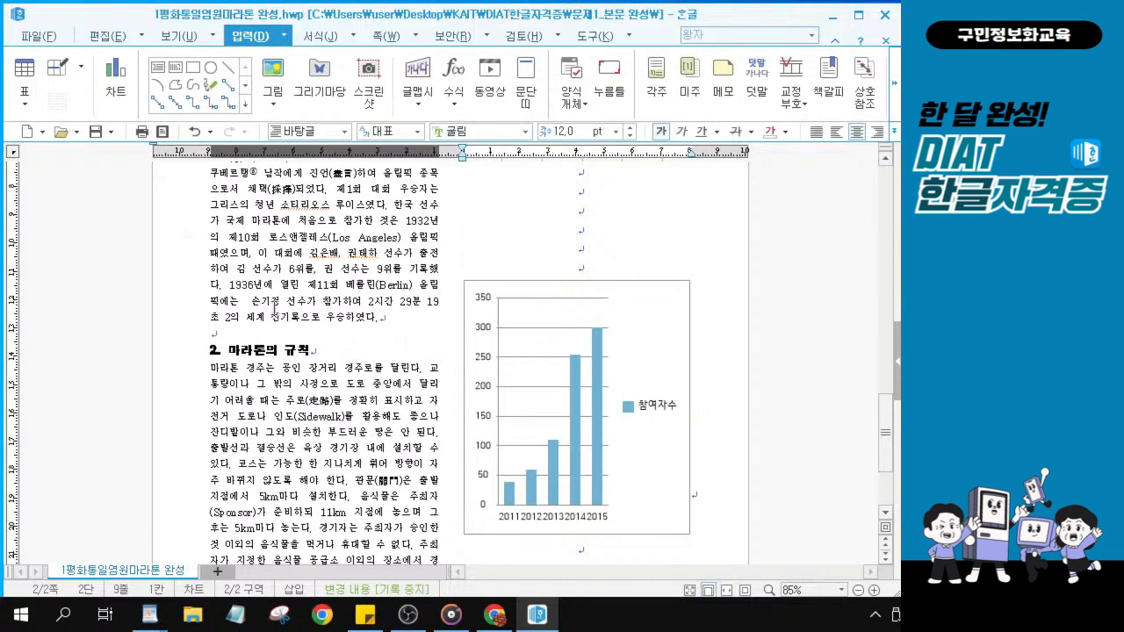
click(349, 307)
scroll(711, 237, up, 1)
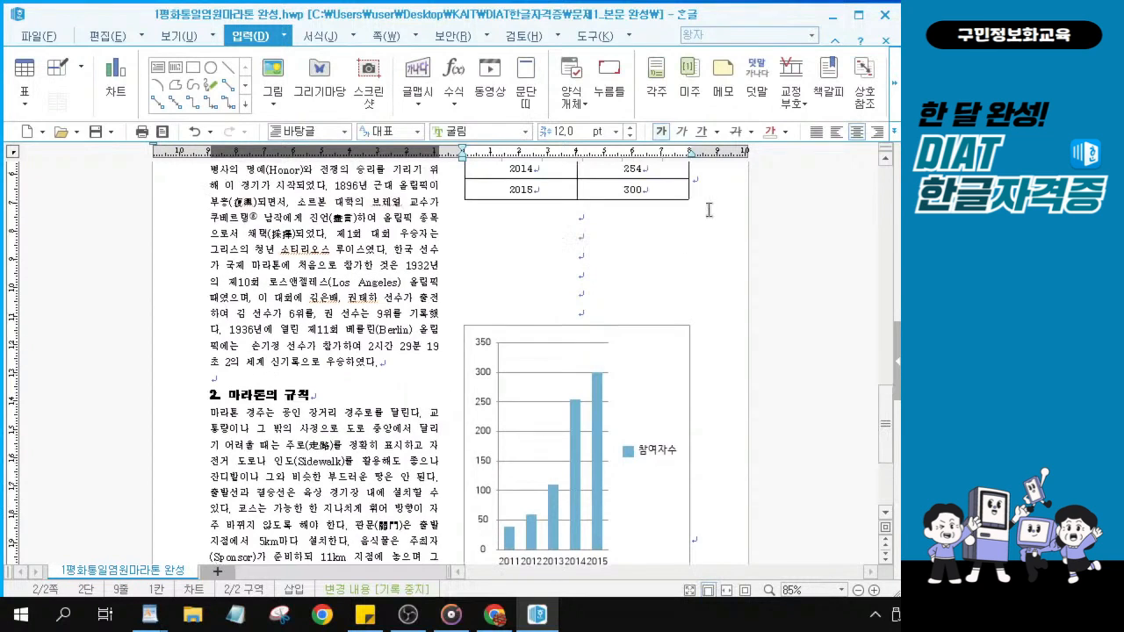
key(ctrl)
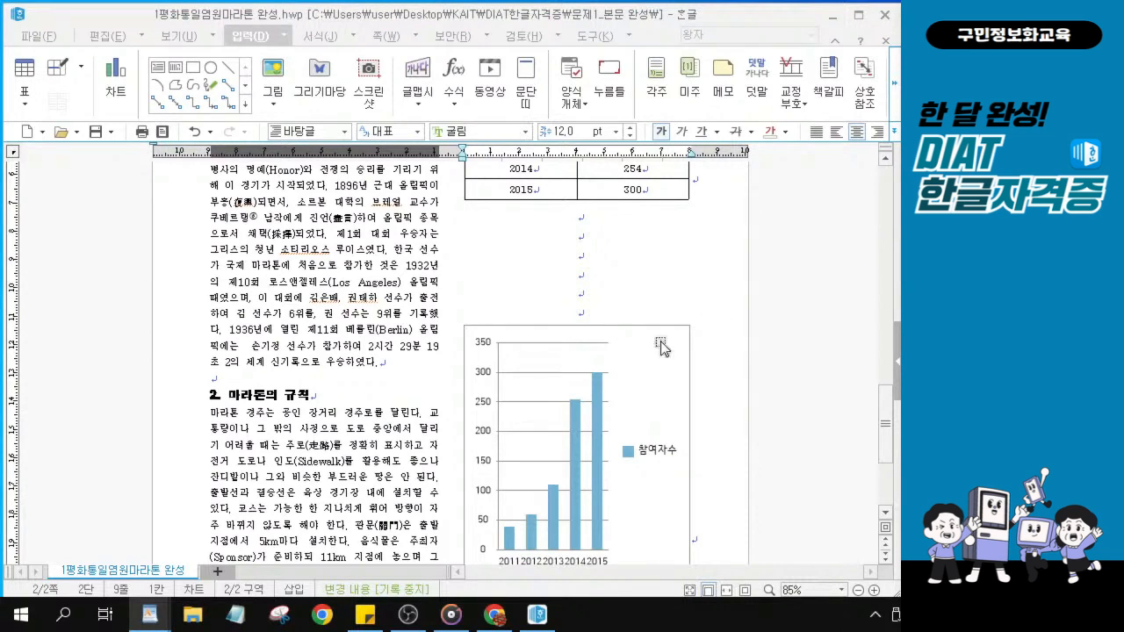
scroll(653, 431, down, 1)
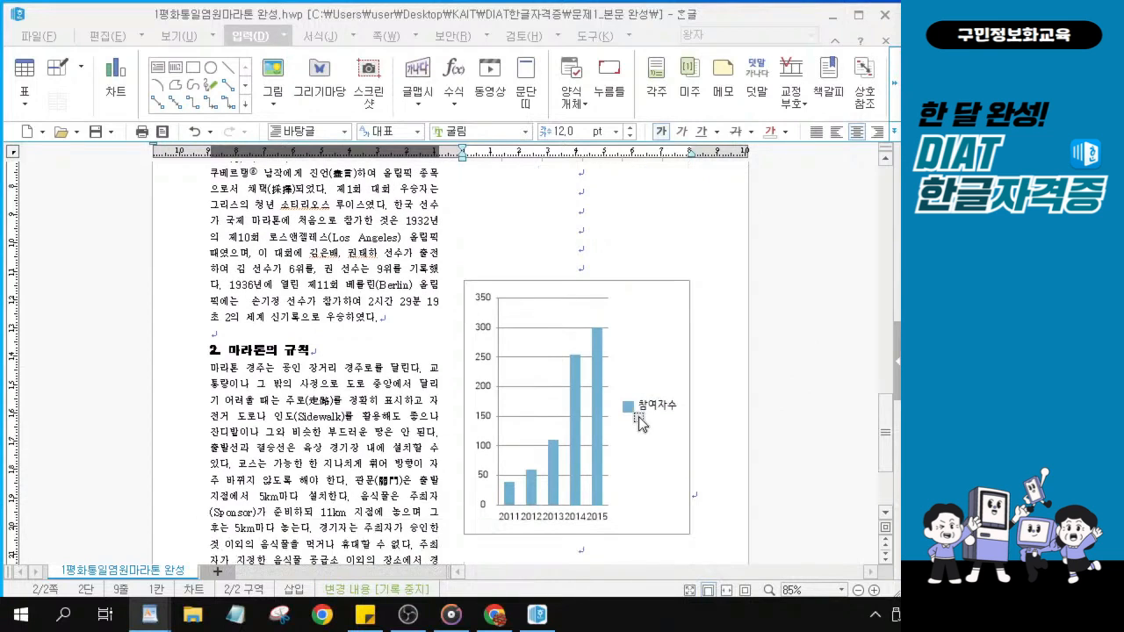
ctrl+scroll(595, 378, up, 2)
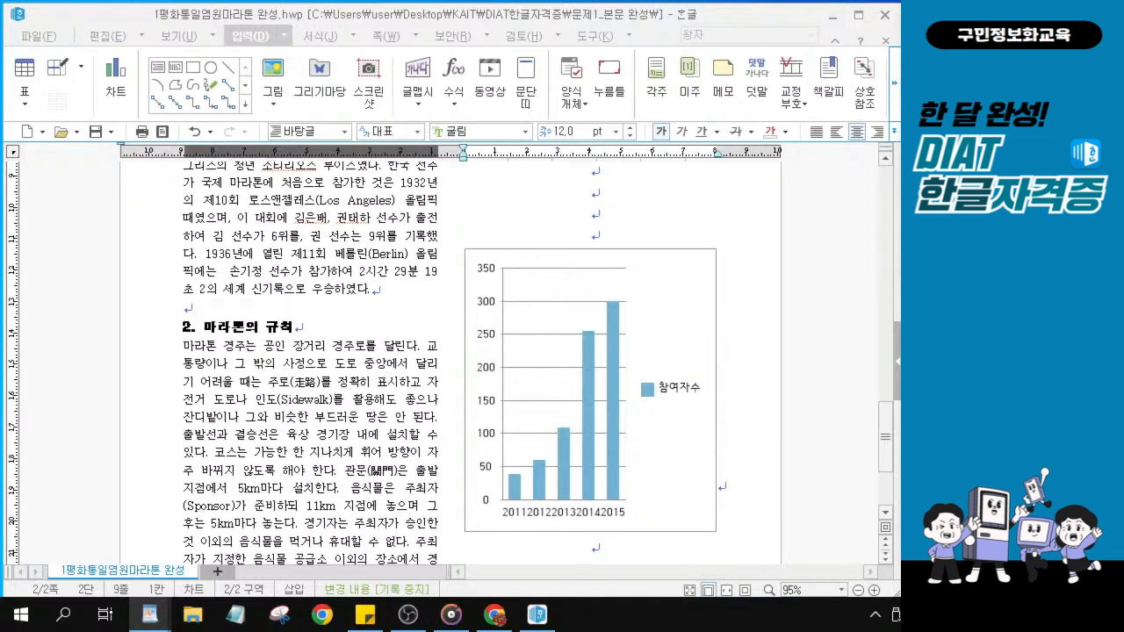
Open the participant-count chart for editing its contents.
click(665, 299)
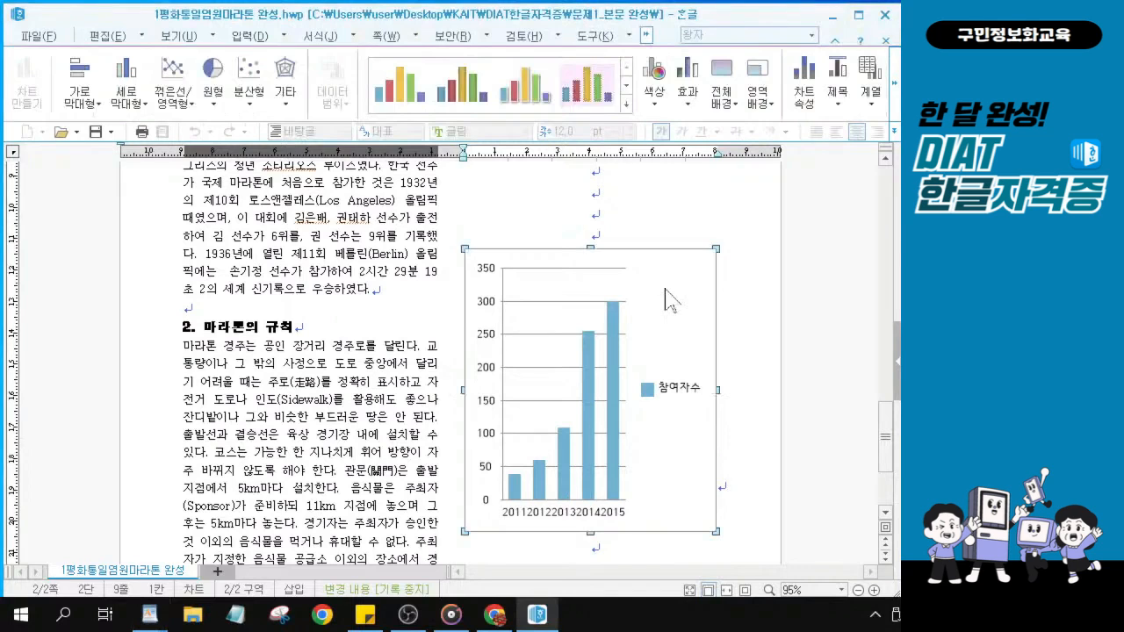
click(667, 299)
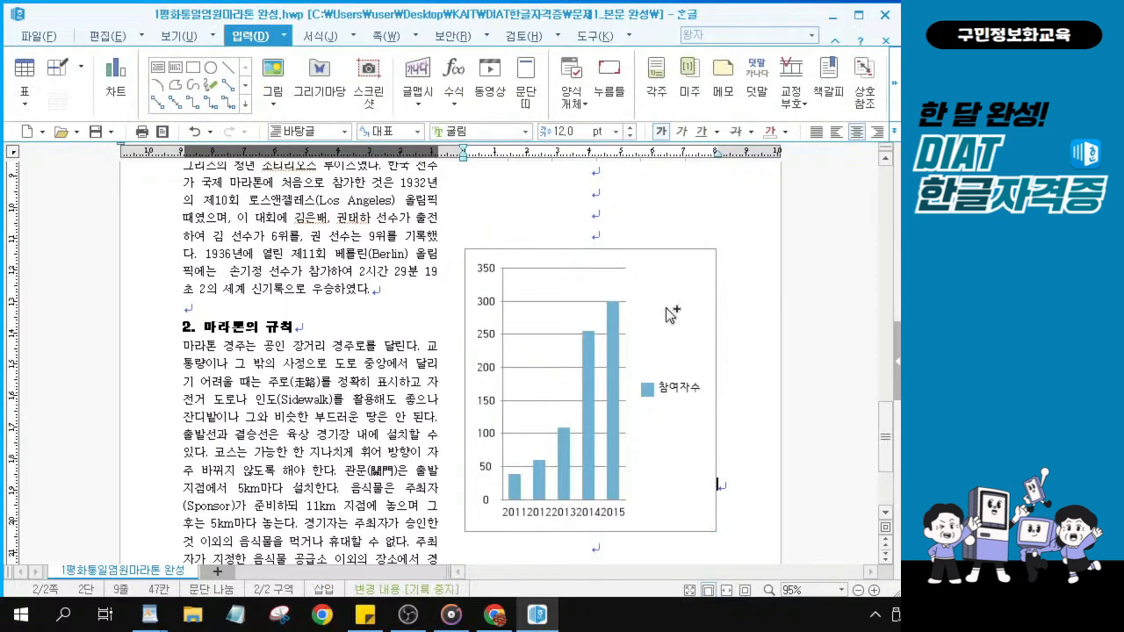
ctrl+scroll(672, 315, up, 3)
click(709, 278)
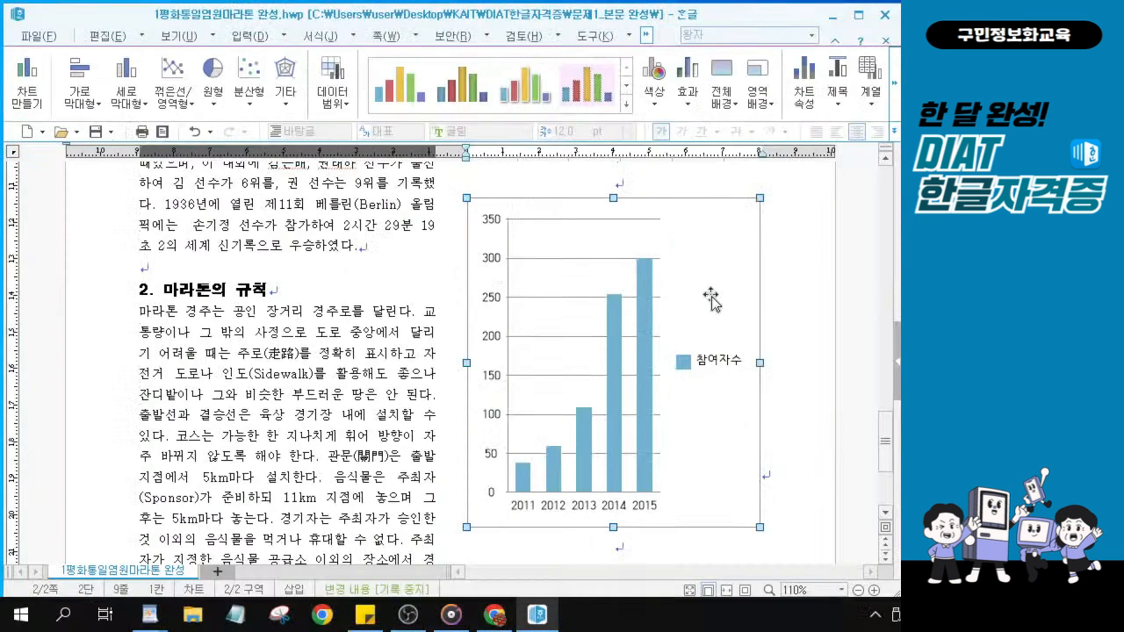
double_click(724, 290)
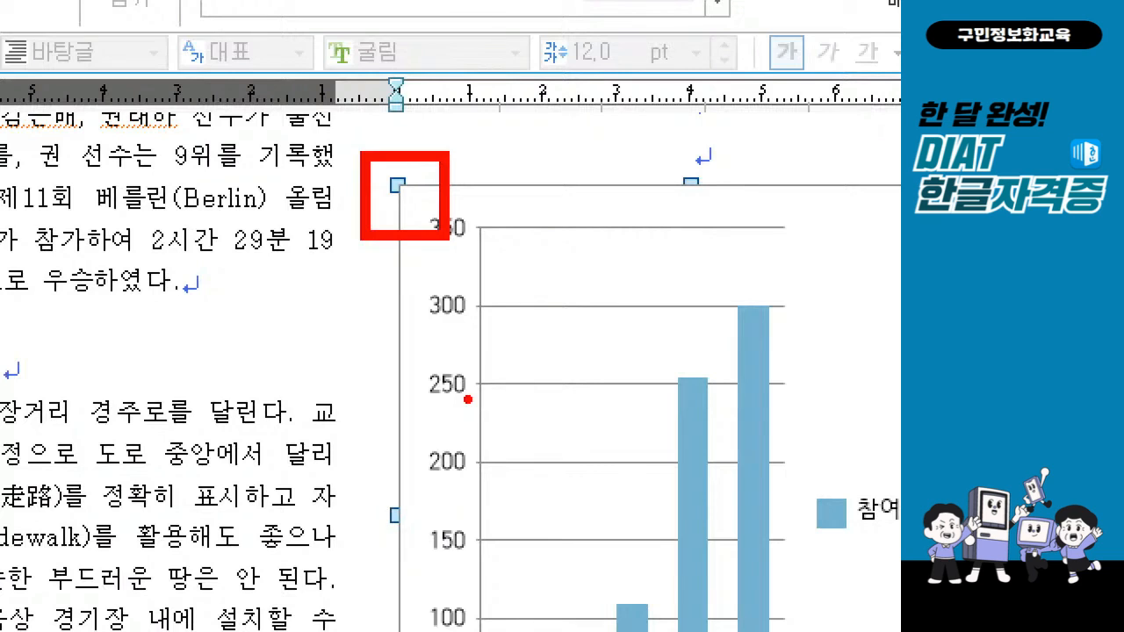
key(Escape)
key(Escape)
key(ctrl)
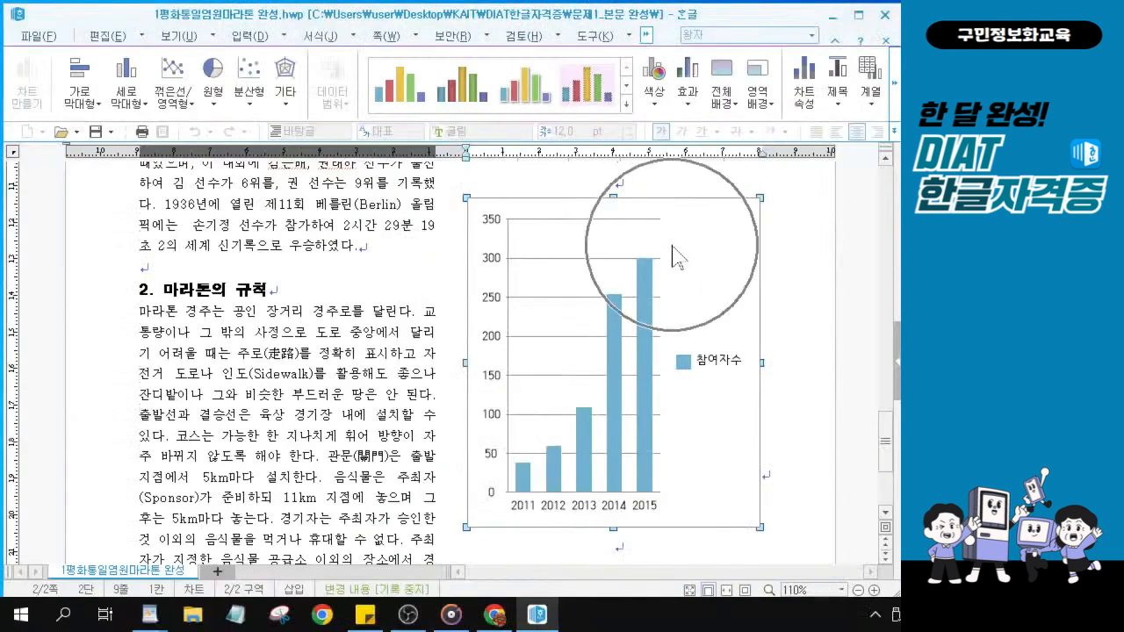
Start 차트 마법사 for the chart and accept the 세로 막대형 type with the plain clustered column shape.
right_click(672, 255)
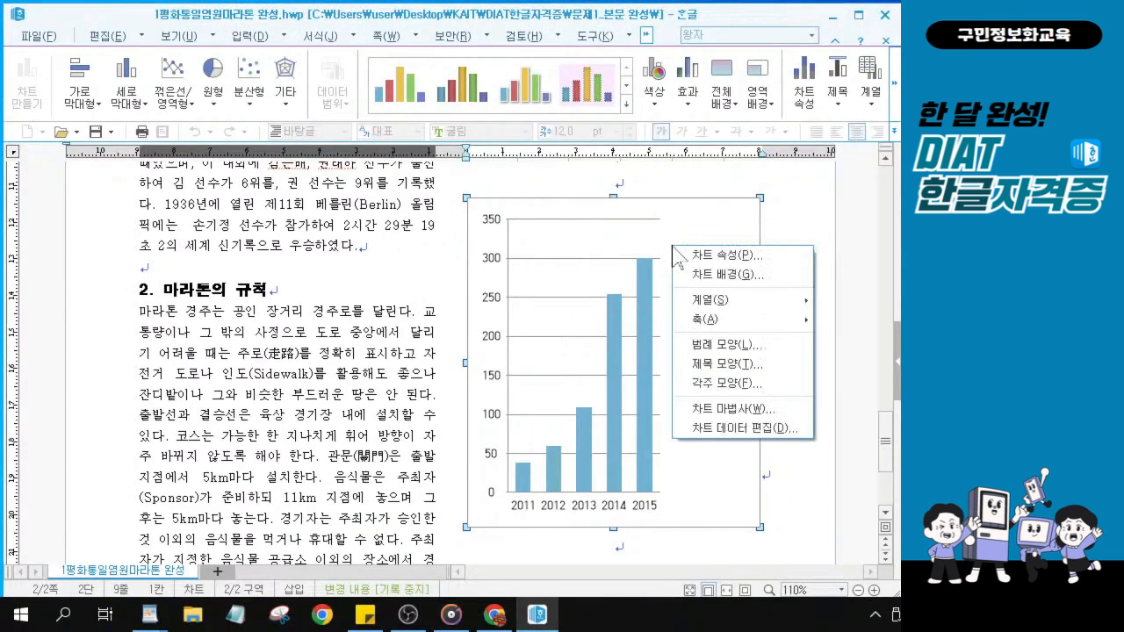
key(ctrl)
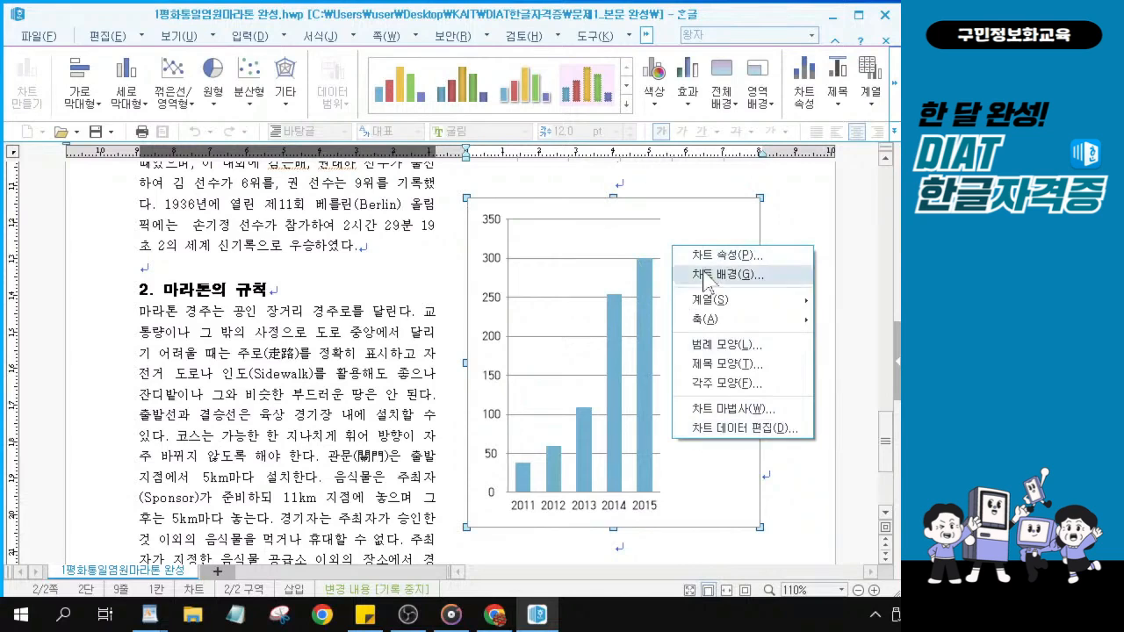
key(ctrl)
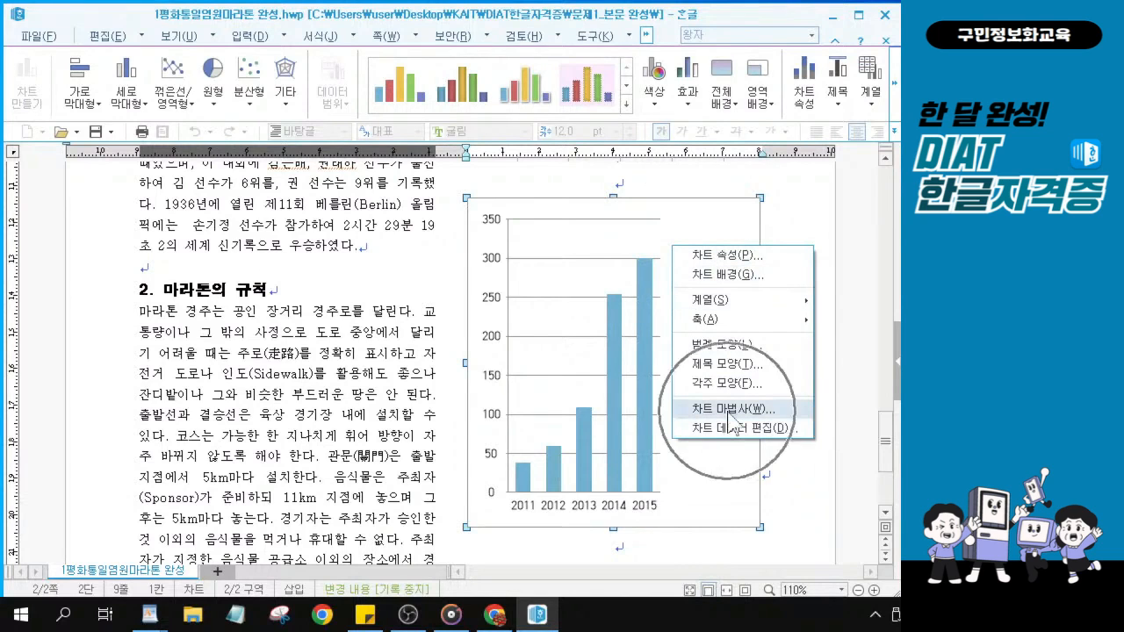
key(ctrl)
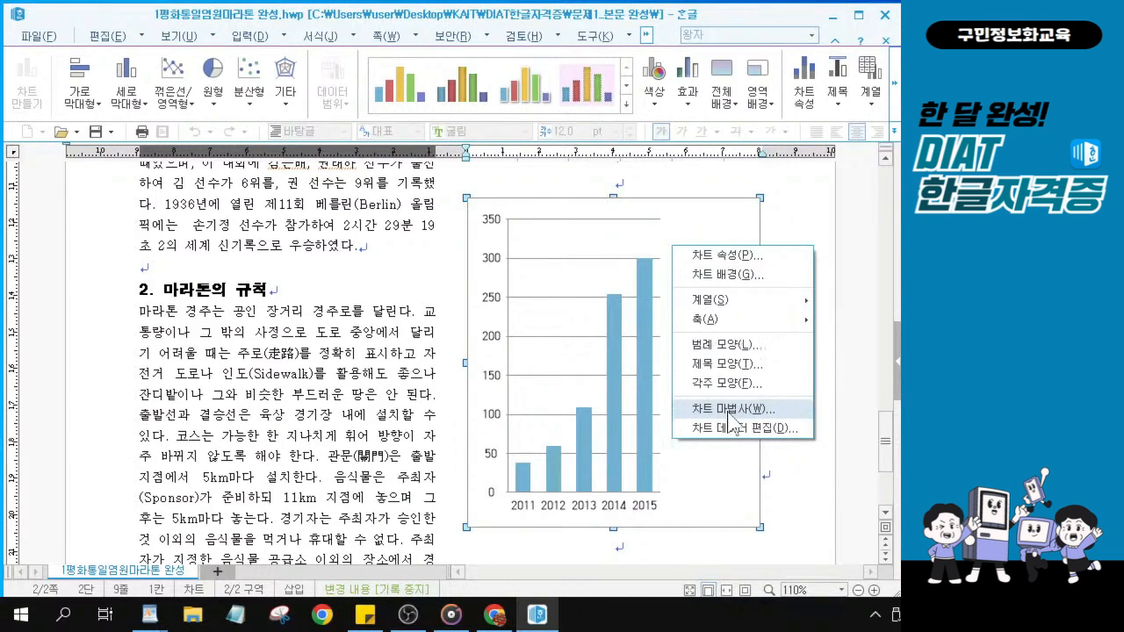
key(ctrl)
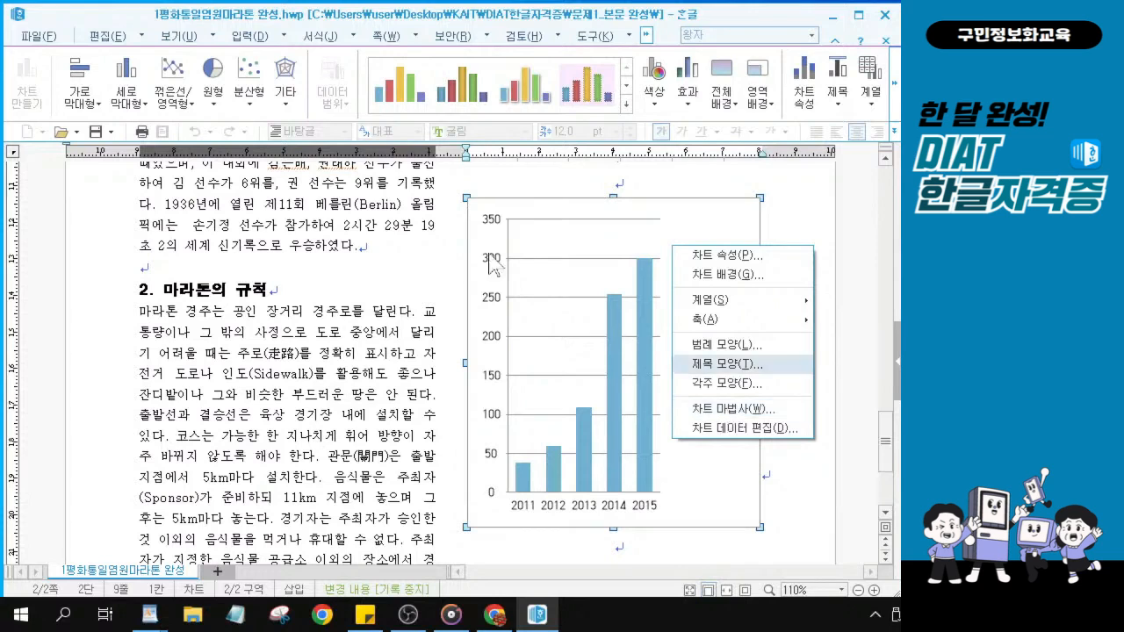
key(ctrl)
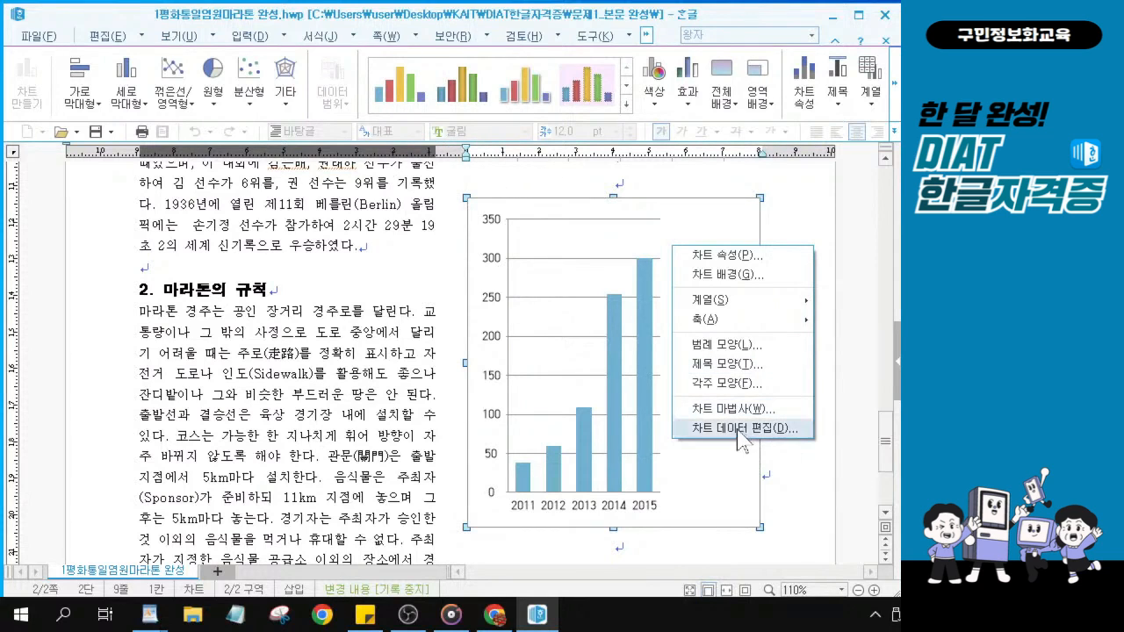
key(ctrl)
key(ctrl)
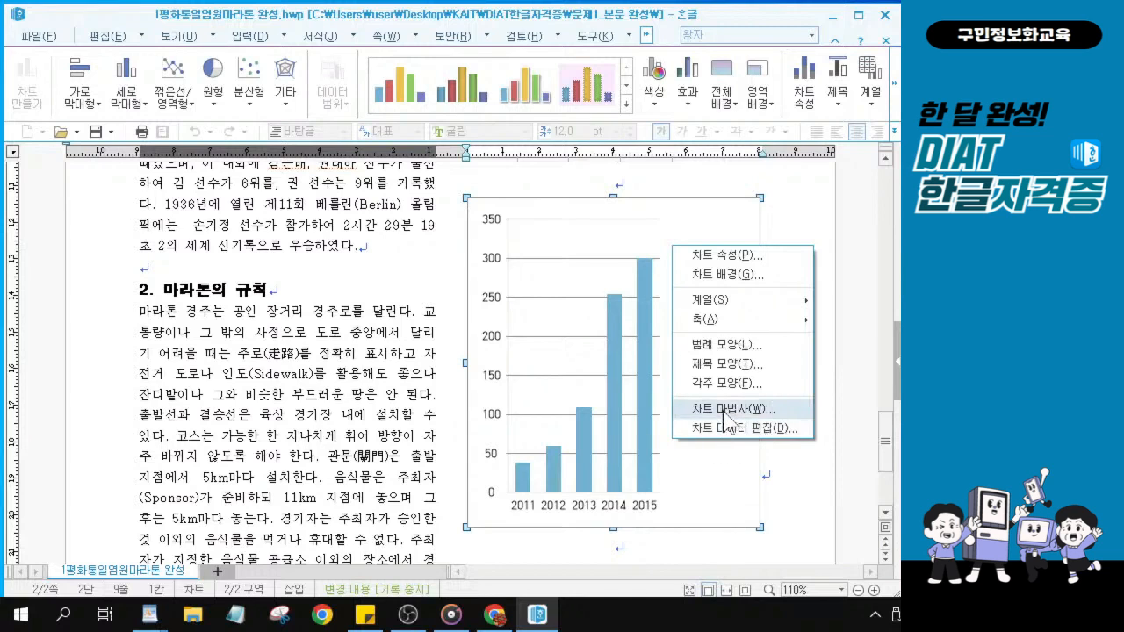
key(ctrl)
key(ctrl)
click(725, 409)
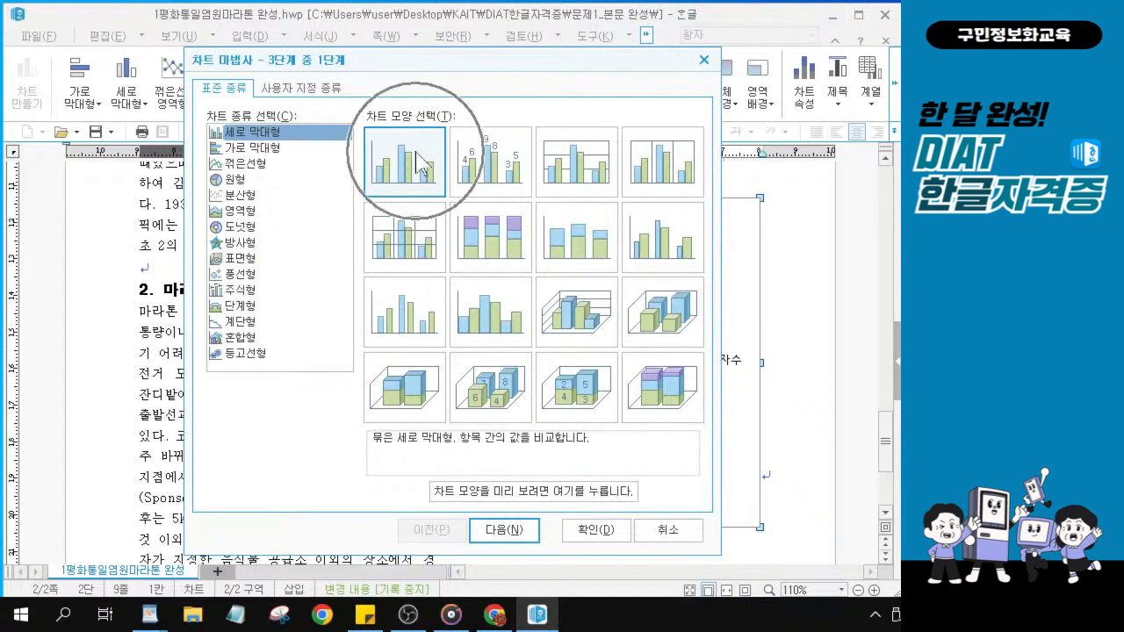
click(504, 536)
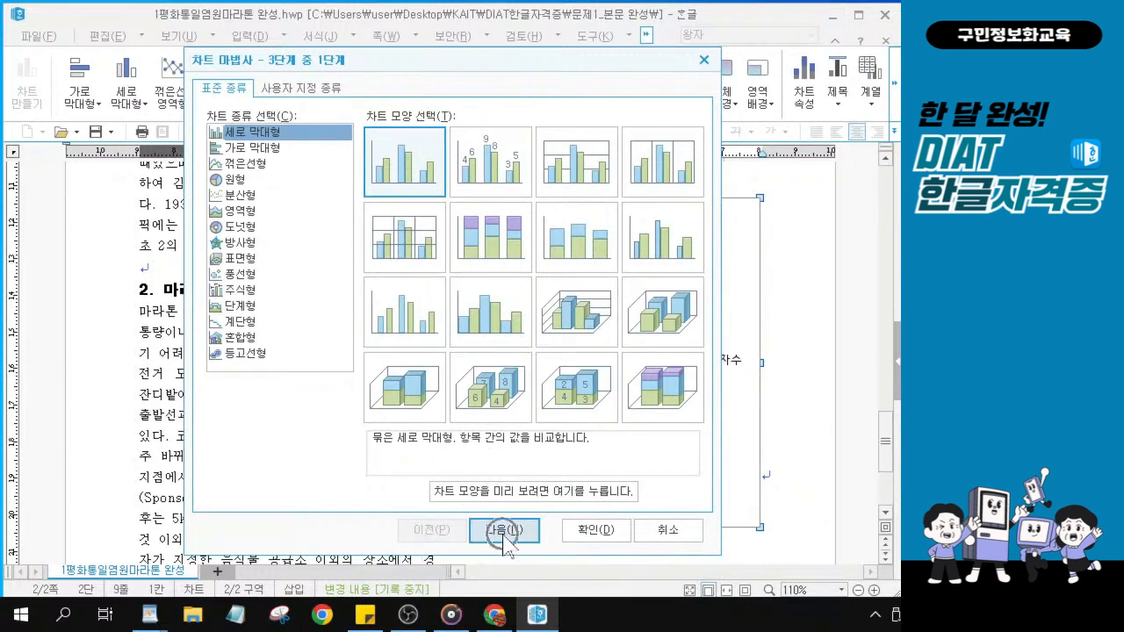
click(505, 538)
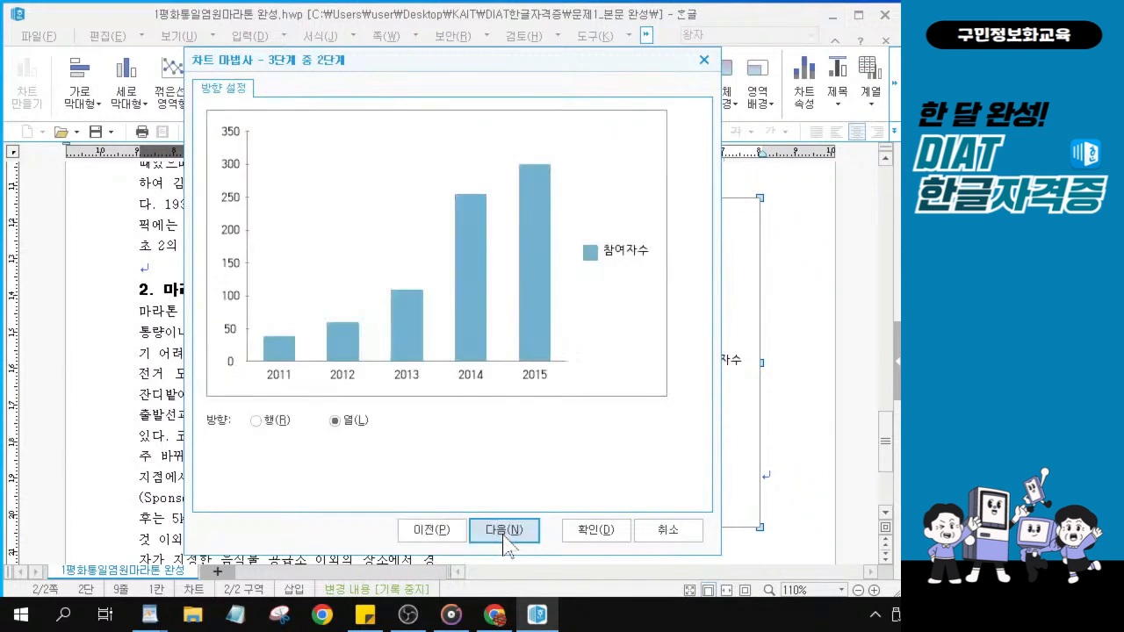
Keep the chart's data direction as 열 and proceed to the wizard's final stage.
click(289, 384)
click(348, 373)
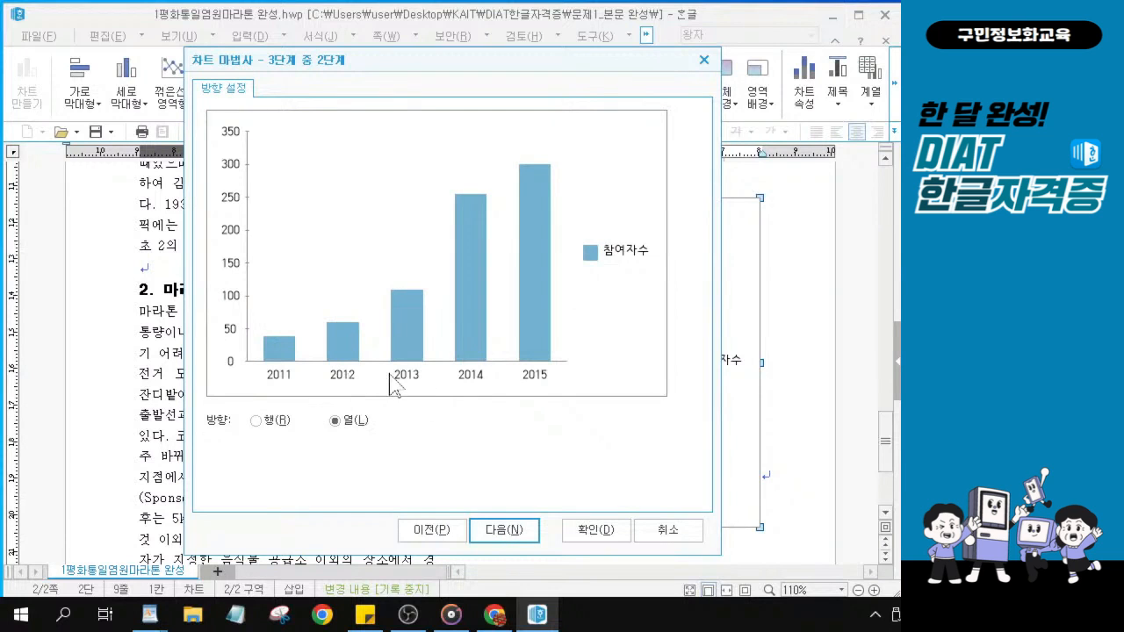
click(392, 374)
click(499, 531)
click(254, 421)
click(417, 373)
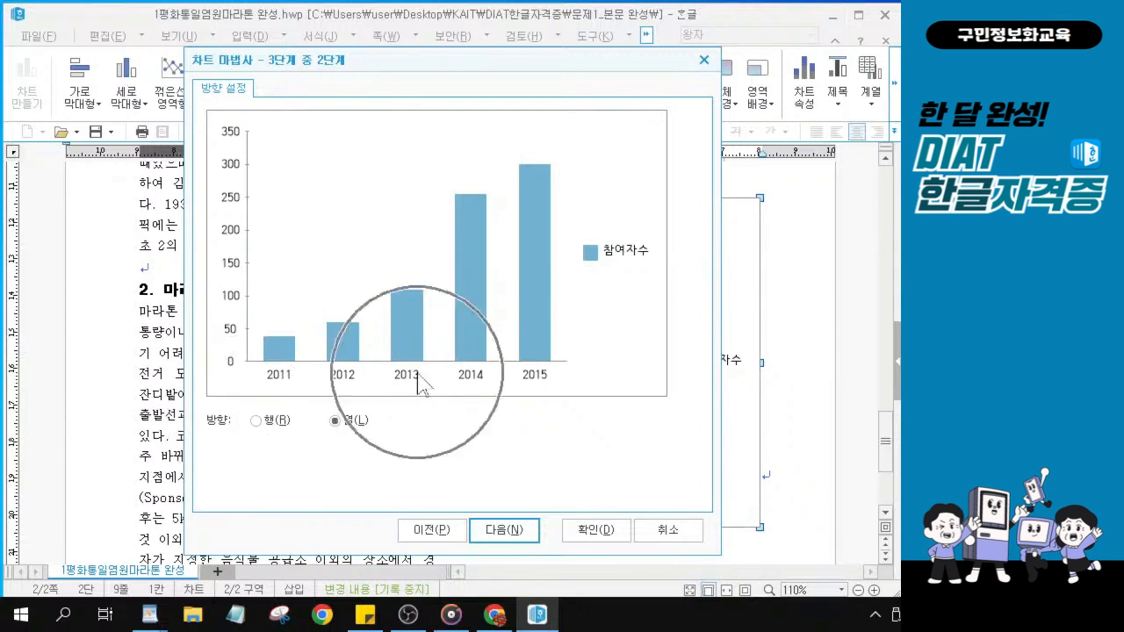
click(514, 537)
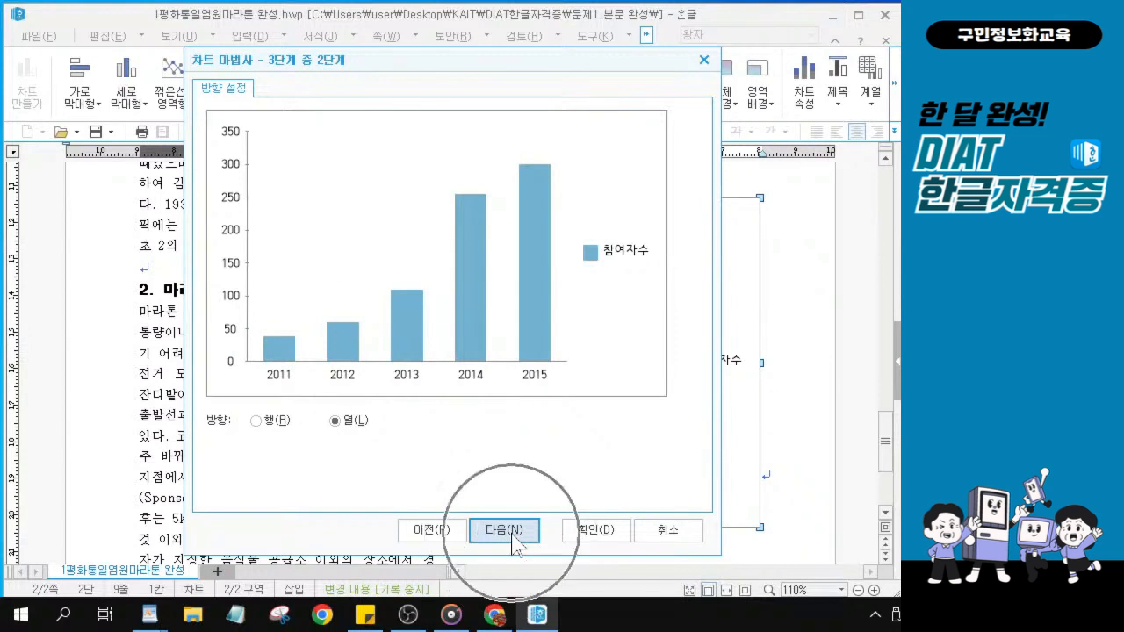
click(513, 534)
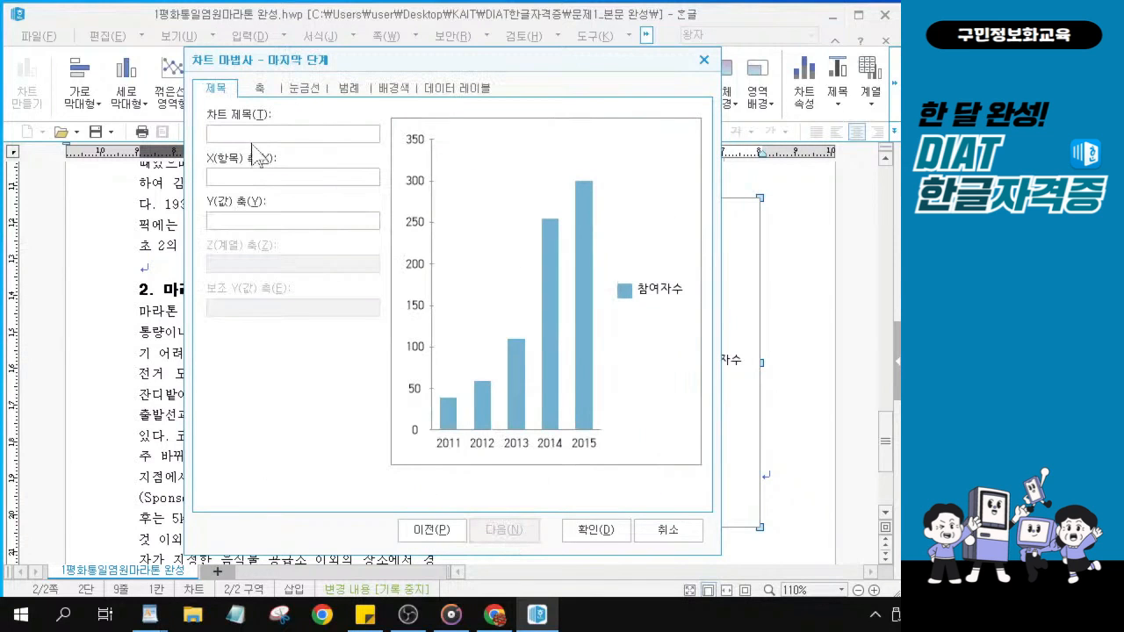
Enter "마라톤 참여자 수 (단위 :천)" as the chart title.
click(248, 132)
text(마라톤 참여자 수)
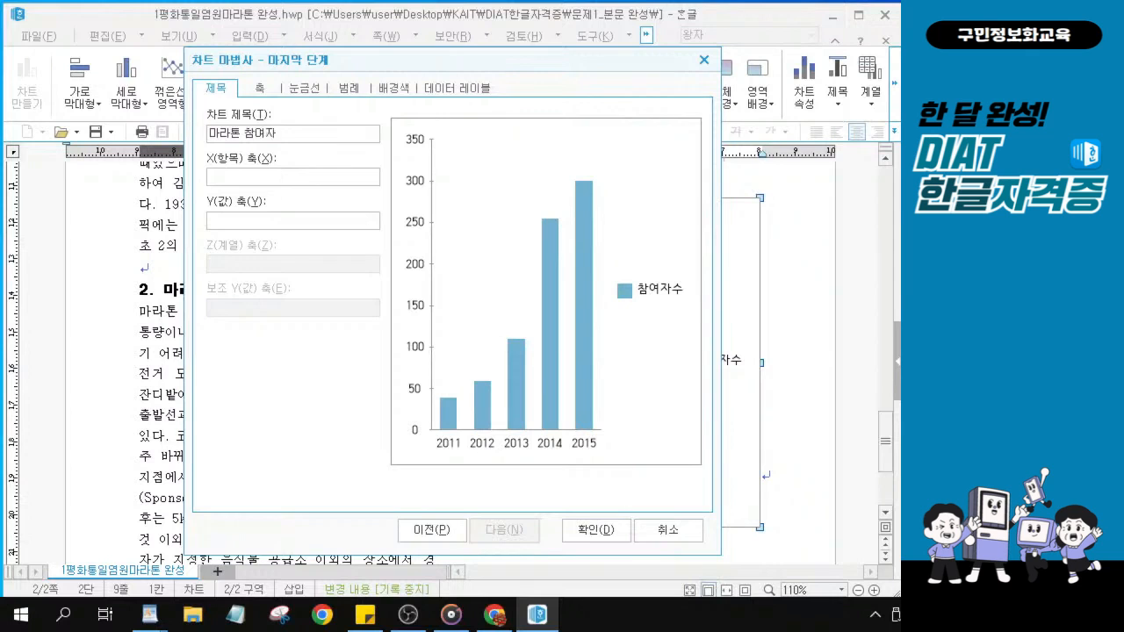
text((단위 :천))
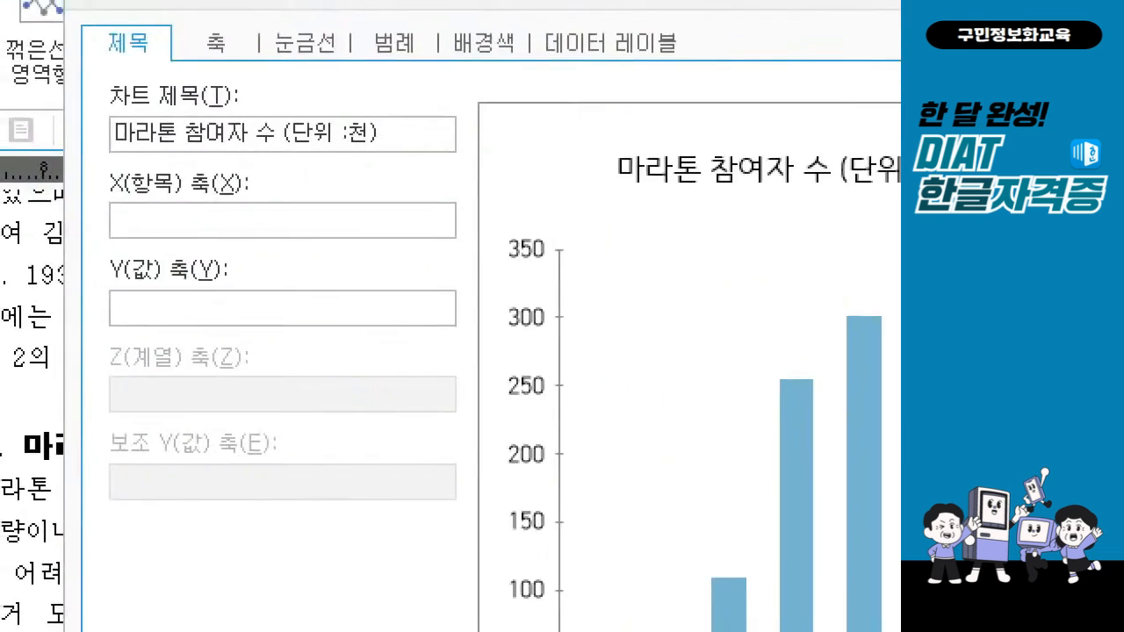
mouse_move(46, 116)
mouse_down()
mouse_move(90, 236)
mouse_move(727, 242)
mouse_up()
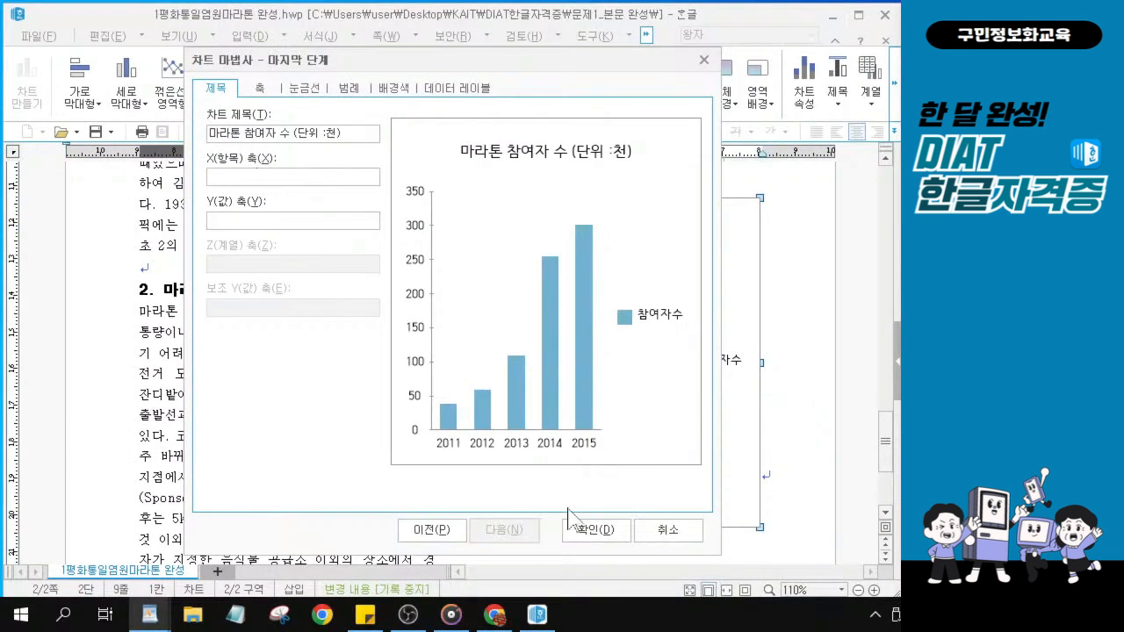
Review the legend's display and placement options against its position in the chart preview.
click(353, 92)
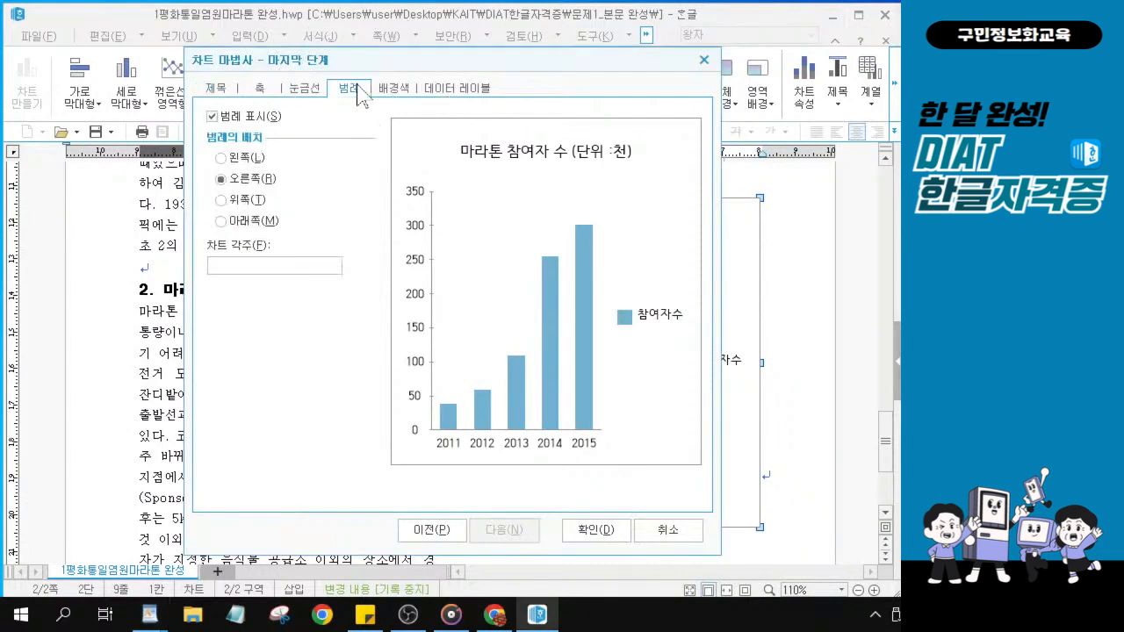
key(ctrl)
key(ctrl)
key(ctrl)
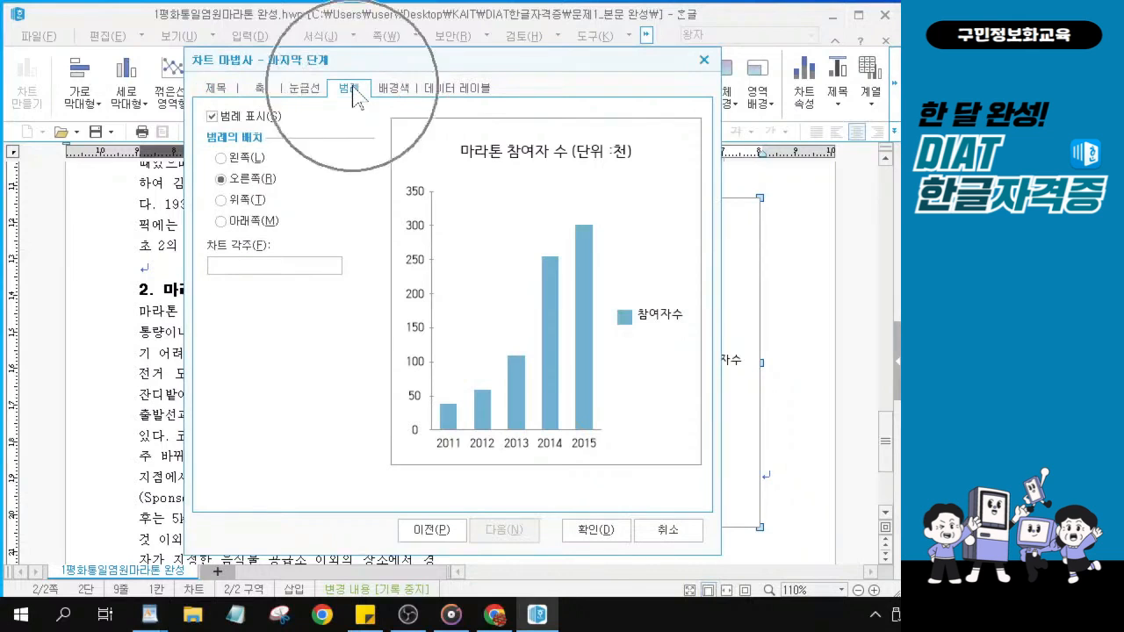
key(ctrl)
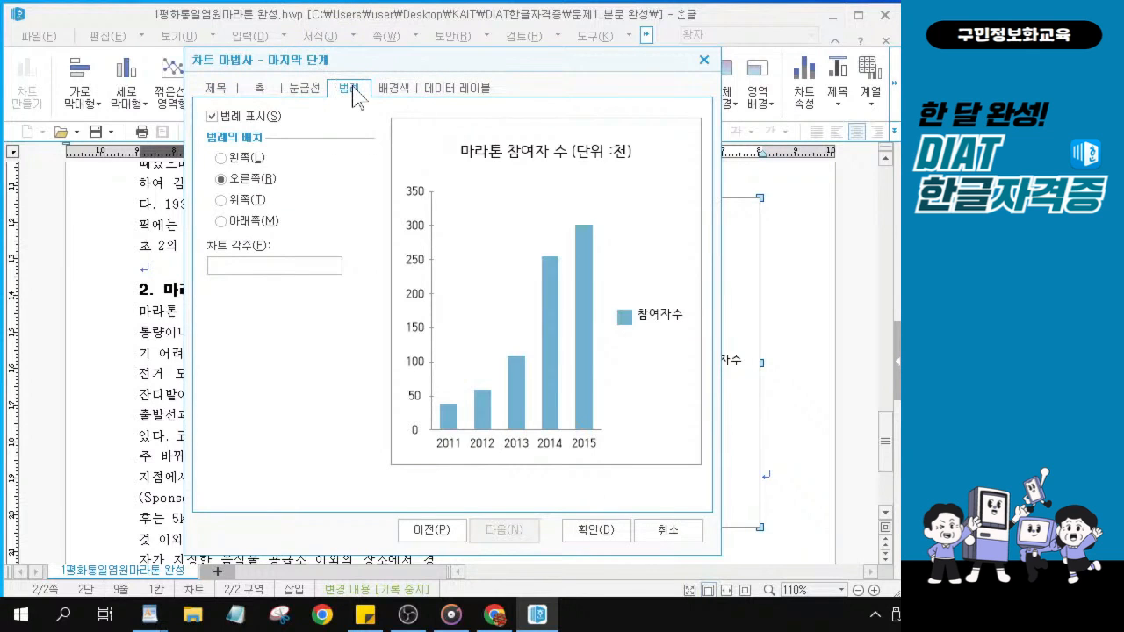
key(ctrl)
key(ctrl)
key(ctrl)
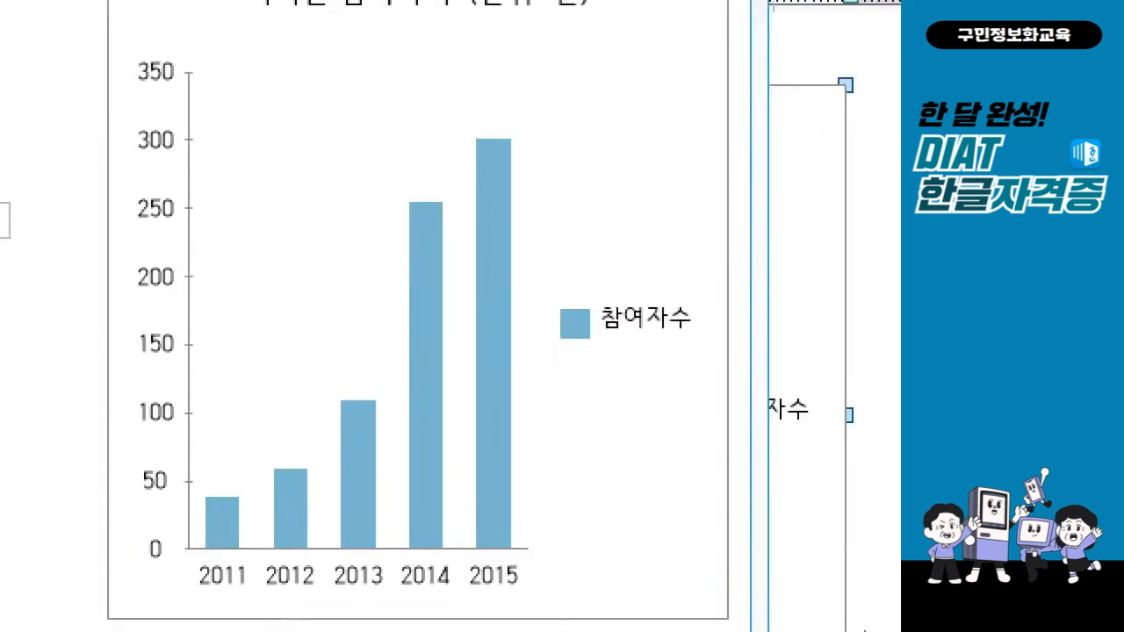
click(596, 294)
mouse_move(581, 286)
mouse_down()
mouse_move(775, 384)
mouse_move(760, 383)
mouse_up()
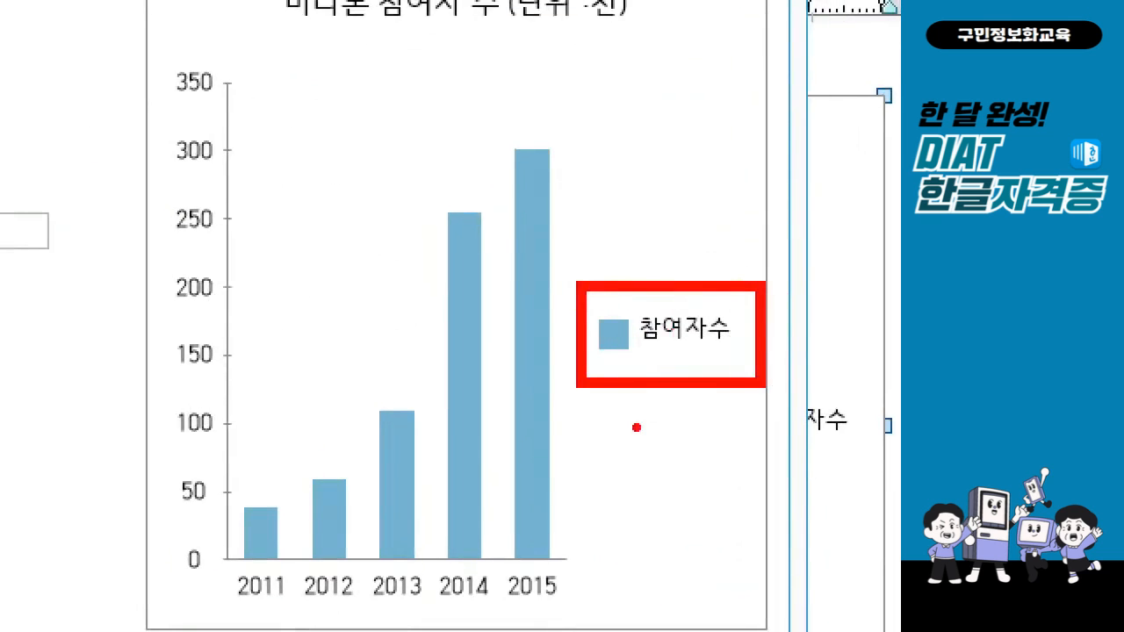
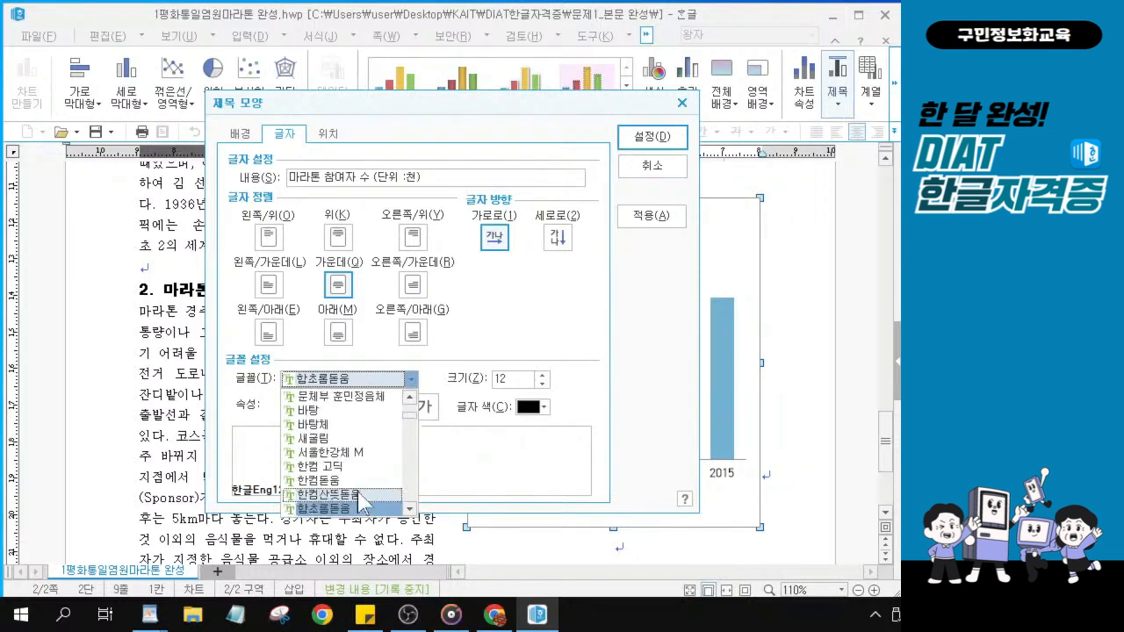
Set the chart title's font to 돋움체.
scroll(360, 496, down, 10)
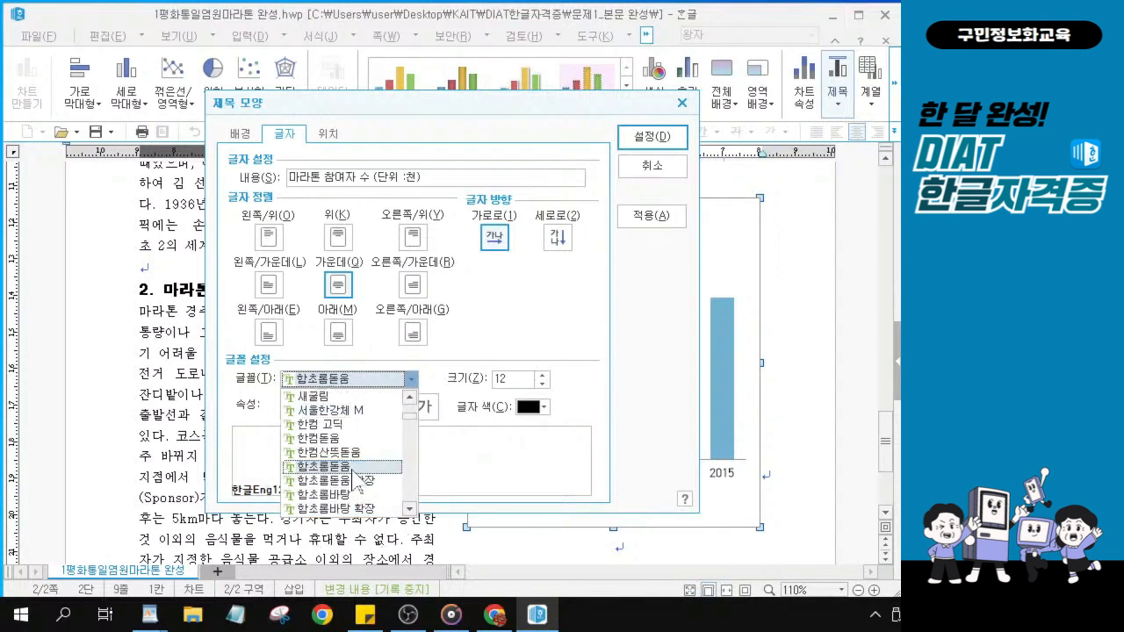
scroll(356, 479, up, 2)
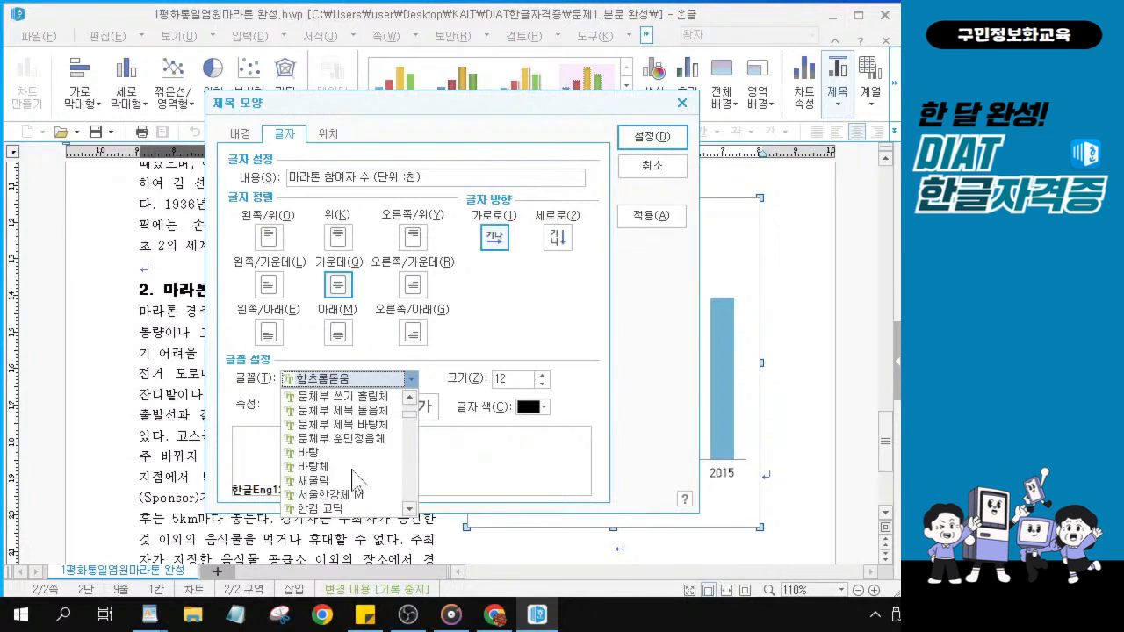
scroll(356, 474, up, 4)
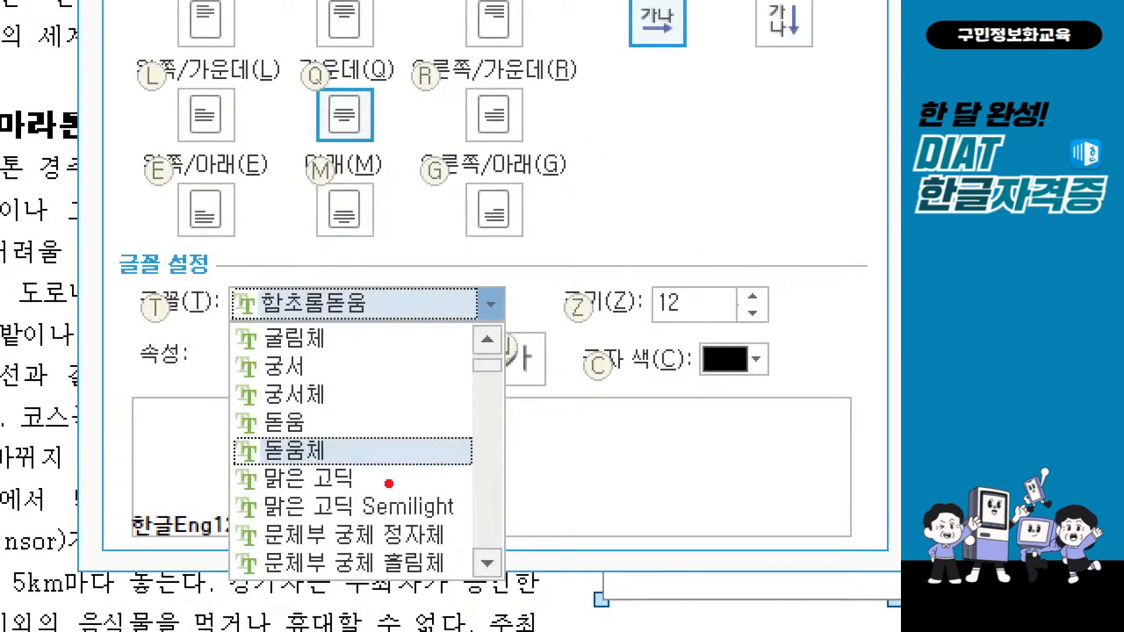
mouse_move(480, 540)
mouse_down()
mouse_move(474, 502)
mouse_move(442, 534)
mouse_move(505, 522)
mouse_up()
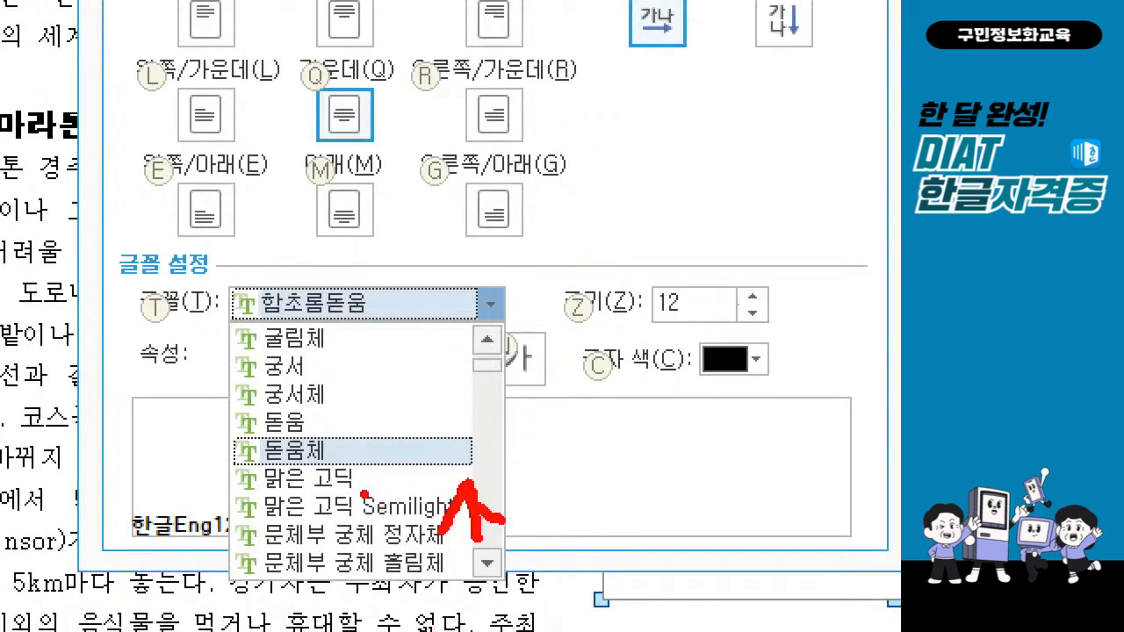
drag(214, 412, 393, 507)
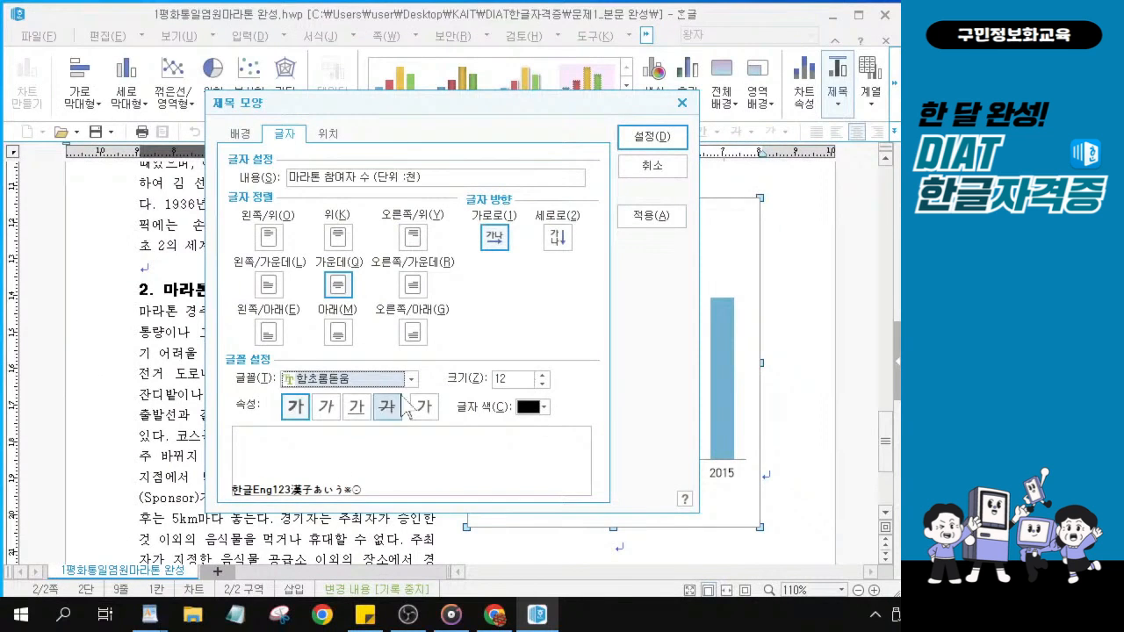
click(490, 303)
scroll(369, 452, up, 4)
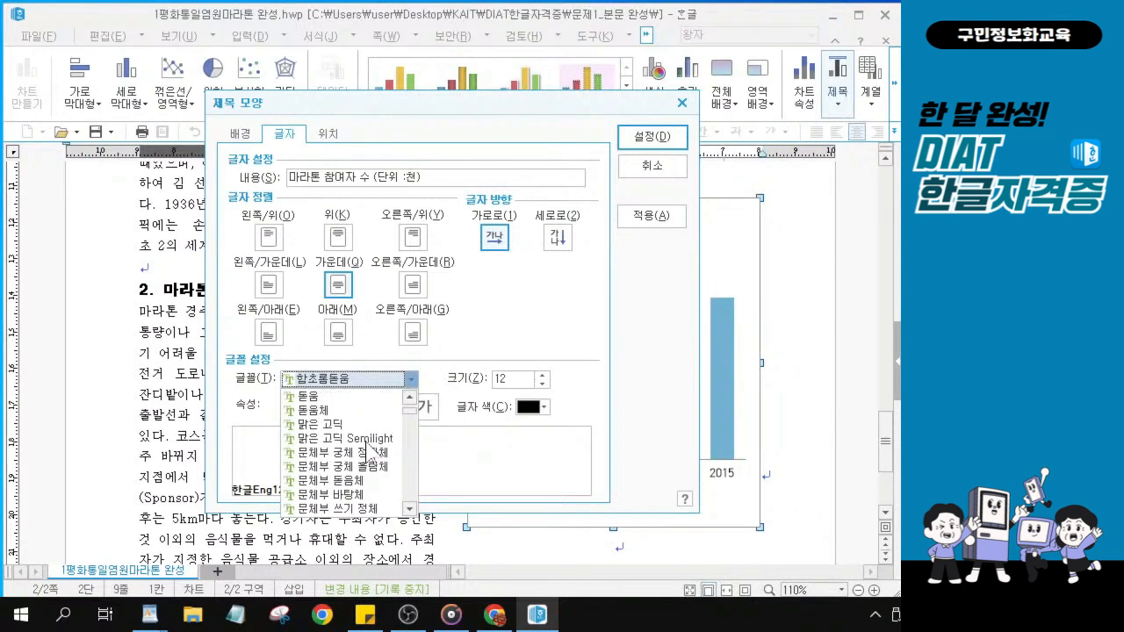
click(338, 410)
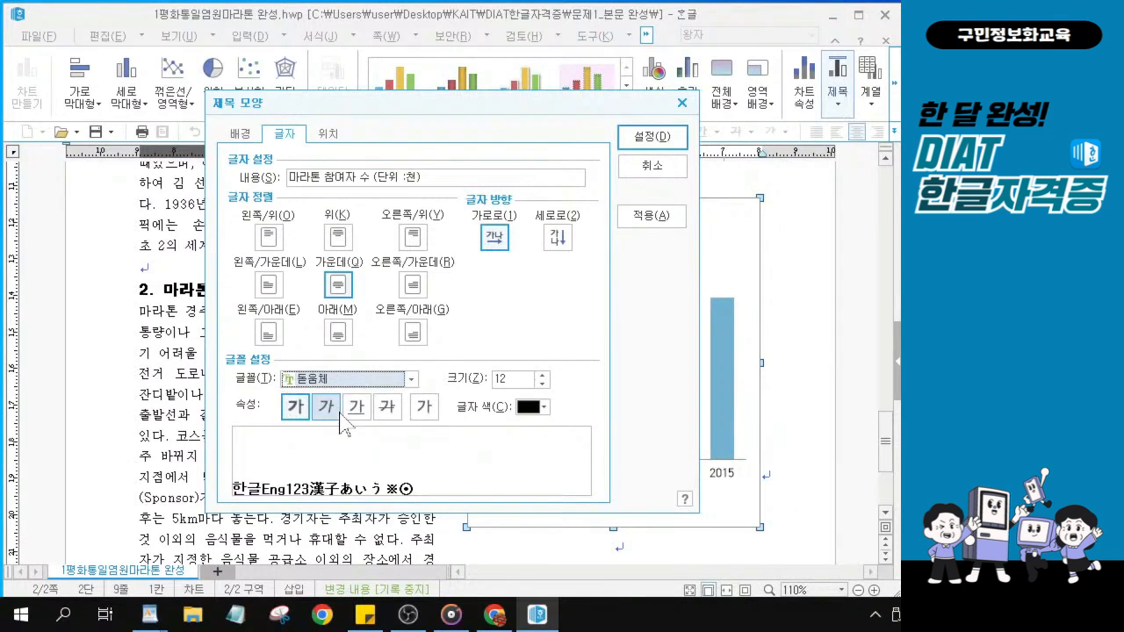
Keep the chart title bold at 12 pt and apply the title's text formatting.
click(295, 406)
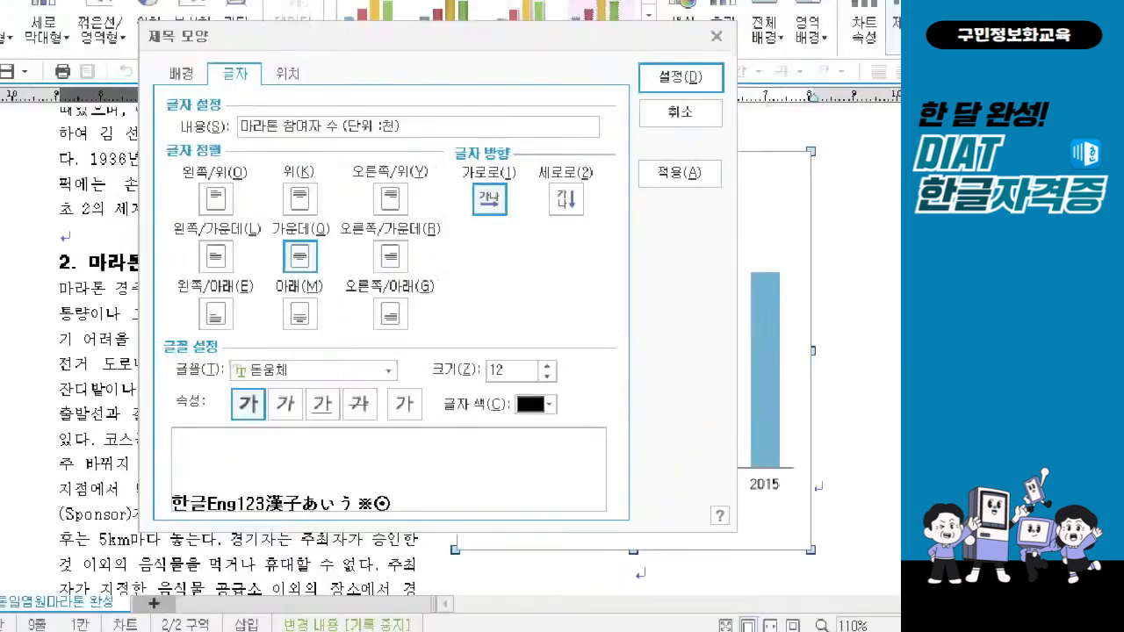
click(445, 394)
mouse_move(228, 347)
mouse_down()
mouse_move(358, 389)
mouse_move(597, 392)
mouse_up()
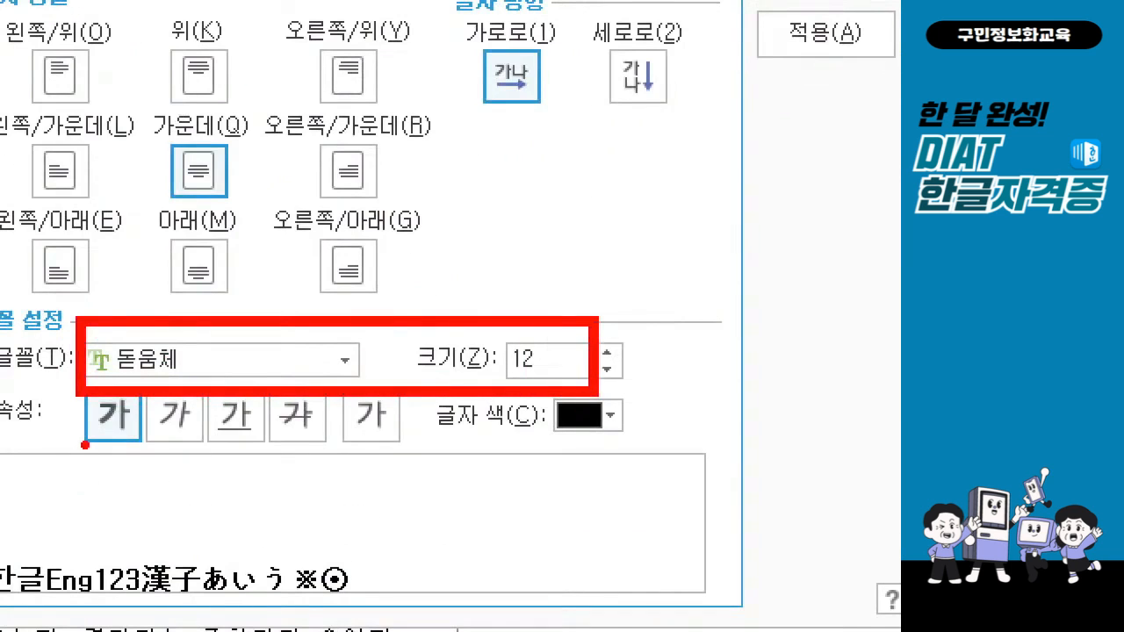
drag(72, 379, 156, 472)
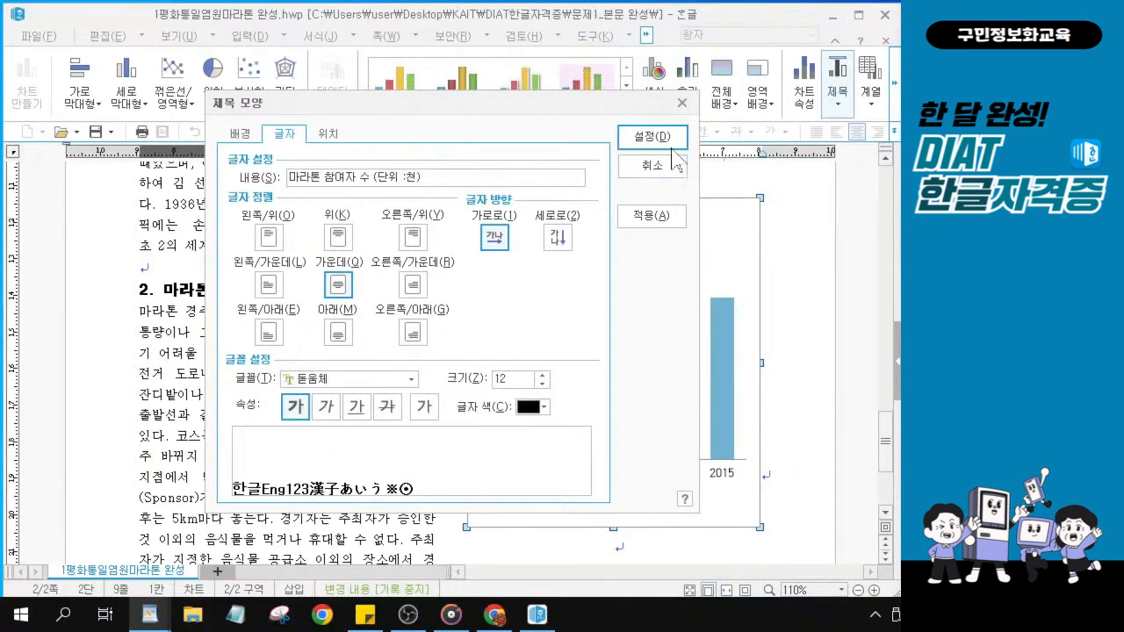
click(657, 139)
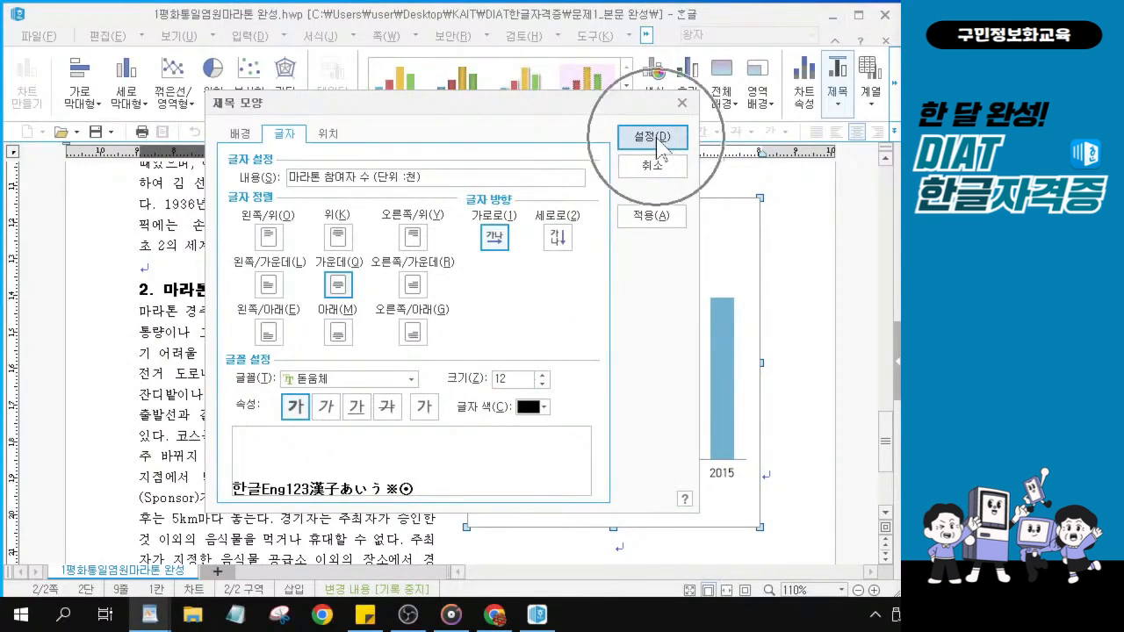
click(657, 138)
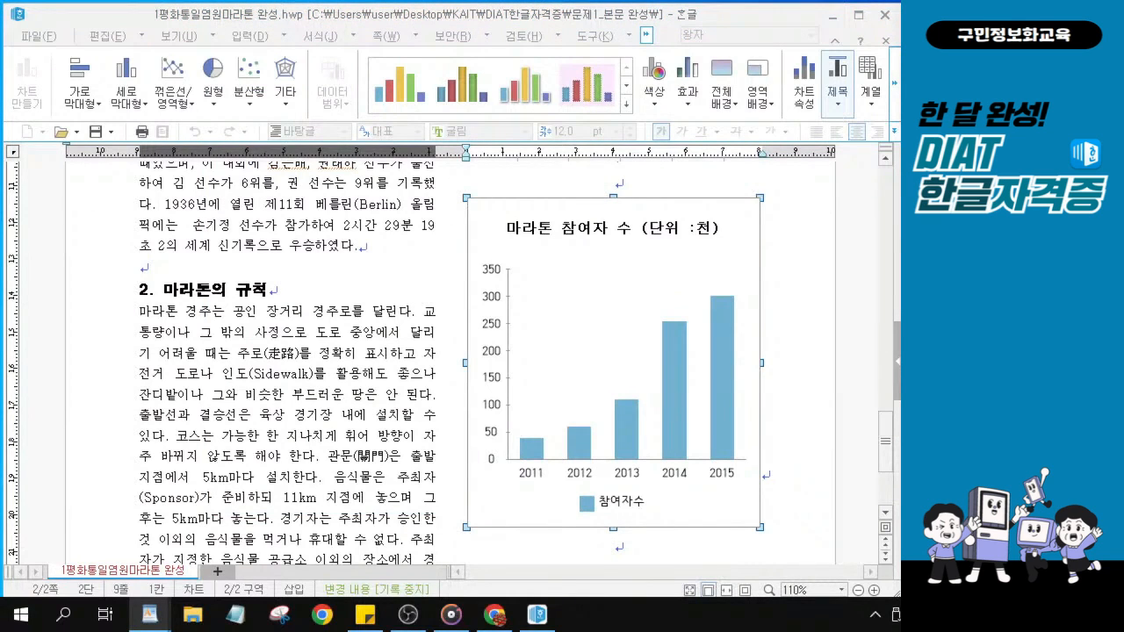
Open the label text settings for the chart's vertical value axis.
click(491, 404)
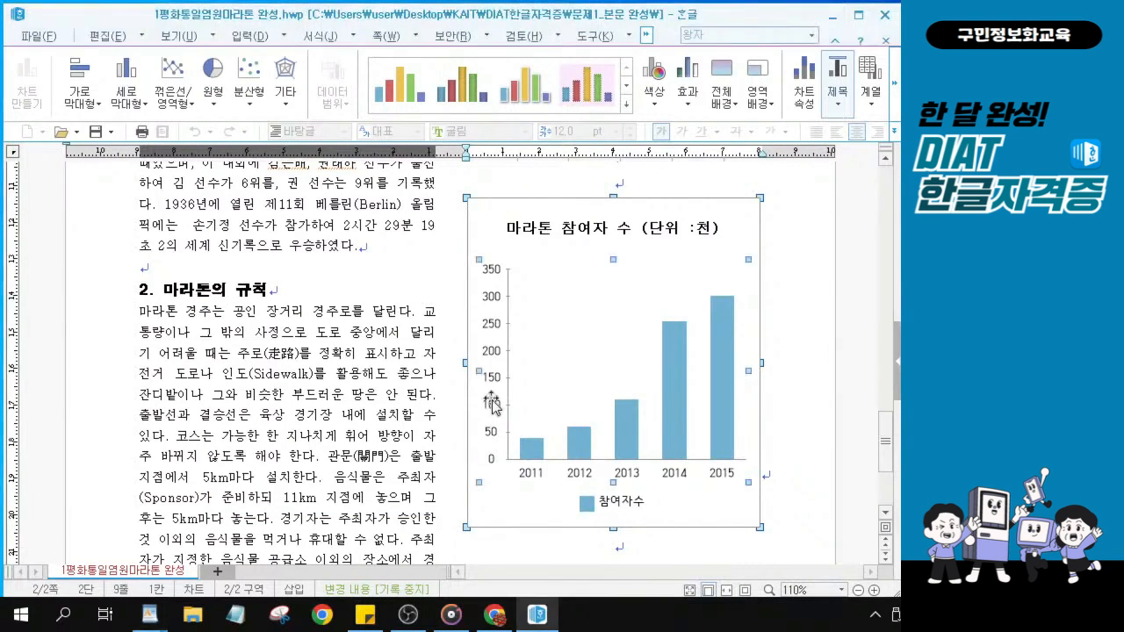
click(489, 386)
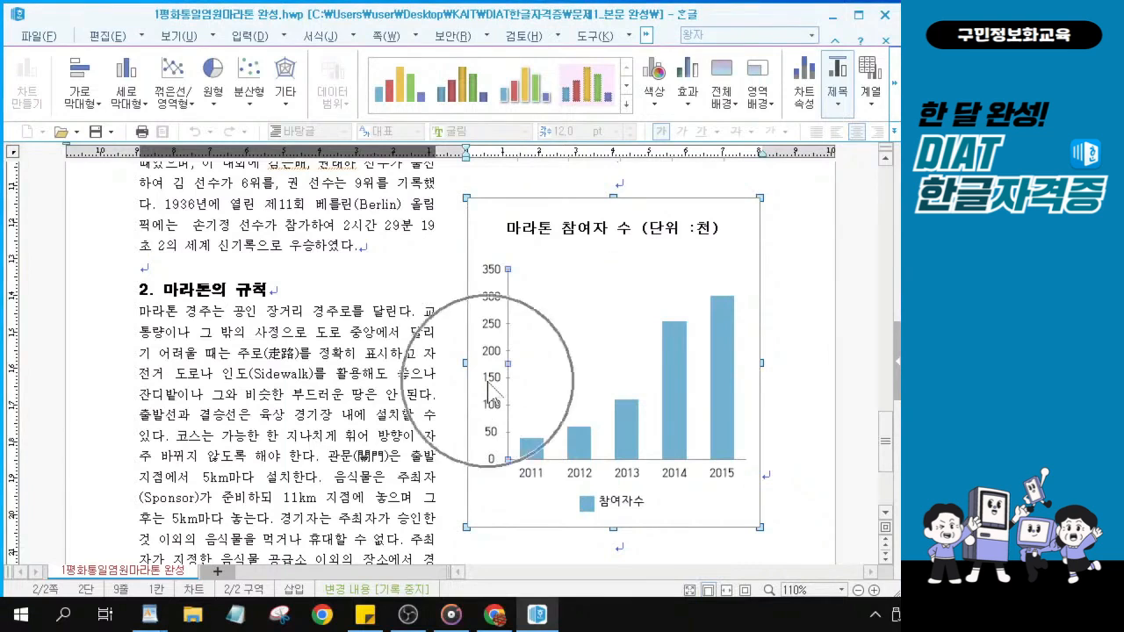
click(494, 392)
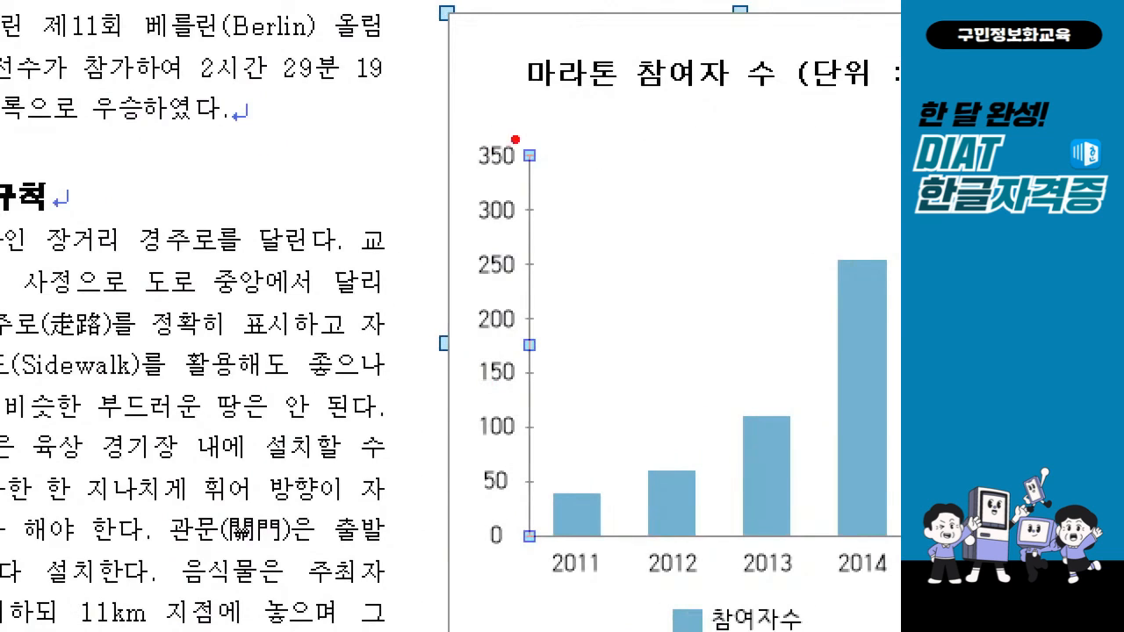
drag(482, 306, 525, 268)
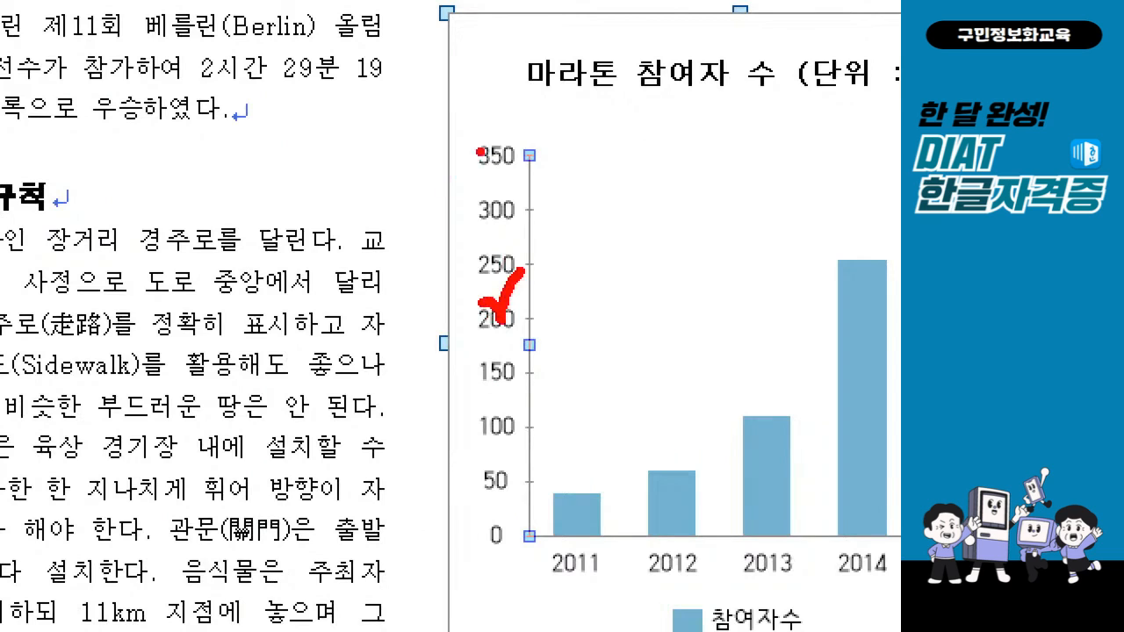
mouse_move(496, 125)
mouse_down()
mouse_move(501, 314)
mouse_move(559, 607)
mouse_up()
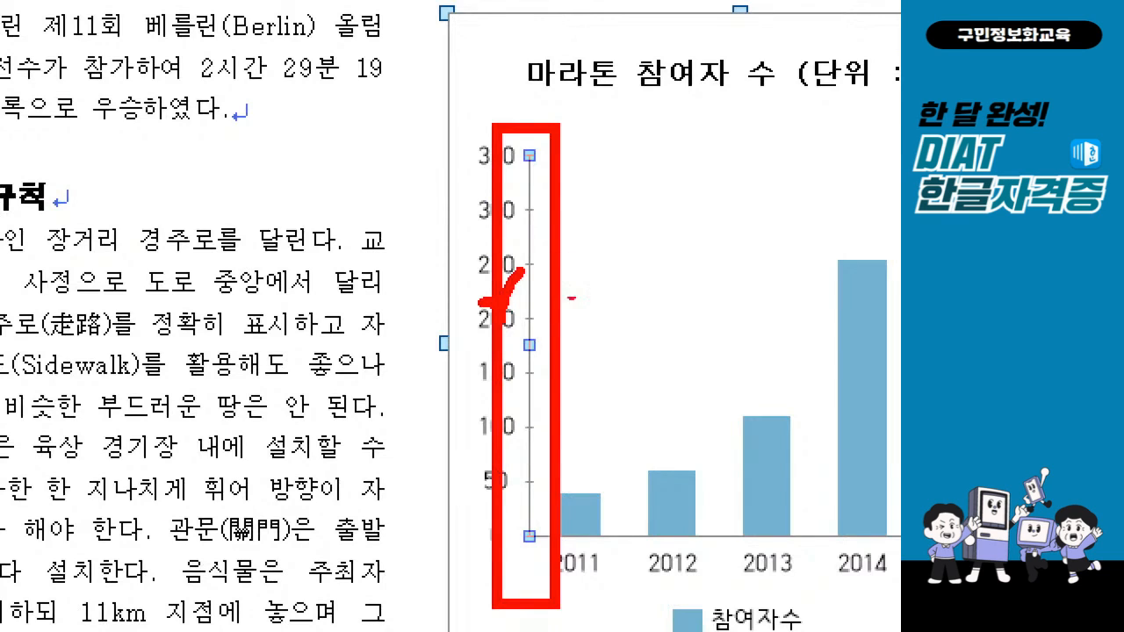
key(Escape)
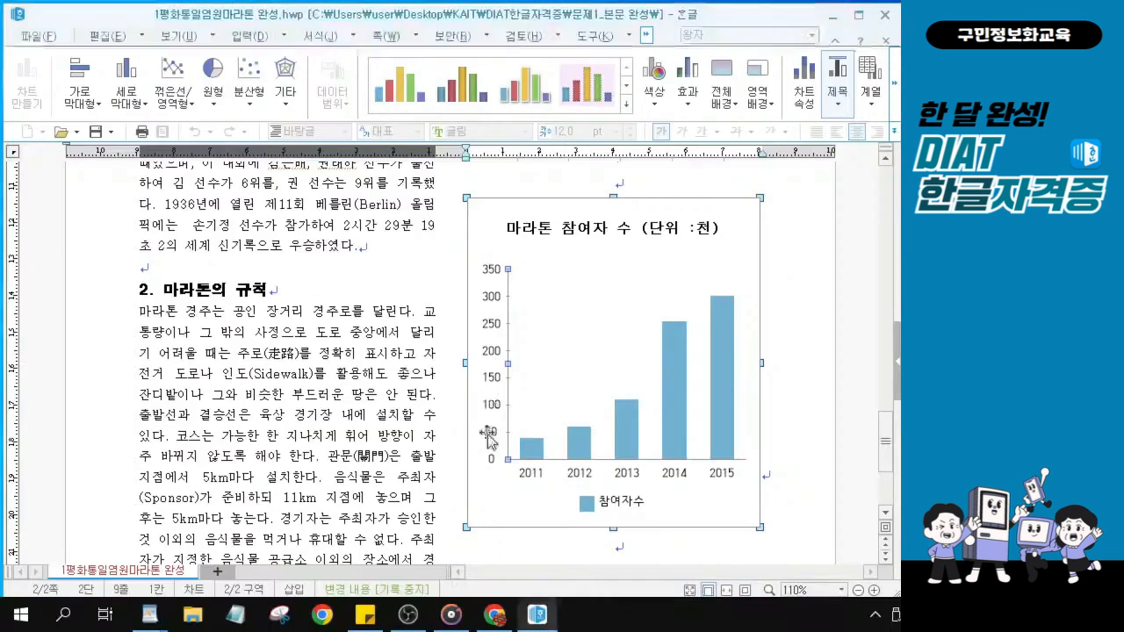
double_click(497, 349)
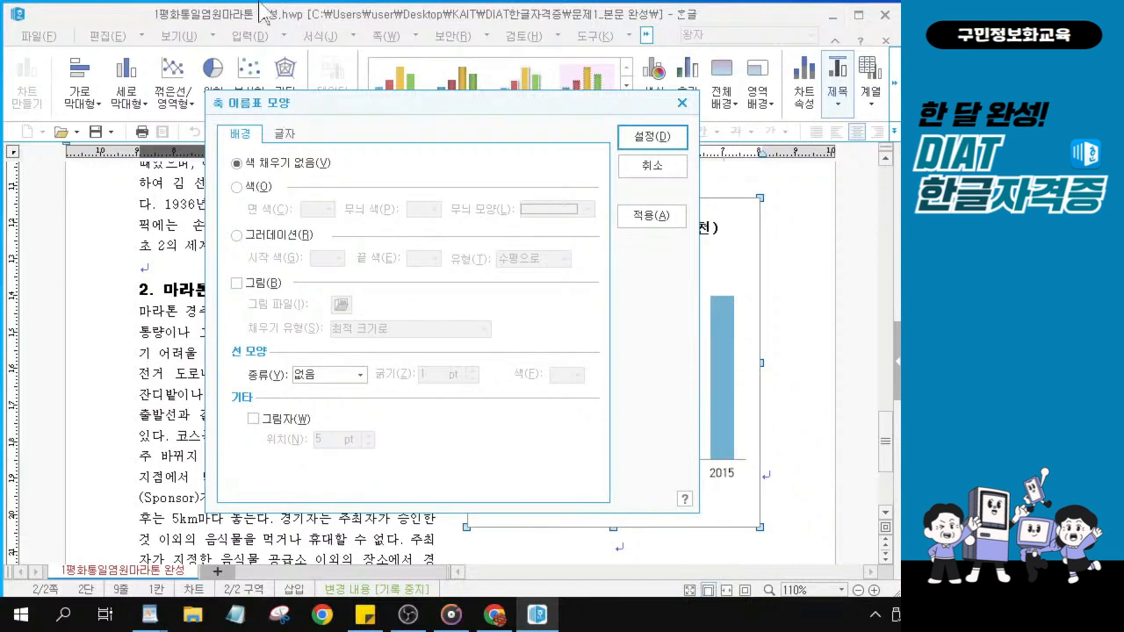
drag(325, 97, 400, 172)
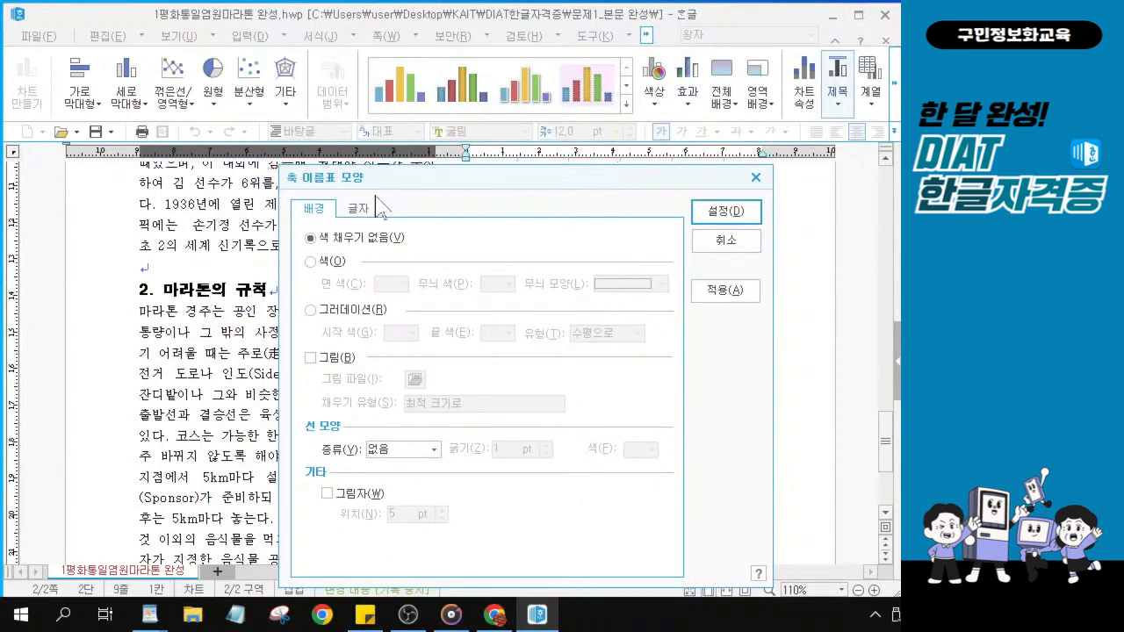
click(354, 211)
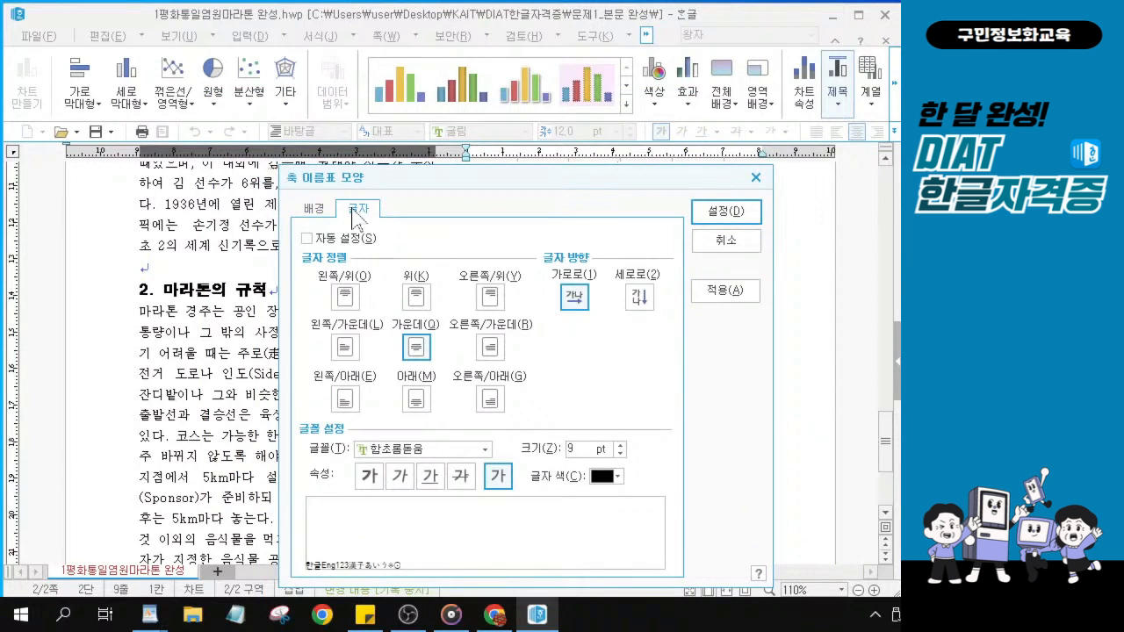
drag(416, 177, 394, 125)
key(ctrl)
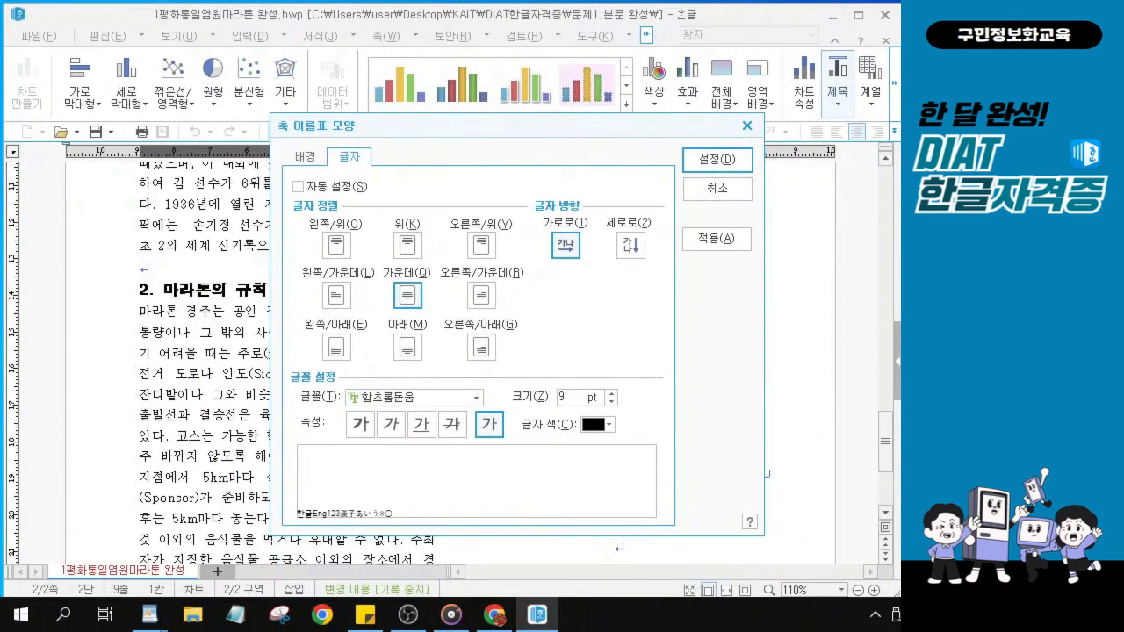
key(ctrl+2)
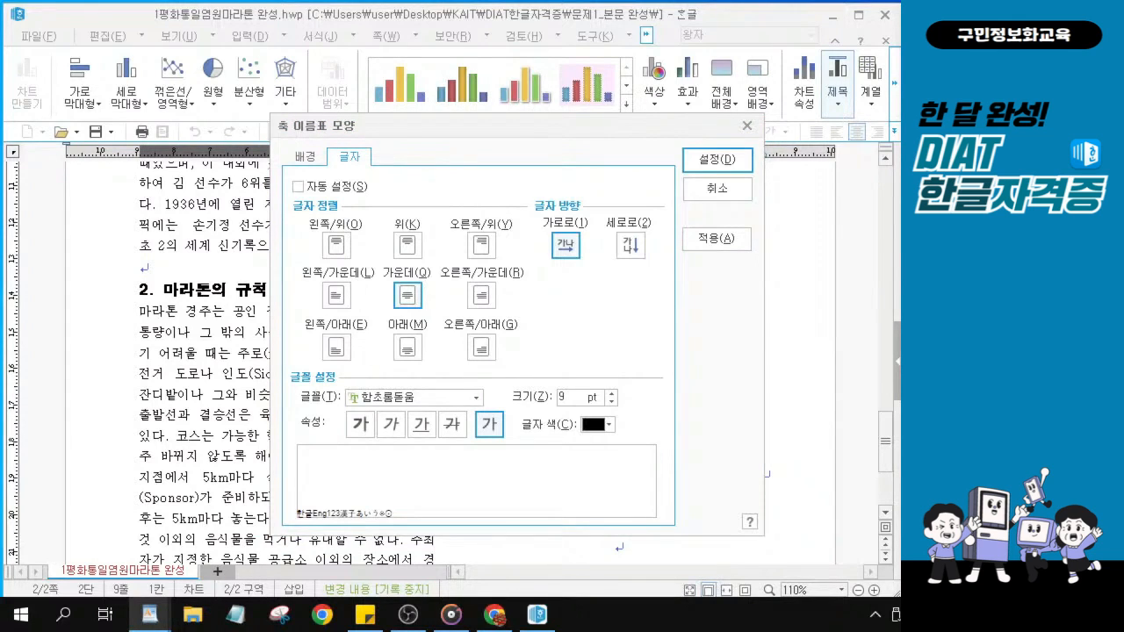
Format the vertical axis labels in 궁서체 italic, keep the size at 9 pt, and apply the settings.
click(479, 398)
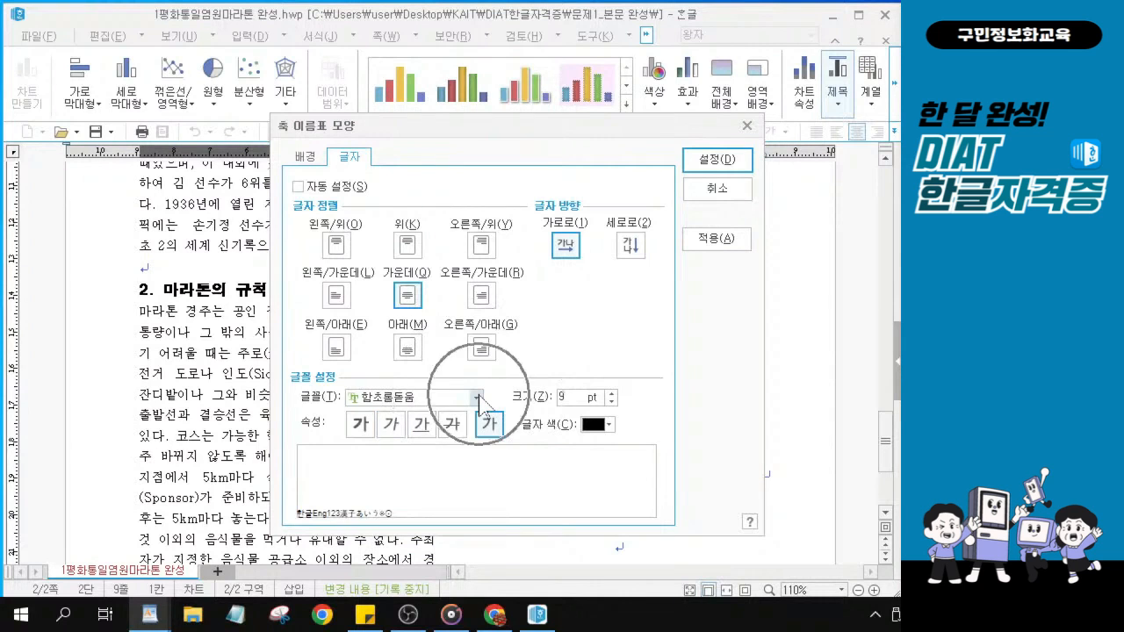
scroll(413, 492, up, 3)
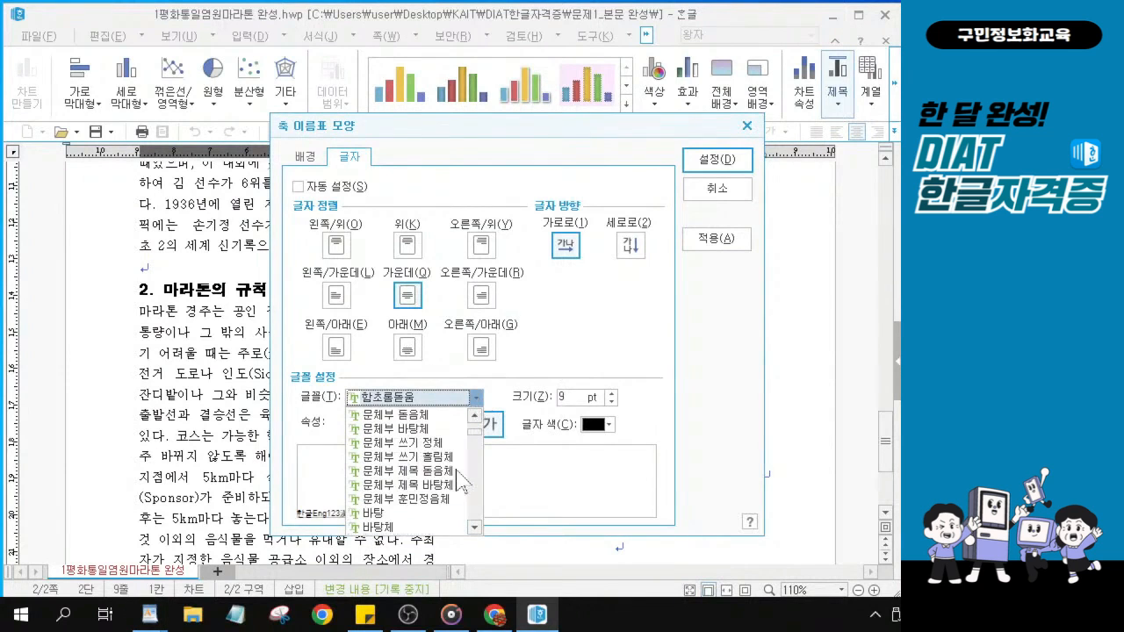
scroll(439, 519, up, 1)
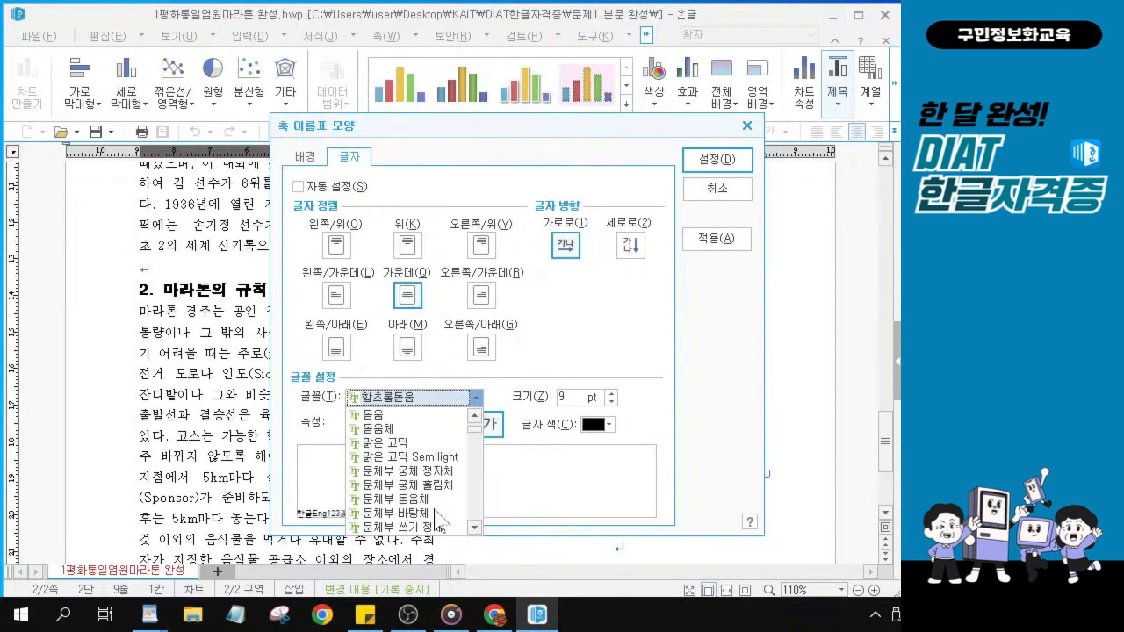
scroll(422, 492, up, 2)
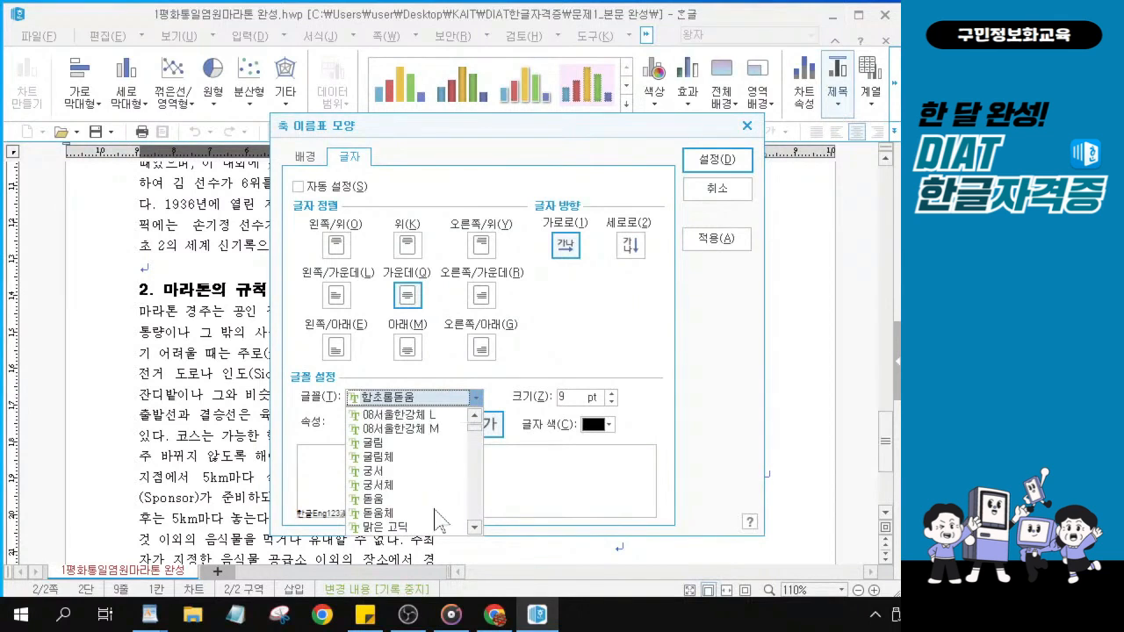
click(406, 493)
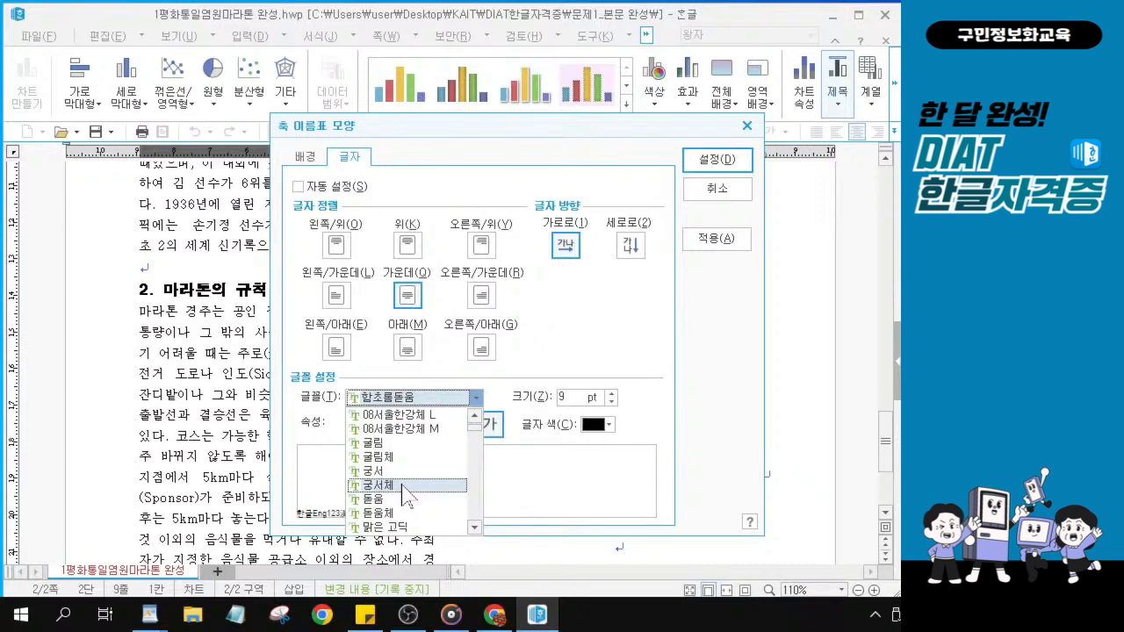
click(406, 485)
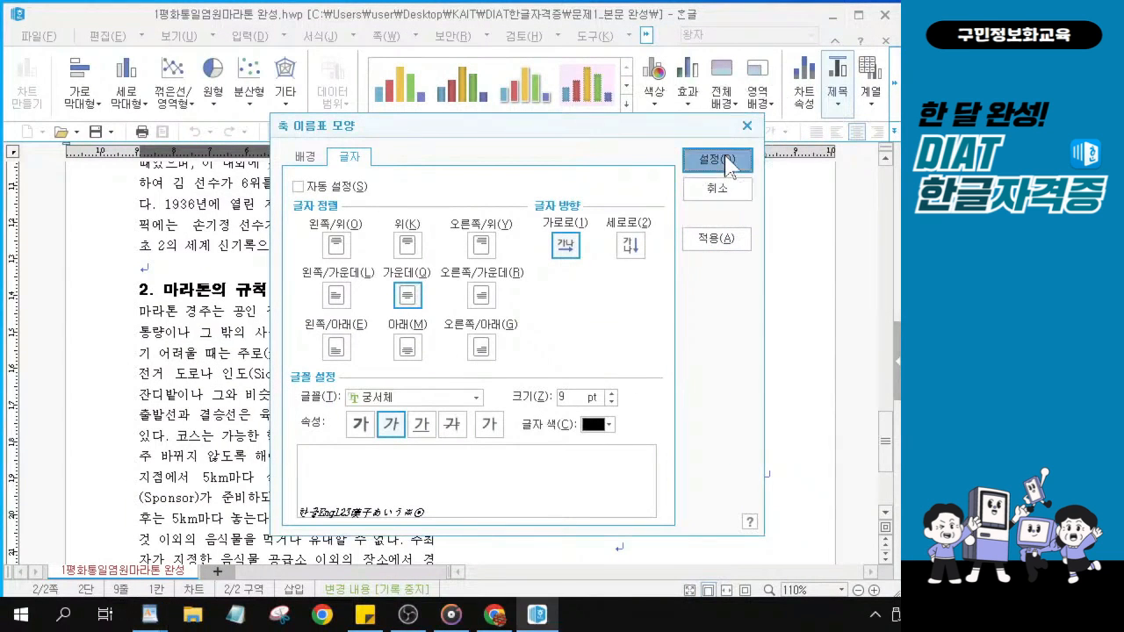
click(731, 160)
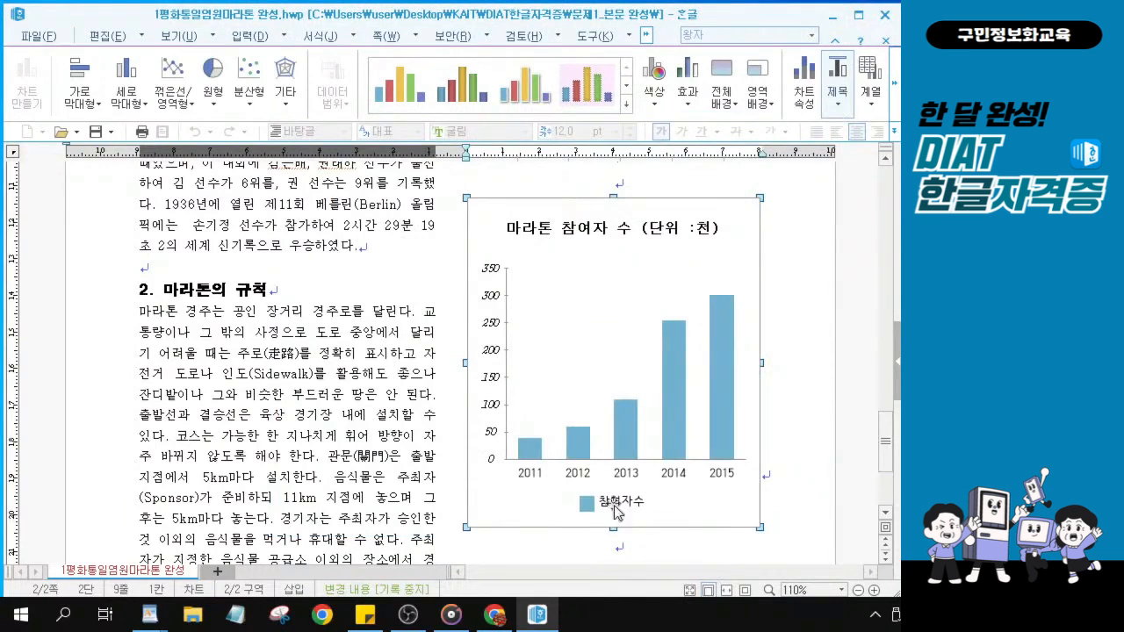
Open the label text settings for the chart's horizontal year axis.
double_click(572, 478)
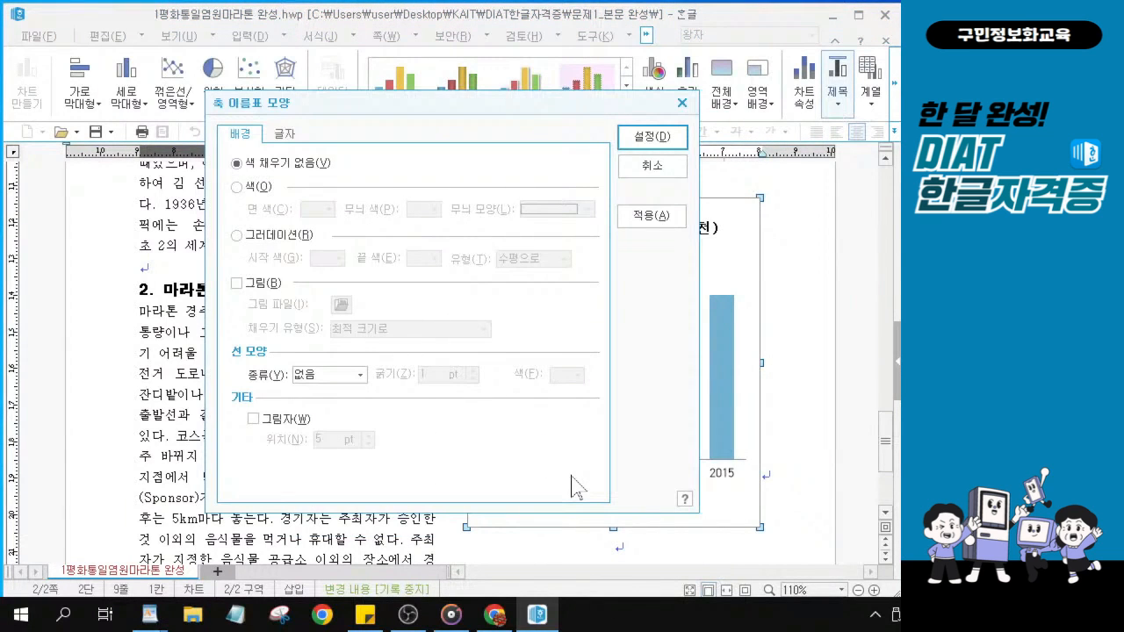
drag(533, 105, 306, 45)
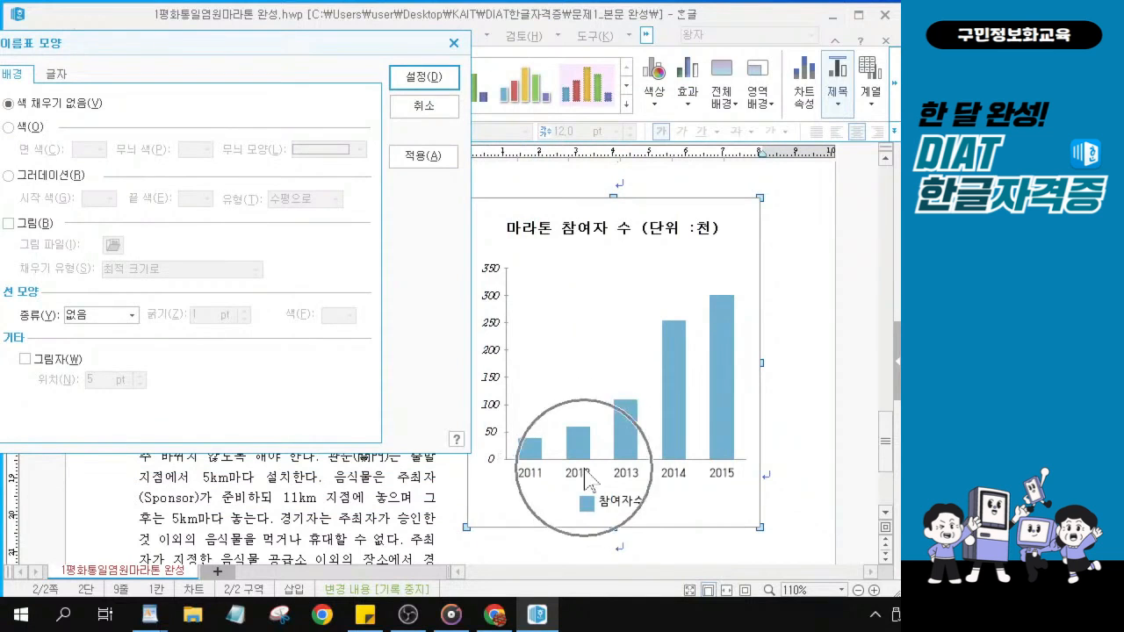
key(ctrl)
key(ctrl)
key(ctrl)
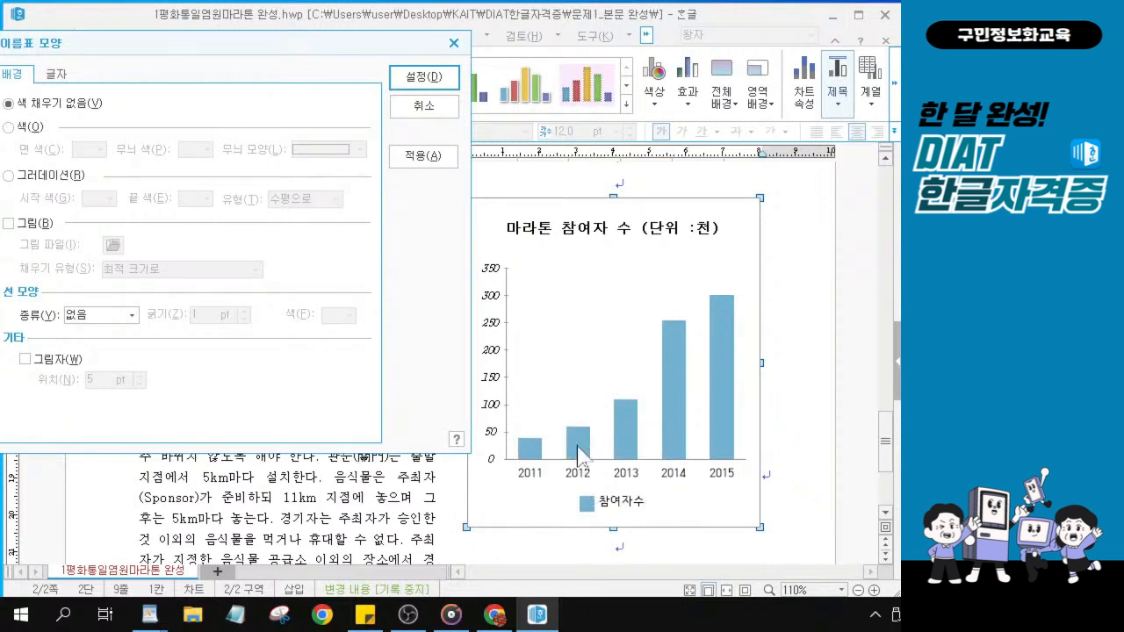
drag(233, 42, 538, 84)
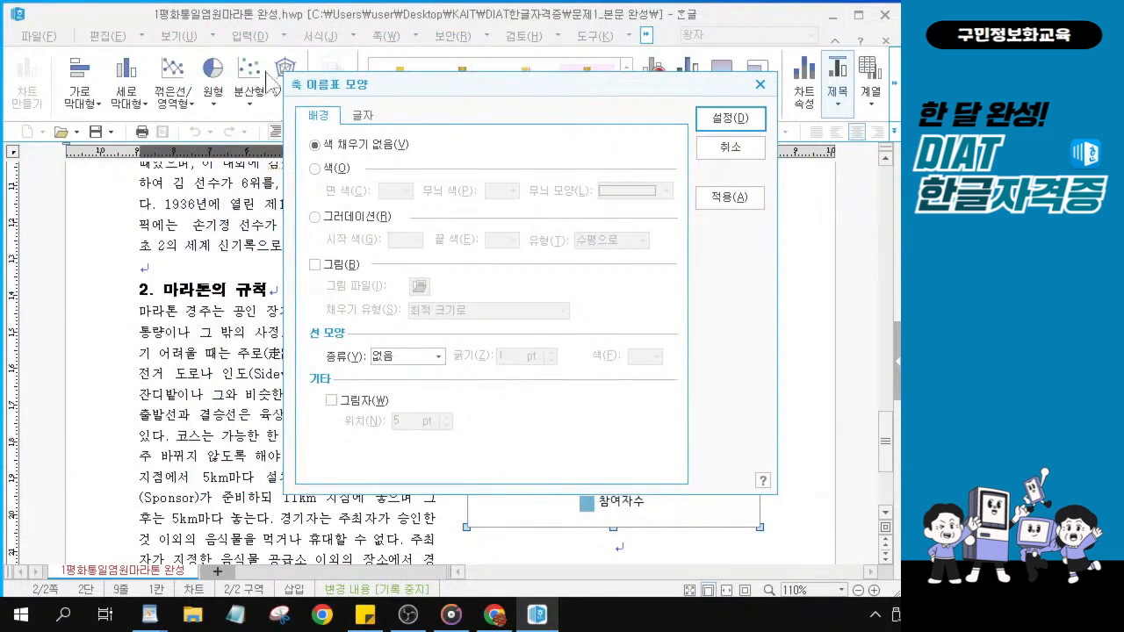
key(ctrl)
key(ctrl)
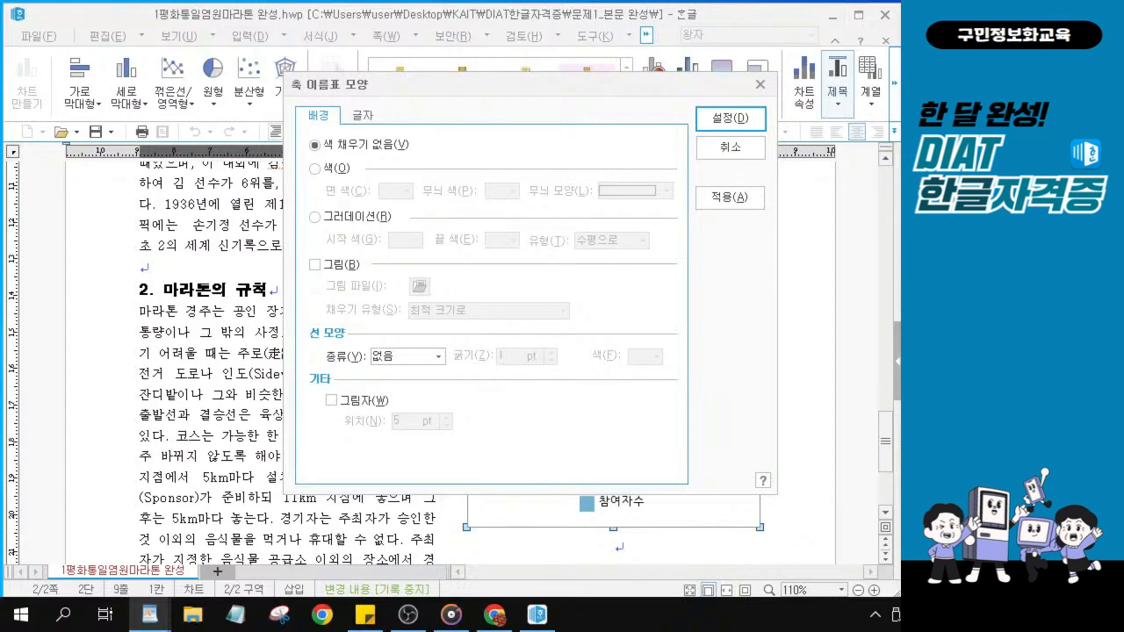
click(373, 122)
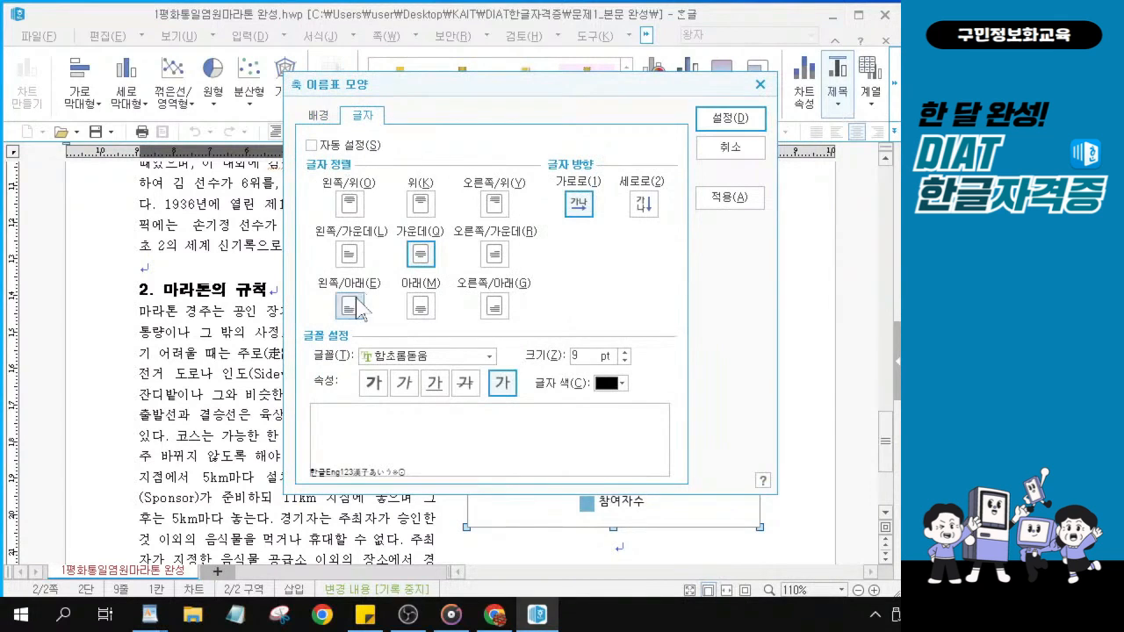
Format the horizontal axis labels in 궁서체 italic and apply the settings.
click(488, 357)
scroll(420, 413, up, 5)
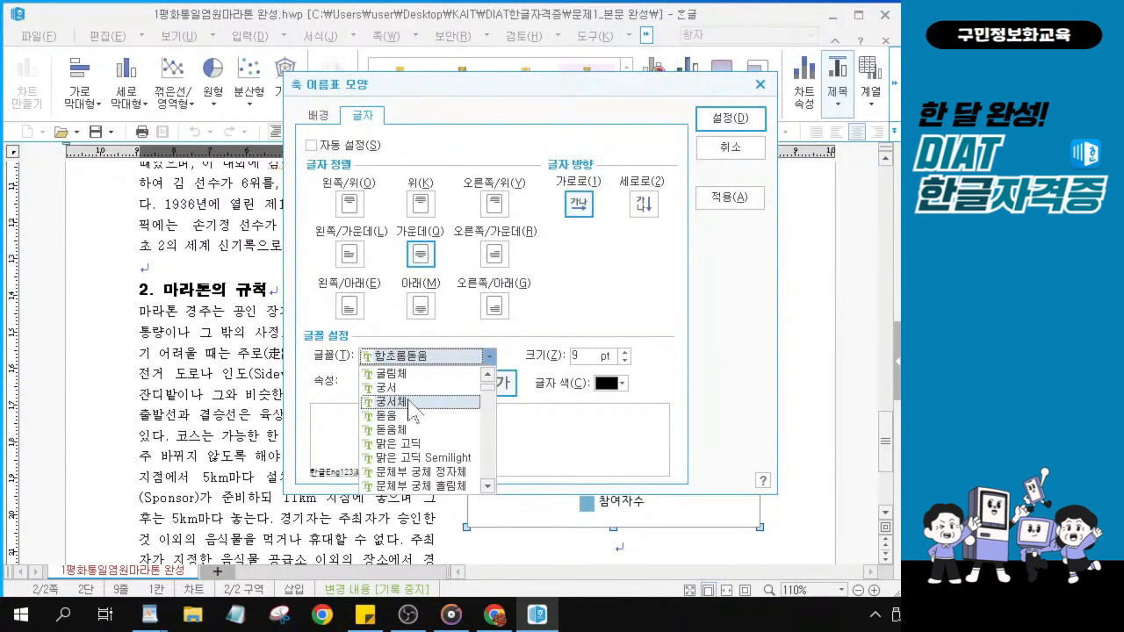
click(411, 402)
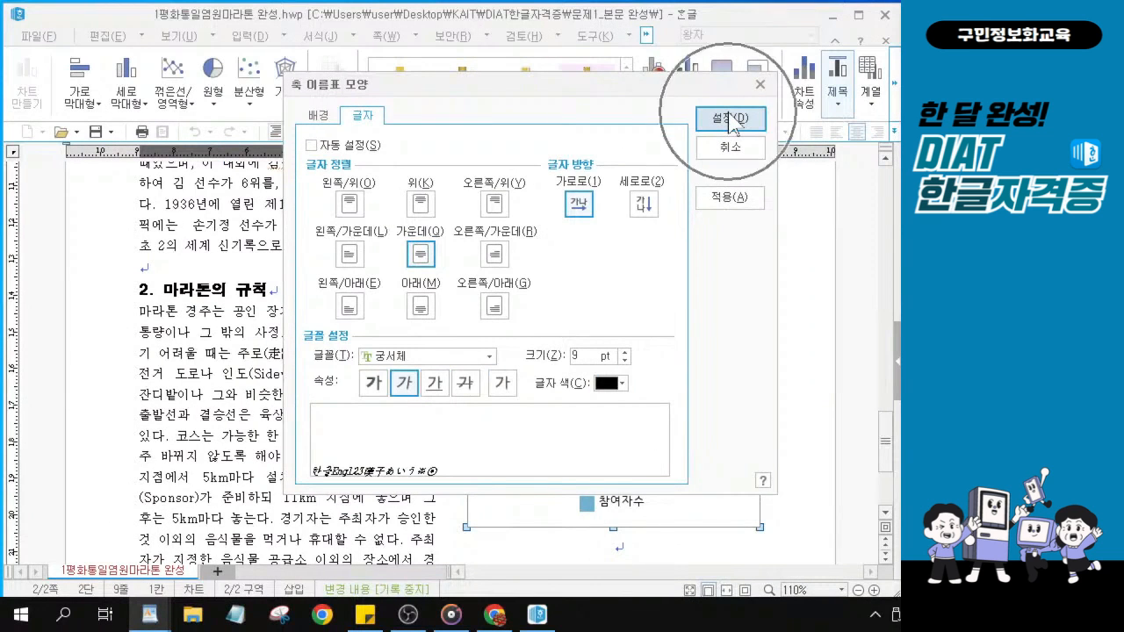
click(733, 123)
click(734, 123)
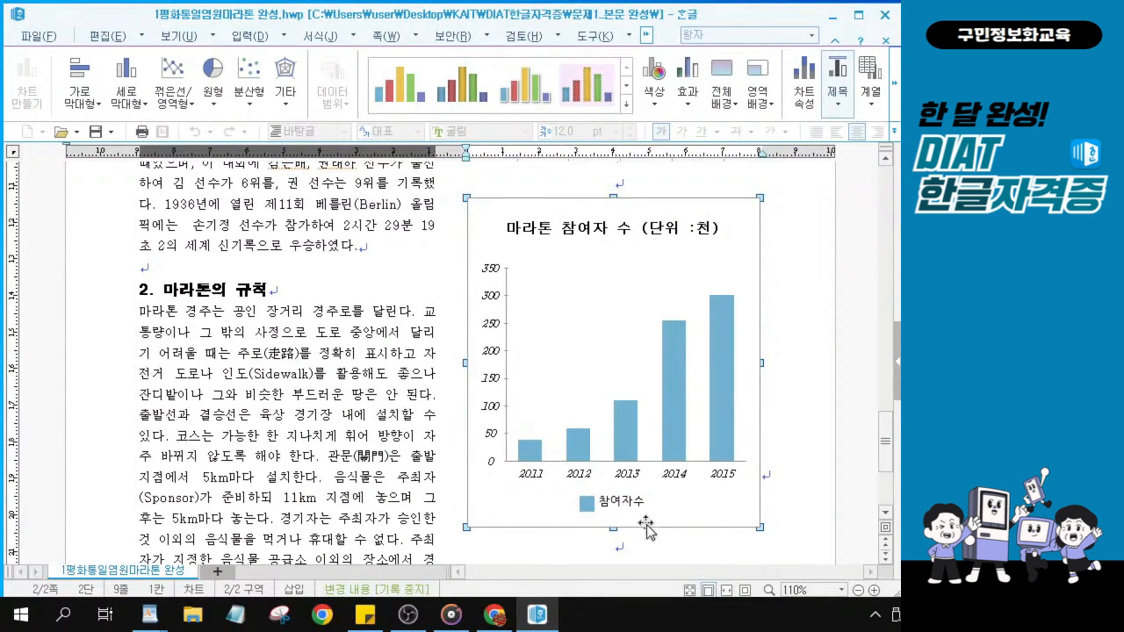
Open the text settings for the chart's 참여자수 legend.
click(620, 503)
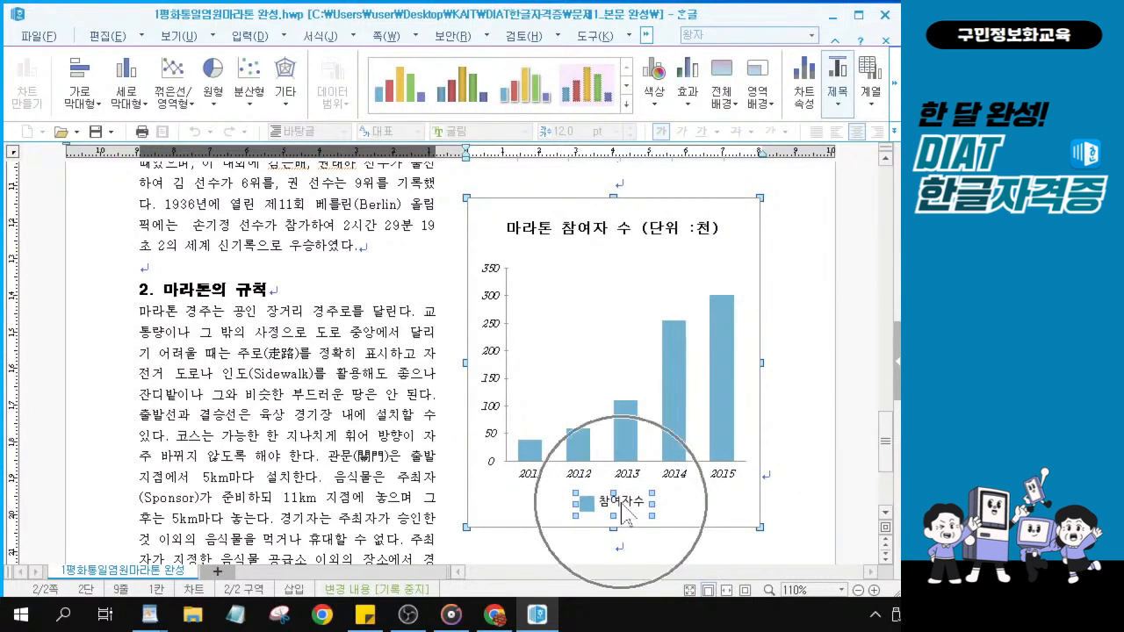
scroll(622, 503, up, 3)
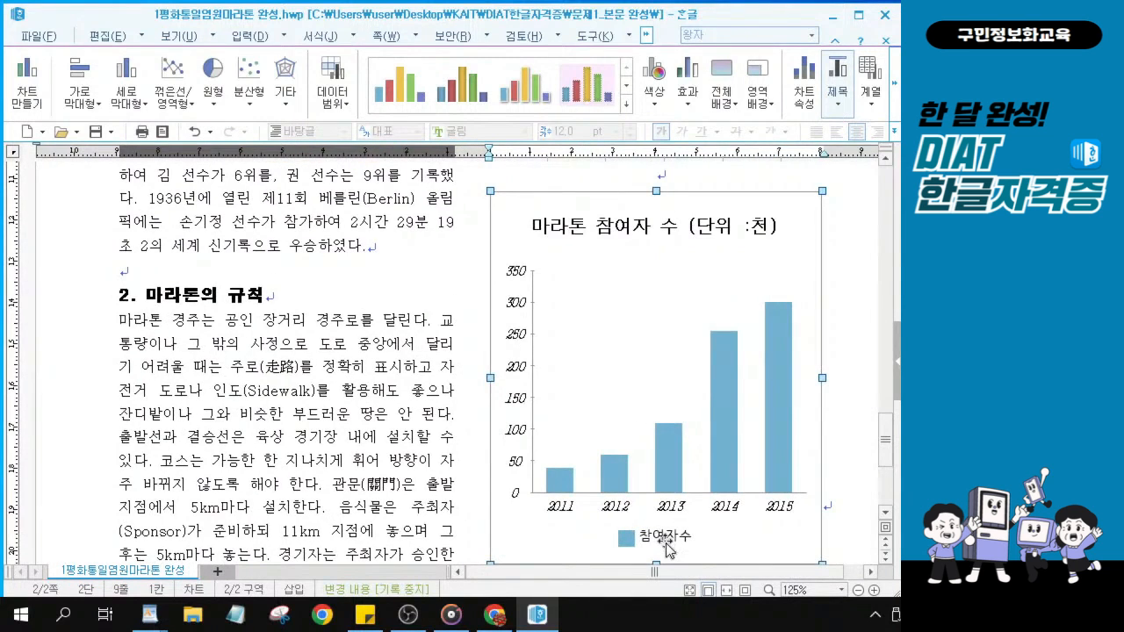
drag(887, 456, 888, 464)
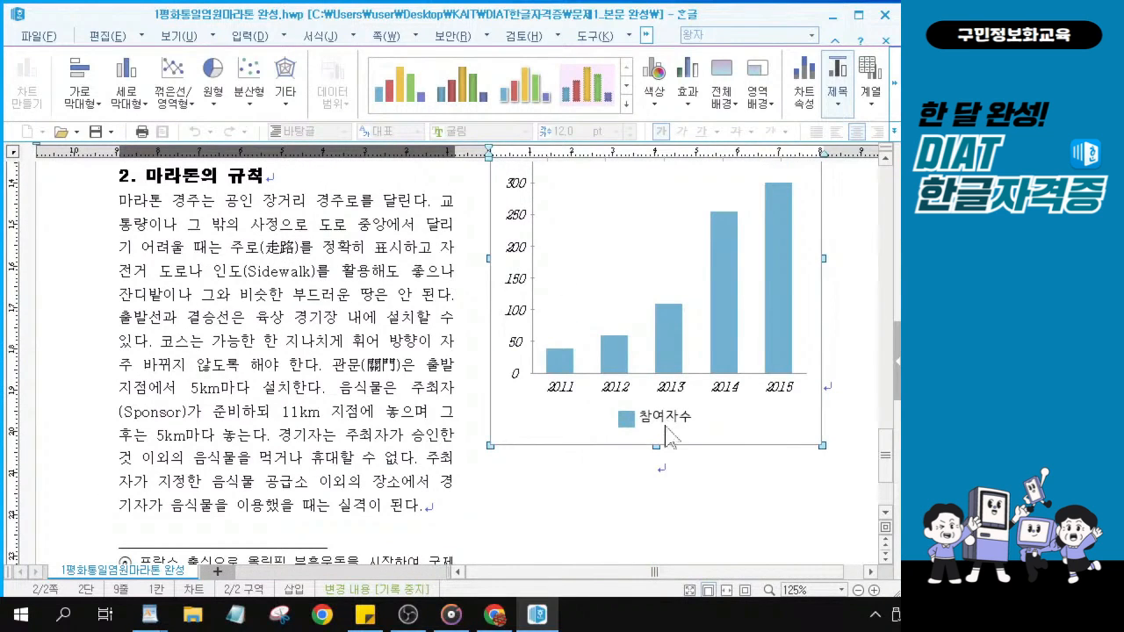
click(663, 420)
double_click(663, 420)
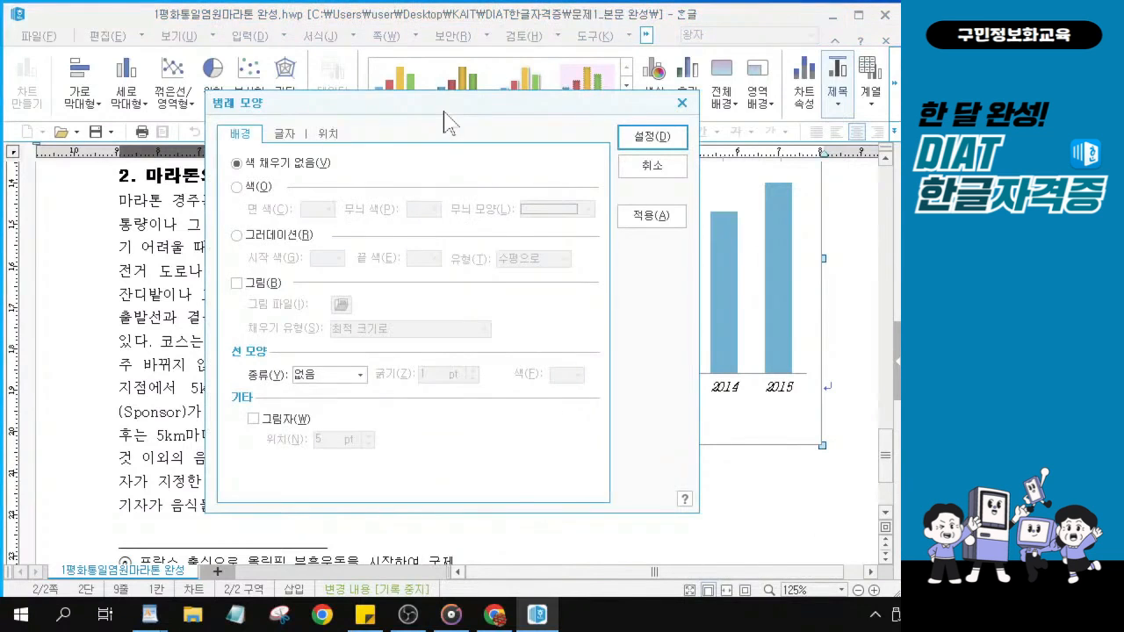
click(283, 138)
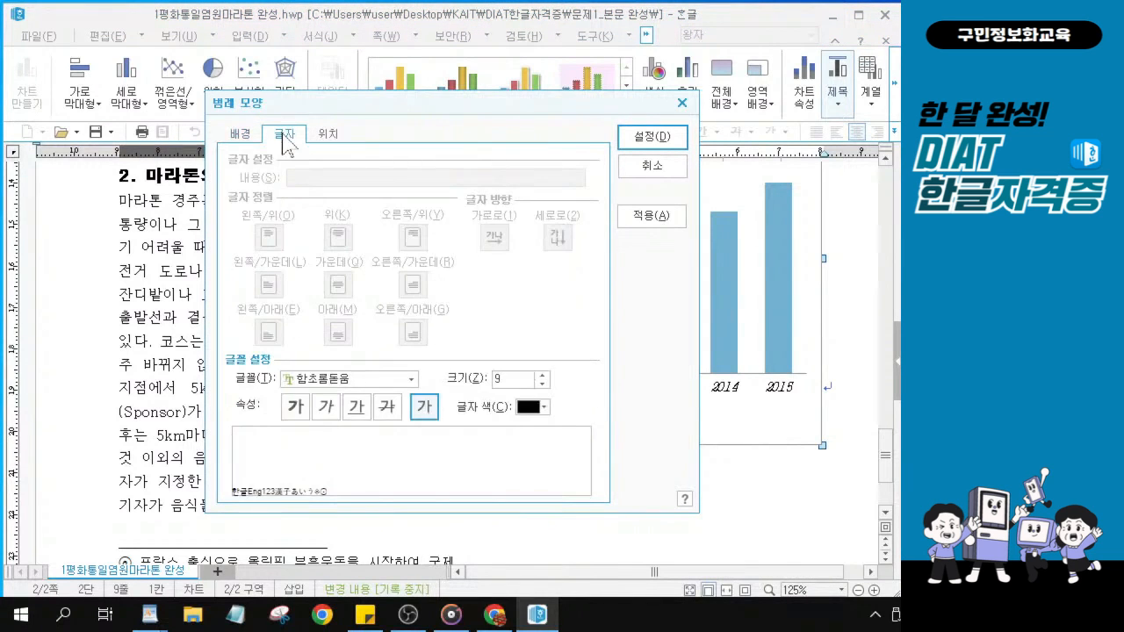
Format the legend text in 궁서체 italic, apply the settings and leave chart editing.
click(411, 381)
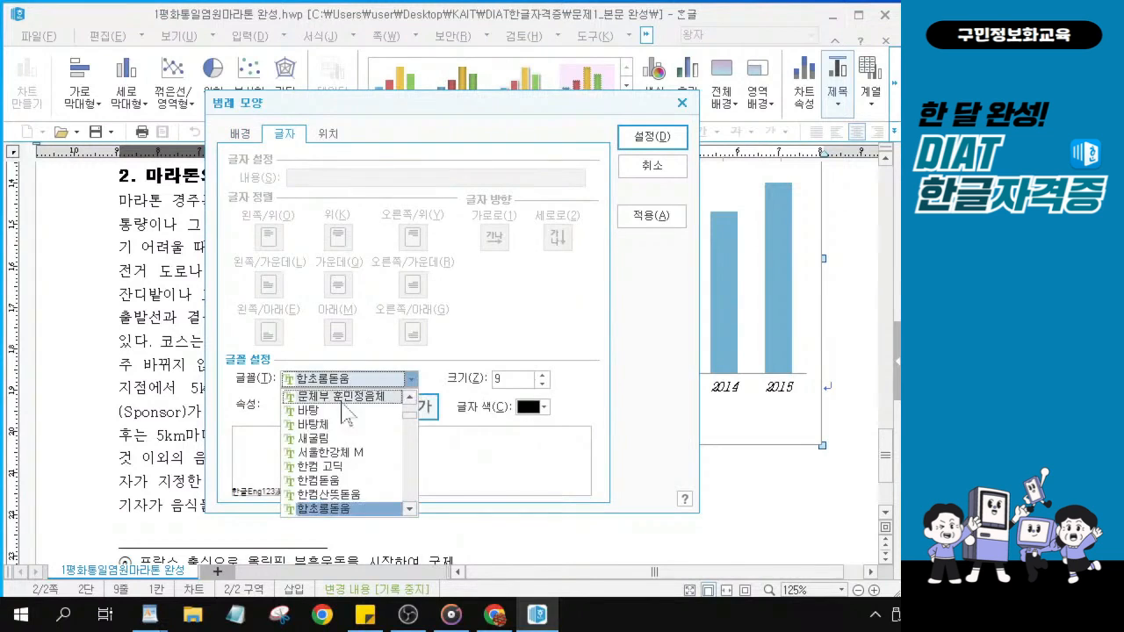
scroll(316, 457, up, 10)
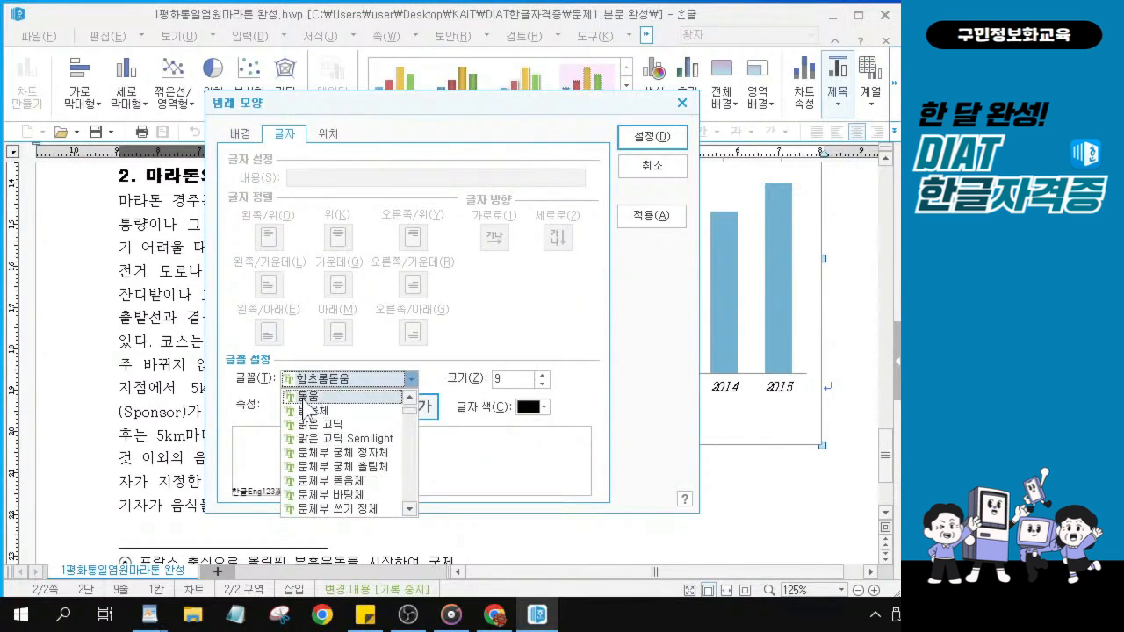
click(323, 467)
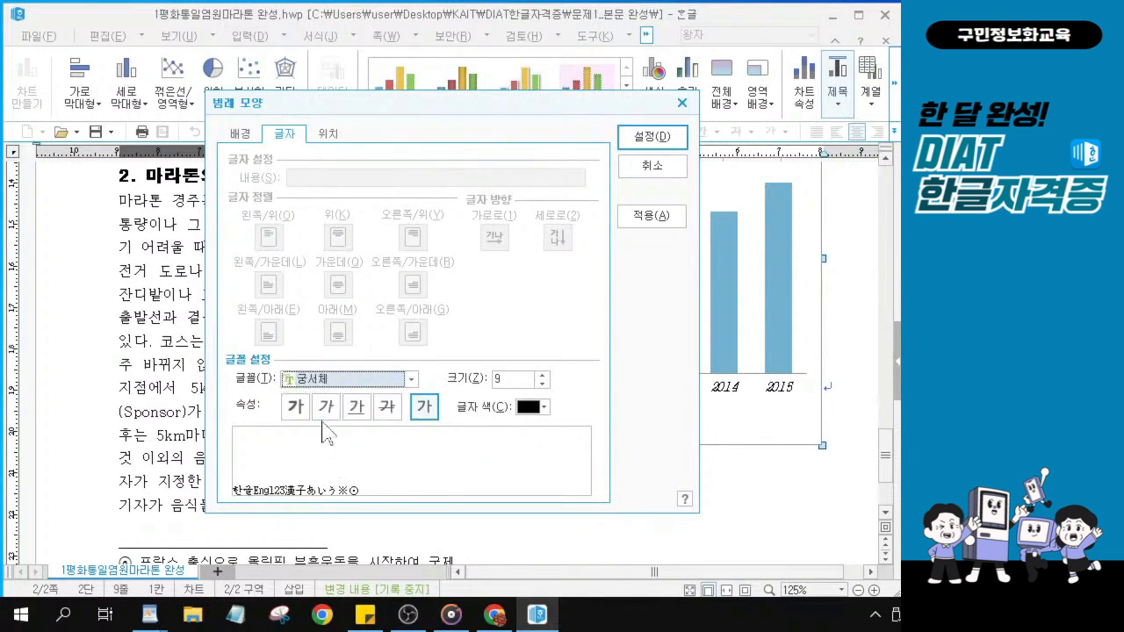
click(325, 408)
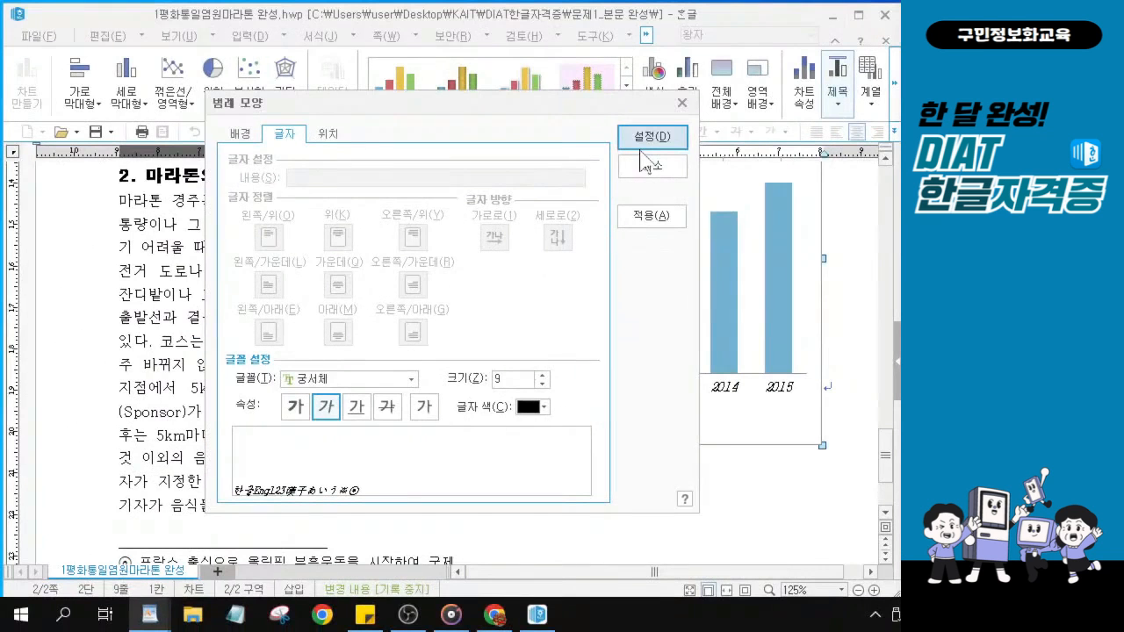
click(647, 142)
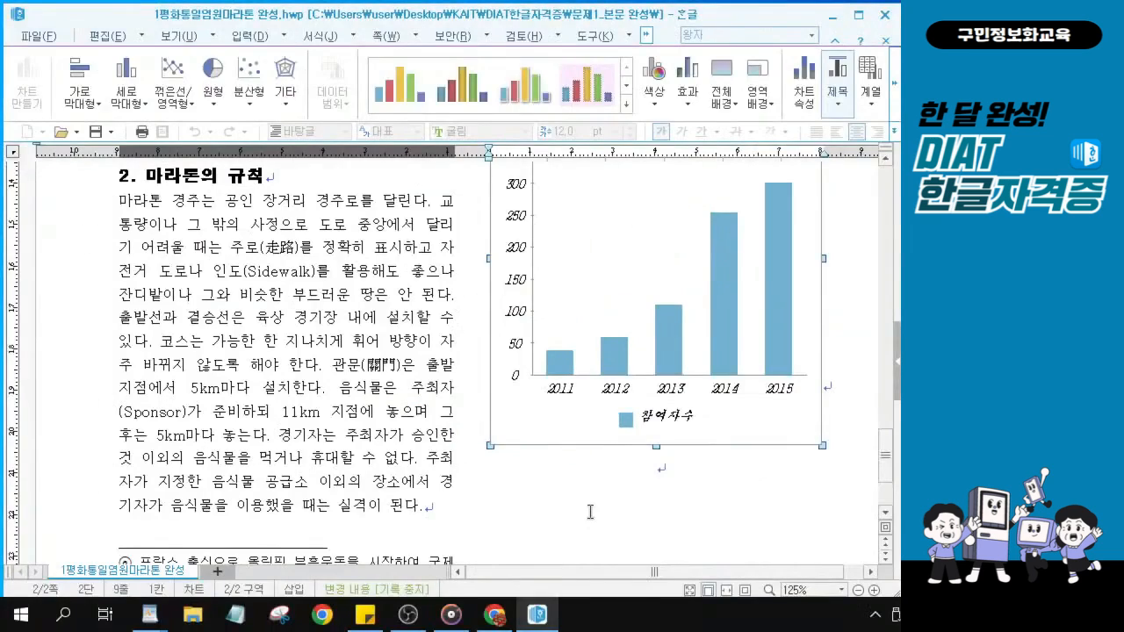
click(591, 512)
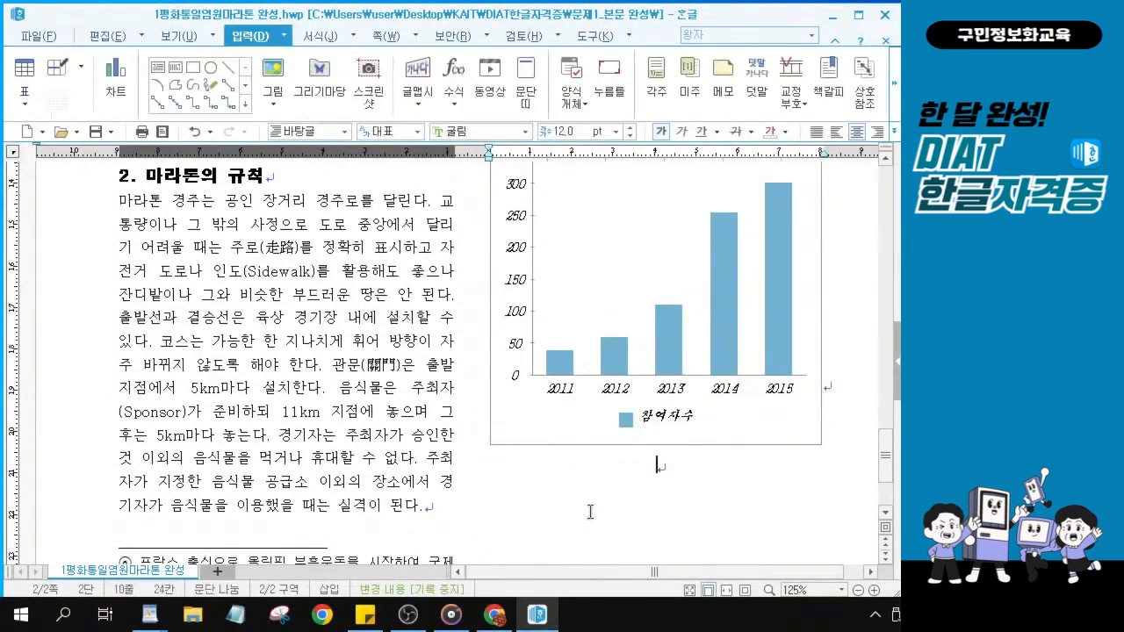
click(527, 438)
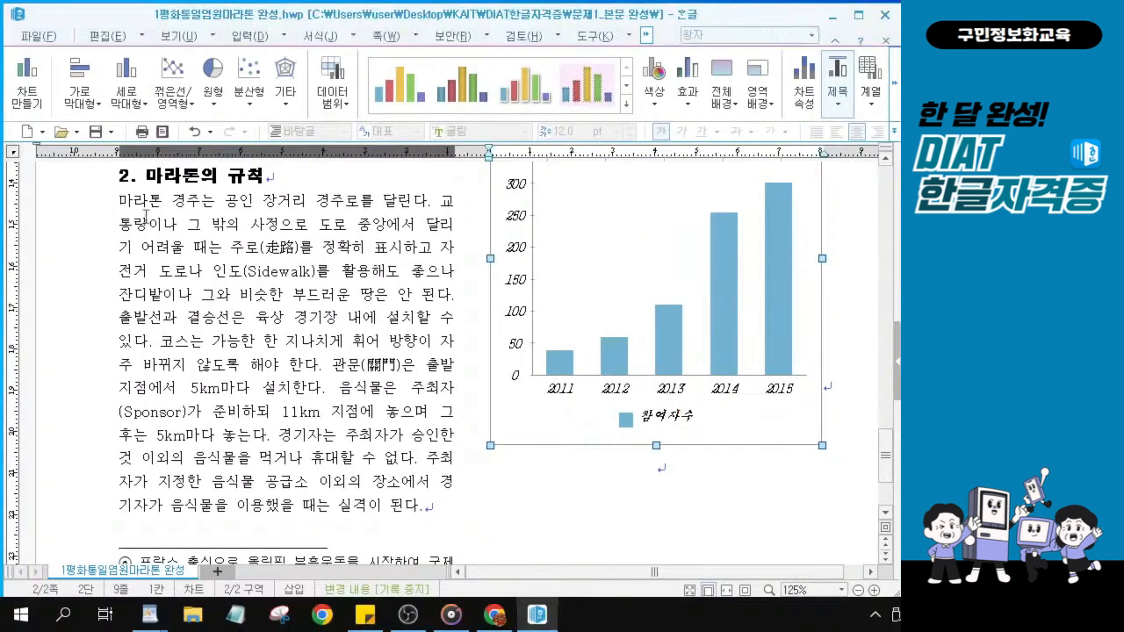
click(596, 490)
key(ctrl)
key(ctrl)
key(ctrl)
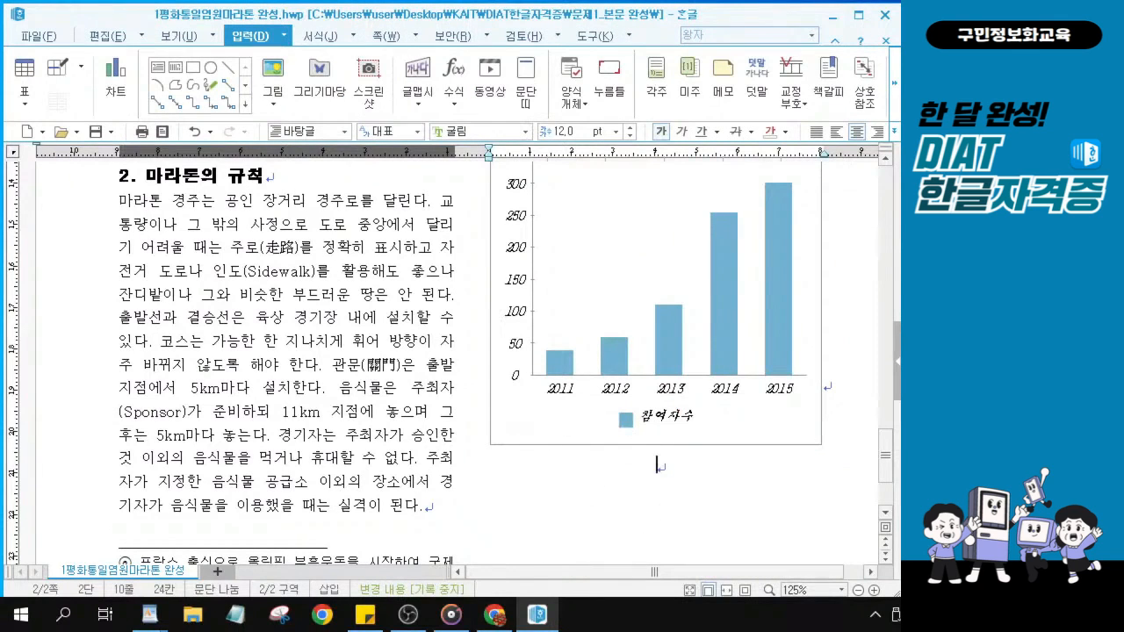
key(alt+Tab)
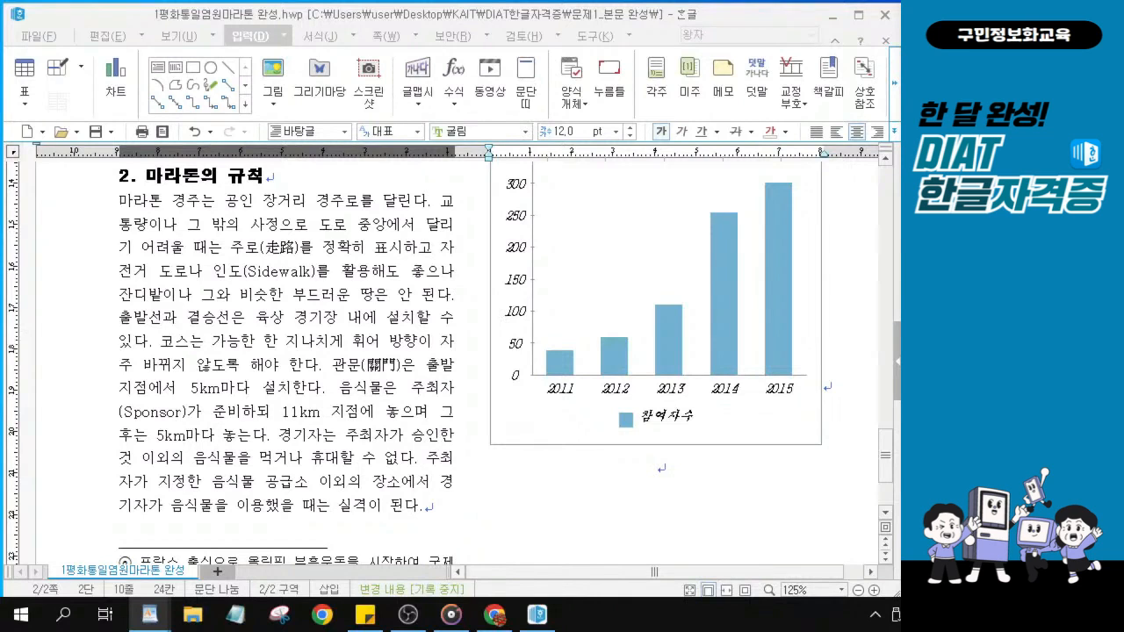
Set a double-line page border on all four sides for the section containing the second page's chart.
click(663, 480)
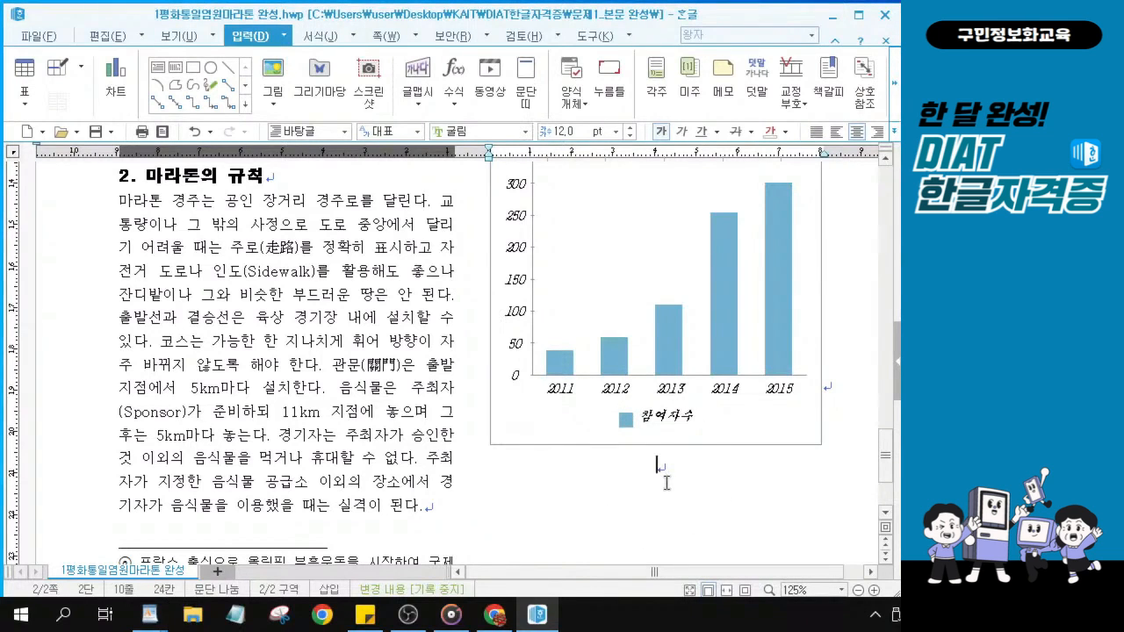
scroll(658, 483, down, 2)
key(ctrl)
key(ctrl)
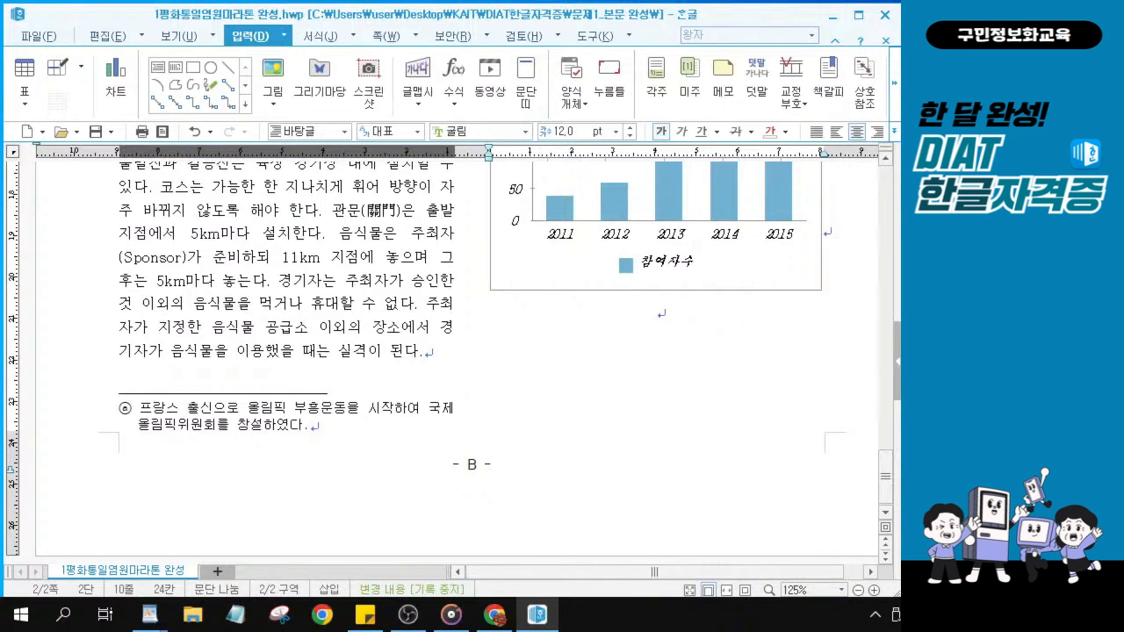
key(alt+Tab)
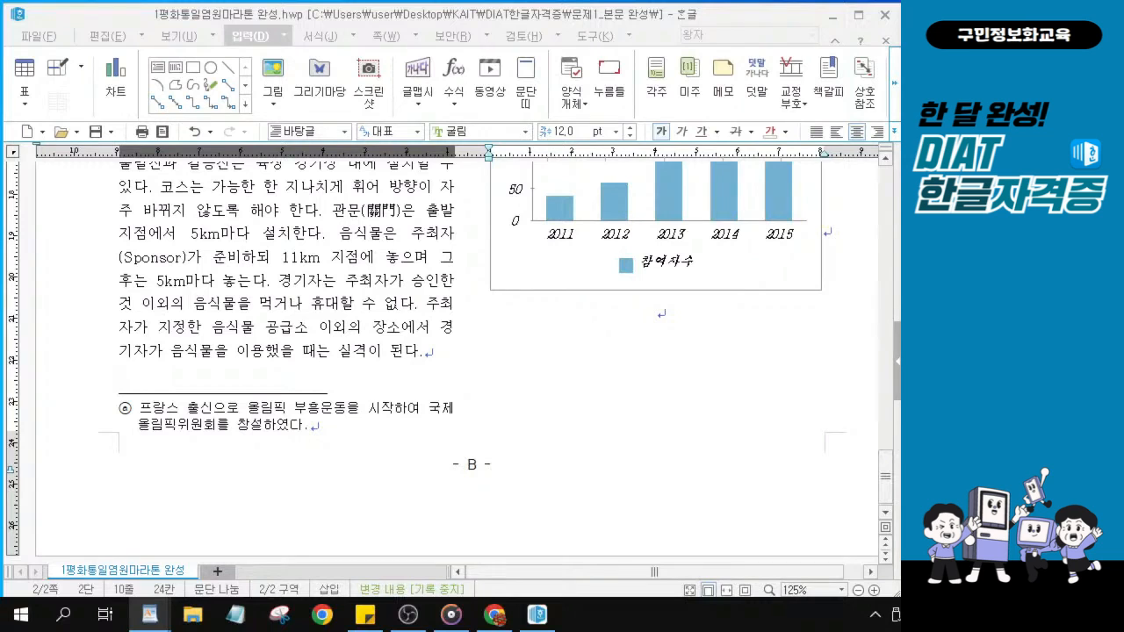
click(384, 37)
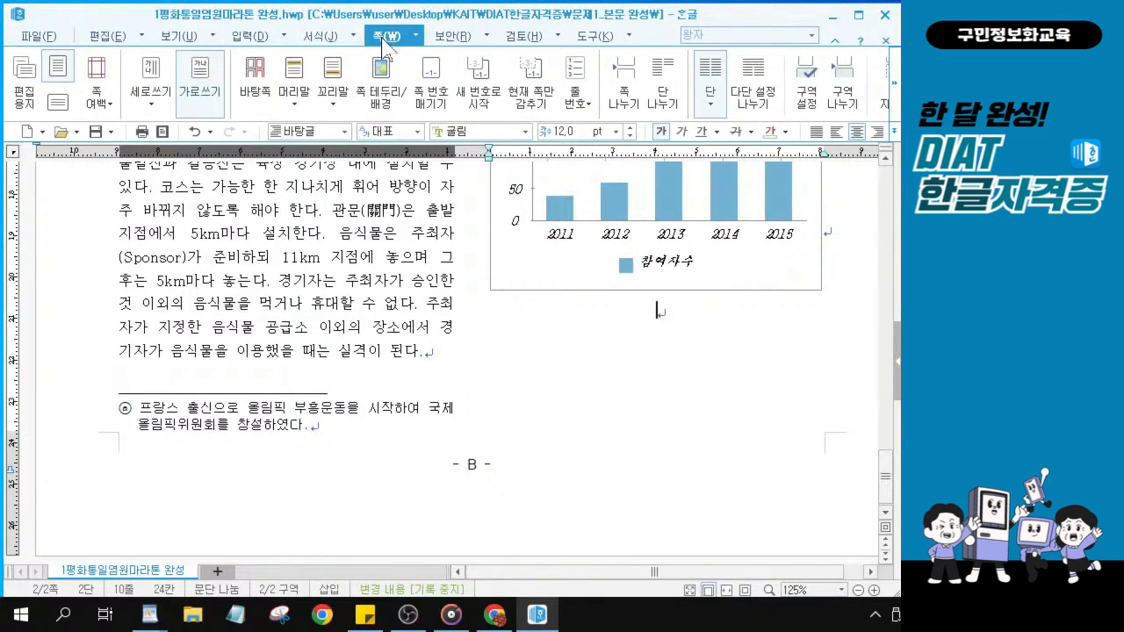
click(384, 99)
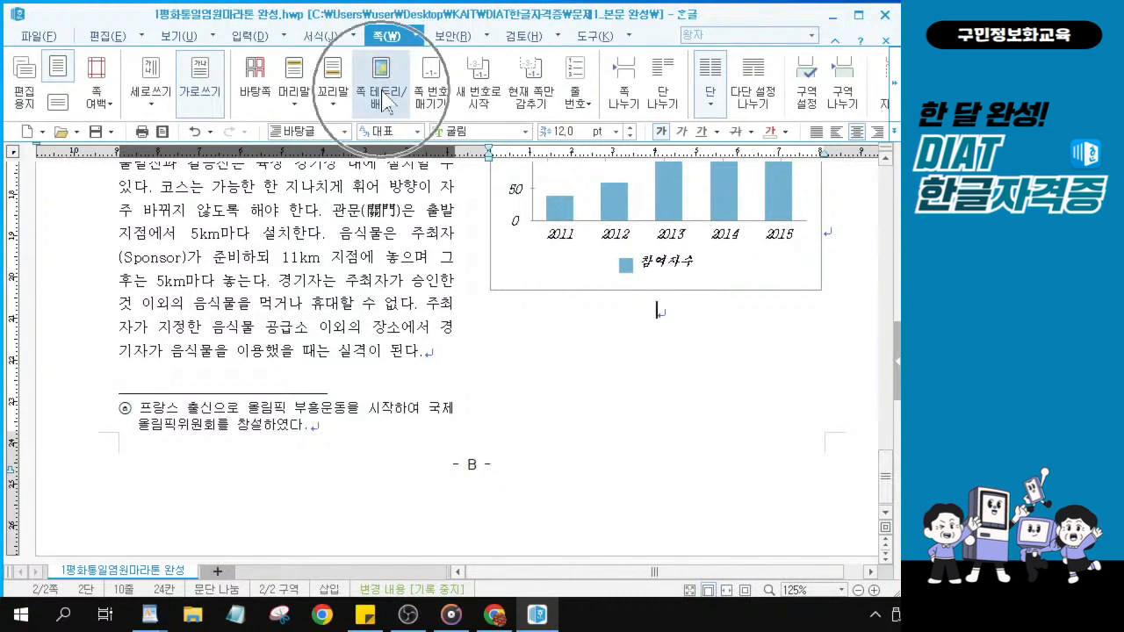
click(384, 100)
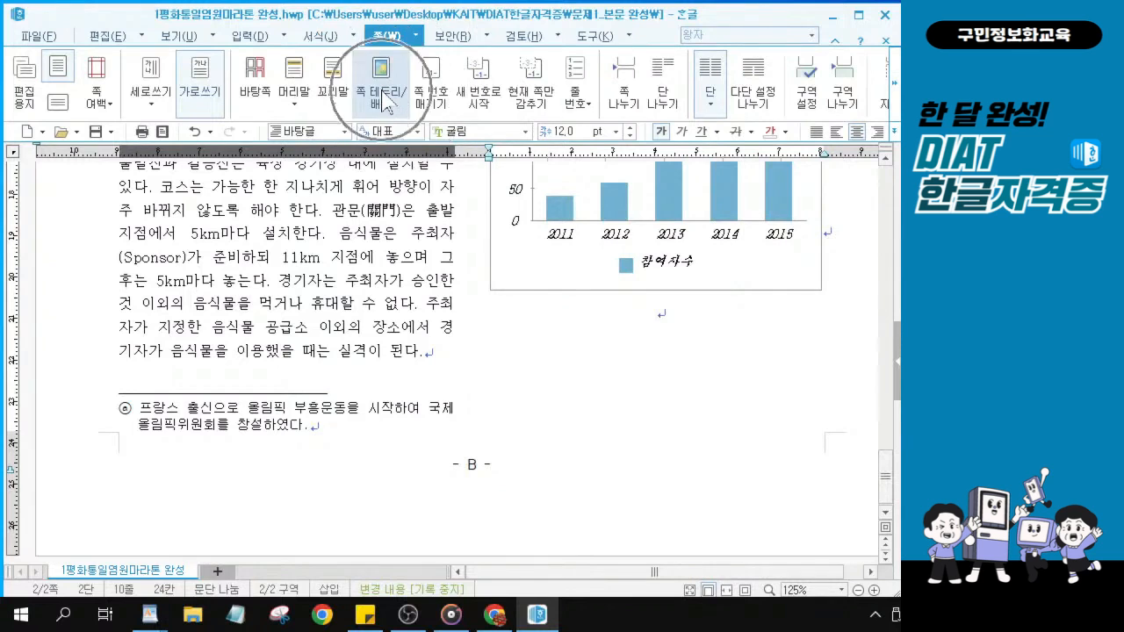
click(382, 88)
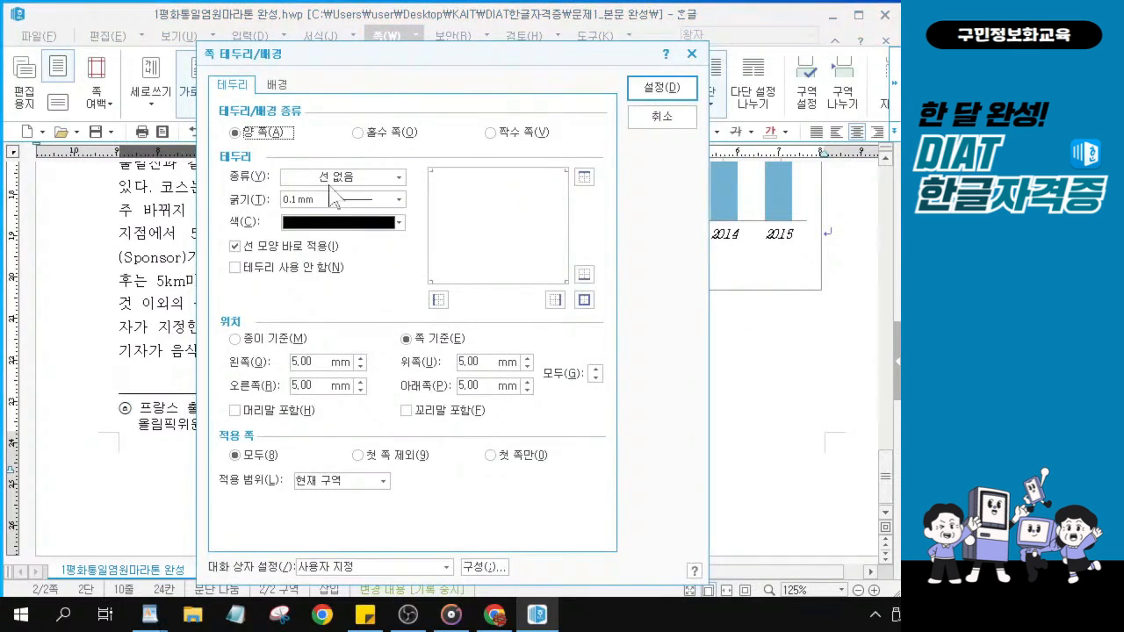
click(400, 177)
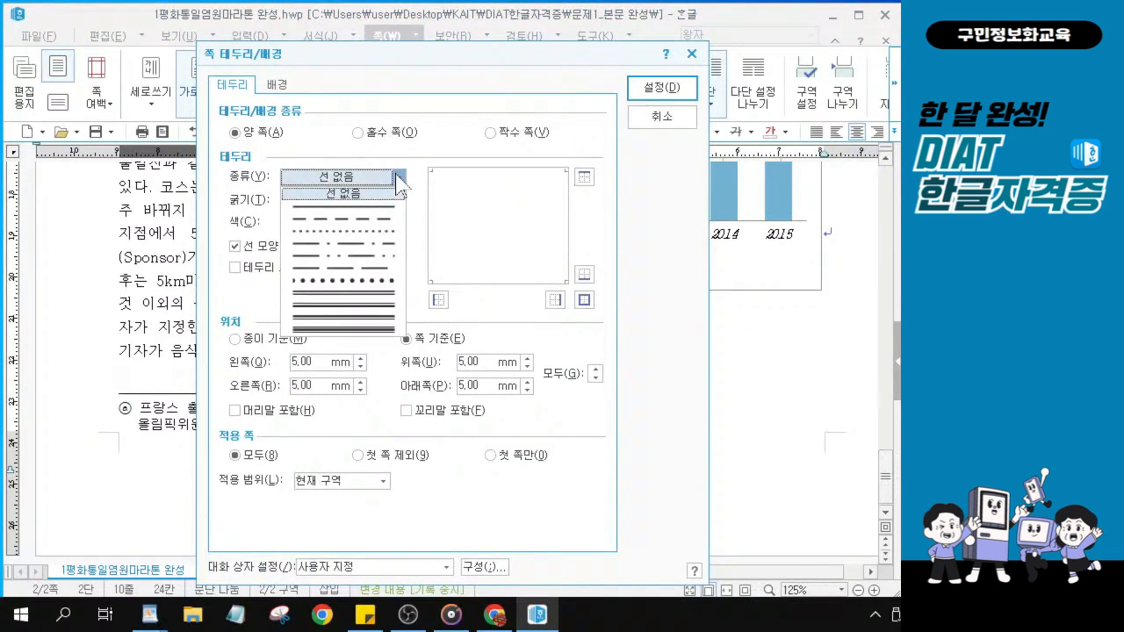
click(360, 292)
click(590, 303)
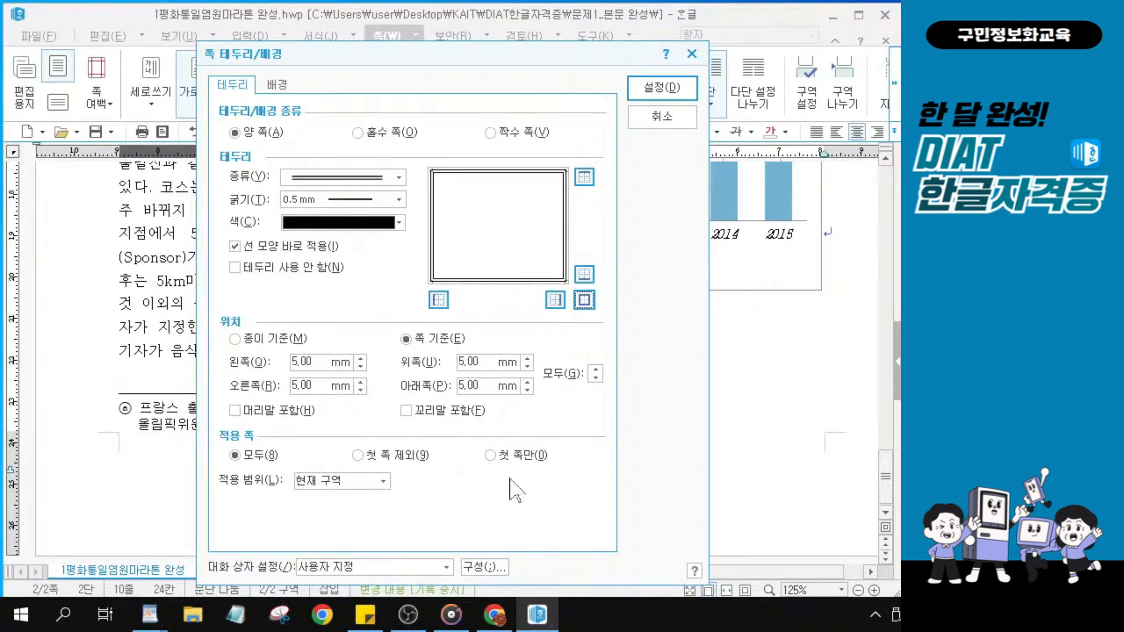
Include the header within the page border and apply the border to the current section (현재 구역).
click(235, 410)
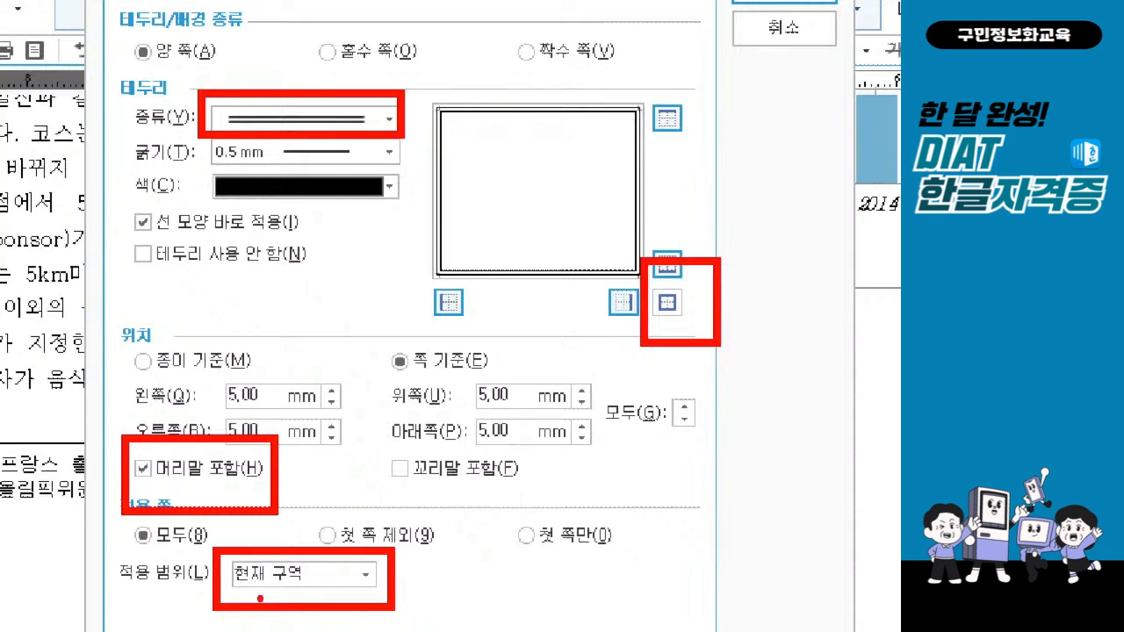
drag(240, 597, 313, 598)
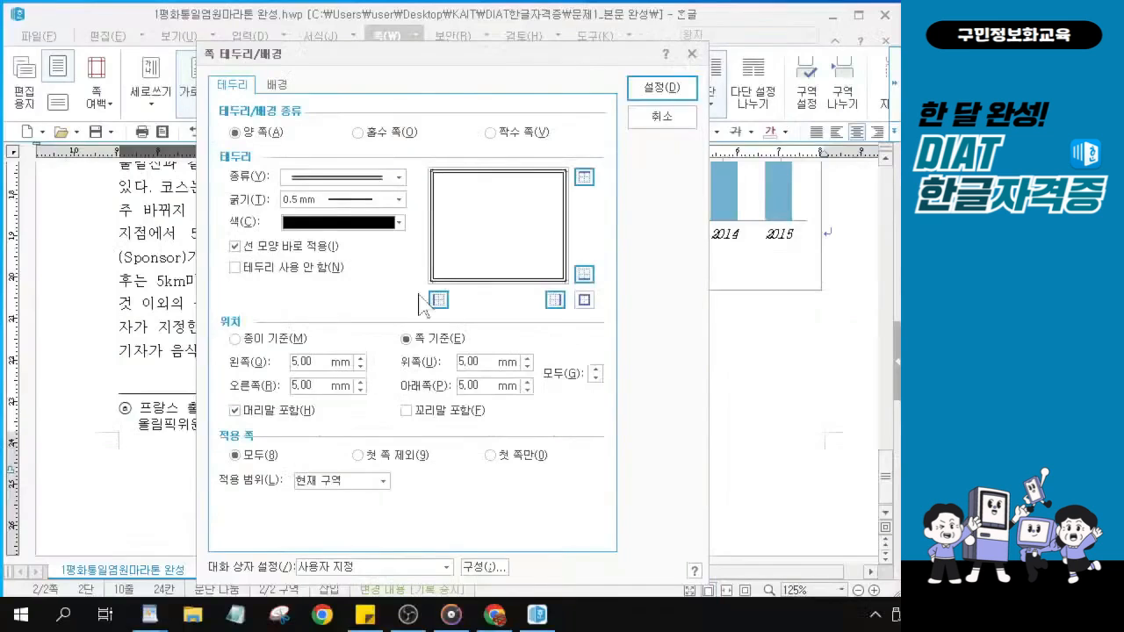
click(676, 89)
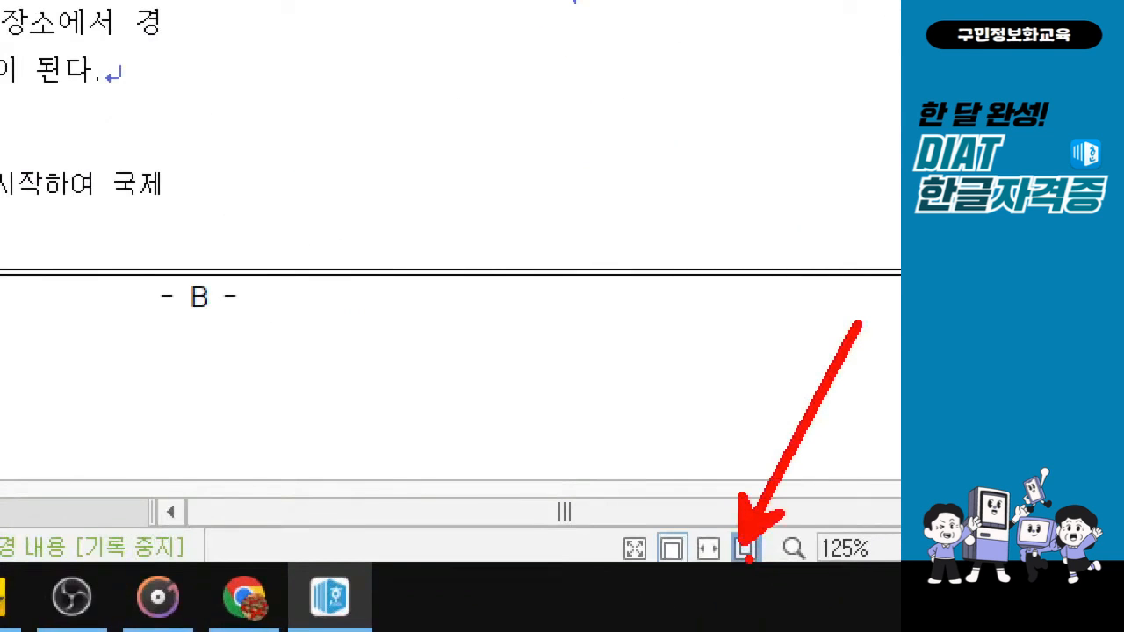
Fit the whole page in view and examine the border on the second page compared with the first page.
click(744, 549)
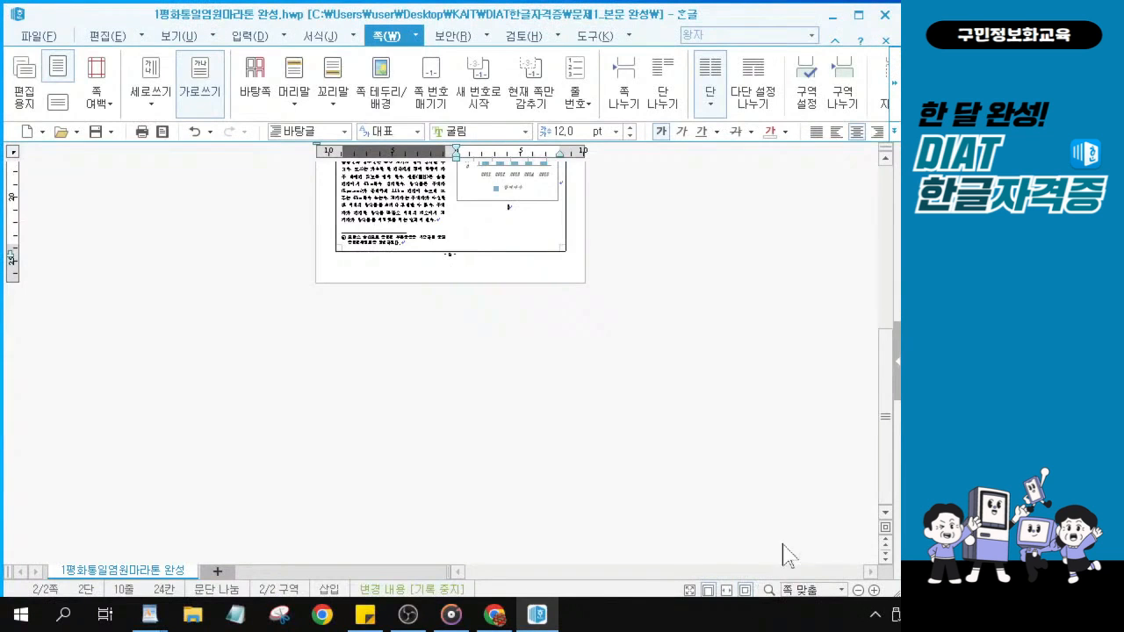
scroll(635, 334, up, 10)
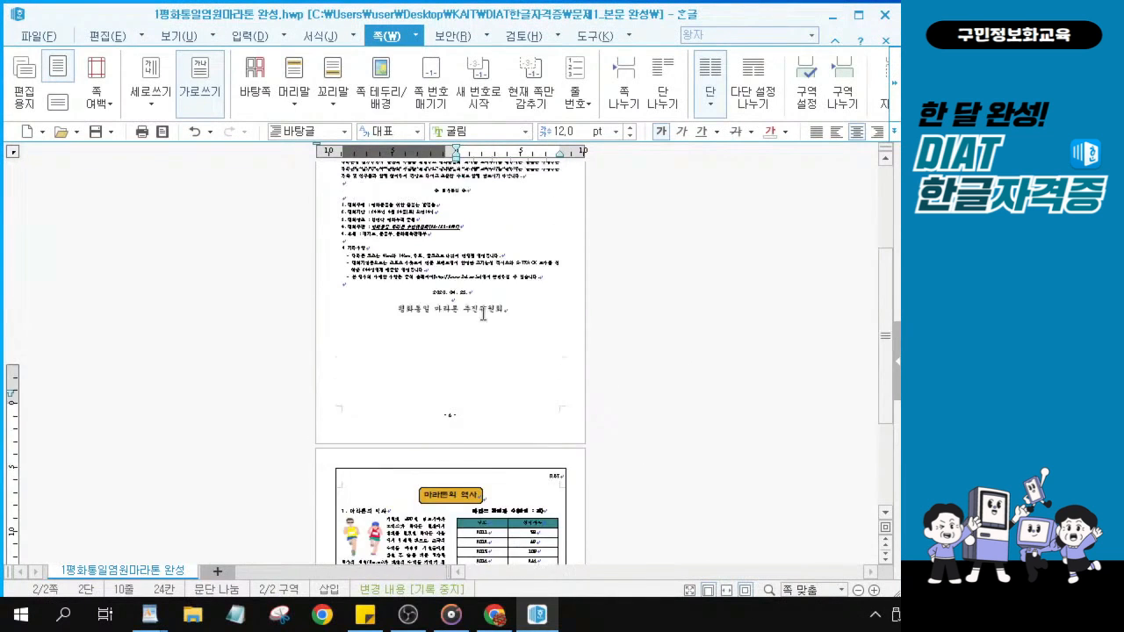
scroll(483, 314, up, 3)
scroll(437, 347, down, 5)
scroll(456, 356, up, 1)
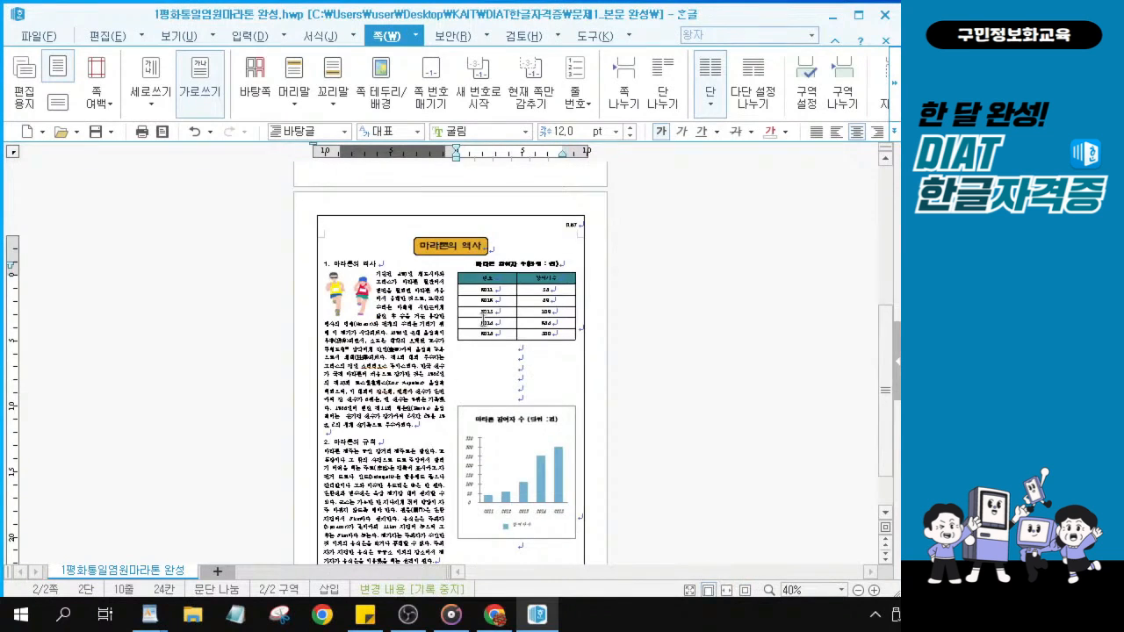
scroll(484, 318, up, 1)
scroll(474, 303, up, 3)
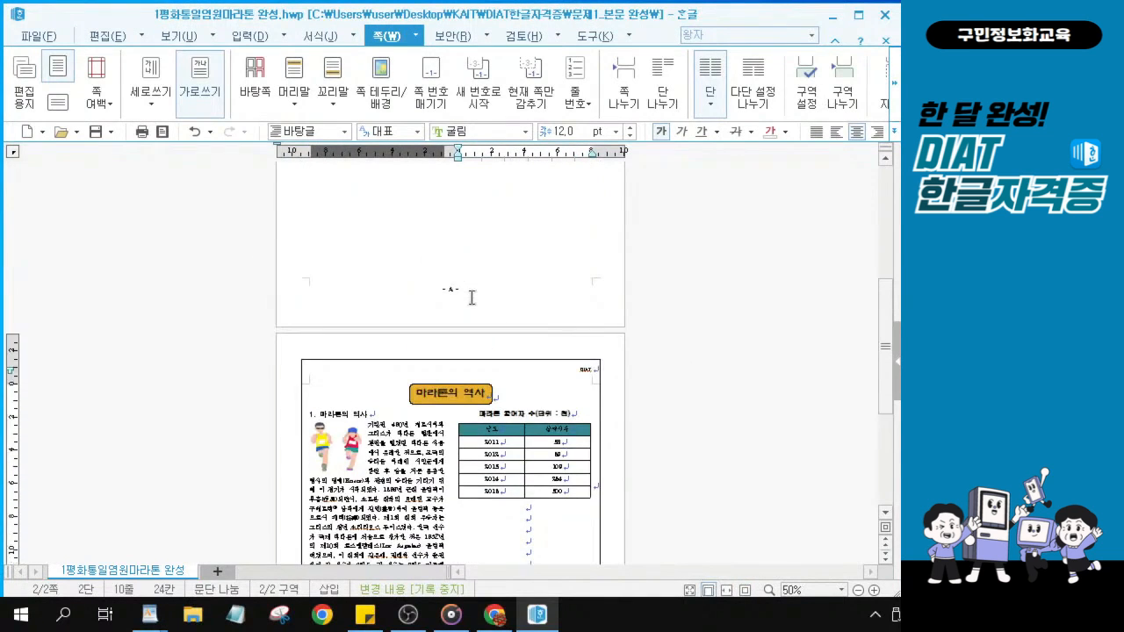
scroll(472, 299, up, 1)
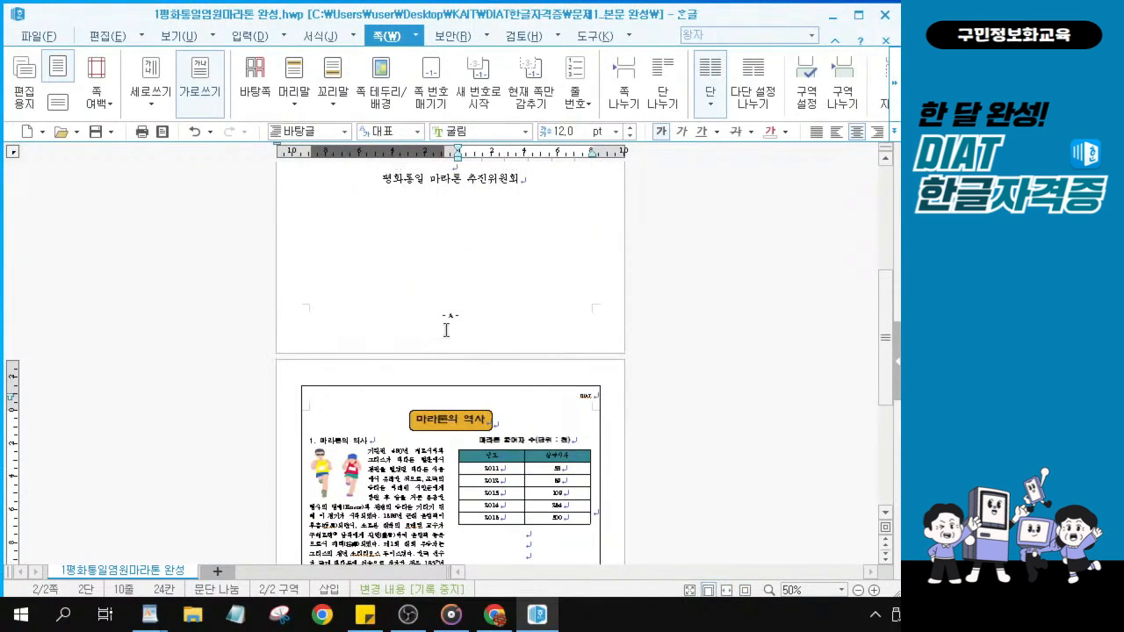
scroll(448, 336, down, 5)
click(444, 542)
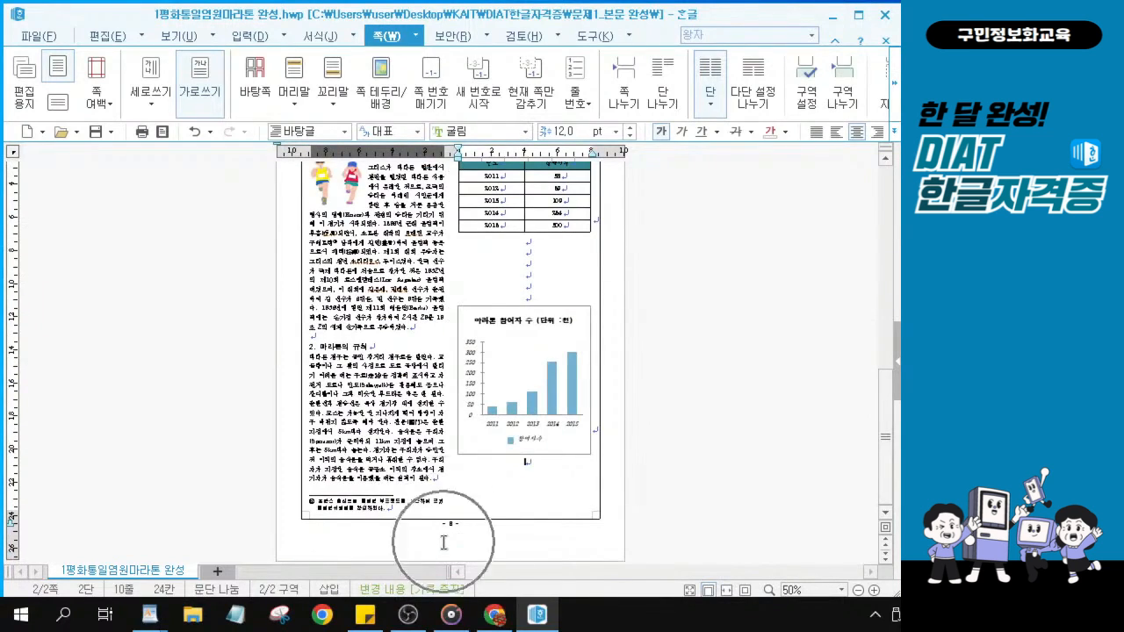
scroll(526, 443, up, 1)
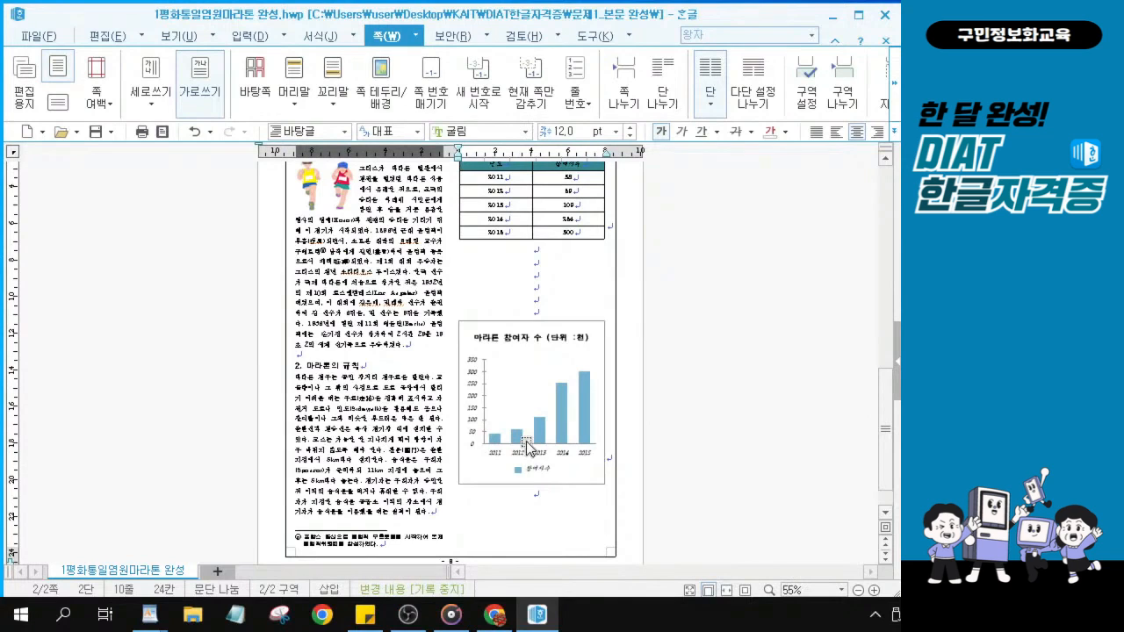
Save the finished marathon document and close it.
click(97, 132)
click(96, 133)
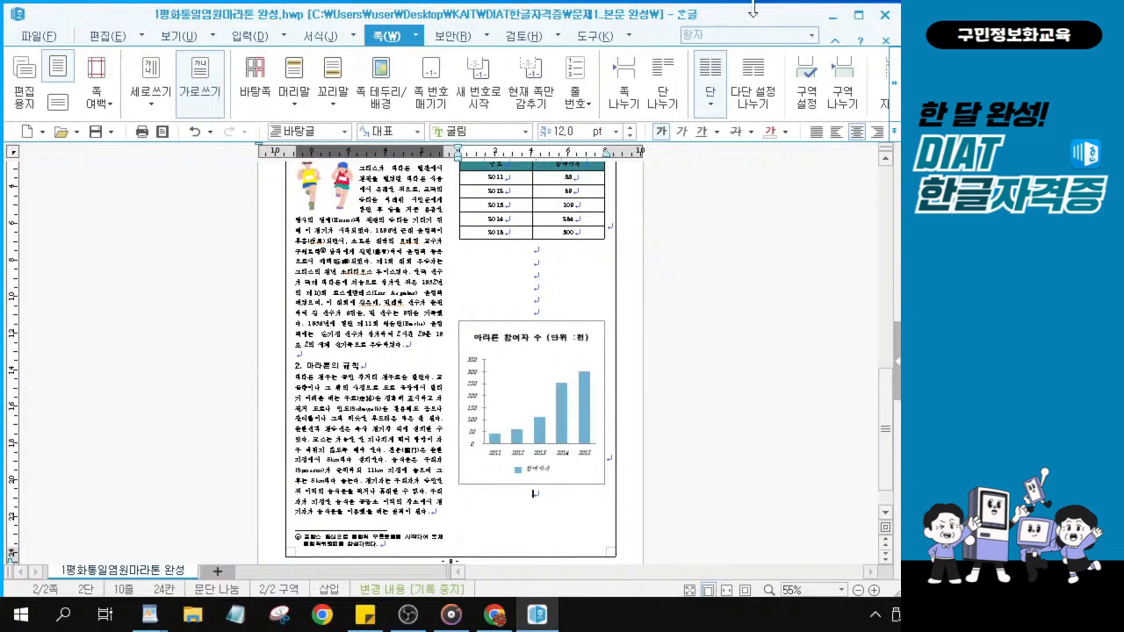
click(885, 15)
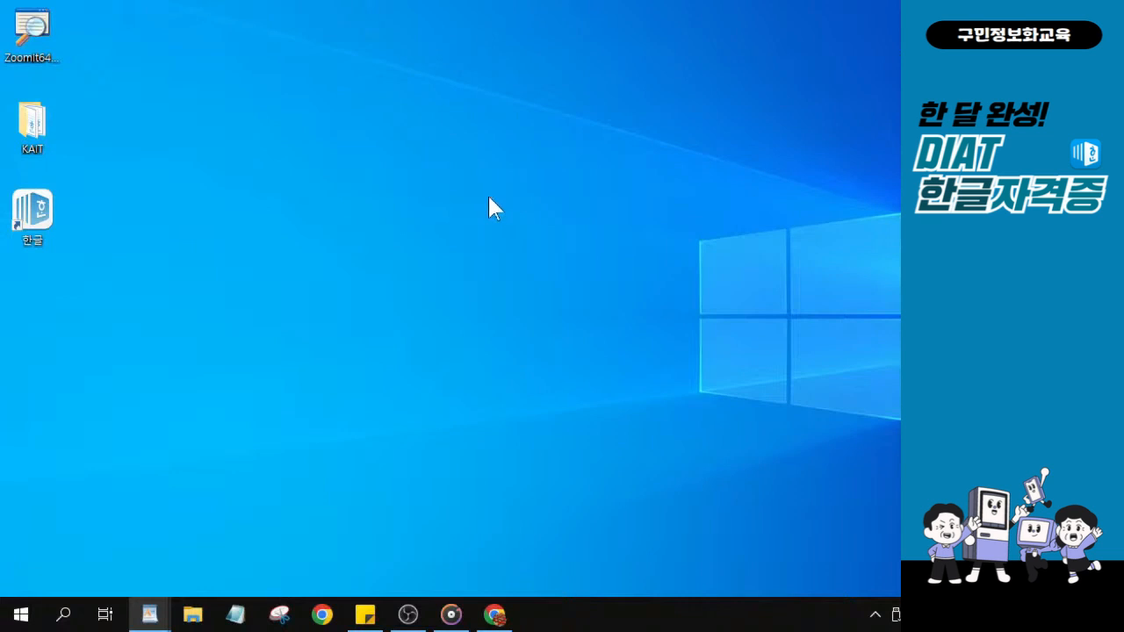
Open the desktop folder KAIT in File Explorer and go to DIAT한글자격증 > 문제1_본문 완성.
click(31, 132)
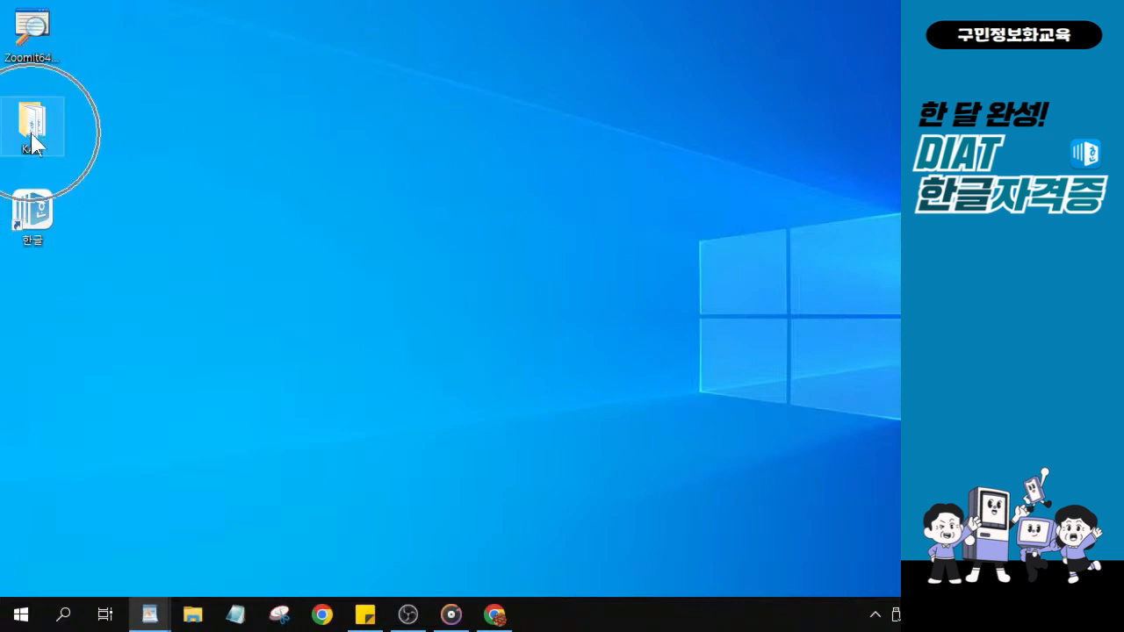
double_click(38, 141)
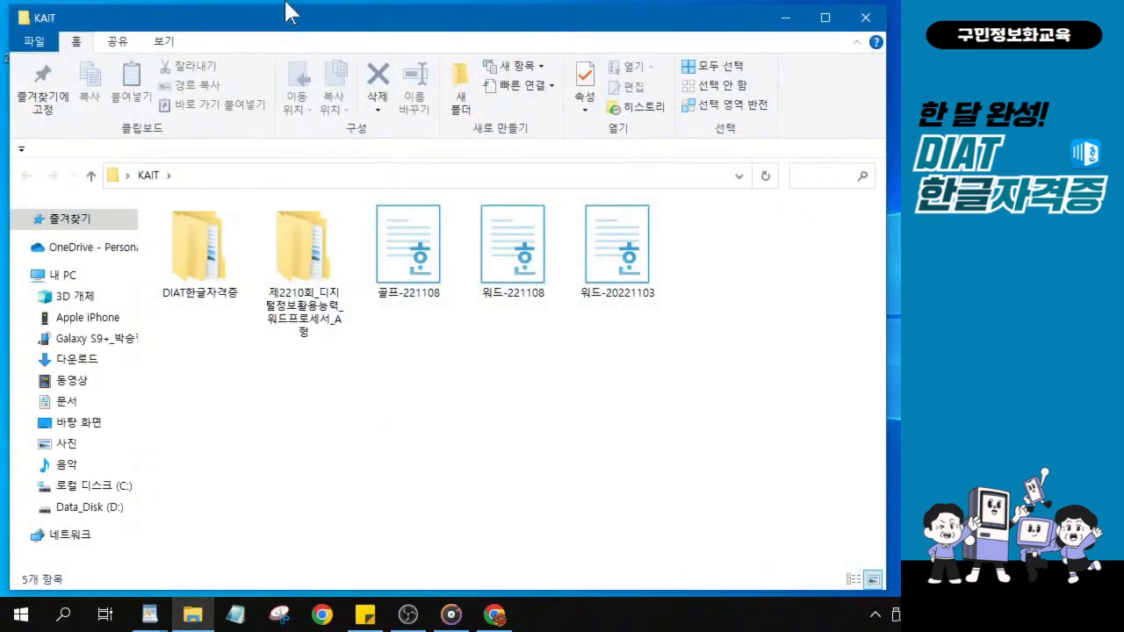
drag(285, 16, 282, 13)
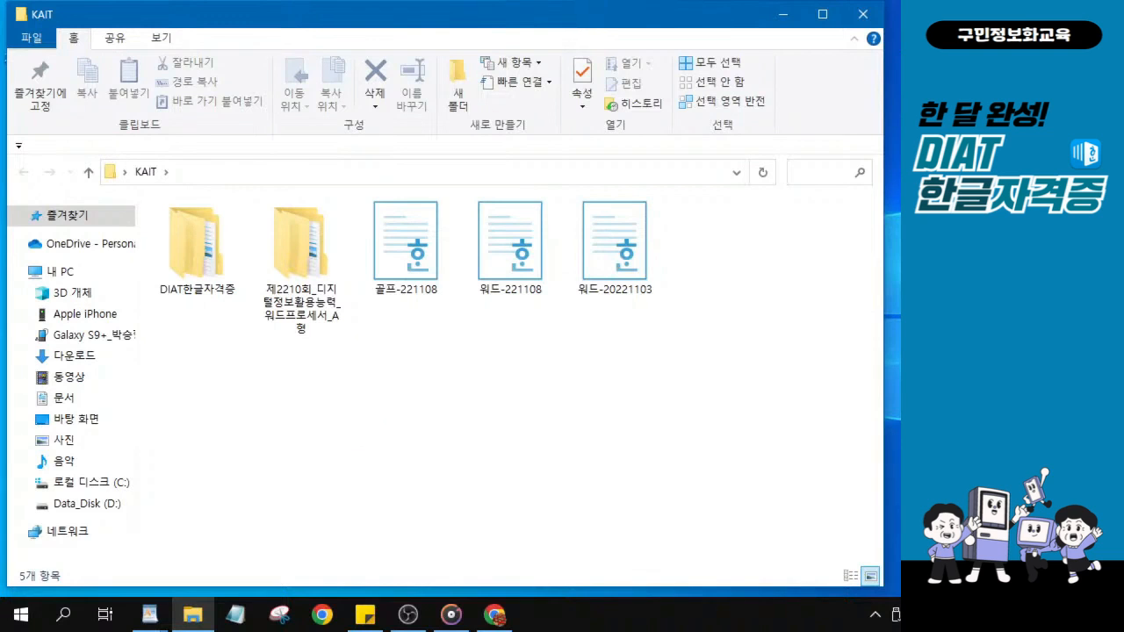
double_click(195, 257)
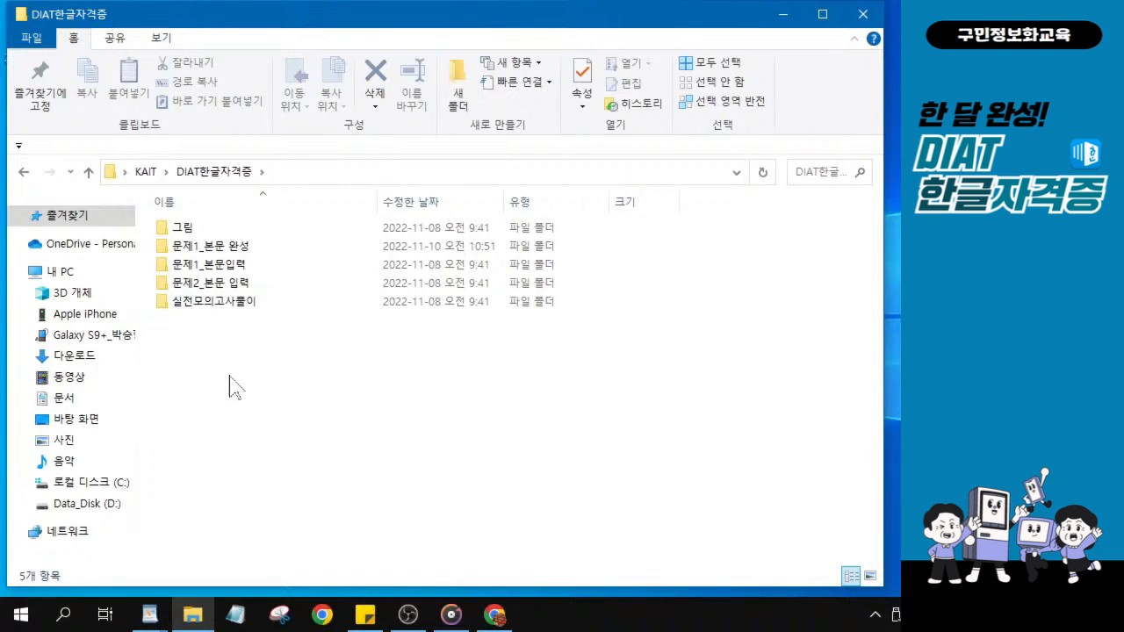
double_click(238, 253)
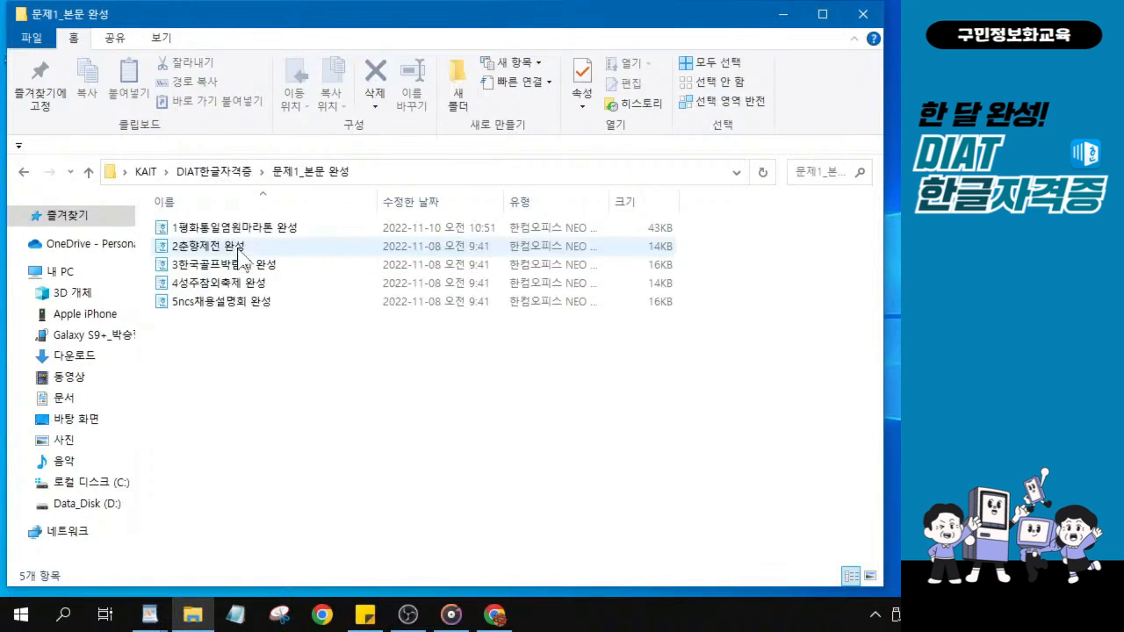
Open the document 2춘향제전 완성 from the 문제1_본문 완성 folder.
click(238, 253)
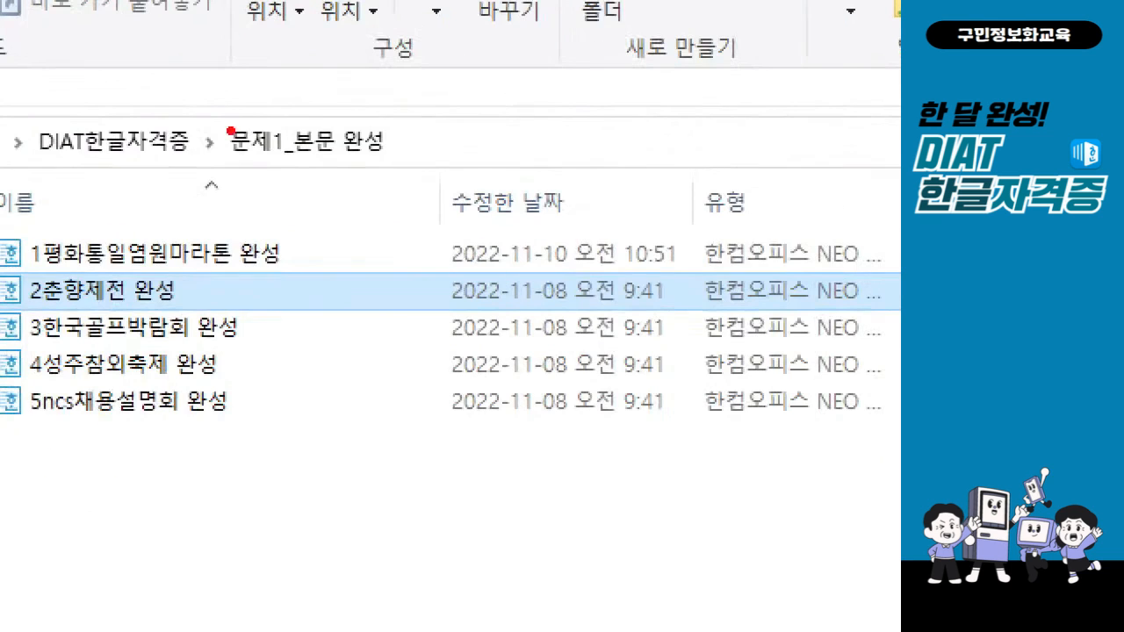
drag(209, 113, 423, 170)
drag(230, 266, 286, 241)
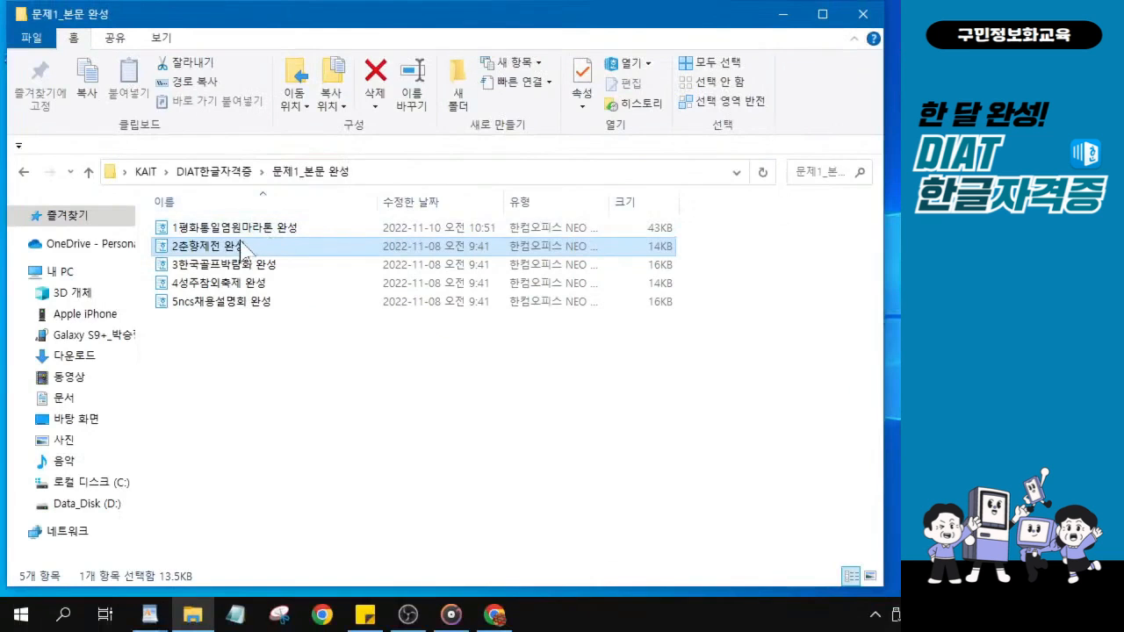
double_click(160, 287)
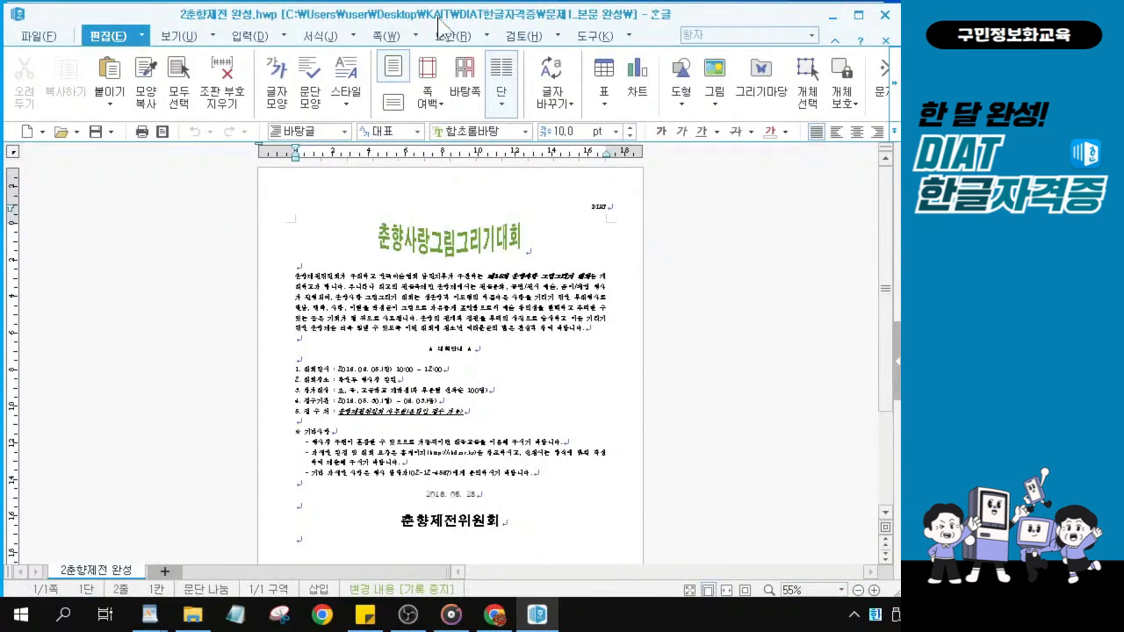
Close the folder window behind the document and move the restored document window up to fill the screen area.
double_click(444, 22)
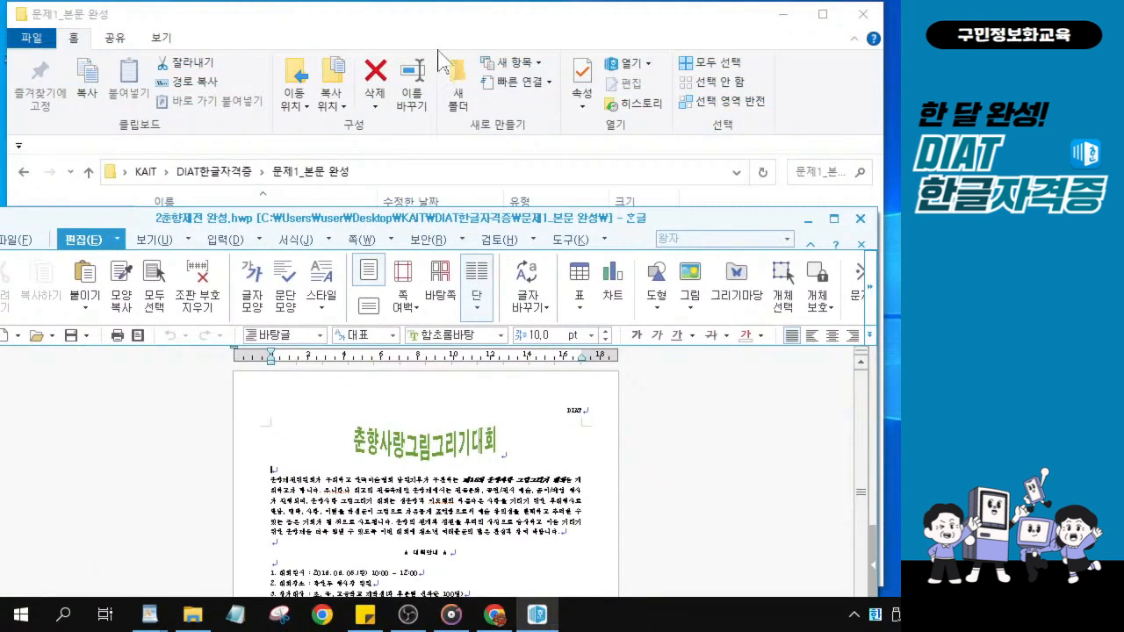
drag(438, 219, 477, 208)
click(862, 16)
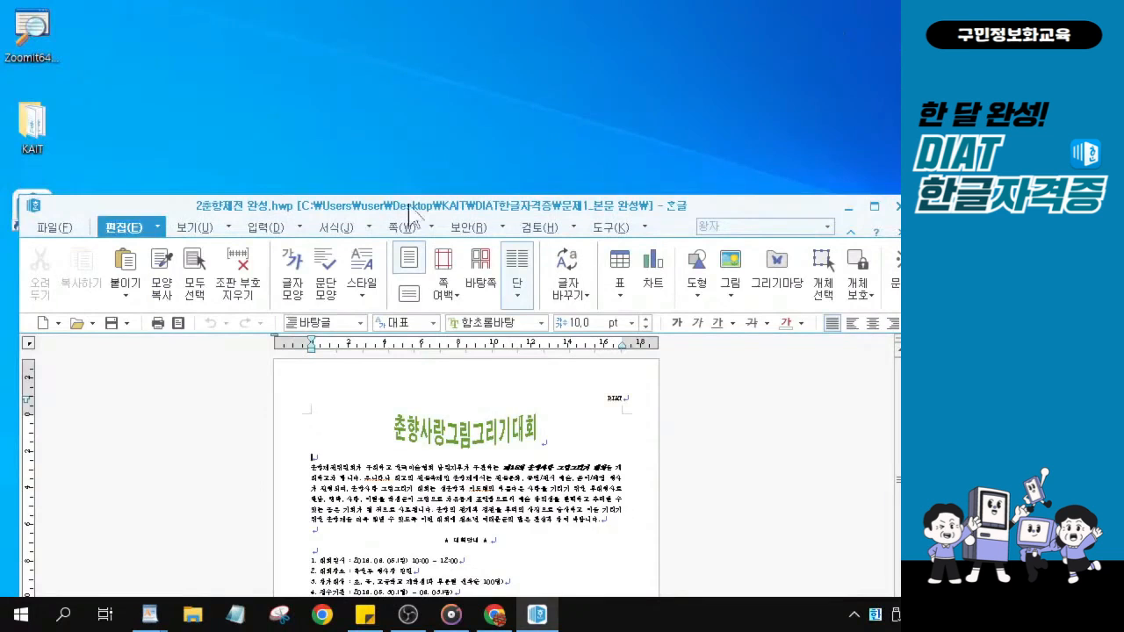
drag(346, 203, 327, 8)
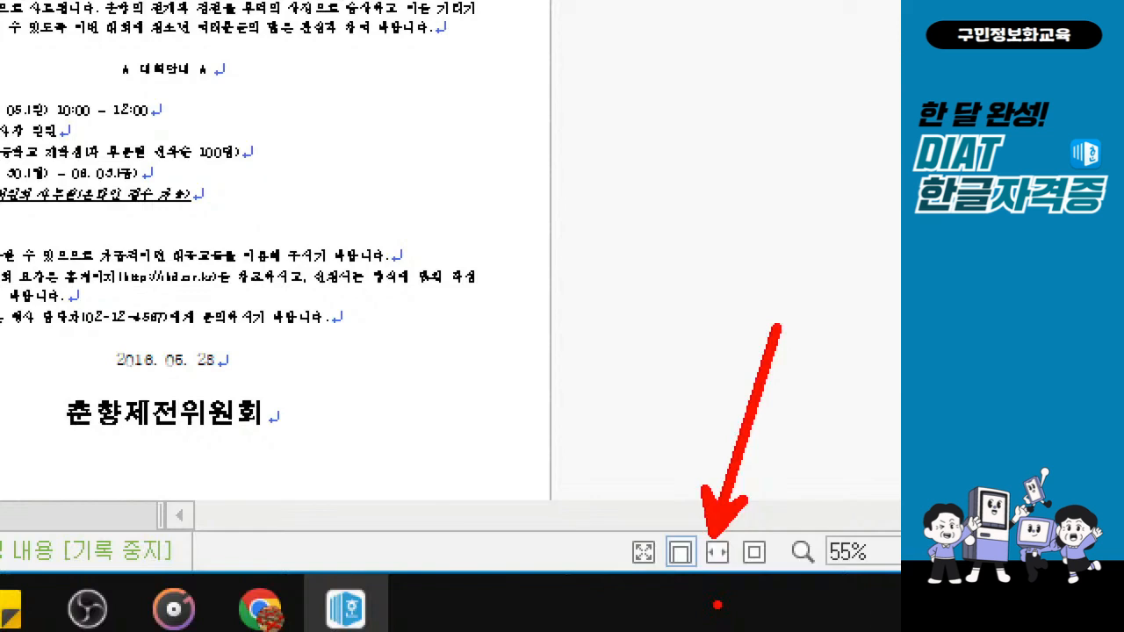
Fit the document to the page width and bring the 대회안내 section into view.
click(717, 551)
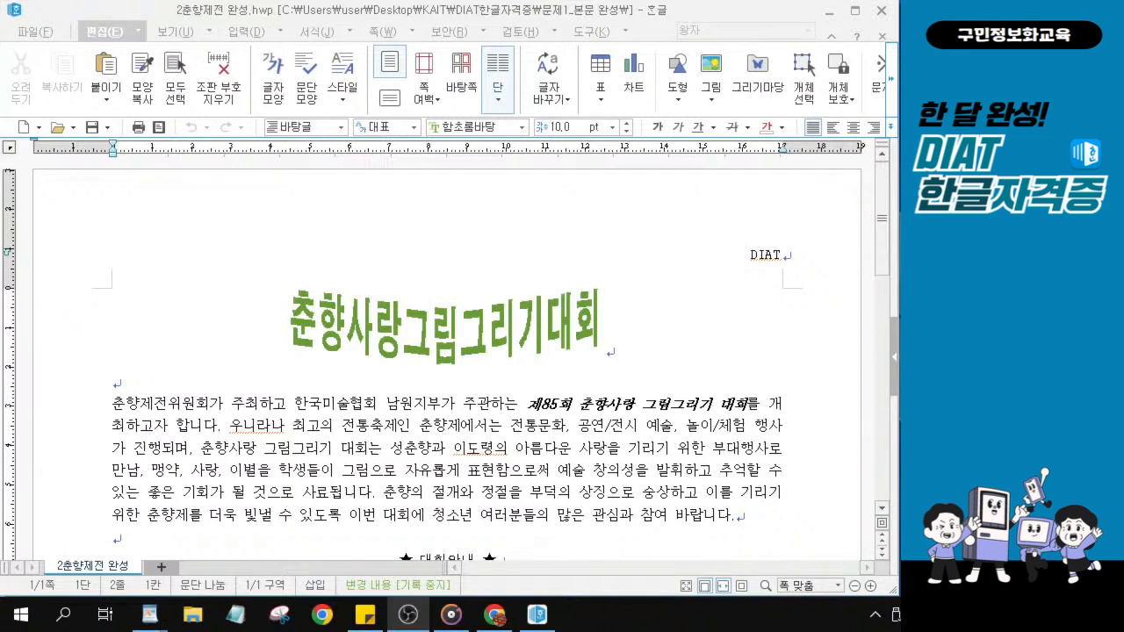
key(alt+Tab)
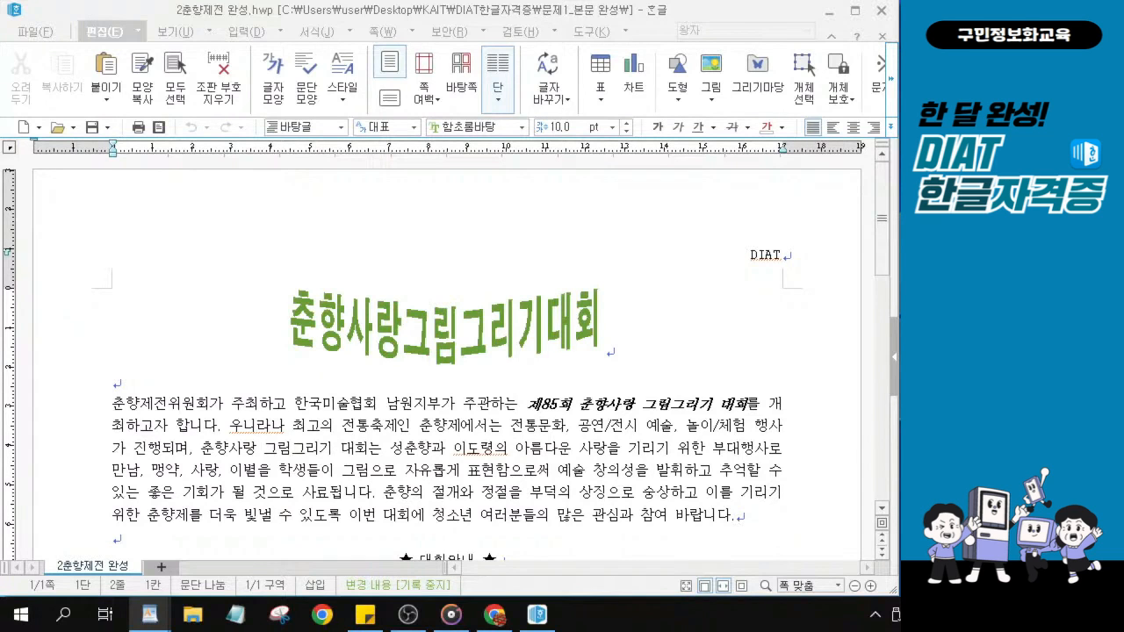
scroll(531, 448, down, 5)
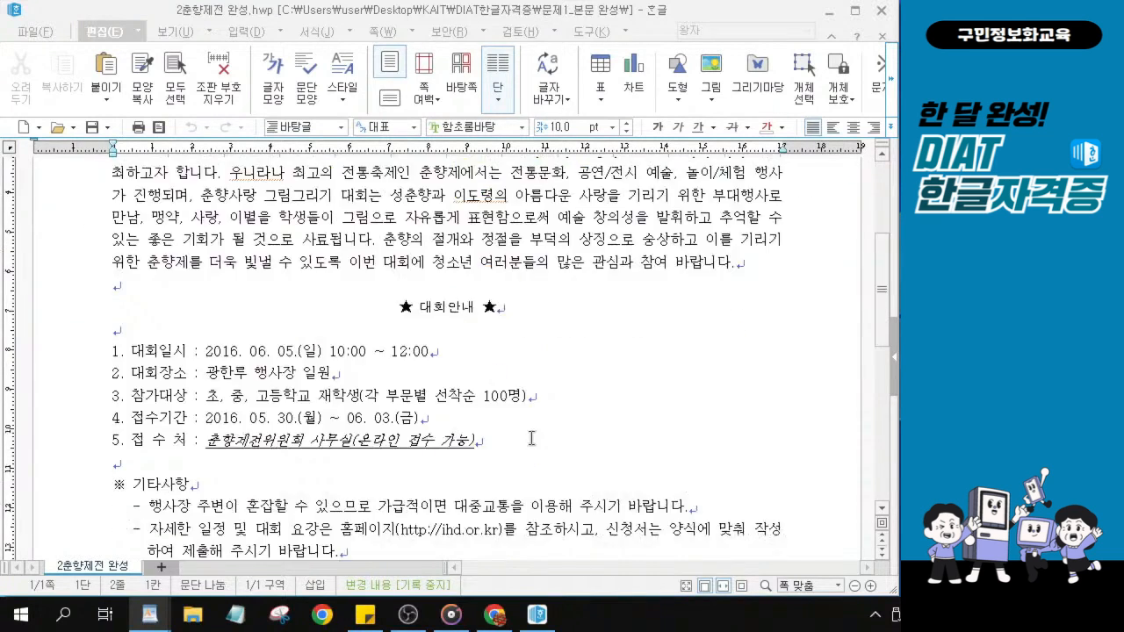
Insert a section break after the closing line 춘향제전위원회 to start a second page.
scroll(531, 438, down, 2)
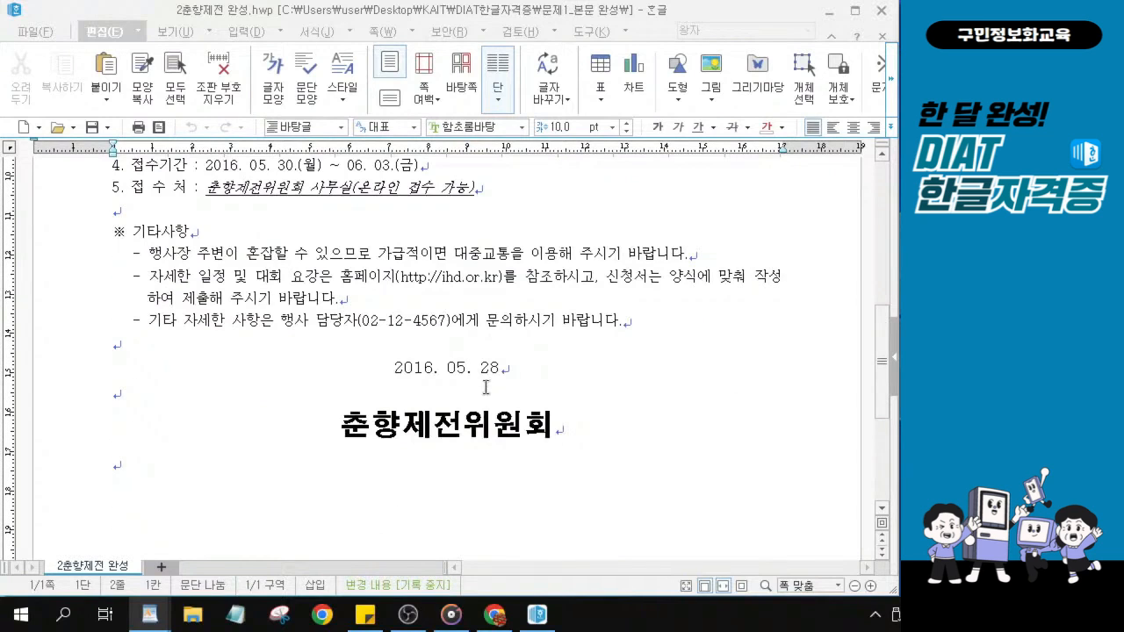
click(565, 427)
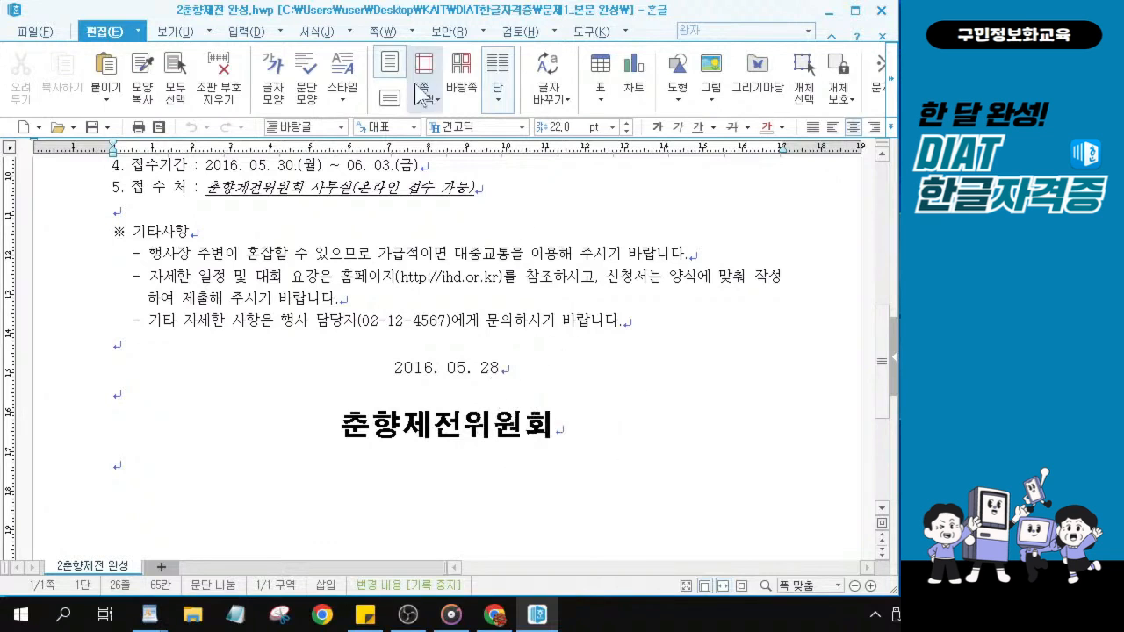
click(384, 35)
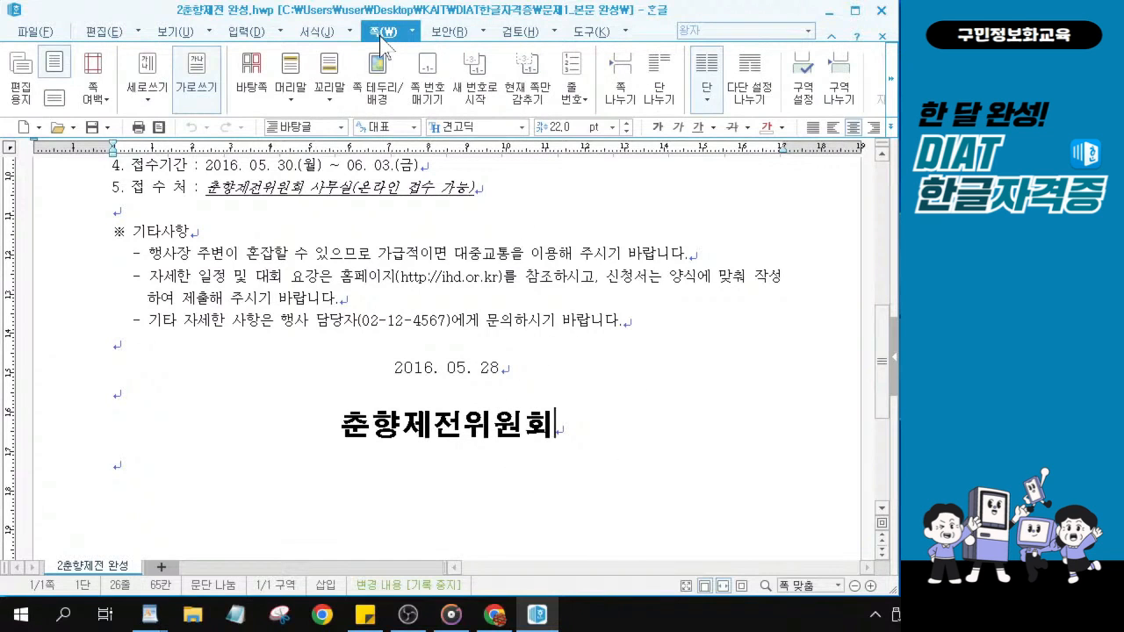
click(845, 98)
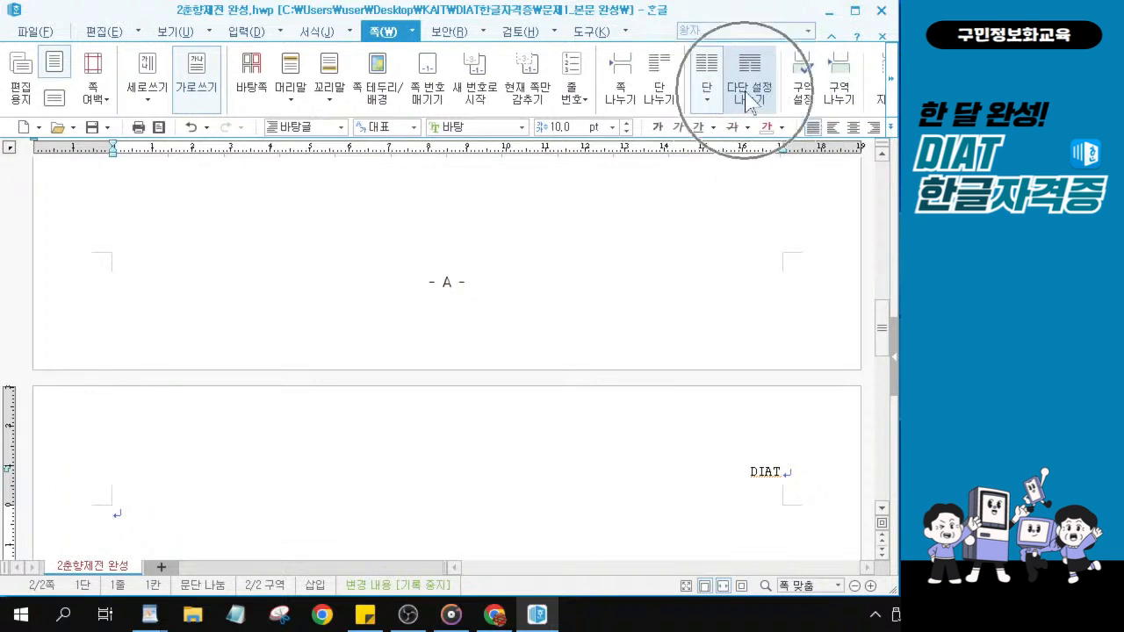
Insert a column-definition break on the second page and lay out the text after it in two general columns.
click(748, 99)
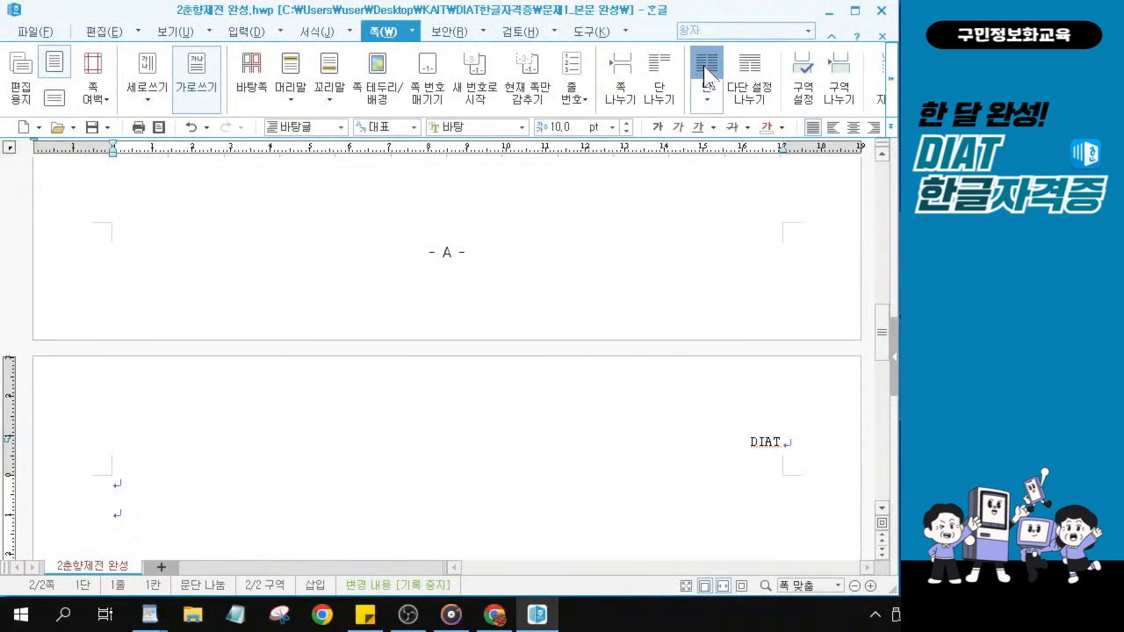
click(708, 76)
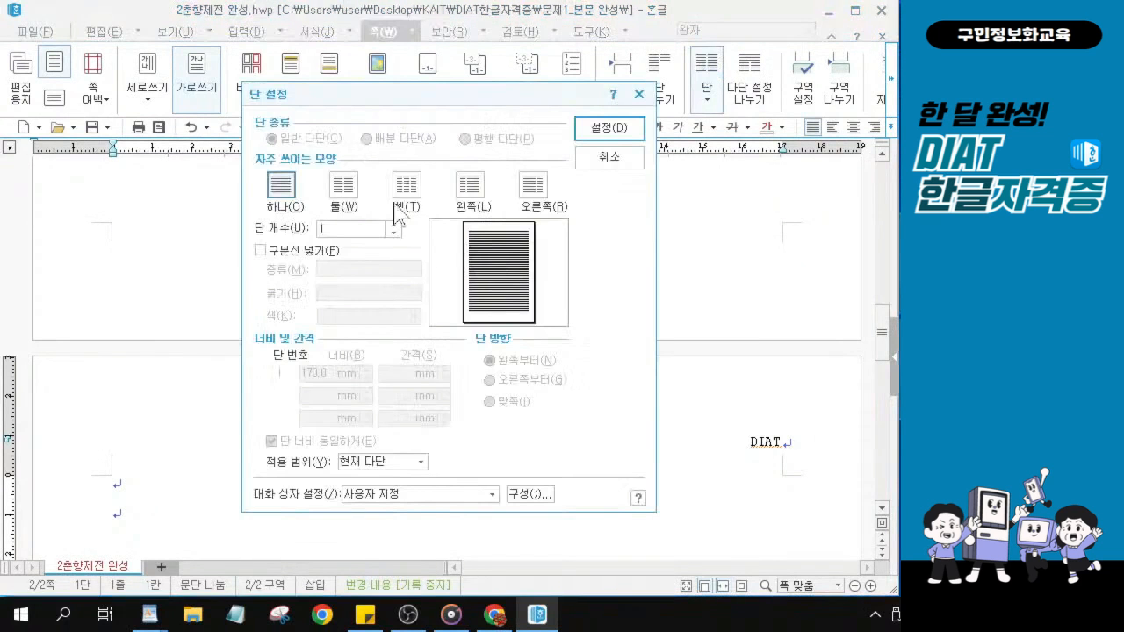
click(345, 189)
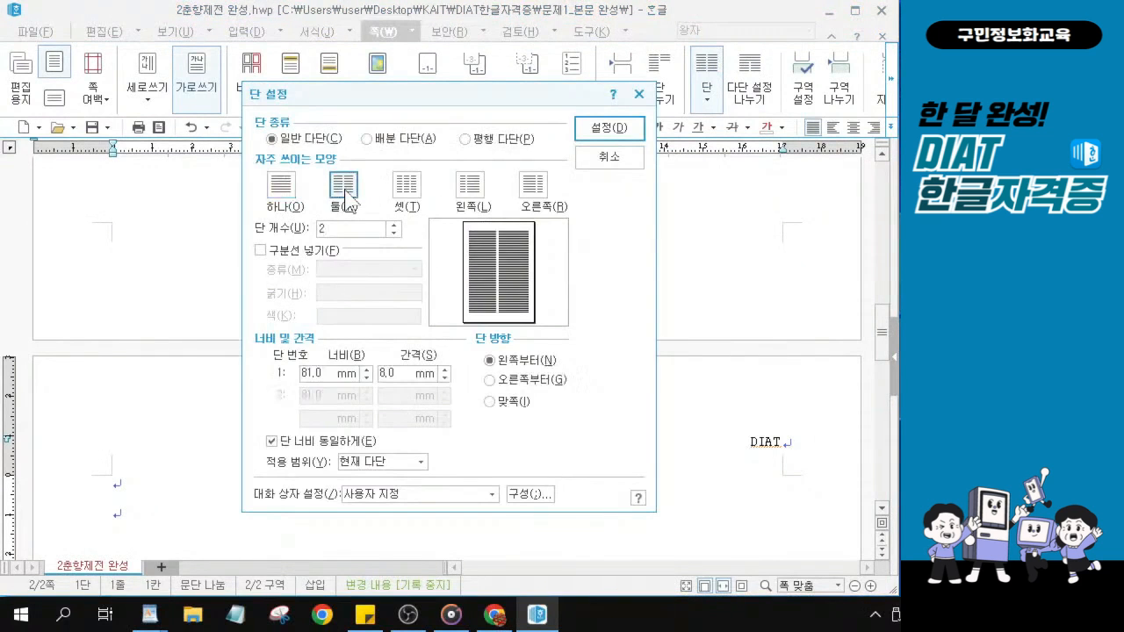
click(612, 136)
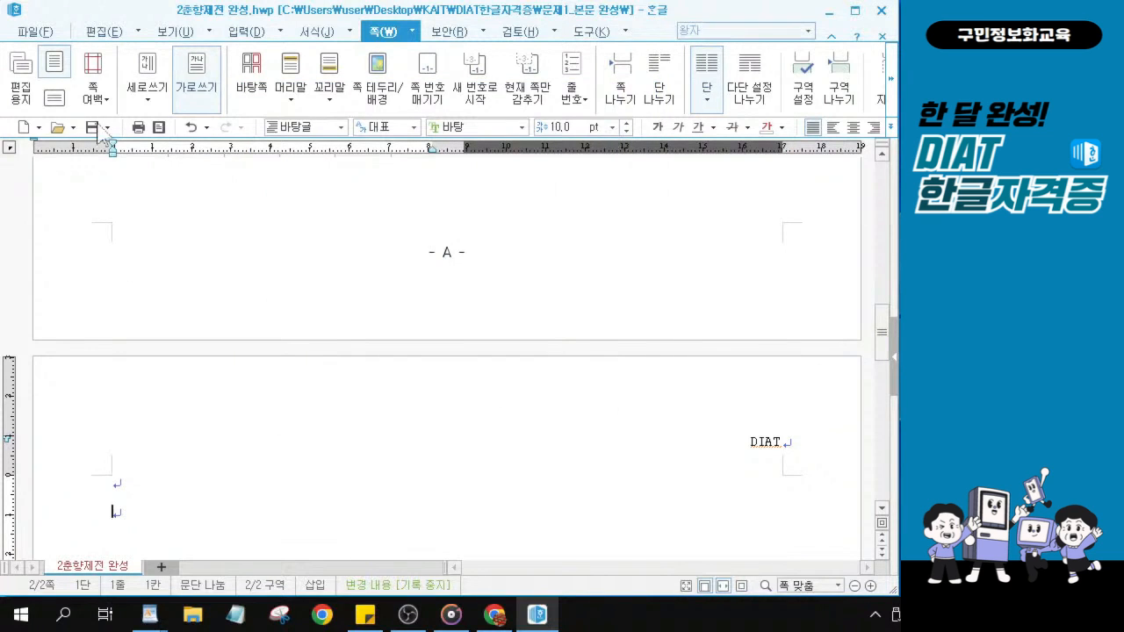
Place the cursor on the second line of the new page and open the dialog for inserting another document.
scroll(122, 530, down, 2)
scroll(122, 531, down, 1)
click(123, 392)
click(125, 392)
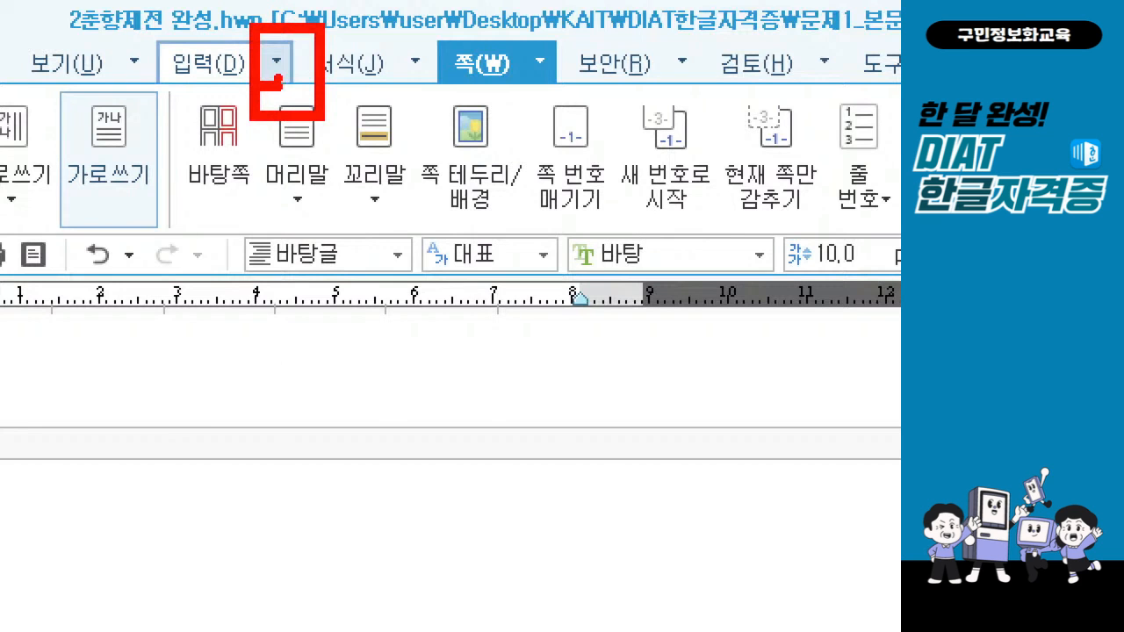
click(277, 62)
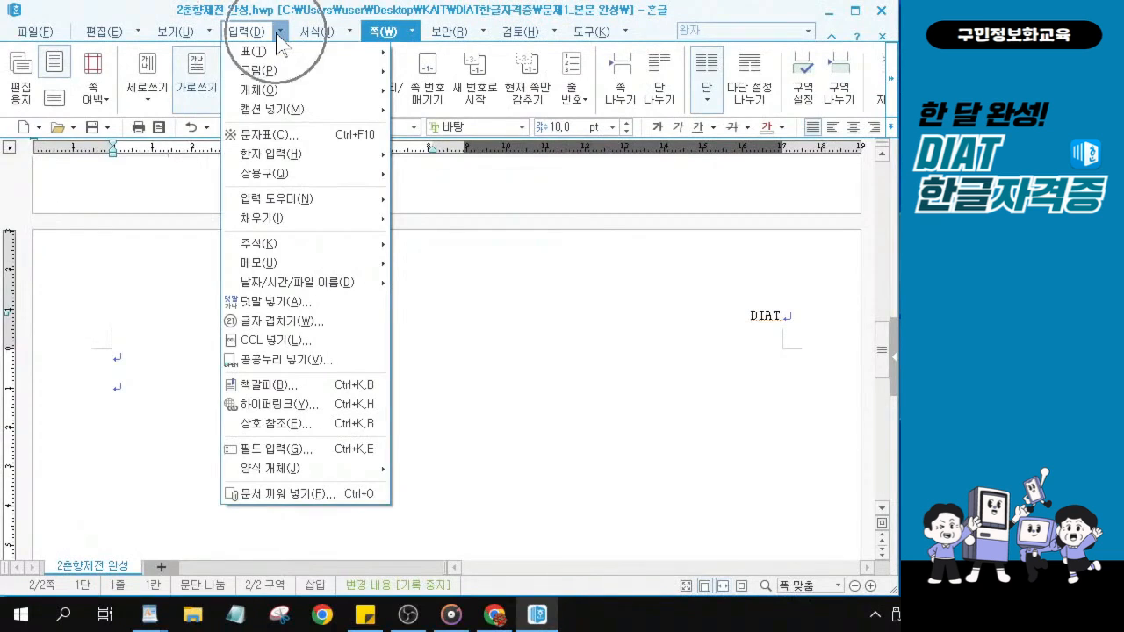
click(302, 496)
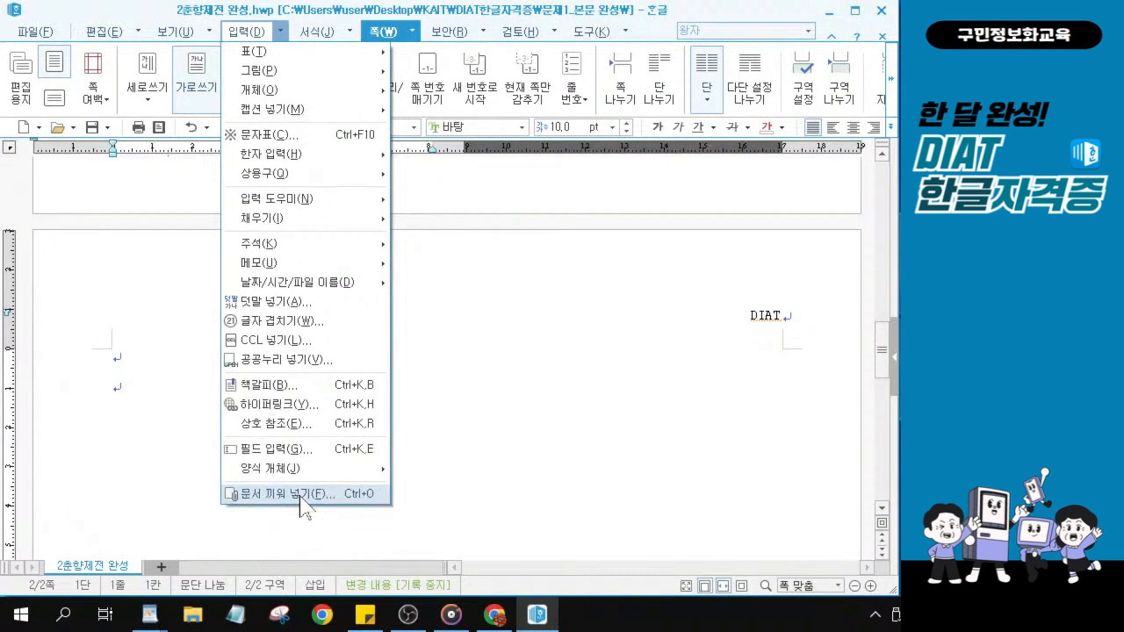
click(299, 496)
click(299, 496)
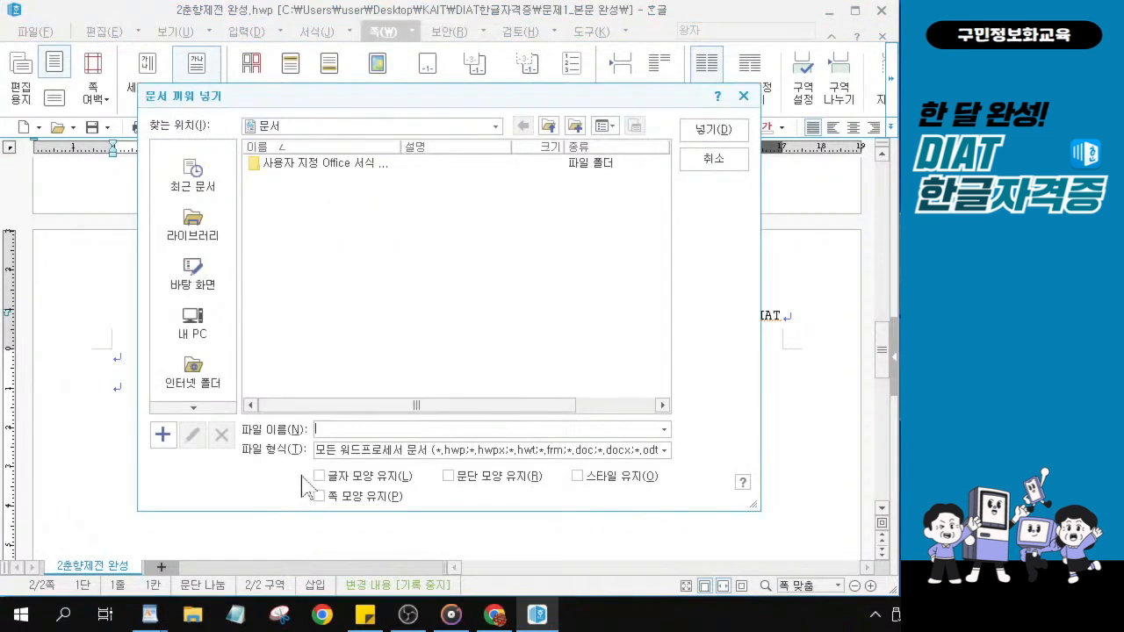
Browse from the desktop to KAIT > DIAT한글자격증 > 문제2_본문 입력 for the document to insert.
click(193, 279)
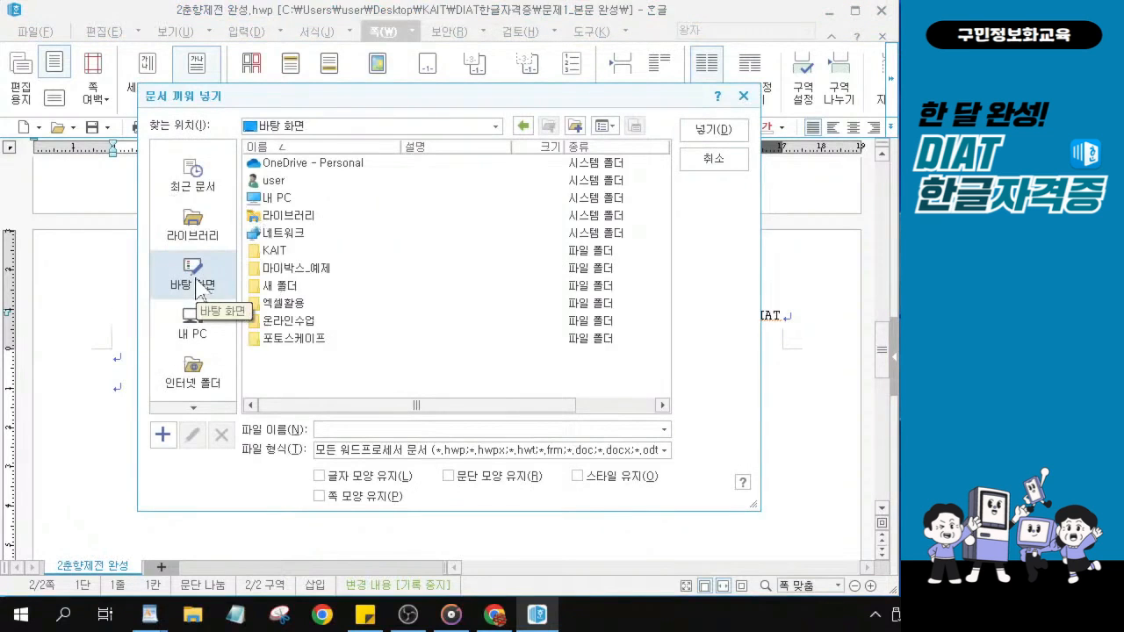
click(275, 252)
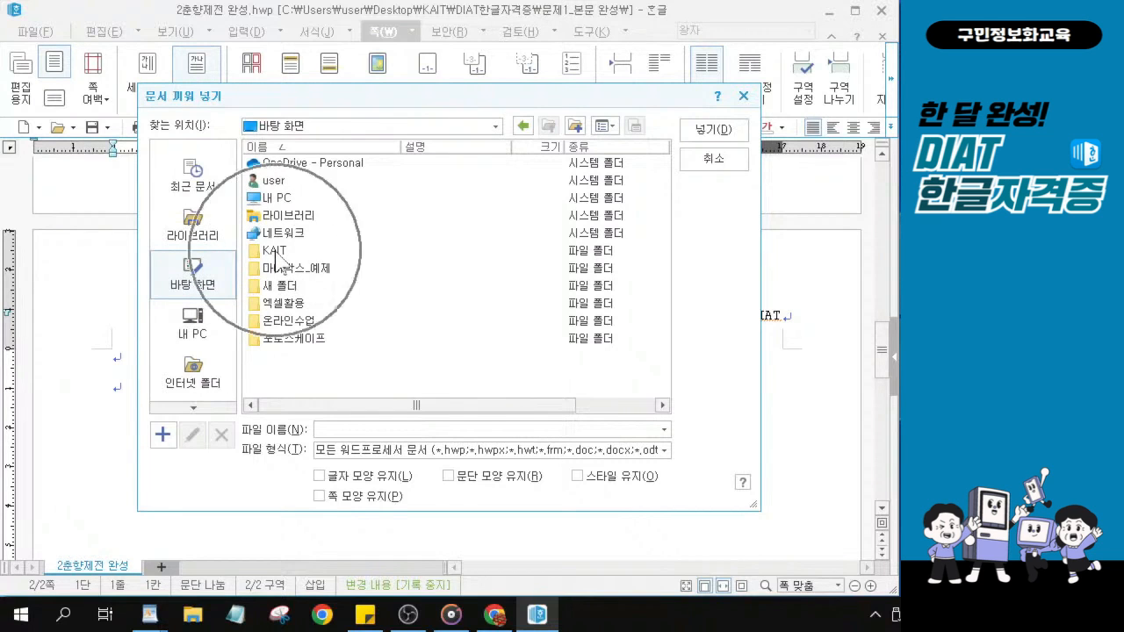
click(275, 252)
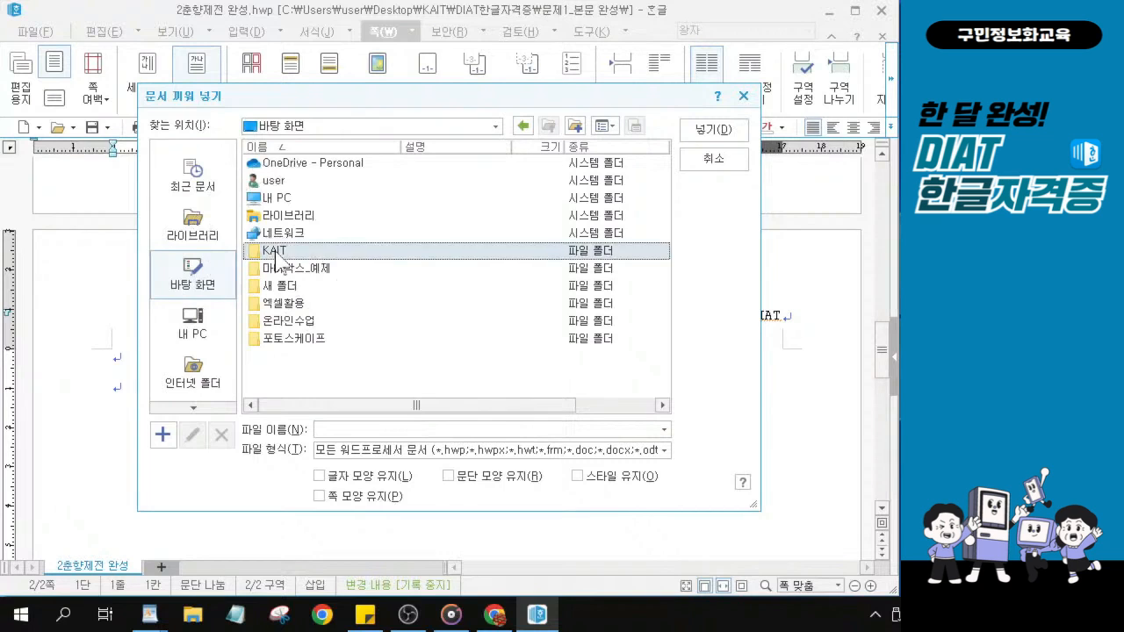
double_click(275, 253)
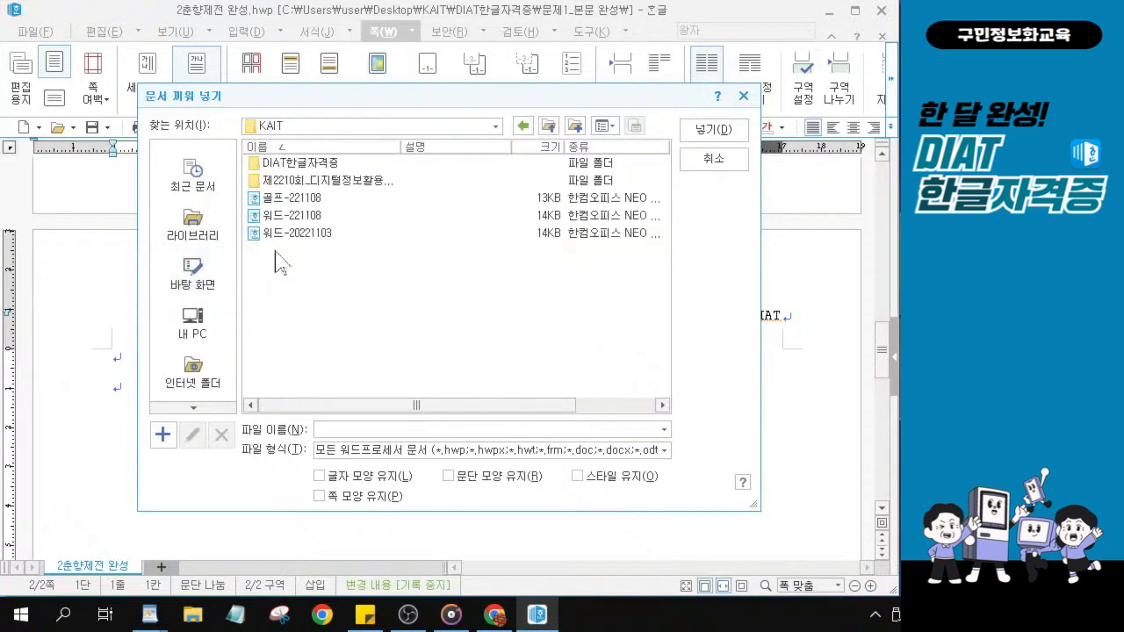
click(288, 165)
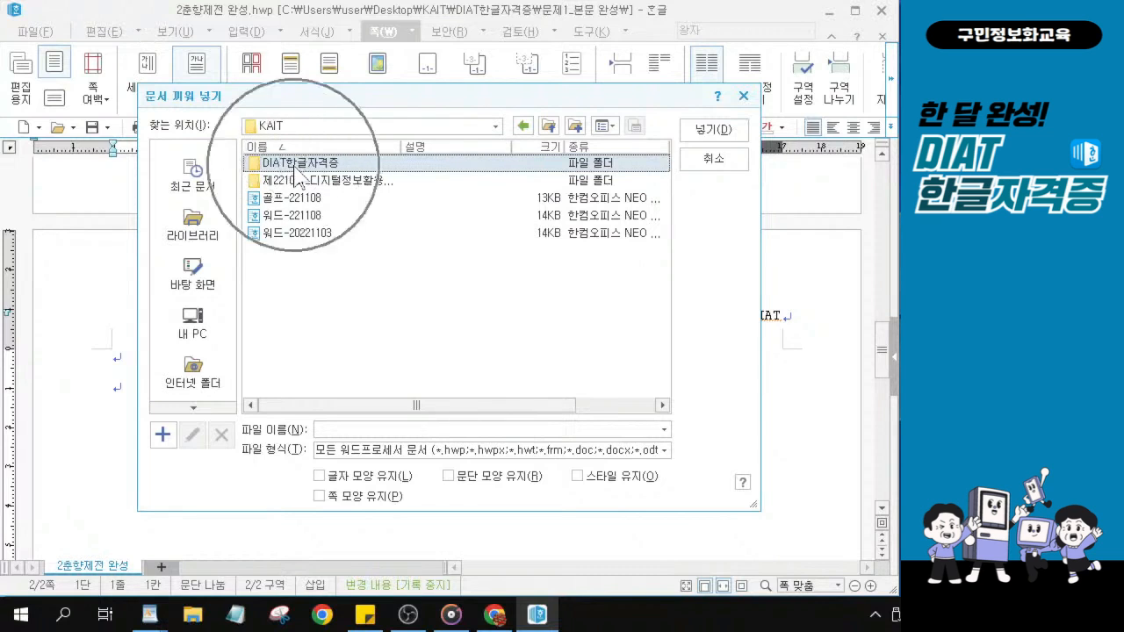
double_click(294, 167)
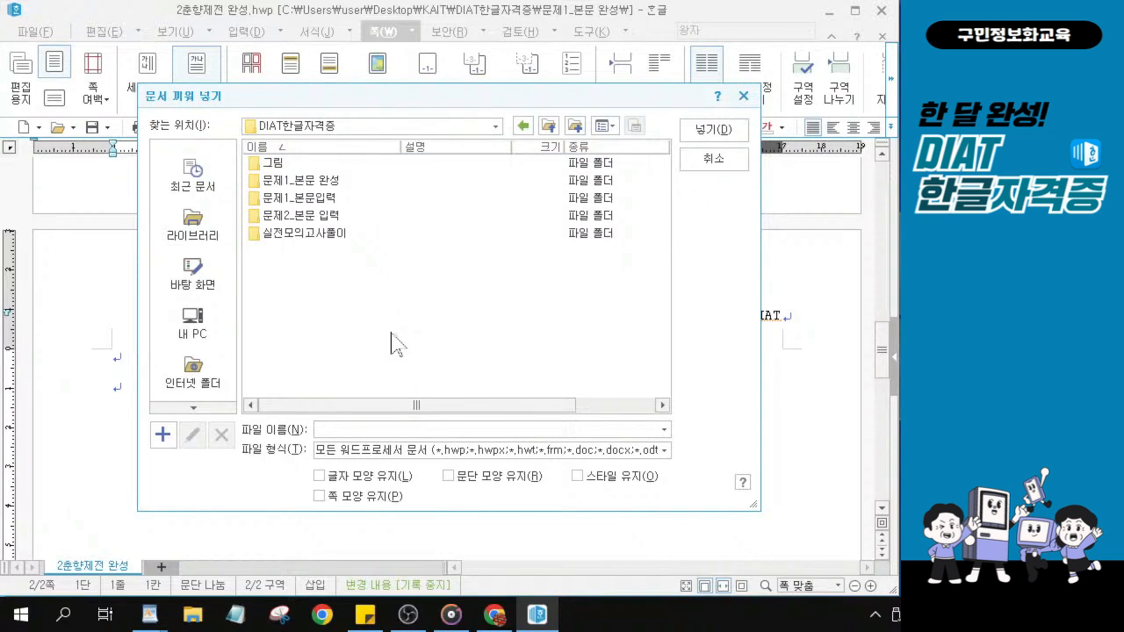
click(330, 222)
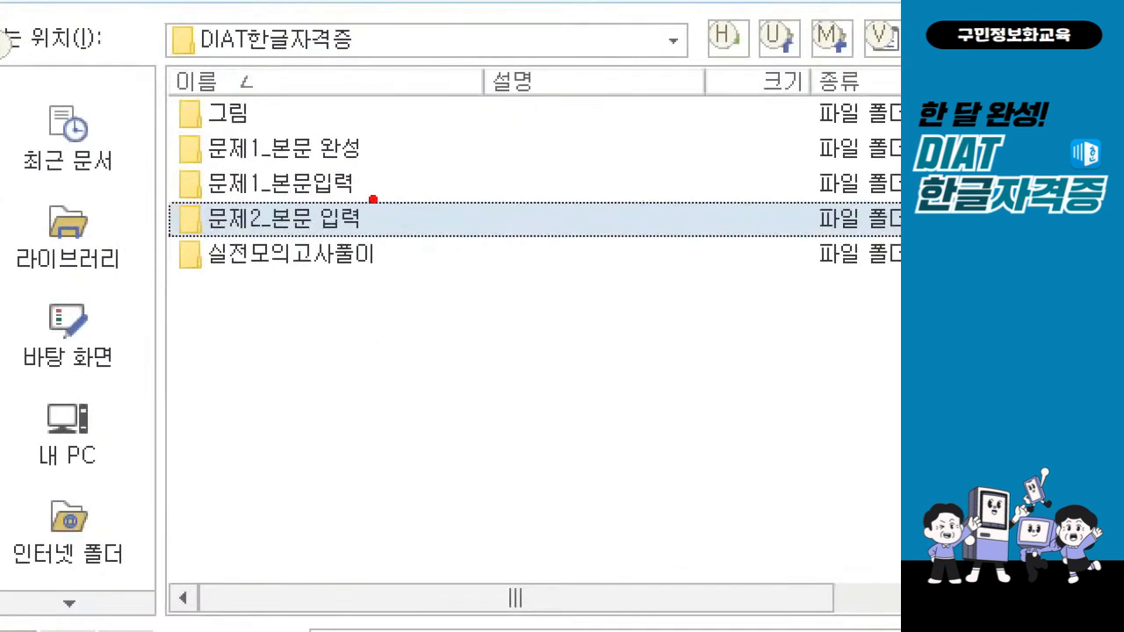
drag(373, 199, 420, 163)
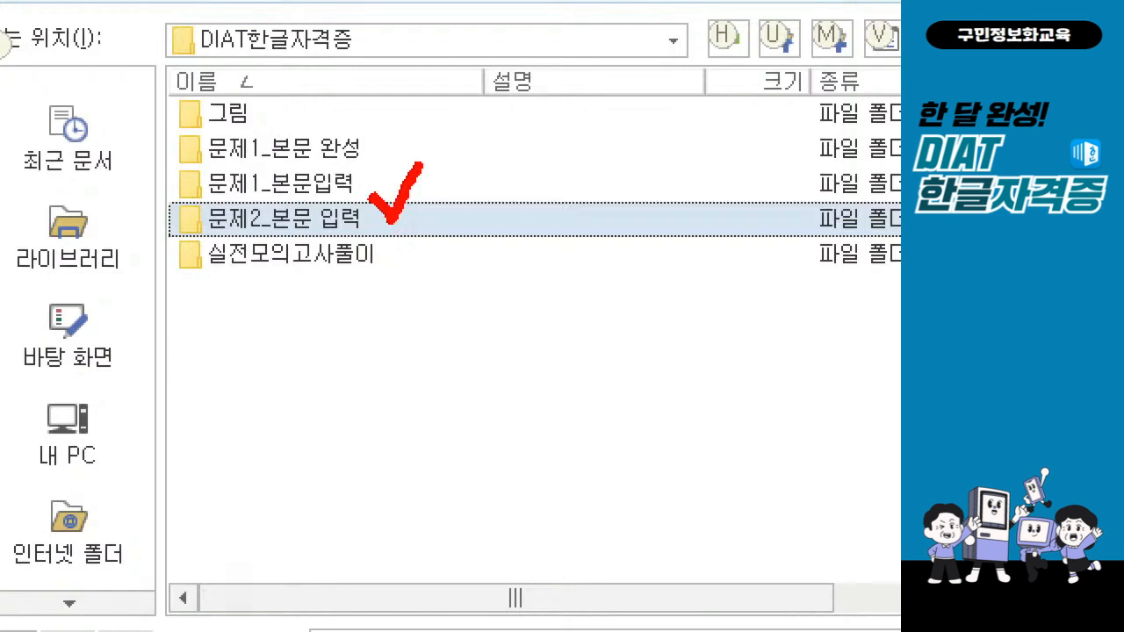
double_click(334, 226)
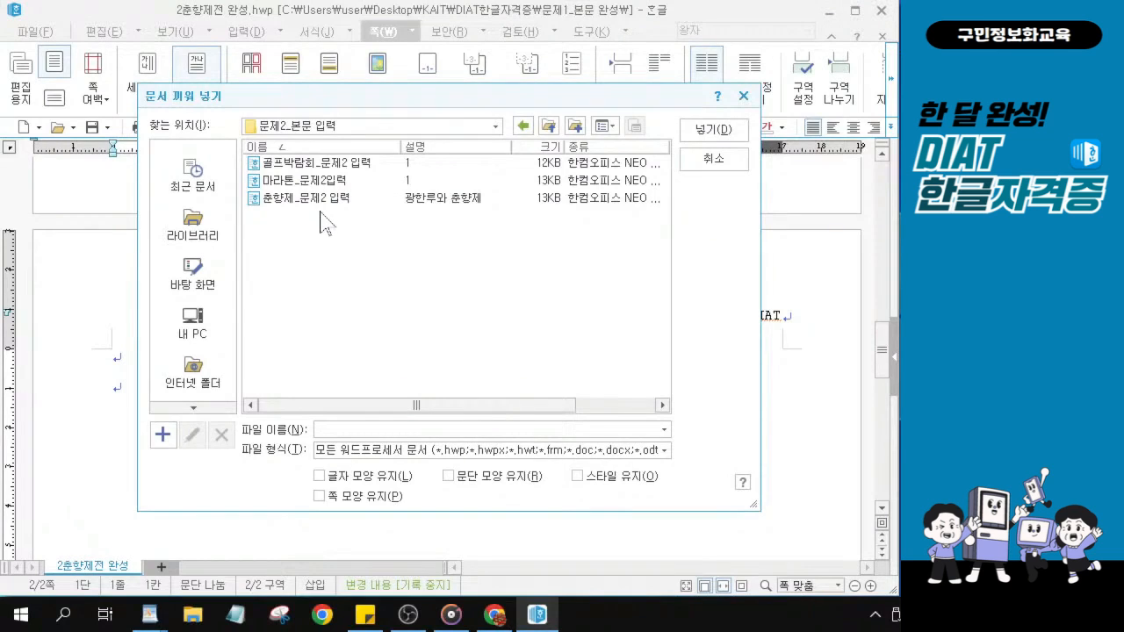
Insert the document 춘향제_문제2 입력 at the cursor, without keeping its character, paragraph, style or page formatting.
click(308, 210)
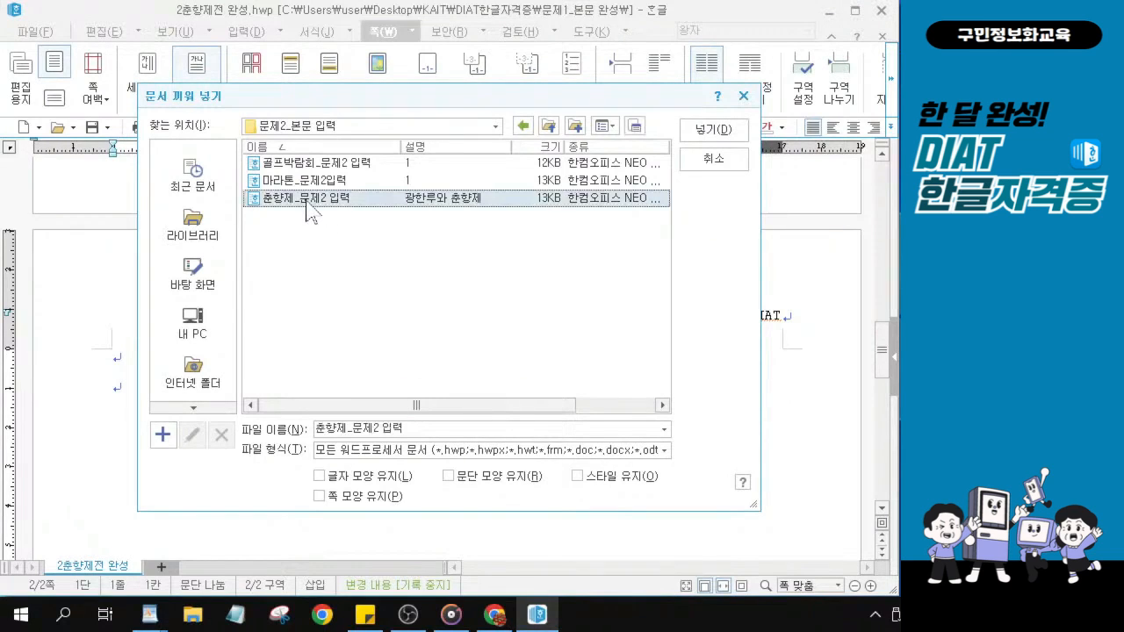
click(307, 210)
click(308, 211)
click(308, 211)
click(709, 132)
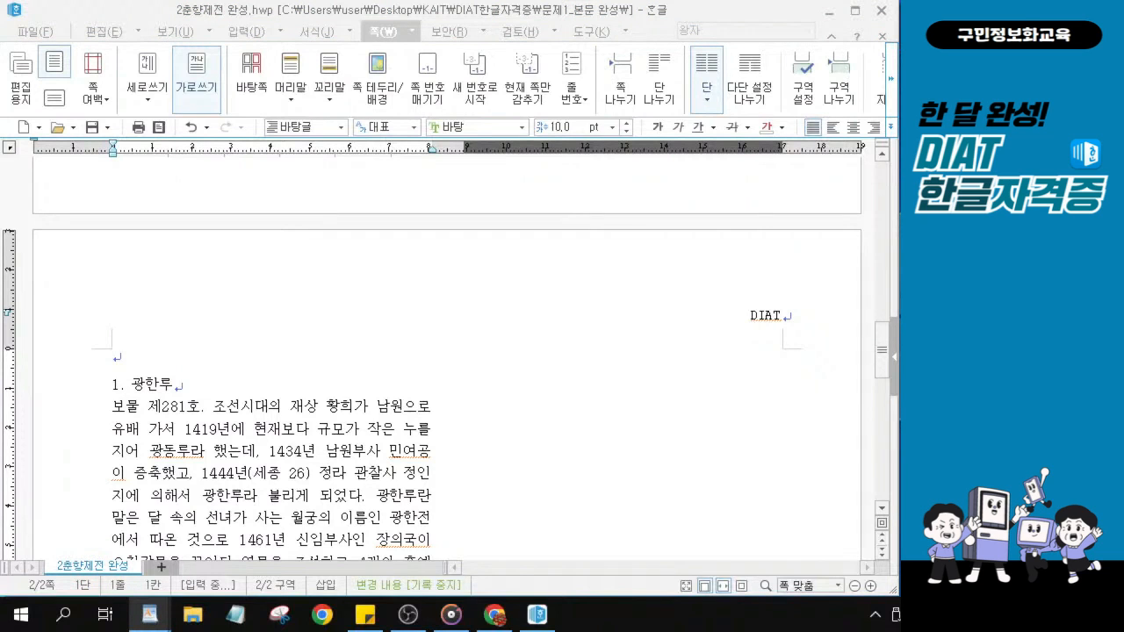
Enlarge the document to 260% and examine the word 재상 in the first paragraph under 1. 광한루.
click(256, 454)
text(,)
scroll(265, 441, up, 5)
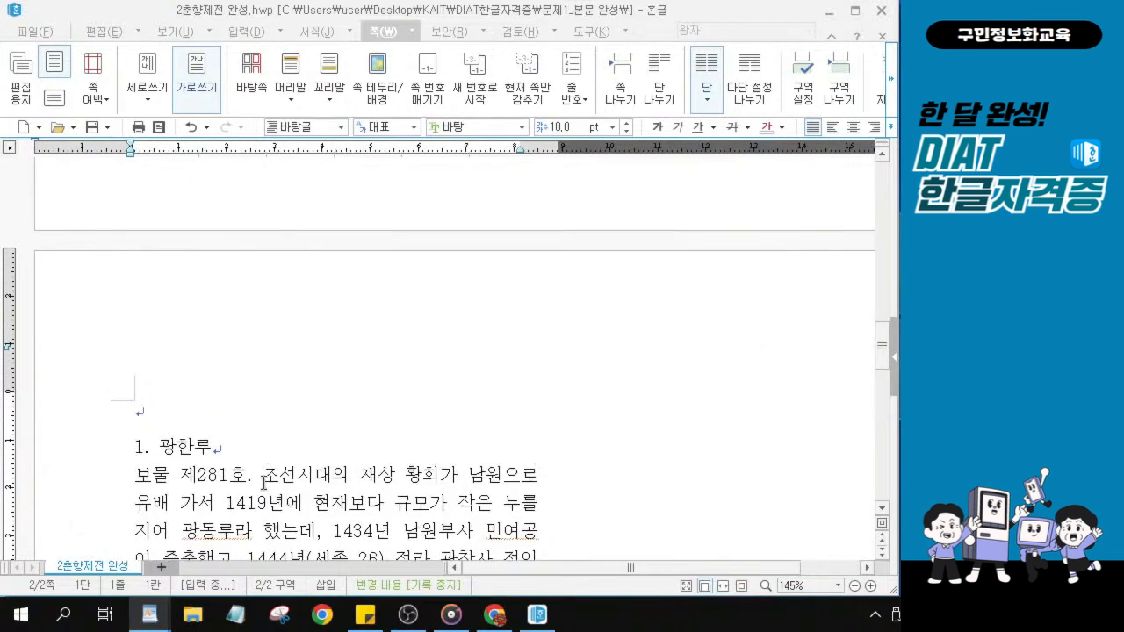
scroll(443, 518, up, 2)
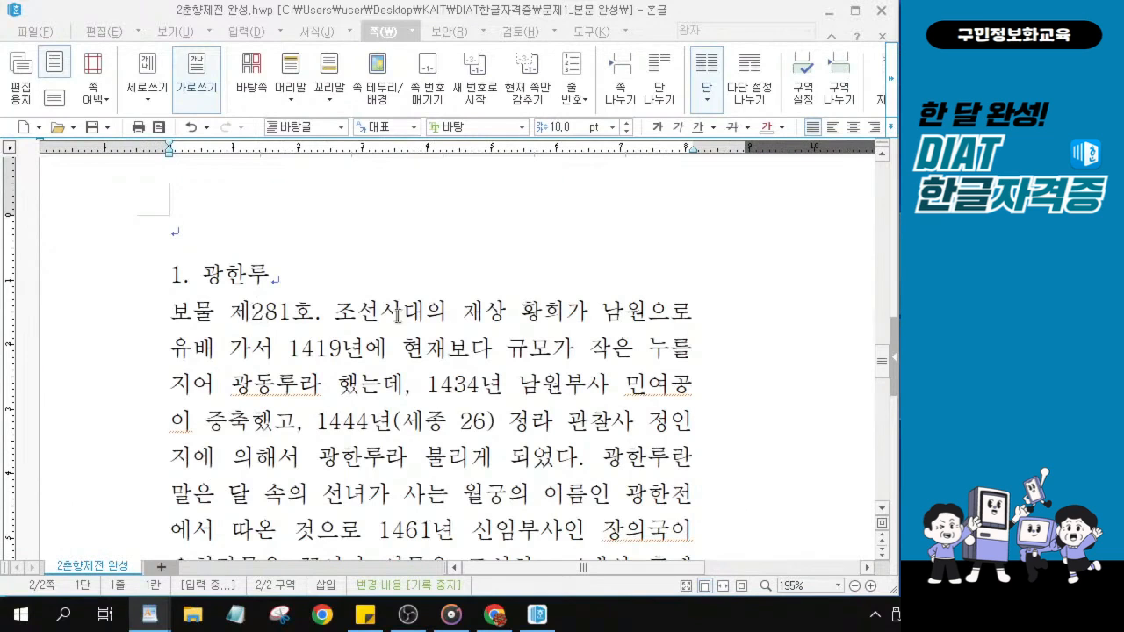
click(459, 310)
drag(458, 310, 520, 324)
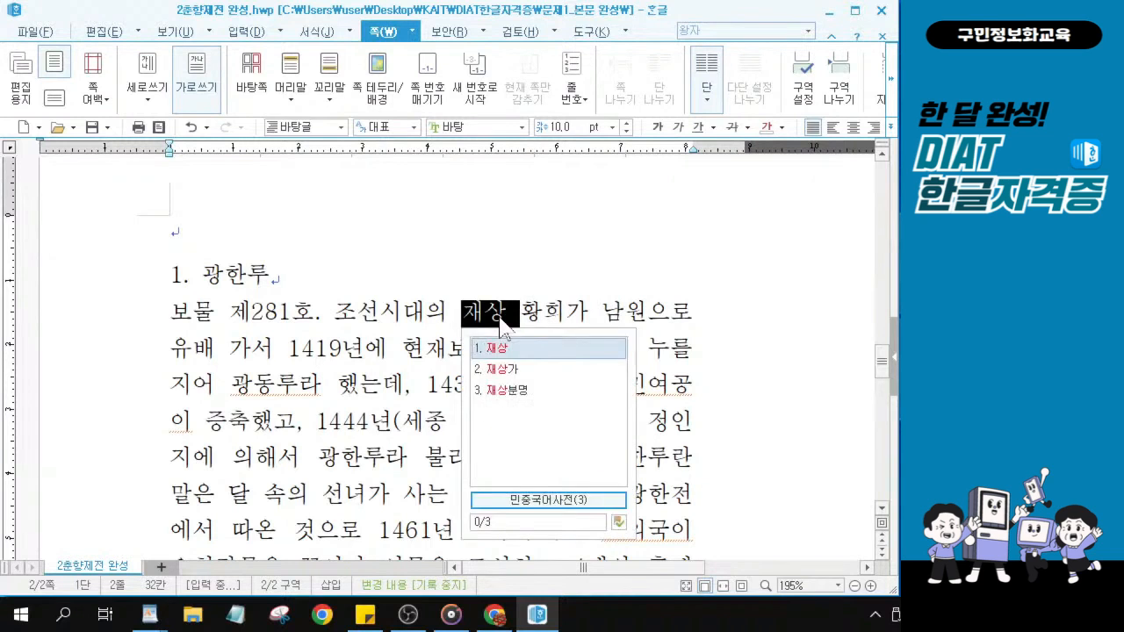
click(503, 317)
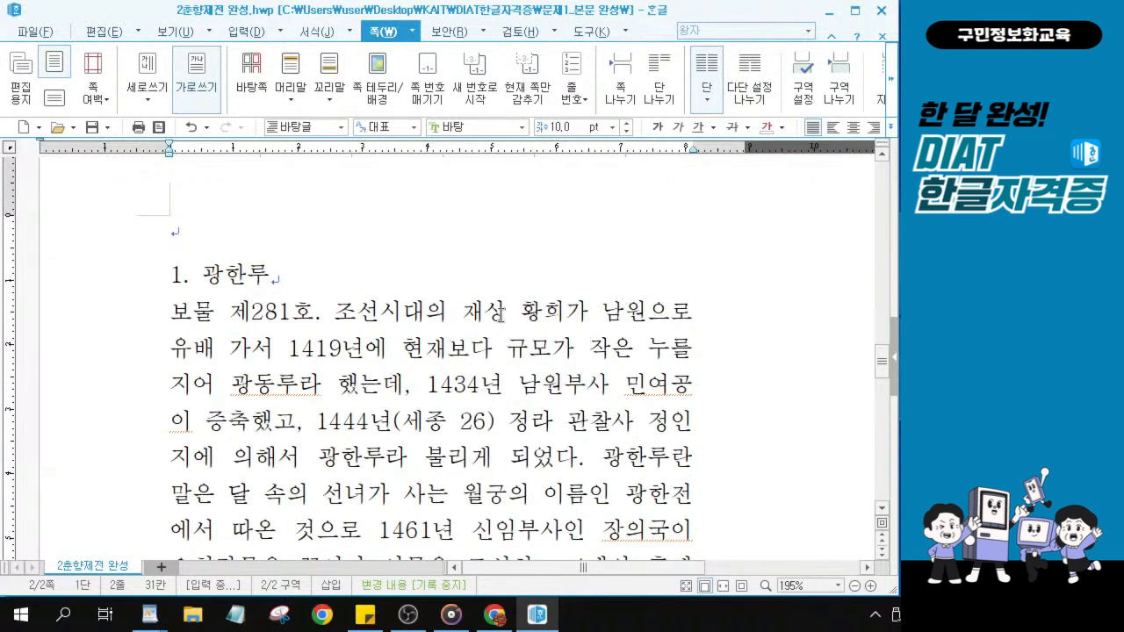
ctrl+scroll(507, 312, up, 2)
ctrl+scroll(525, 332, up, 4)
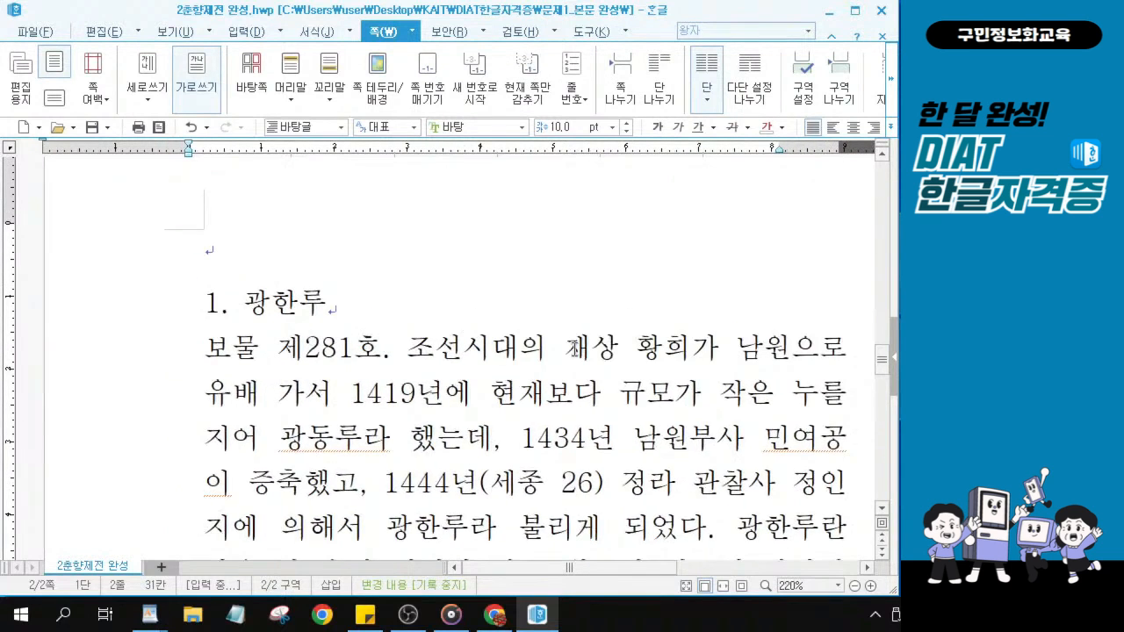
drag(637, 573, 668, 574)
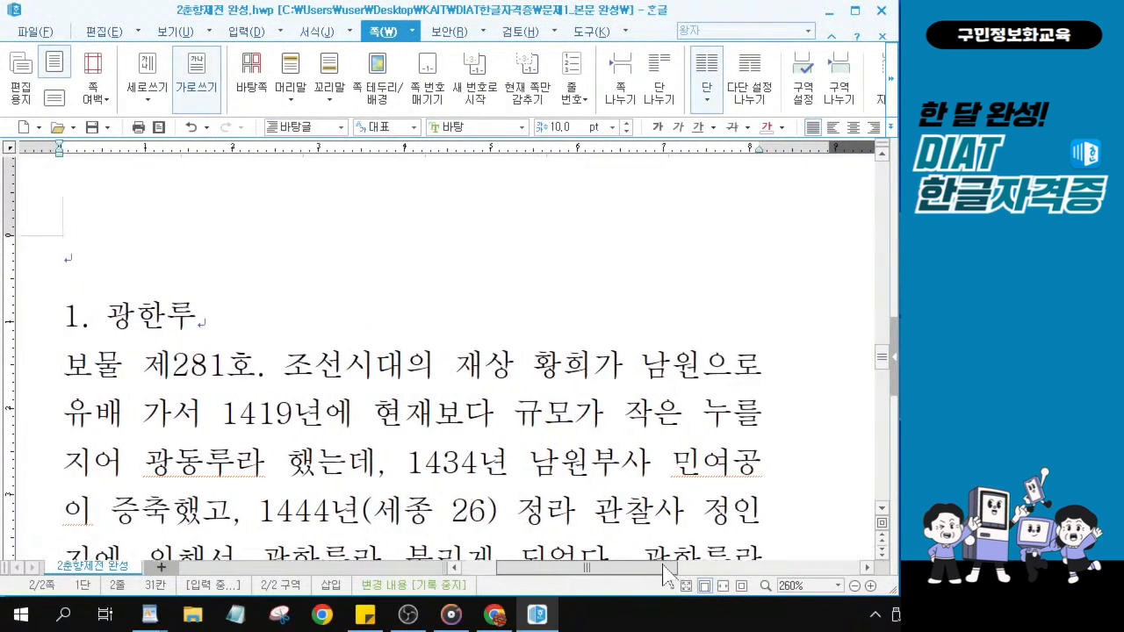
scroll(559, 410, down, 3)
key(ctrl)
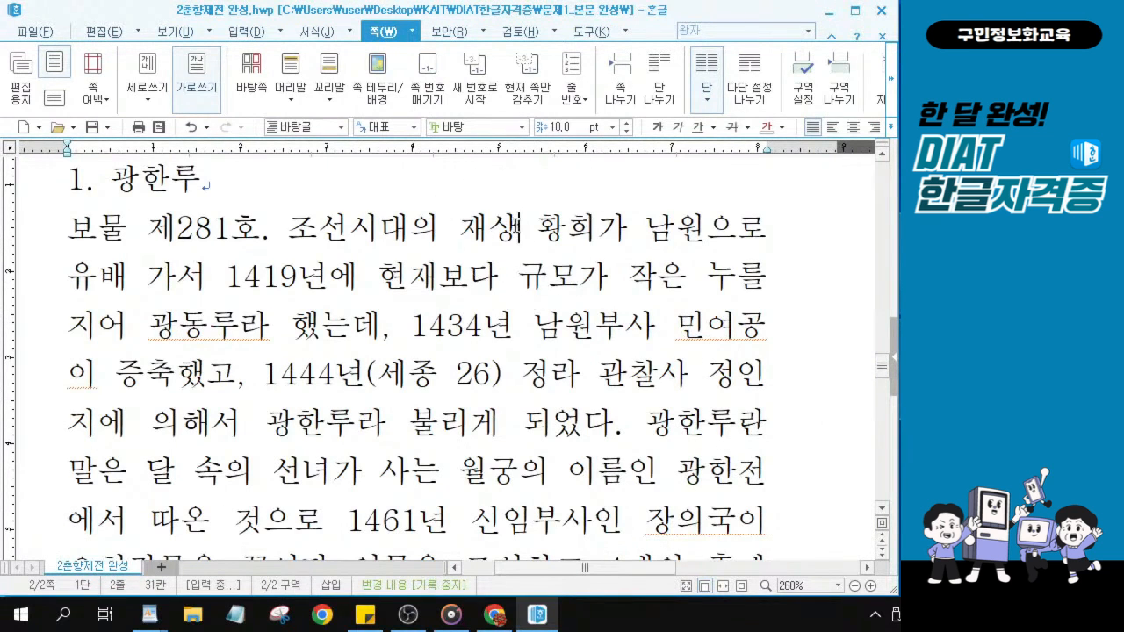
Convert 재상 in the first line under 1. 광한루 to 재상(宰相), using the 한글(漢字) input format.
click(515, 225)
key(F9)
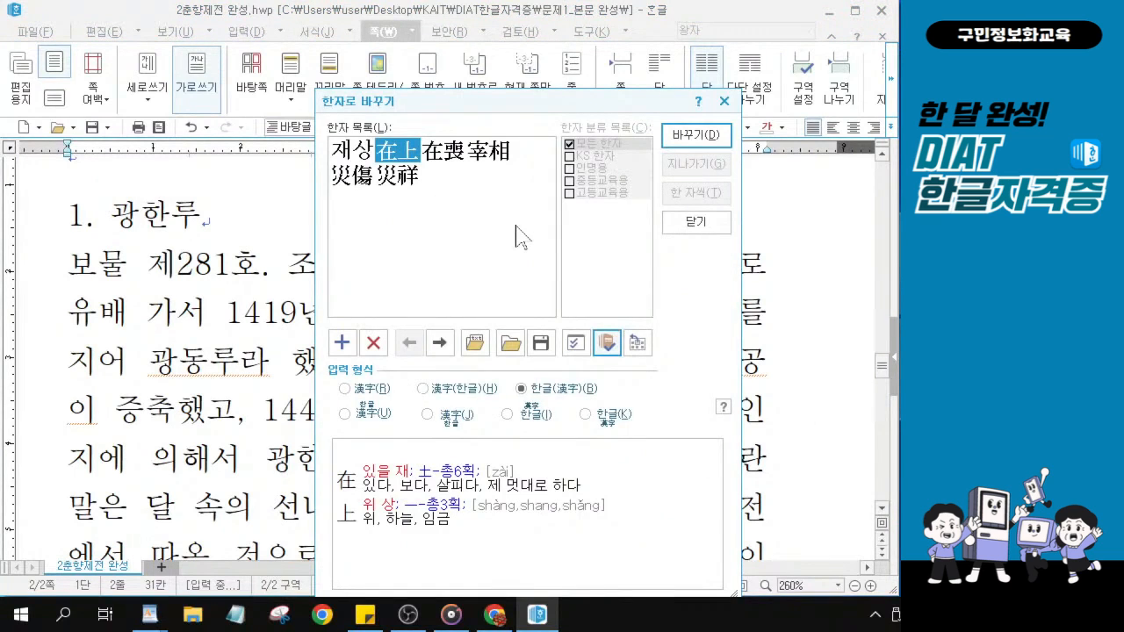
click(482, 158)
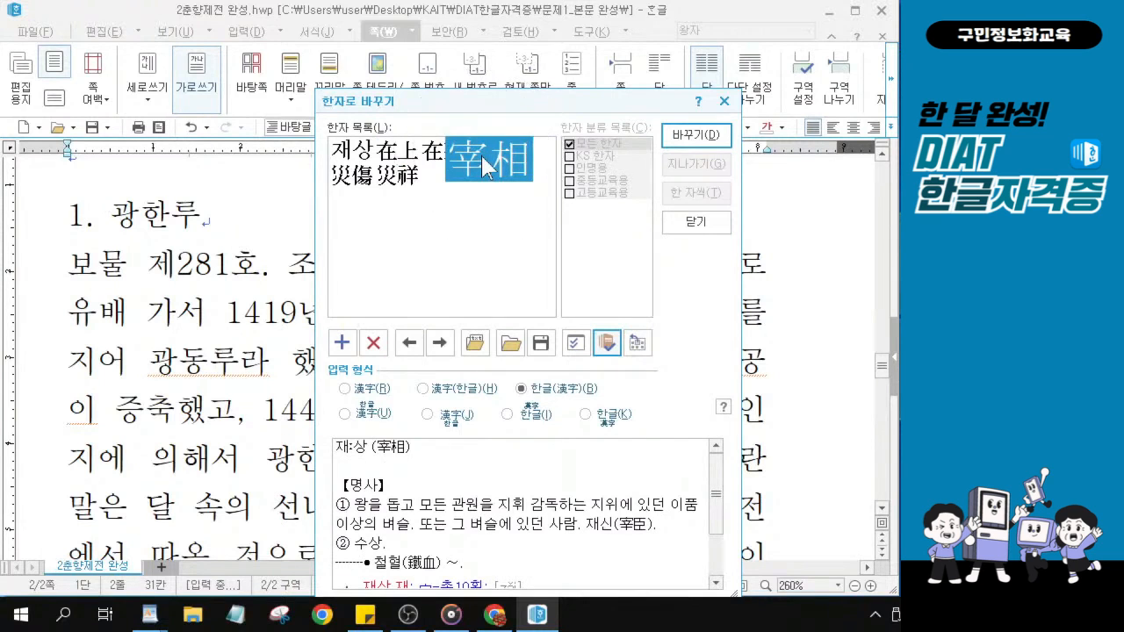
click(481, 155)
key(ctrl)
key(ctrl)
key(ctrl)
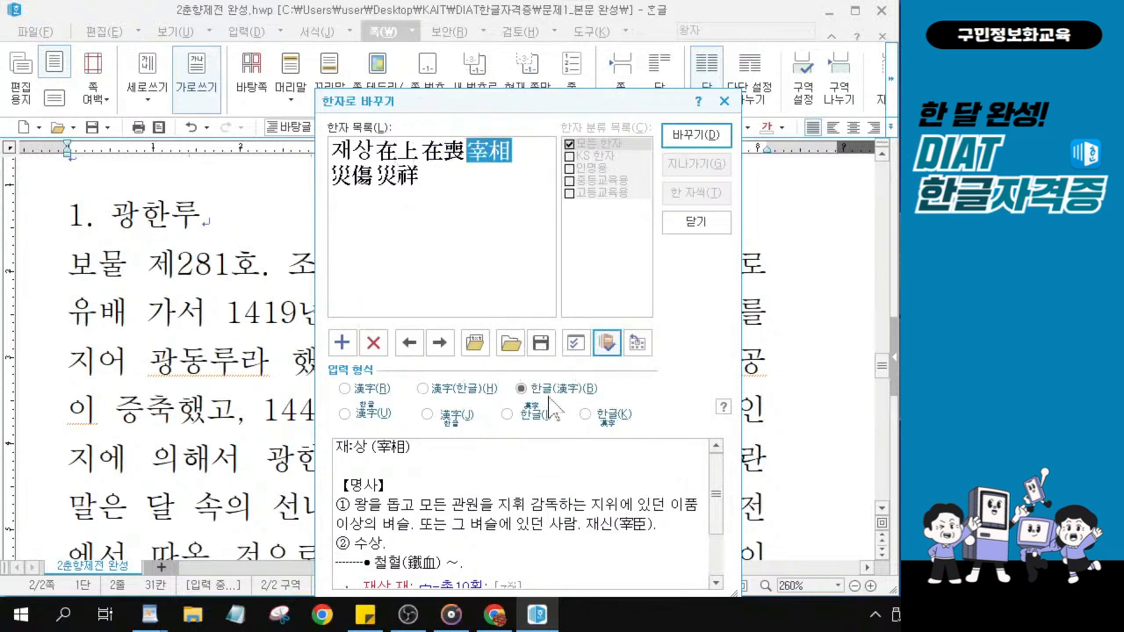
key(ctrl)
key(ctrl)
key(ctrl)
key(ctrl)
key(ctrl)
key(ctrl)
key(ctrl)
key(ctrl)
key(ctrl)
key(ctrl)
key(ctrl)
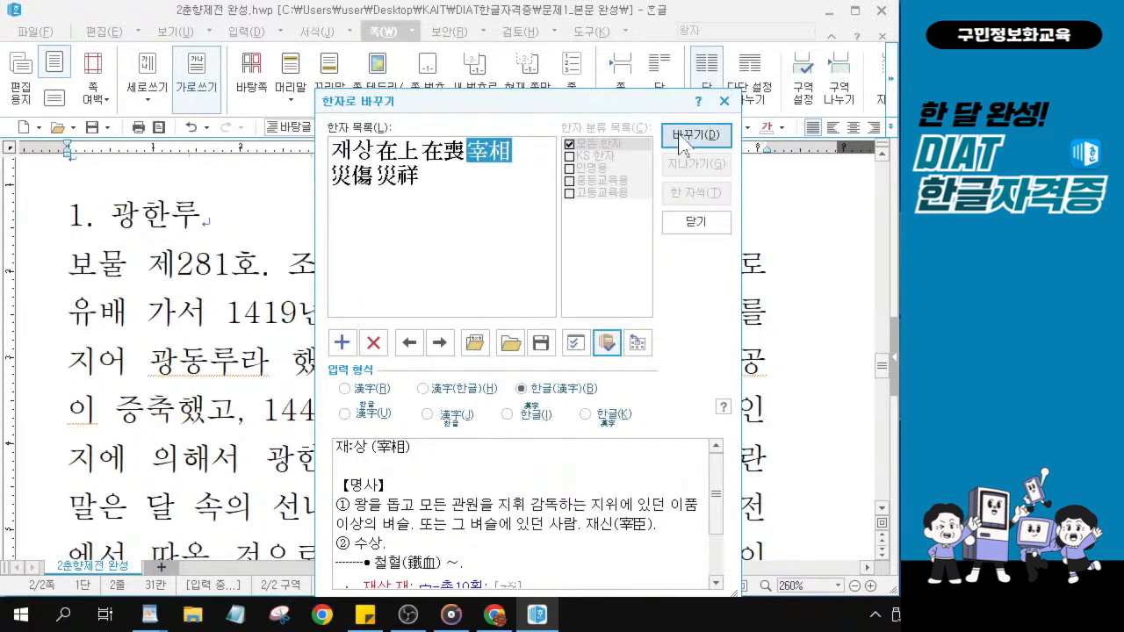
click(681, 139)
key(ctrl)
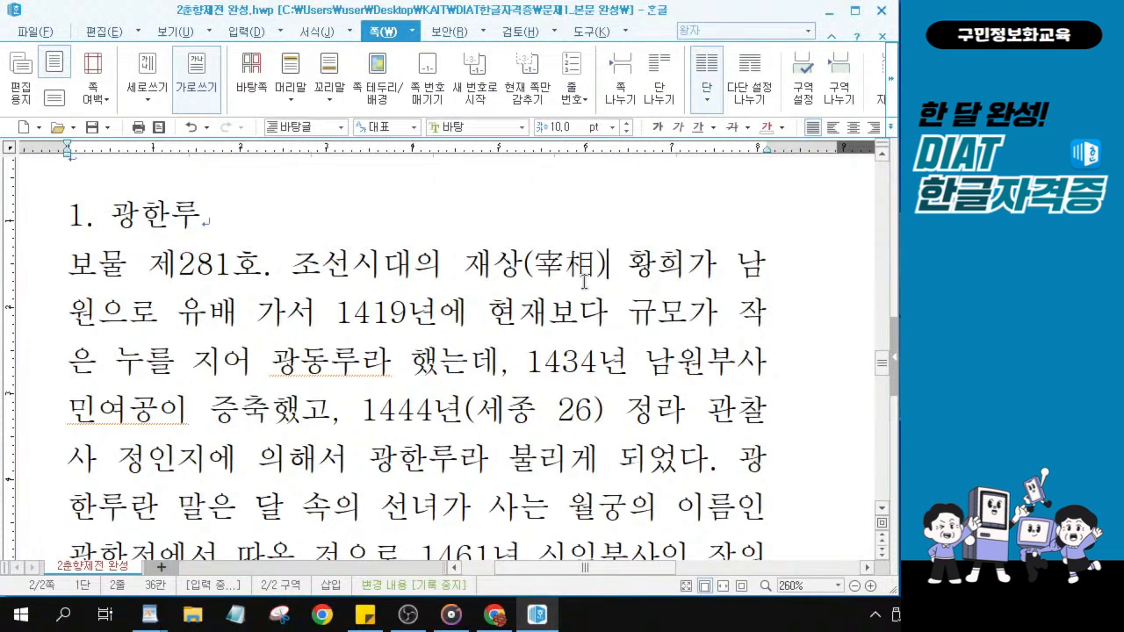
Convert 유배 in the second line under 1. 광한루 to 유배(流配), using the 한글(漢字) input format.
click(239, 313)
key(ctrl)
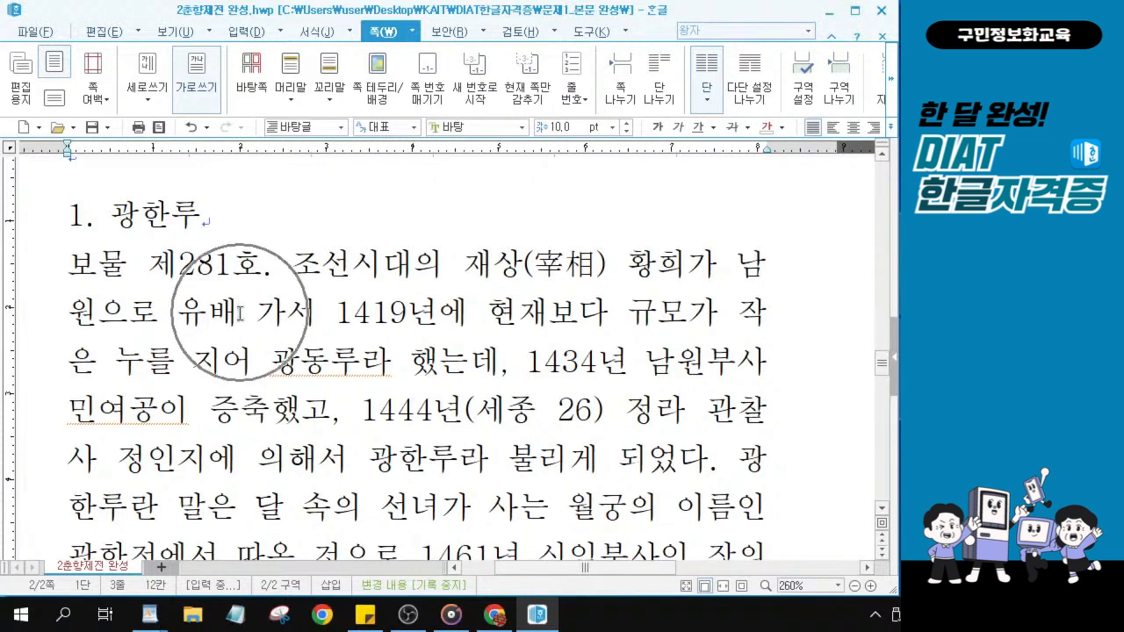
key(ctrl)
key(ctrl)
key(ctrl)
key(ctrl)
key(ctrl)
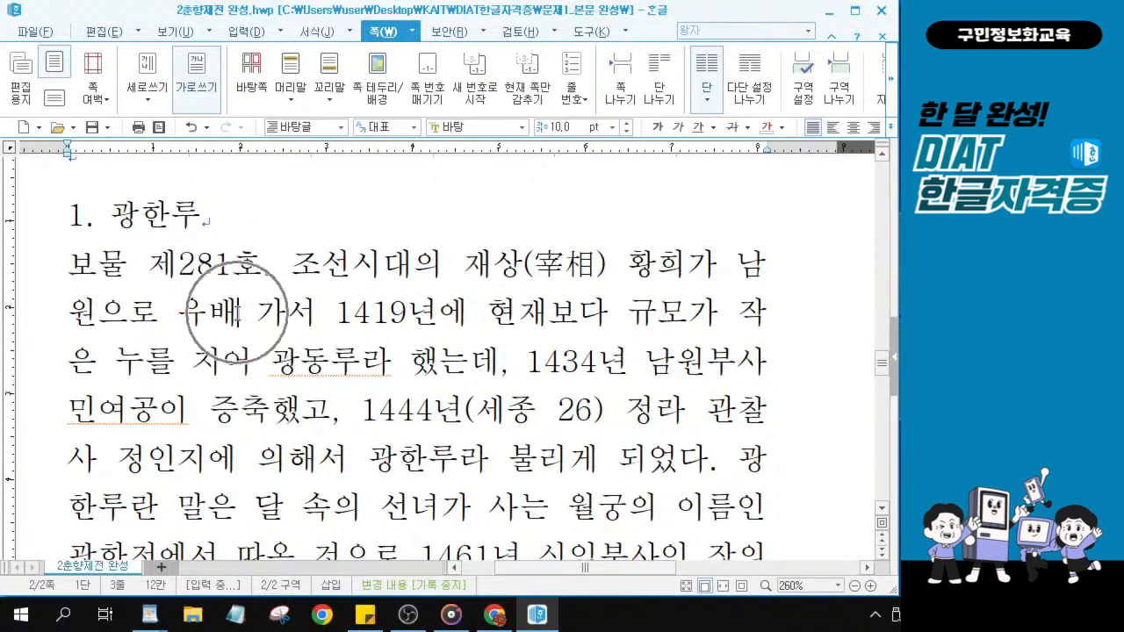
key(ctrl)
key(ctrl)
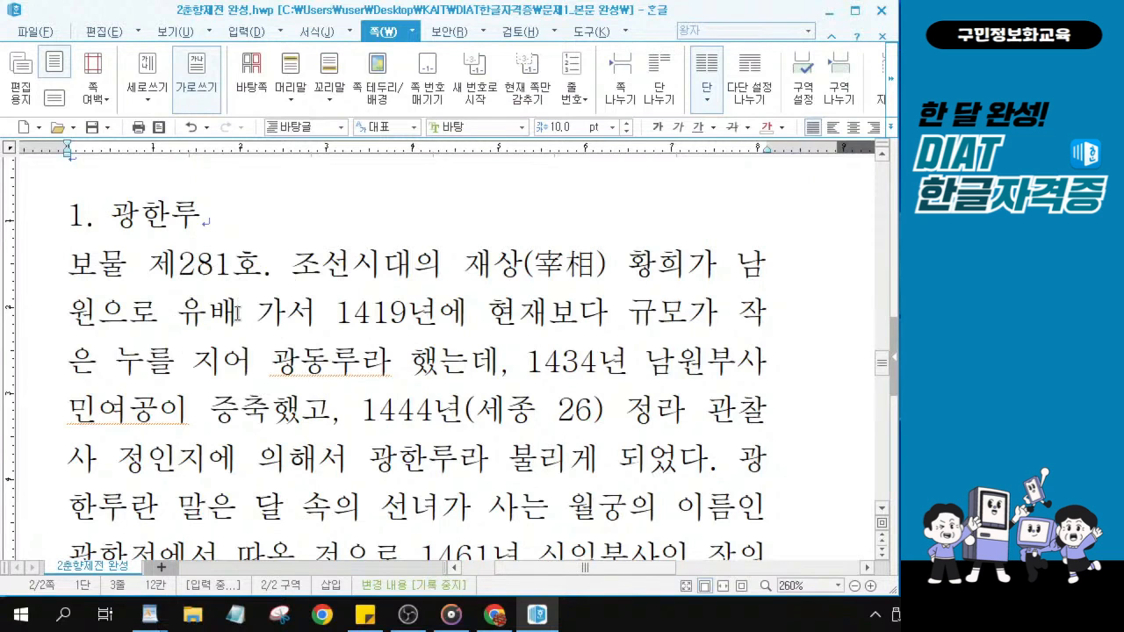
double_click(235, 314)
key(F9)
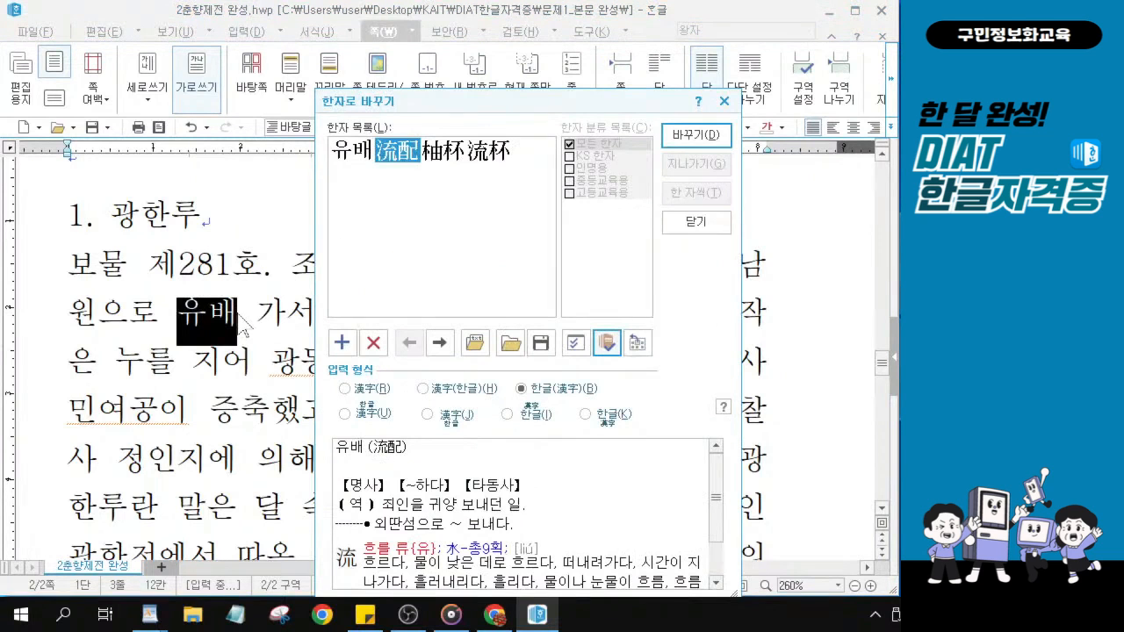
mouse_move(386, 155)
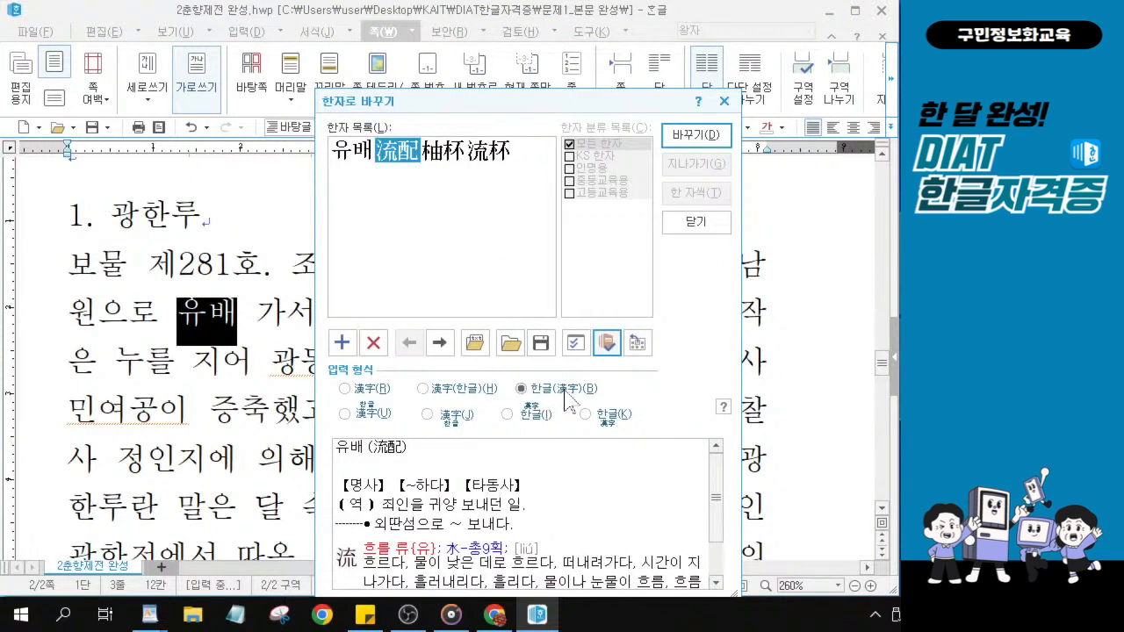
click(681, 139)
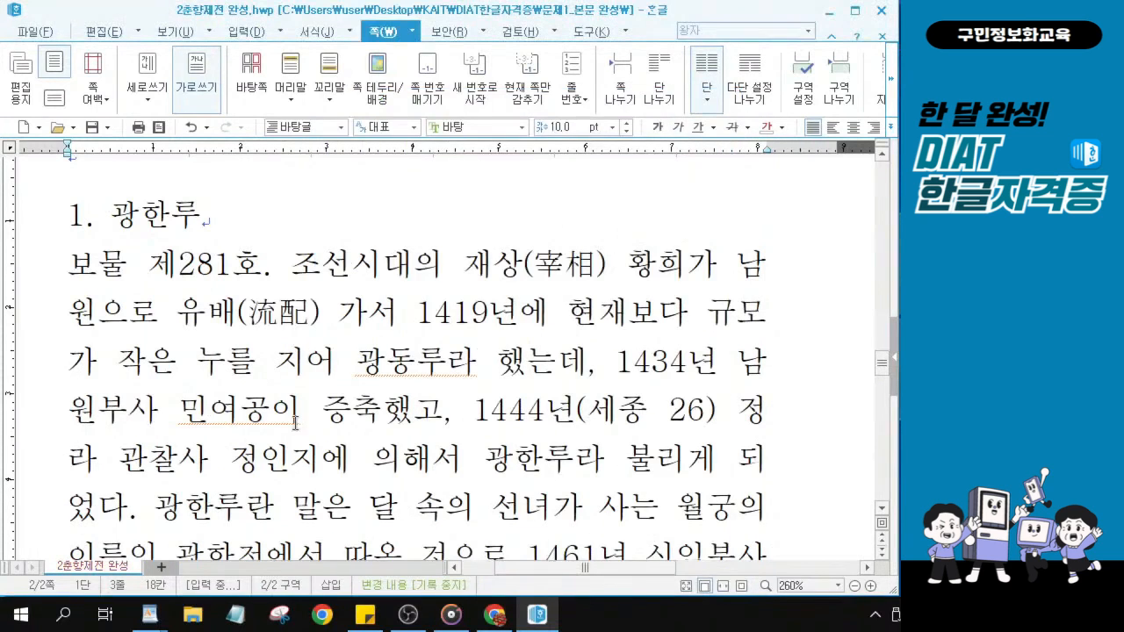
Convert 전소 in the last sentence of the 1. 광한루 section to 전소(全燒), using the 한글(漢字) input format.
click(169, 235)
scroll(493, 389, down, 3)
scroll(492, 388, down, 6)
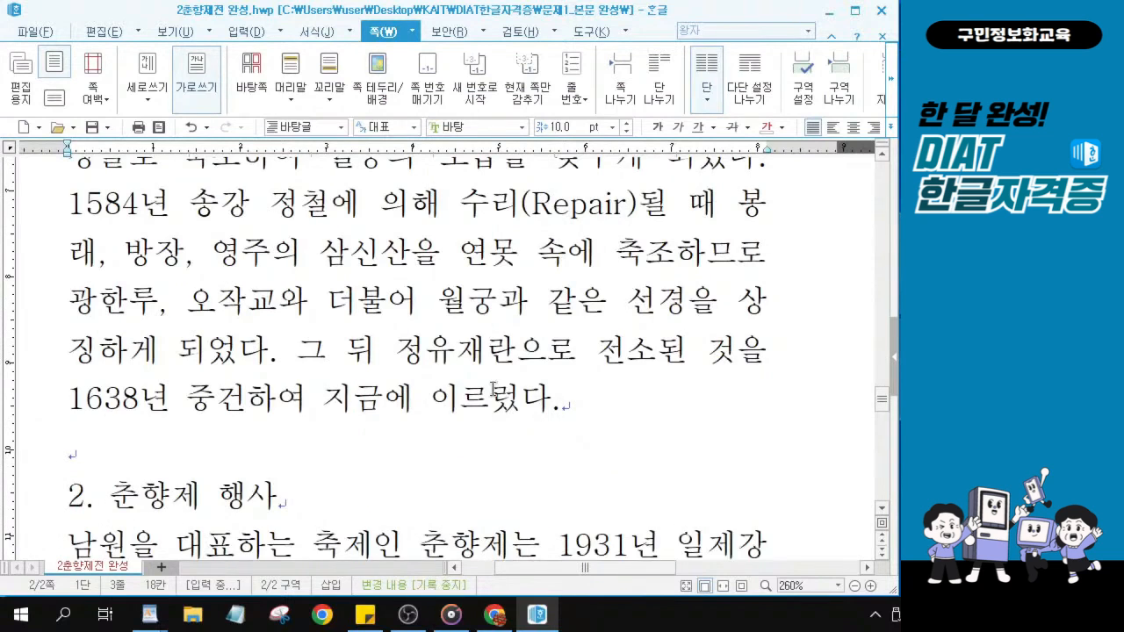
click(533, 336)
drag(299, 355, 656, 368)
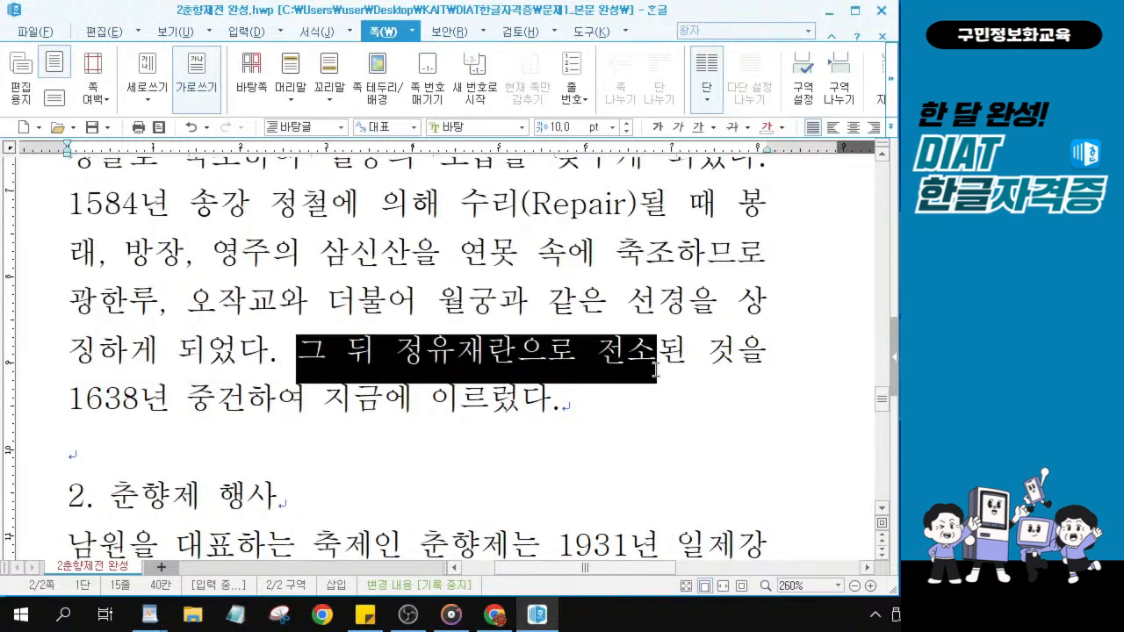
click(655, 358)
mouse_move(655, 354)
mouse_down()
mouse_move(575, 354)
mouse_move(650, 354)
mouse_up()
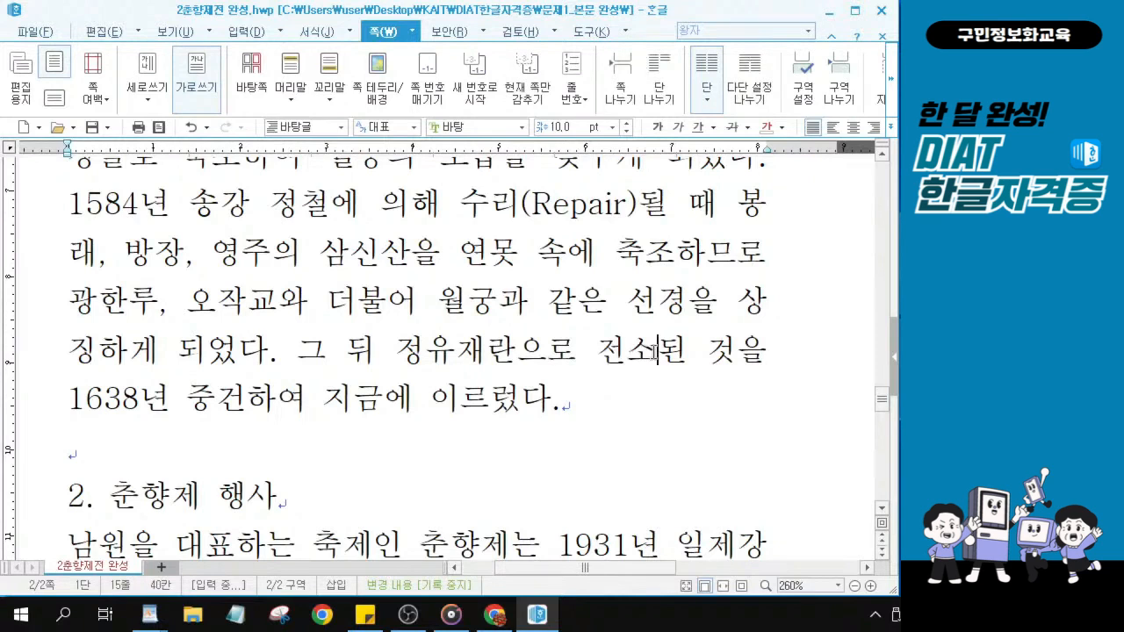
click(654, 352)
key(F9)
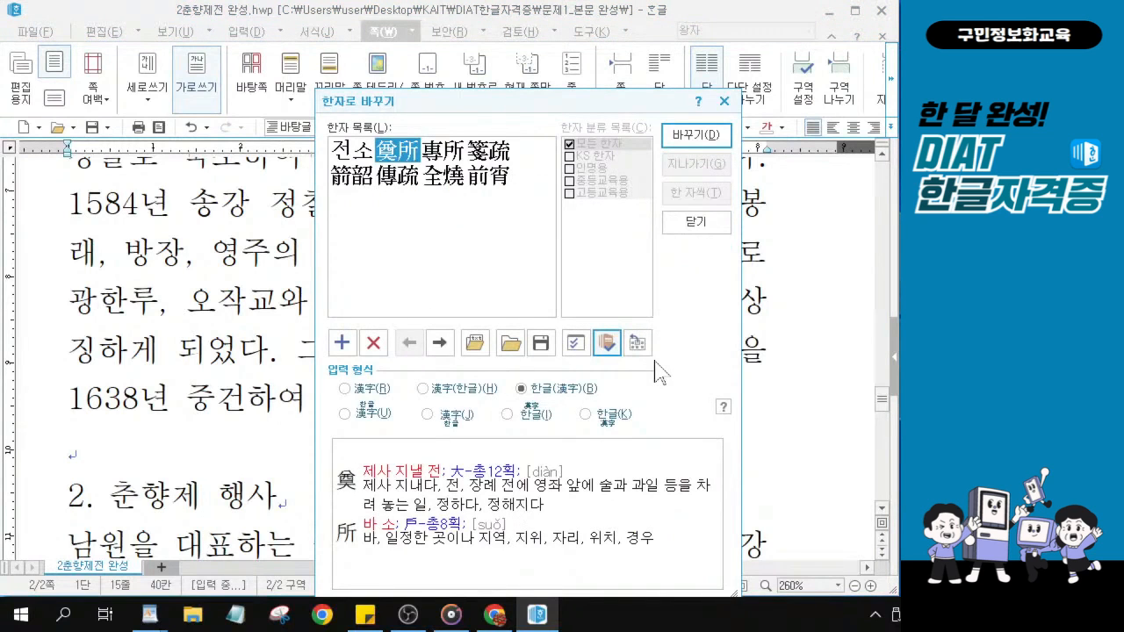
click(446, 197)
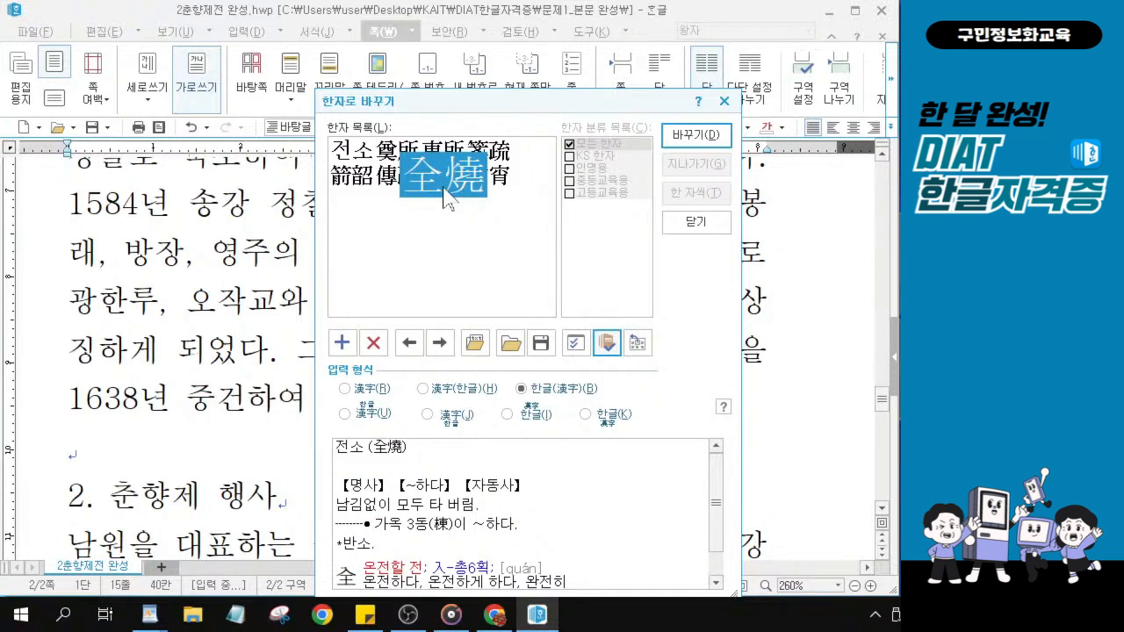
key(ctrl)
key(ctrl)
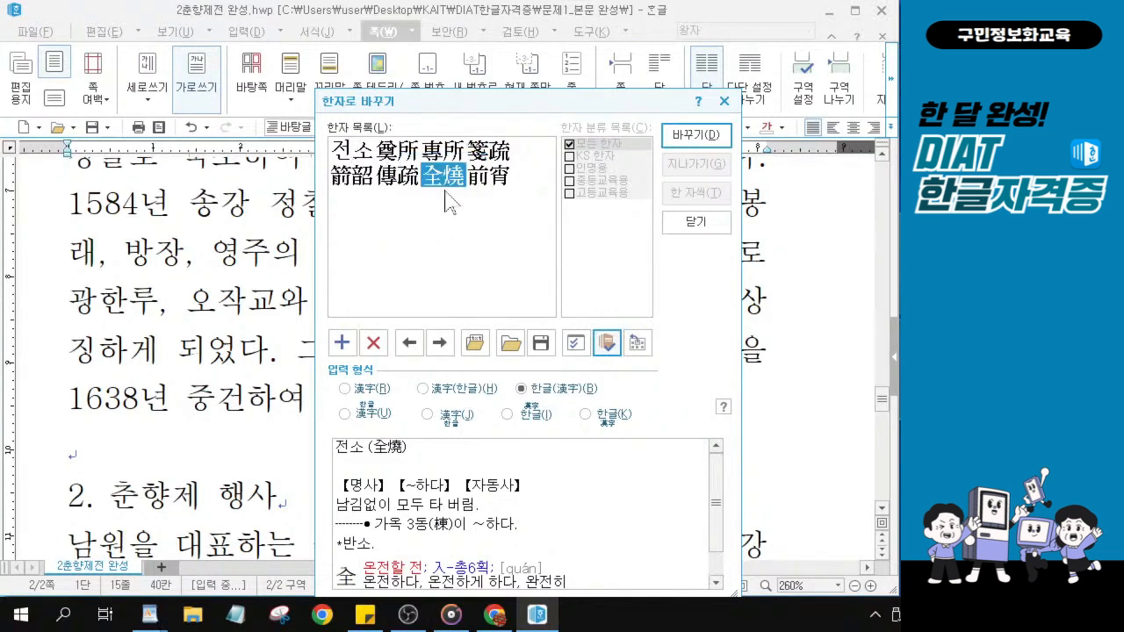
key(ctrl)
mouse_move(441, 188)
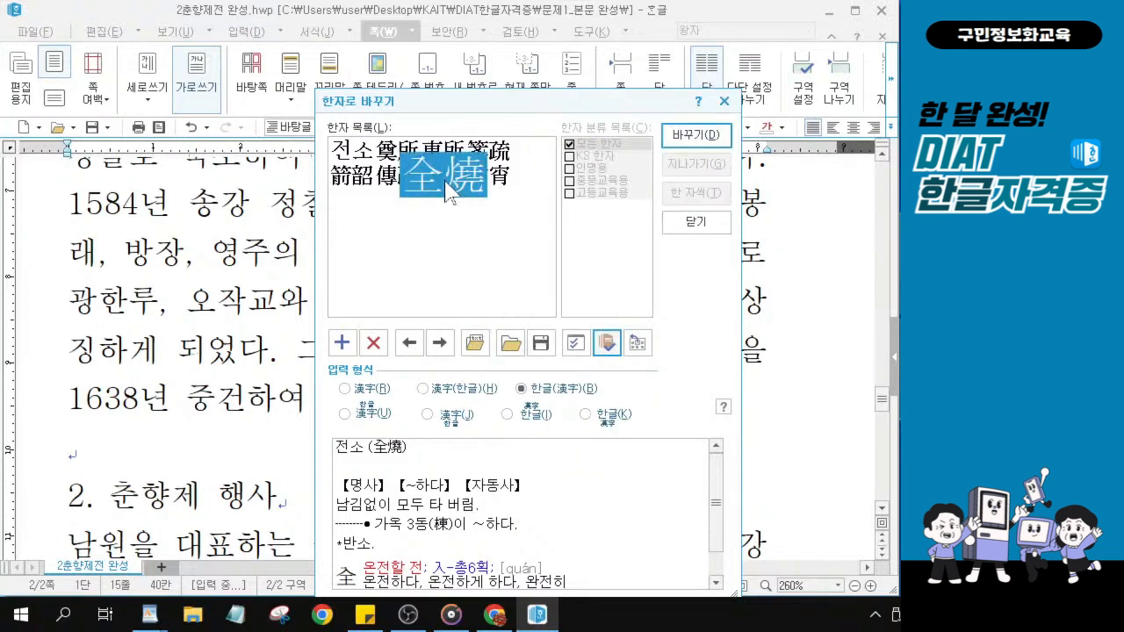
click(712, 140)
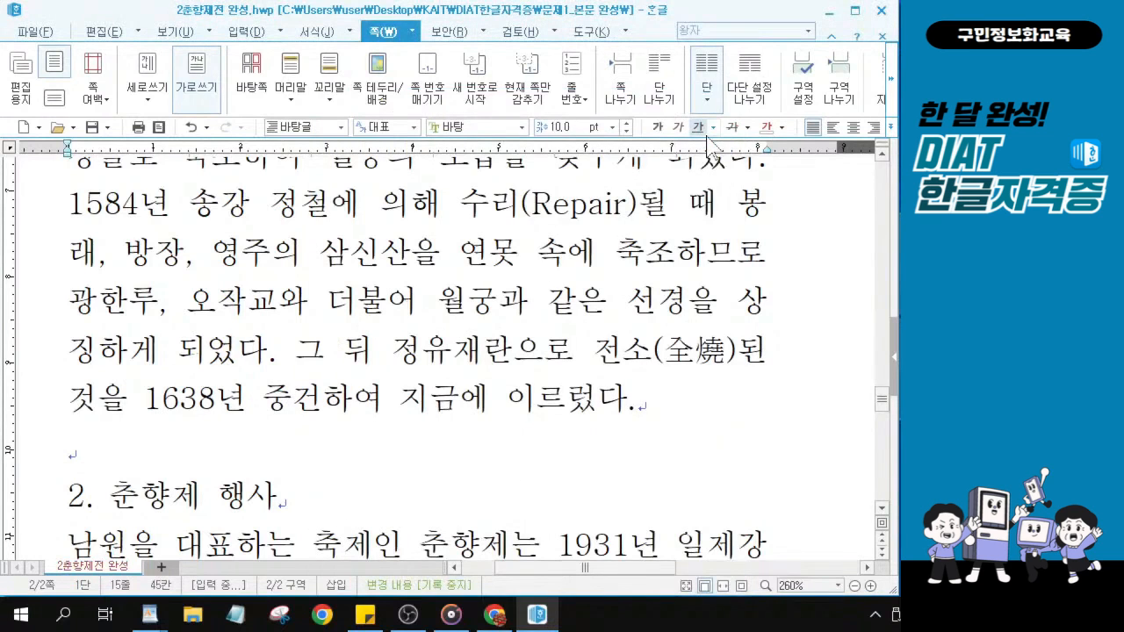
drag(597, 351, 741, 351)
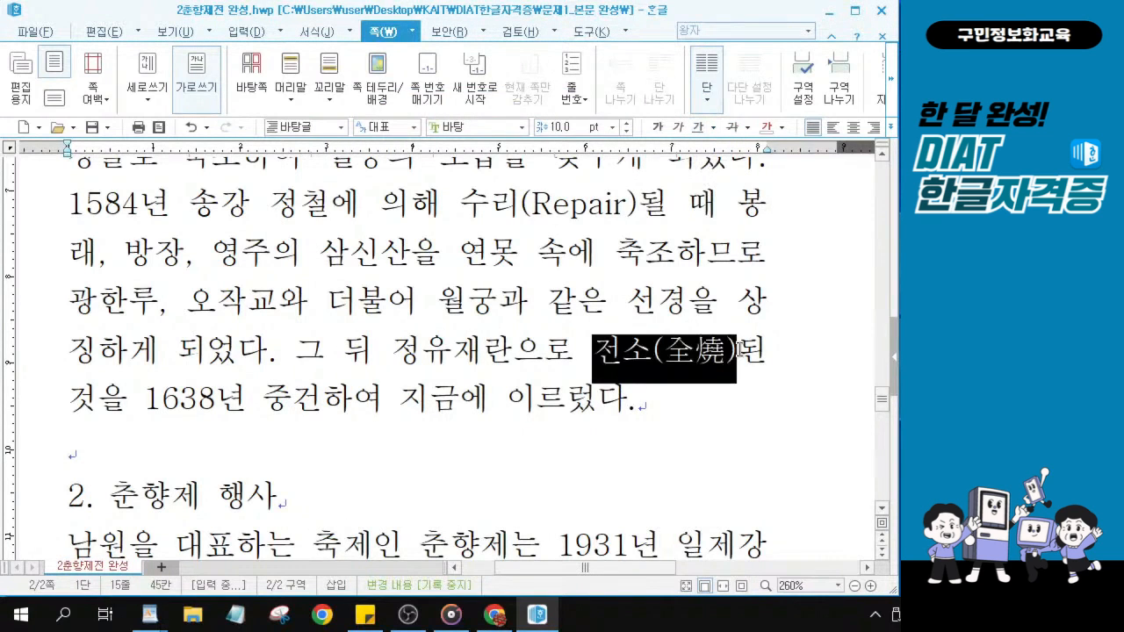
ctrl+scroll(664, 430, up, 1)
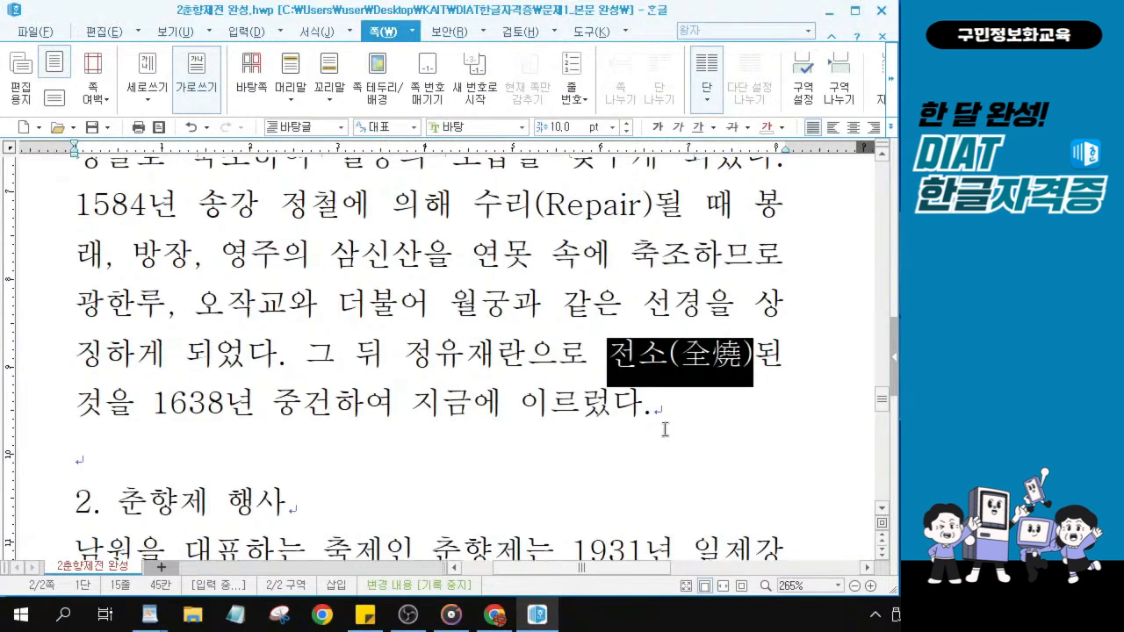
ctrl+scroll(665, 430, up, 2)
click(485, 430)
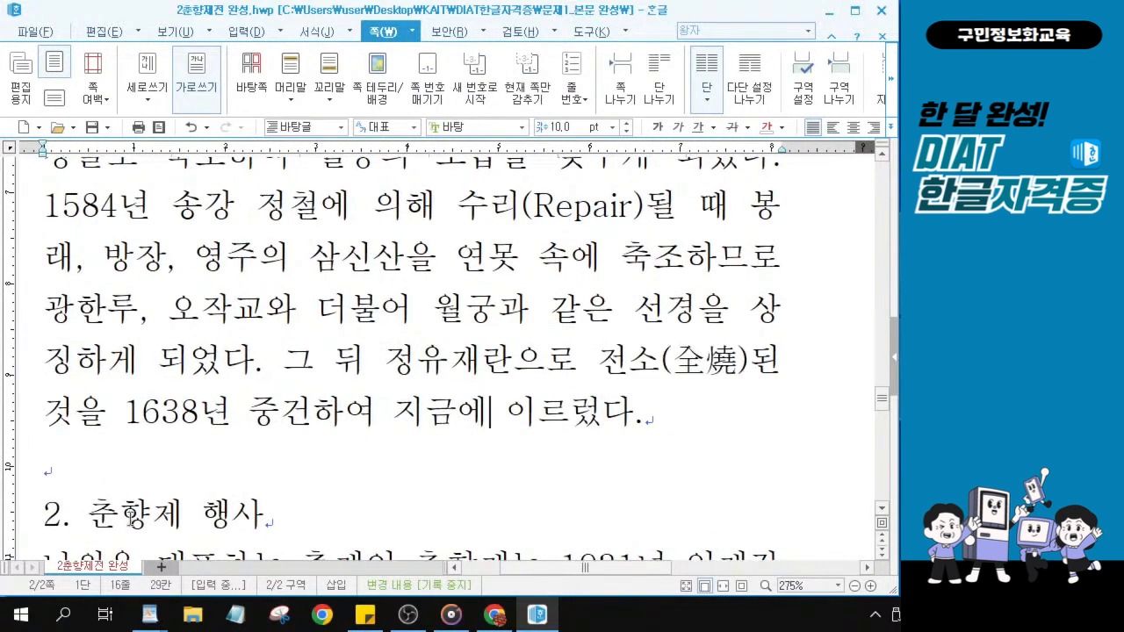
Convert 춘향제 in the first line under 2. 춘향제 행사 to 춘향제(春香祭), using the 한글(漢字) input format.
scroll(129, 524, down, 2)
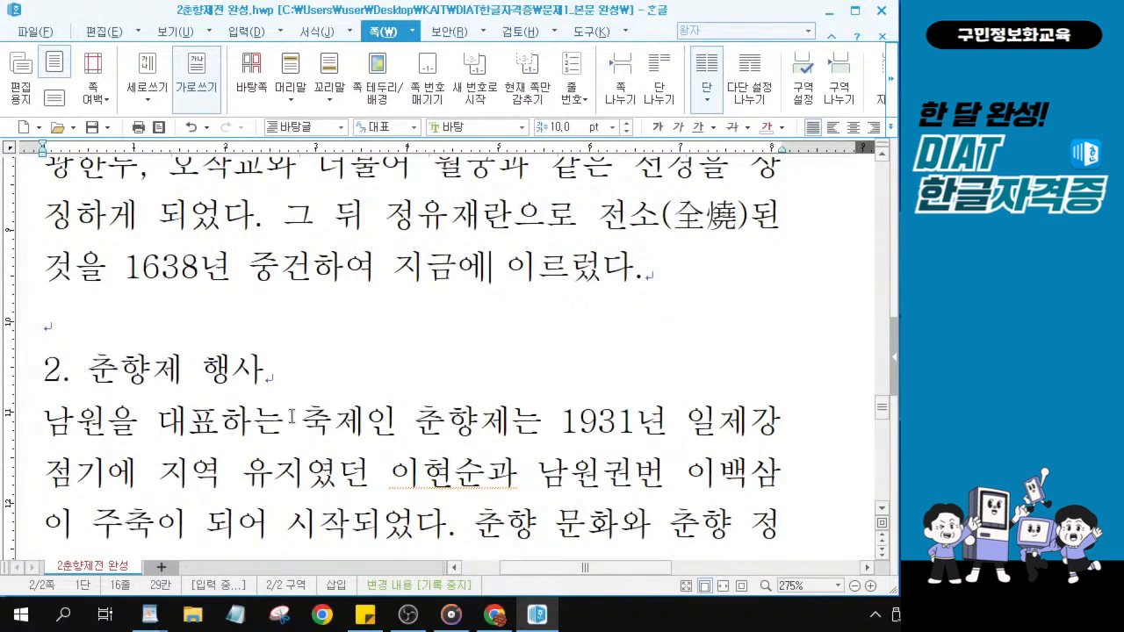
drag(75, 423, 479, 426)
click(512, 424)
click(511, 424)
mouse_move(512, 425)
mouse_down()
mouse_move(401, 424)
mouse_move(506, 424)
mouse_up()
key(ctrl)
key(ctrl)
key(ctrl)
key(ctrl)
key(F9)
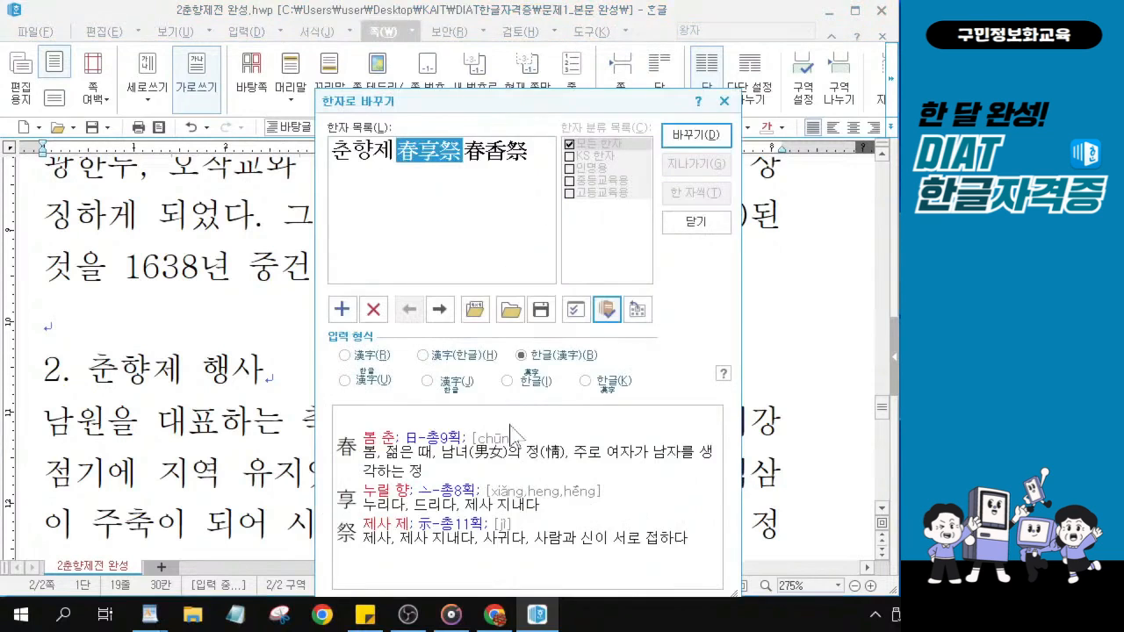
click(496, 159)
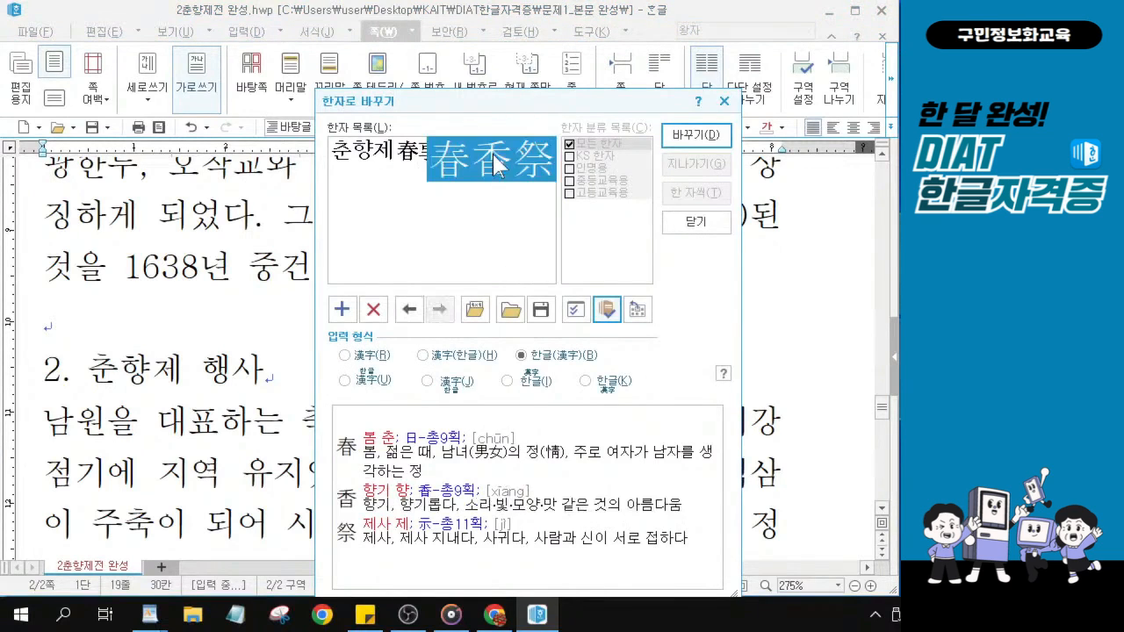
key(ctrl)
key(ctrl)
key(ctrl)
key(ctrl)
key(ctrl)
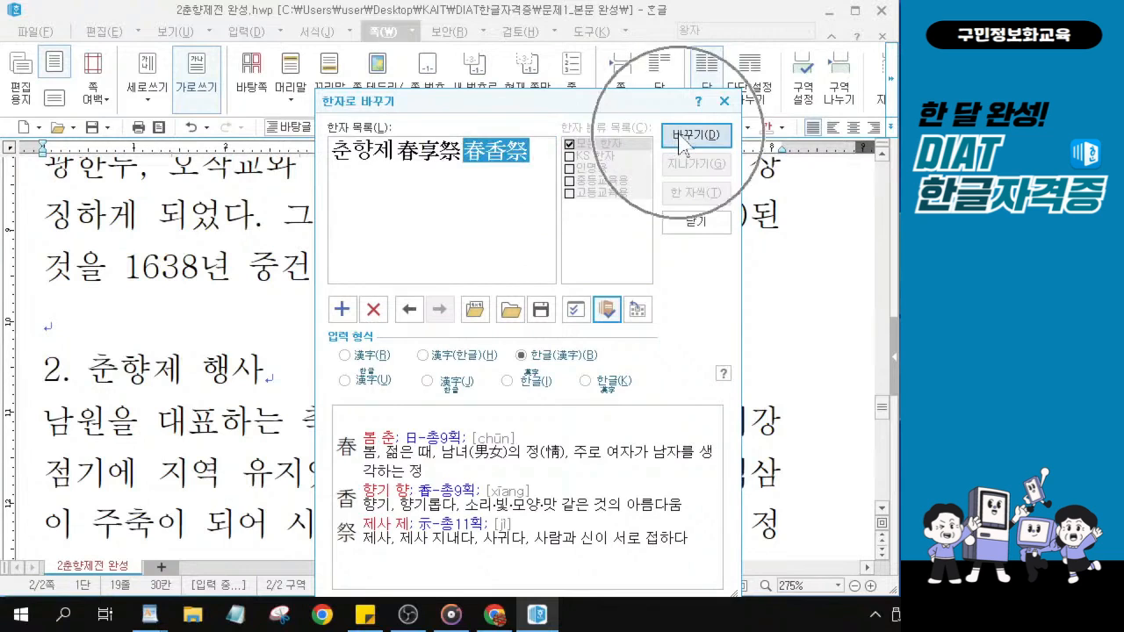
key(ctrl)
click(680, 136)
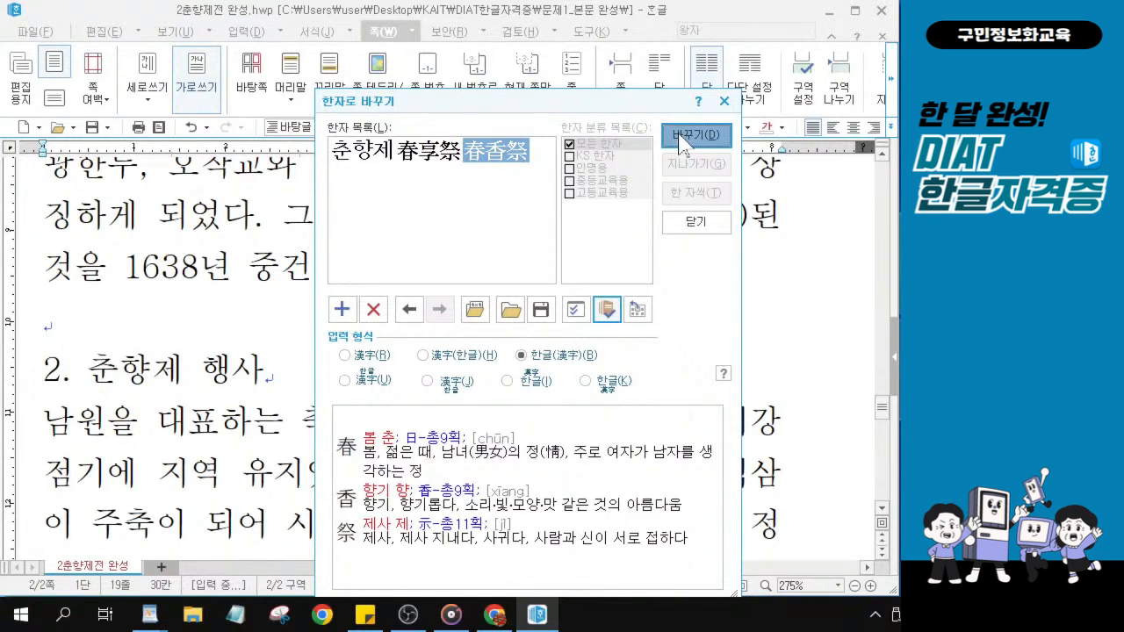
key(ctrl)
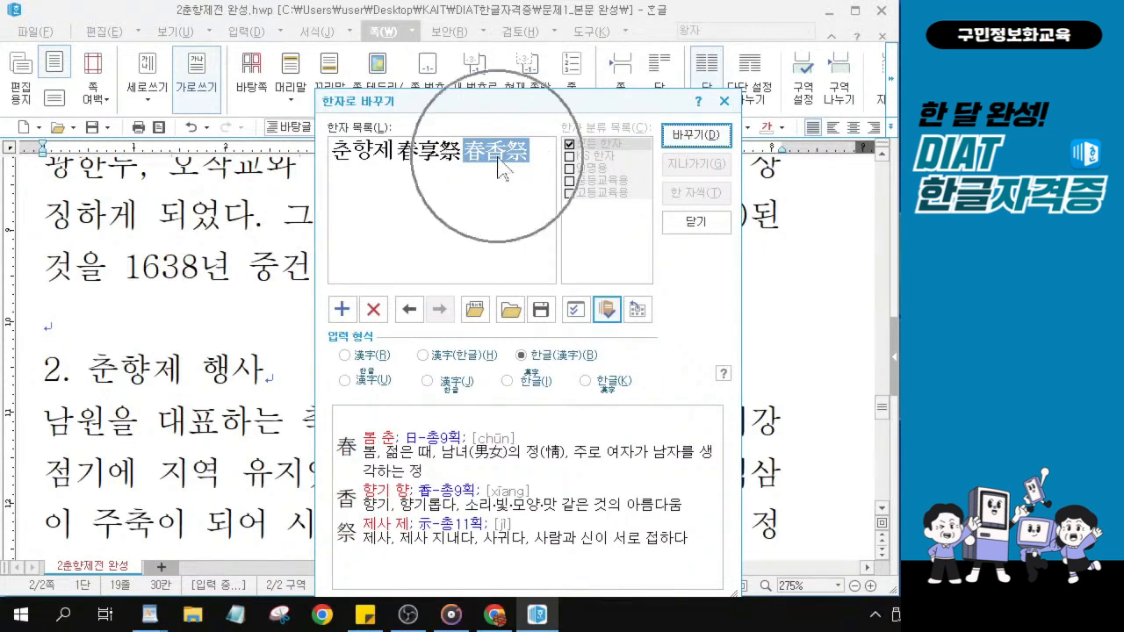
key(ctrl)
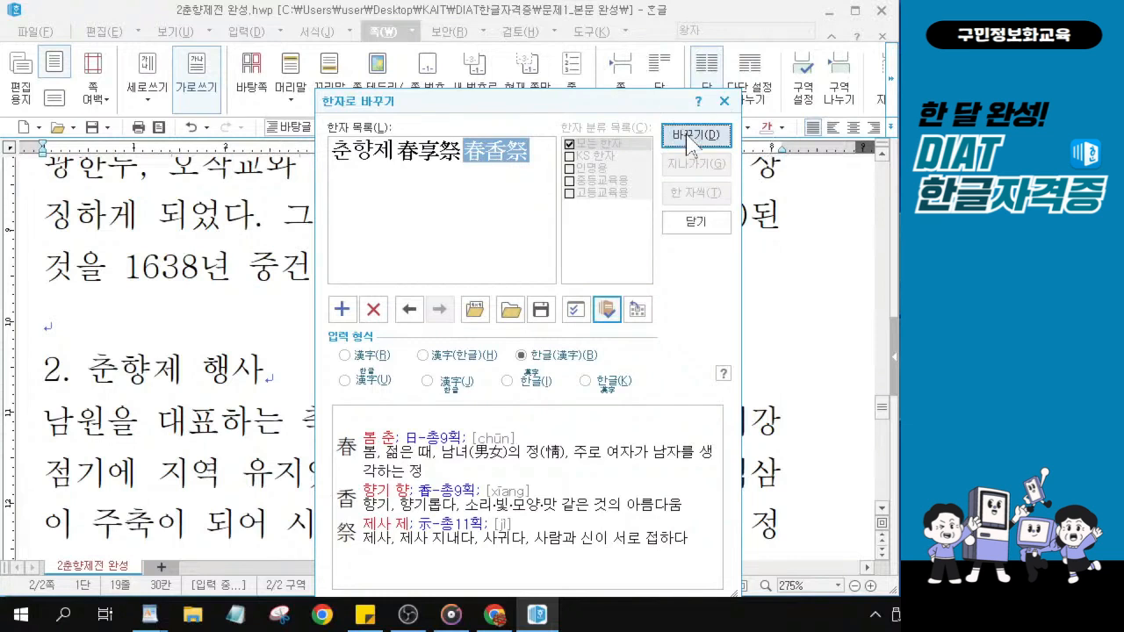
click(693, 138)
Convert 활용 in the final line of the 2. 춘향제 행사 section to 활용(活用), using the 한글(漢字) input format.
scroll(623, 413, down, 1)
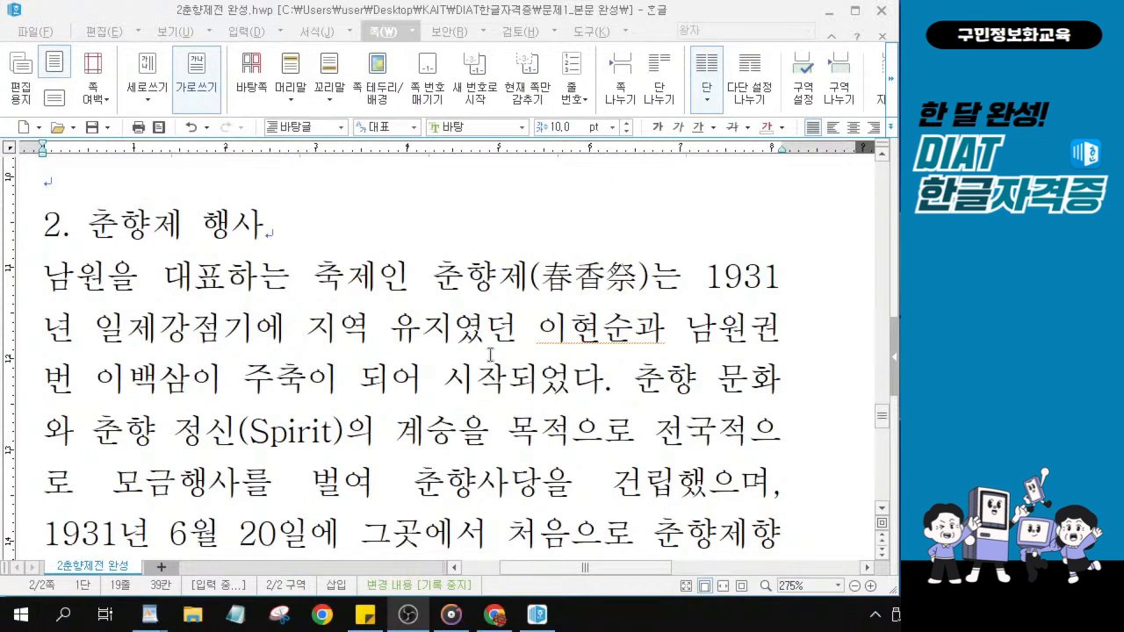
scroll(490, 354, down, 4)
key(ctrl)
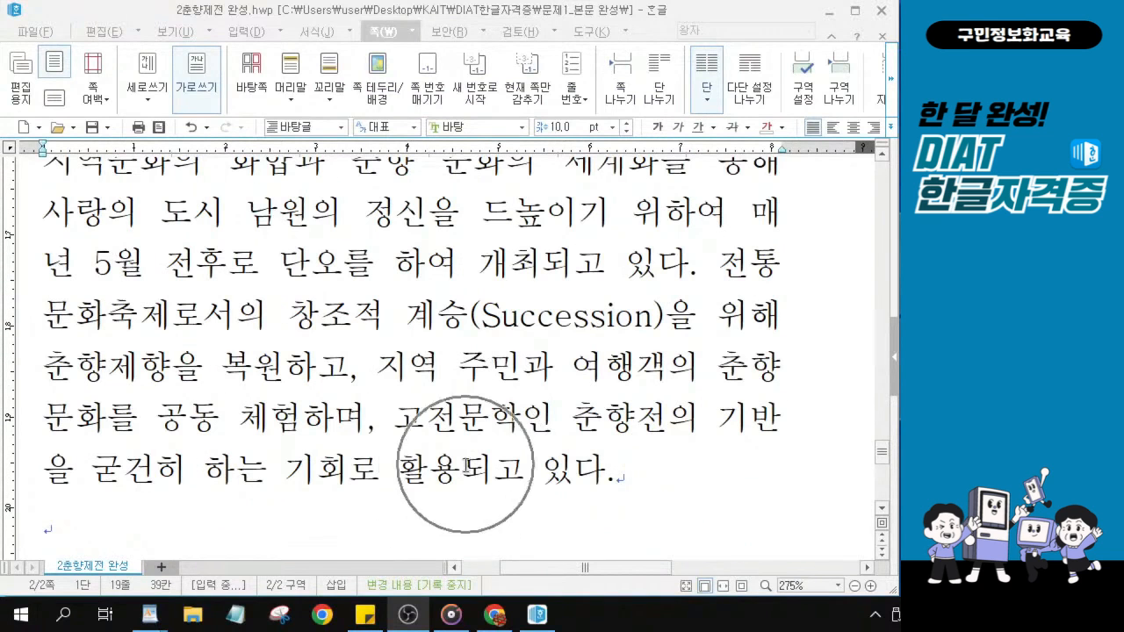
drag(286, 470, 604, 471)
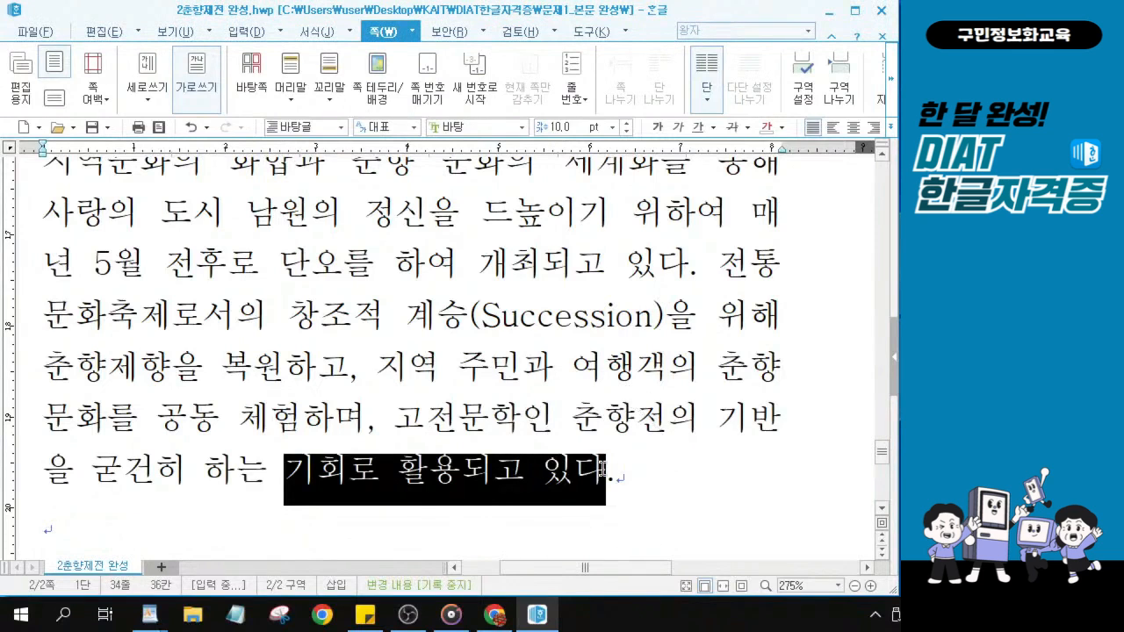
click(465, 459)
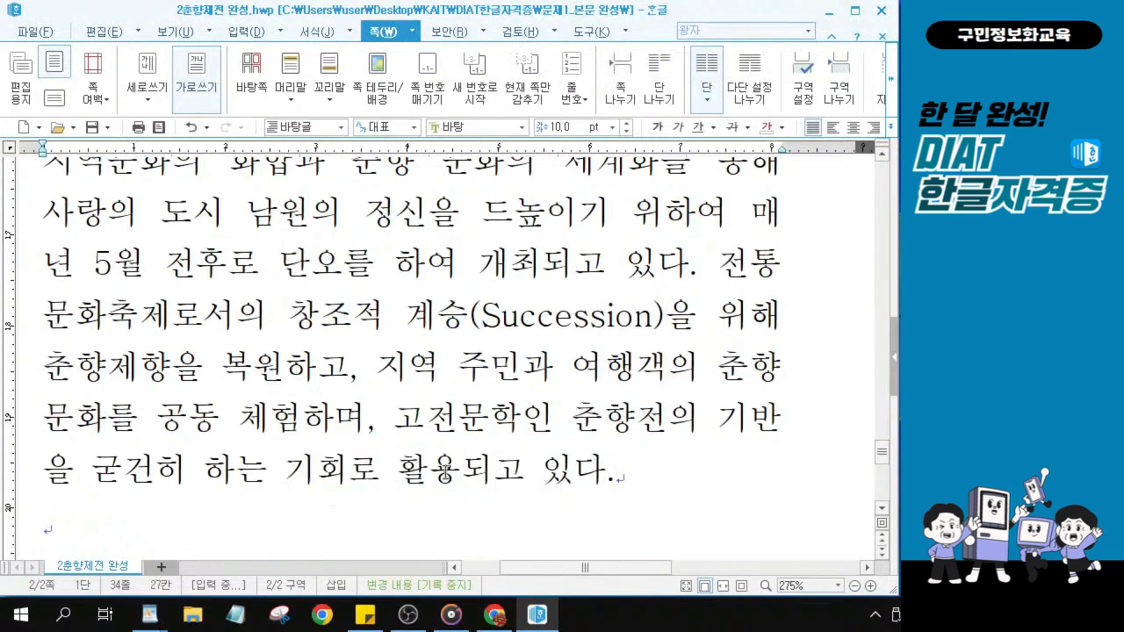
click(448, 473)
drag(395, 470, 461, 472)
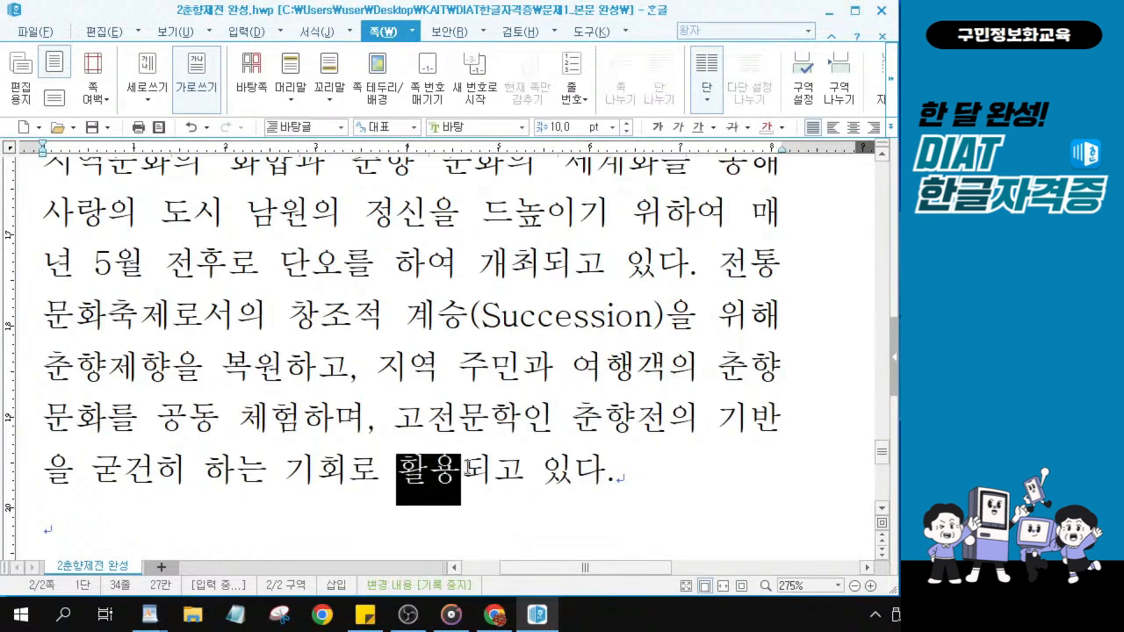
click(458, 472)
scroll(456, 463, down, 1)
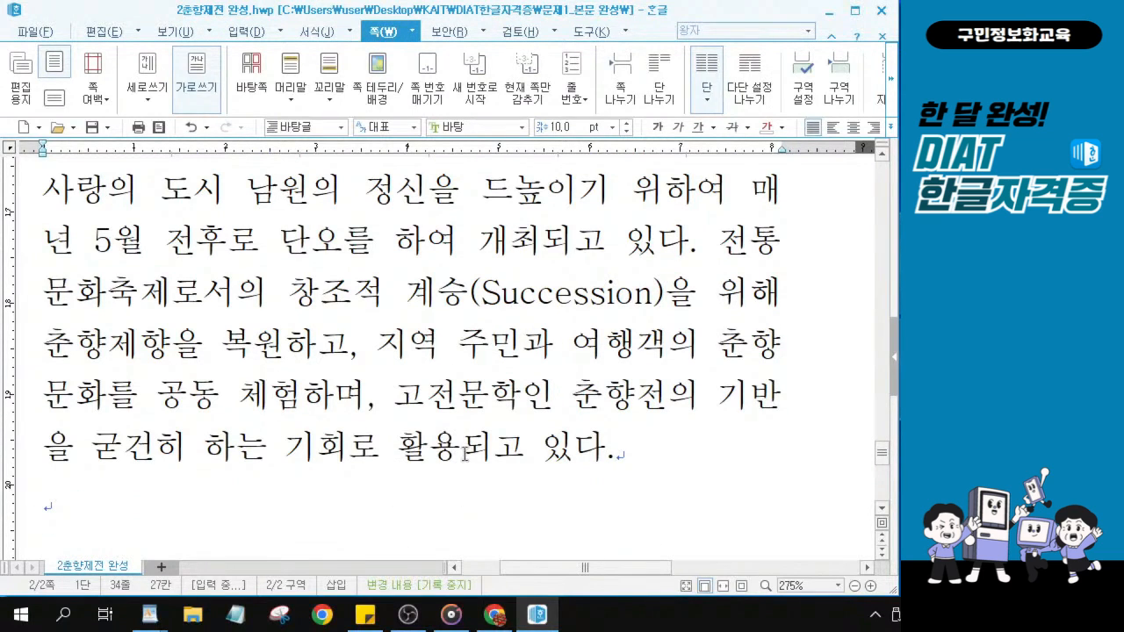
click(463, 454)
key(ctrl)
key(ctrl)
key(F9)
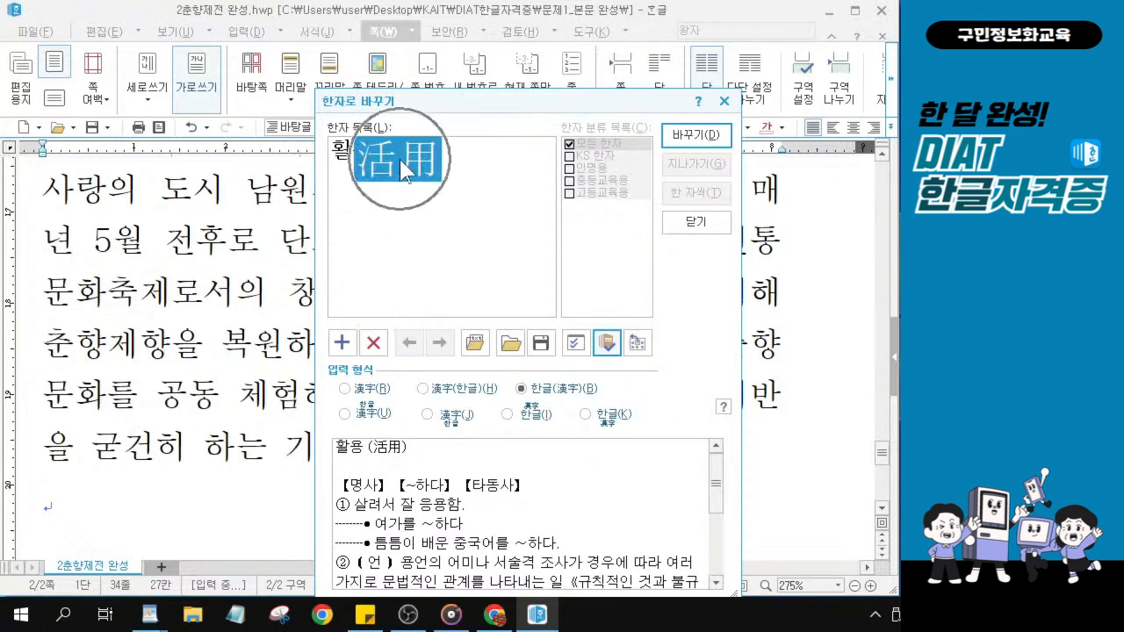
click(684, 138)
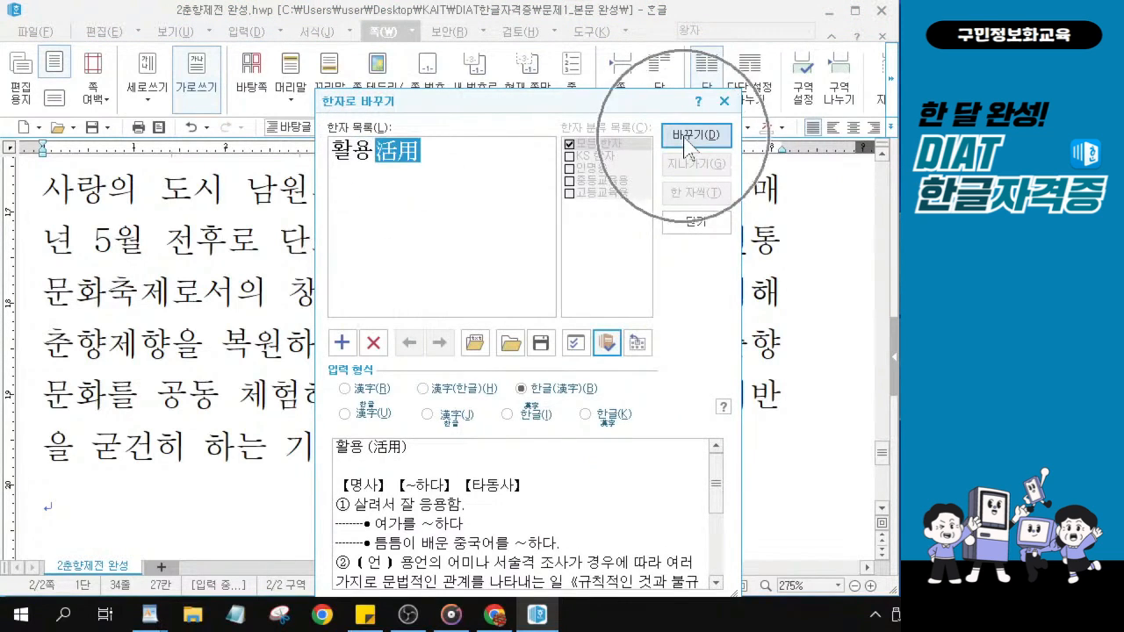
click(684, 139)
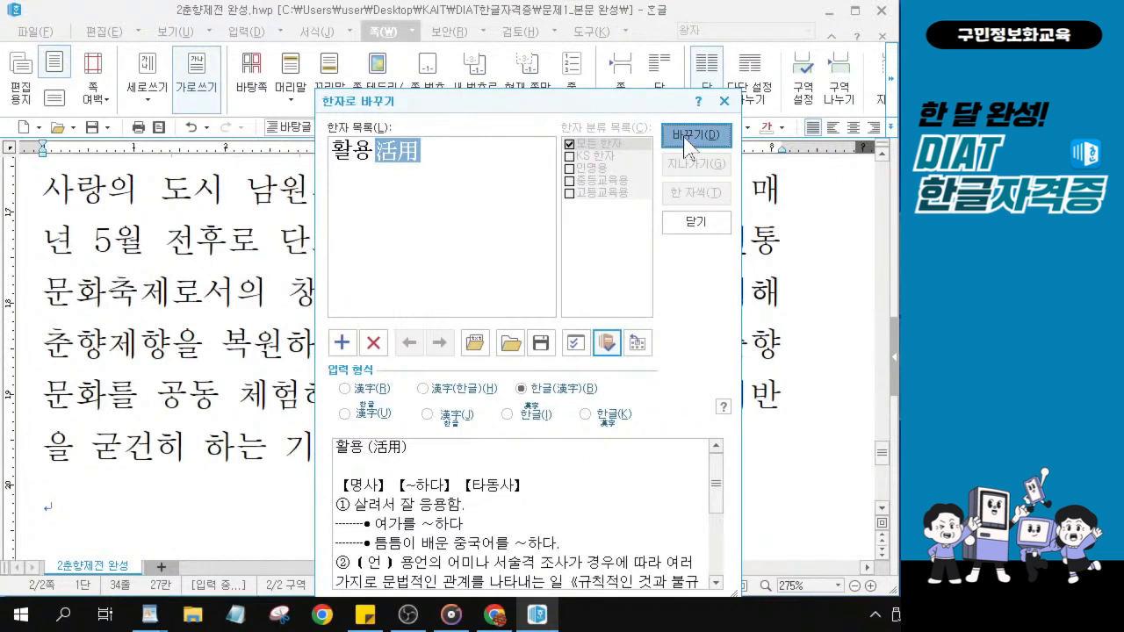
click(686, 137)
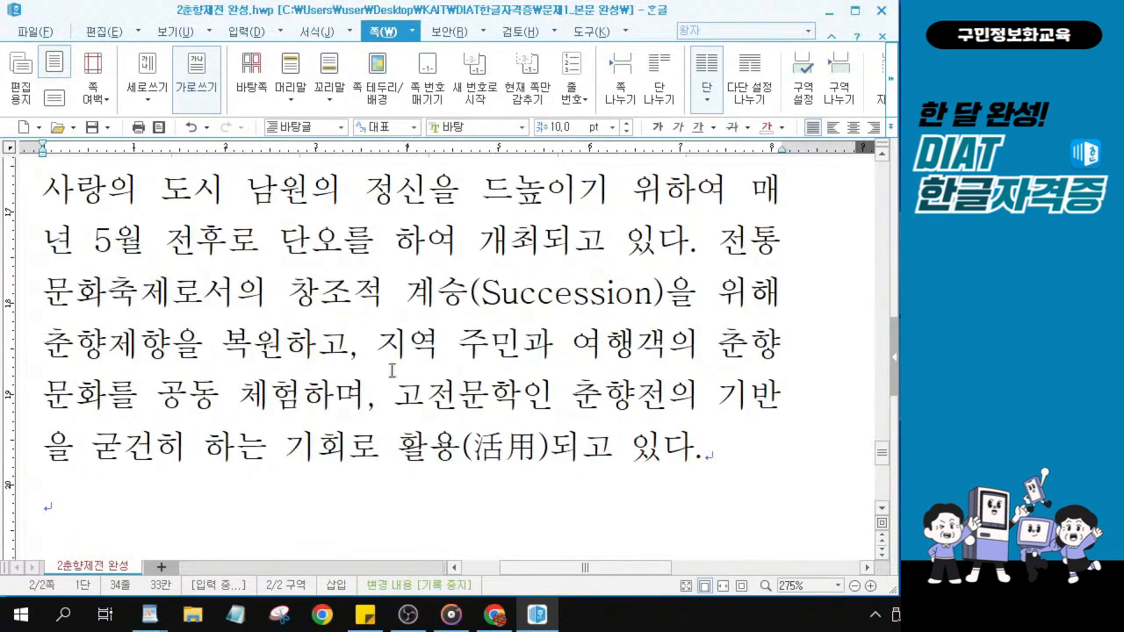
scroll(391, 370, up, 5)
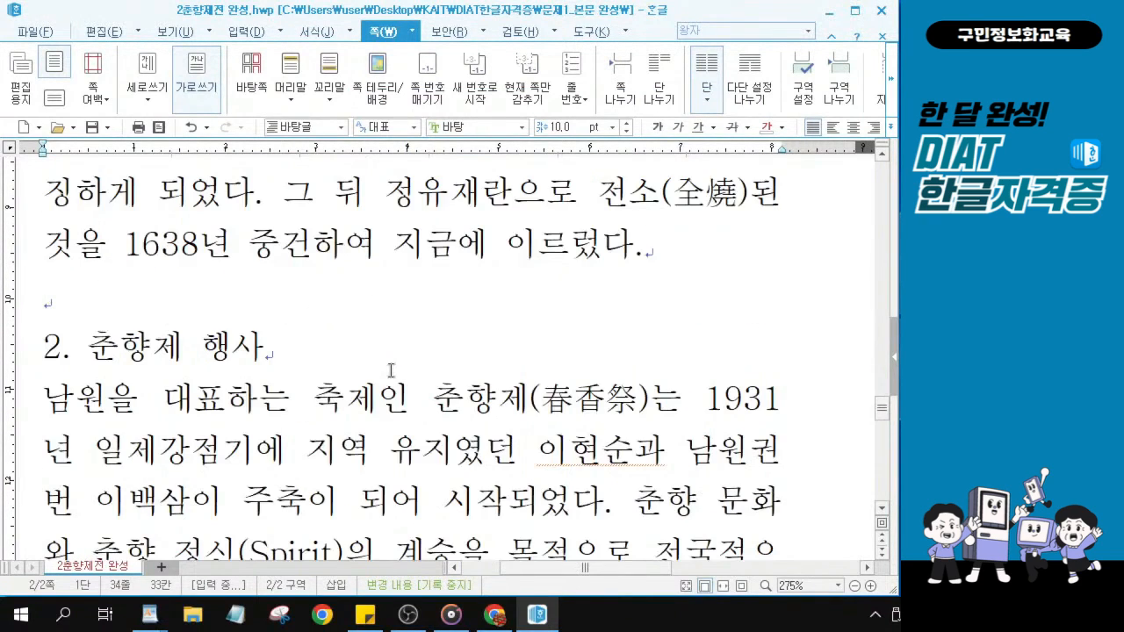
Format the 1. 광한루 heading in the 중고딕 font at 11 pt with bold.
scroll(390, 370, up, 5)
click(149, 205)
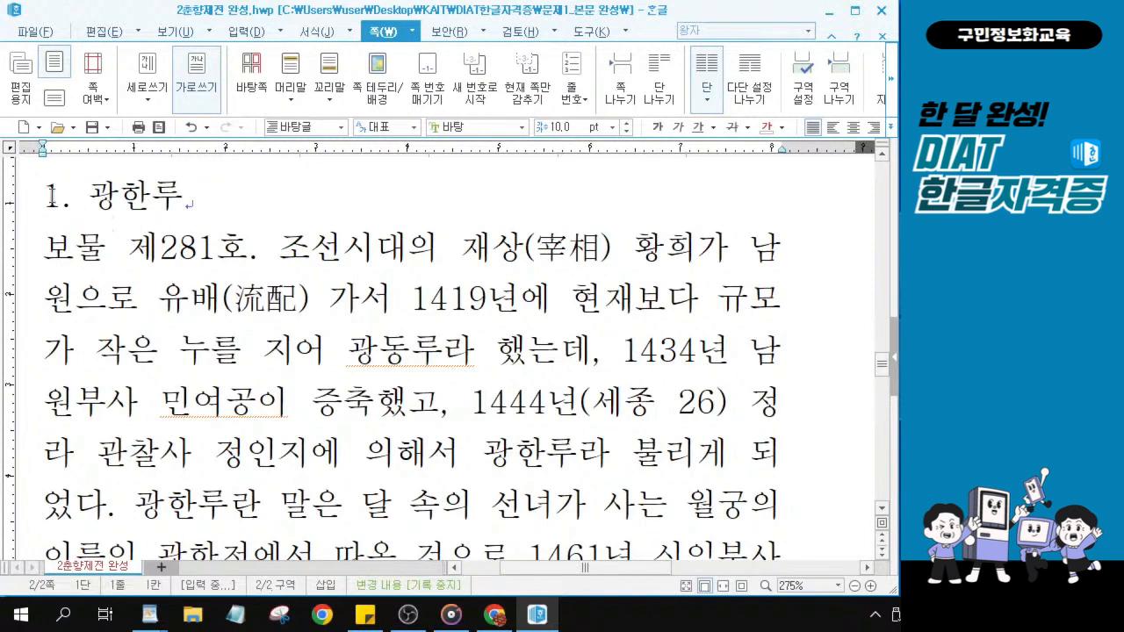
drag(44, 202, 212, 202)
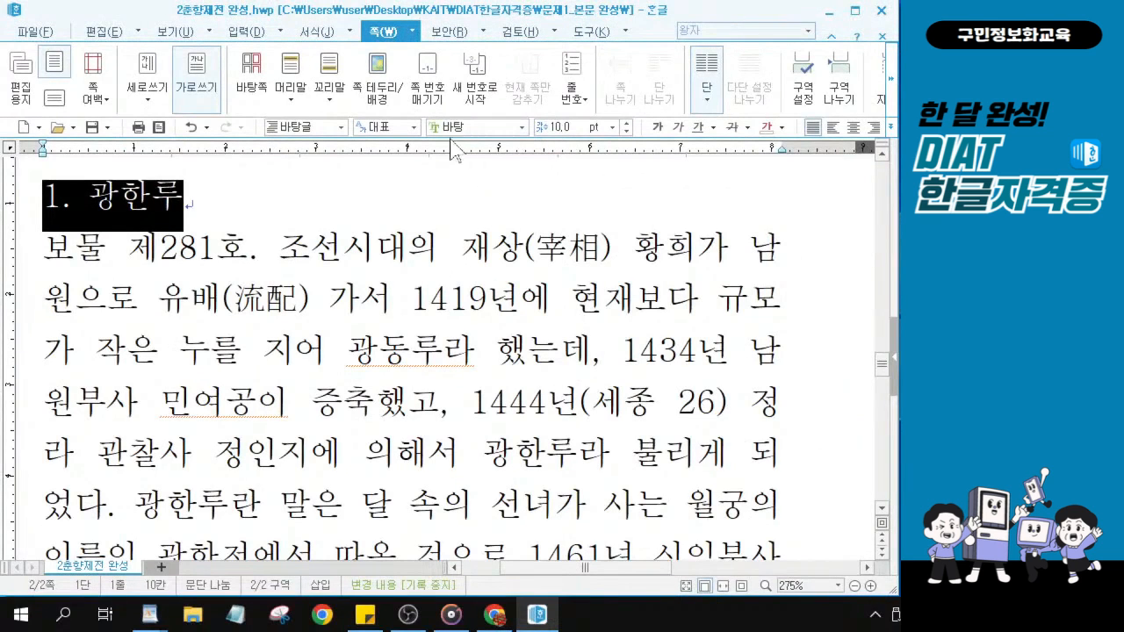
click(452, 127)
text(중고딕)
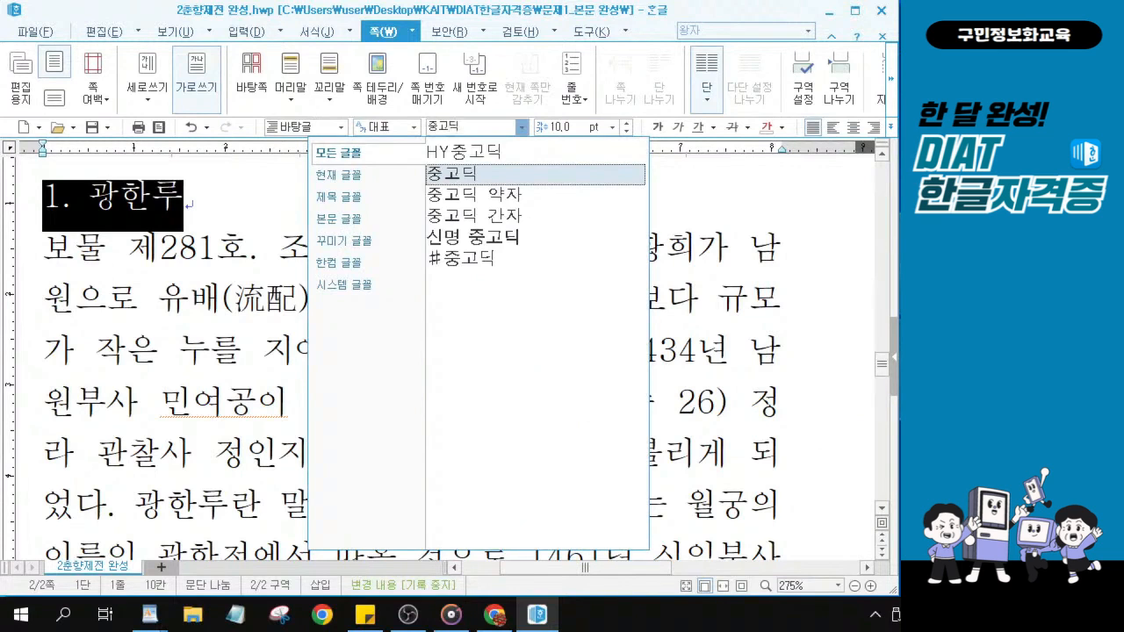
key(Return)
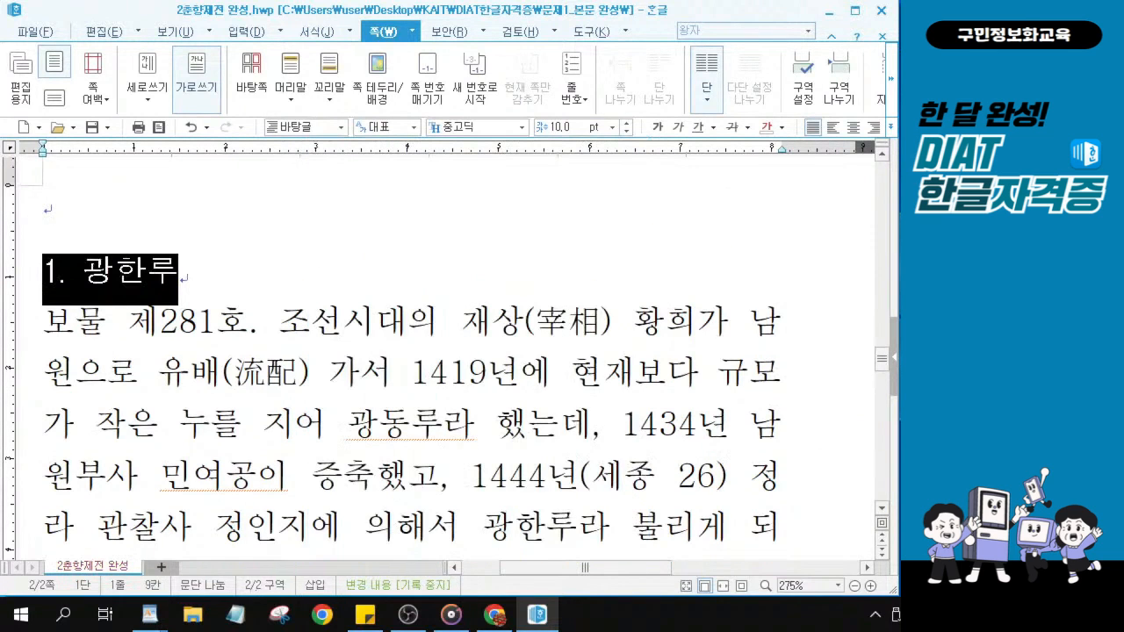
click(626, 124)
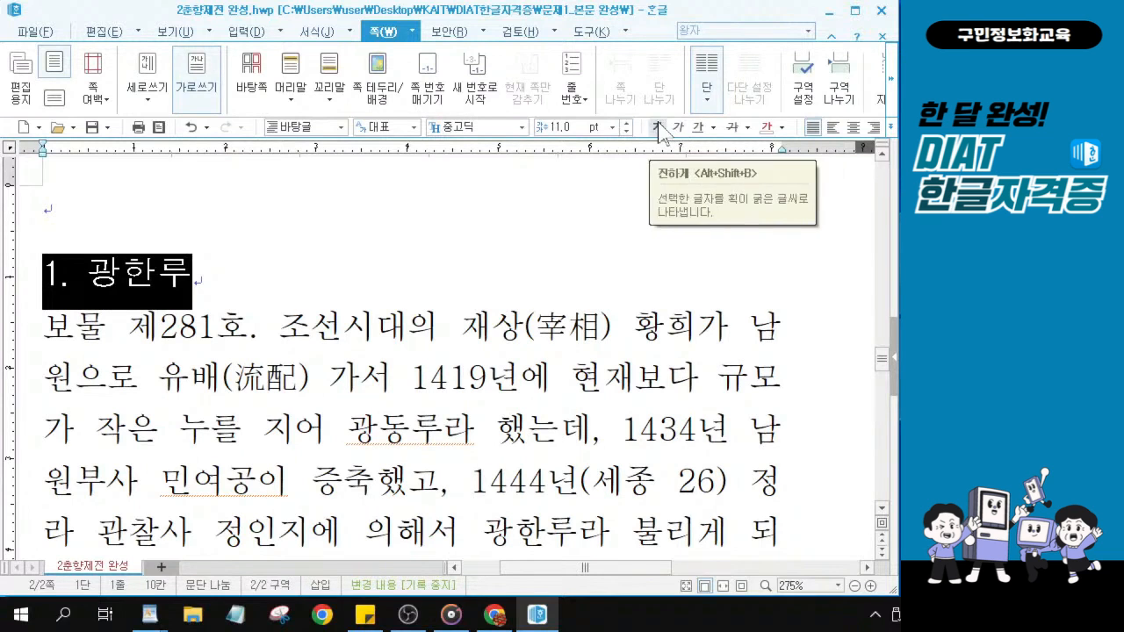
click(656, 127)
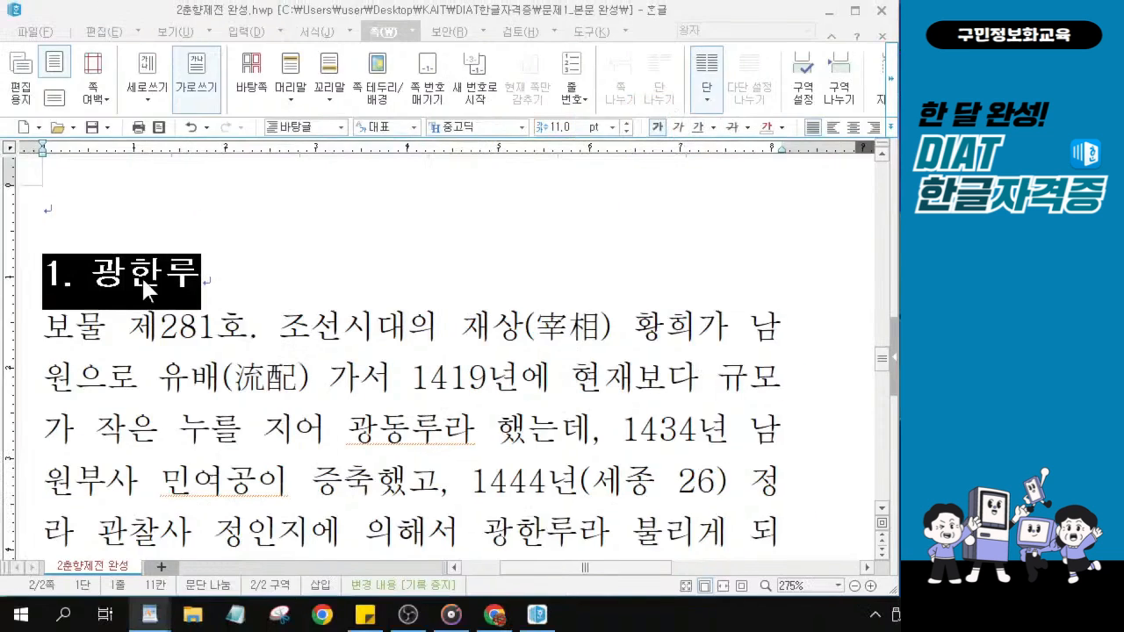
Copy the character formatting (글자 모양) of the 1. 광한루 heading with 모양 복사.
click(134, 275)
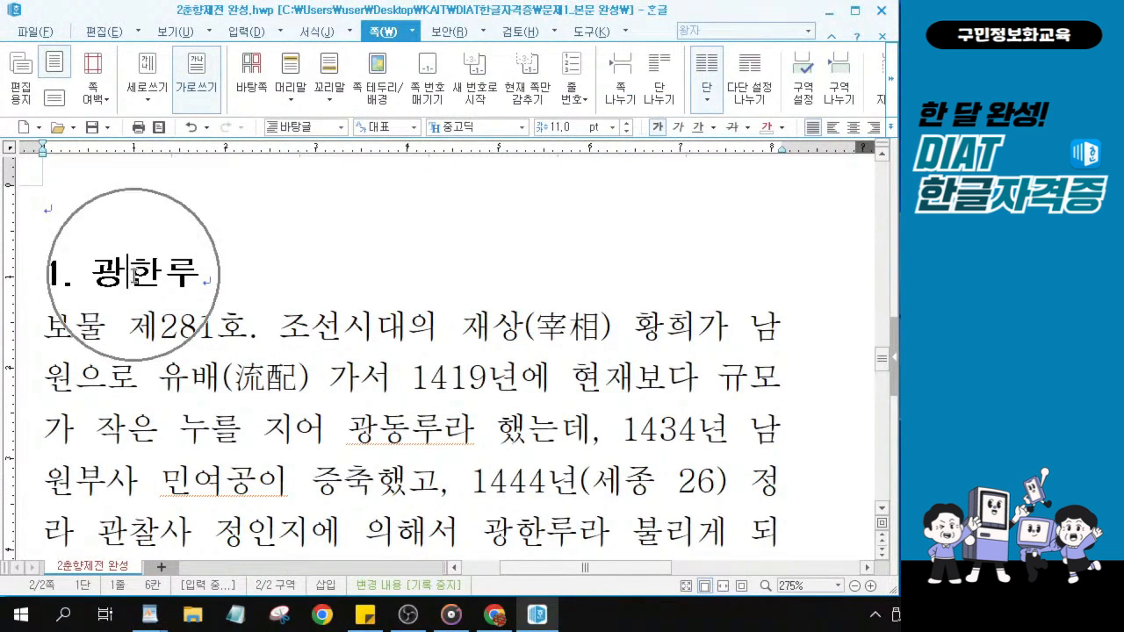
click(135, 276)
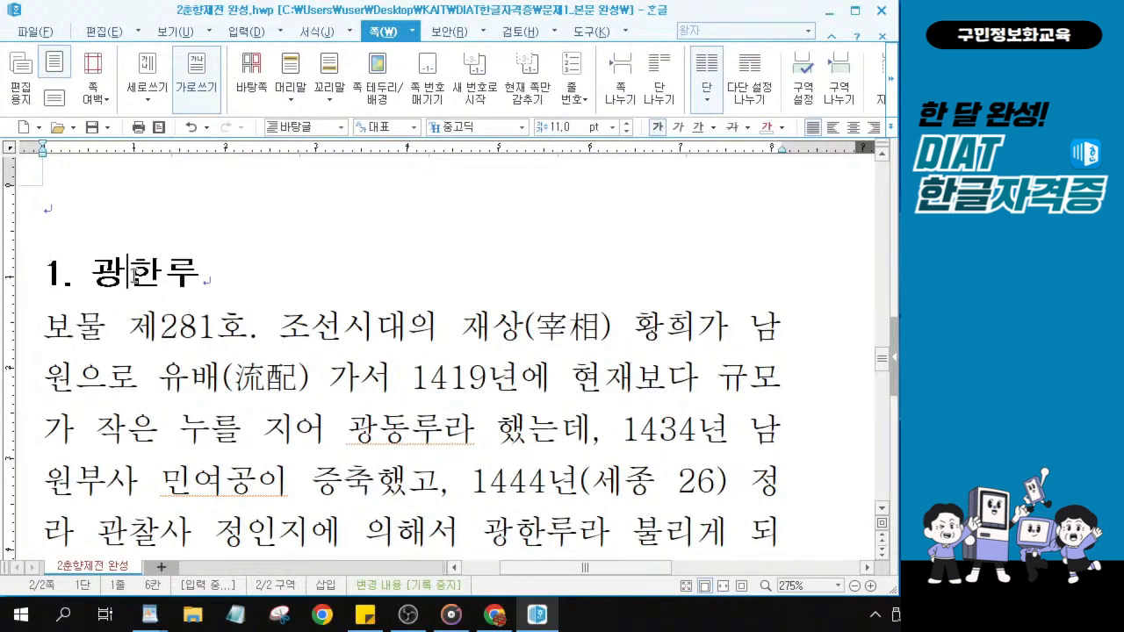
click(135, 275)
key(alt+c)
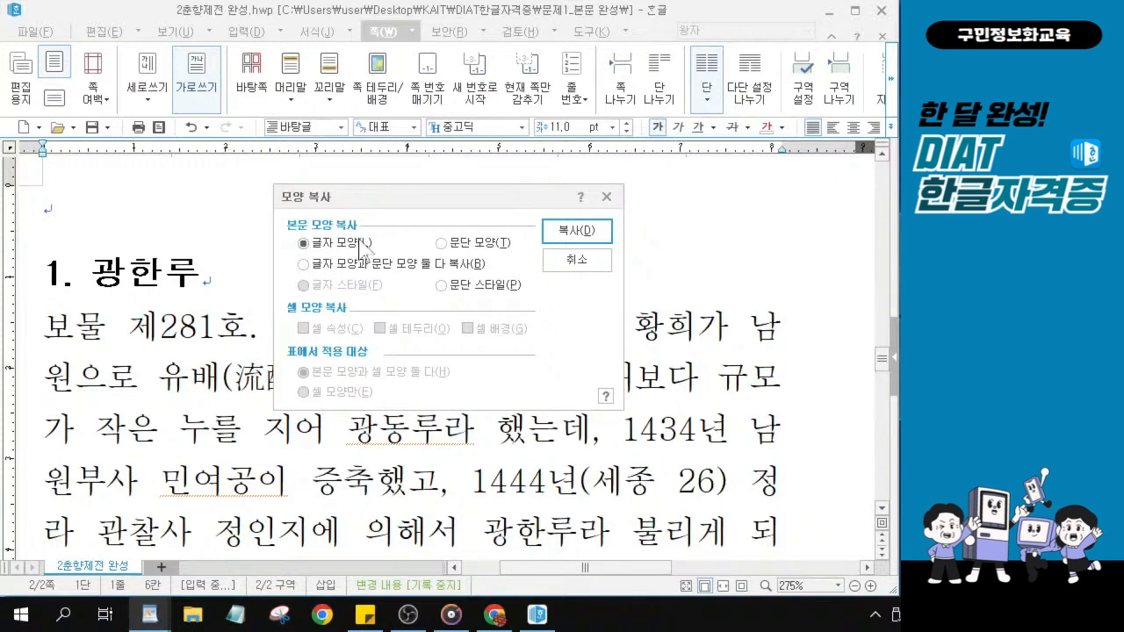
click(580, 235)
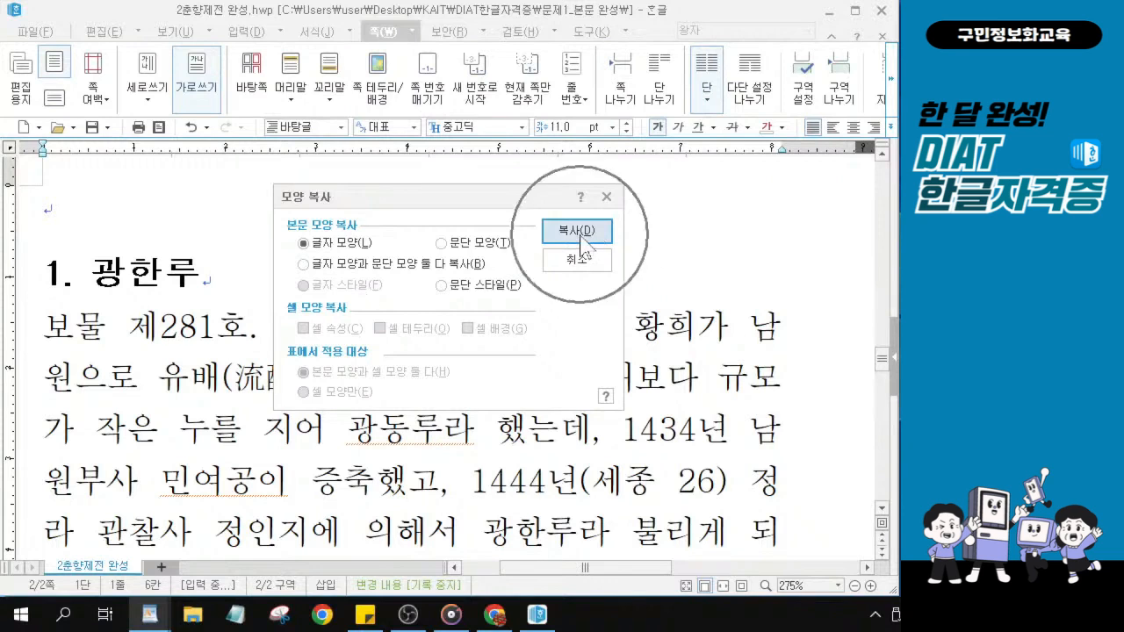
click(428, 200)
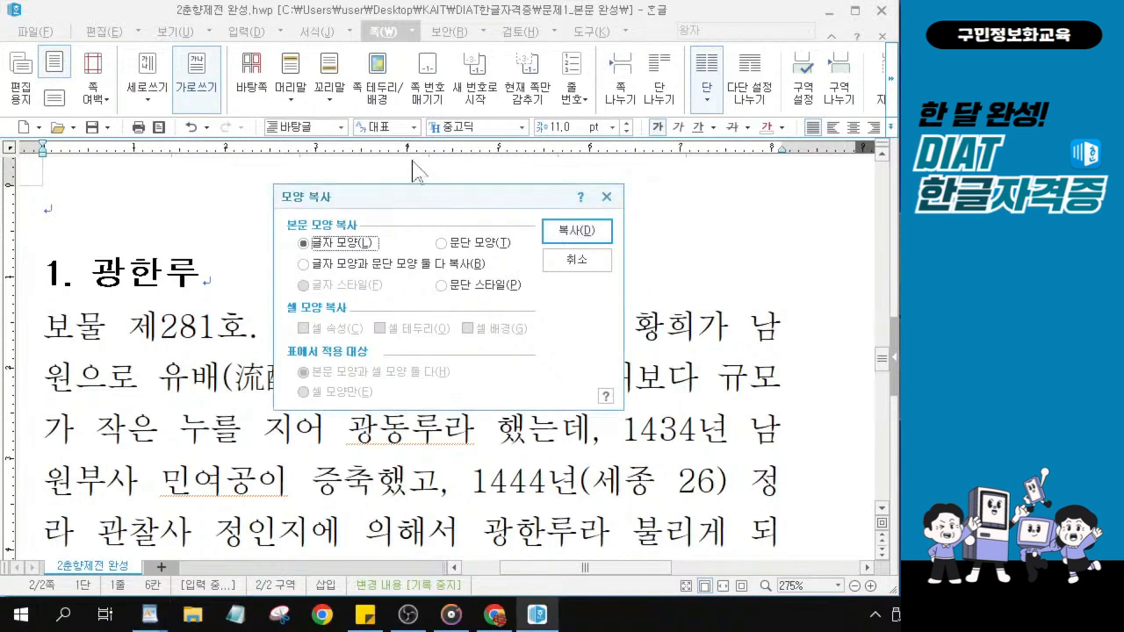
click(592, 234)
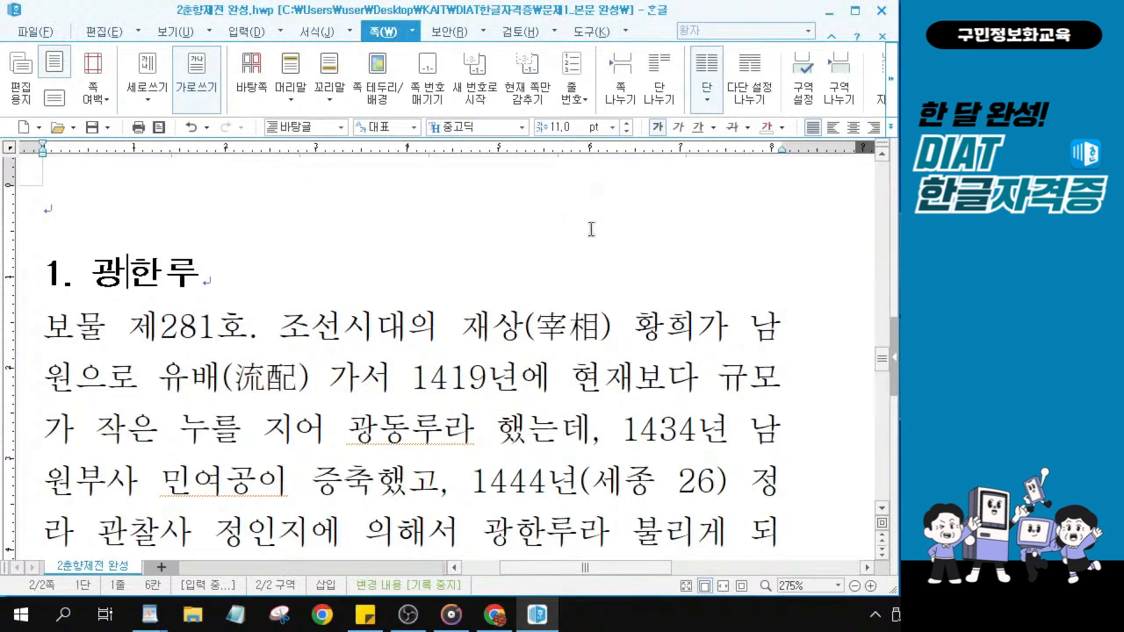
Apply the copied character formatting to the whole 2. 춘향제 행사 heading.
scroll(126, 307, down, 10)
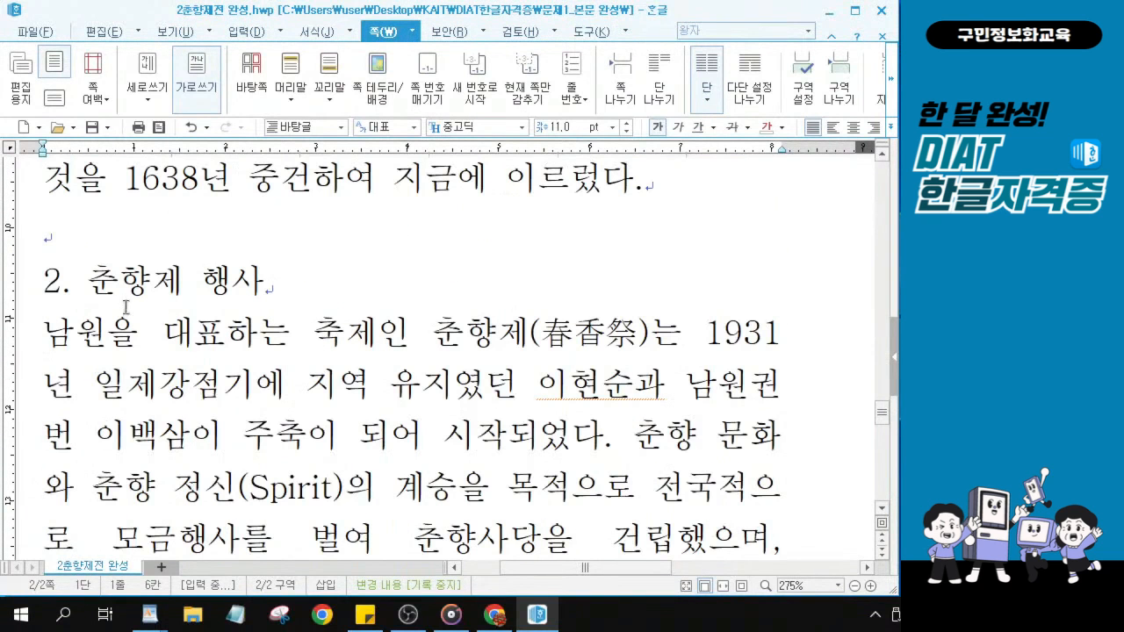
click(48, 281)
drag(48, 281, 300, 275)
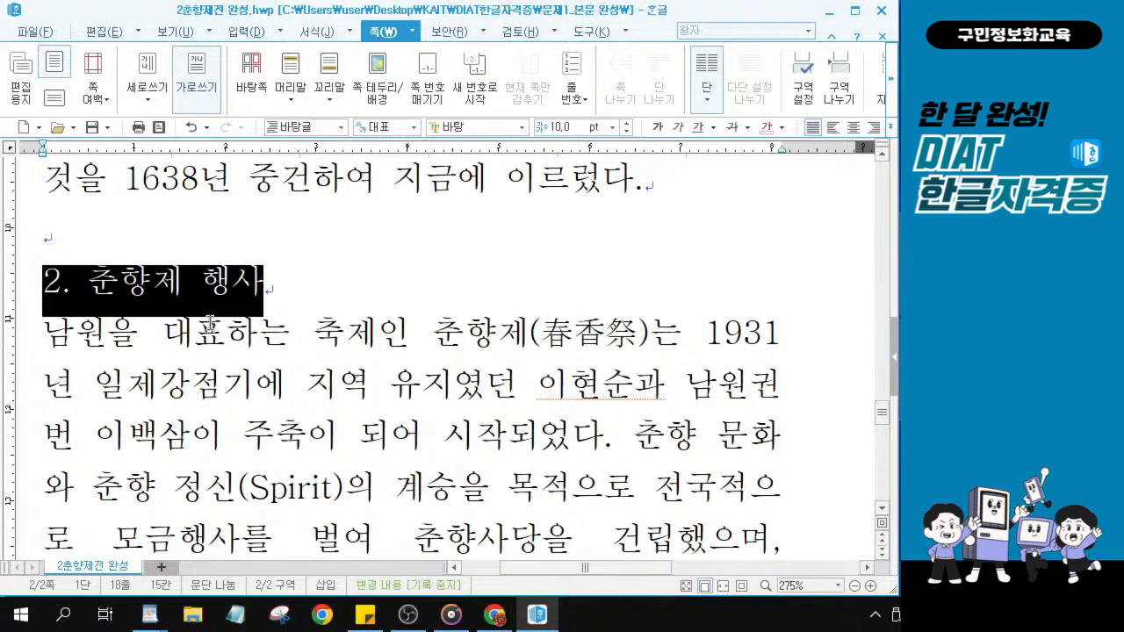
key(alt+c)
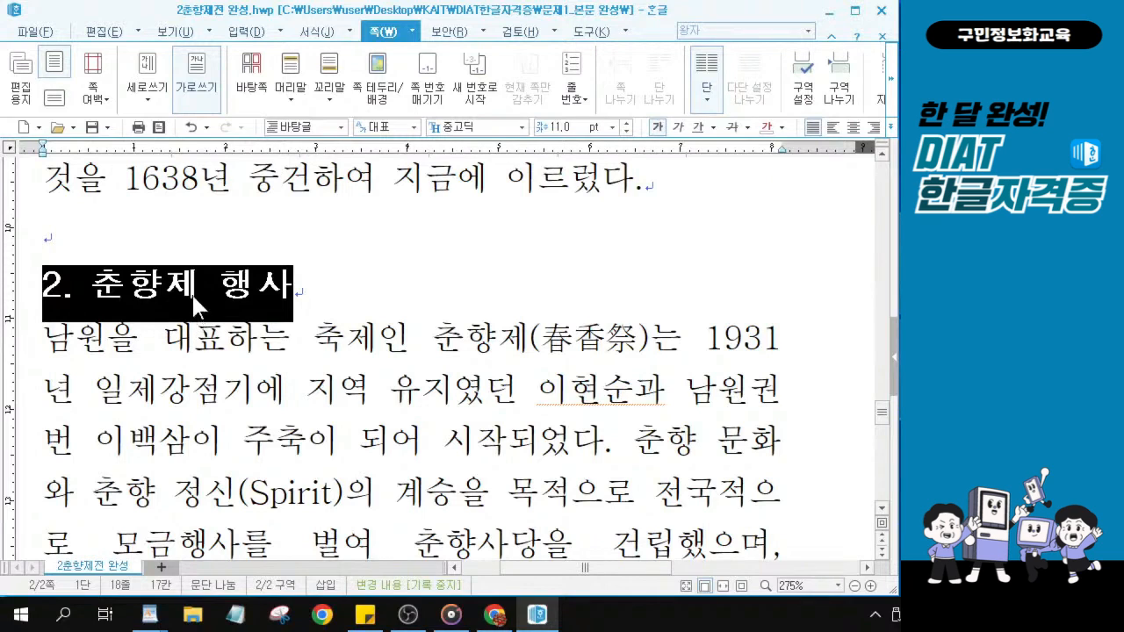
click(202, 289)
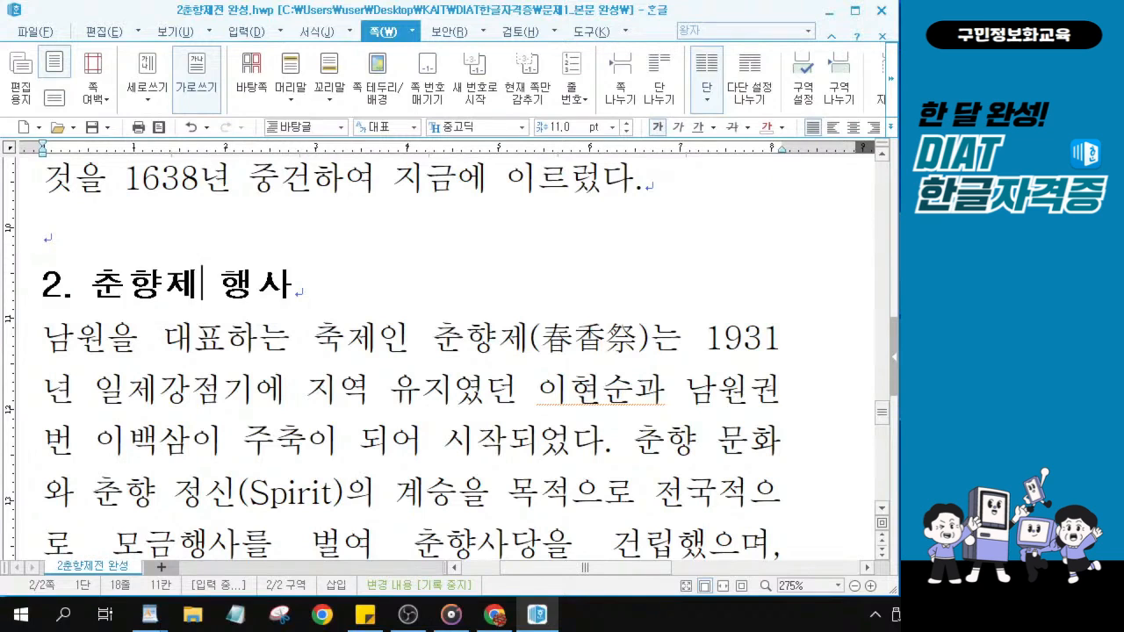
Review the second page from the 2. 춘향제 행사 heading back up to the 1. 광한루 section for text needing correction.
click(151, 614)
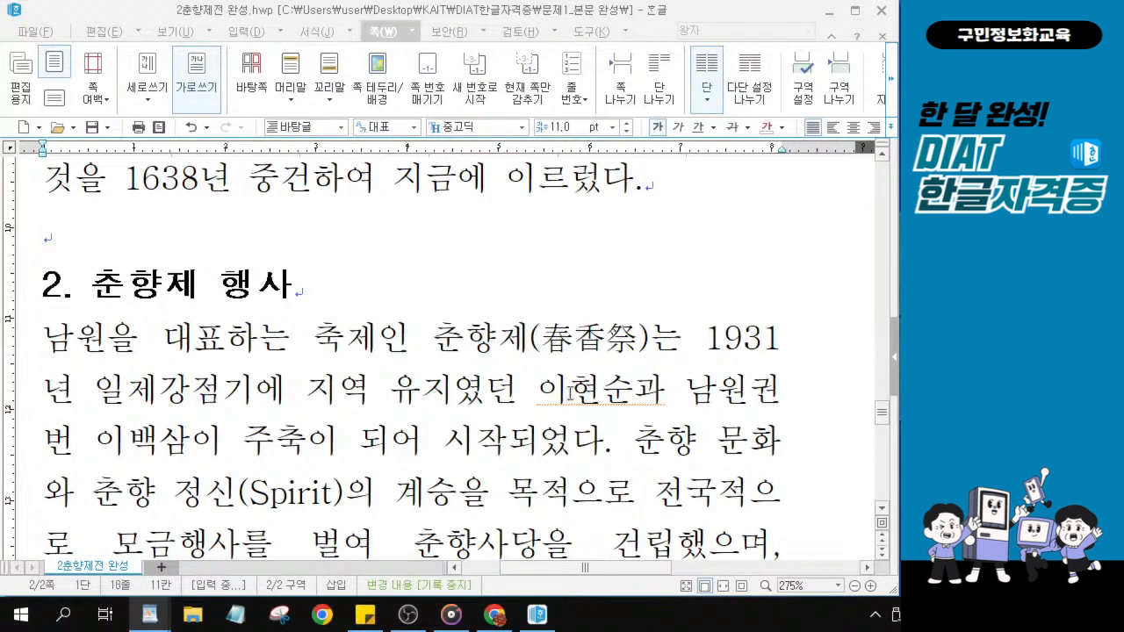
scroll(441, 402, up, 5)
scroll(432, 341, up, 3)
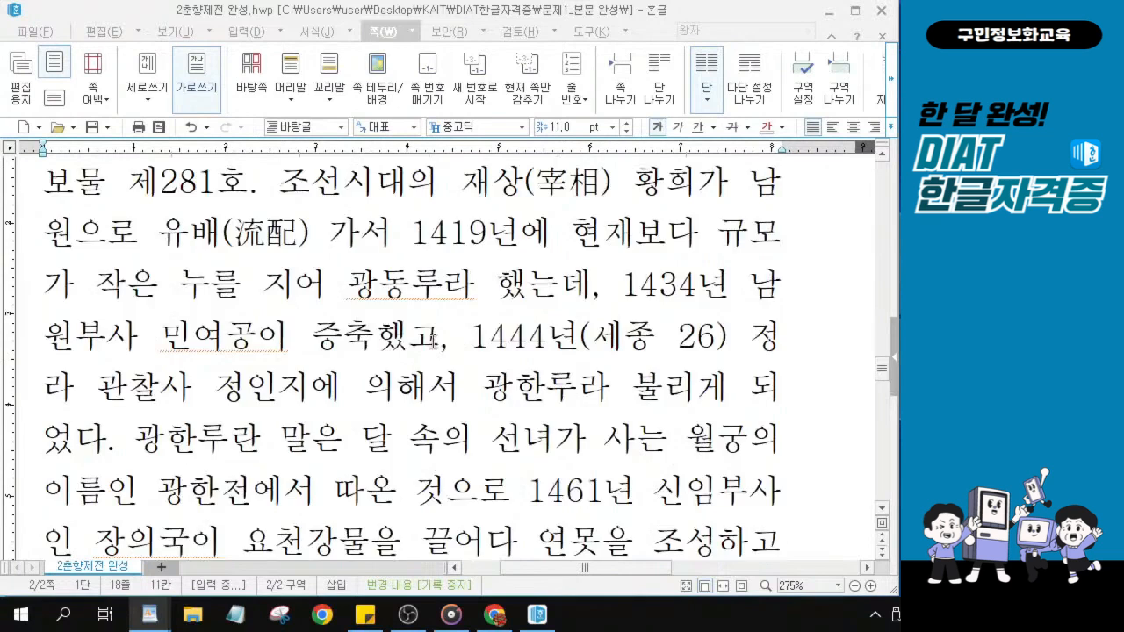
scroll(433, 340, up, 3)
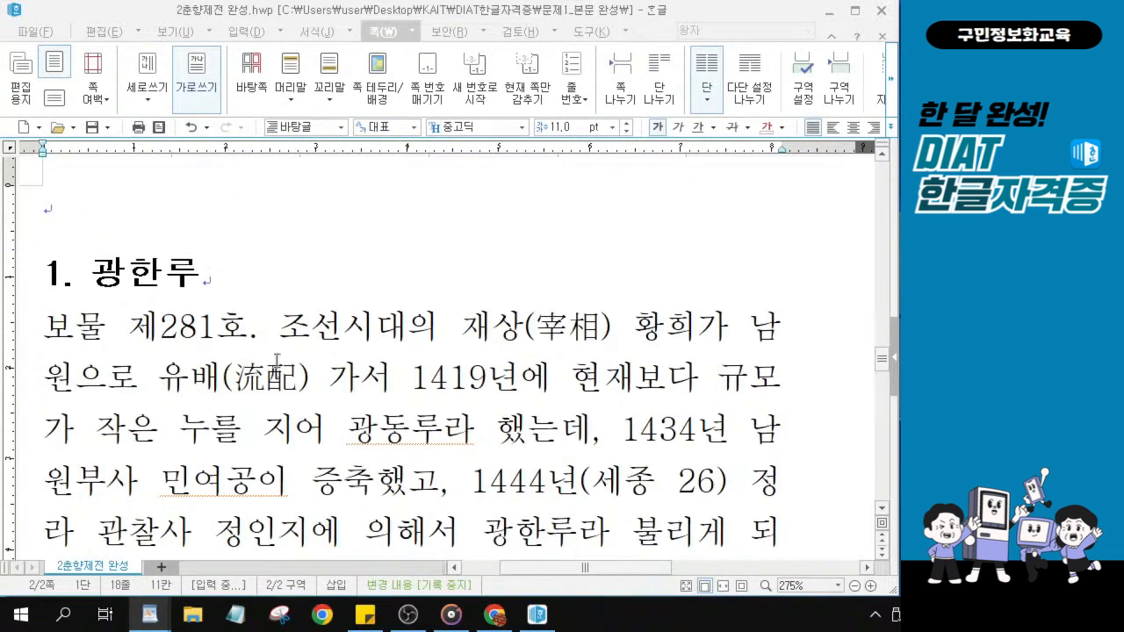
scroll(305, 368, down, 12)
scroll(476, 358, up, 12)
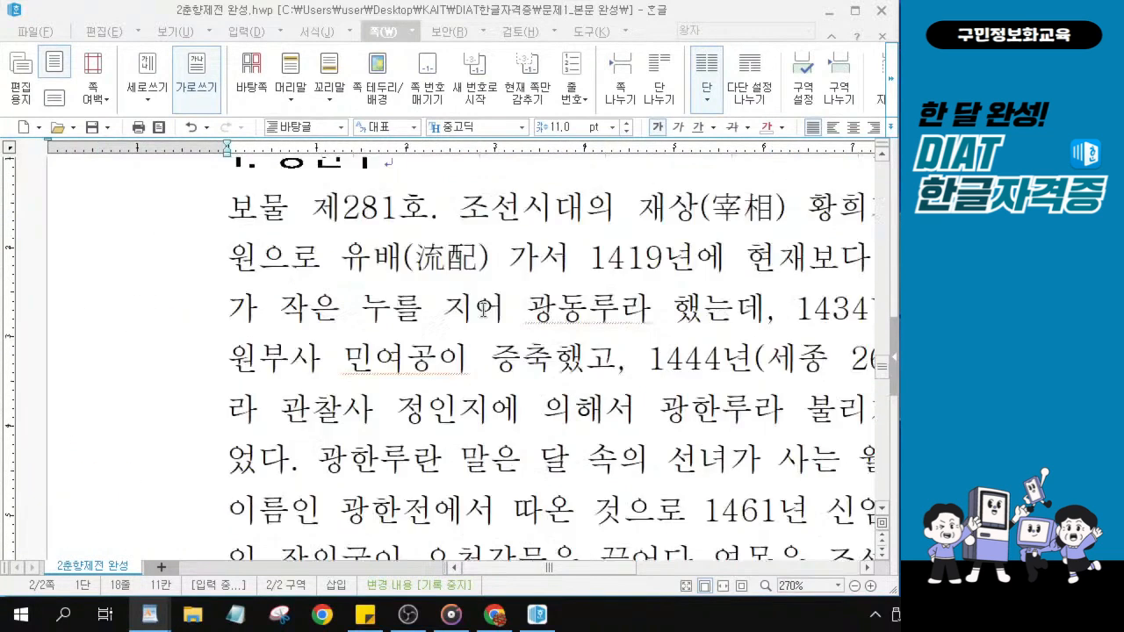
scroll(483, 309, up, 1)
drag(534, 570, 578, 571)
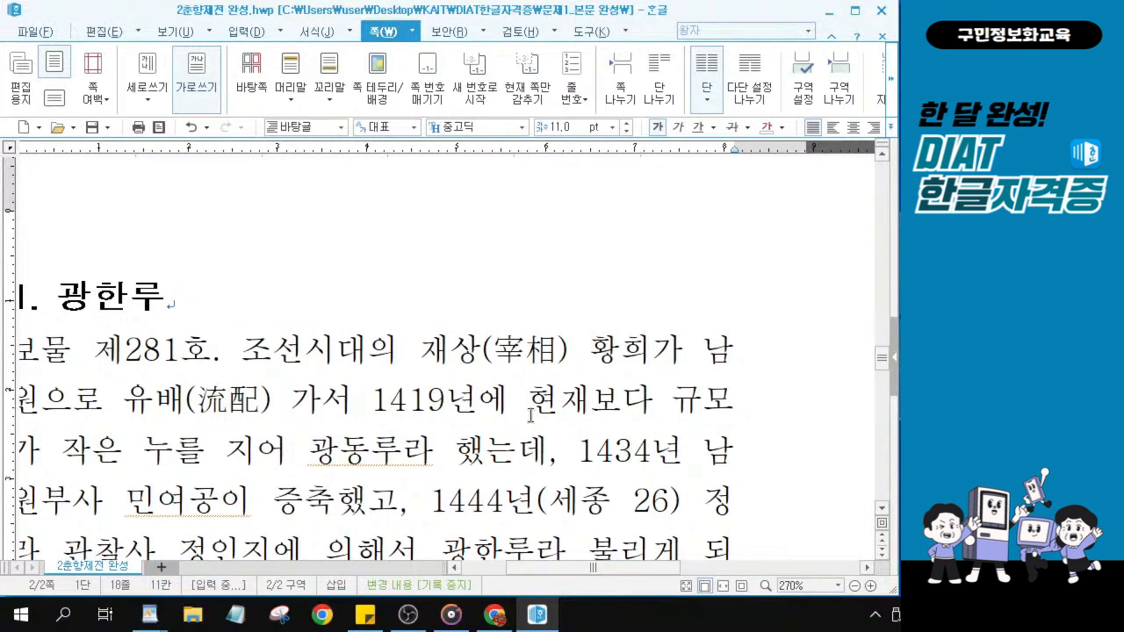
click(468, 496)
drag(883, 359, 884, 365)
drag(555, 584, 544, 584)
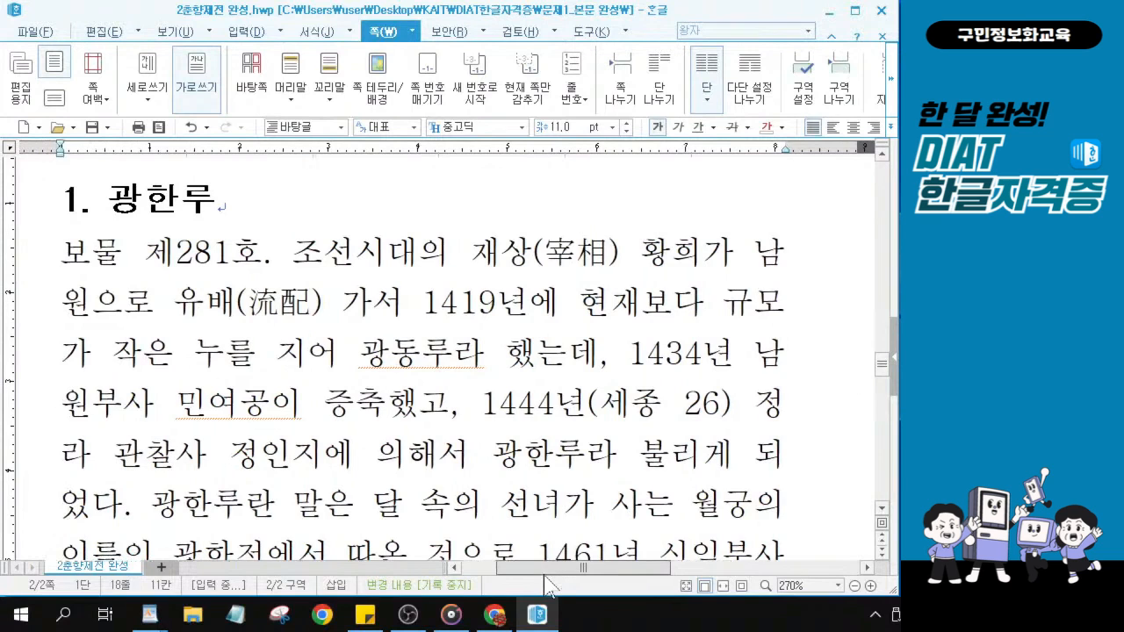
Correct 정라 관찰사 to 전라 관찰사 after 1444년(세종 26) in the 1. 광한루 section.
click(476, 403)
drag(476, 402, 701, 404)
click(629, 355)
drag(626, 355, 345, 456)
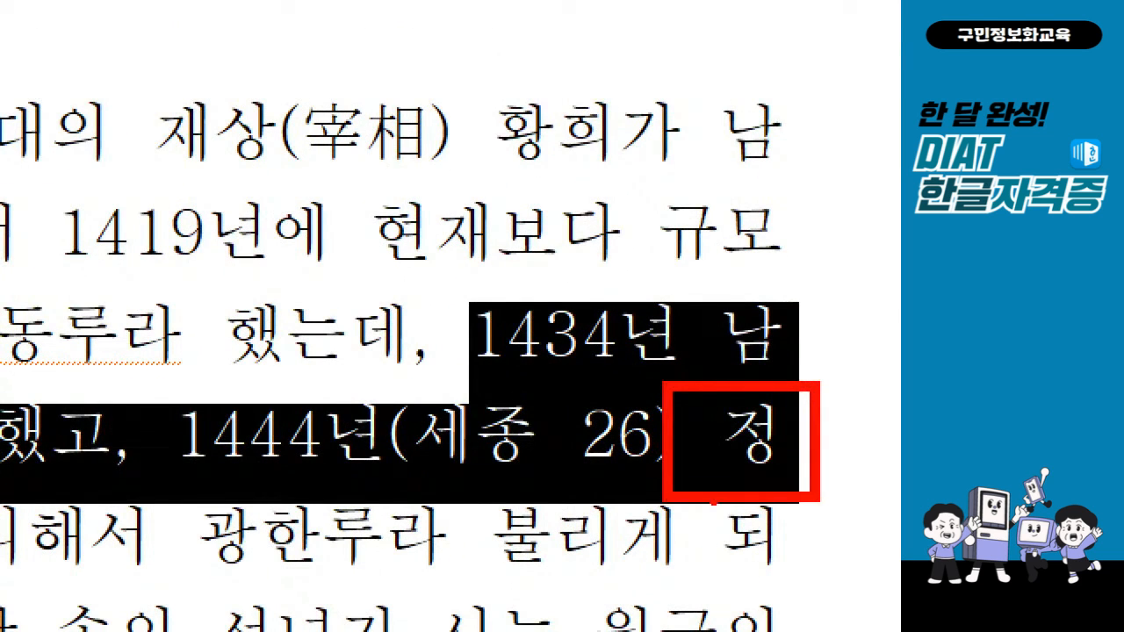
drag(722, 475, 766, 475)
key(Escape)
key(ctrl)
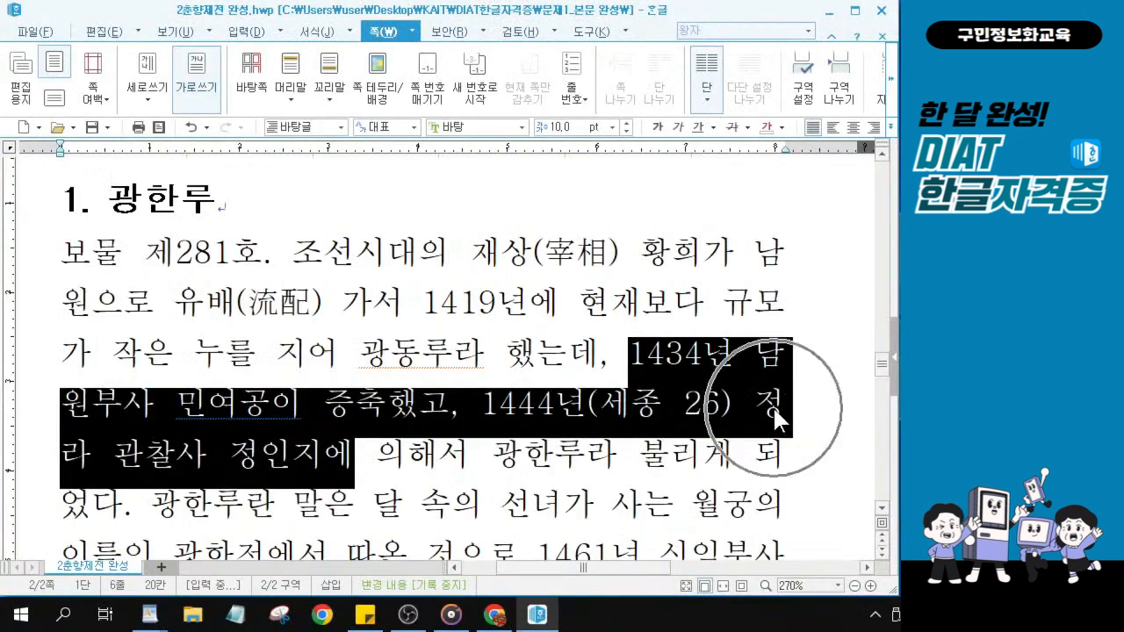
click(773, 406)
key(BackSpace)
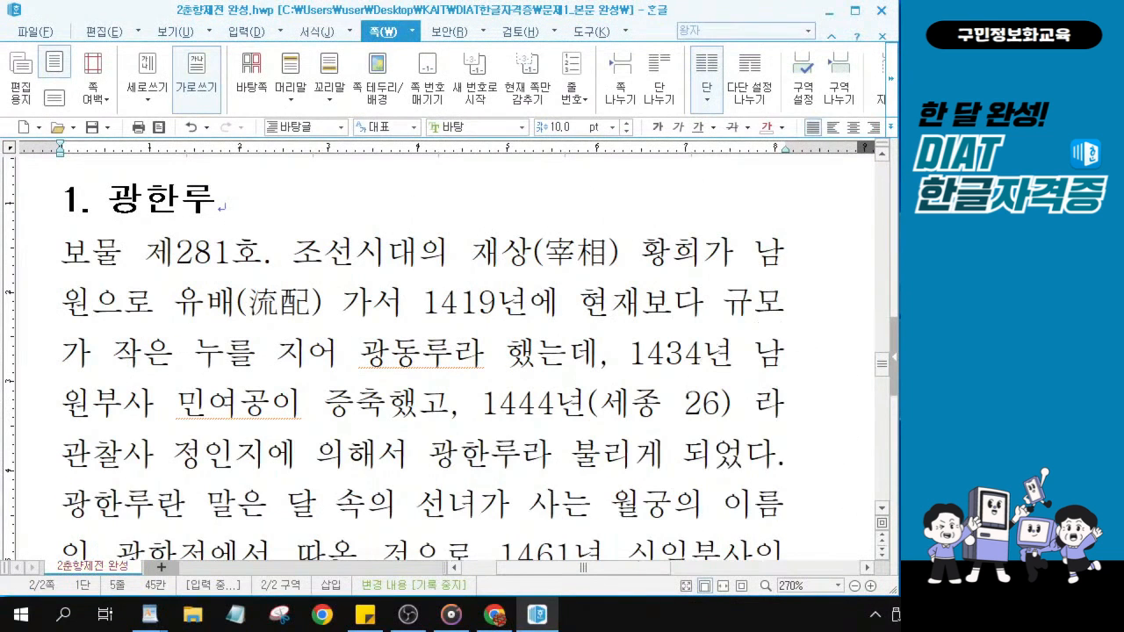
text(전)
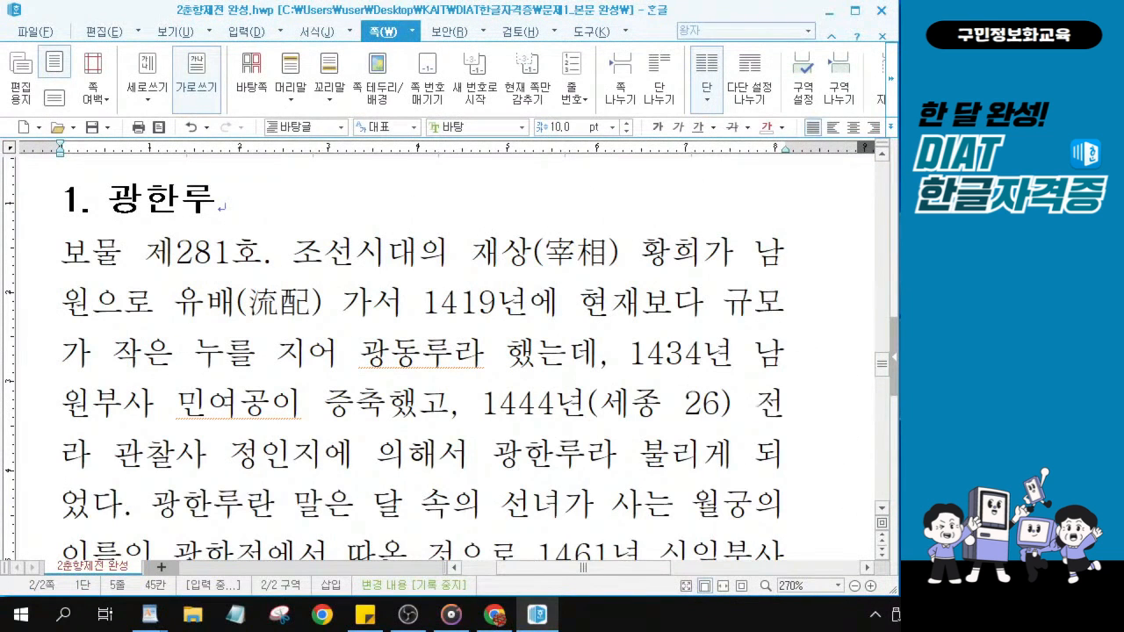
click(781, 410)
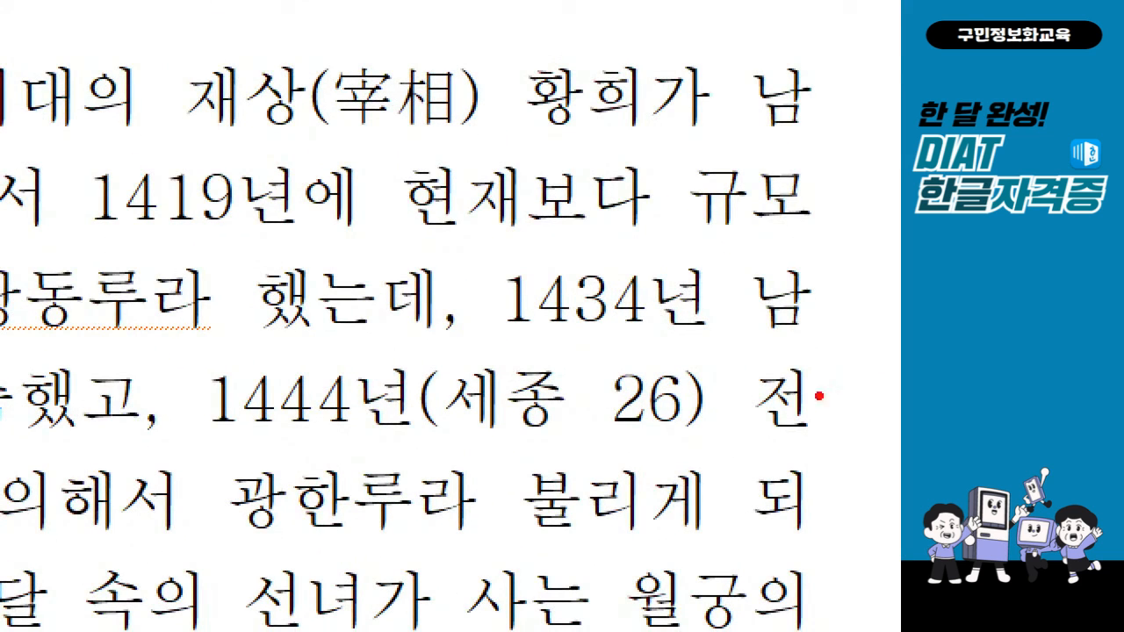
drag(722, 353, 841, 453)
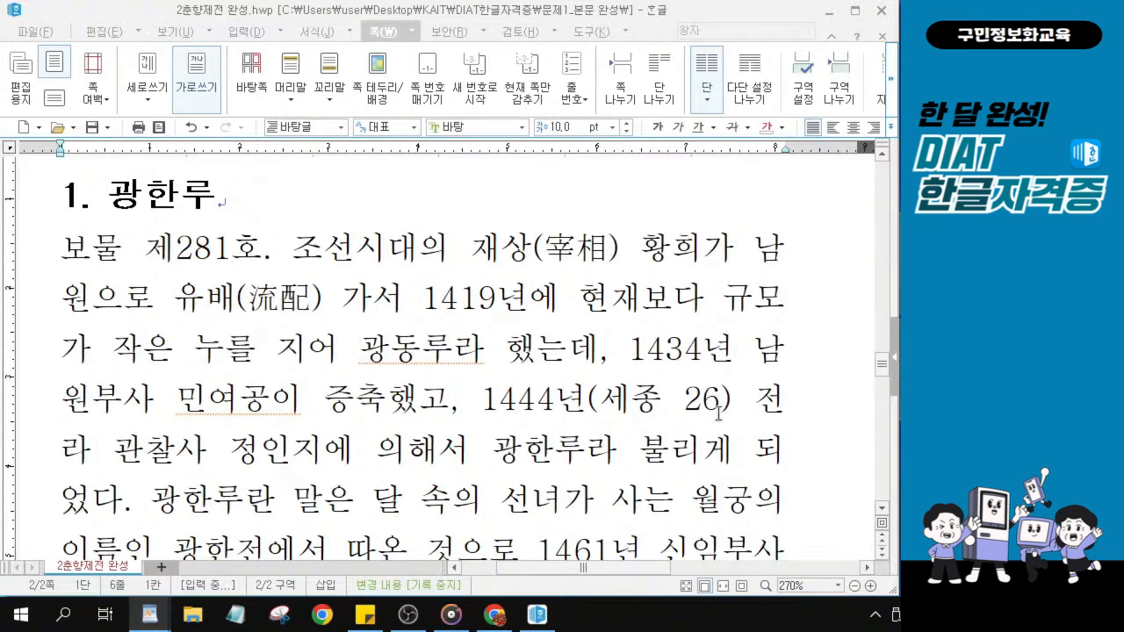
Check the text of the 2. 춘향제 행사 section down to its final line for passages needing correction.
scroll(471, 436, down, 5)
scroll(468, 436, down, 3)
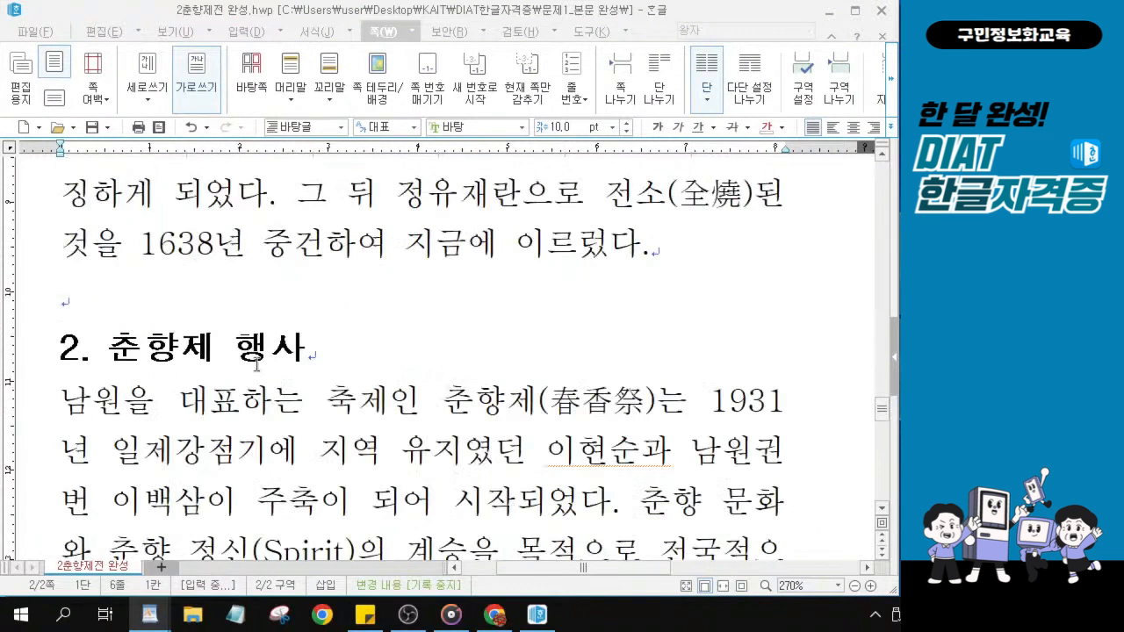
click(230, 376)
scroll(431, 444, down, 2)
scroll(429, 441, down, 2)
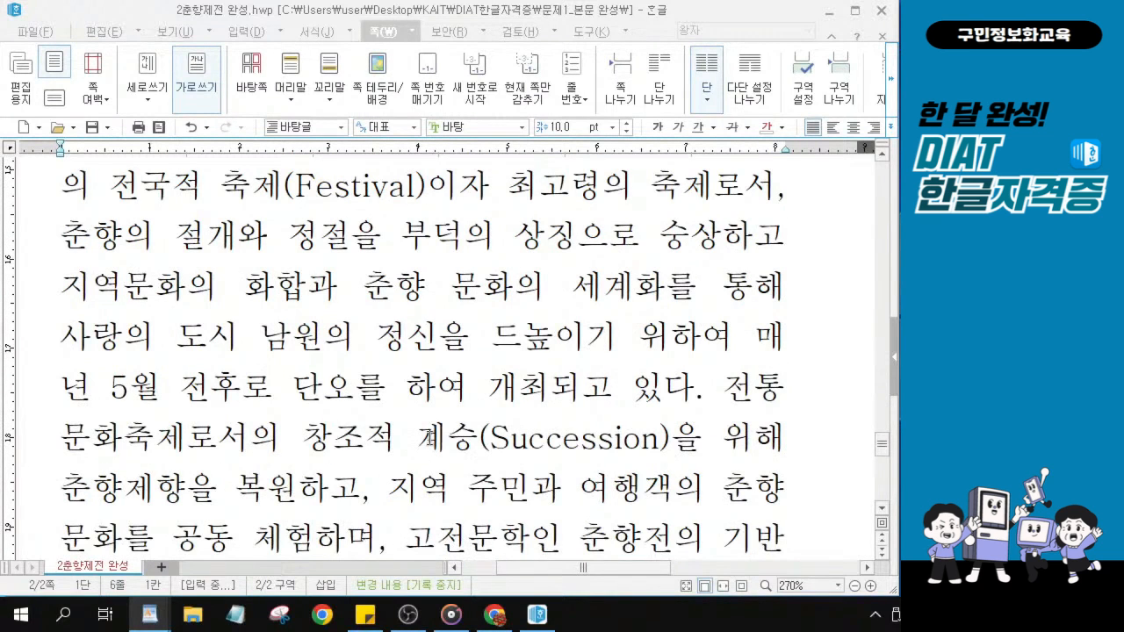
scroll(429, 439, down, 1)
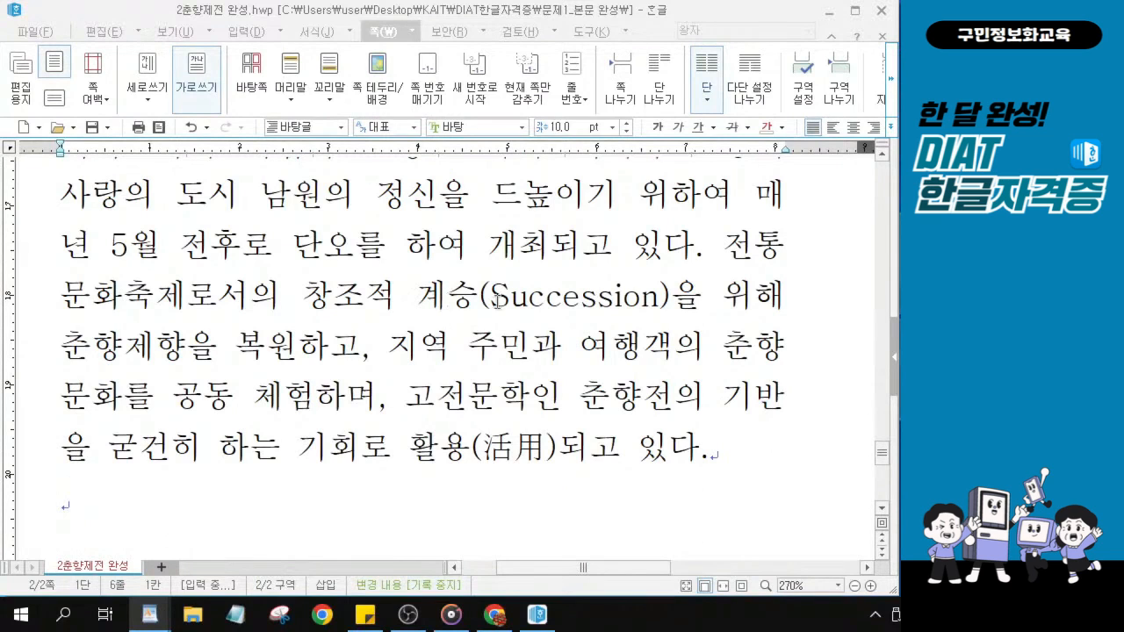
click(549, 298)
click(397, 300)
key(ctrl)
key(ctrl)
key(ctrl)
Move 전후로 behind 단오를 in the 5월 sentence of the 2. 춘향제 행사 section, so it reads 단오를 전후로 하여.
drag(179, 248, 362, 255)
drag(107, 244, 684, 247)
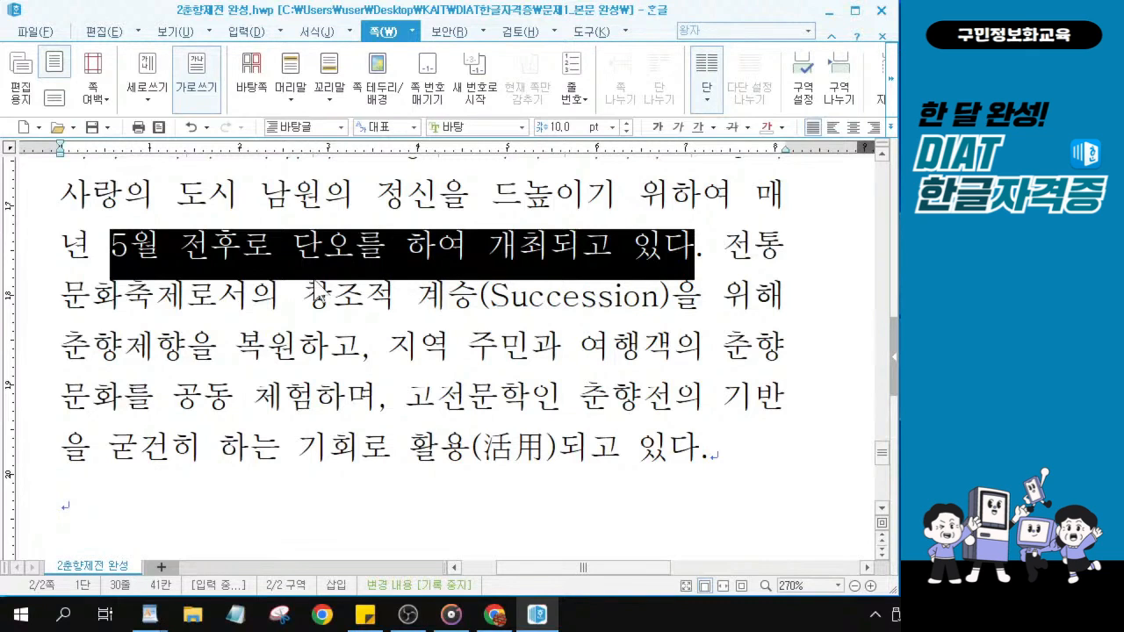
click(211, 246)
drag(180, 248, 268, 245)
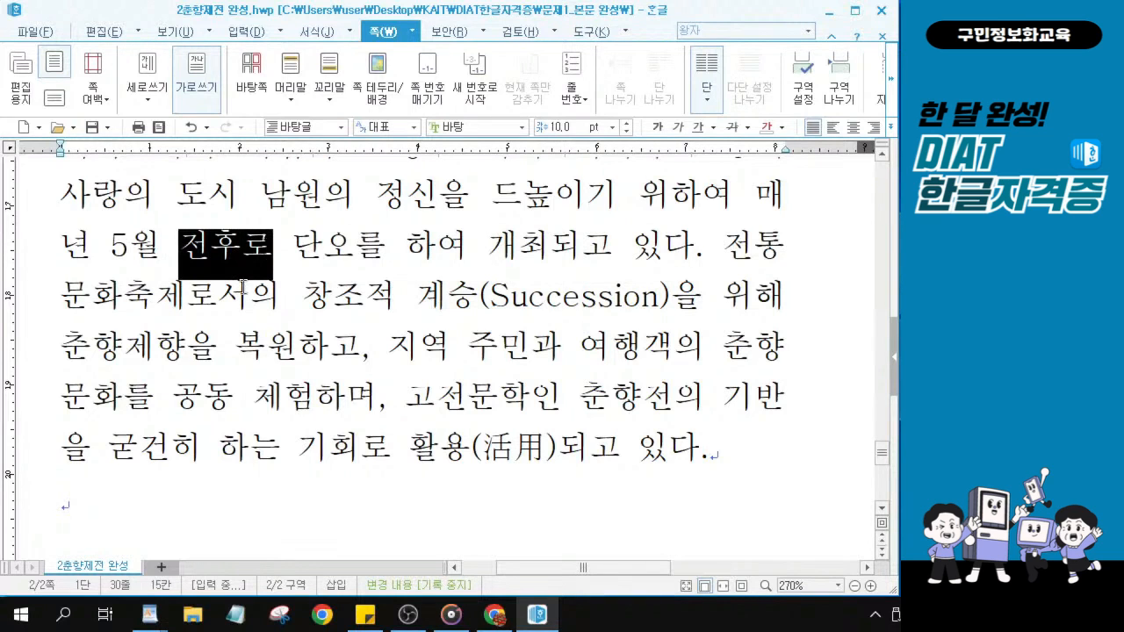
drag(220, 277, 397, 256)
click(413, 266)
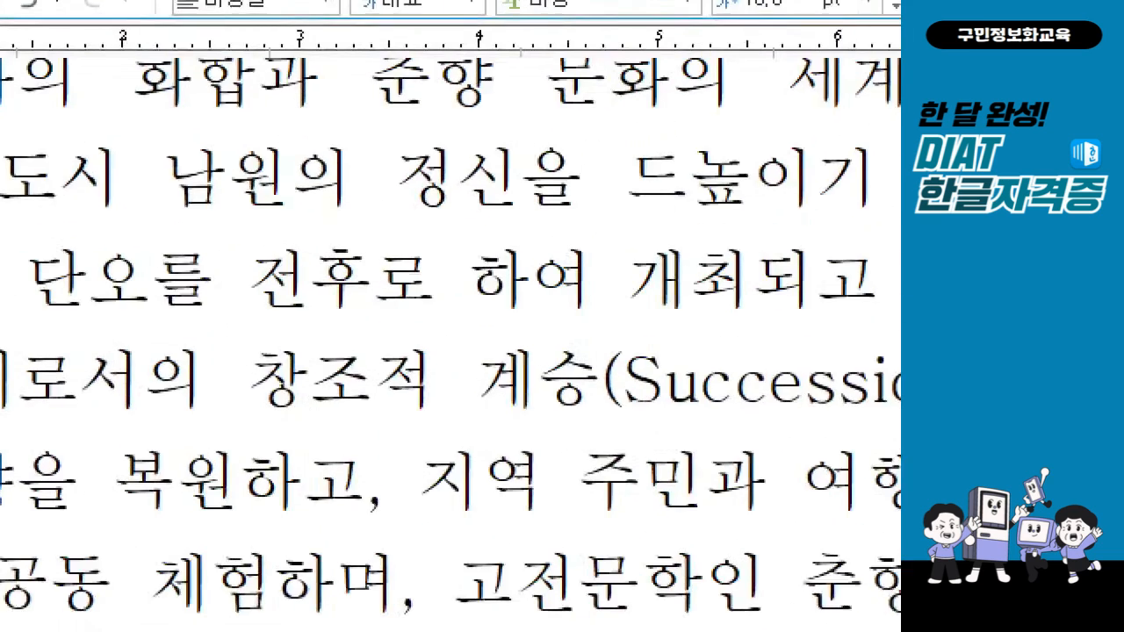
click(252, 262)
mouse_move(120, 239)
mouse_down()
mouse_move(285, 307)
mouse_move(576, 318)
mouse_up()
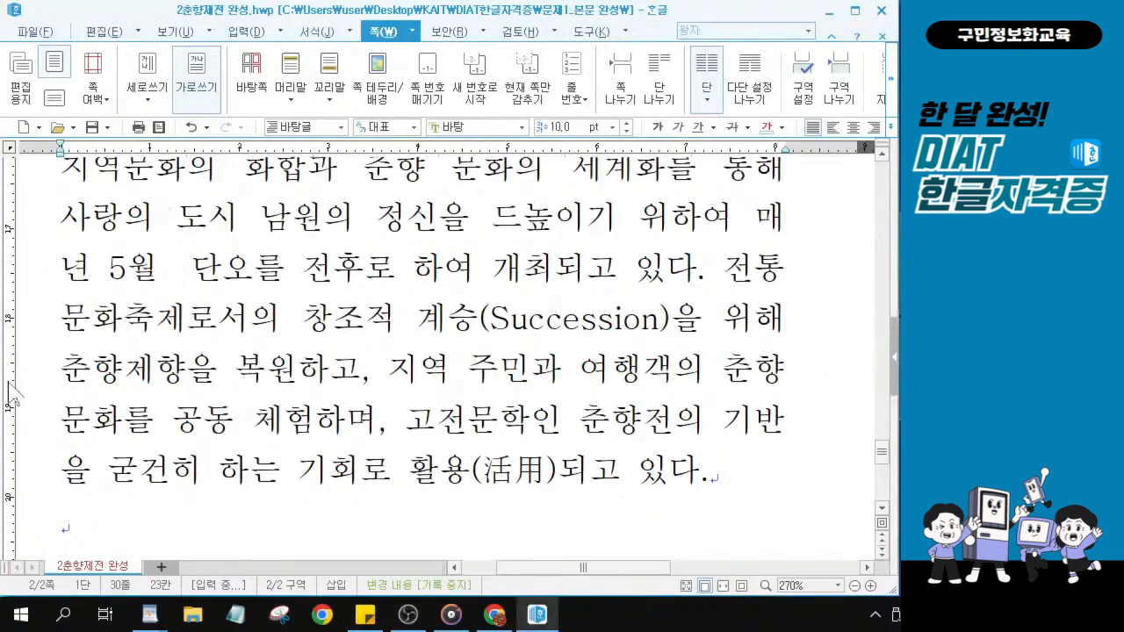
Draw a horizontal text box about 35 mm wide and 5.5 mm high at the blank line above the 1. 광한루 heading.
key(alt+Tab)
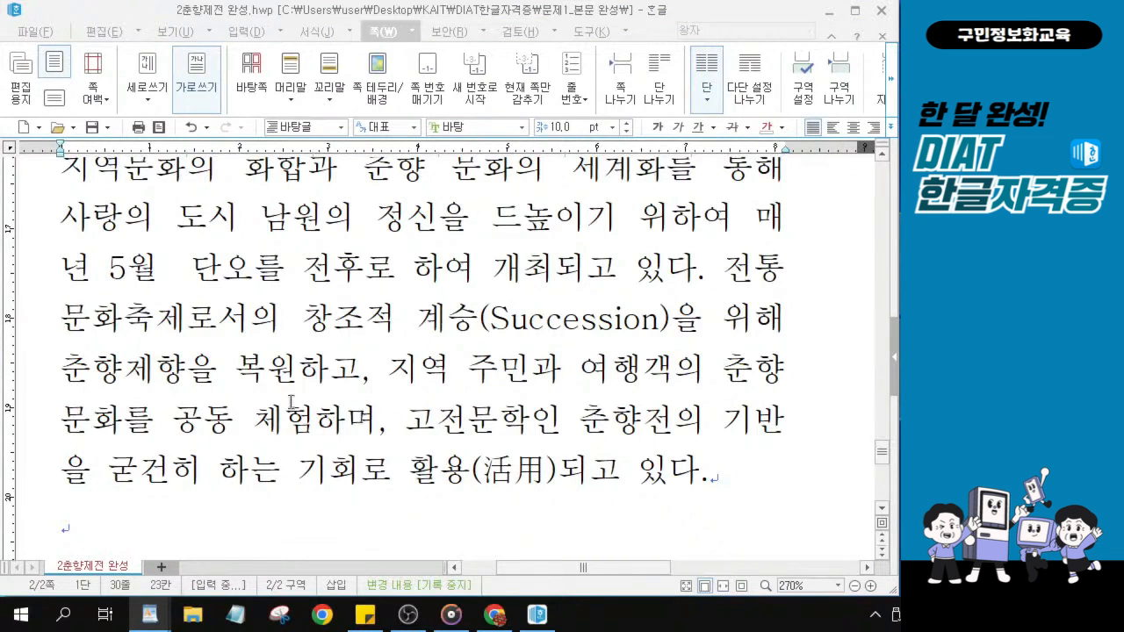
scroll(290, 389, up, 1)
scroll(291, 389, up, 8)
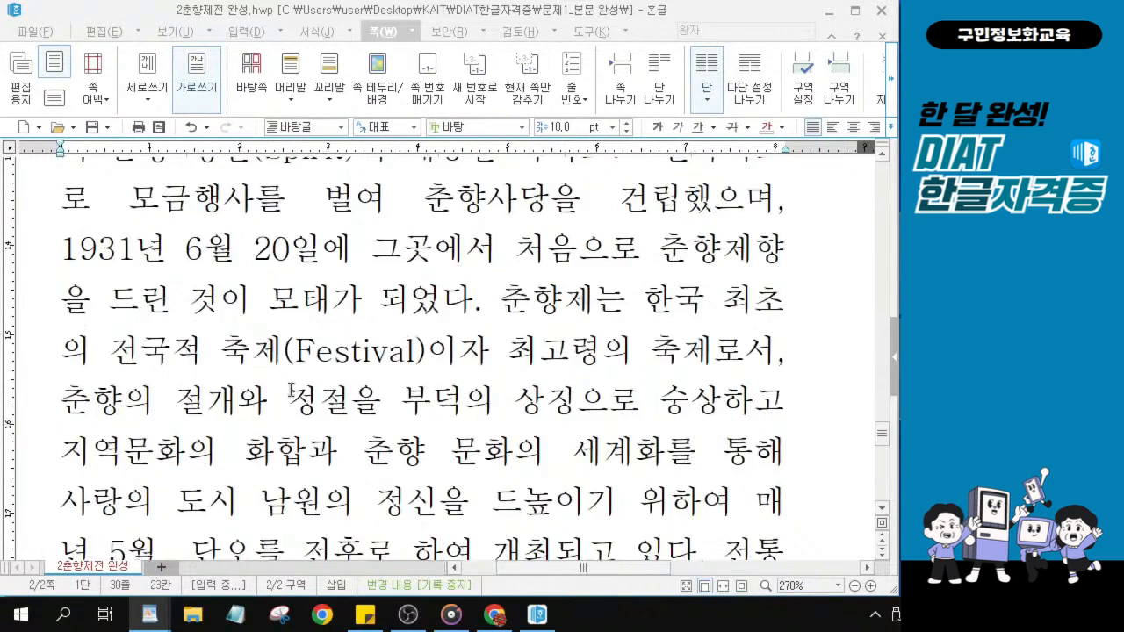
scroll(291, 389, up, 1)
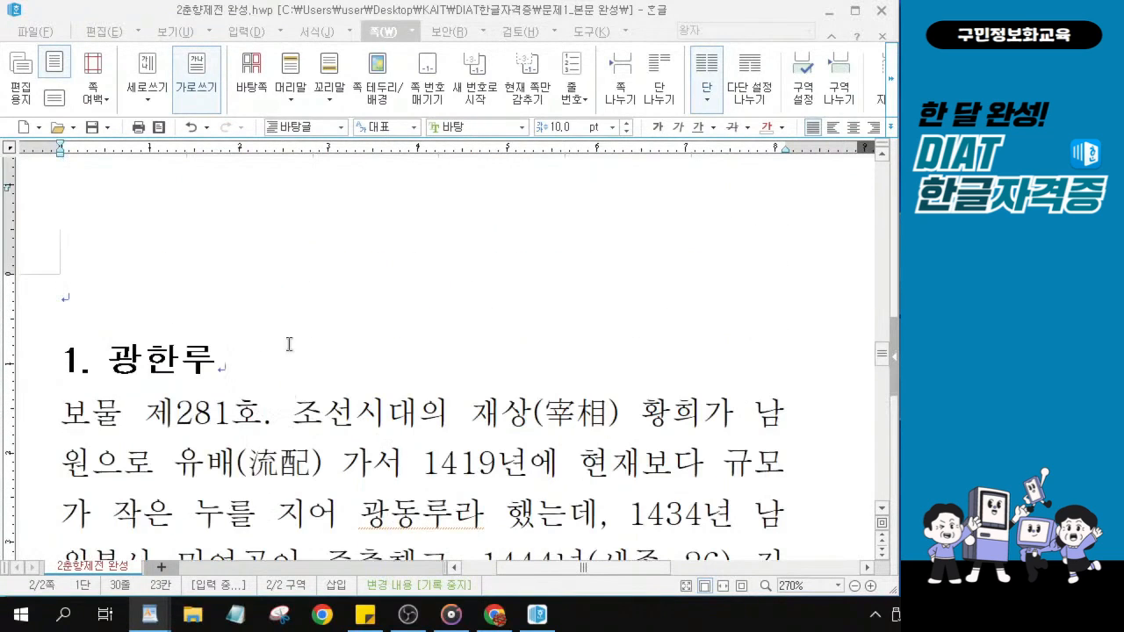
click(71, 293)
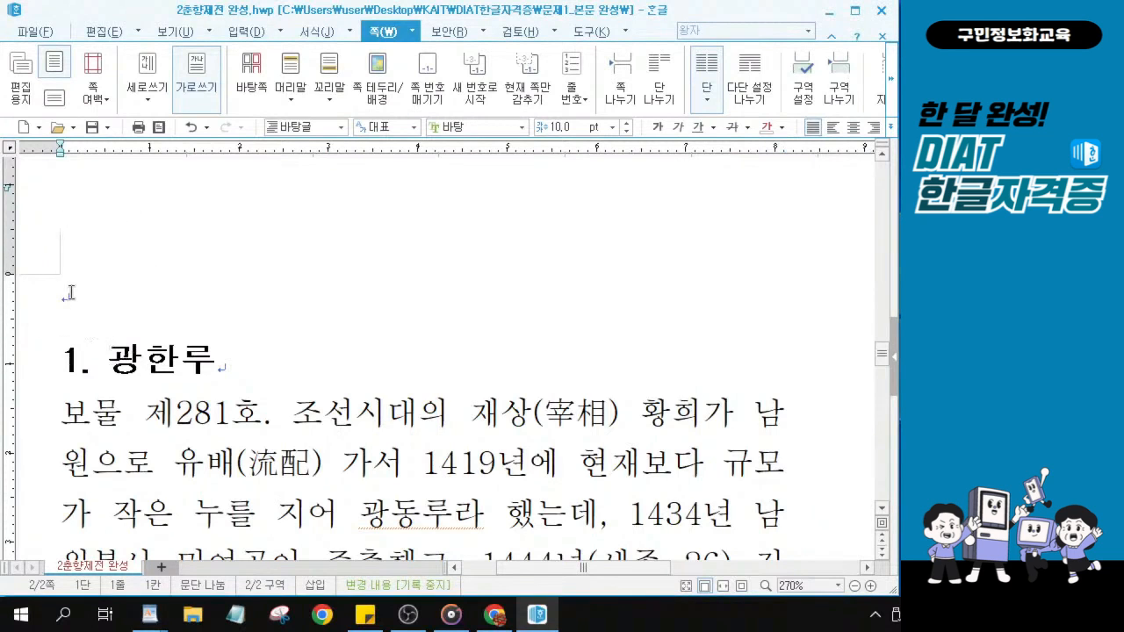
click(237, 32)
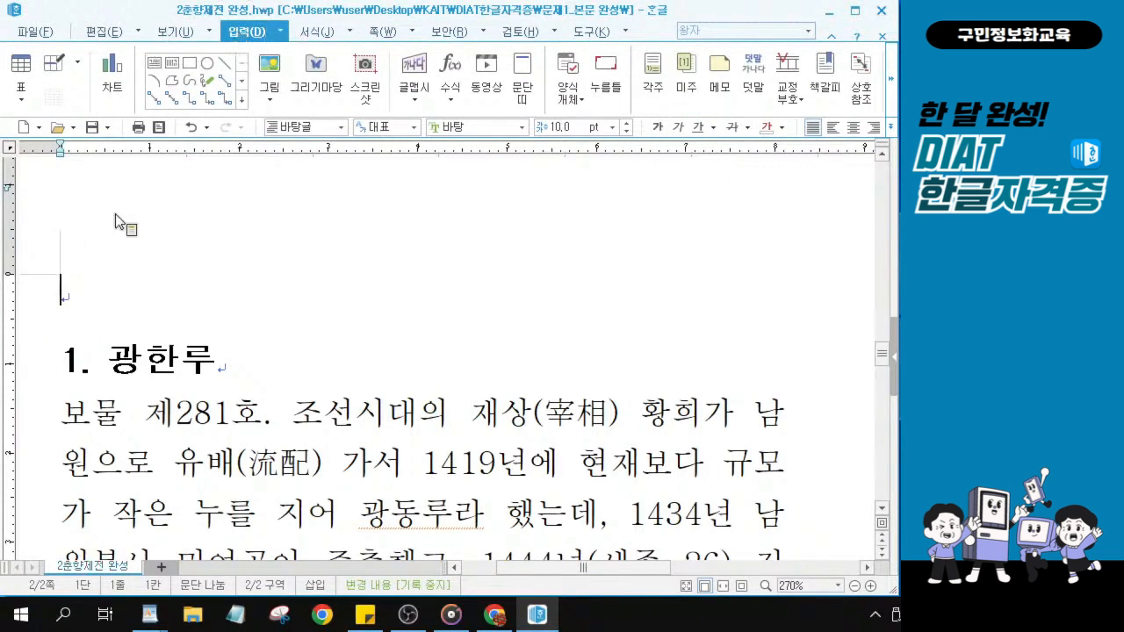
click(85, 278)
click(154, 66)
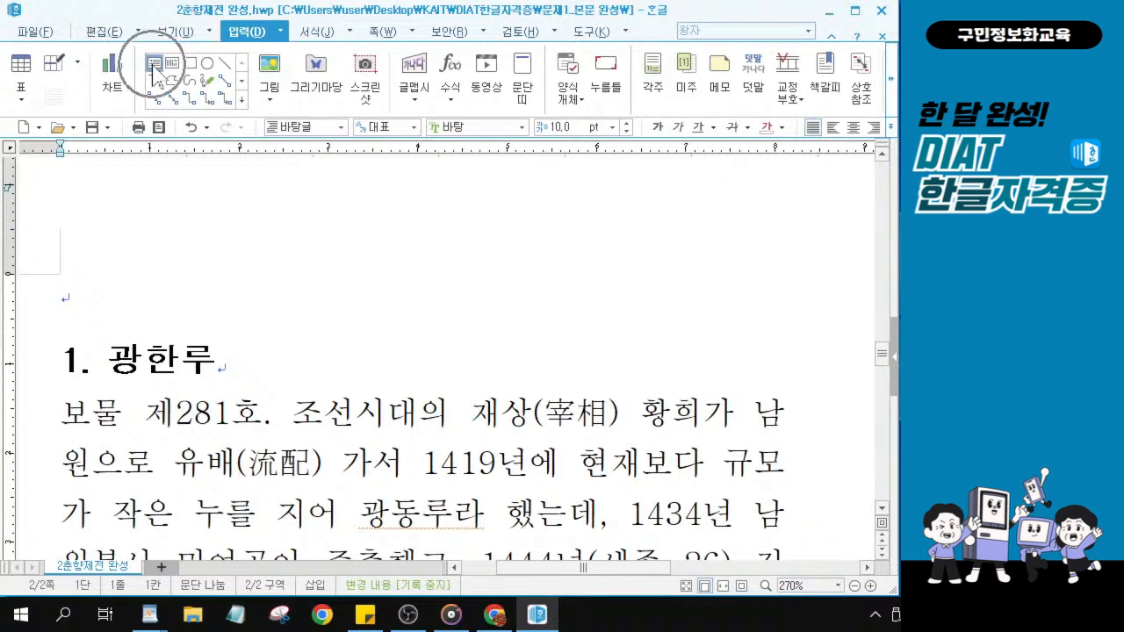
drag(104, 274, 418, 323)
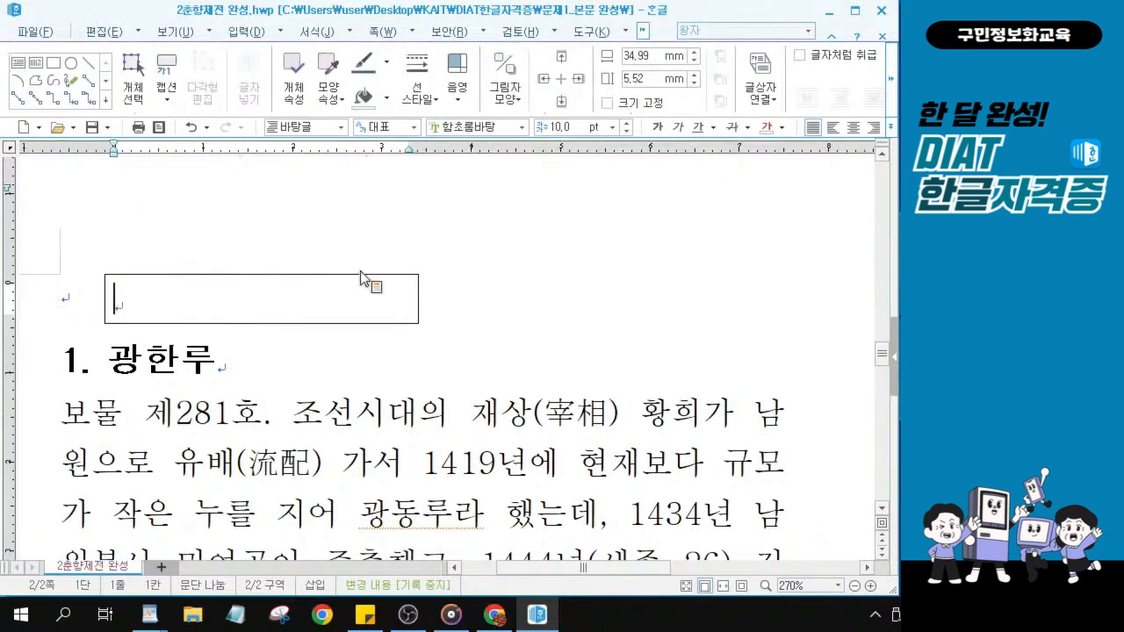
Set the text box's width to 55 mm and height to 12 mm, and have it treated as a character (글자처럼 취급).
click(296, 279)
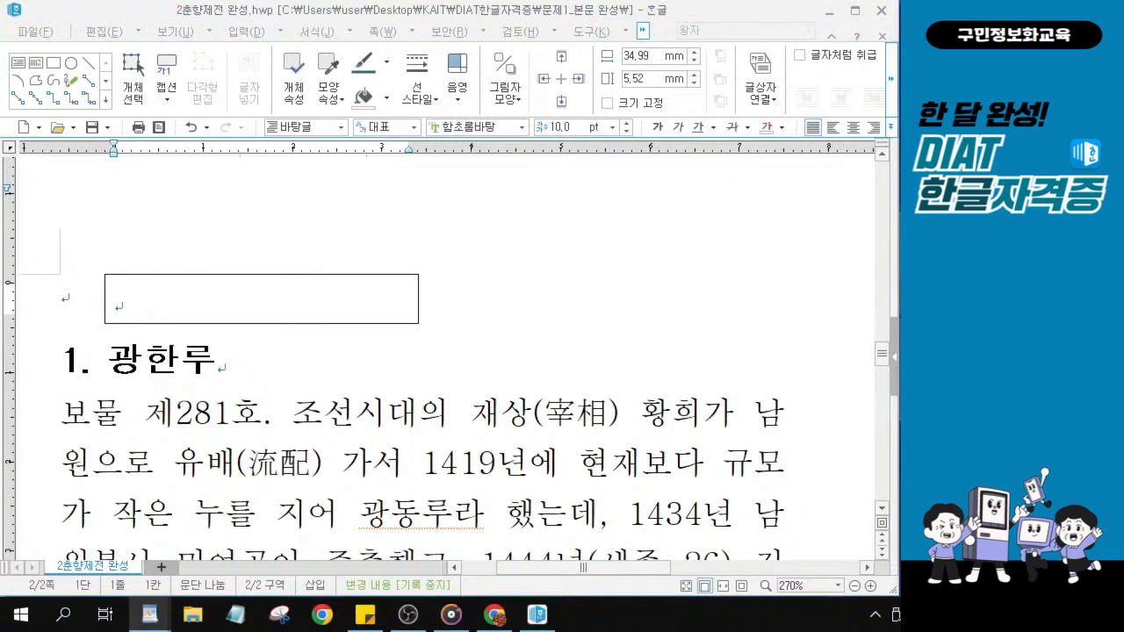
click(308, 323)
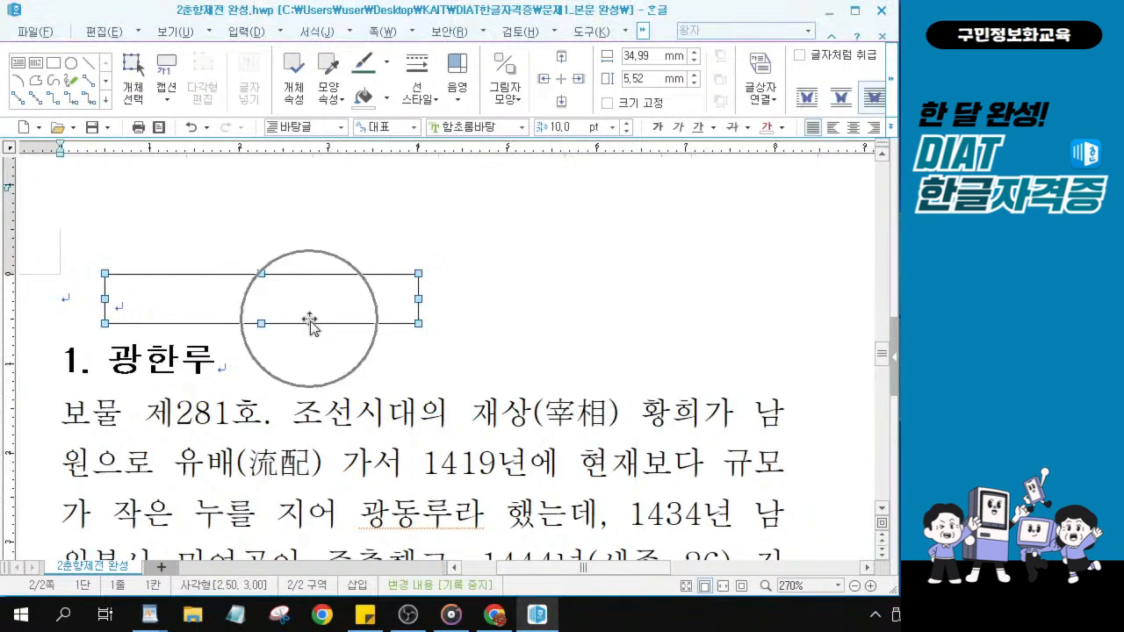
click(309, 323)
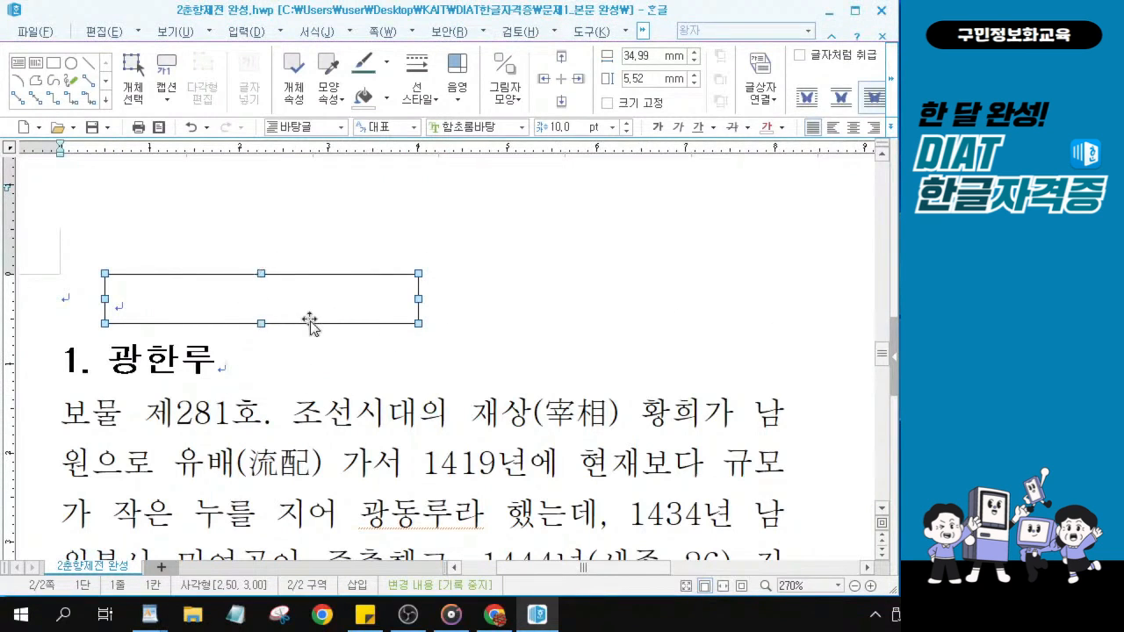
double_click(310, 323)
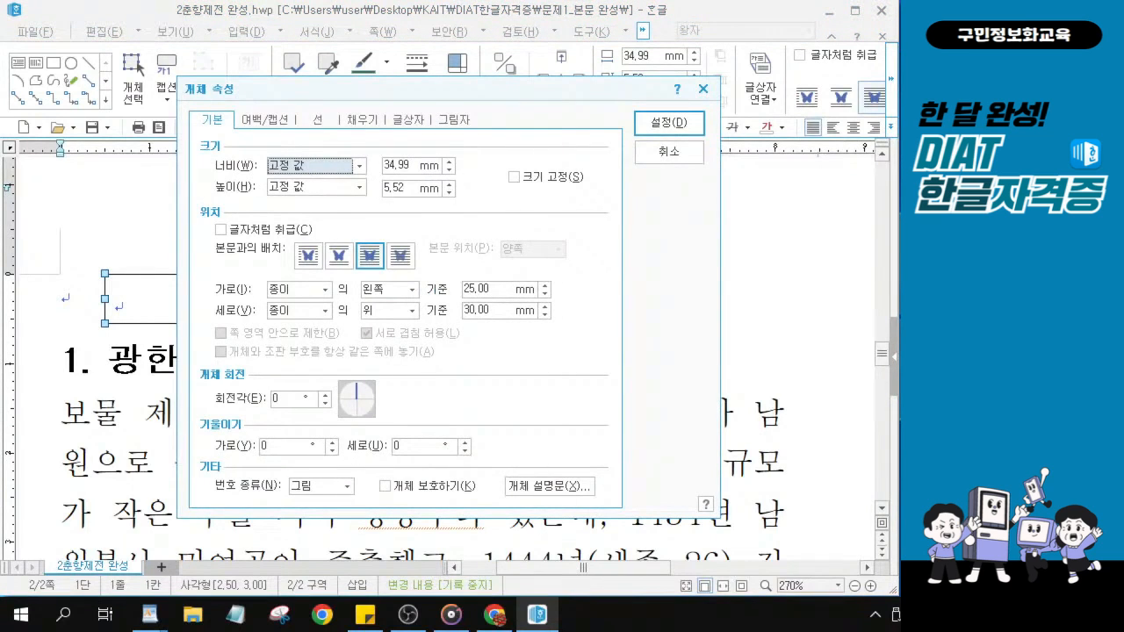
click(204, 97)
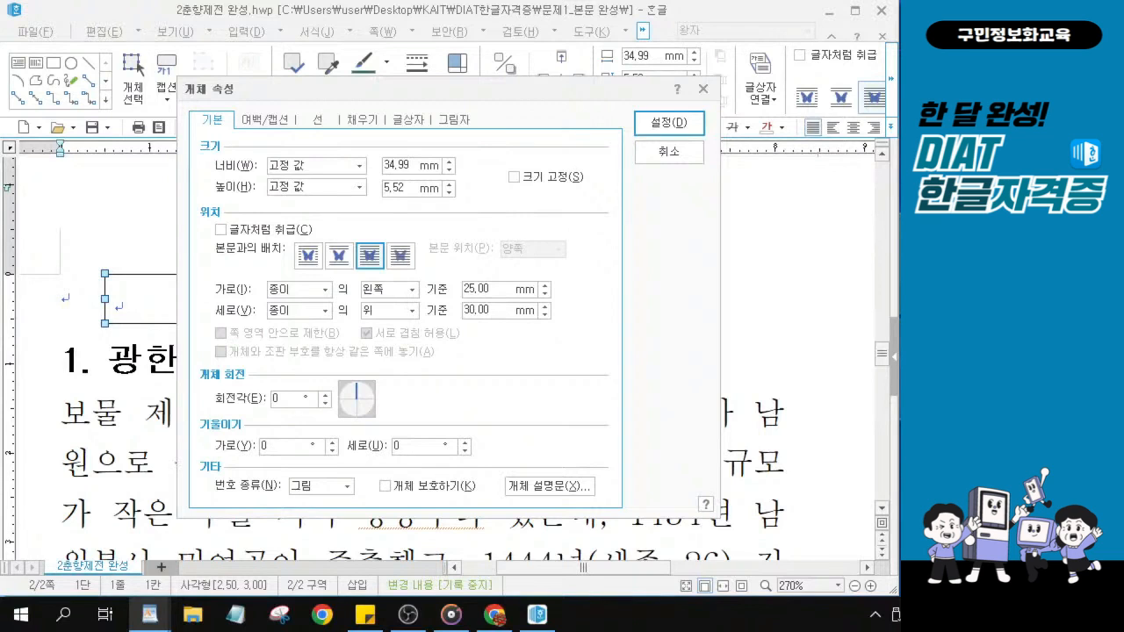
key(ctrl)
key(ctrl)
double_click(395, 165)
text(55)
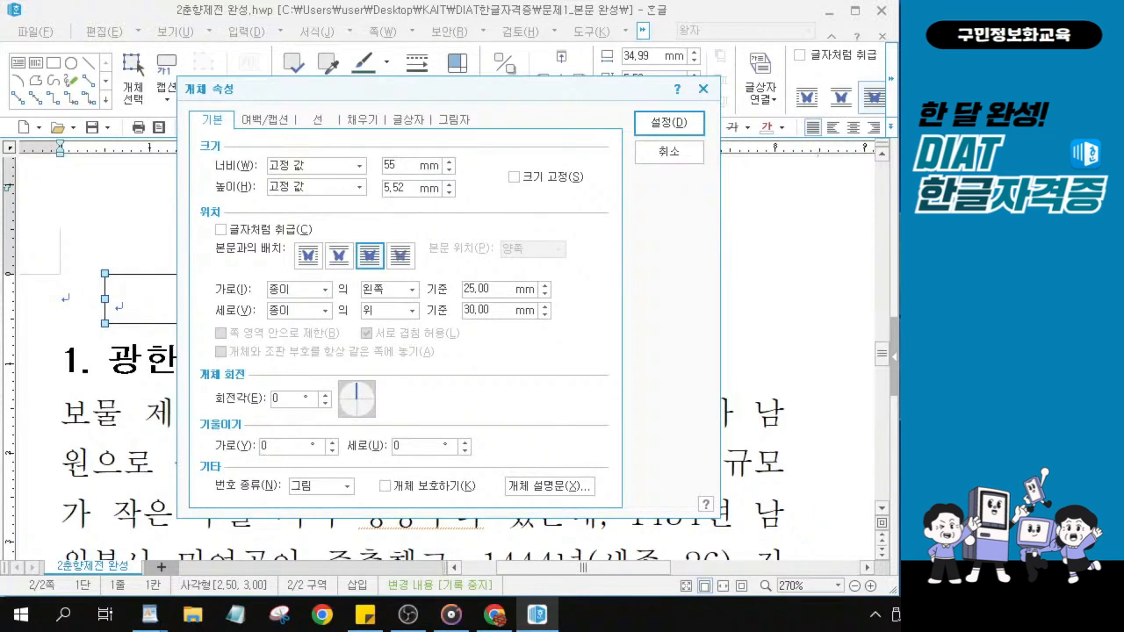
click(416, 189)
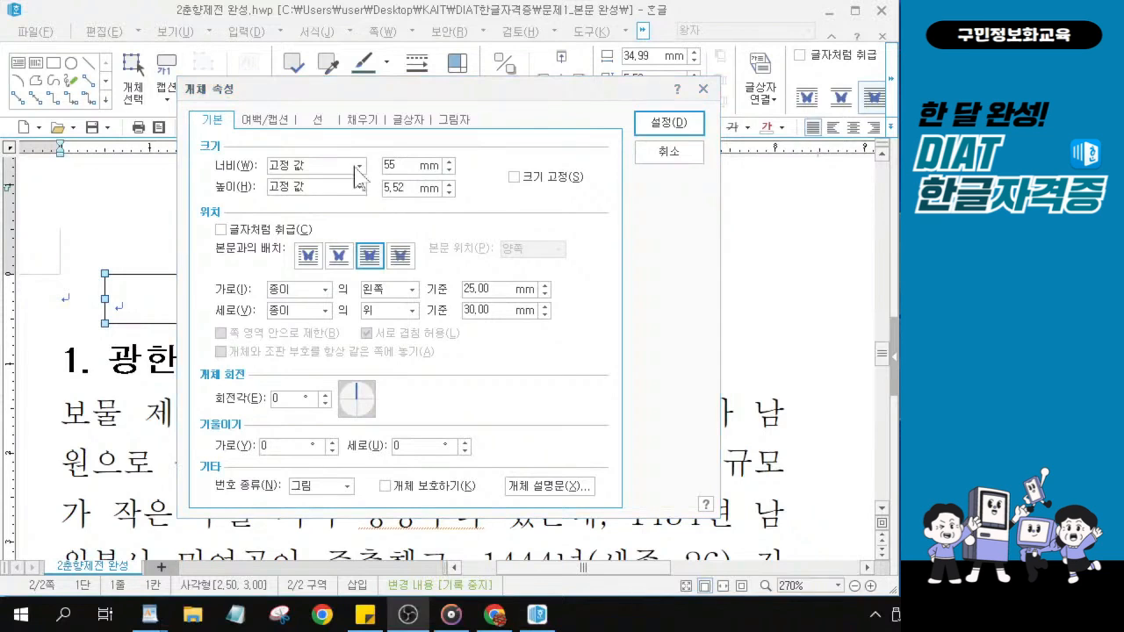
click(400, 189)
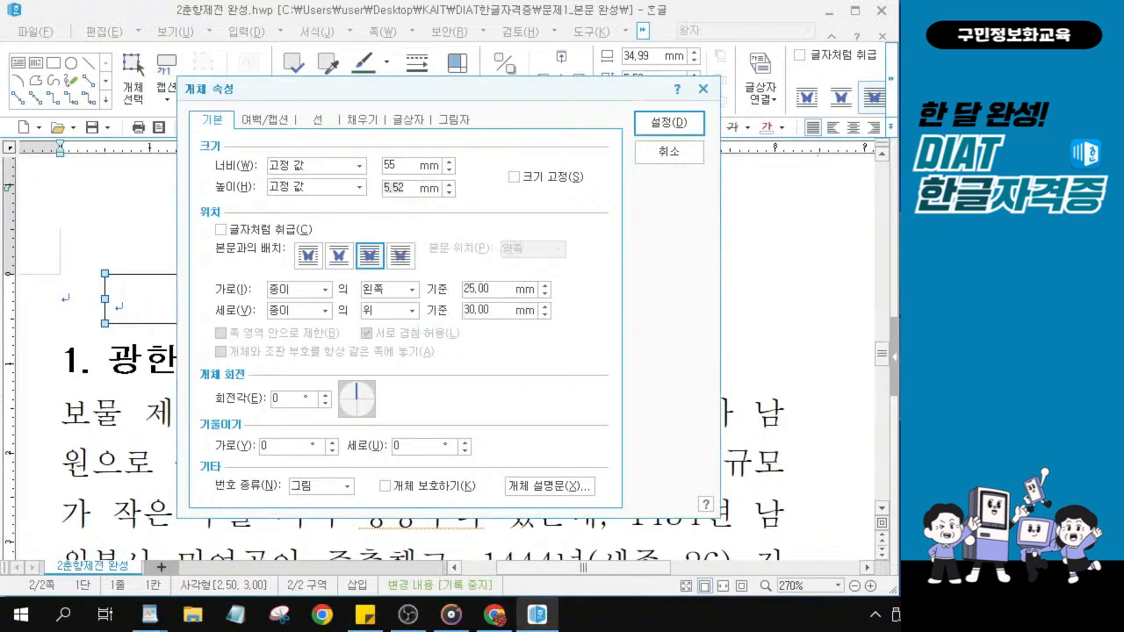
text(12)
click(221, 230)
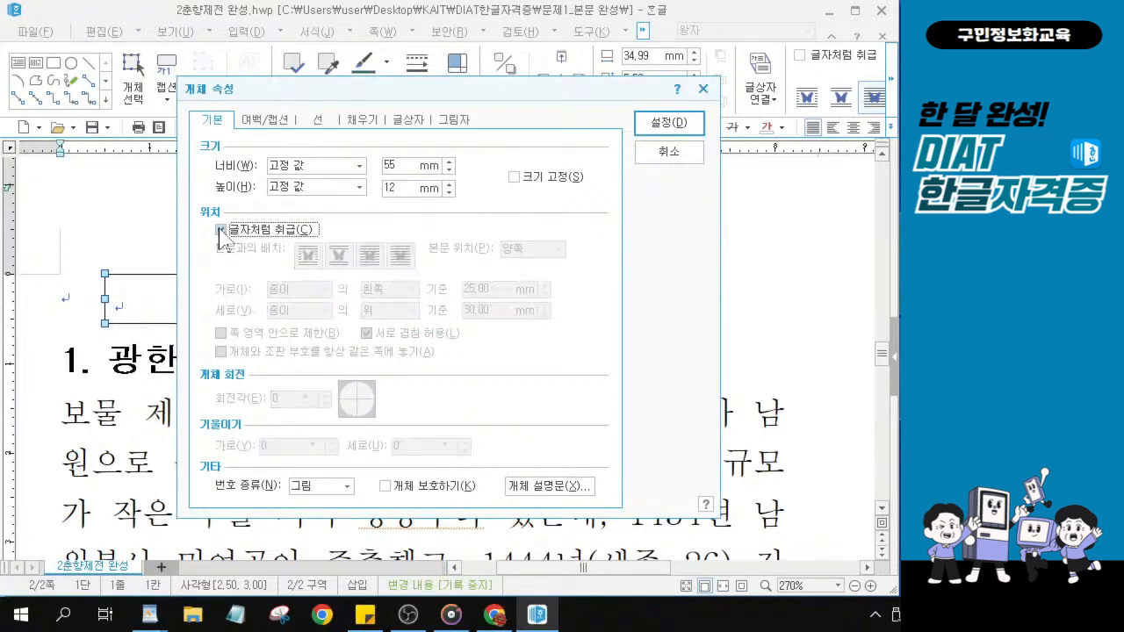
Give the text box an evenly weighted double outline and rounded corners (둥근 모양).
key(alt+Tab)
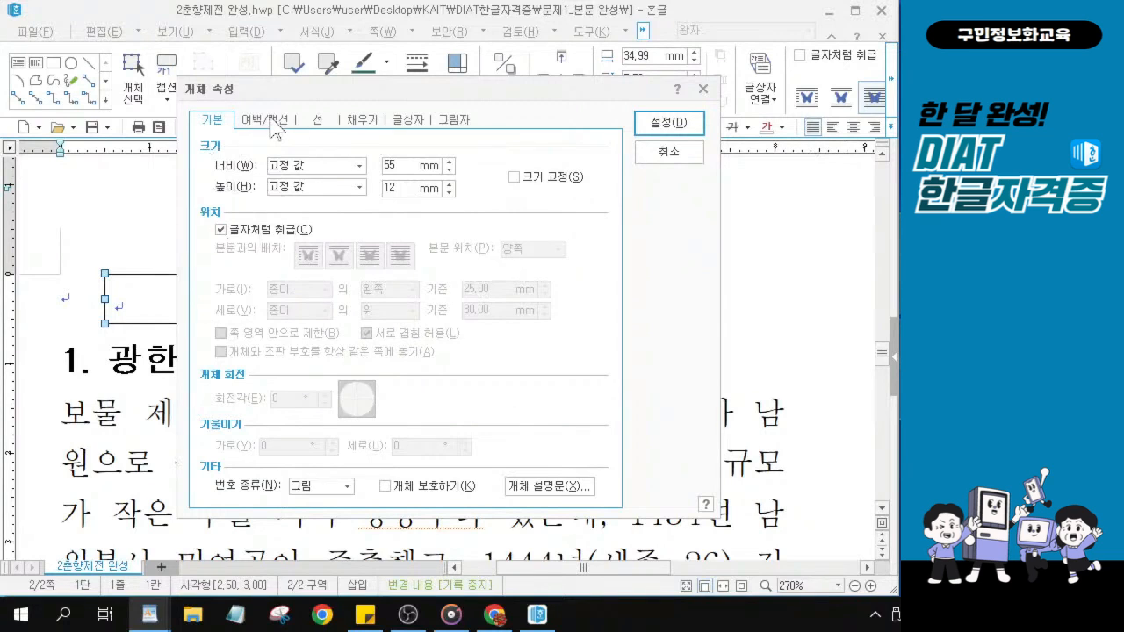
click(317, 120)
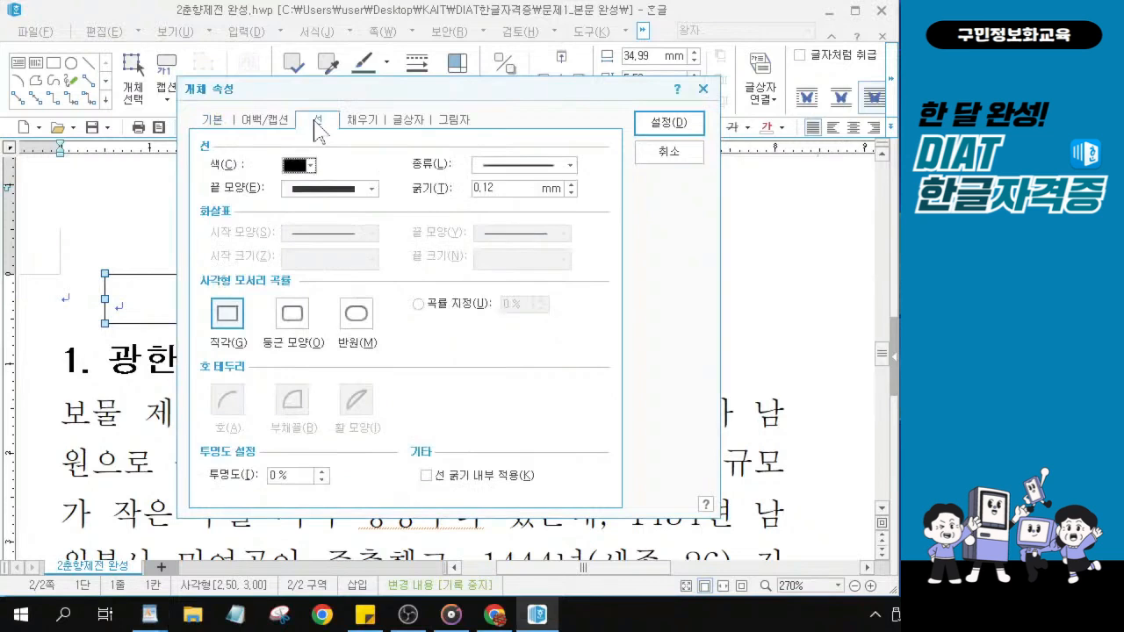
click(569, 166)
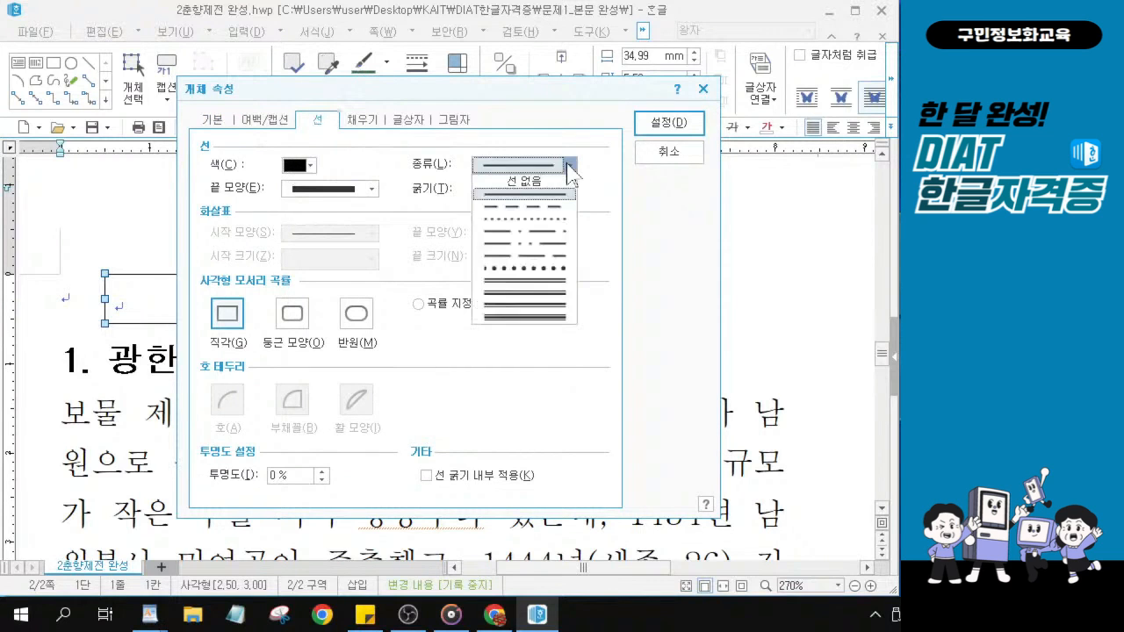
click(530, 283)
key(alt+Tab)
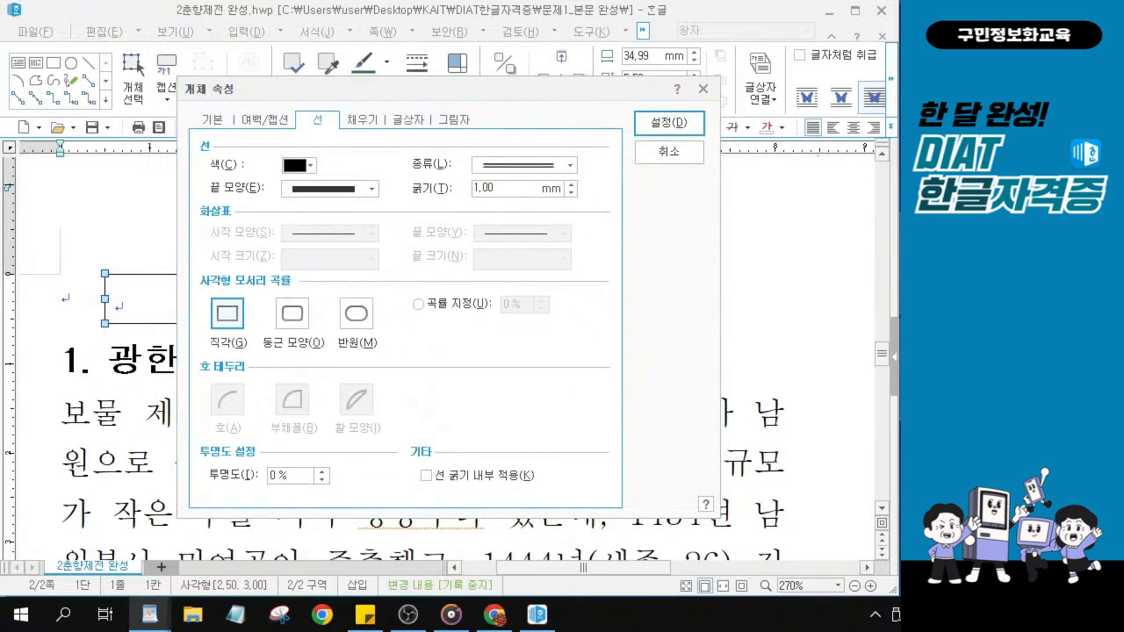
click(285, 318)
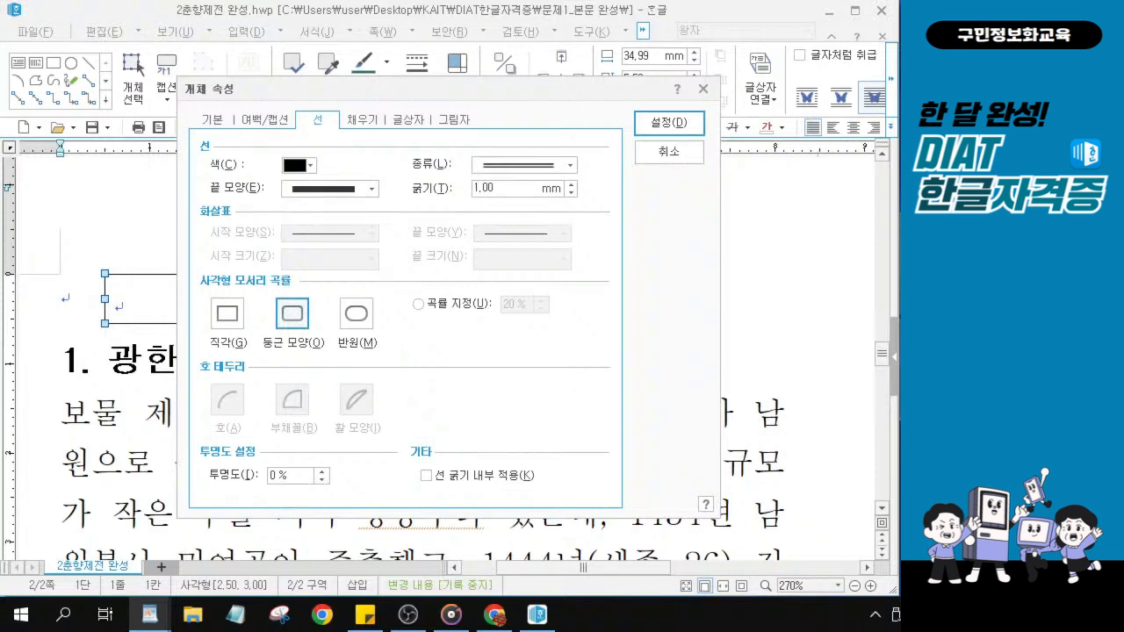
Fill the text box with the solid colour 바다색 (RGB 49,95,151) and apply the object properties.
click(361, 123)
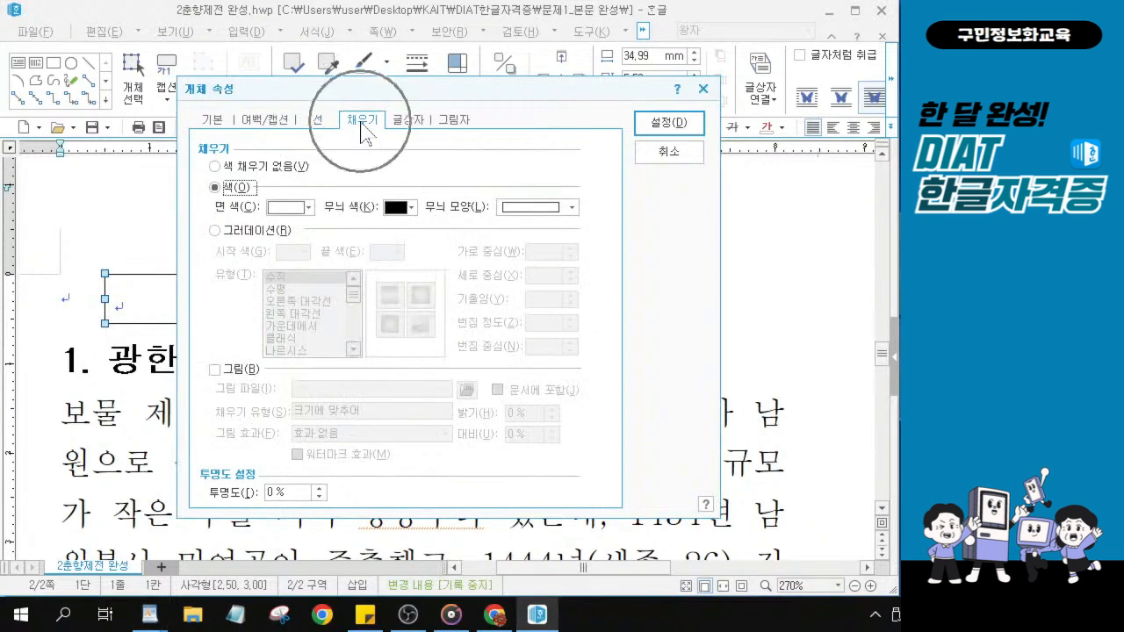
click(311, 207)
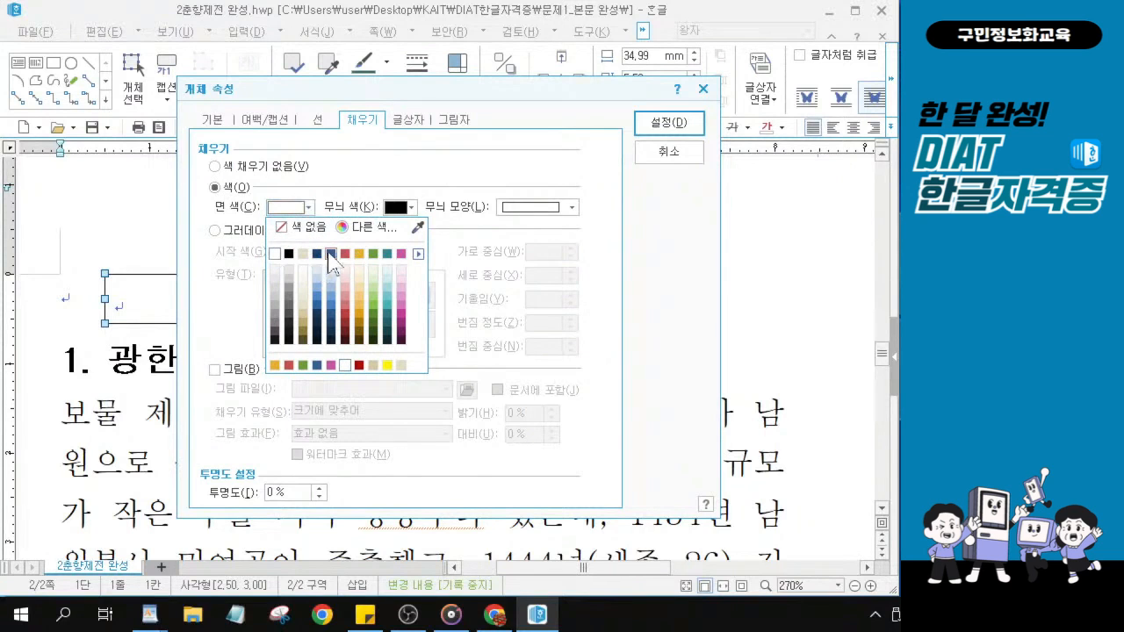
click(330, 254)
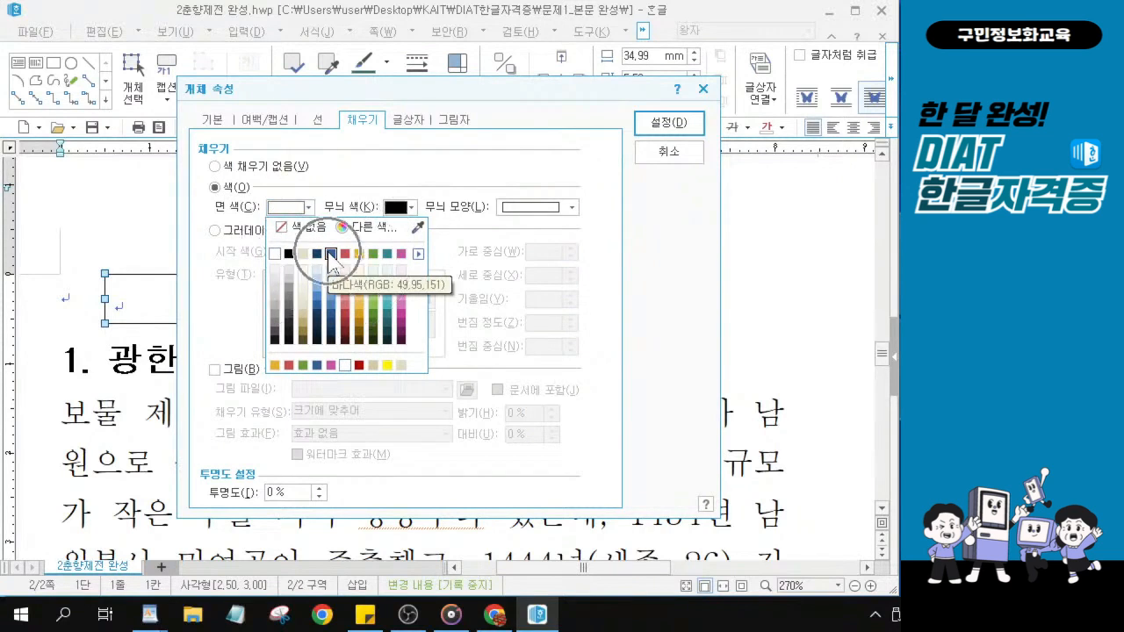
click(307, 209)
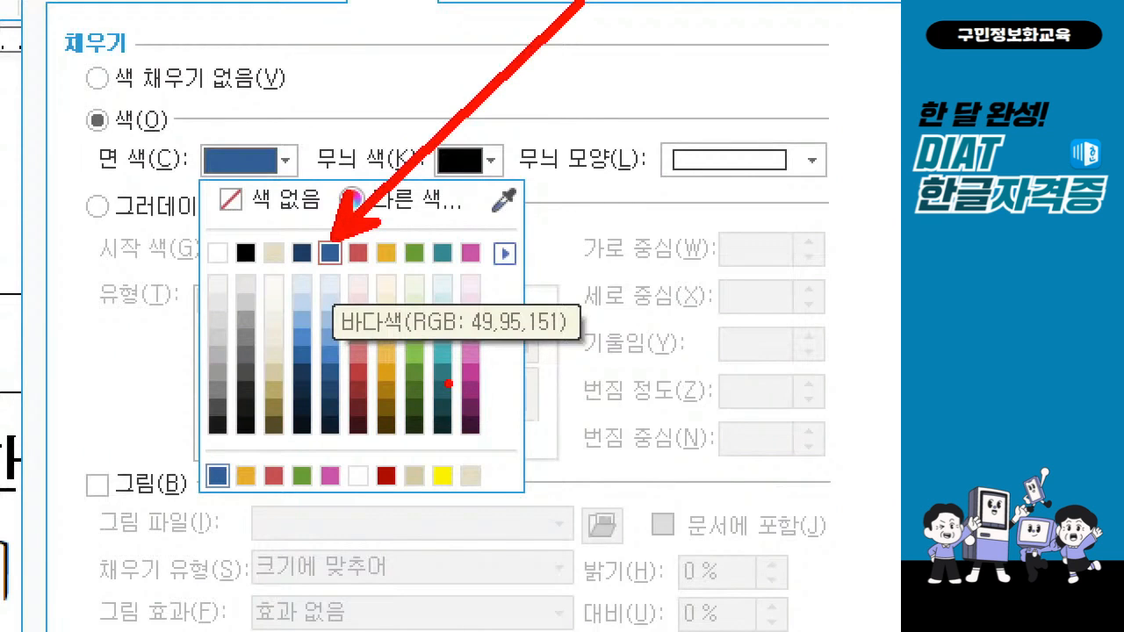
click(329, 252)
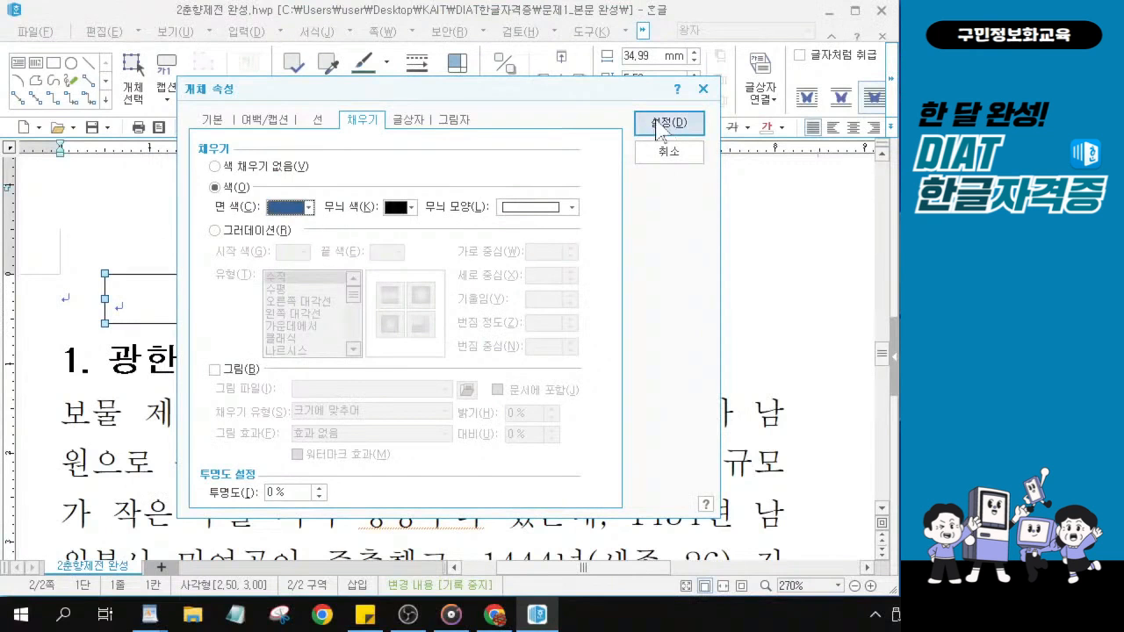
click(660, 130)
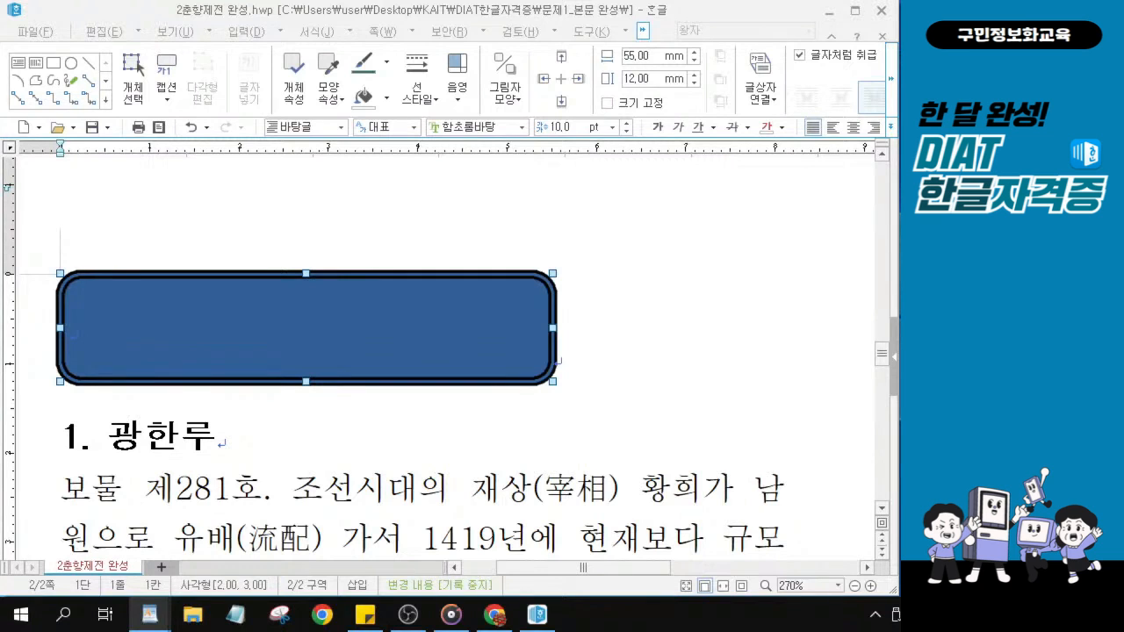
Centre the line that holds the blue text box above the 1. 광한루 heading.
click(570, 364)
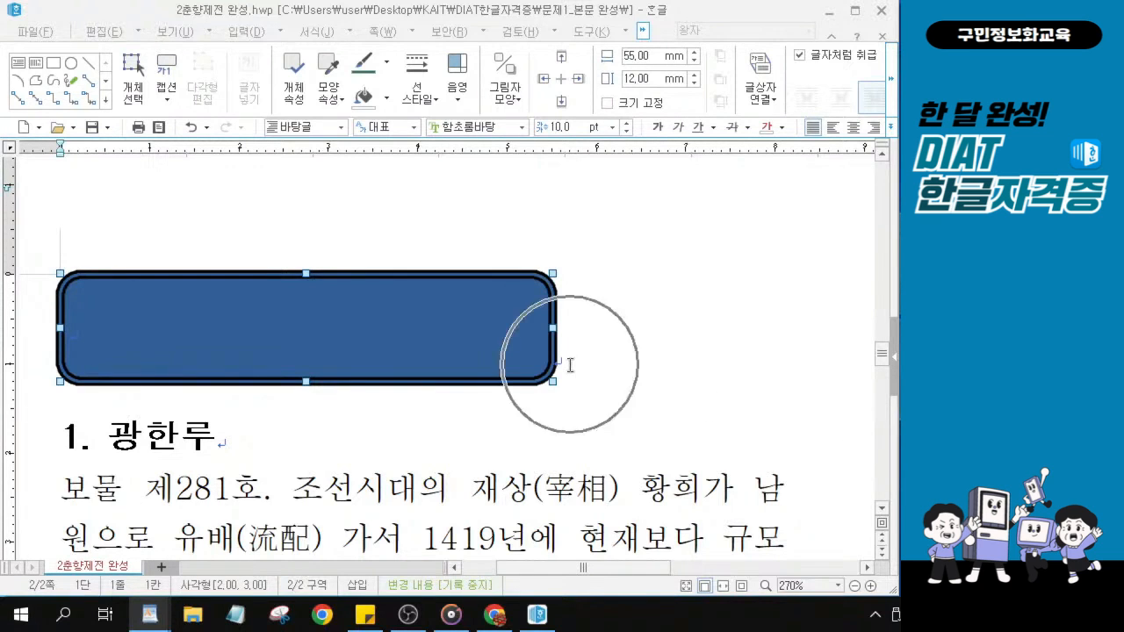
key(ctrl)
key(ctrl)
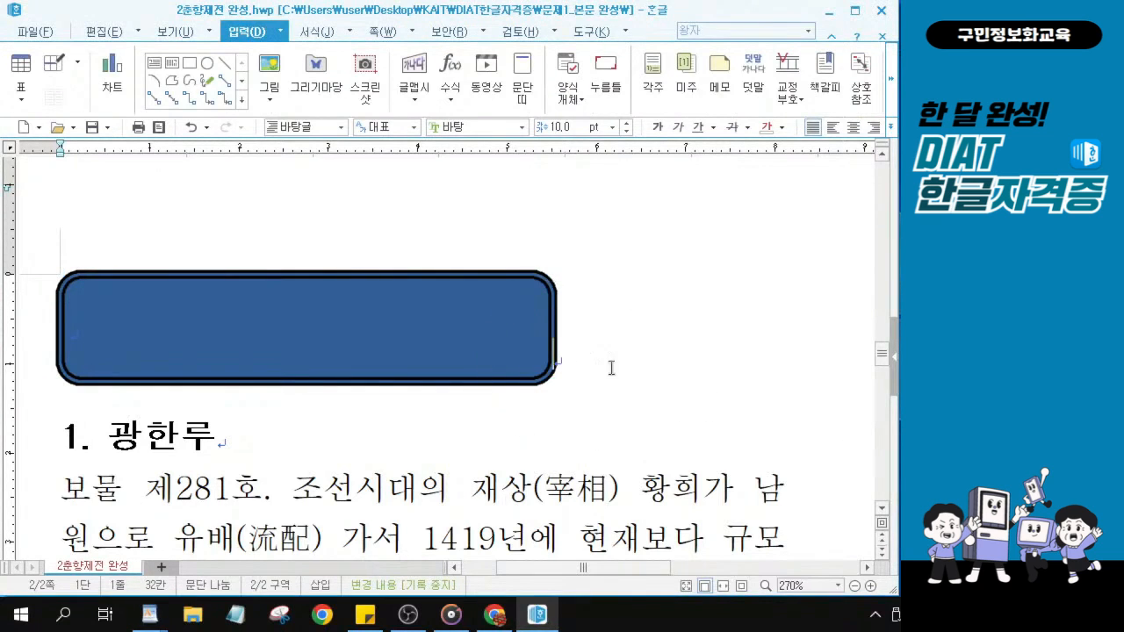
key(ctrl)
key(ctrl)
key(ctrl)
key(ctrl)
key(ctrl)
click(853, 128)
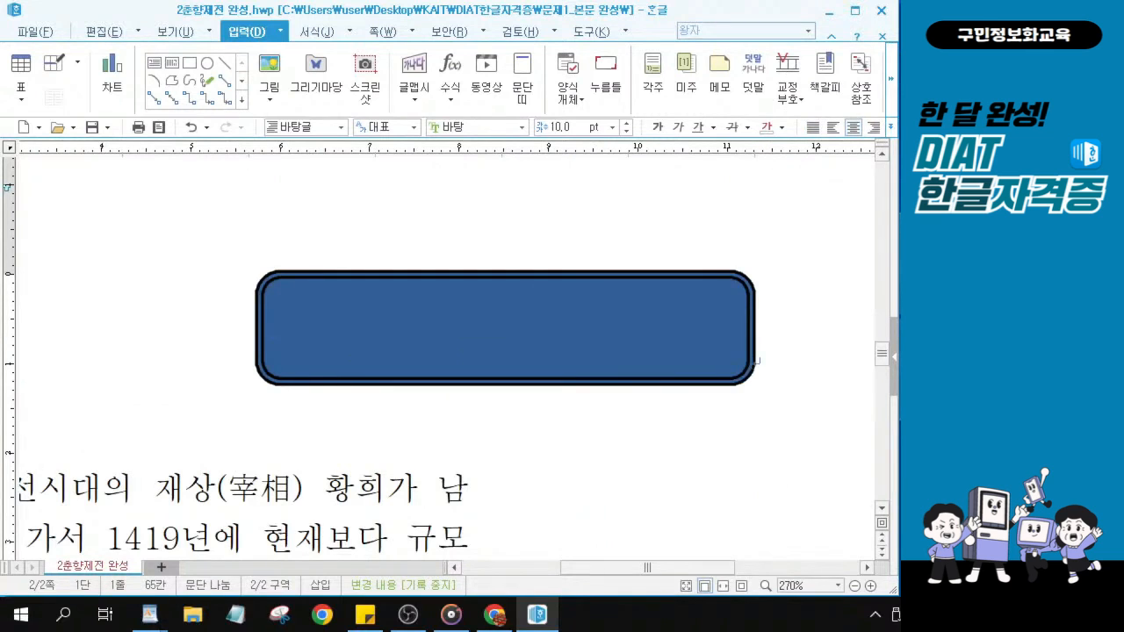
Place the insertion point inside the blue text box and set its font to 휴먼옛체.
key(alt+Tab)
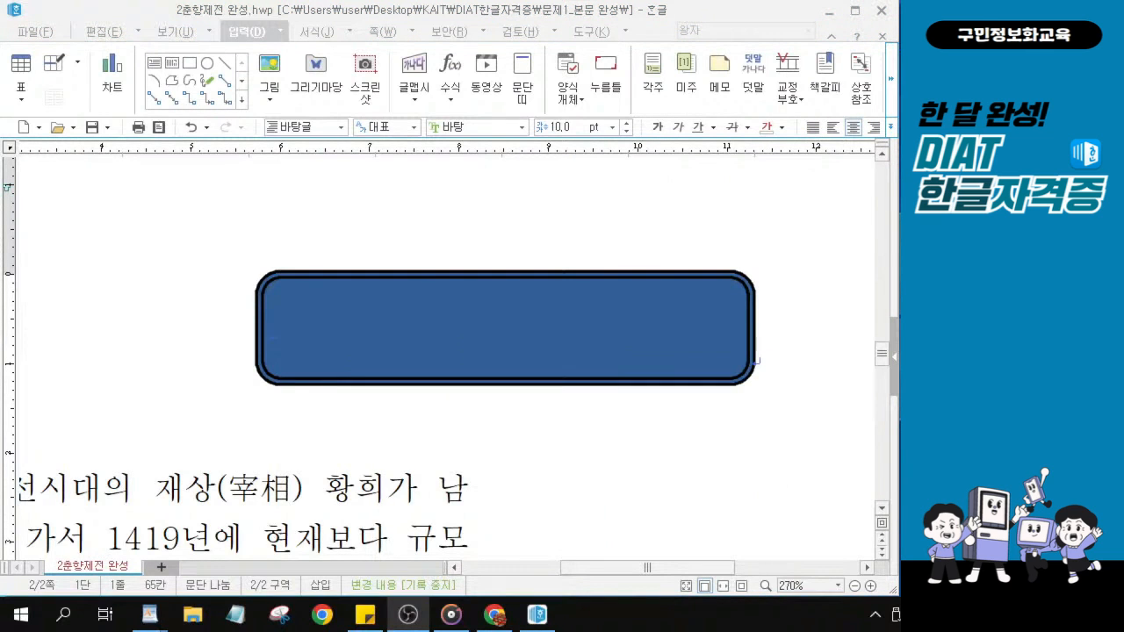
click(363, 316)
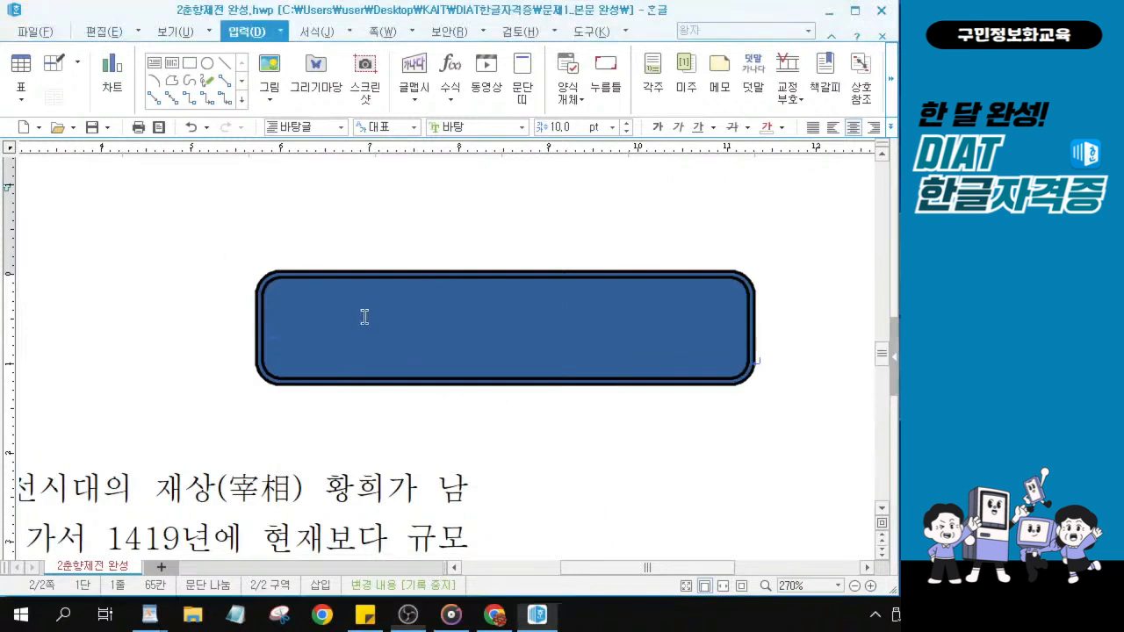
click(335, 328)
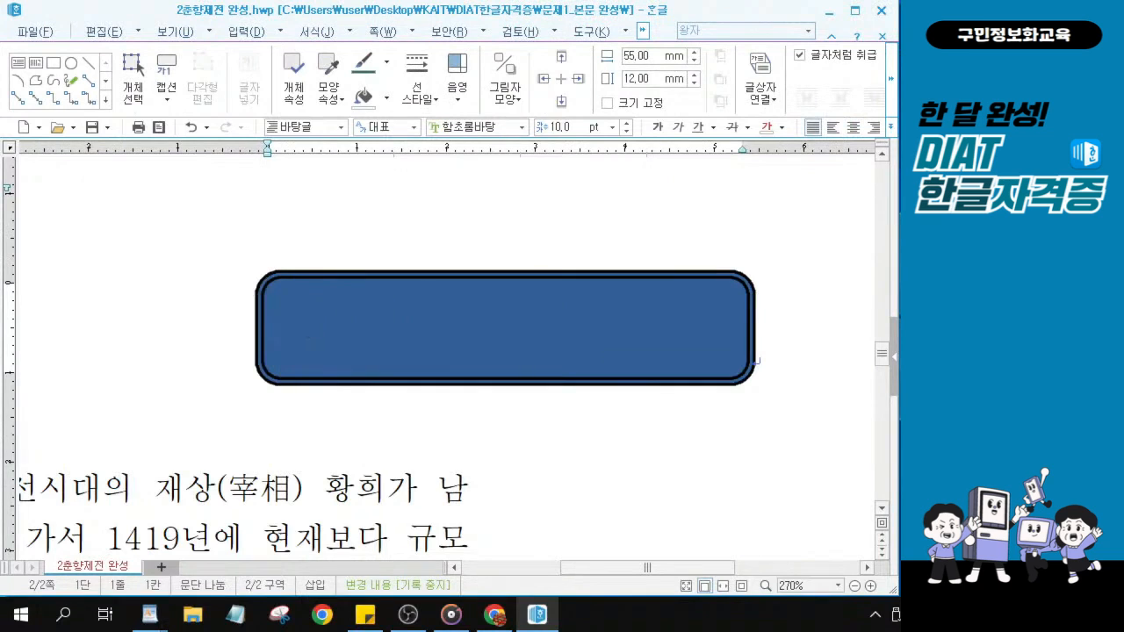
key(alt+Tab)
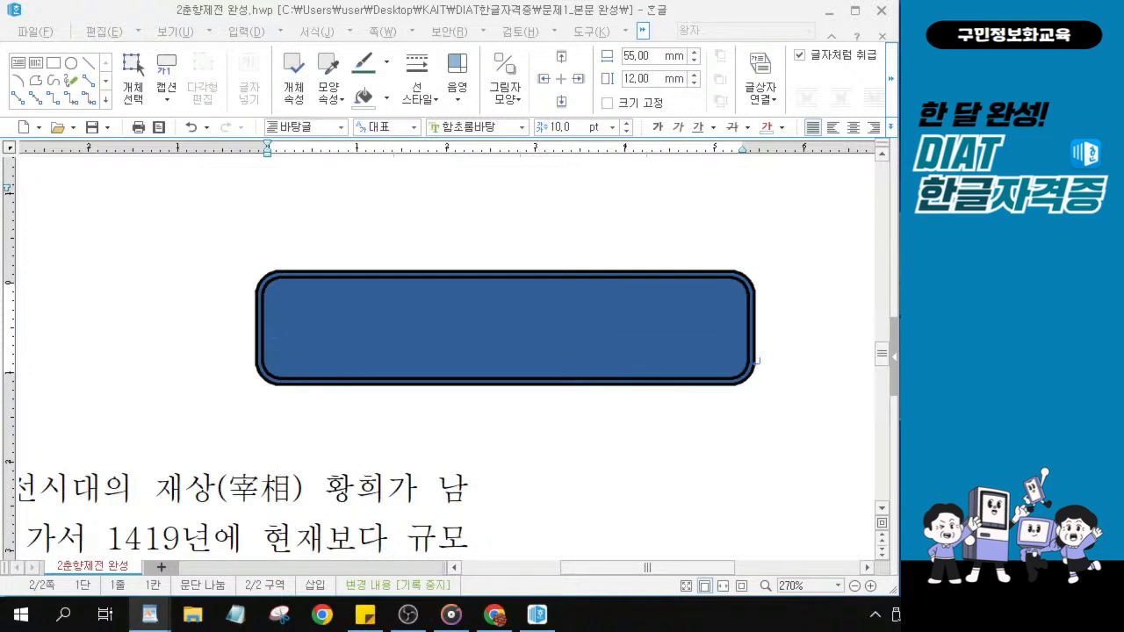
click(294, 330)
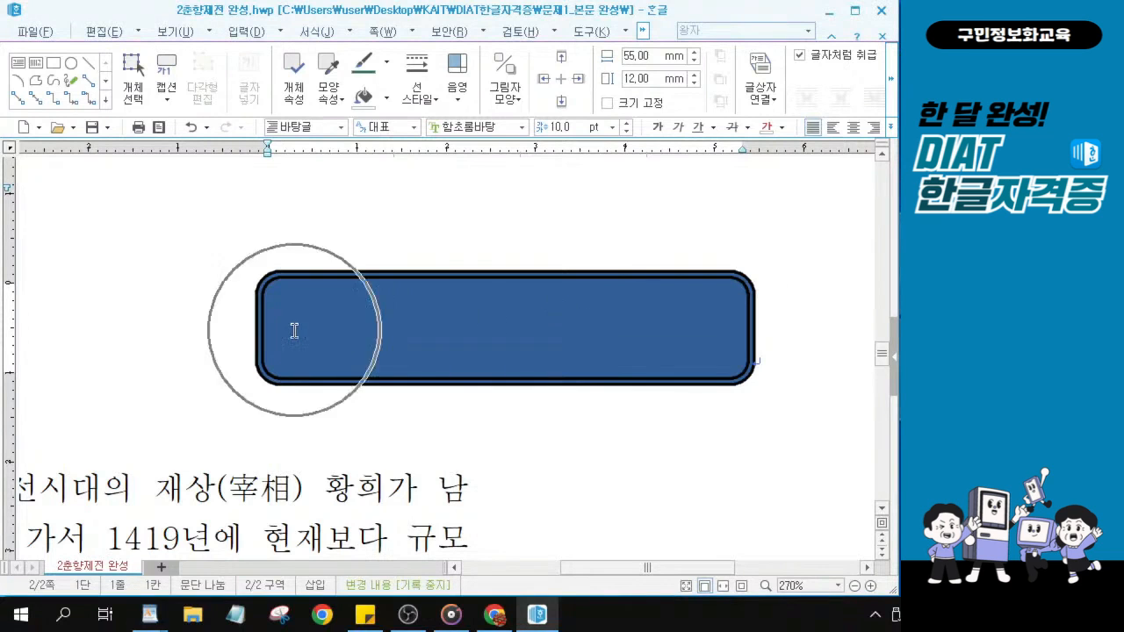
click(465, 127)
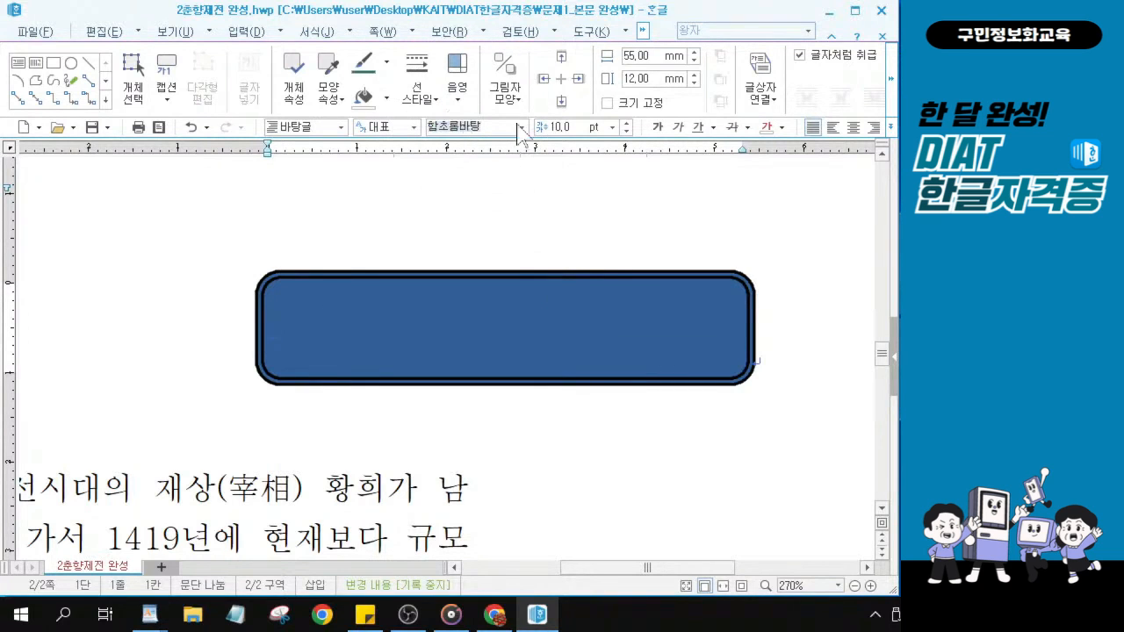
text(휴먼ㅇ)
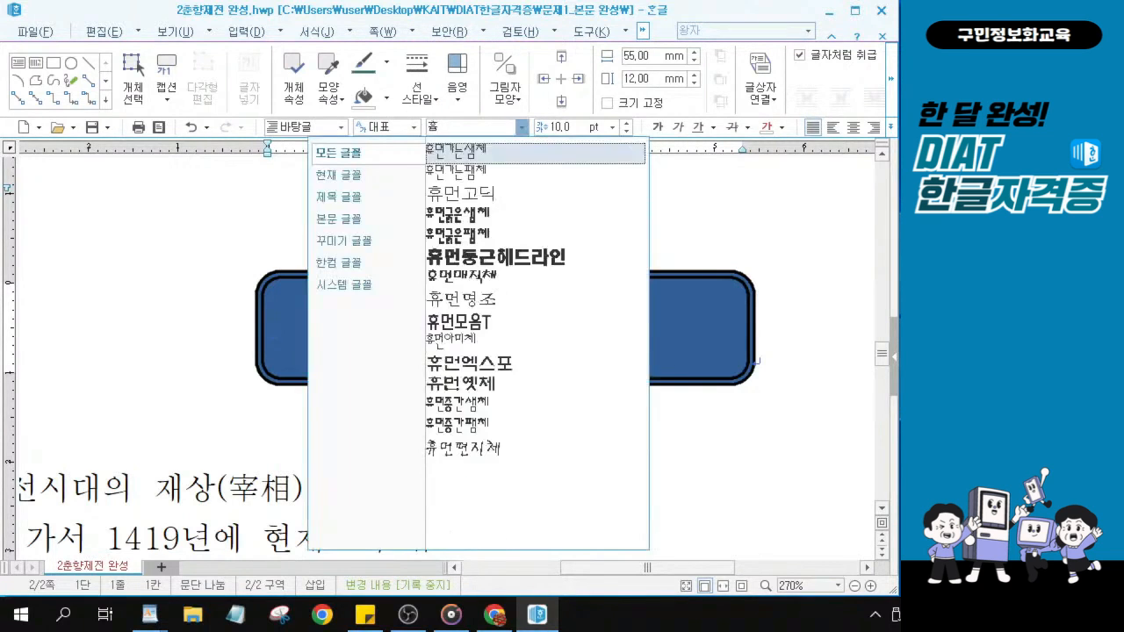
text(ㅔㅅ)
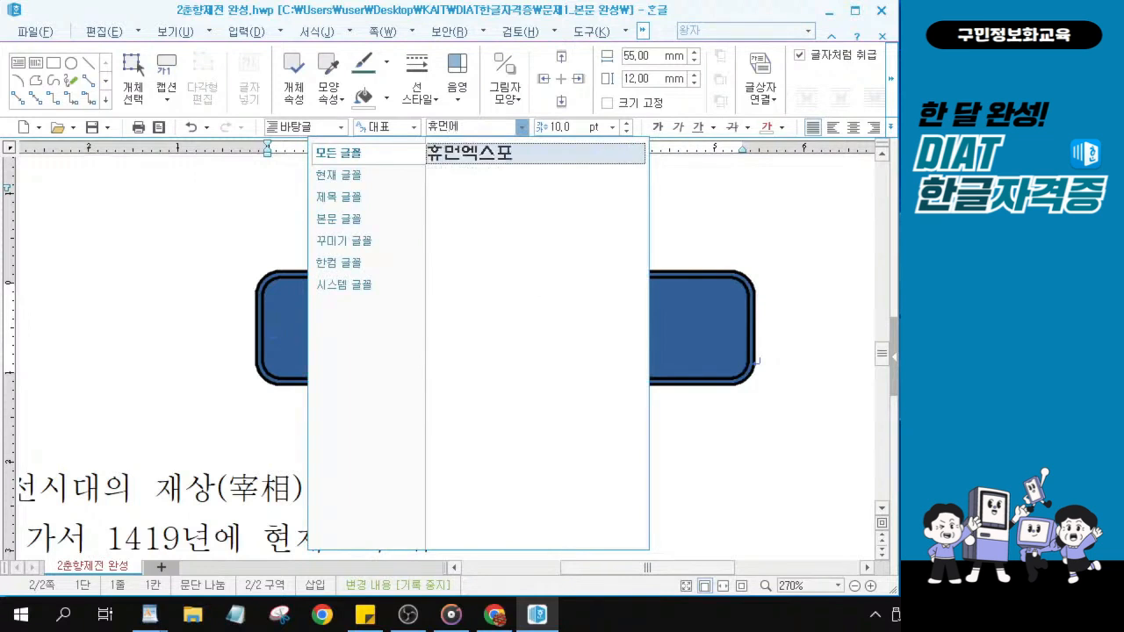
text(ㅊㅔ)
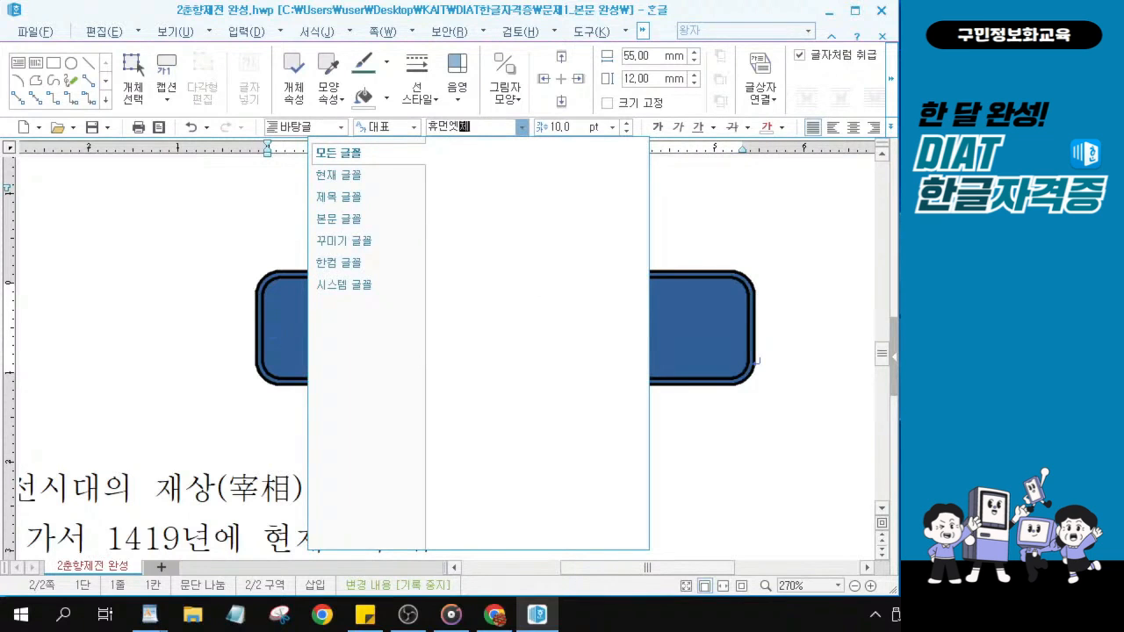
key(BackSpace)
key(BackSpace)
key(BackSpace)
text(ㅇㅖㅅ)
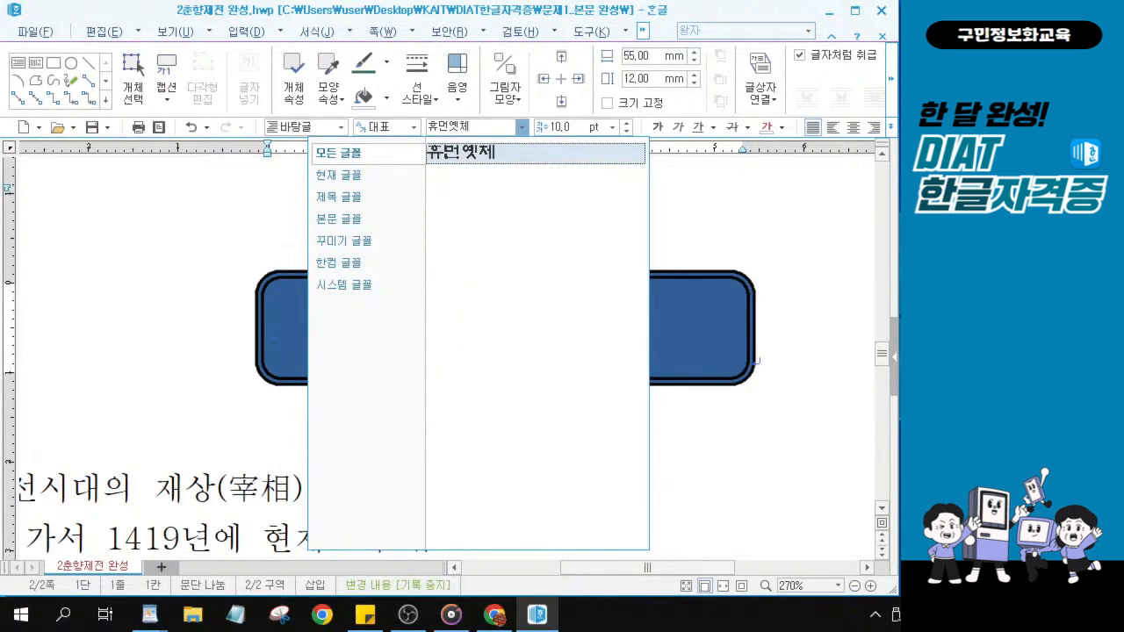
key(Return)
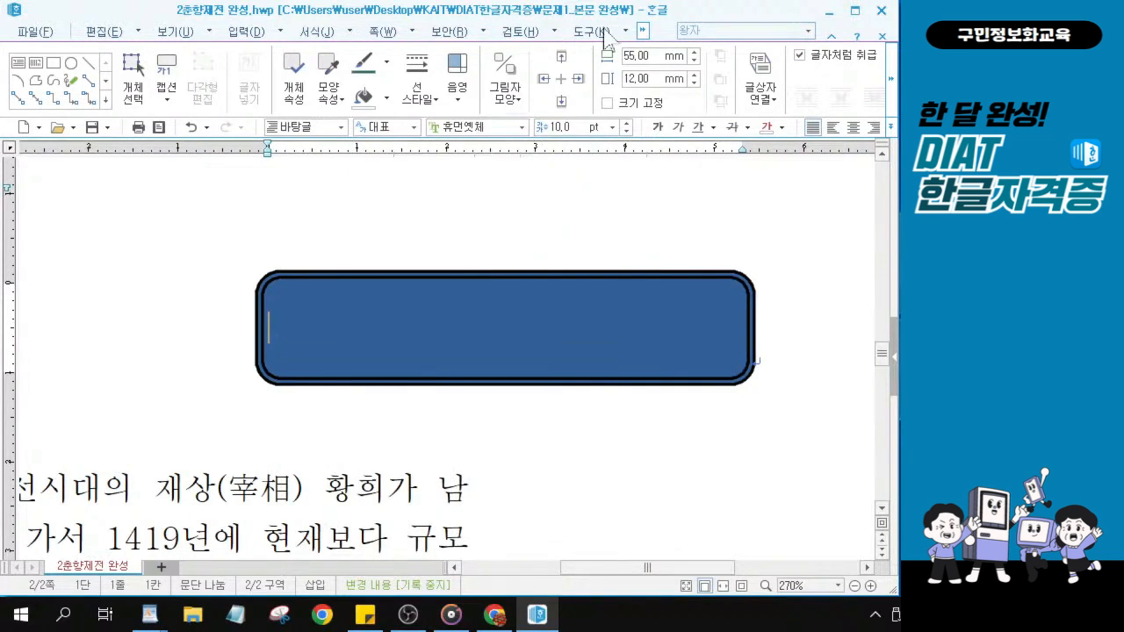
Set the font size for the blue text box's title to 17 pt.
click(562, 130)
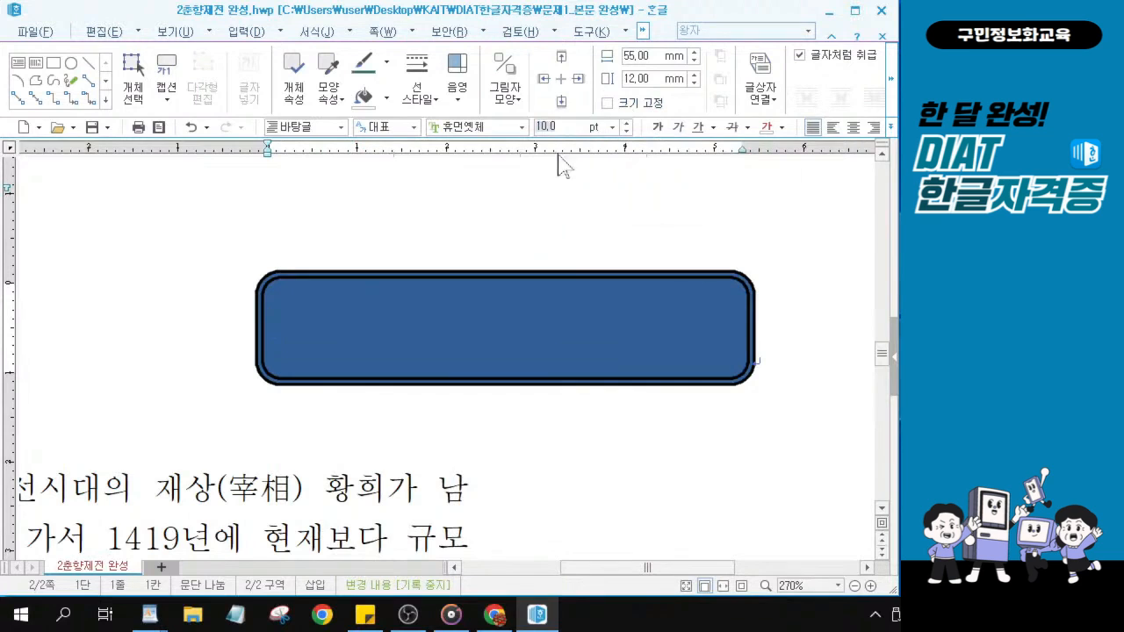
text(17)
key(Return)
Set the text colour inside the blue text box to white from the theme colour palette.
click(781, 129)
click(781, 129)
click(781, 129)
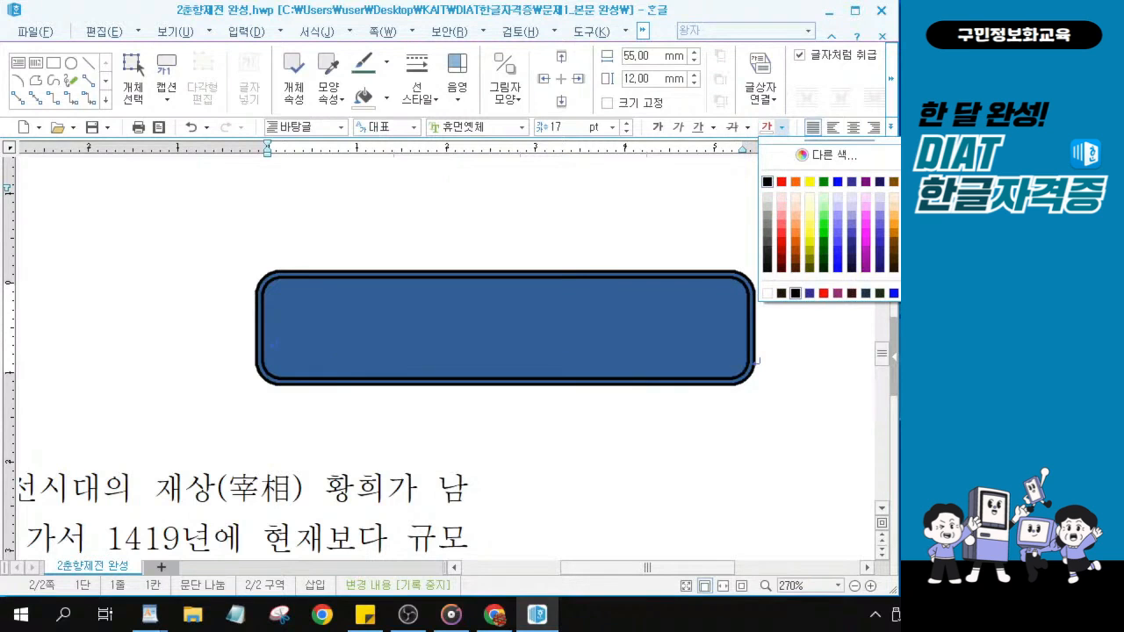
click(436, 25)
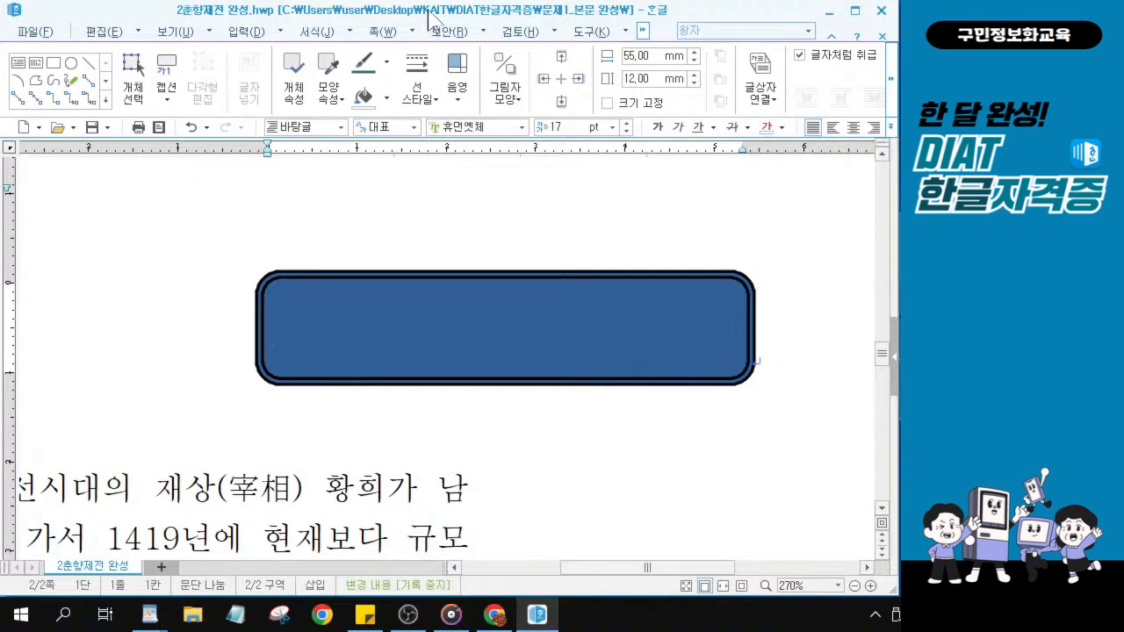
drag(436, 26, 273, 35)
click(617, 137)
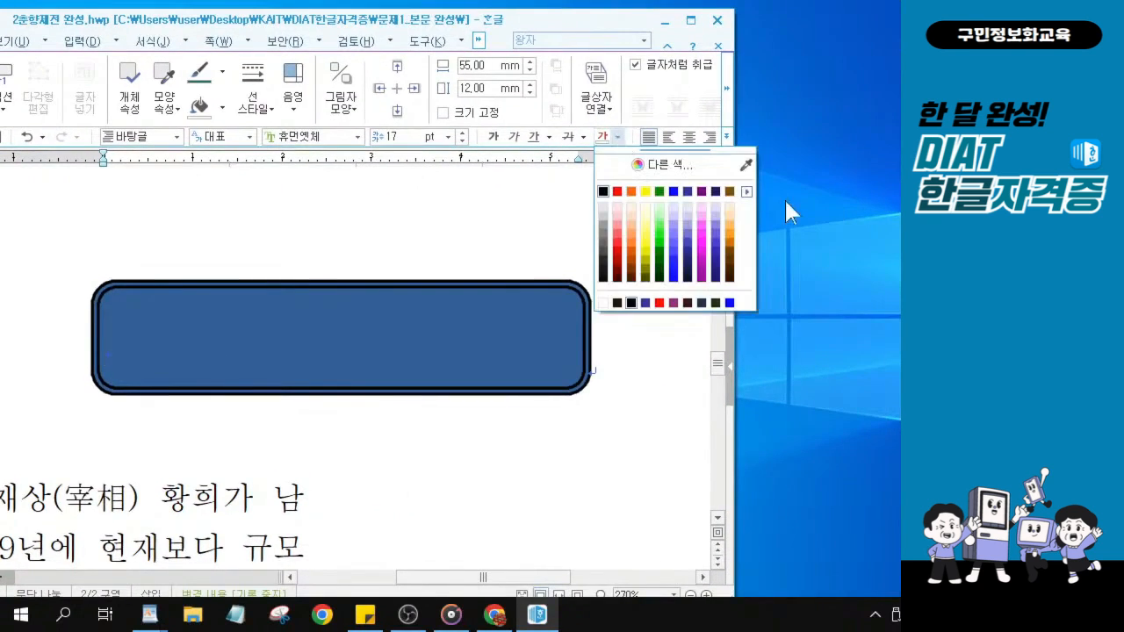
click(747, 201)
click(811, 188)
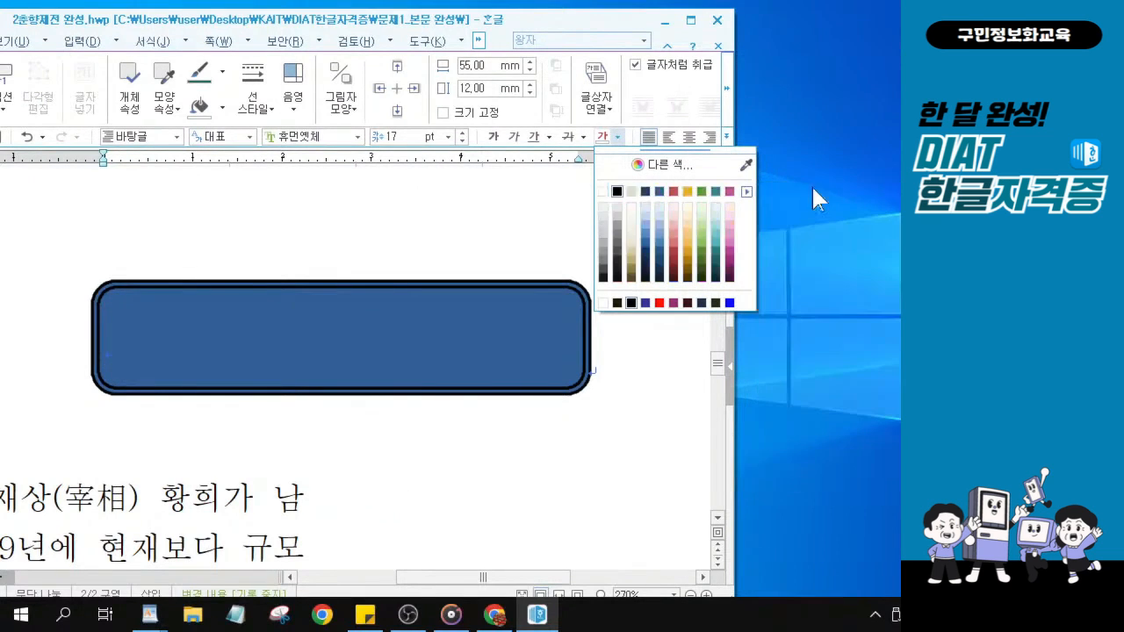
click(604, 198)
double_click(510, 18)
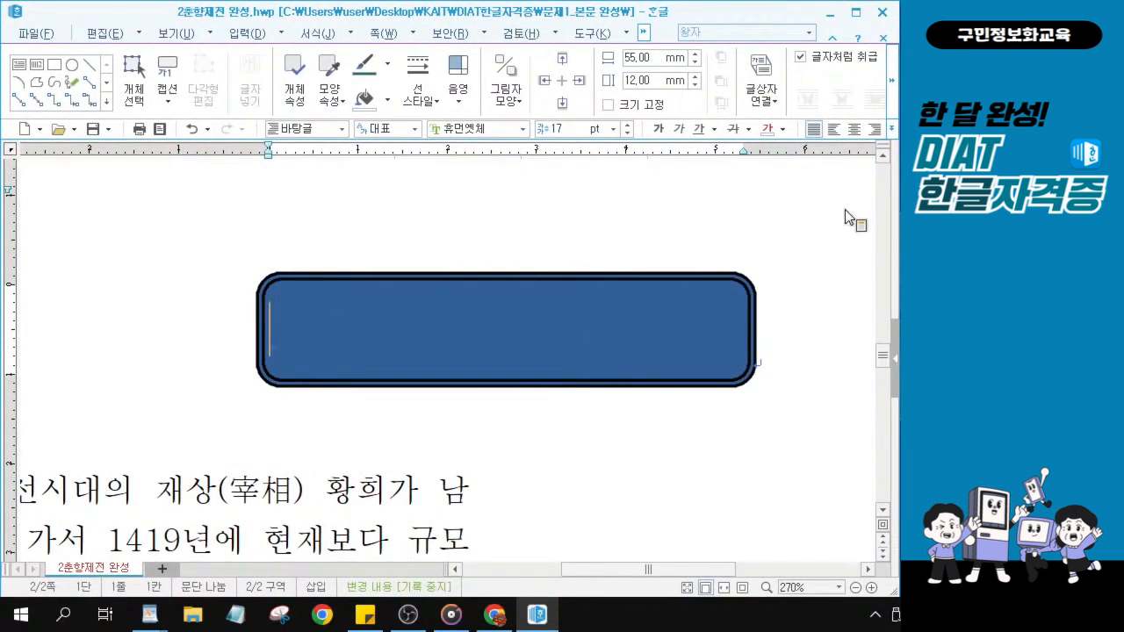
Centre the paragraph inside the blue text box and enter the title 광한루와 춘향제.
click(853, 130)
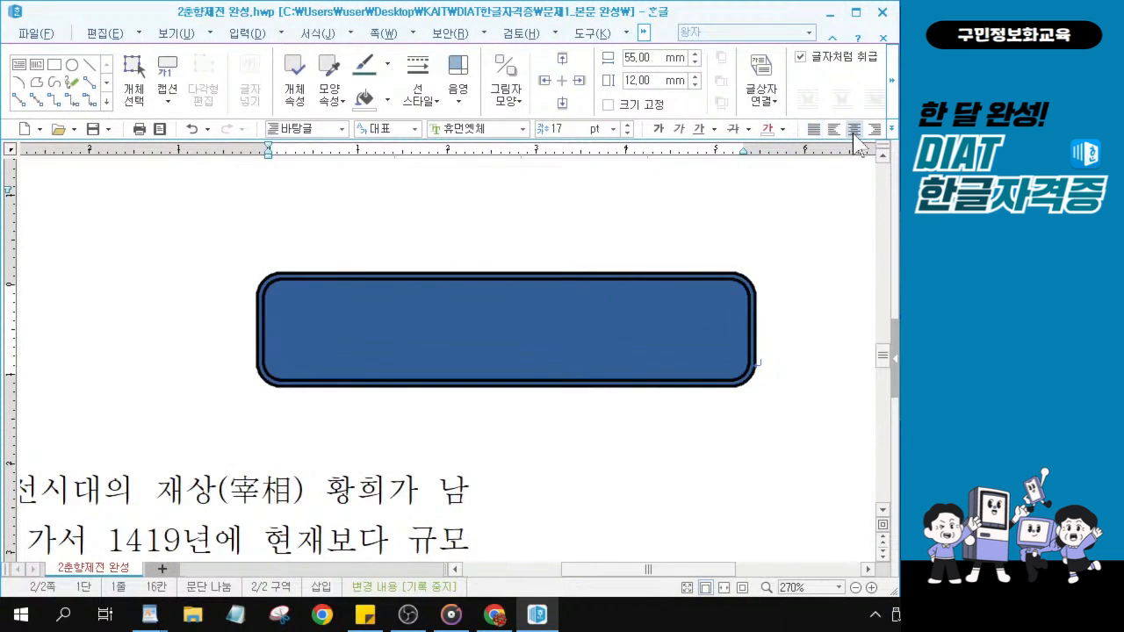
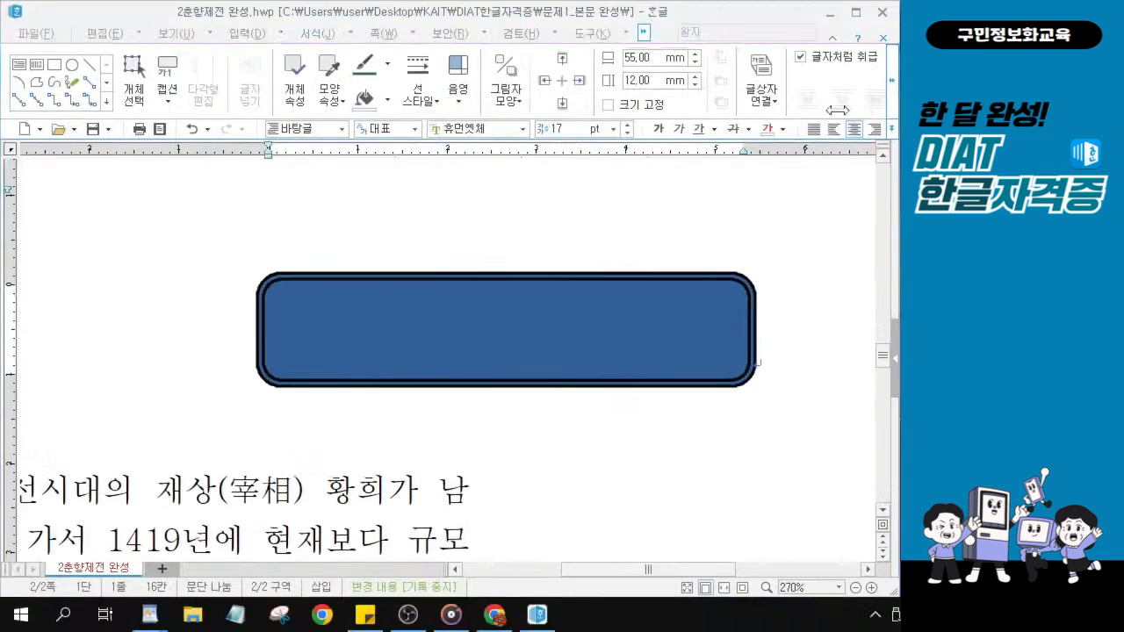
text(광)
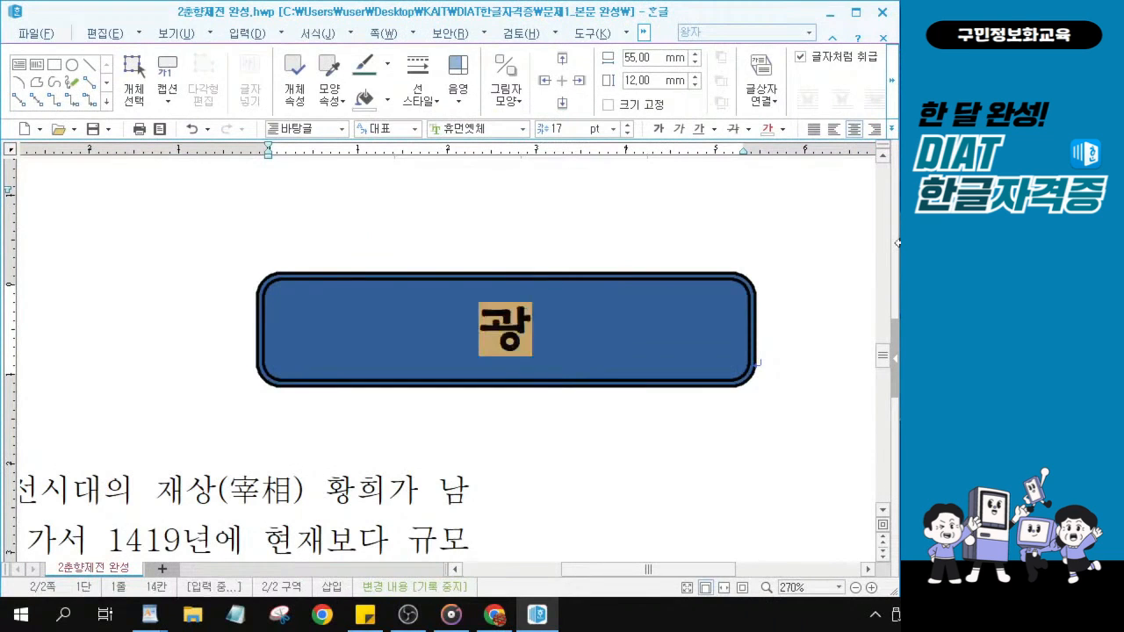
text(하ㄴ루와 )
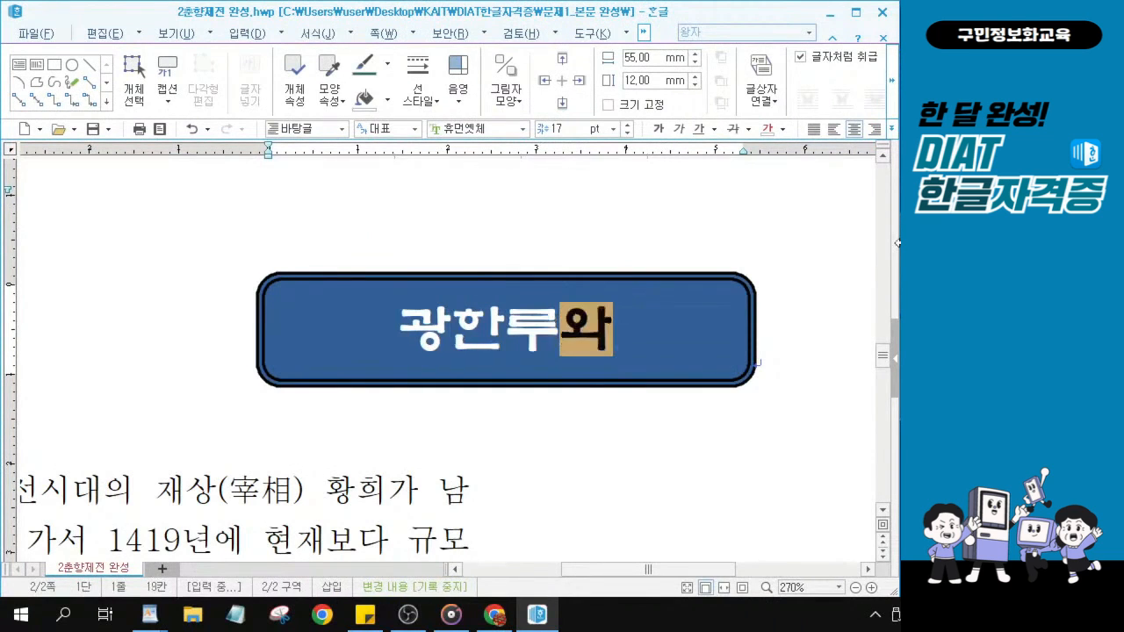
text(춘향)
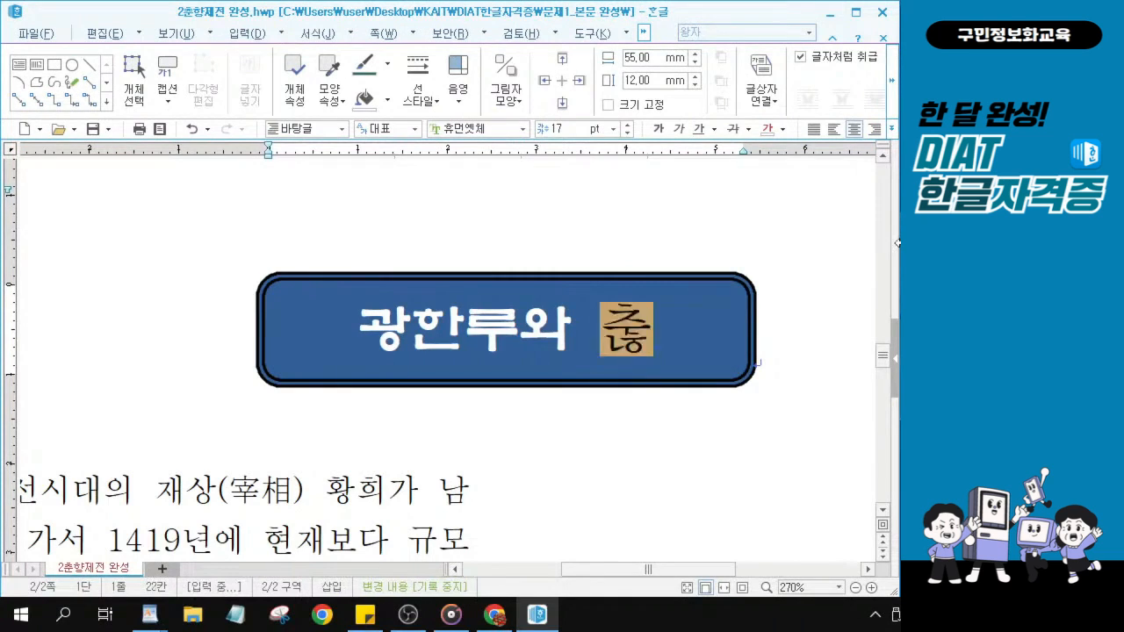
text(제)
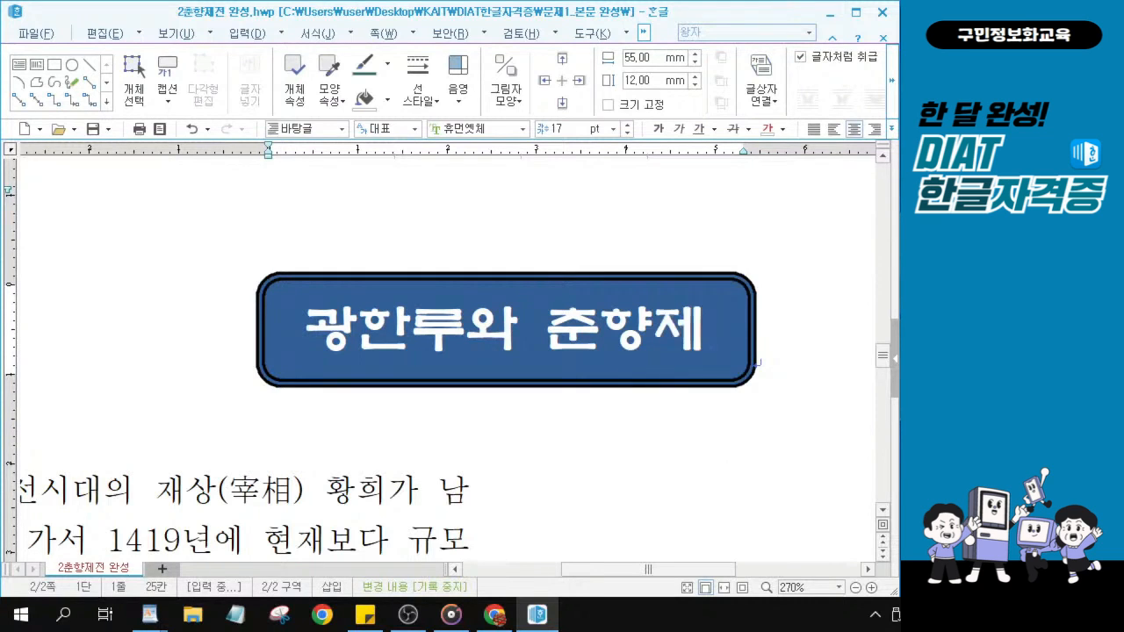
Start inserting a picture before 보물 at the beginning of the paragraph under the 1. 광한루 heading.
key(alt+Tab)
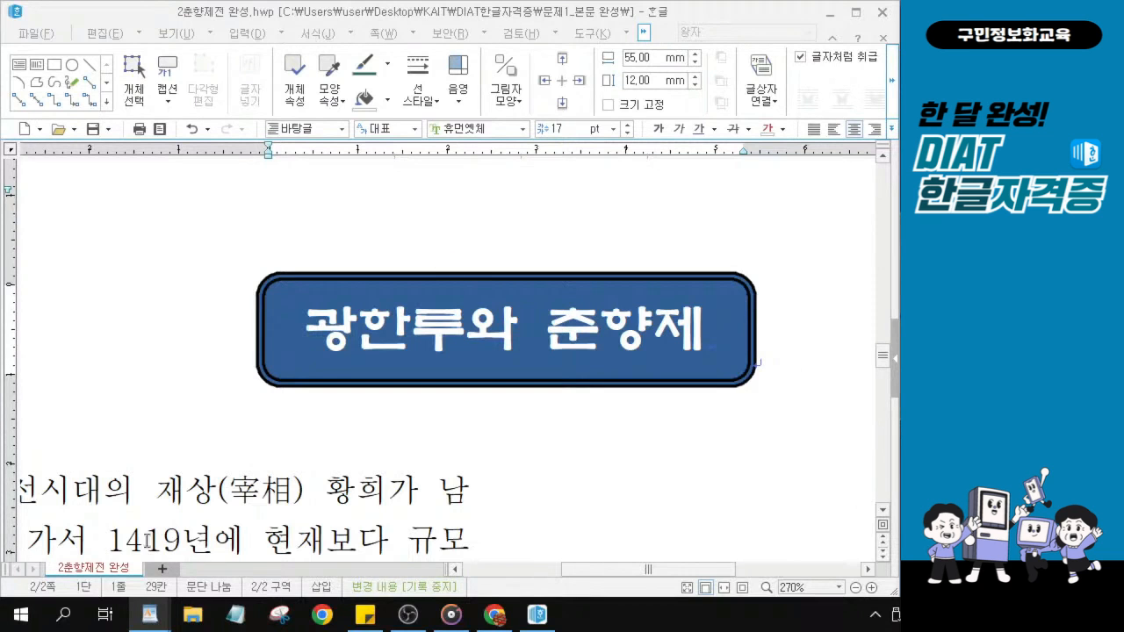
drag(660, 580, 585, 578)
scroll(296, 400, down, 3)
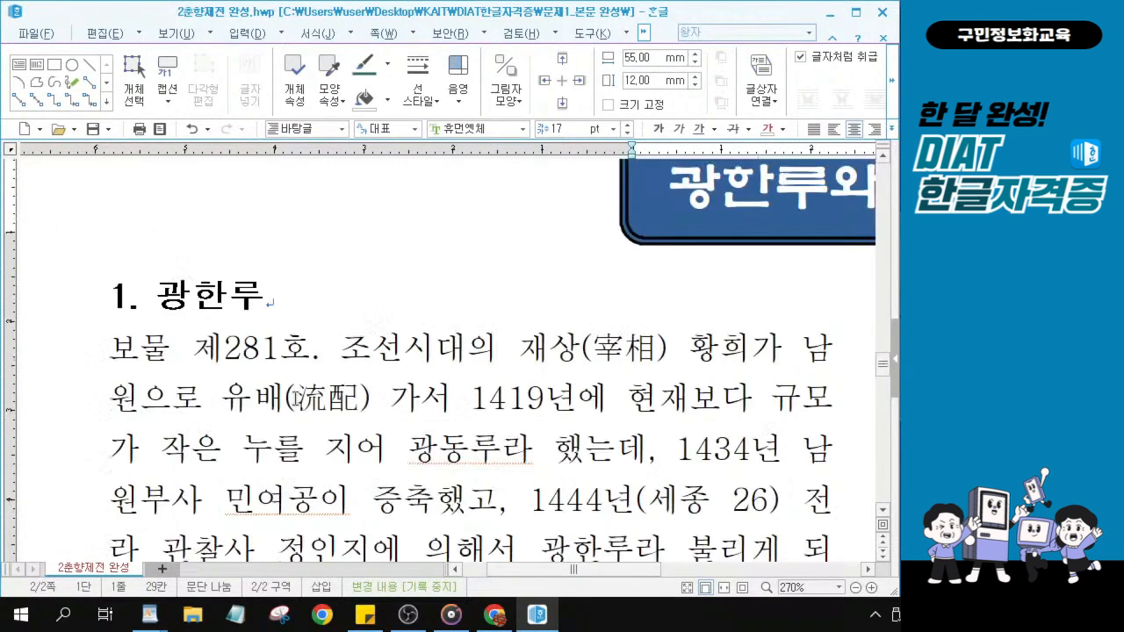
click(118, 348)
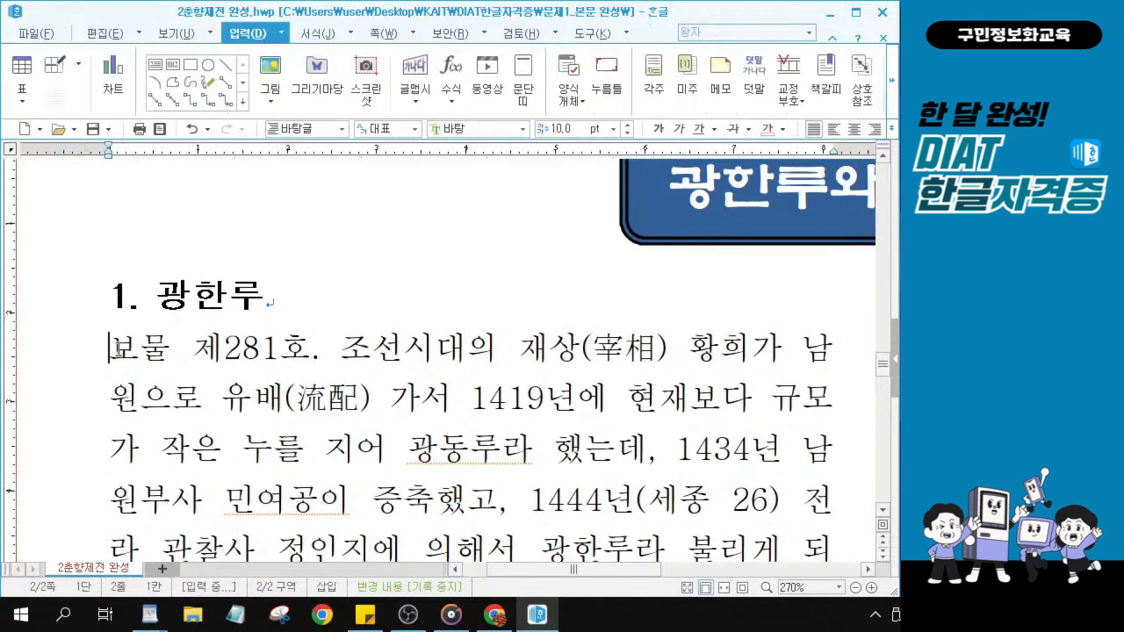
click(118, 349)
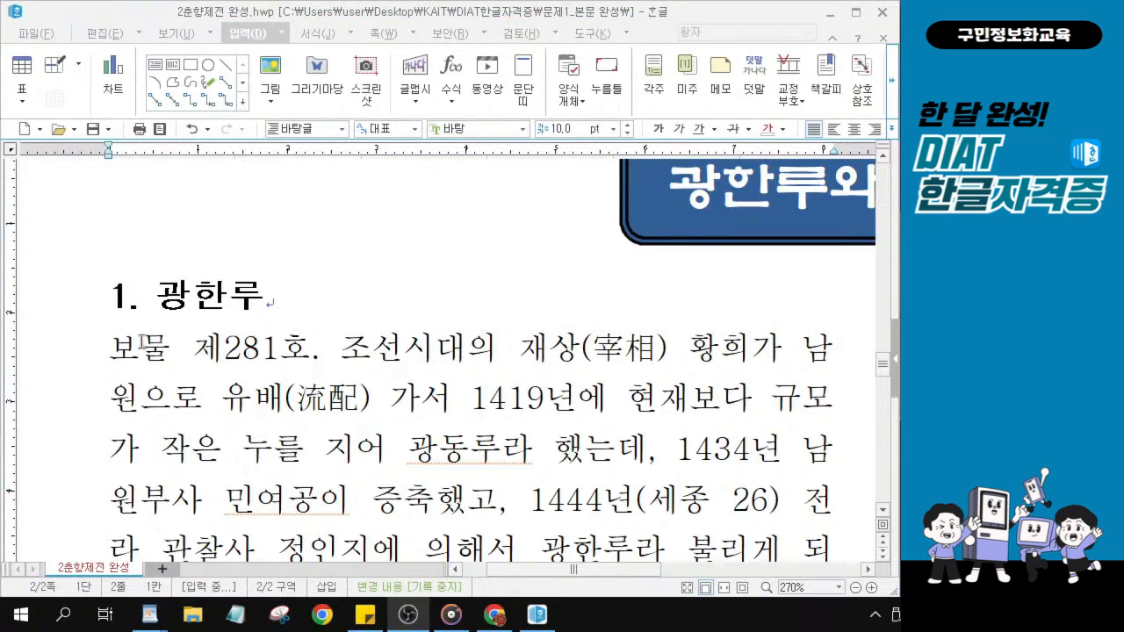
click(115, 354)
click(114, 354)
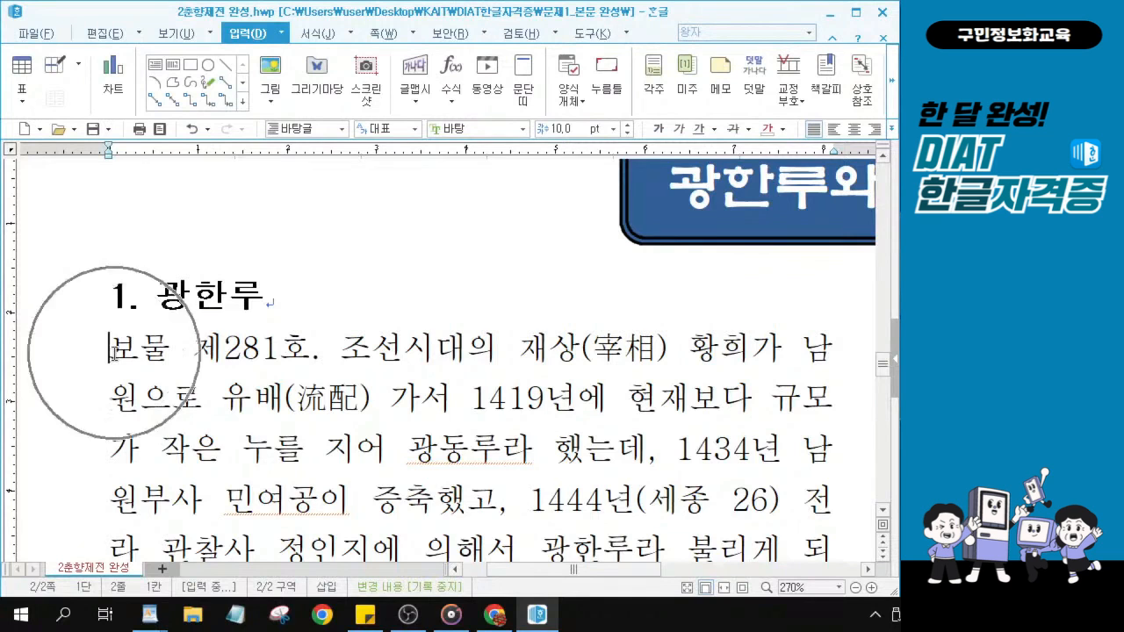
click(114, 353)
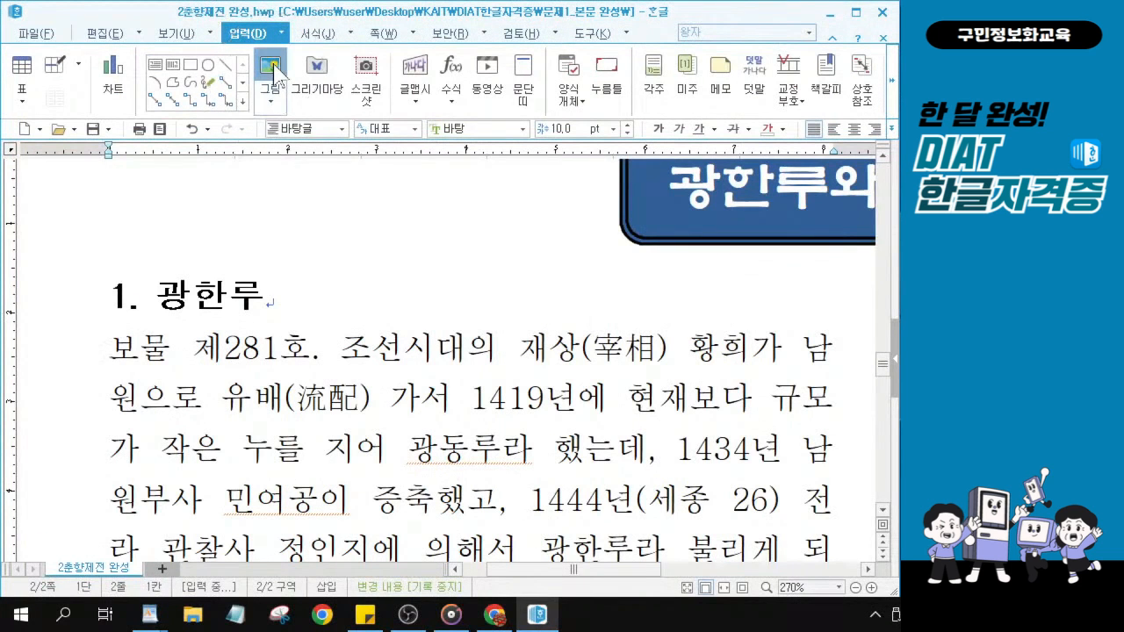
click(272, 70)
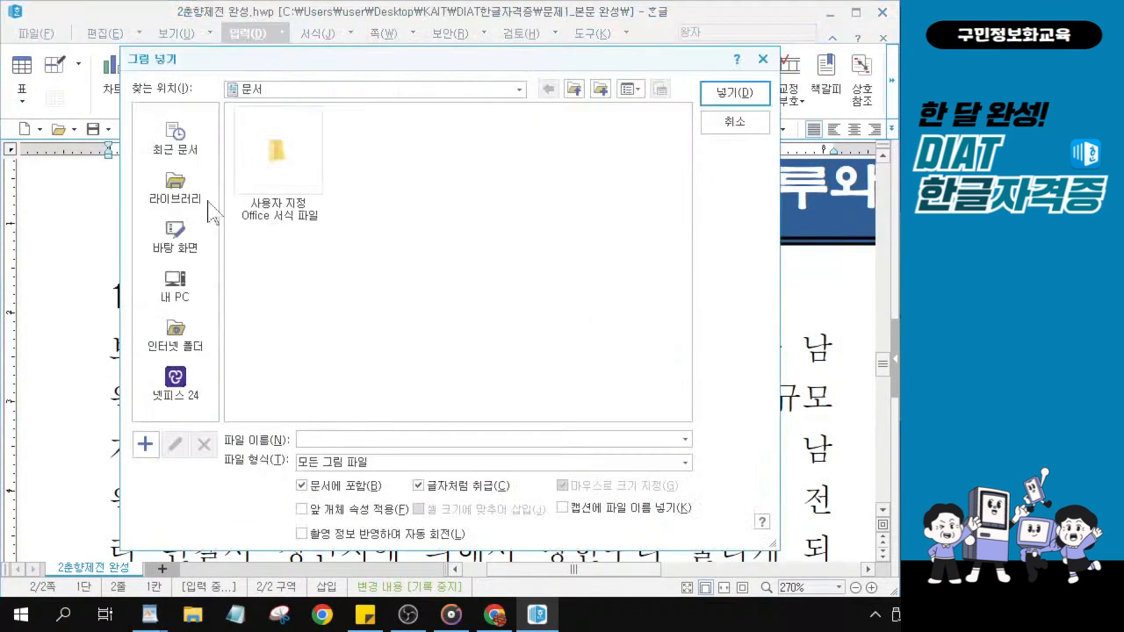
Browse from the desktop through the KAIT and DIAT한글자격증 folders to the 그림 folder for the picture.
click(192, 250)
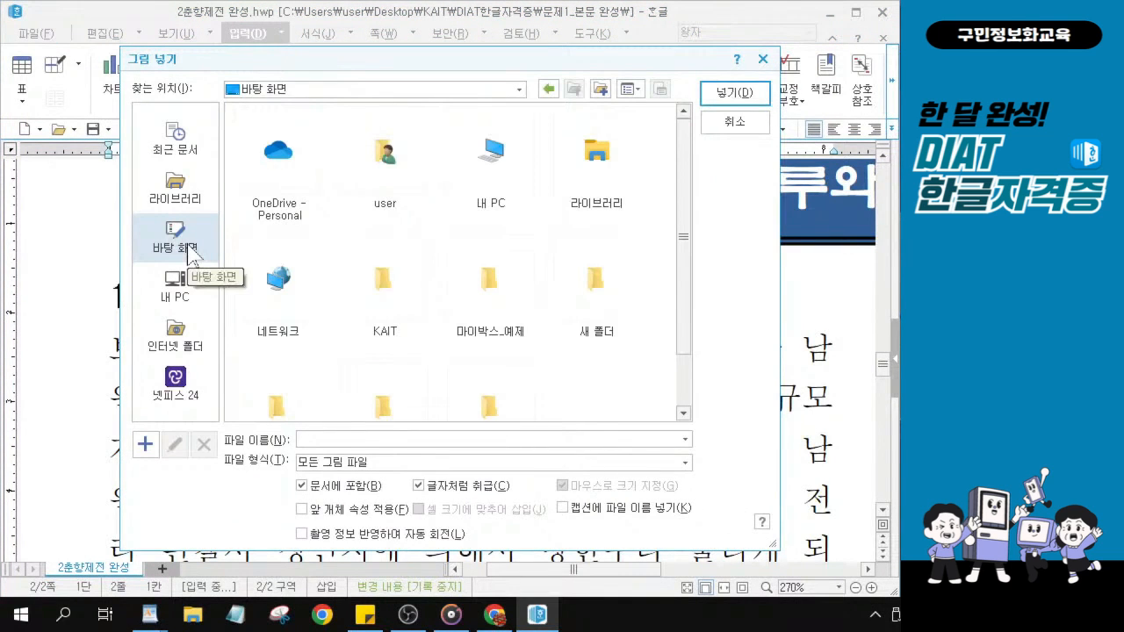
click(384, 297)
scroll(384, 297, down, 1)
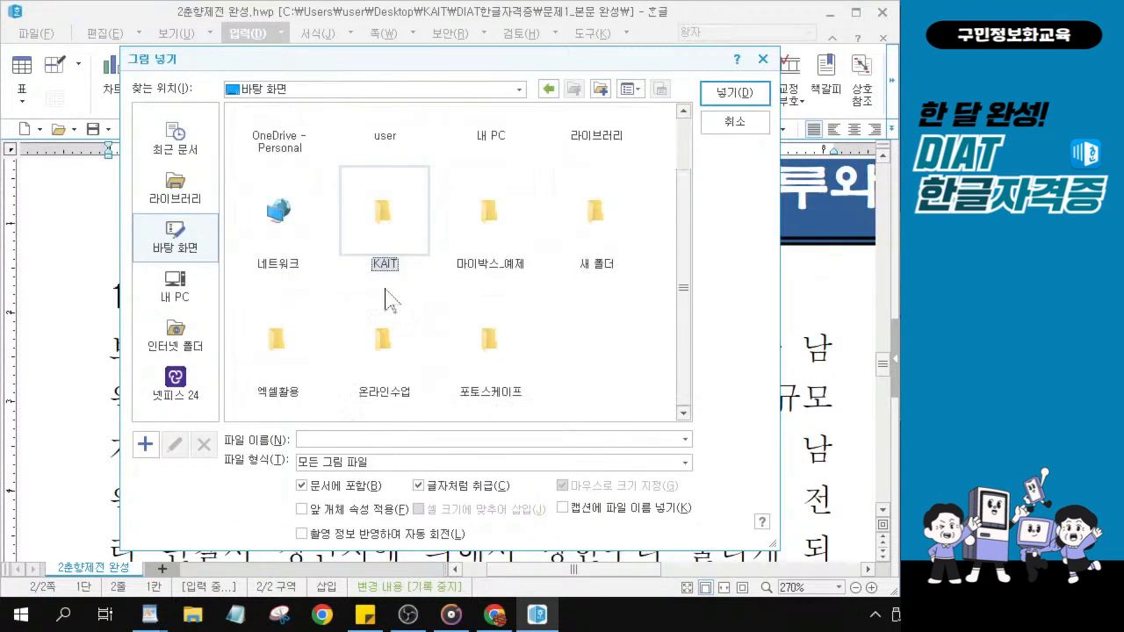
click(379, 235)
double_click(383, 230)
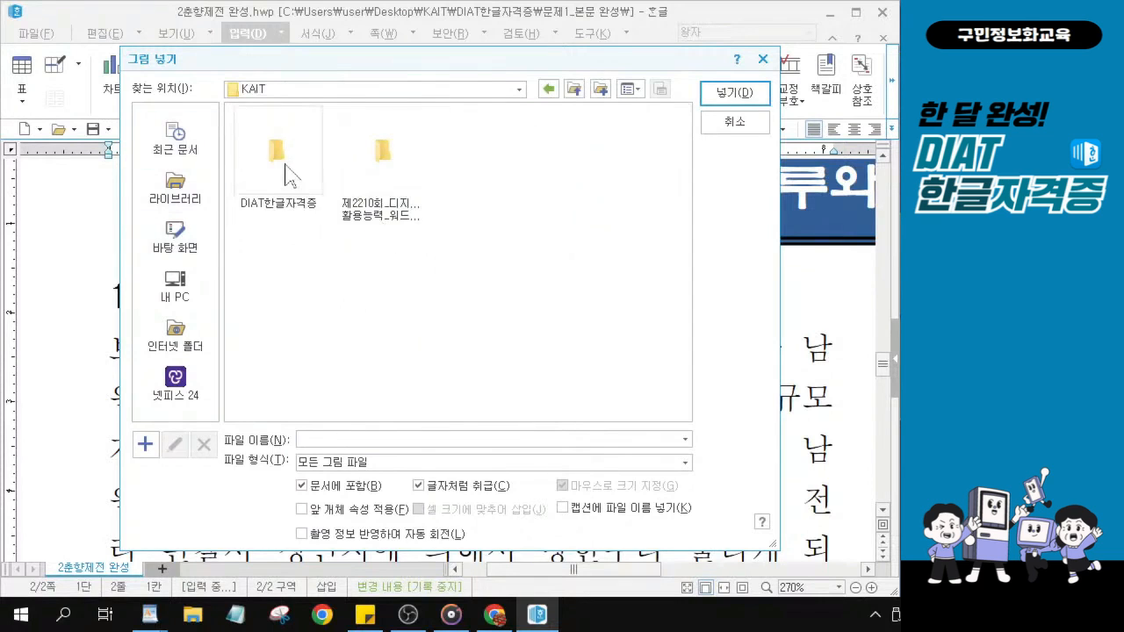
key(ctrl)
key(ctrl)
key(ctrl)
key(ctrl)
key(ctrl)
key(ctrl)
key(ctrl)
double_click(275, 162)
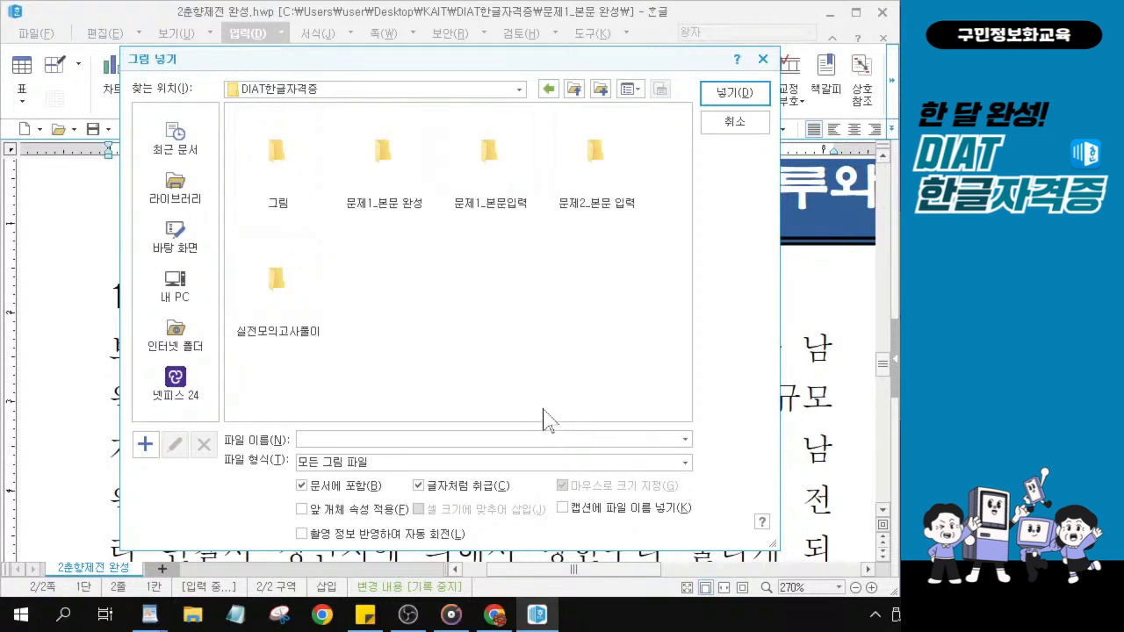
key(ctrl)
click(280, 158)
key(ctrl)
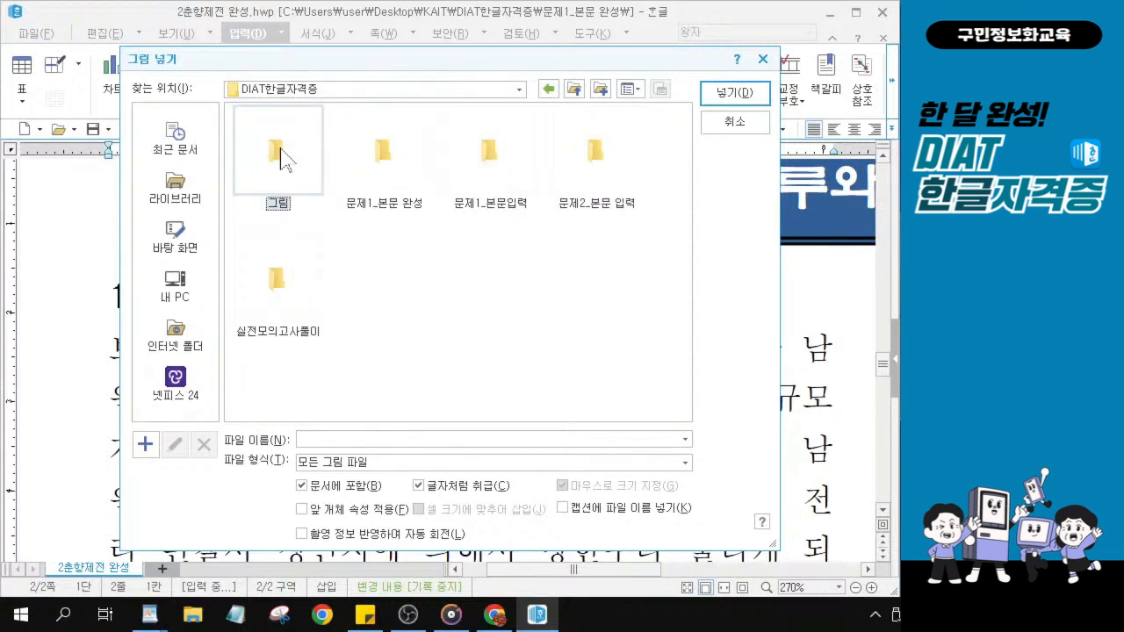
double_click(280, 158)
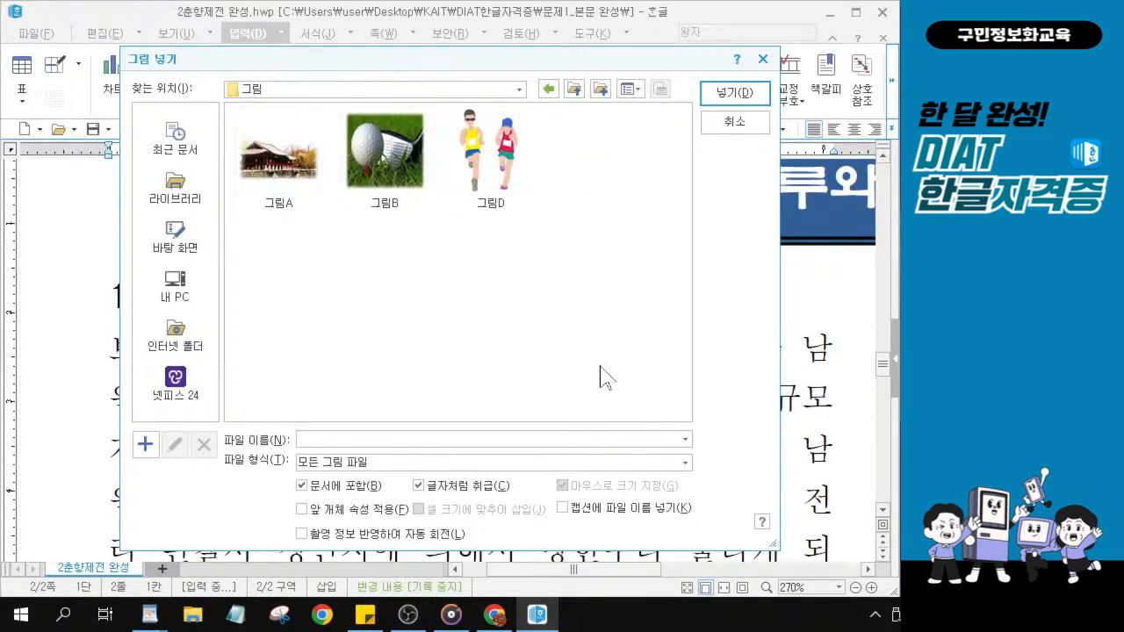
Insert 그림A before 보물 in the paragraph under 1. 광한루.
click(278, 158)
key(ctrl)
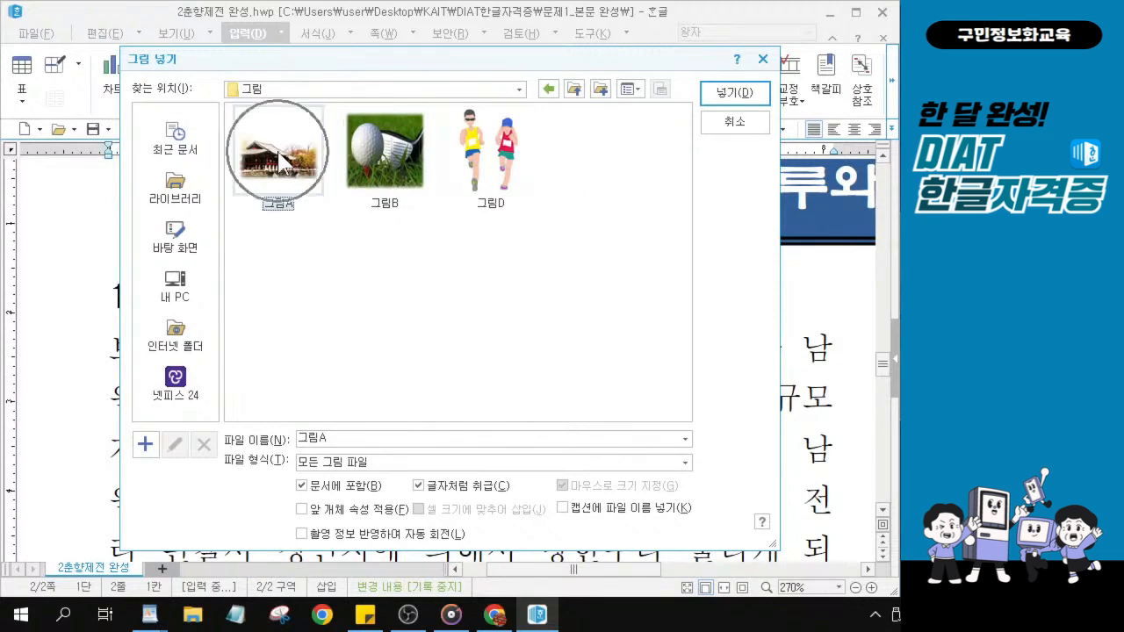
key(ctrl)
key(ctrl)
key(ctrl)
key(ctrl)
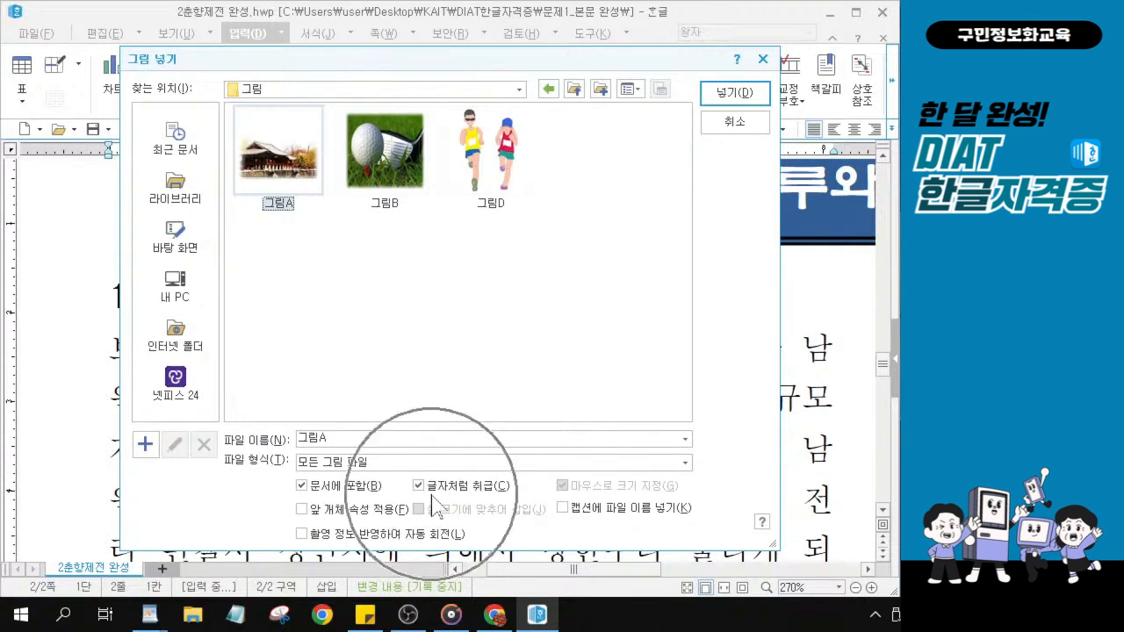
key(ctrl)
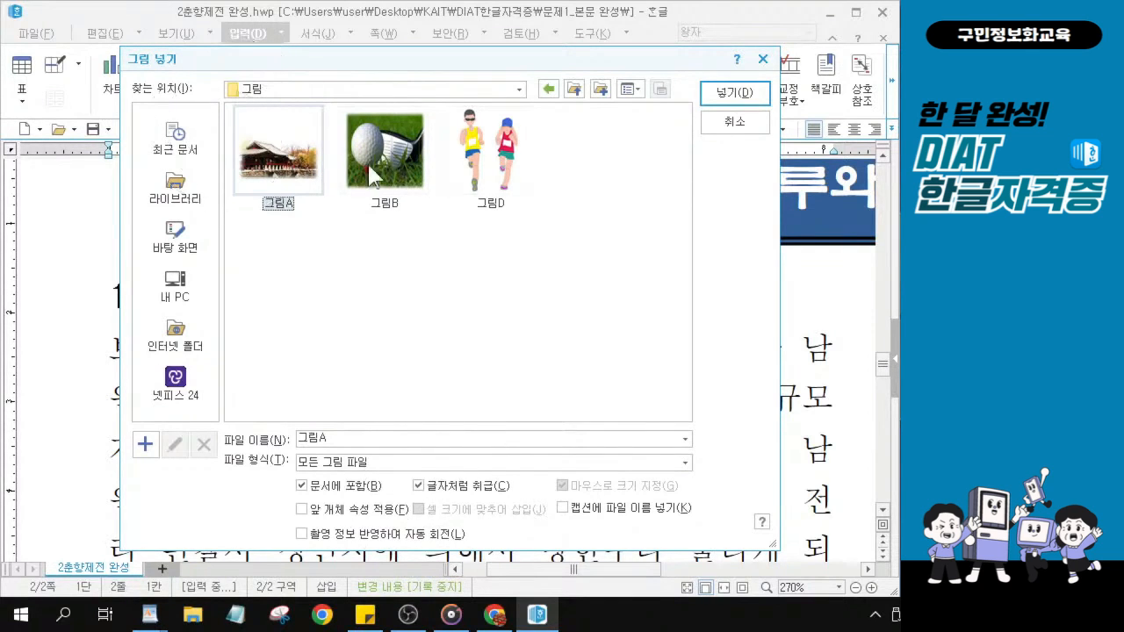
key(ctrl)
key(ctrl)
key(ctrl)
key(ctrl)
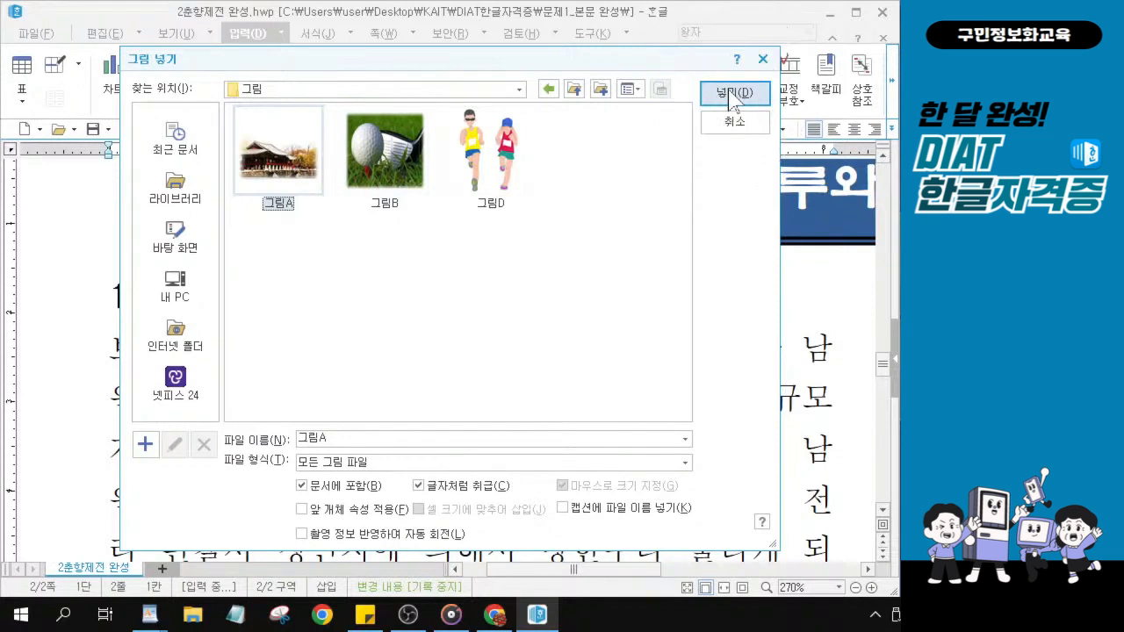
click(728, 93)
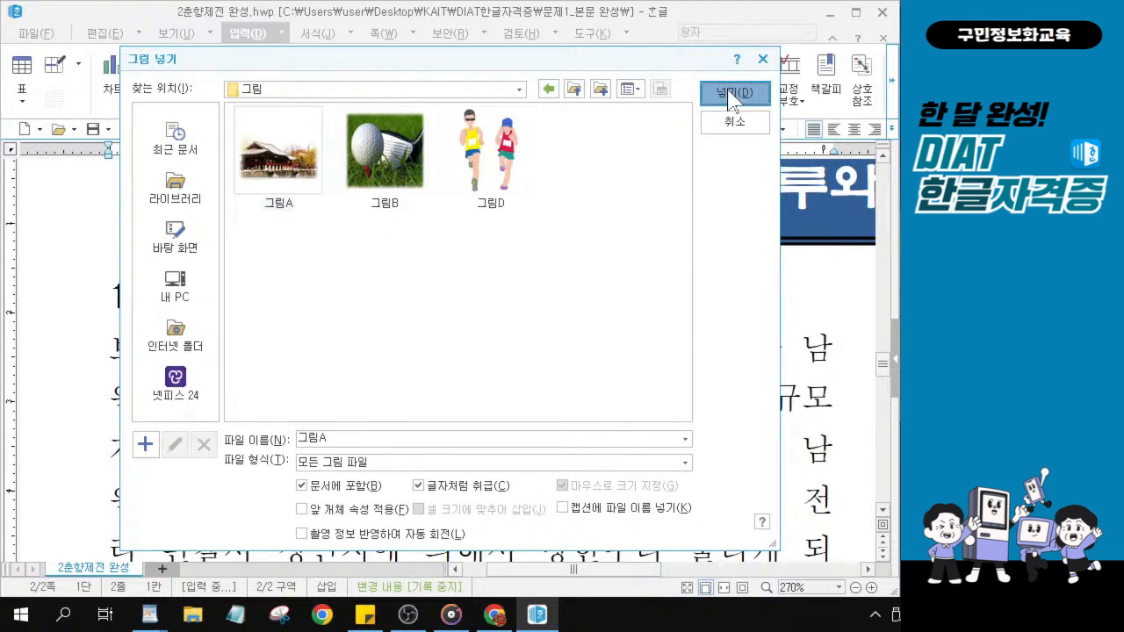
click(727, 93)
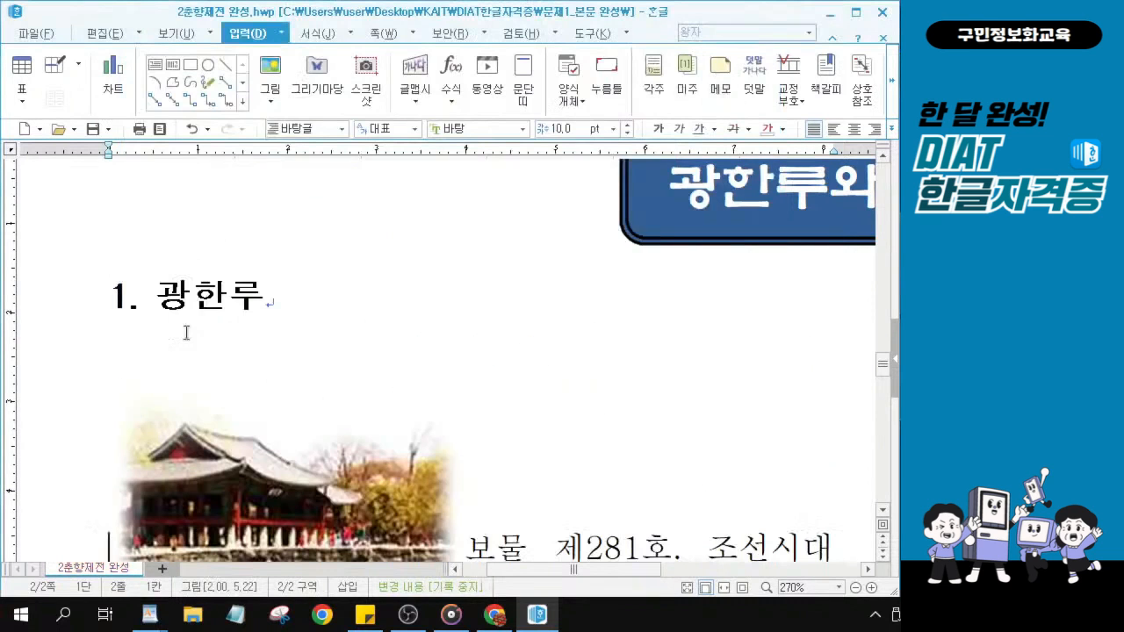
Set the inserted picture's width to 35 mm and height to 30 mm, and turn off 글자처럼 취급.
scroll(295, 433, down, 3)
scroll(301, 418, up, 2)
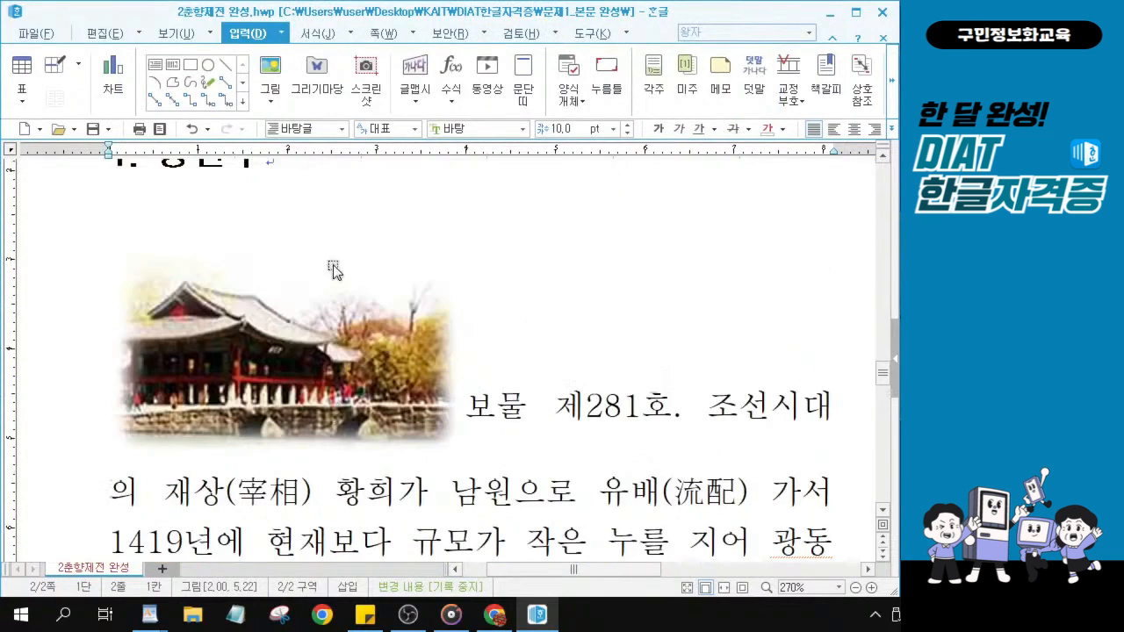
click(287, 324)
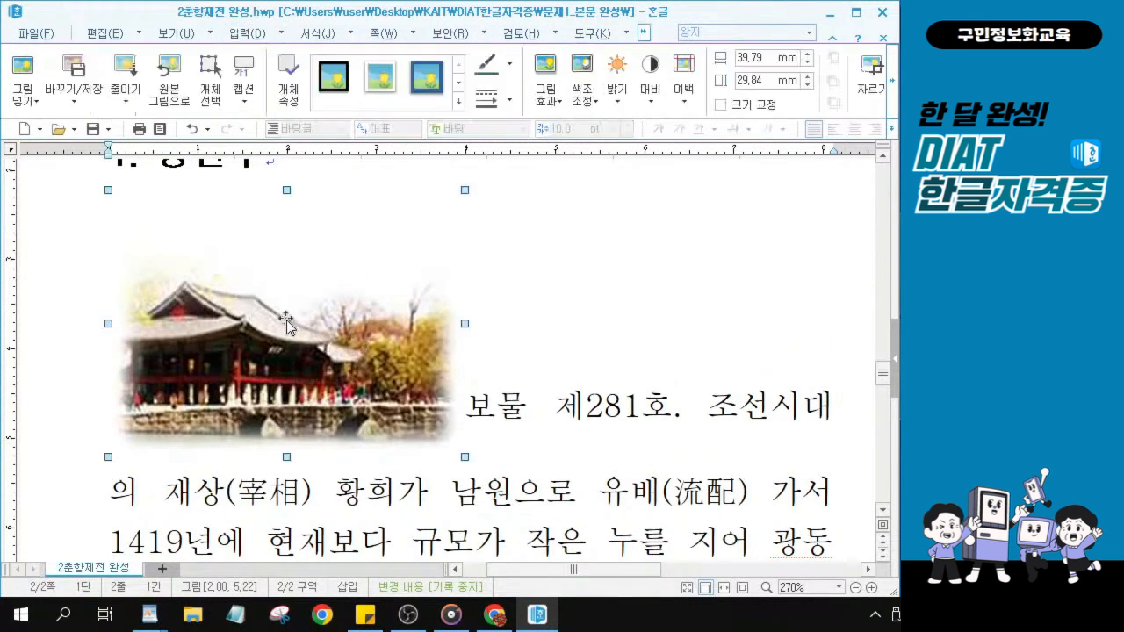
double_click(286, 318)
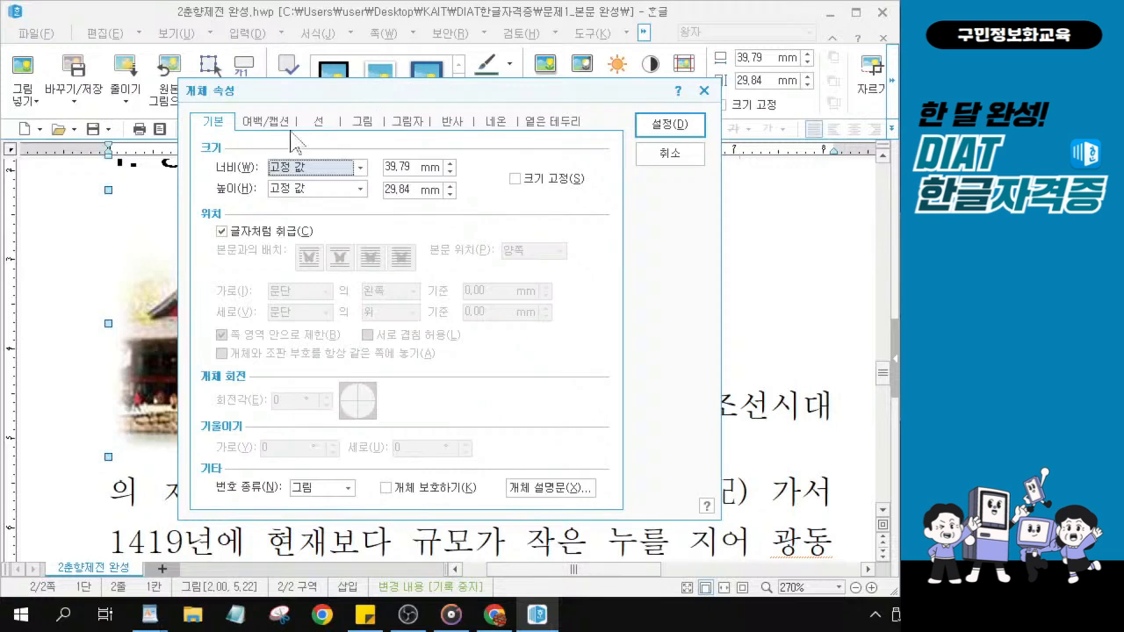
key(Tab)
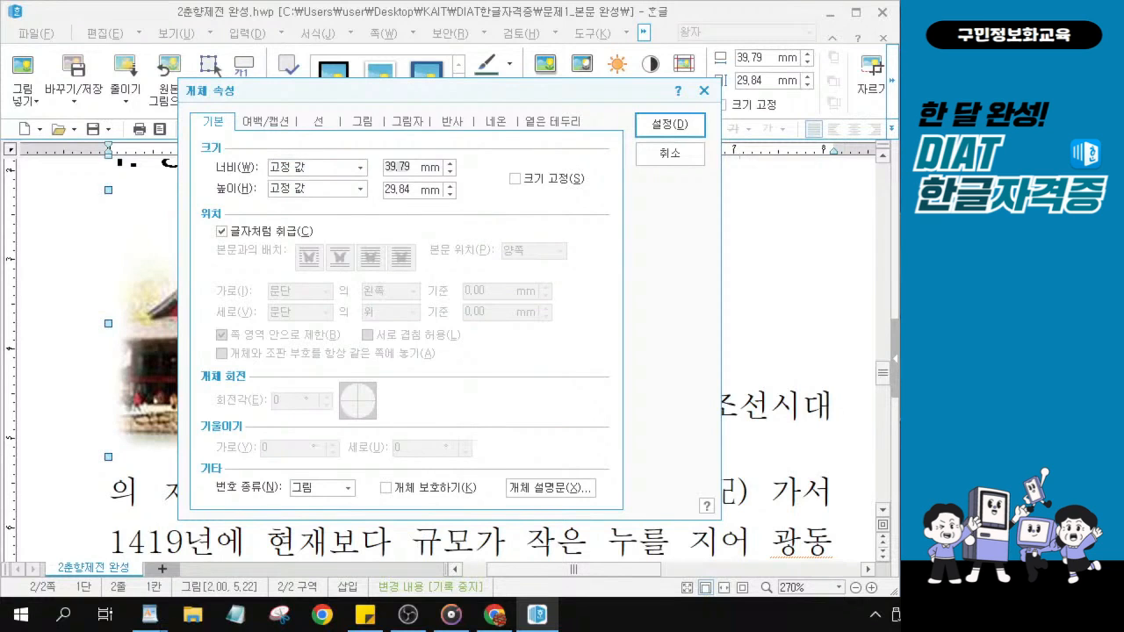
text(35)
drag(413, 190, 383, 190)
text(30)
click(220, 233)
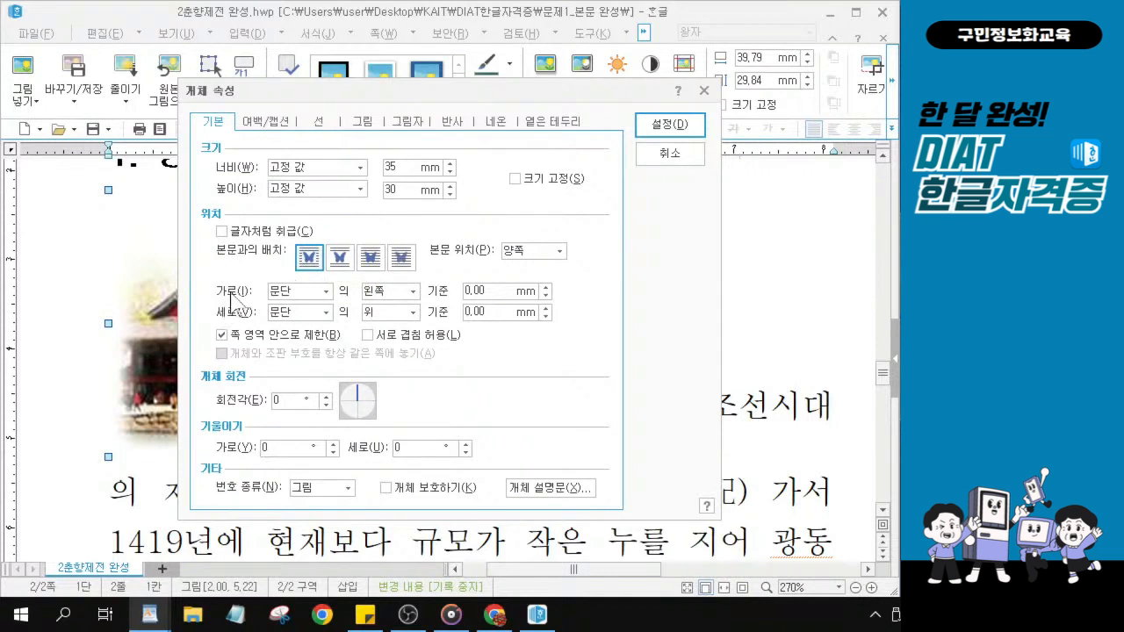
Position the picture relative to 쪽 both horizontally and vertically, with a vertical offset of 24 mm from the top, and apply the properties.
click(320, 291)
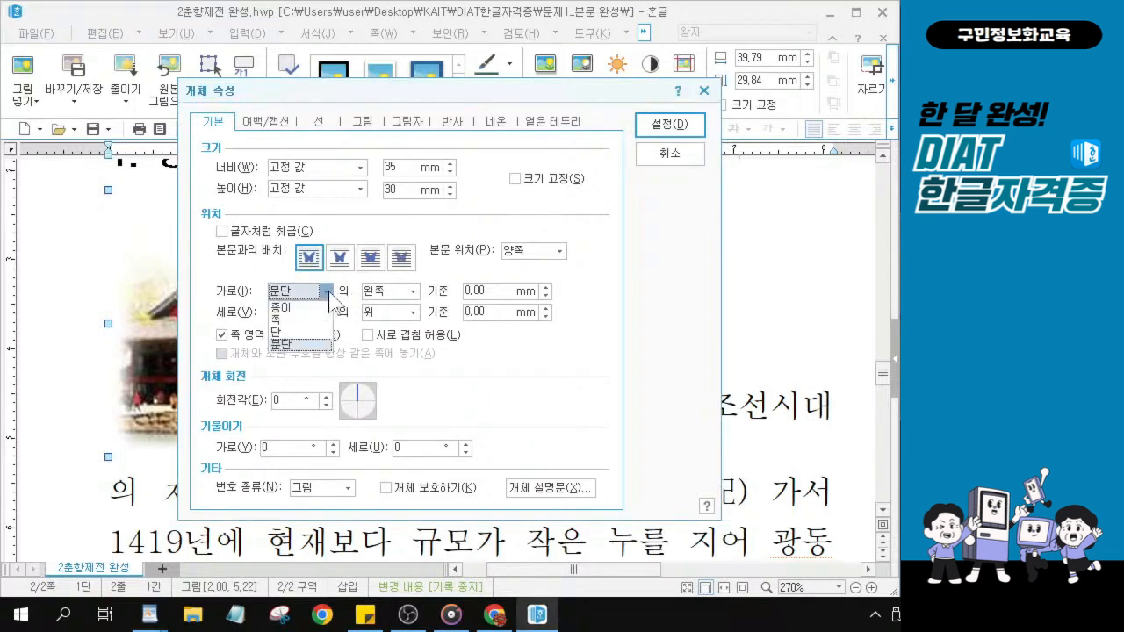
click(282, 322)
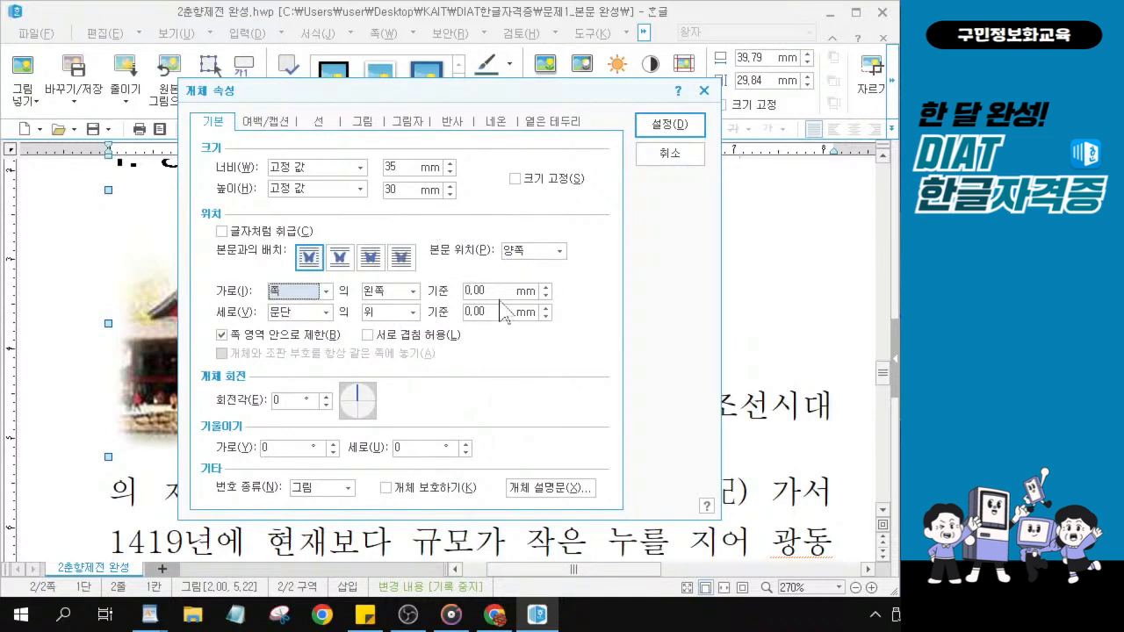
click(320, 312)
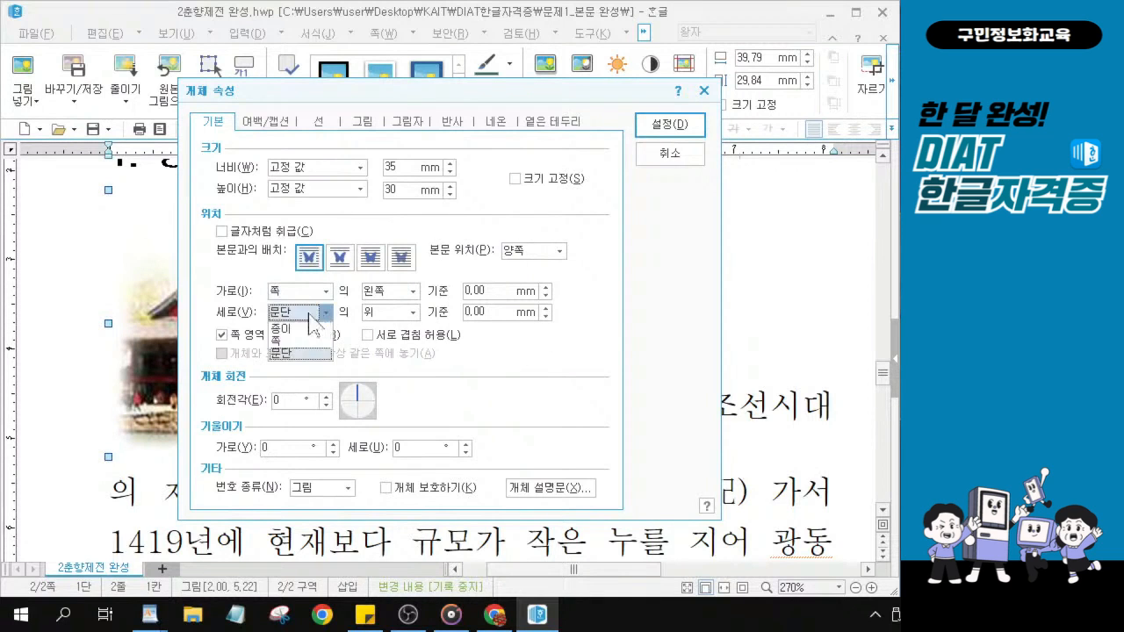
click(279, 340)
key(Tab)
key(Tab)
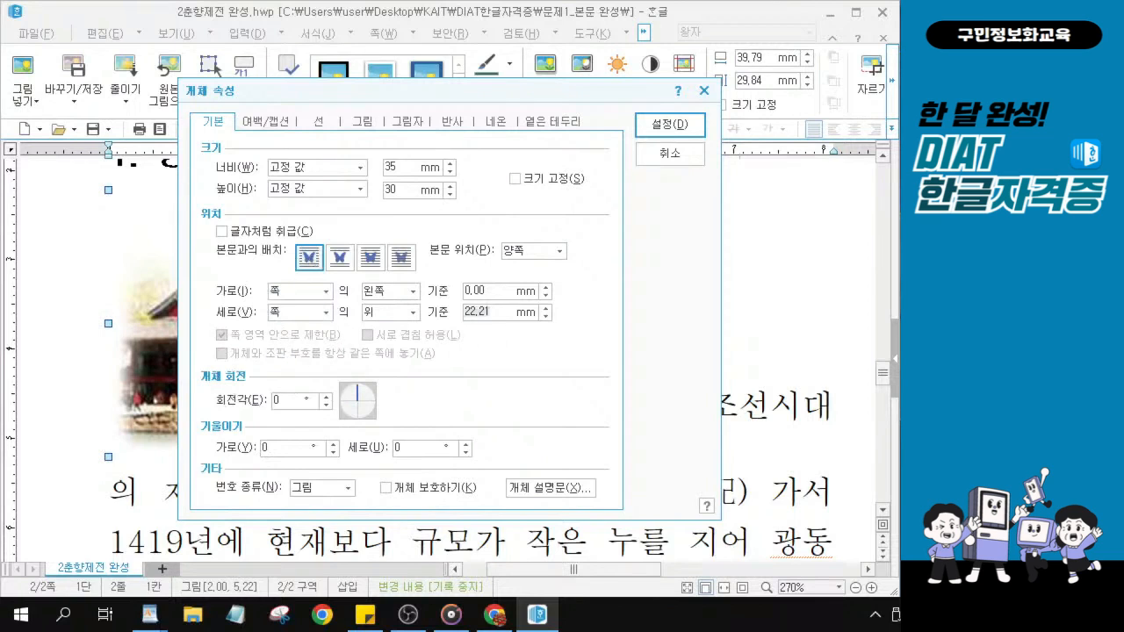
text(24)
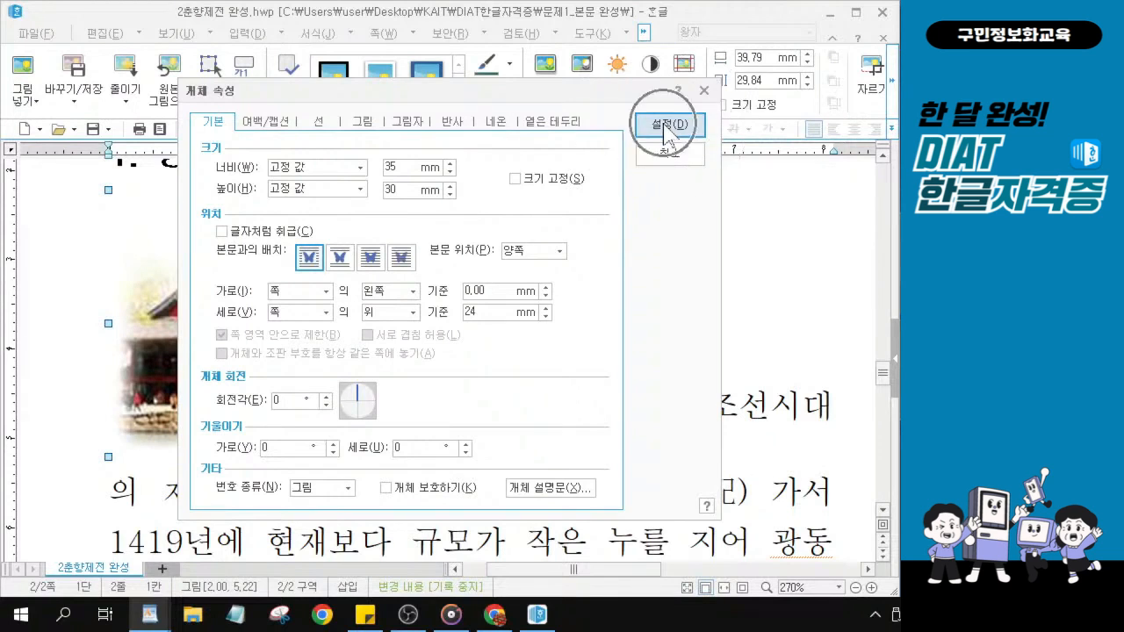
click(664, 128)
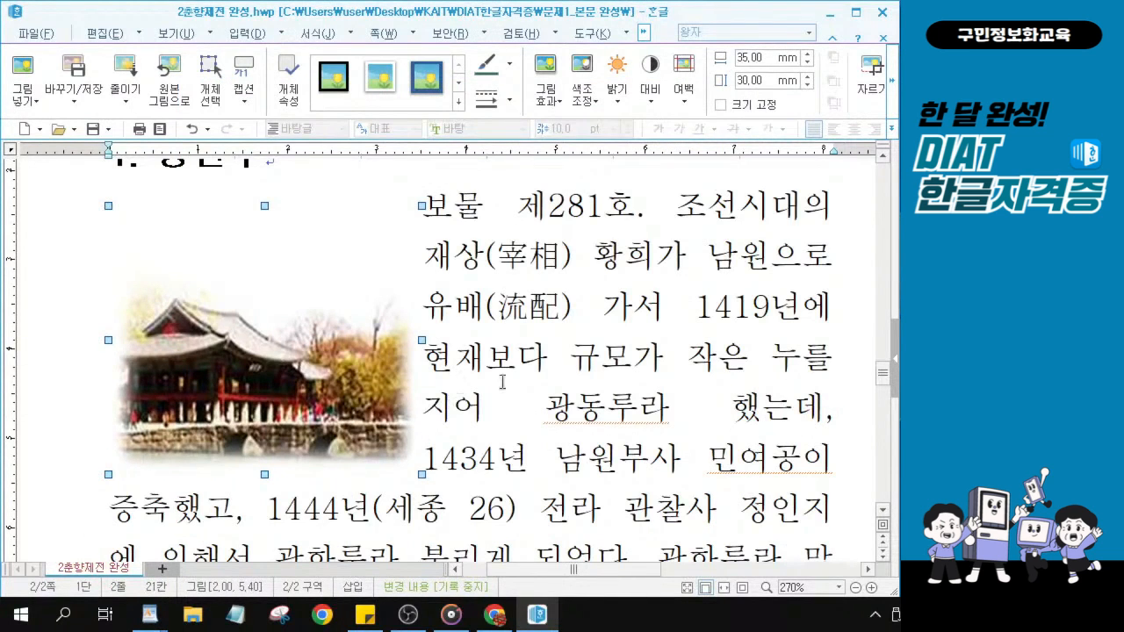
click(504, 495)
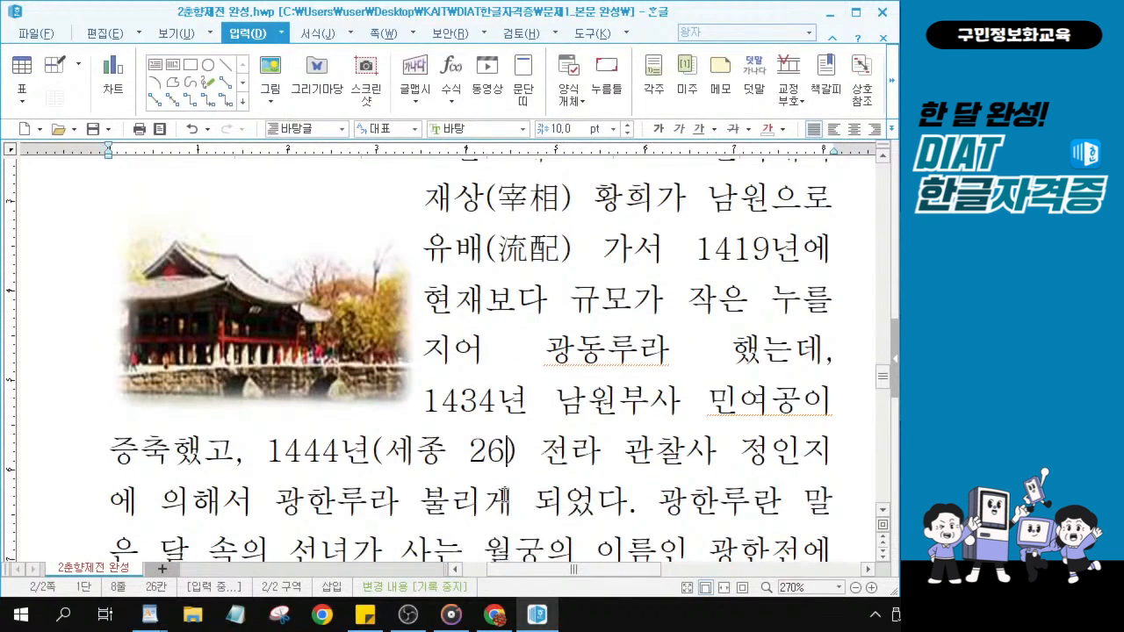
Find and highlight the sentence from 1931년 6월 20일에 to 모태가 되었다 in the paragraph under 2. 춘향제 행사.
scroll(504, 495, down, 3)
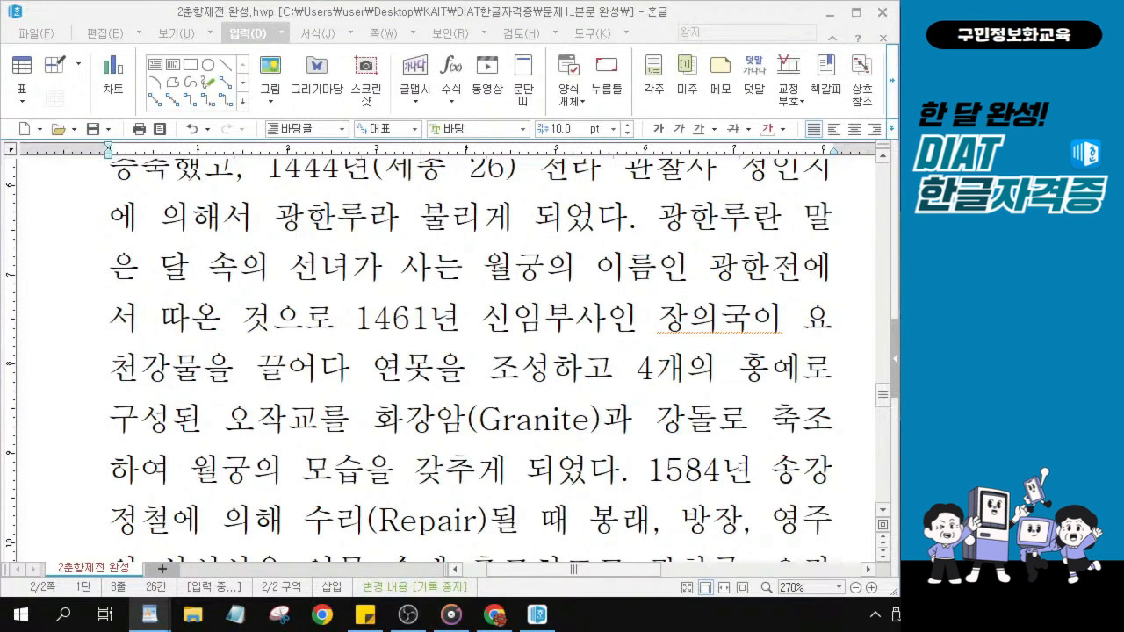
ctrl+scroll(525, 375, down, 1)
click(523, 376)
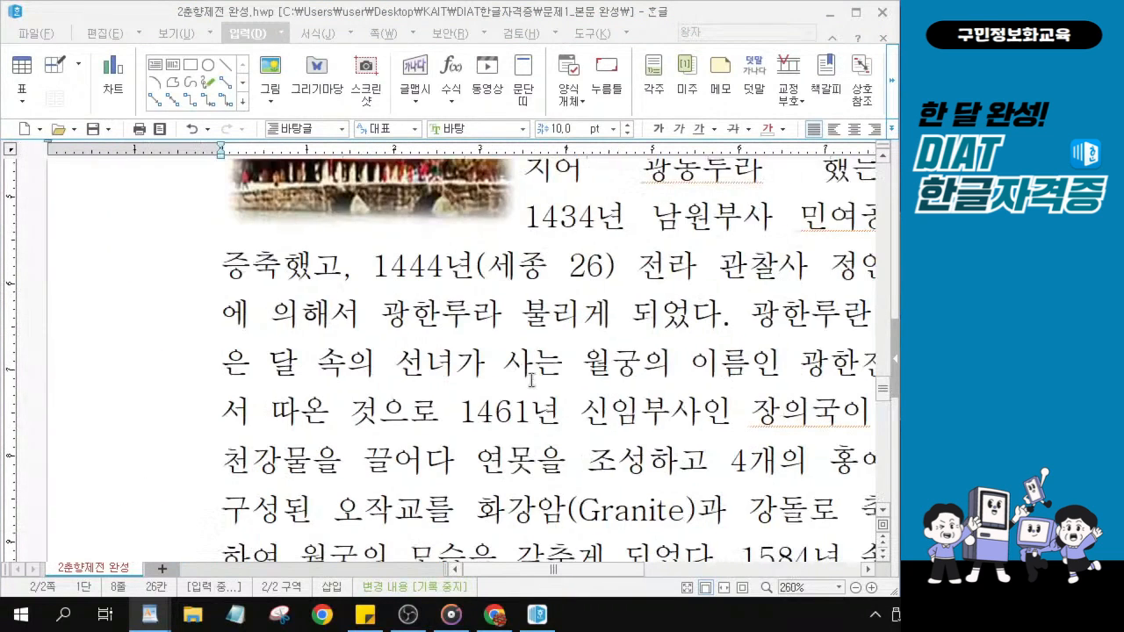
ctrl+scroll(563, 370, down, 1)
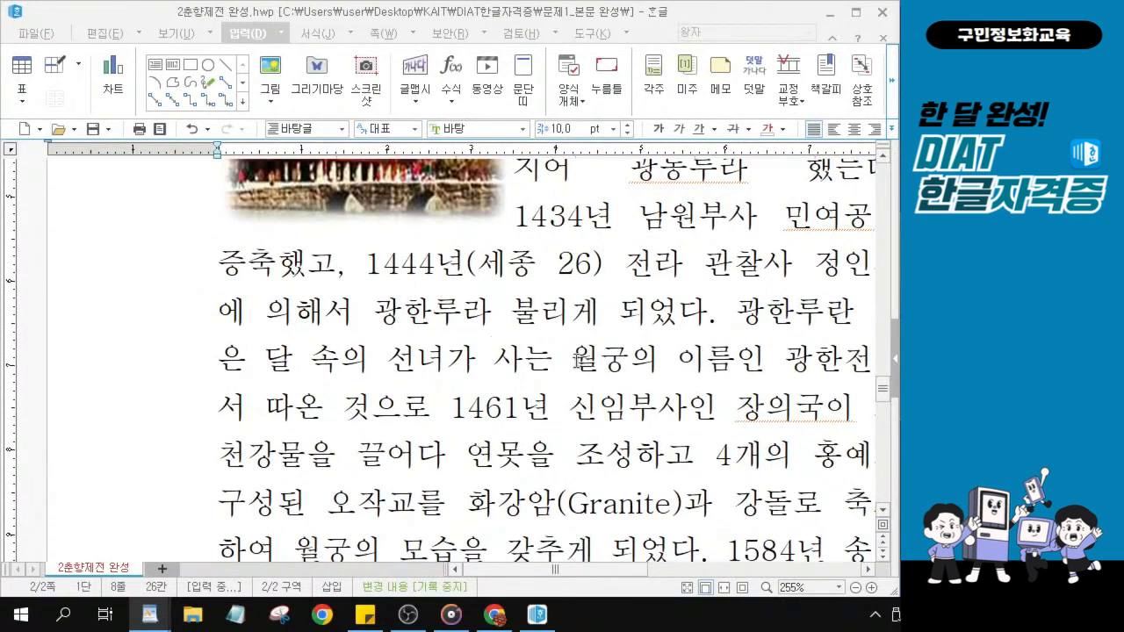
scroll(507, 399, down, 4)
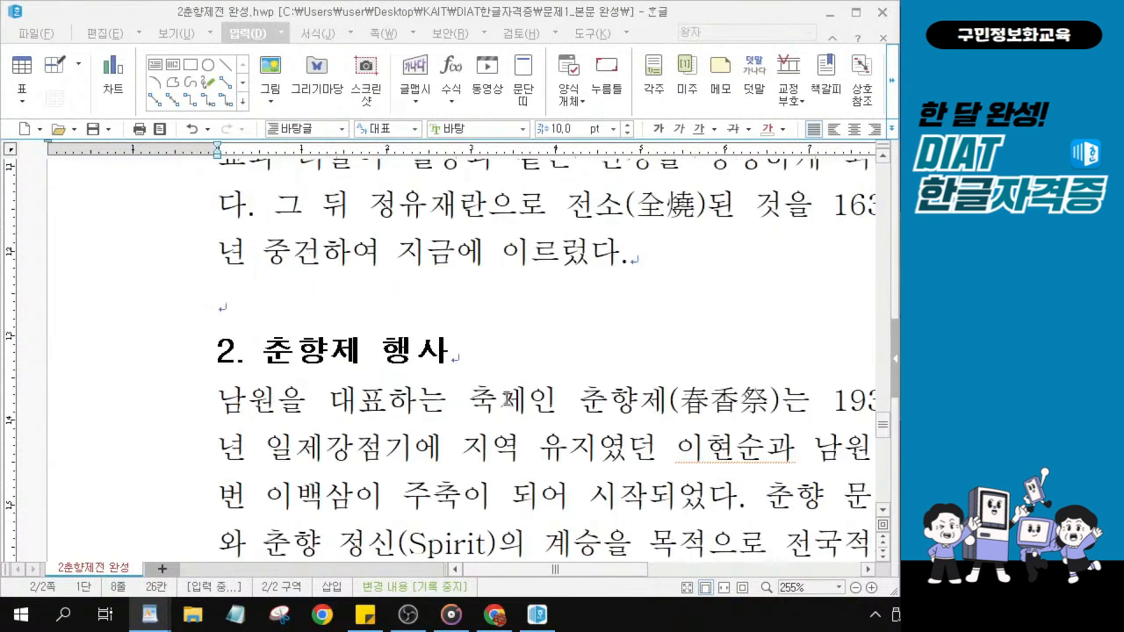
click(387, 372)
scroll(540, 413, down, 2)
drag(604, 572, 615, 572)
scroll(558, 457, up, 1)
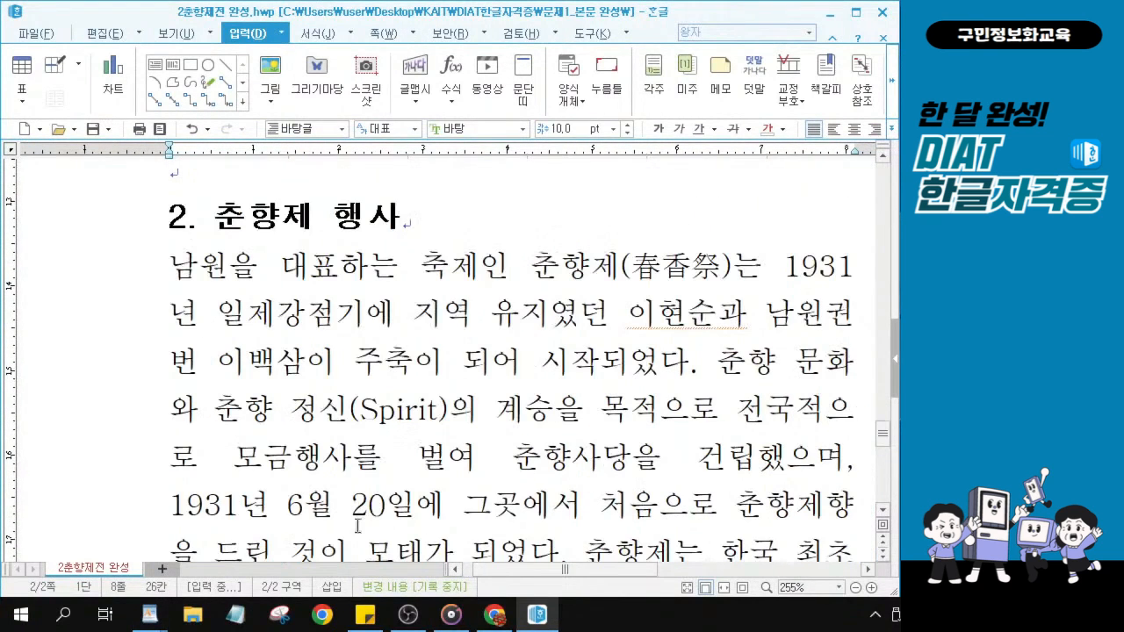
drag(186, 504, 399, 503)
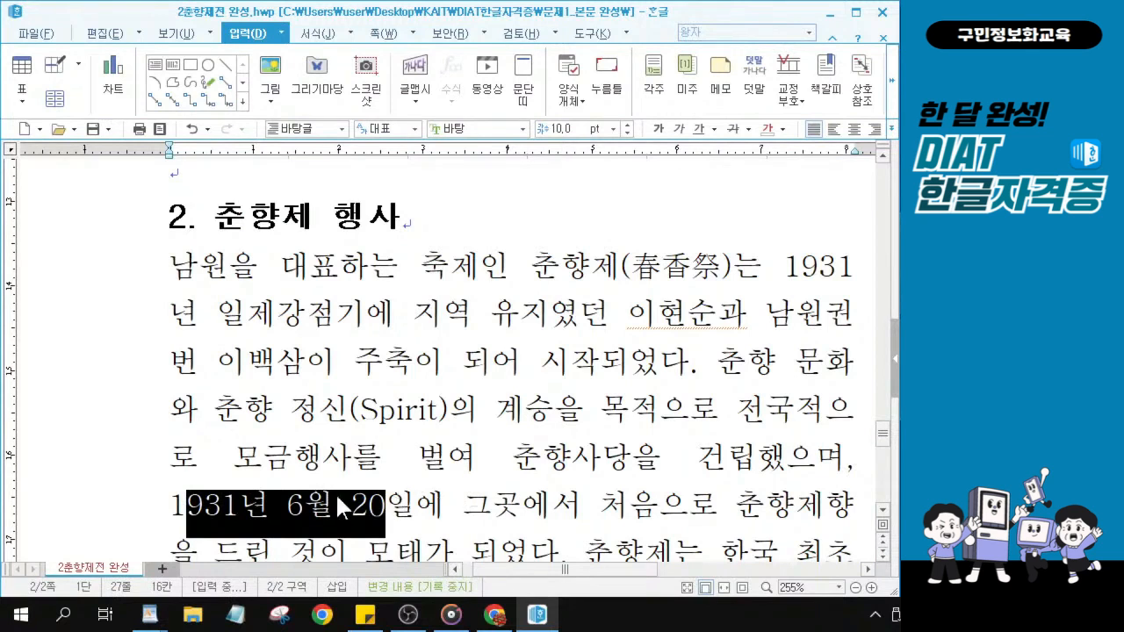
scroll(402, 488, down, 1)
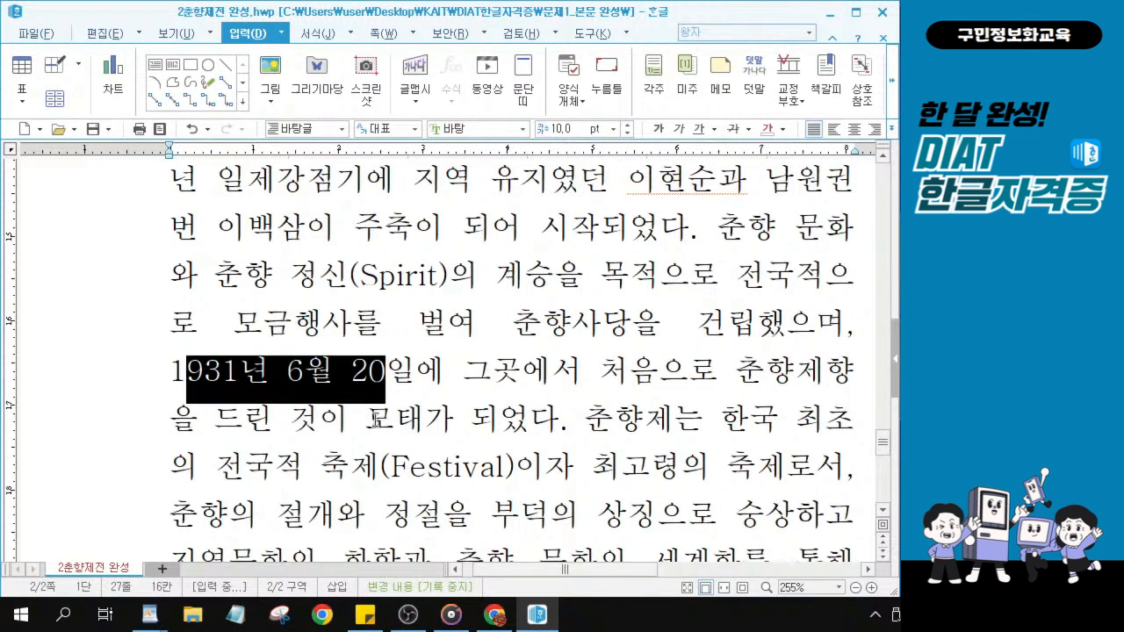
click(331, 370)
drag(171, 371, 776, 360)
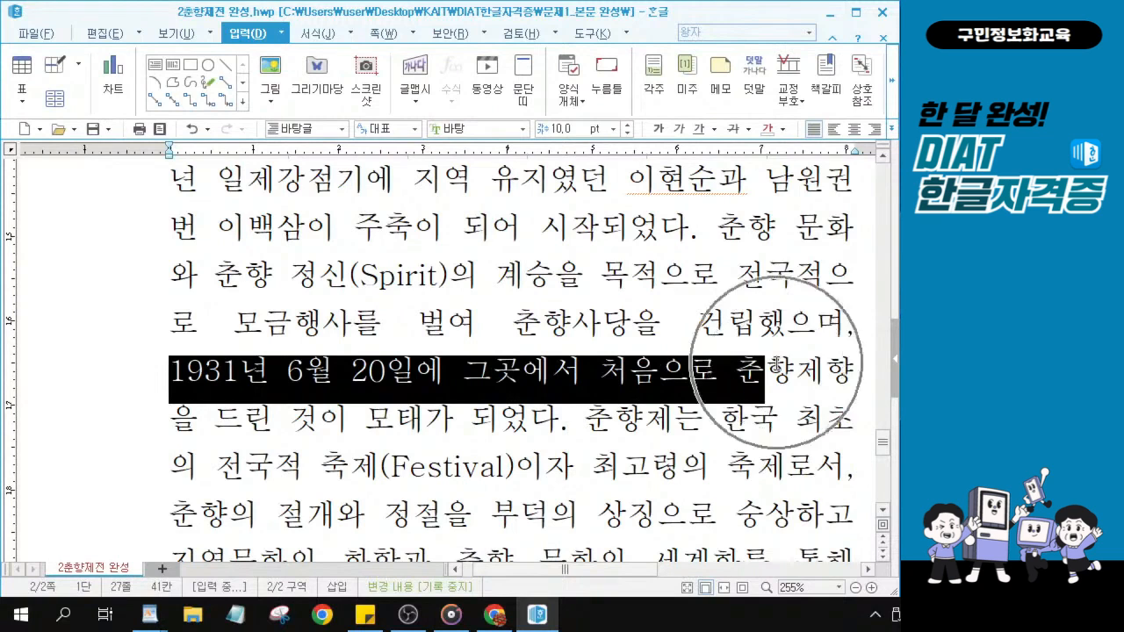
drag(776, 360, 575, 418)
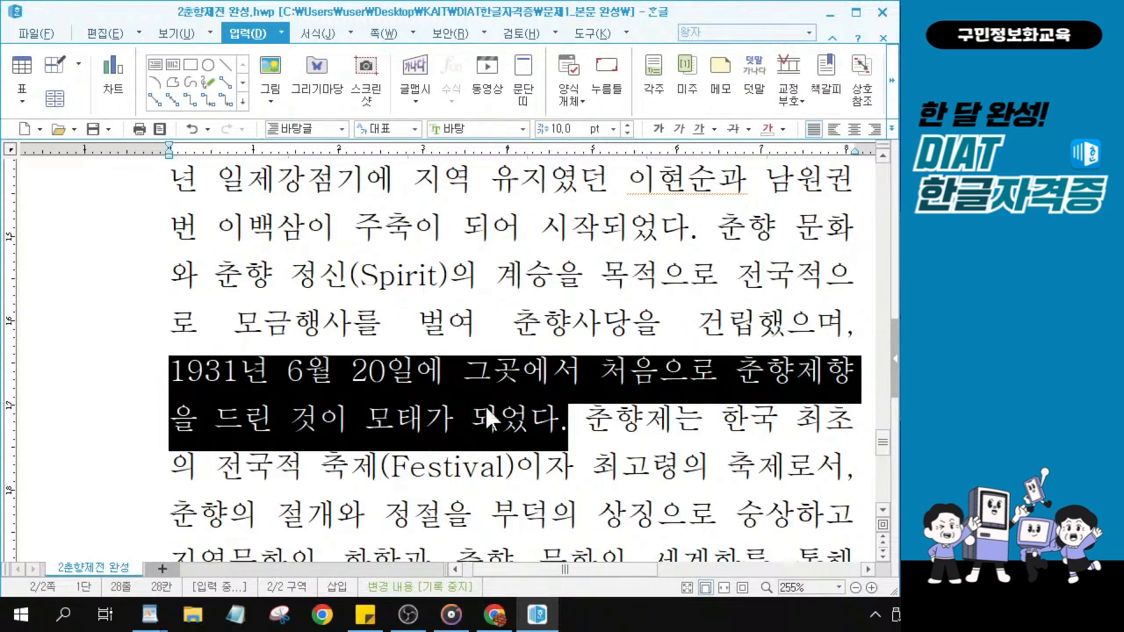
Look up 모태 from the paragraph under 2. 춘향제 행사 in the 민중국어사전 dictionary.
click(460, 422)
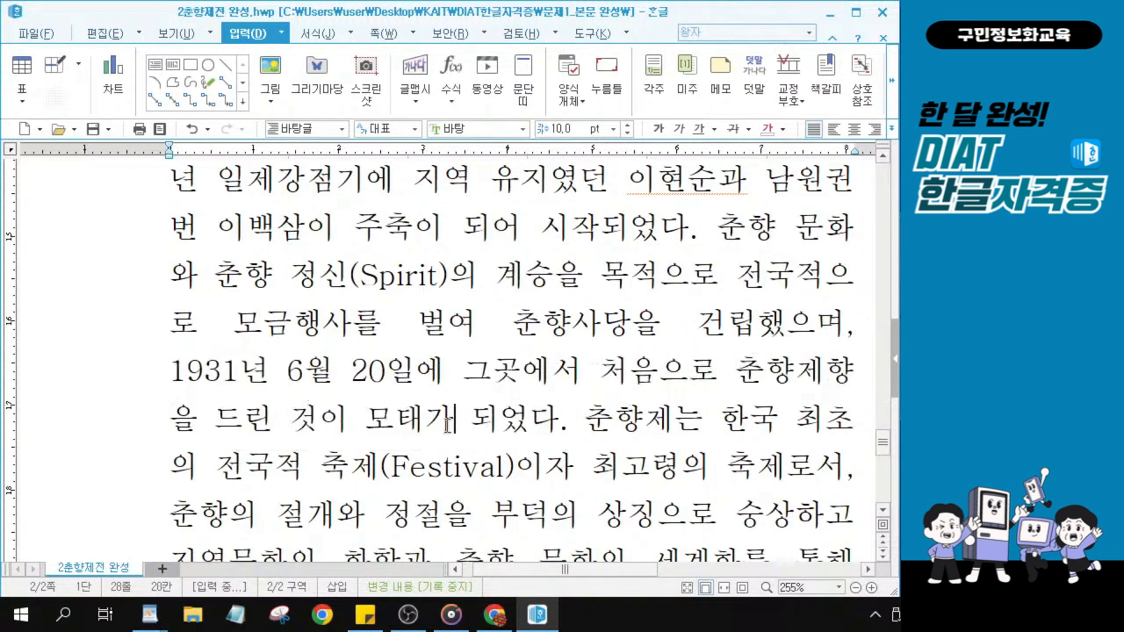
drag(425, 422, 365, 421)
key(F9)
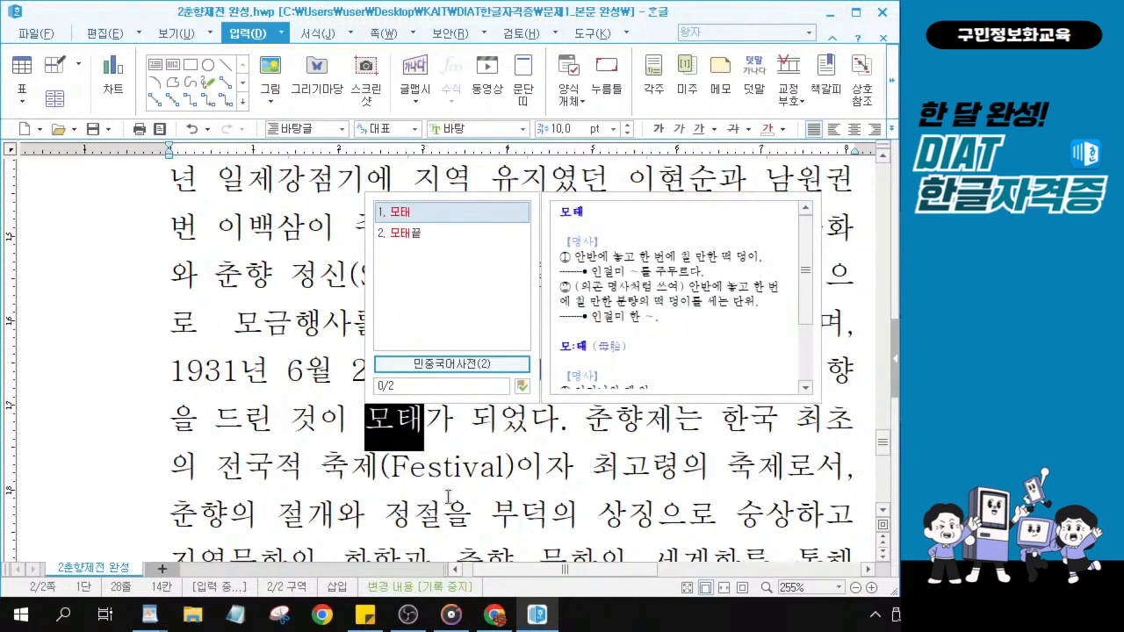
click(425, 419)
click(426, 422)
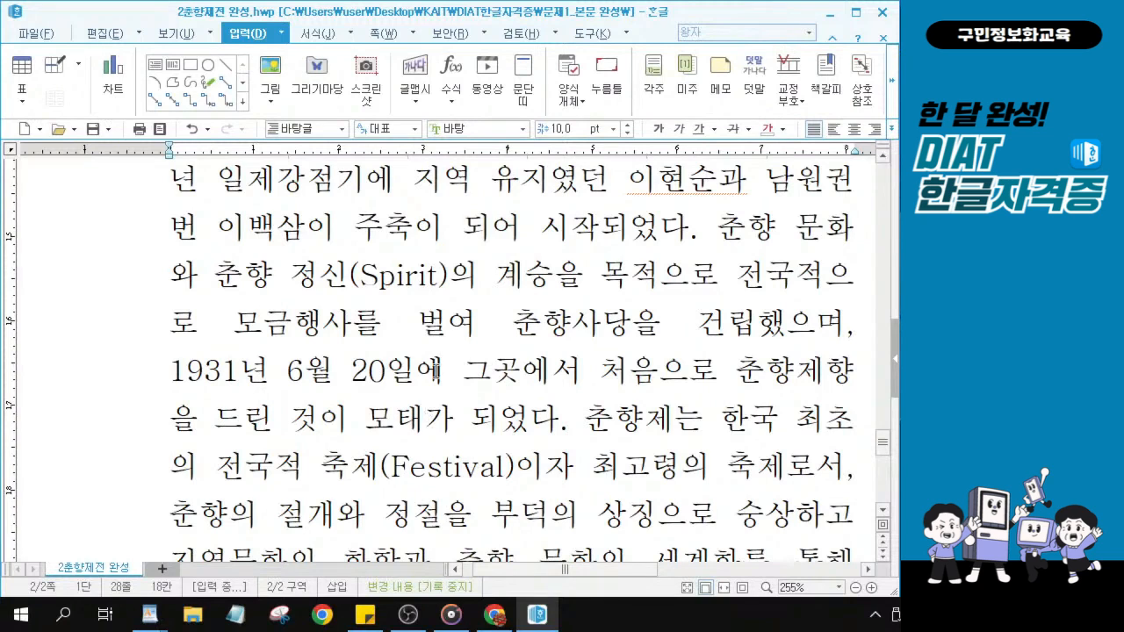
Insert a footnote right after 모태 in the paragraph under 2. 춘향제 행사.
key(alt+Tab)
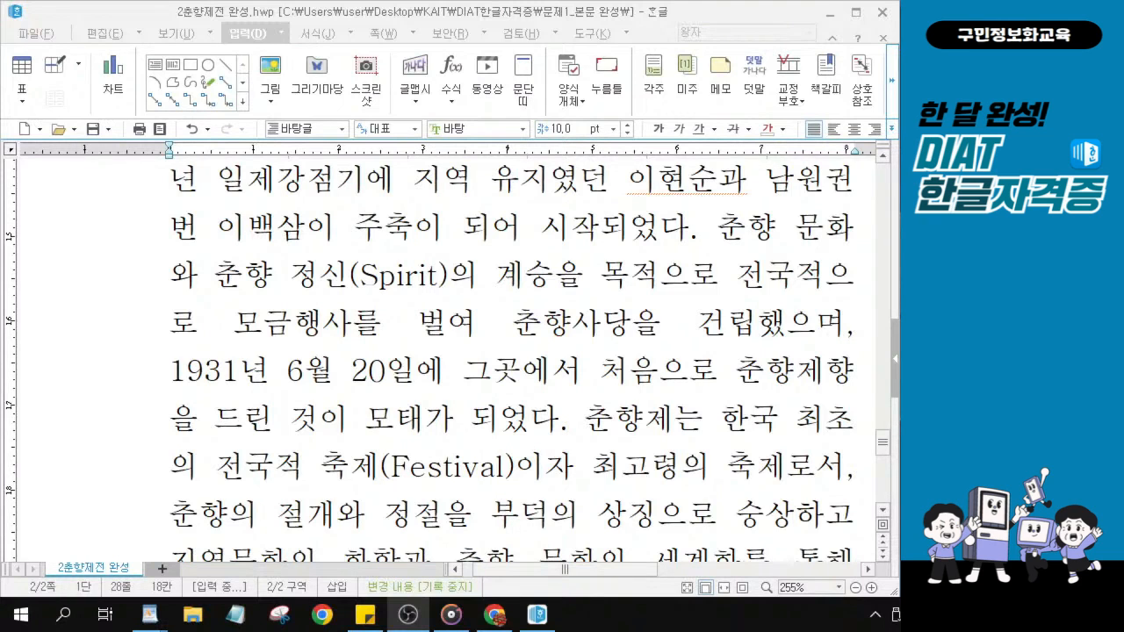
click(420, 428)
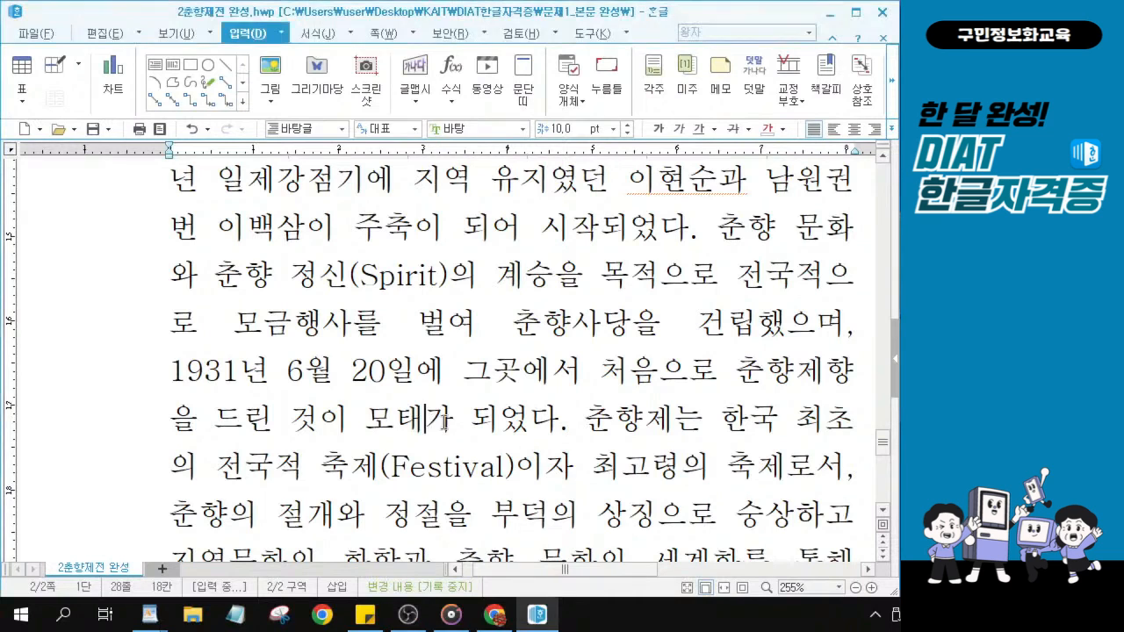
key(ctrl)
key(ctrl)
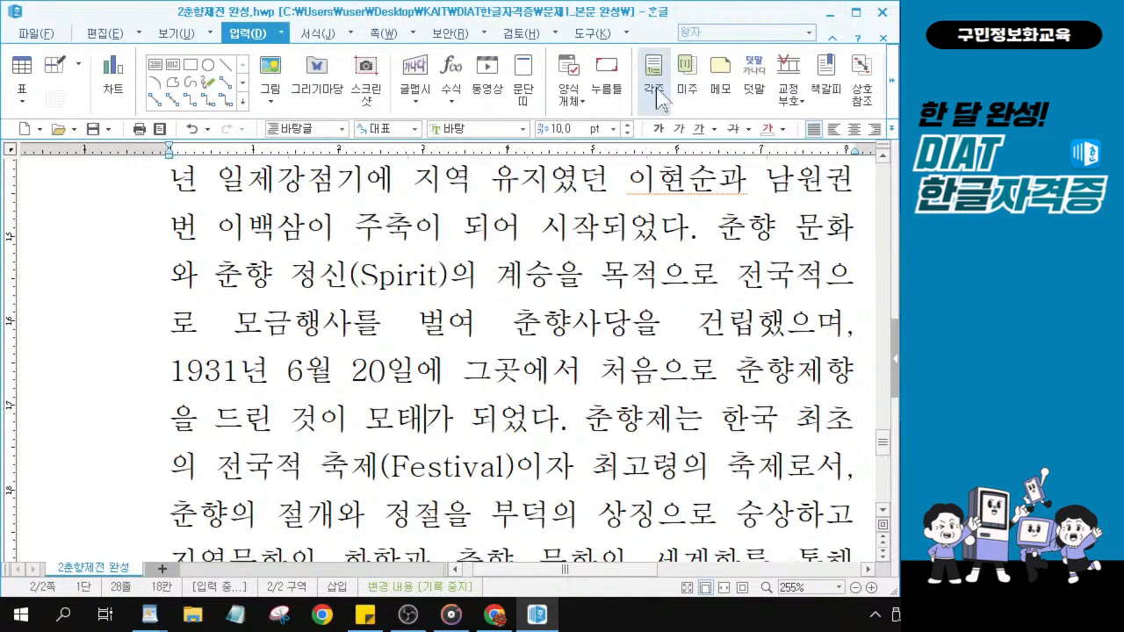
key(ctrl)
key(ctrl)
key(ctrl)
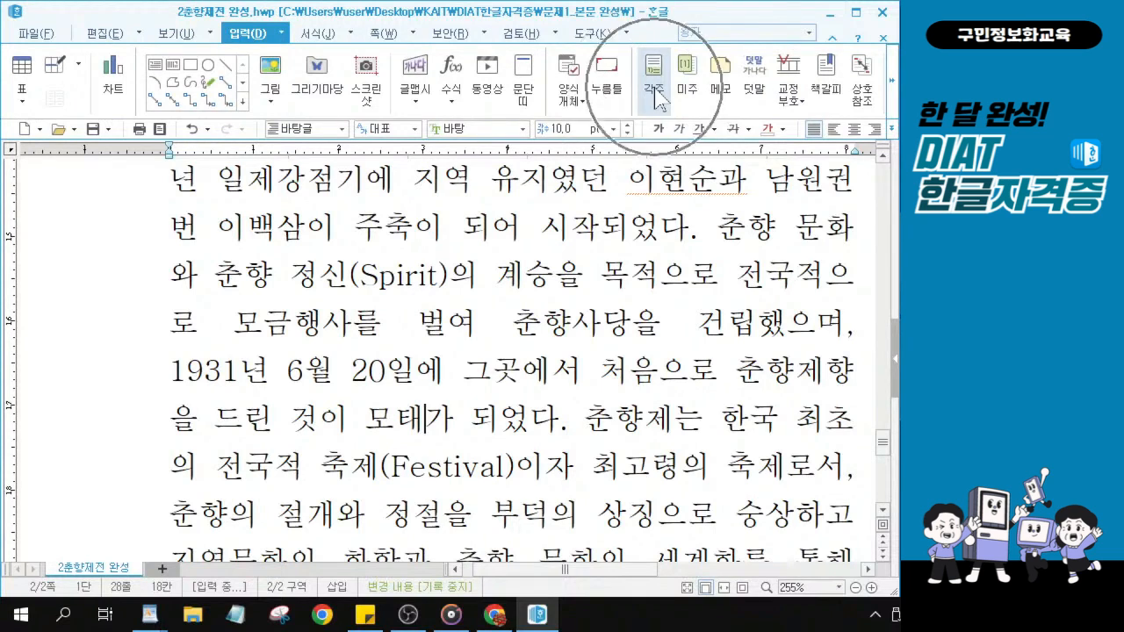
key(ctrl)
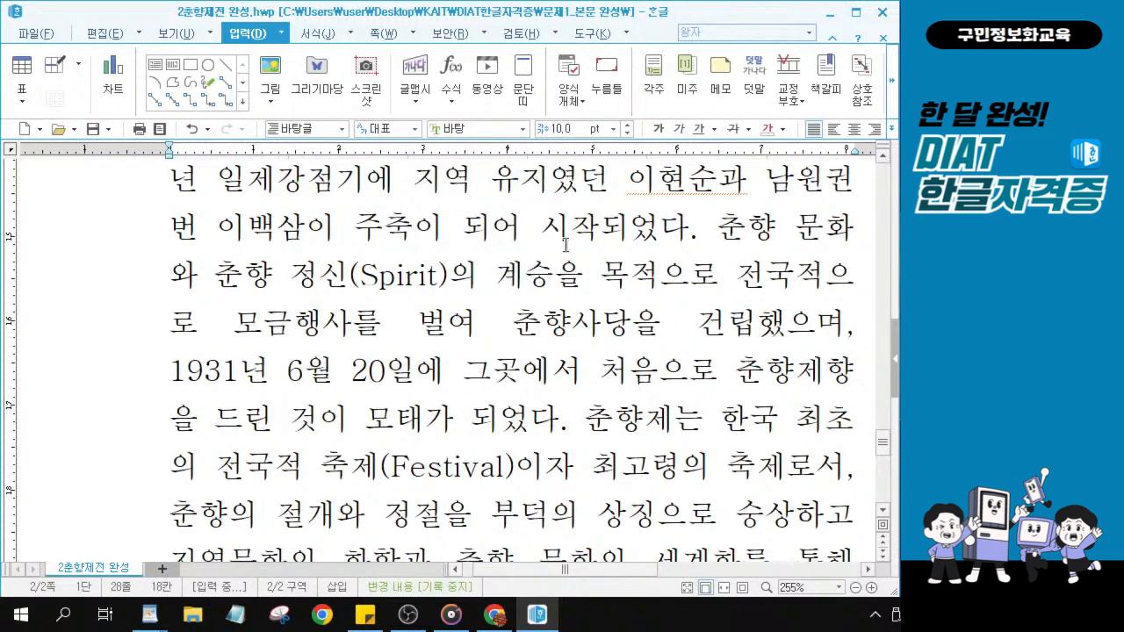
key(ctrl)
click(657, 91)
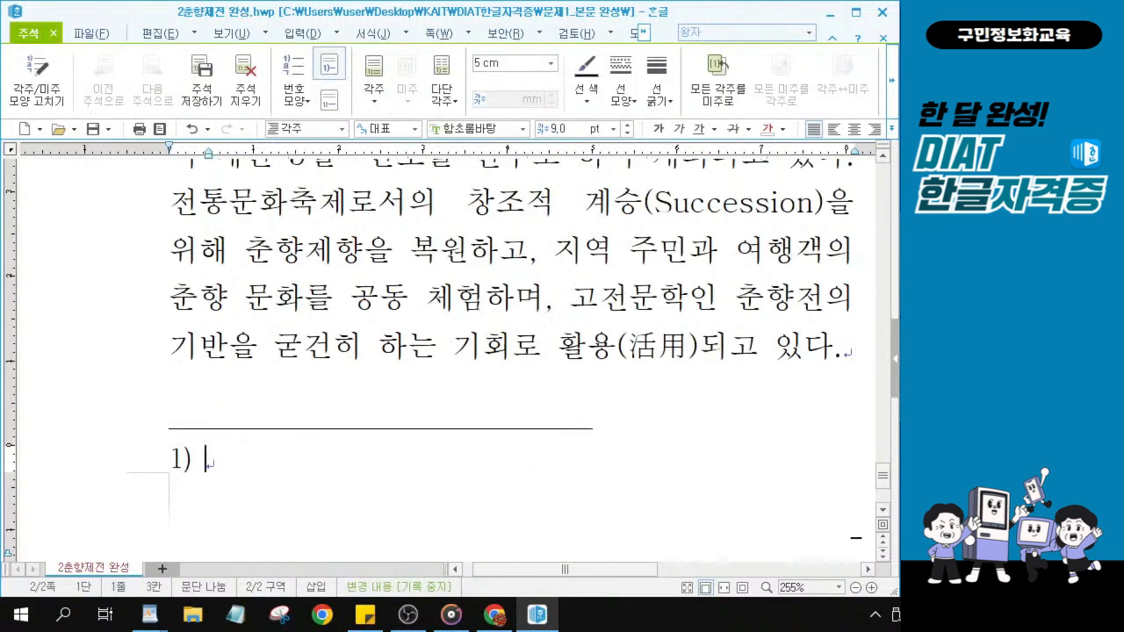
Enter 사물이 발생하거나 발전하는 근거가 되는 말 as the footnote text.
key(alt+Tab)
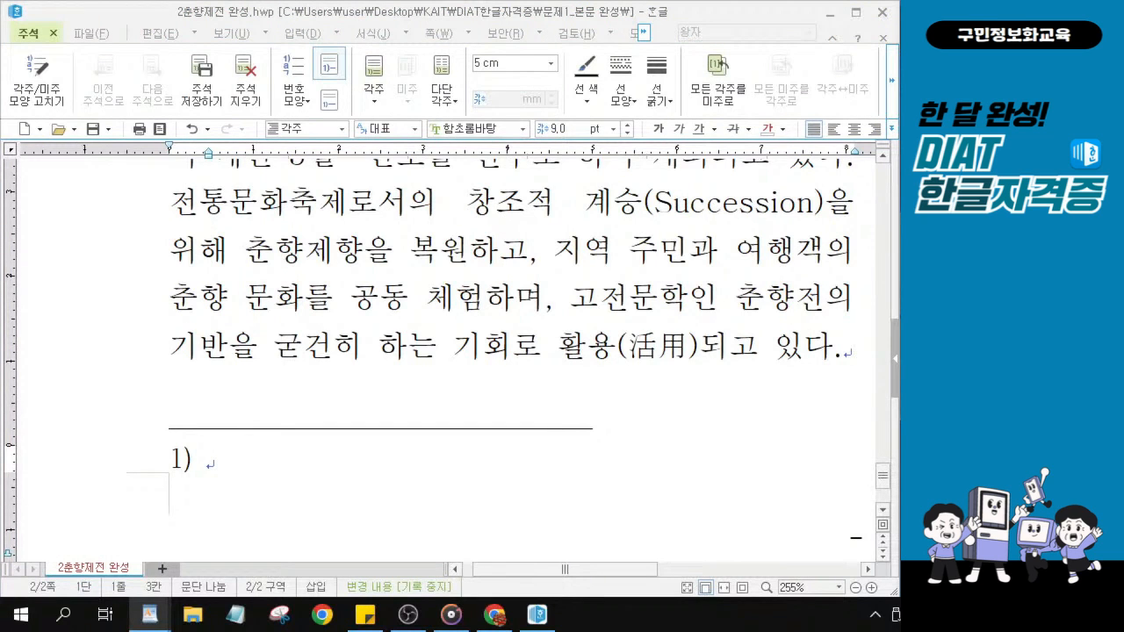
click(239, 466)
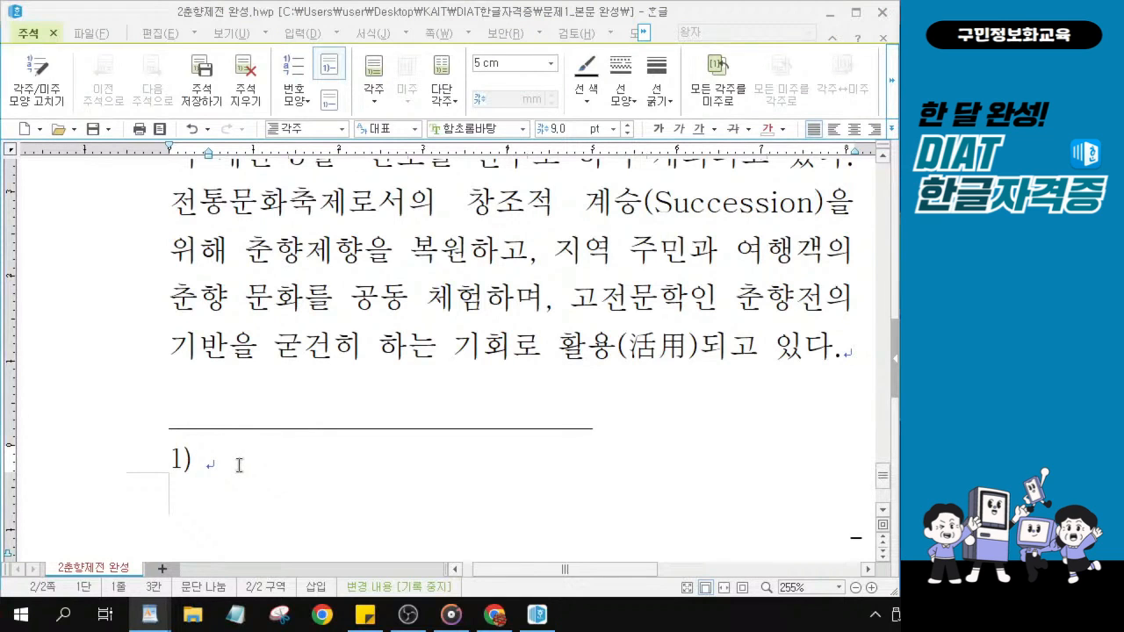
text(사물이 )
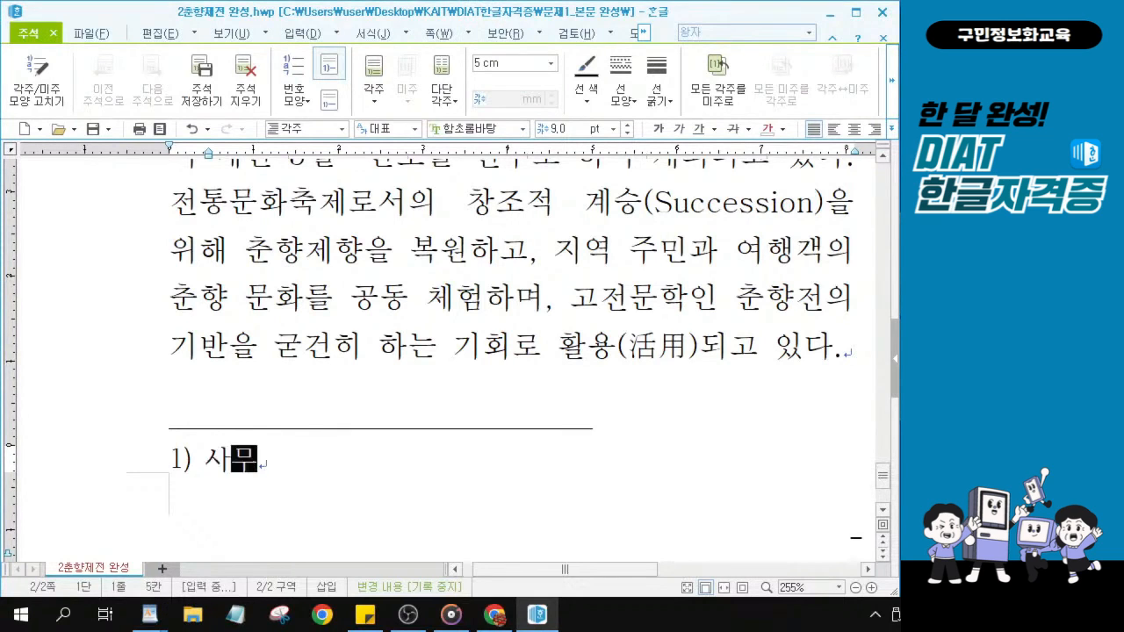
text(발생하)
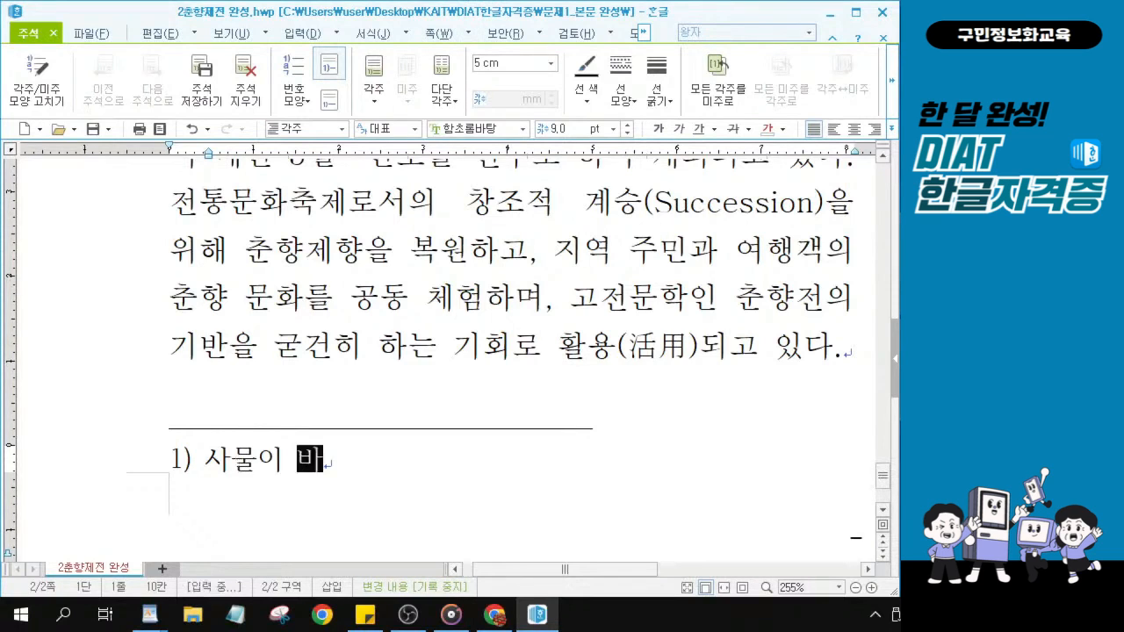
text(거)
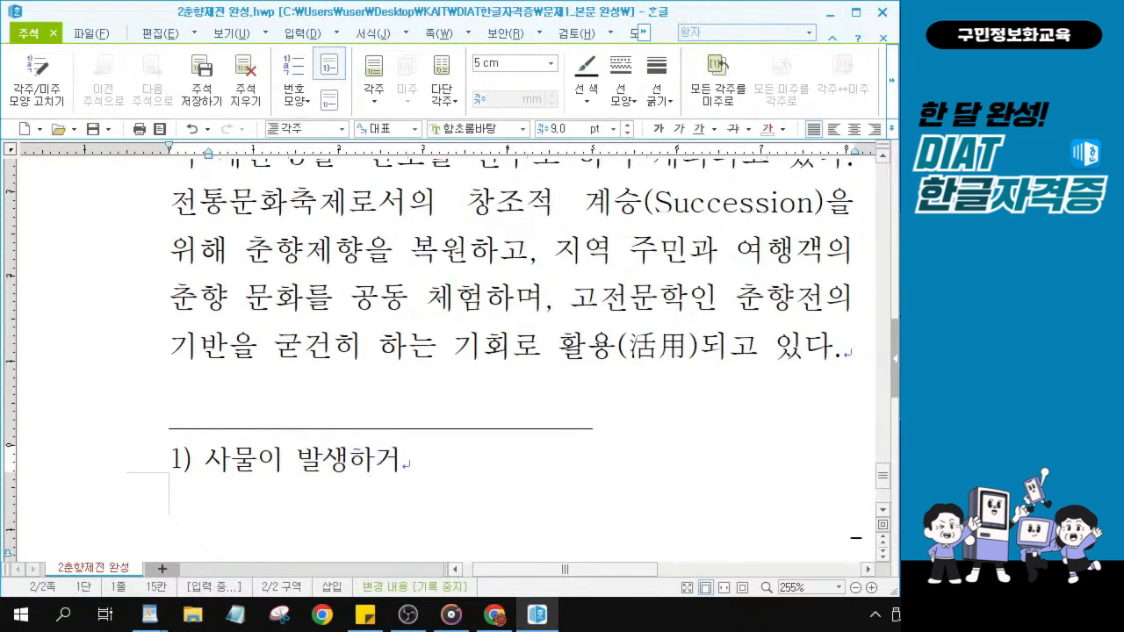
text(나 바전하는 )
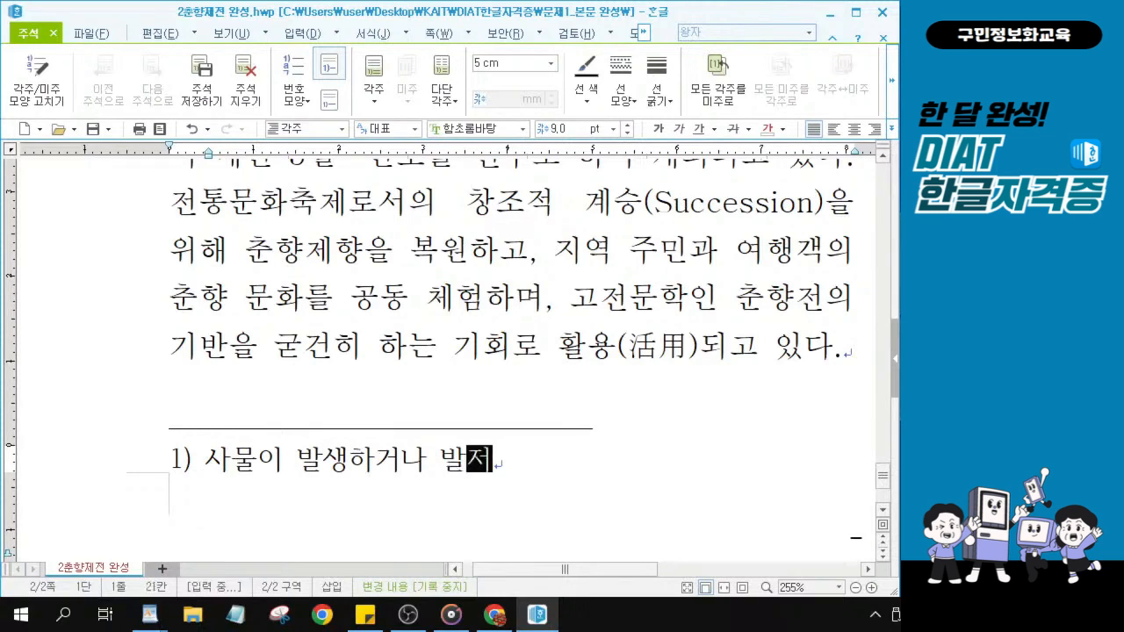
text(근거가 )
text(되느)
text(는 말)
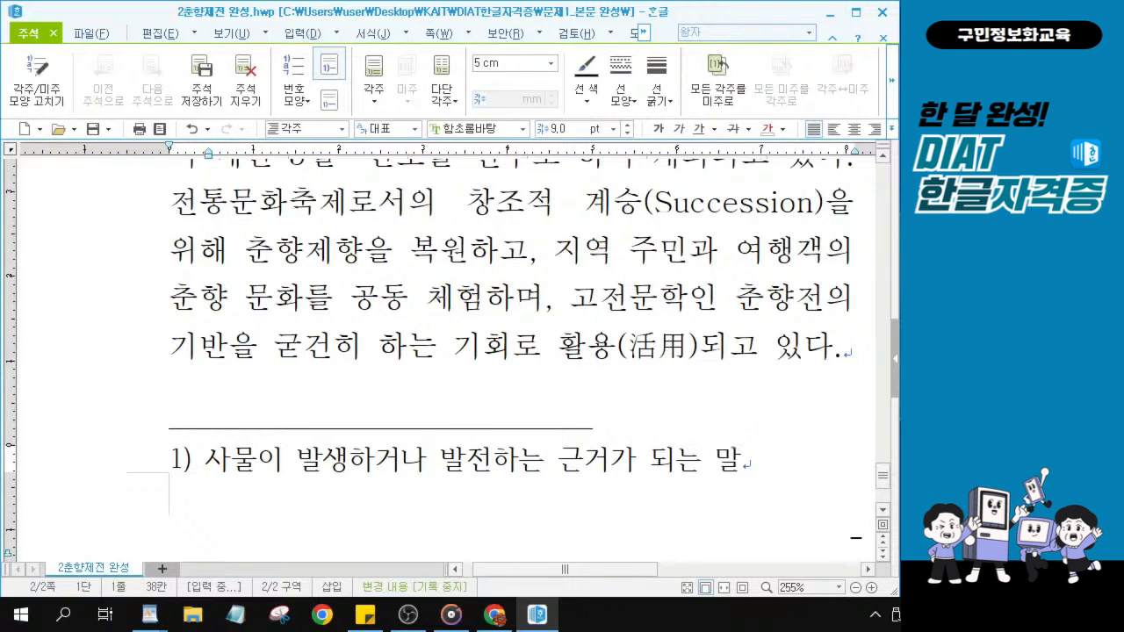
Set the font of the whole footnote, including its number, to 돋움체.
key(alt+Tab)
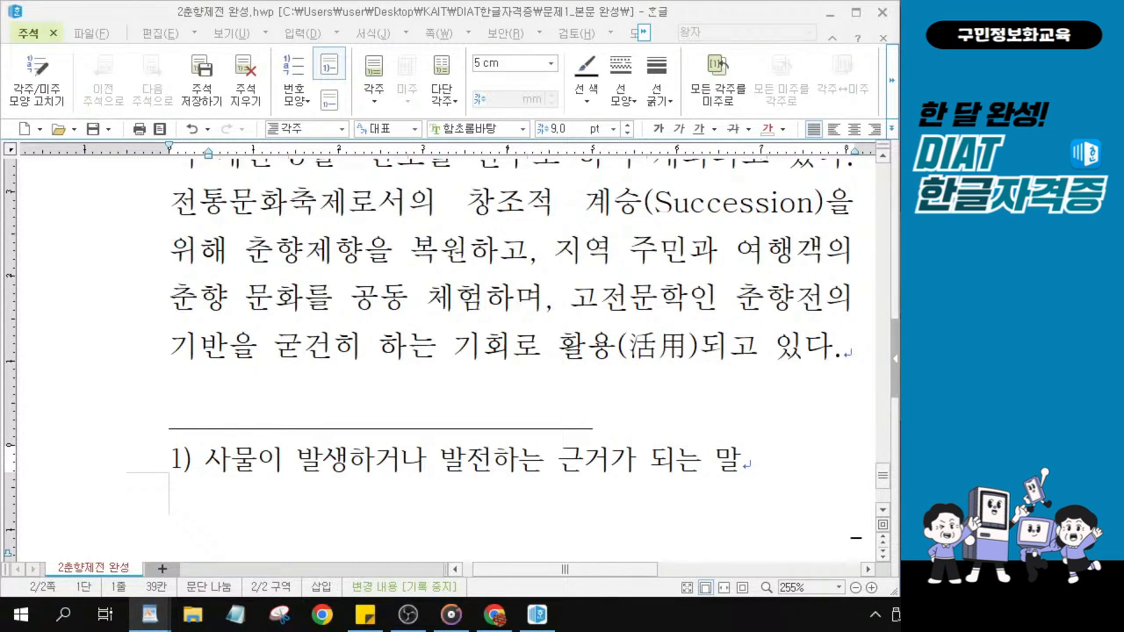
click(264, 455)
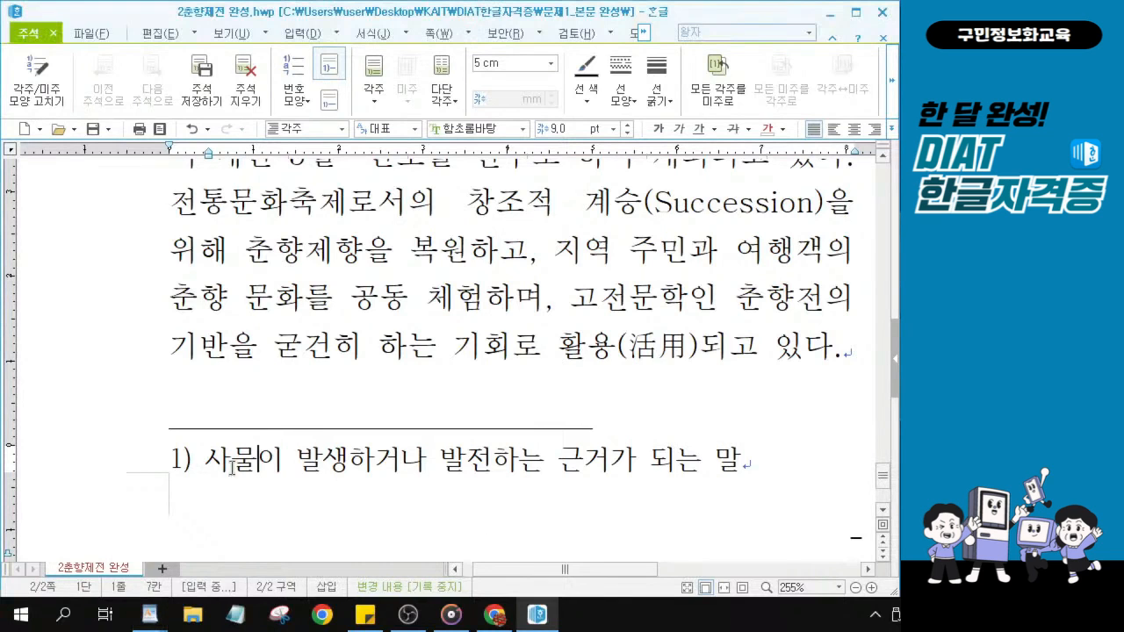
drag(210, 458, 752, 452)
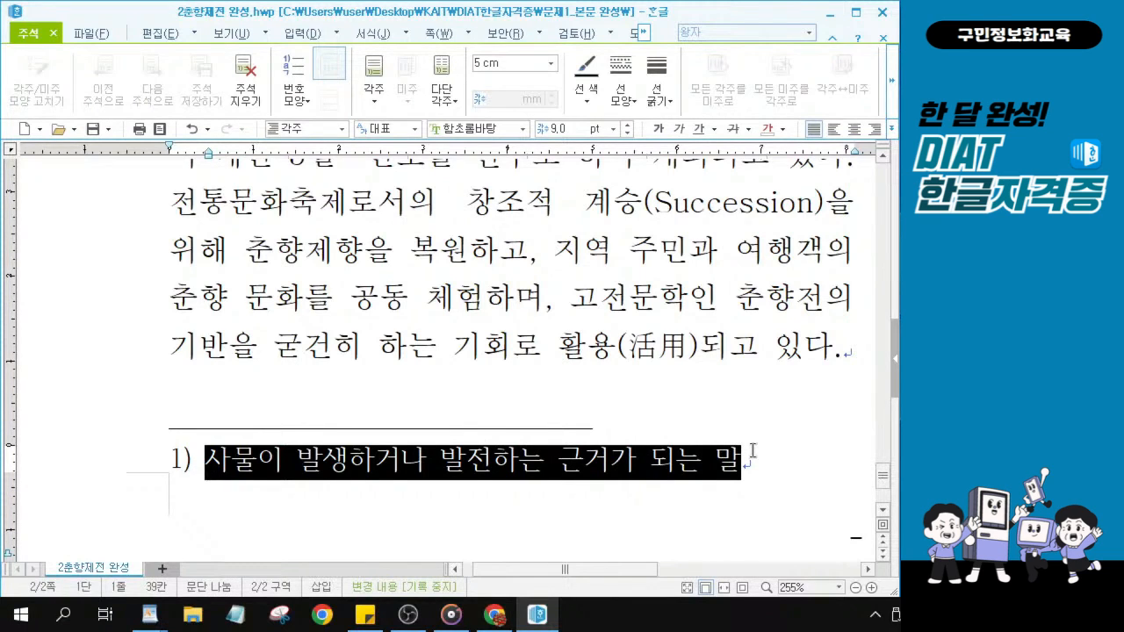
click(533, 472)
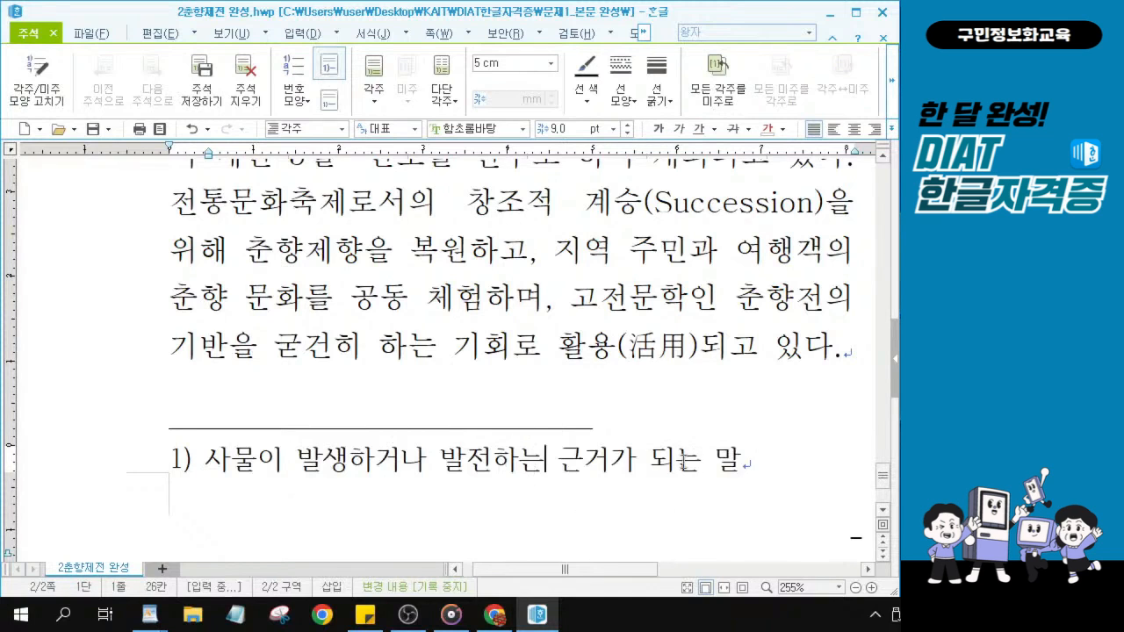
drag(777, 457, 163, 463)
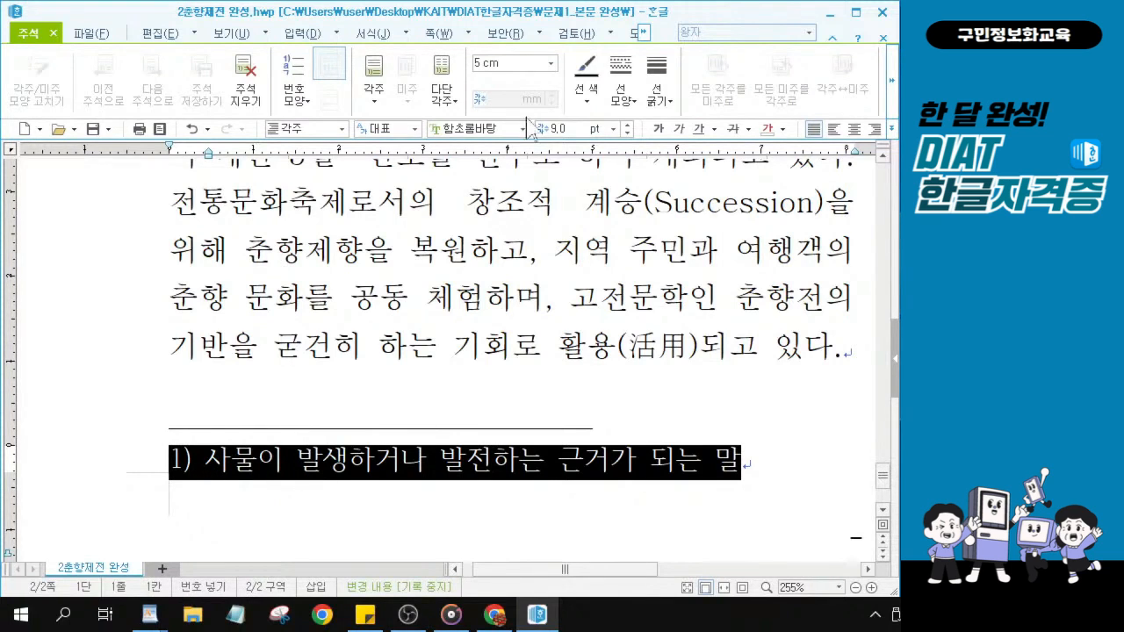
click(479, 130)
text(돋움체)
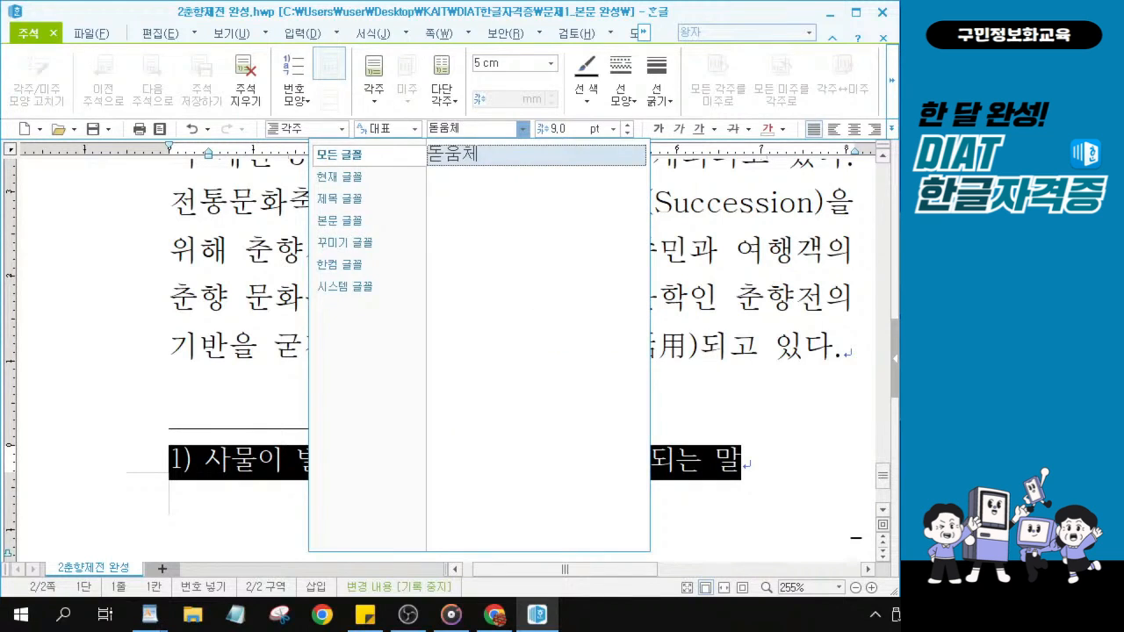
key(Return)
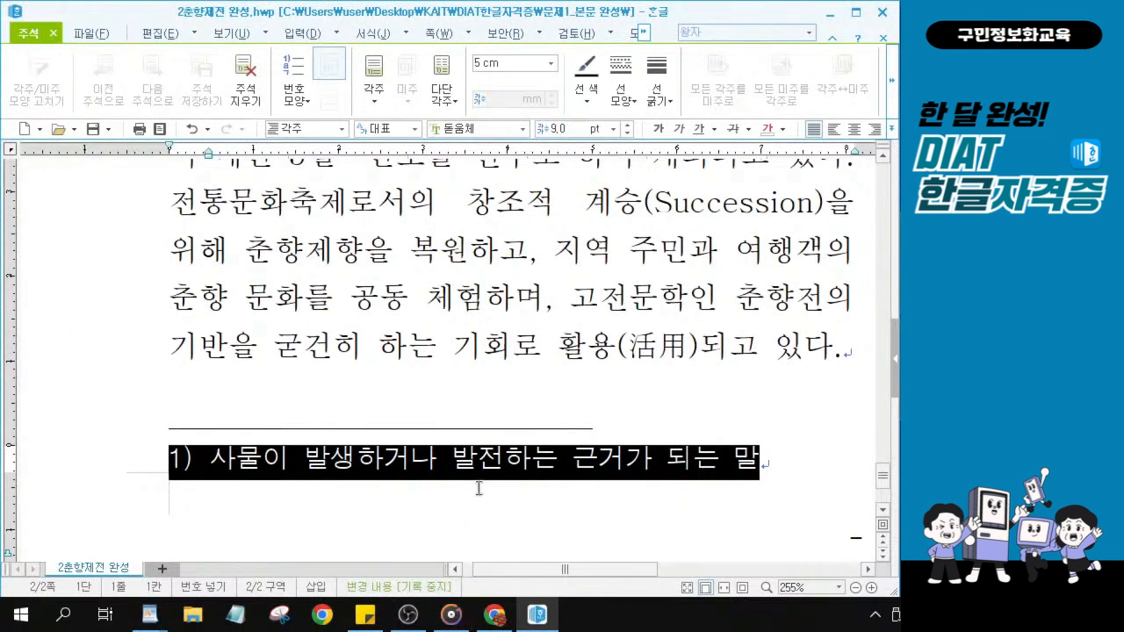
click(478, 472)
click(494, 462)
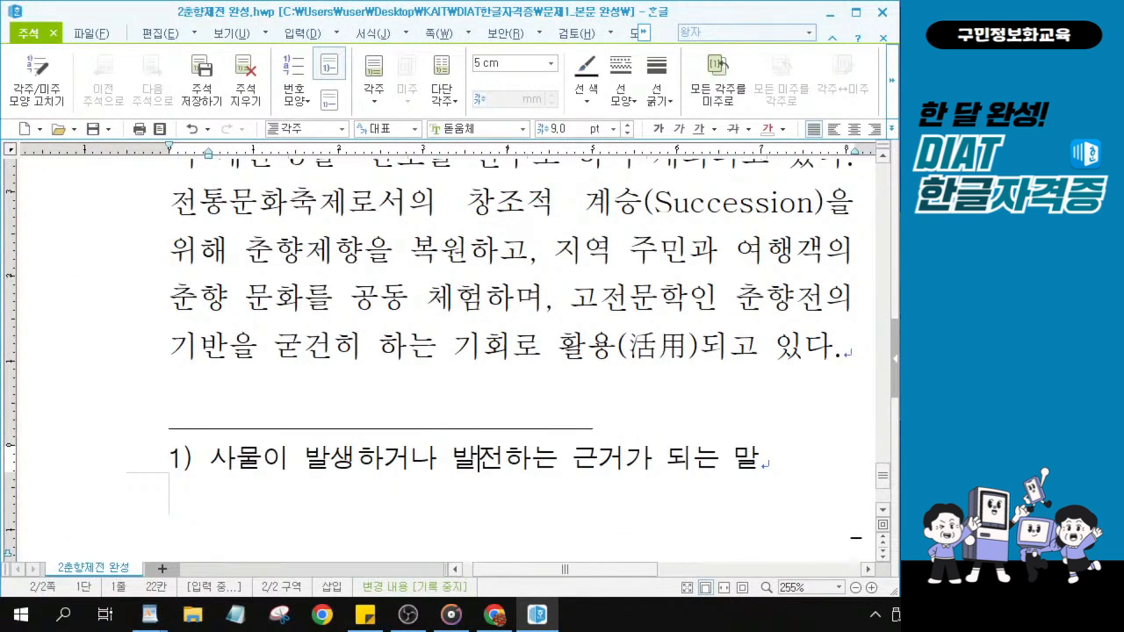
Change the footnote number format to Ⓐ,Ⓑ,Ⓒ in the footnote shape settings and apply it.
key(alt+Tab)
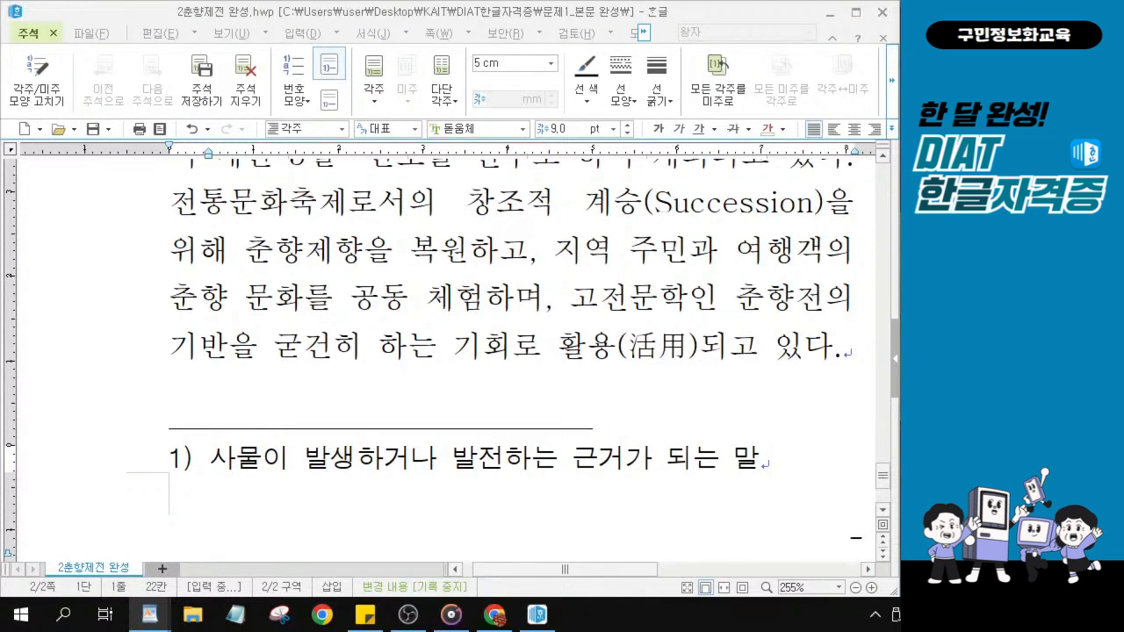
click(29, 97)
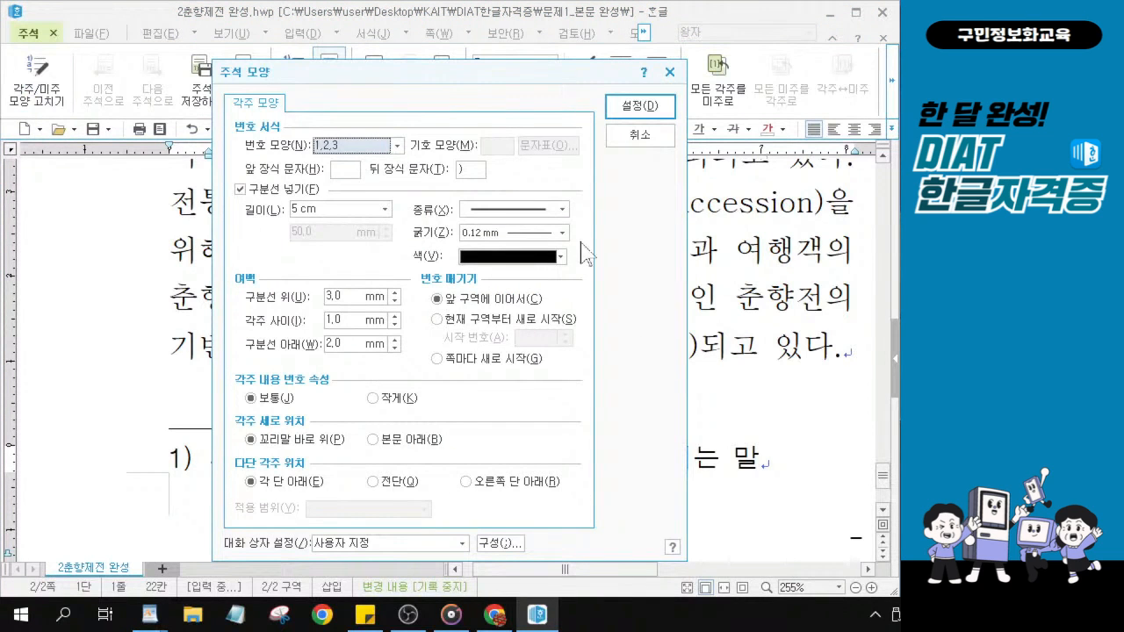
click(398, 146)
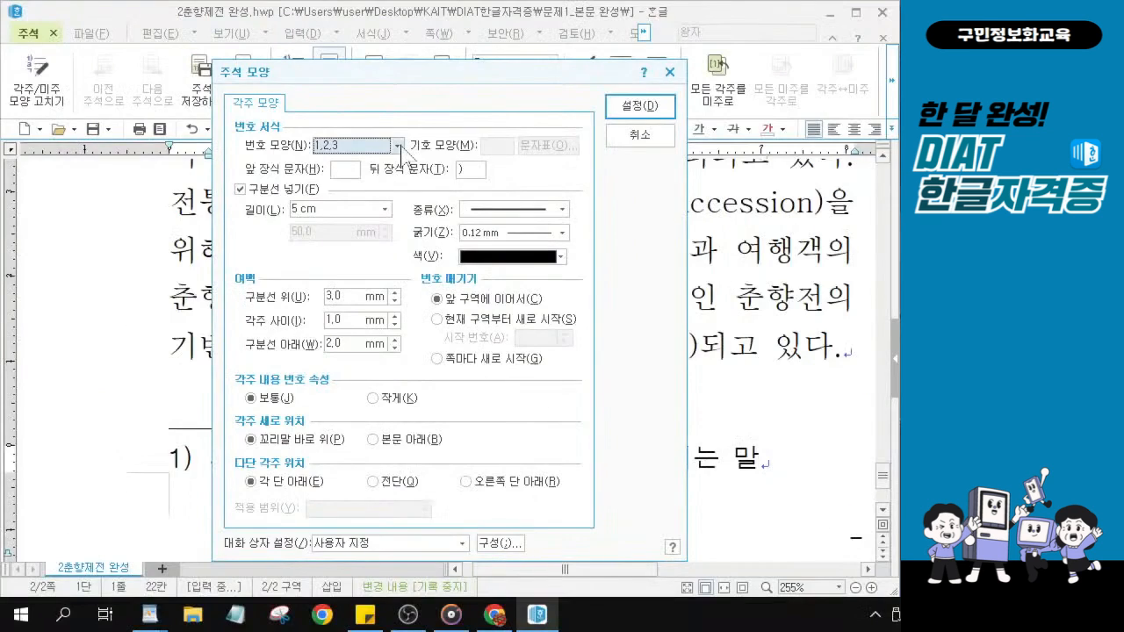
click(458, 63)
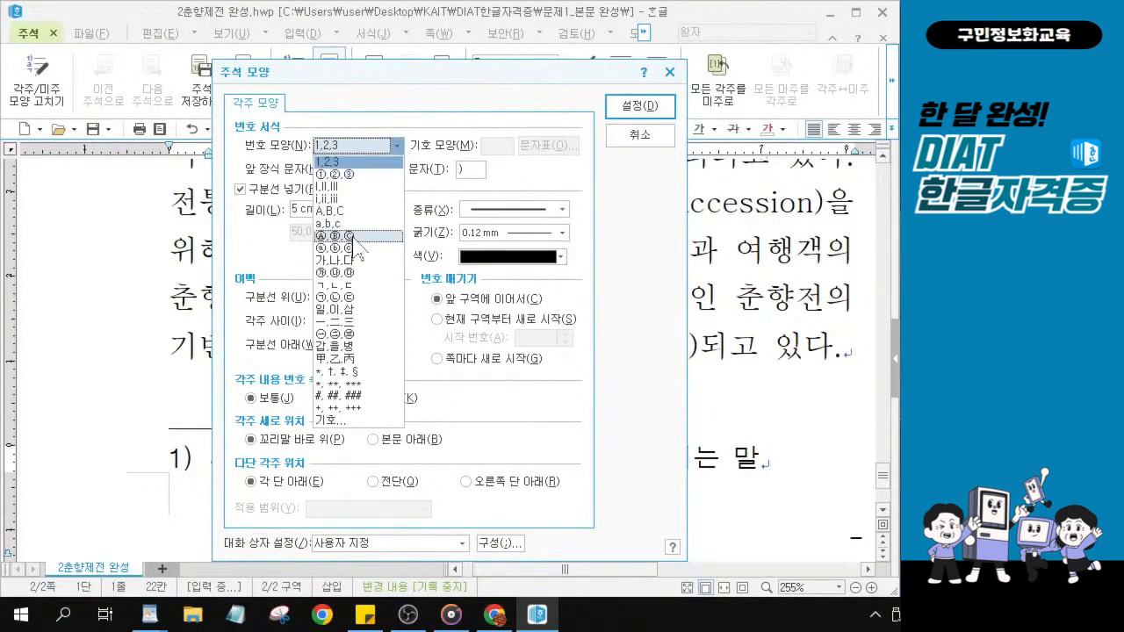
click(355, 237)
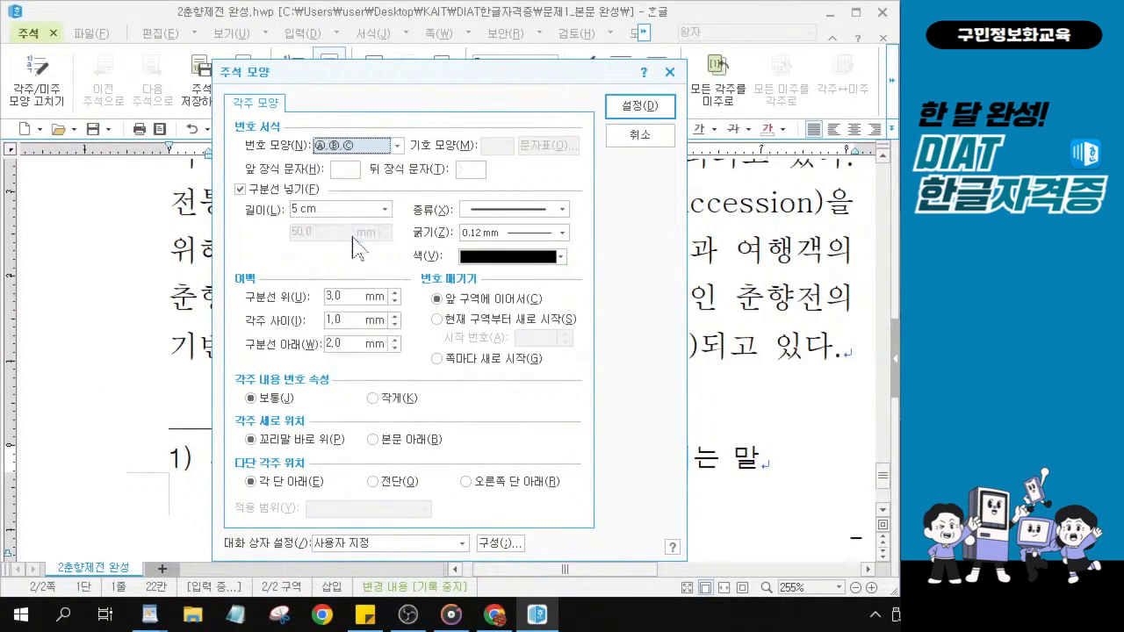
click(645, 113)
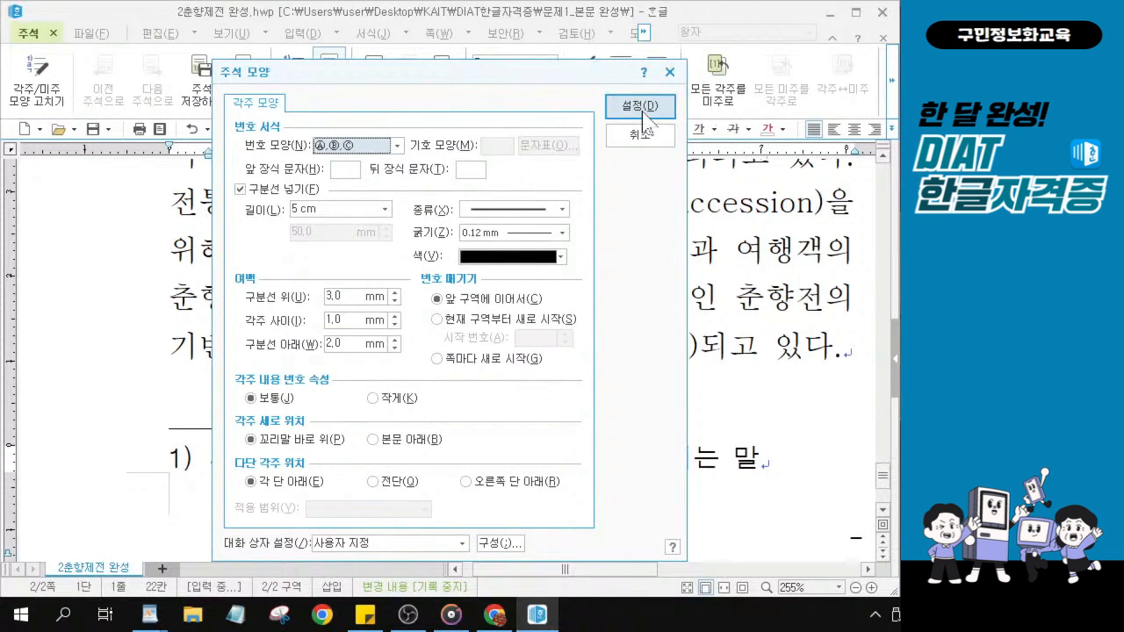
click(645, 112)
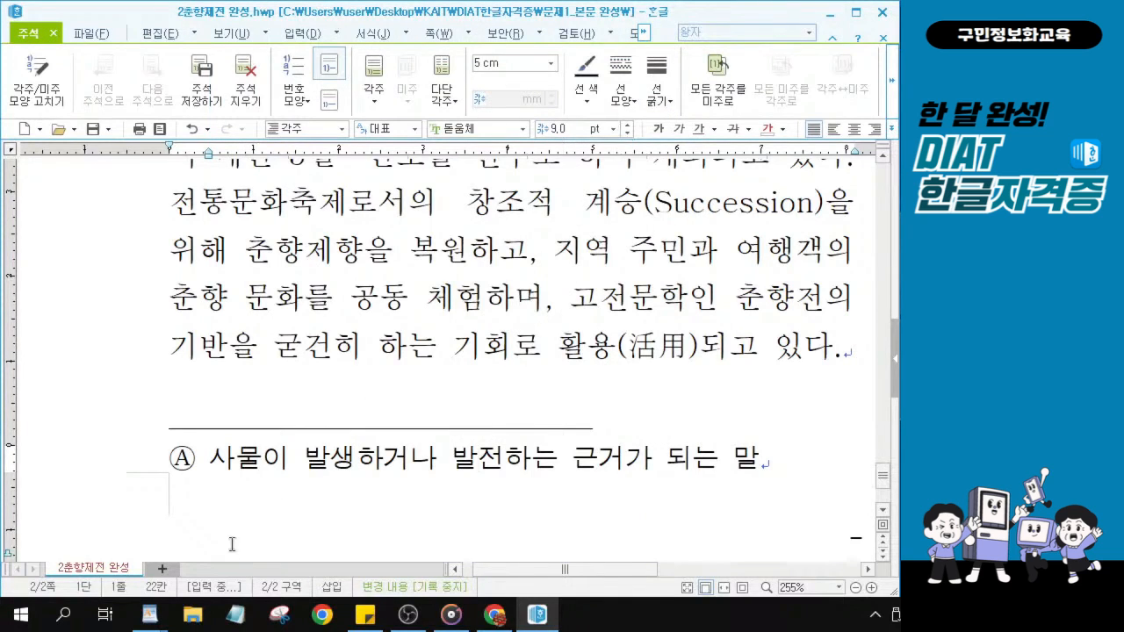
drag(195, 459, 167, 455)
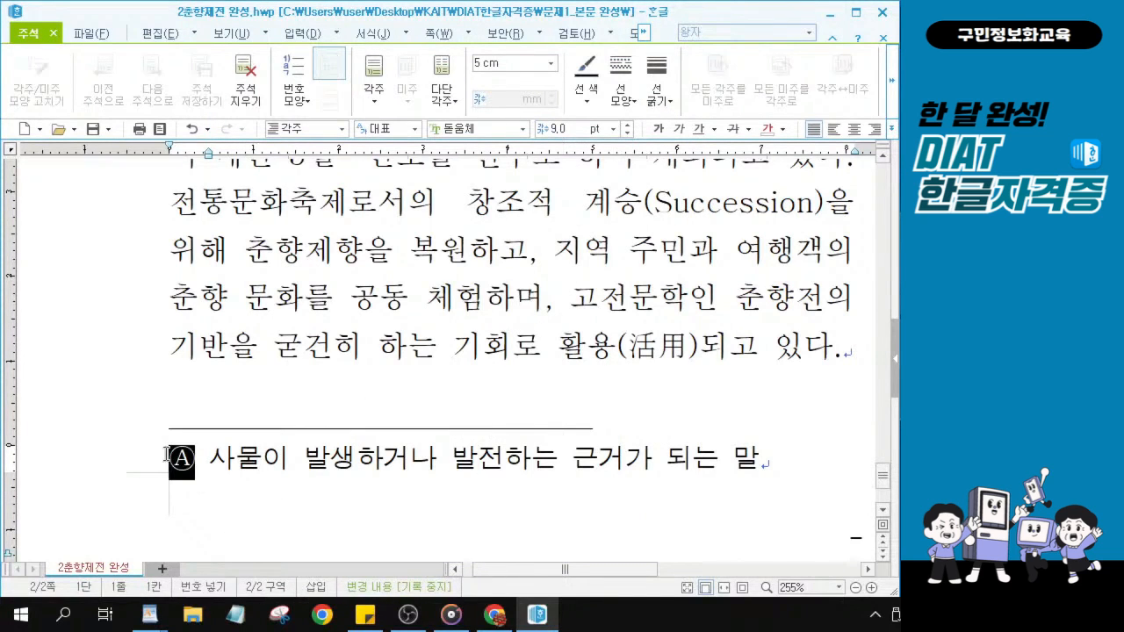
click(210, 481)
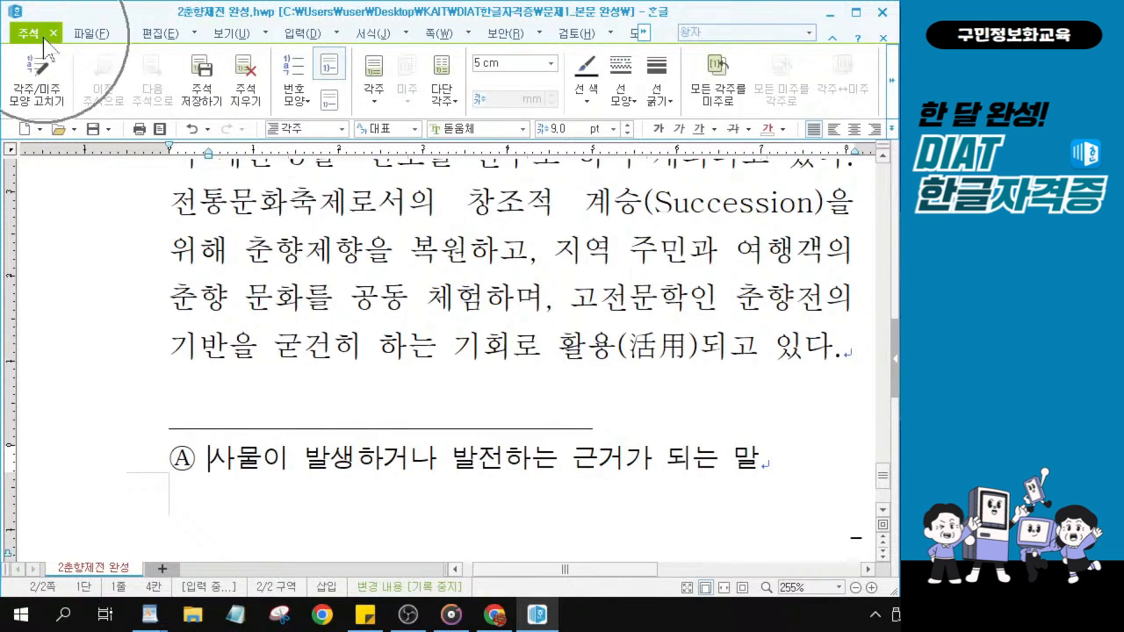
Close the footnote editing mode and return to the body text at 모태.
click(891, 80)
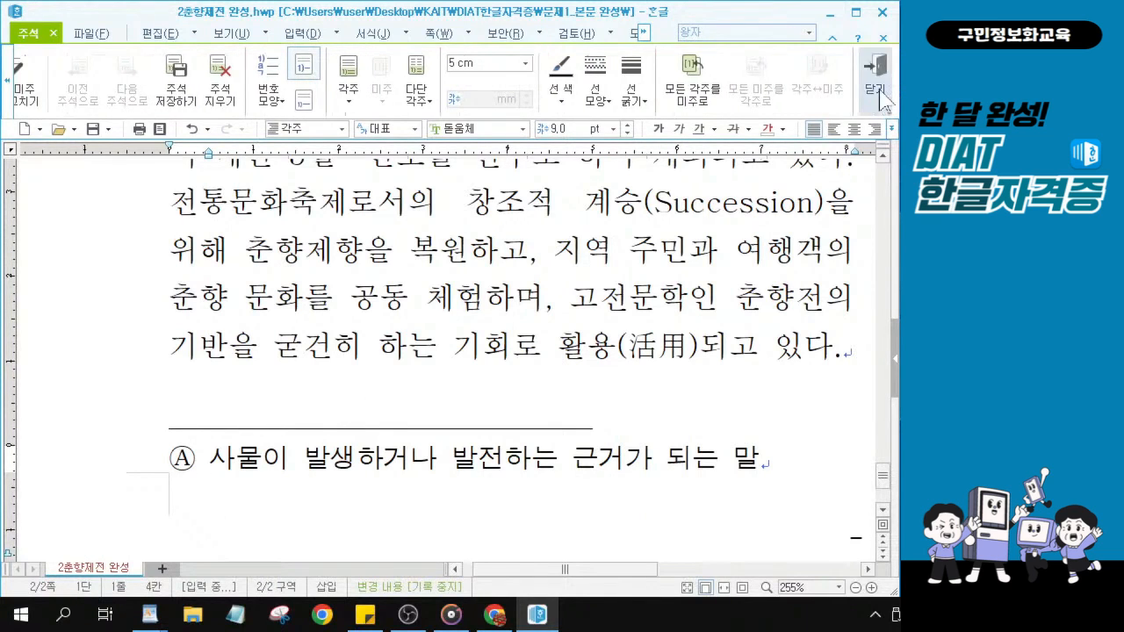
key(ctrl)
key(ctrl)
key(ctrl)
key(ctrl)
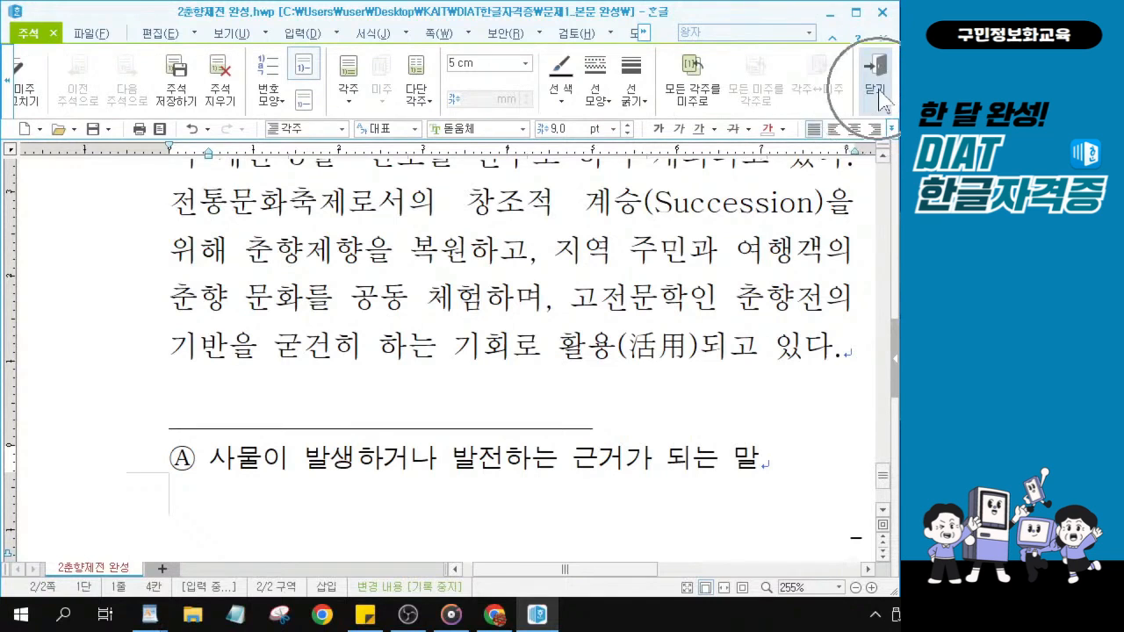
click(879, 92)
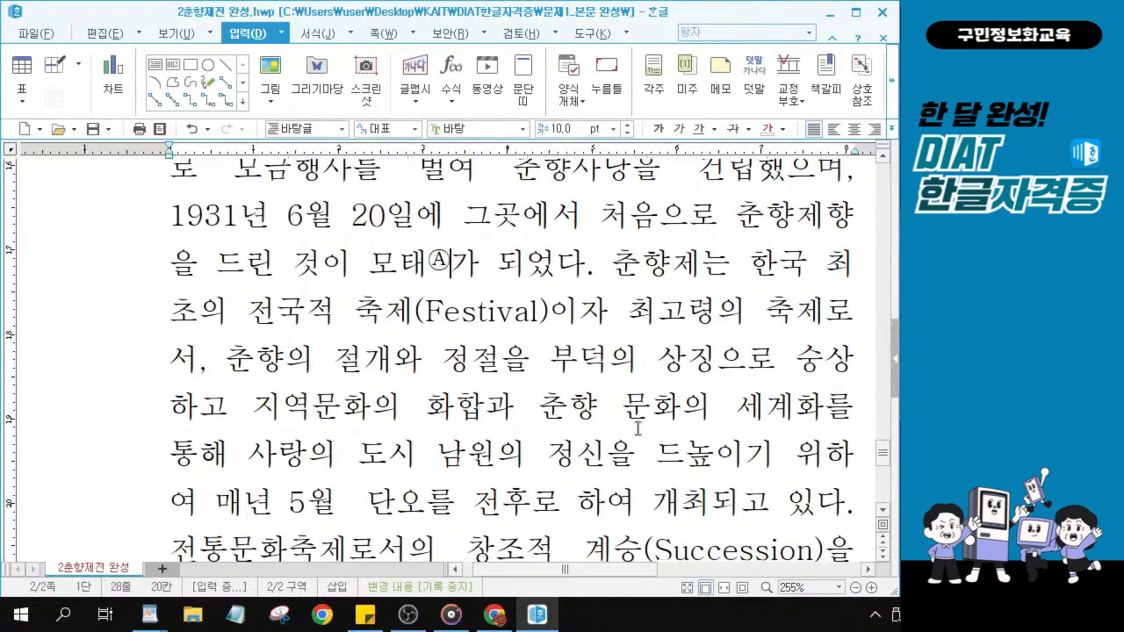
Review the second page, from the footnote and its mark after 모태 up to the picture and title box.
scroll(636, 446, down, 5)
scroll(636, 446, down, 2)
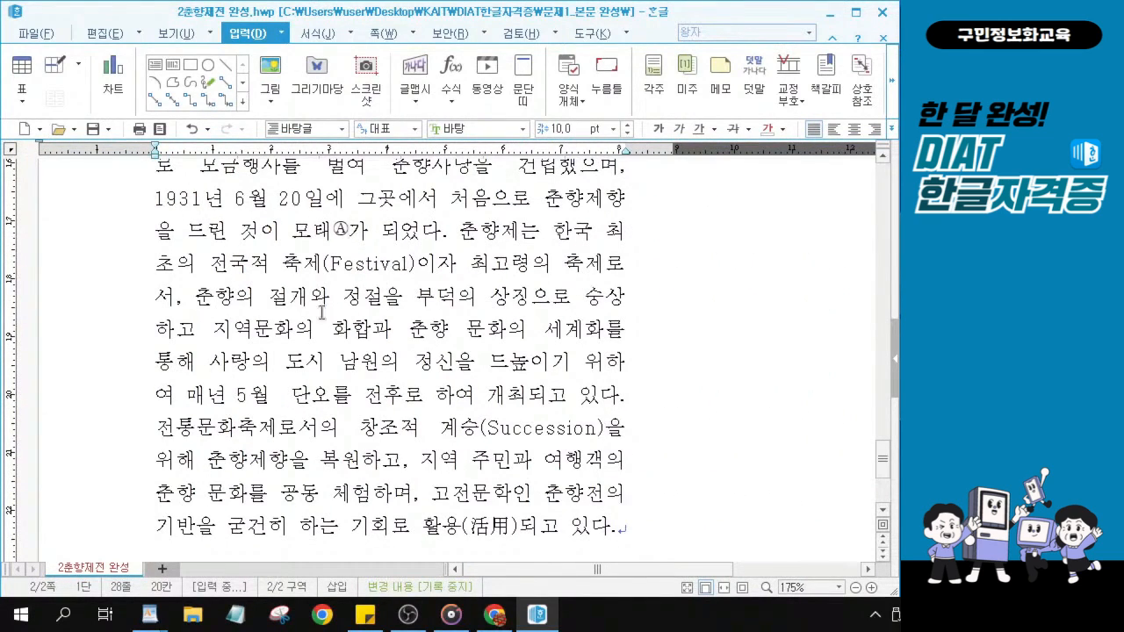
scroll(433, 330, down, 2)
scroll(433, 330, down, 1)
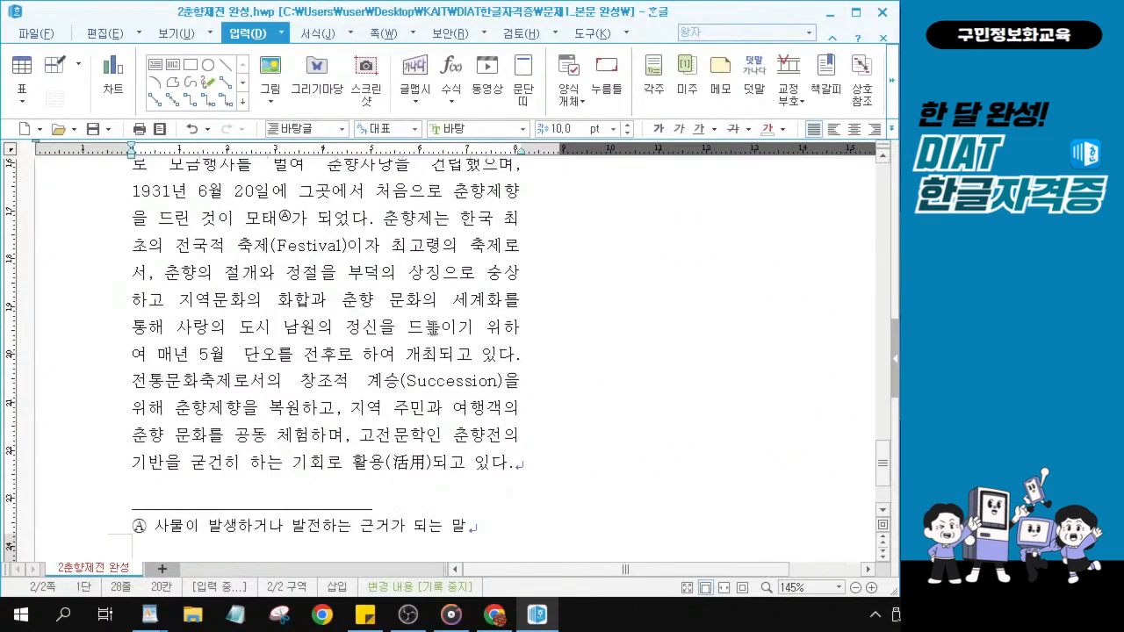
scroll(450, 327, up, 10)
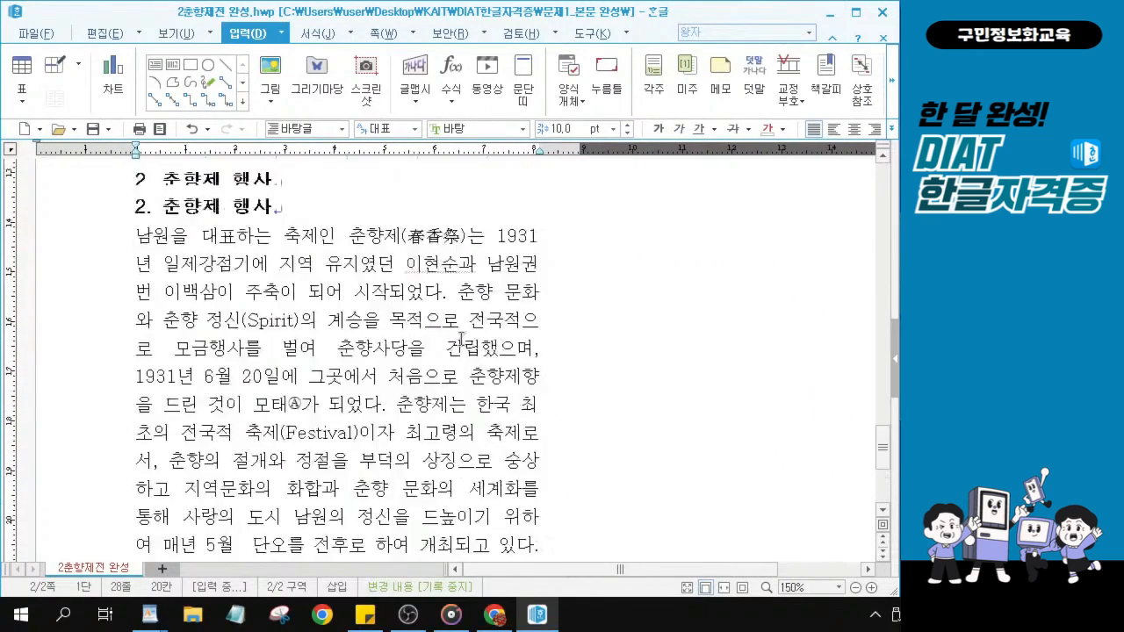
scroll(461, 338, down, 2)
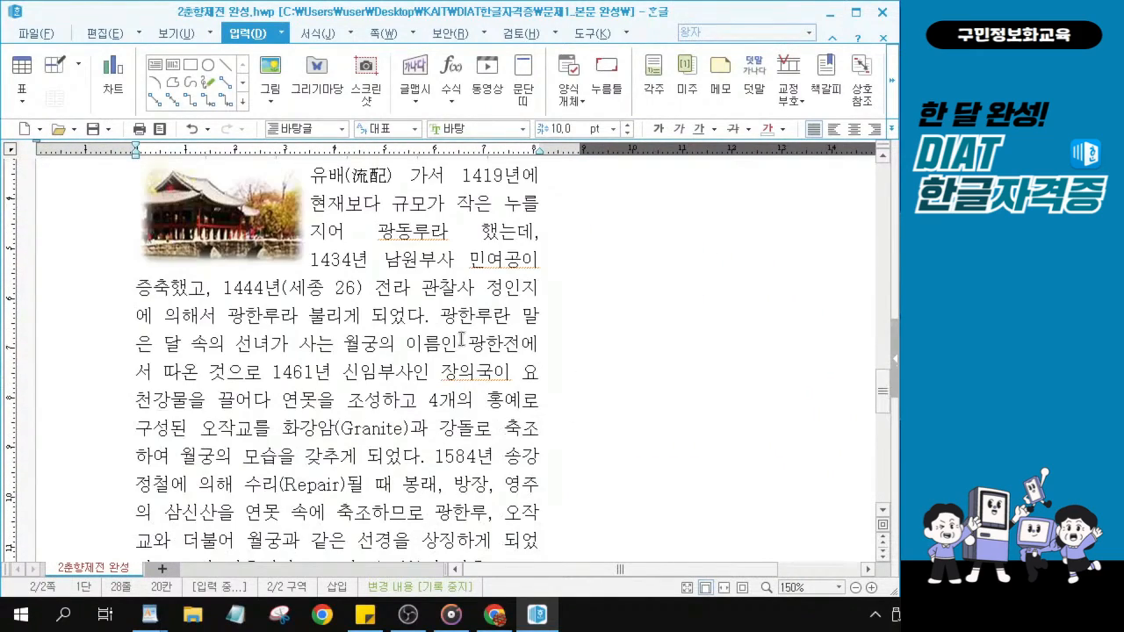
scroll(461, 338, up, 3)
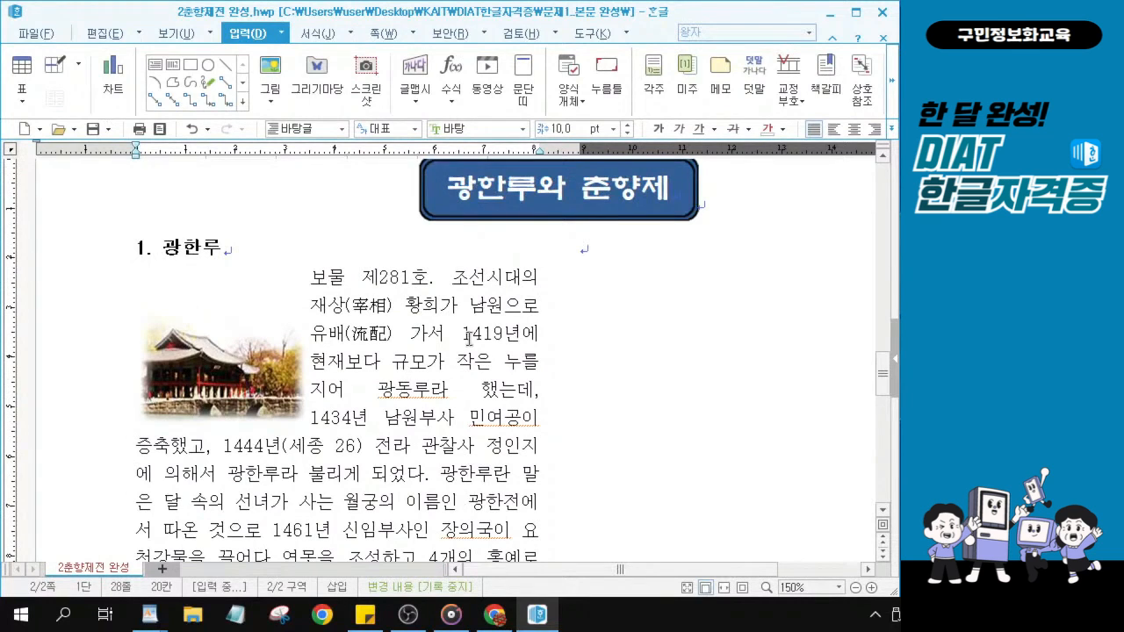